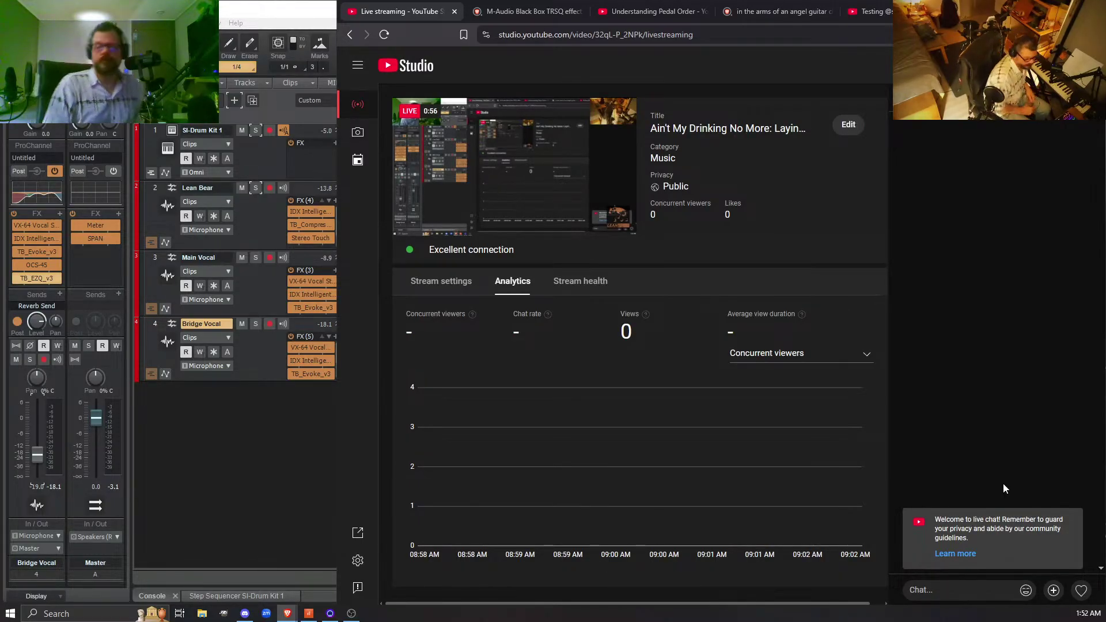
# - Switch to the Cakewalk project and choose Cakewalk's SI-Bass Guitar as the instrument for a new instrument track
pyautogui.click(306, 494)
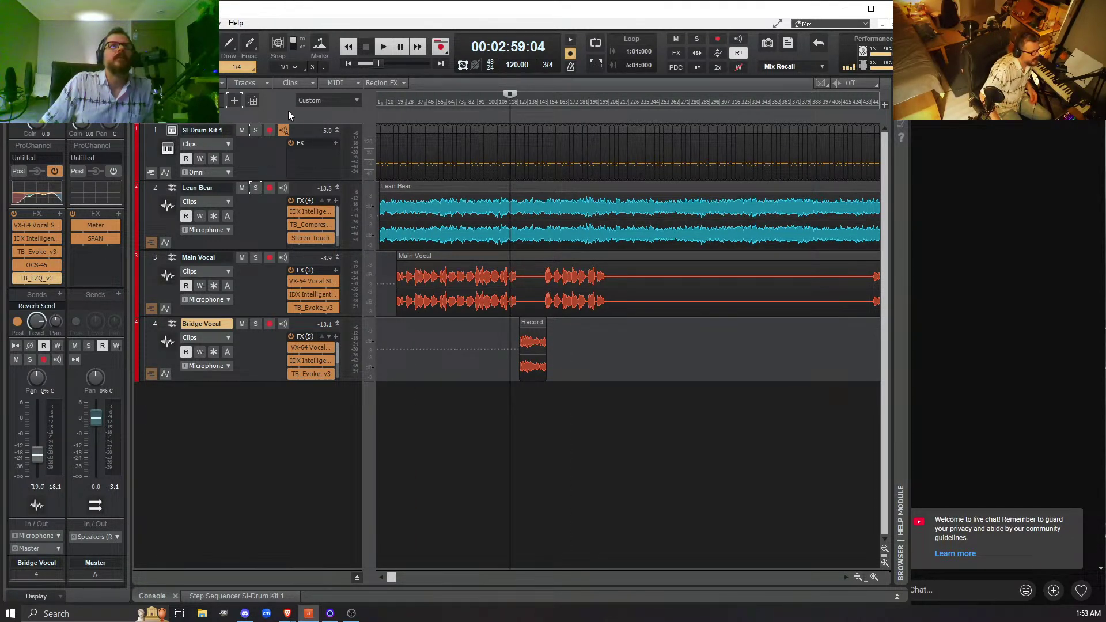
pyautogui.click(233, 102)
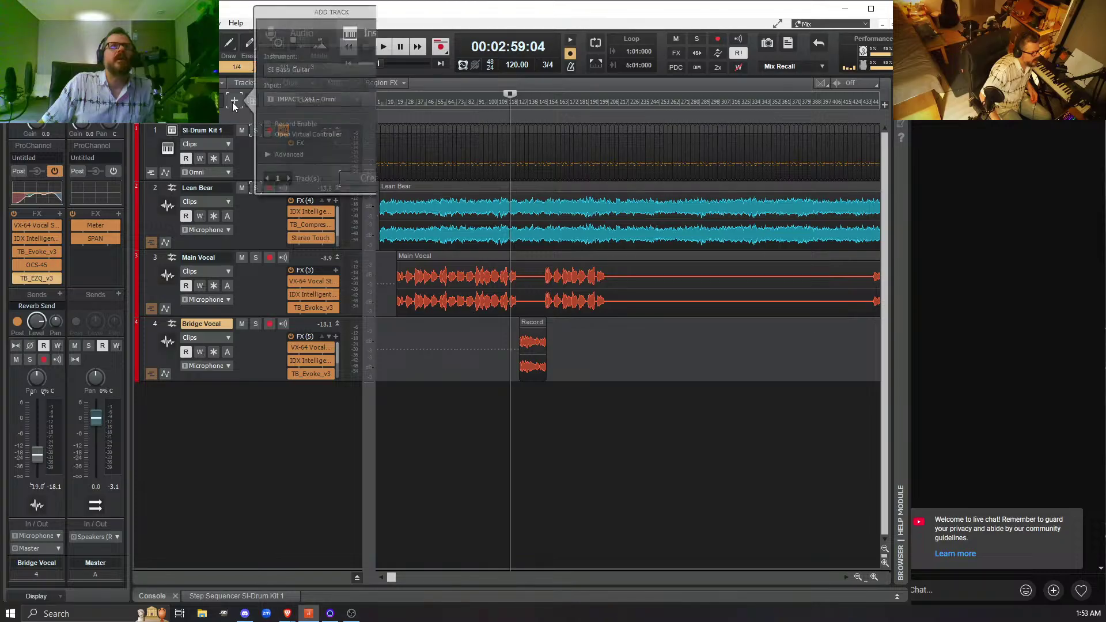
pyautogui.click(366, 37)
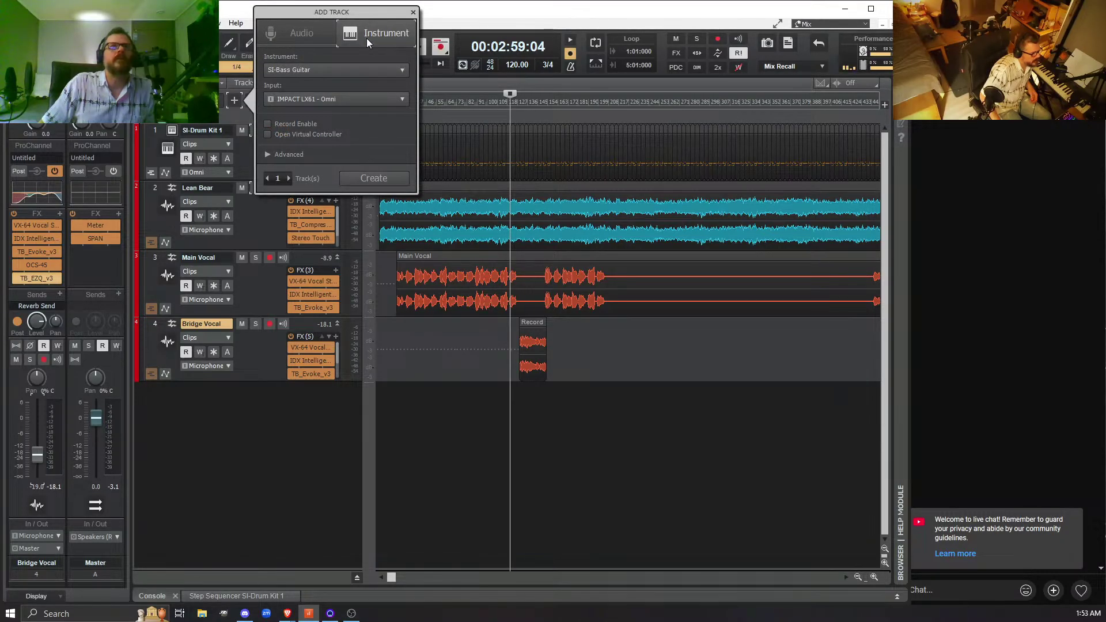
pyautogui.click(331, 71)
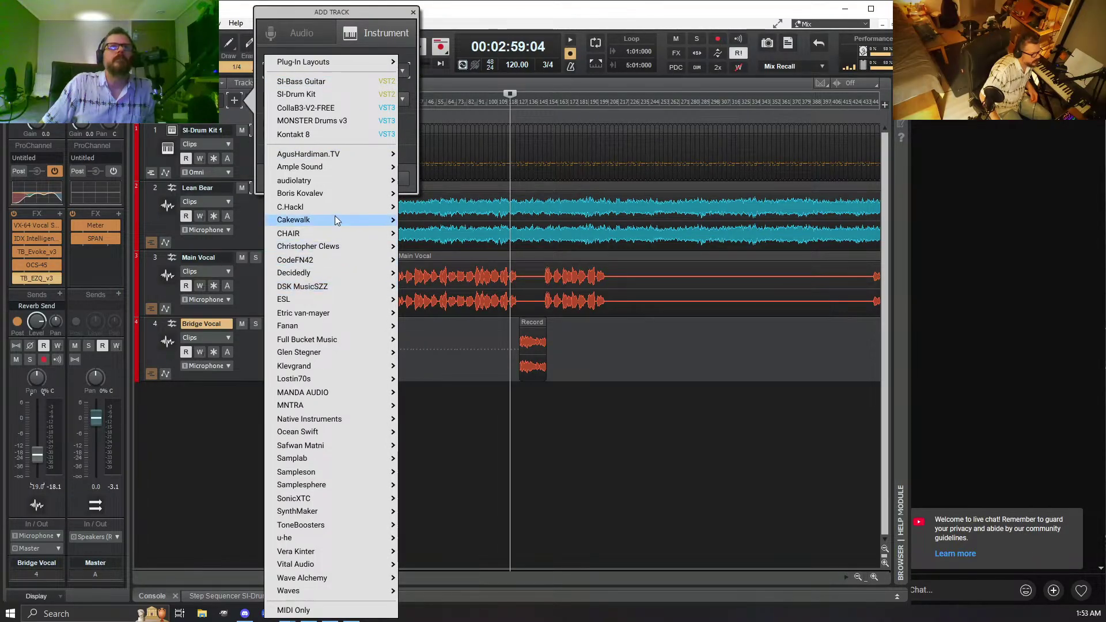
pyautogui.moveTo(336, 219)
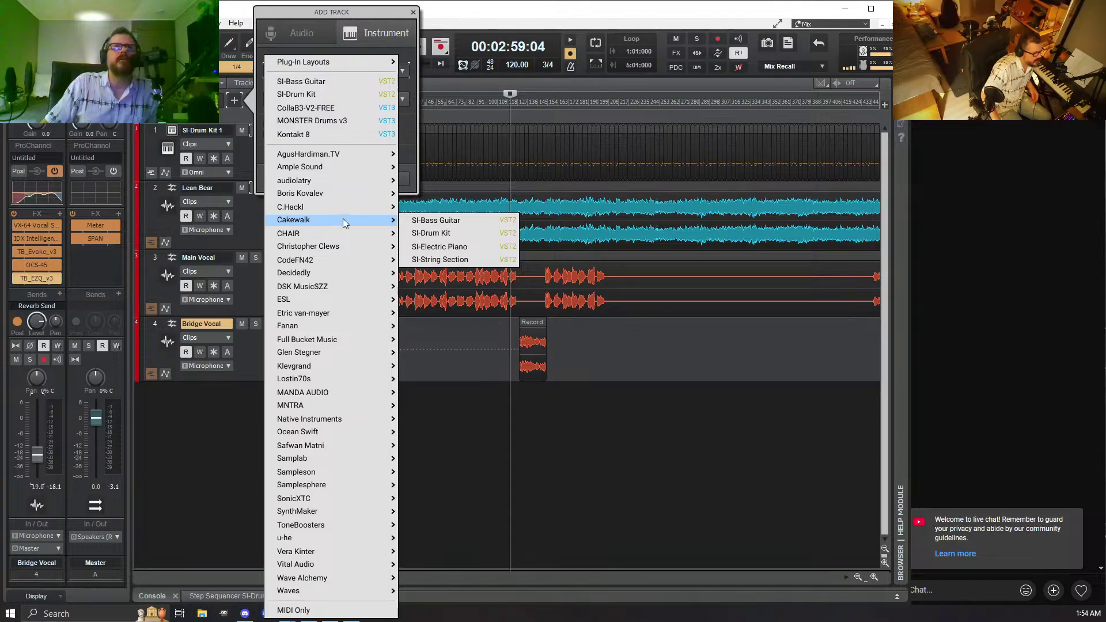
pyautogui.click(444, 223)
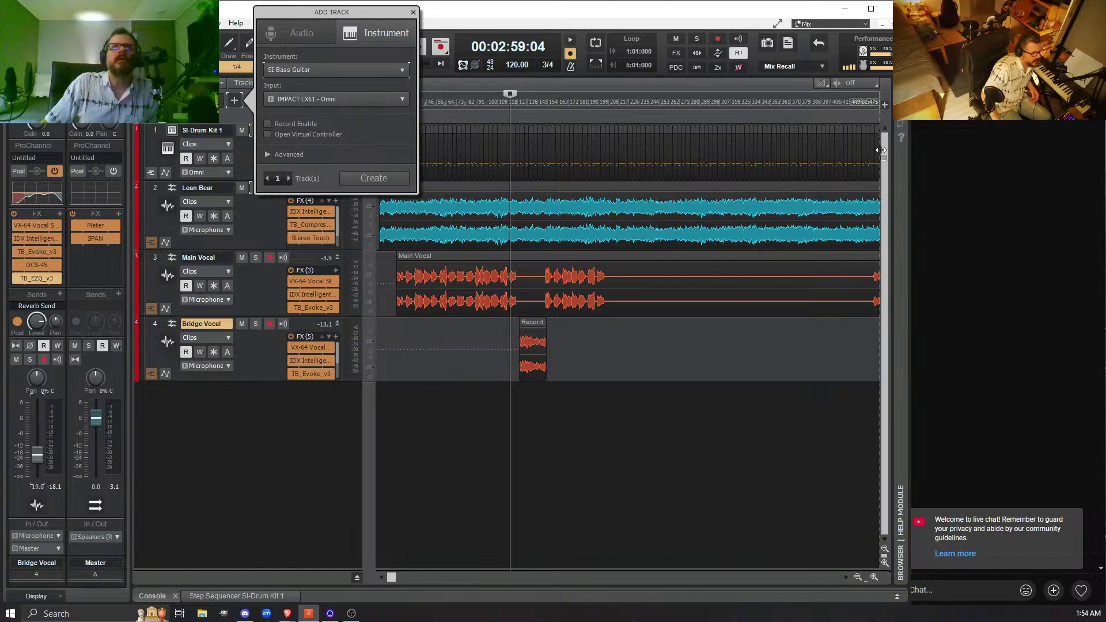
# - Search the browser's instrument plug-ins for SI-Bass and collapse the browser
pyautogui.press('b')
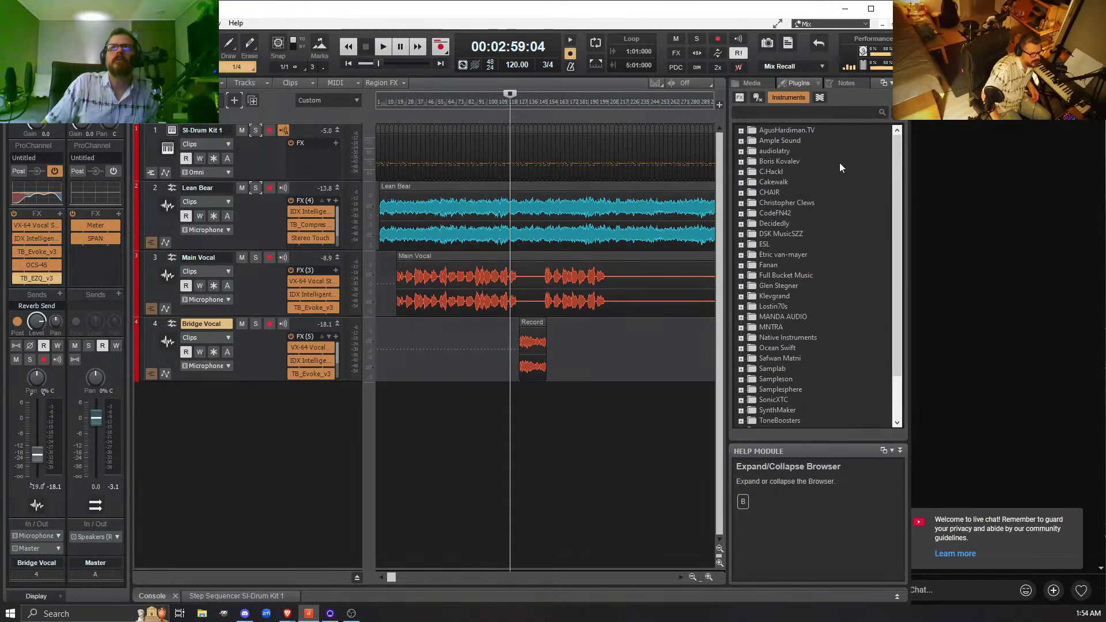
pyautogui.click(829, 112)
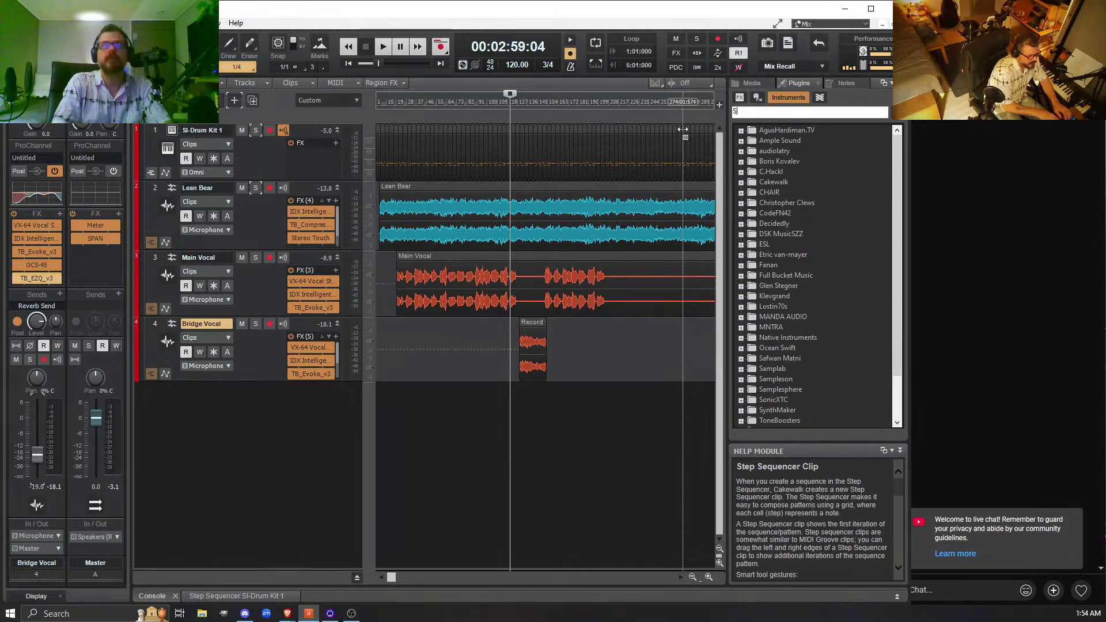
pyautogui.write('SI')
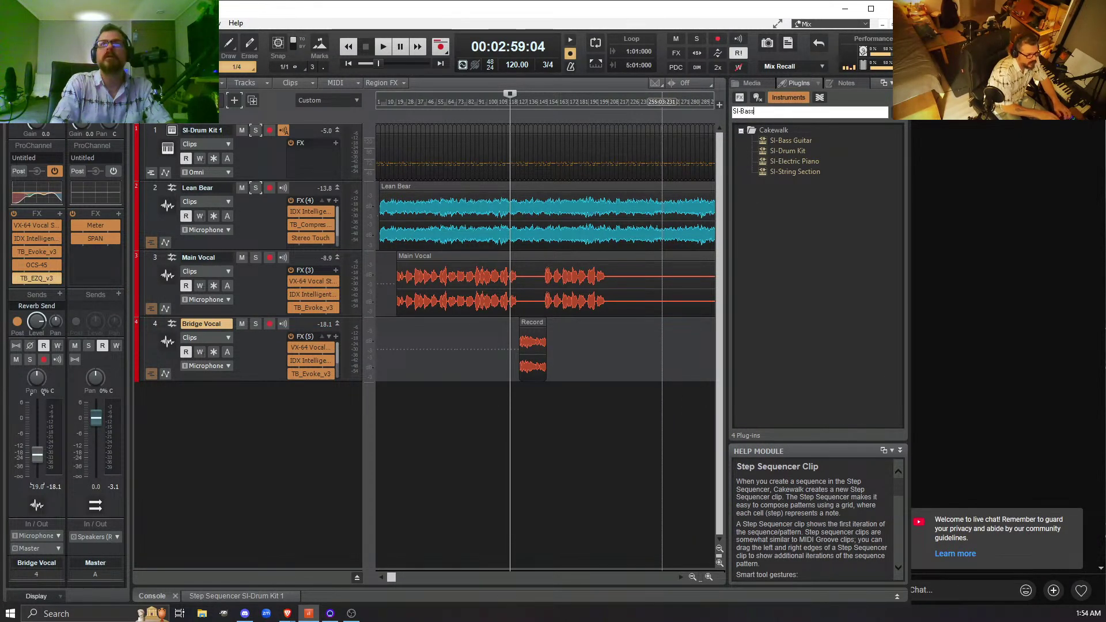
pyautogui.write('-Bass')
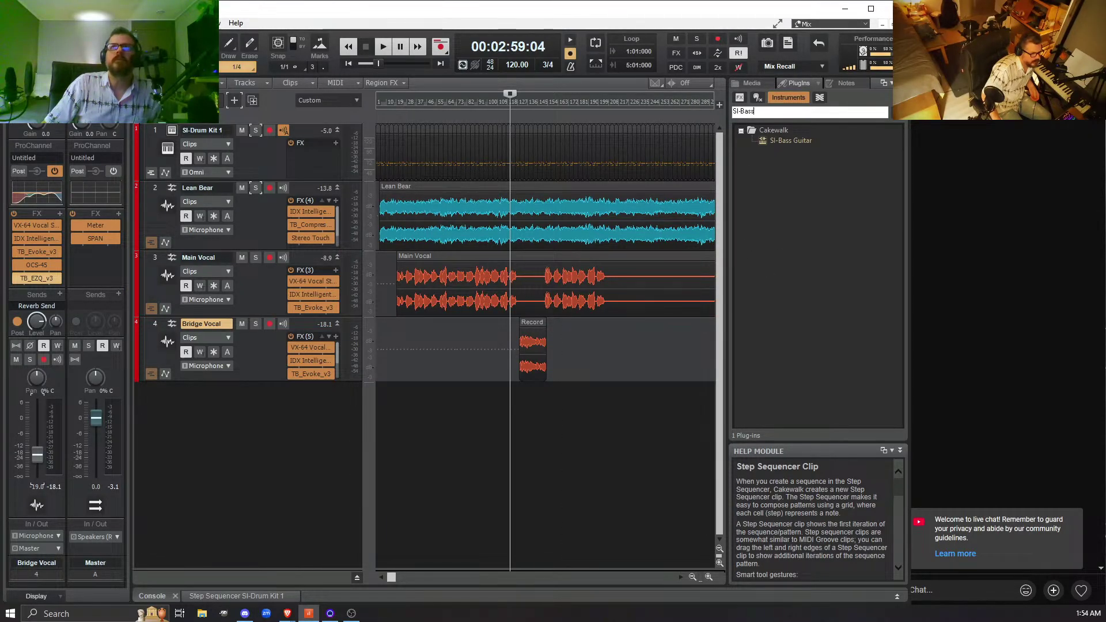
pyautogui.click(887, 97)
pyautogui.press('b')
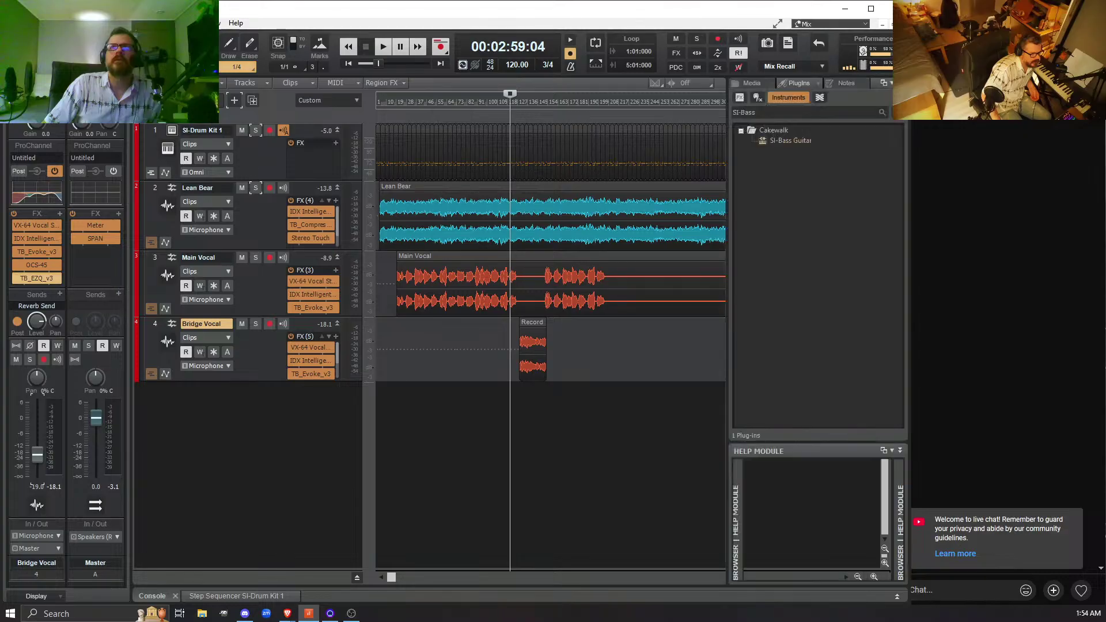
pyautogui.click(882, 112)
pyautogui.press('b')
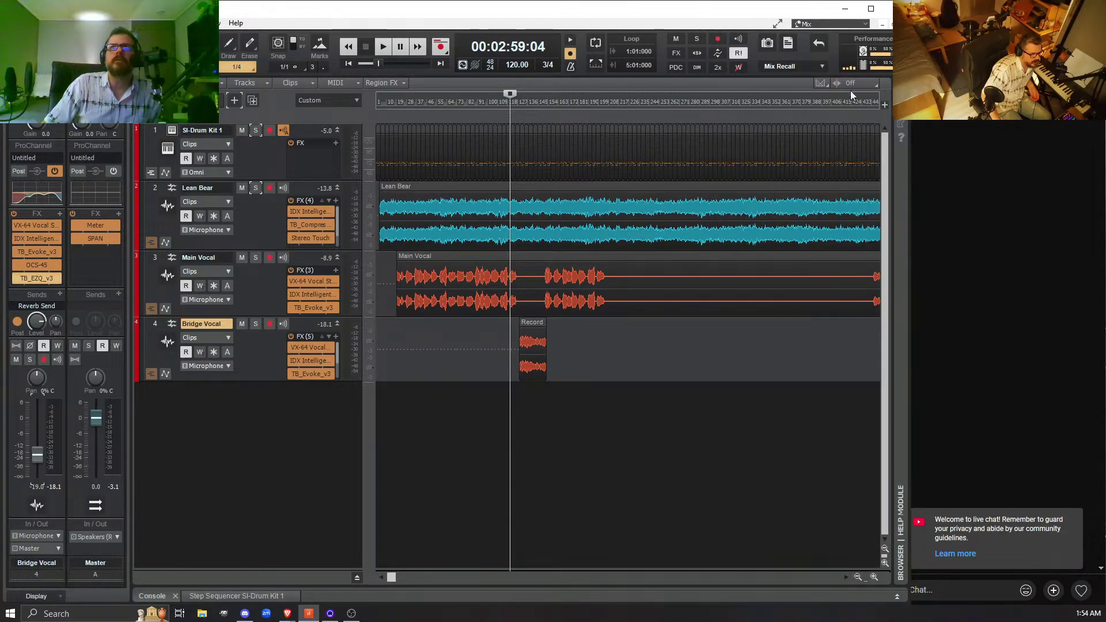
# - Create one SI-Bass Guitar instrument track with IMPACT LX61 MIDI Omni as input, and expand its track strip
pyautogui.click(235, 100)
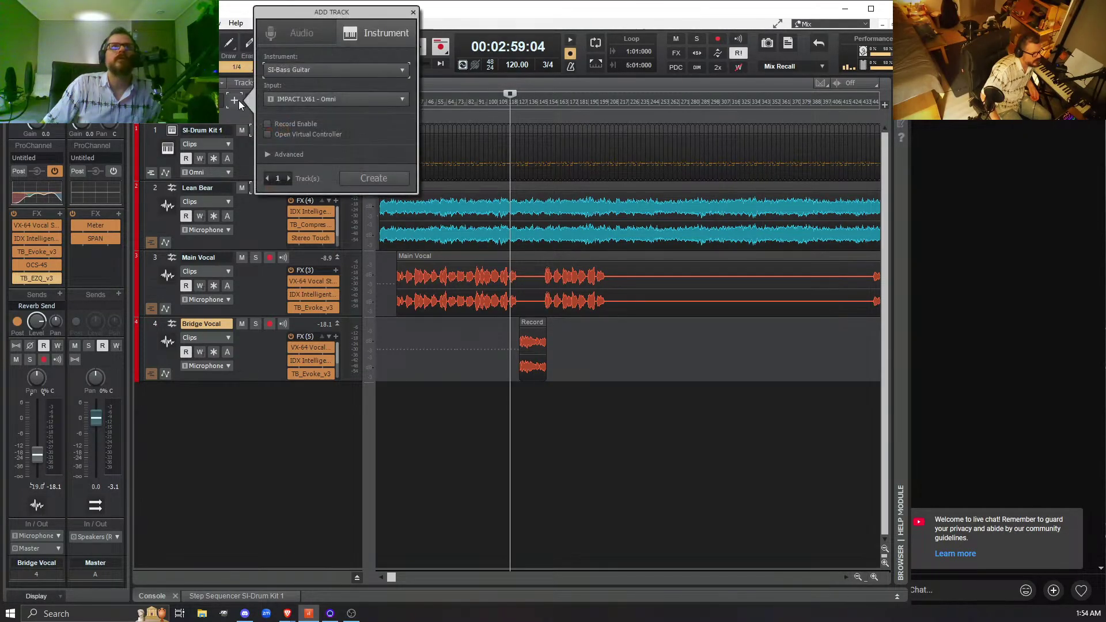
pyautogui.click(365, 104)
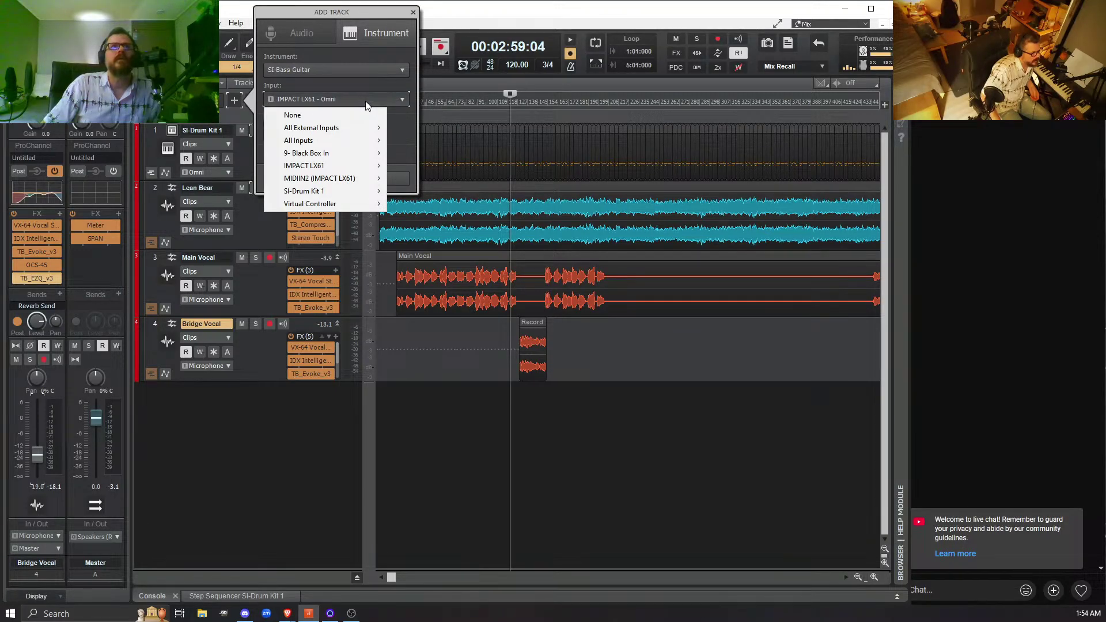
pyautogui.moveTo(324, 167)
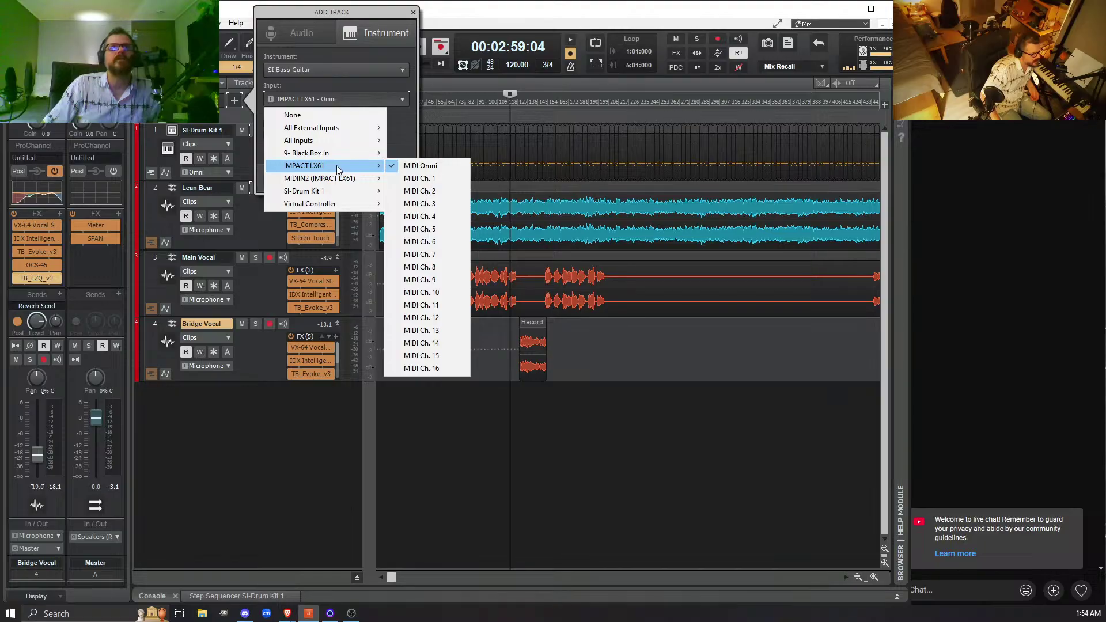
pyautogui.click(426, 166)
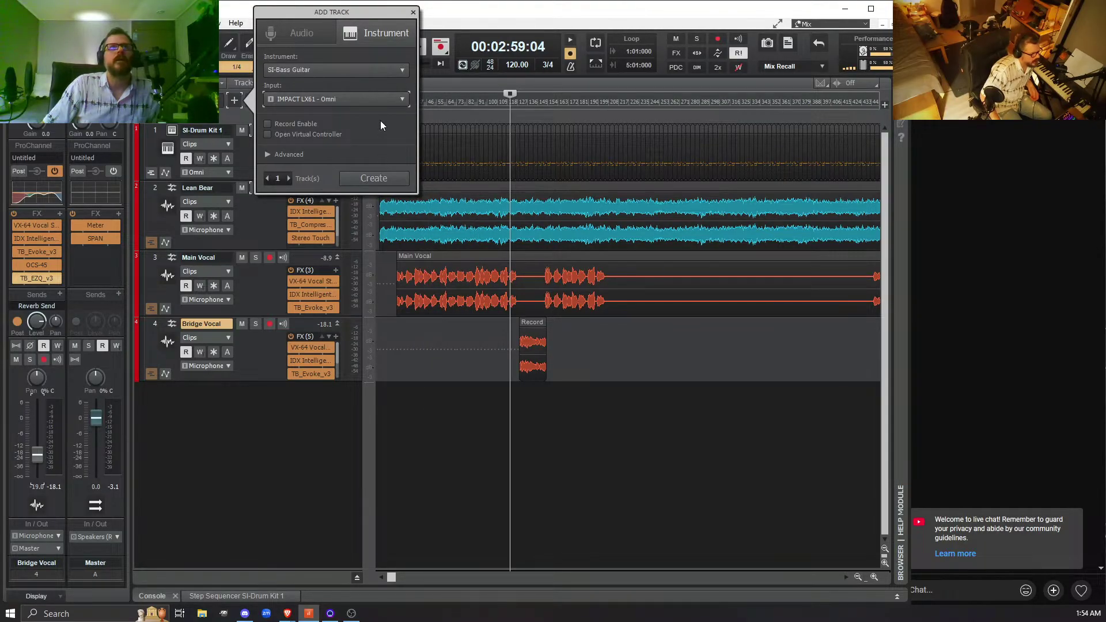
pyautogui.click(367, 178)
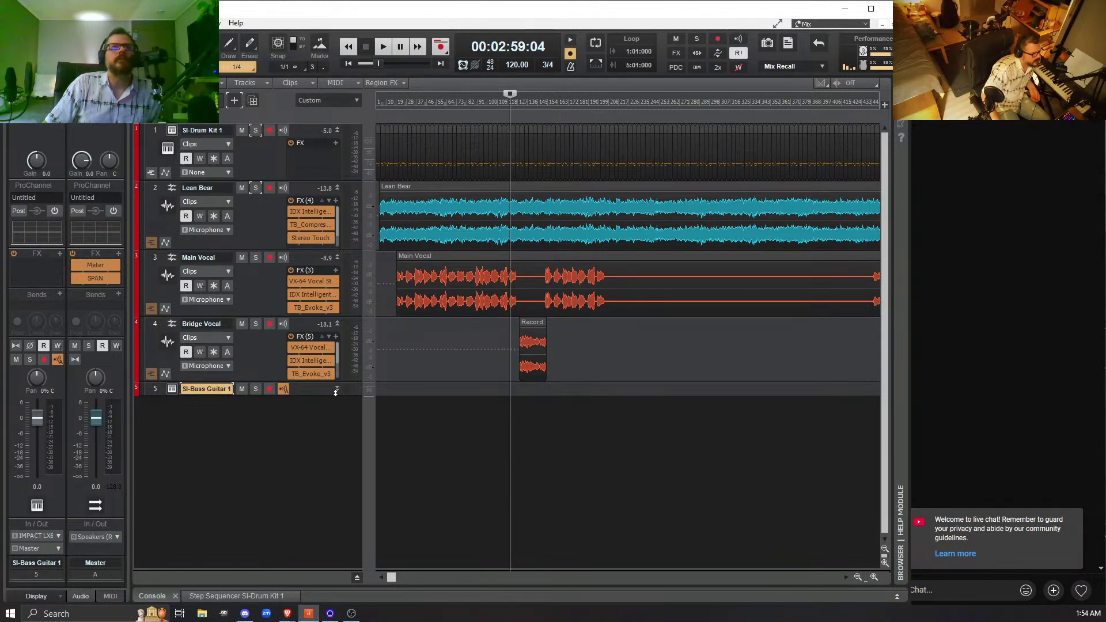
pyautogui.click(338, 388)
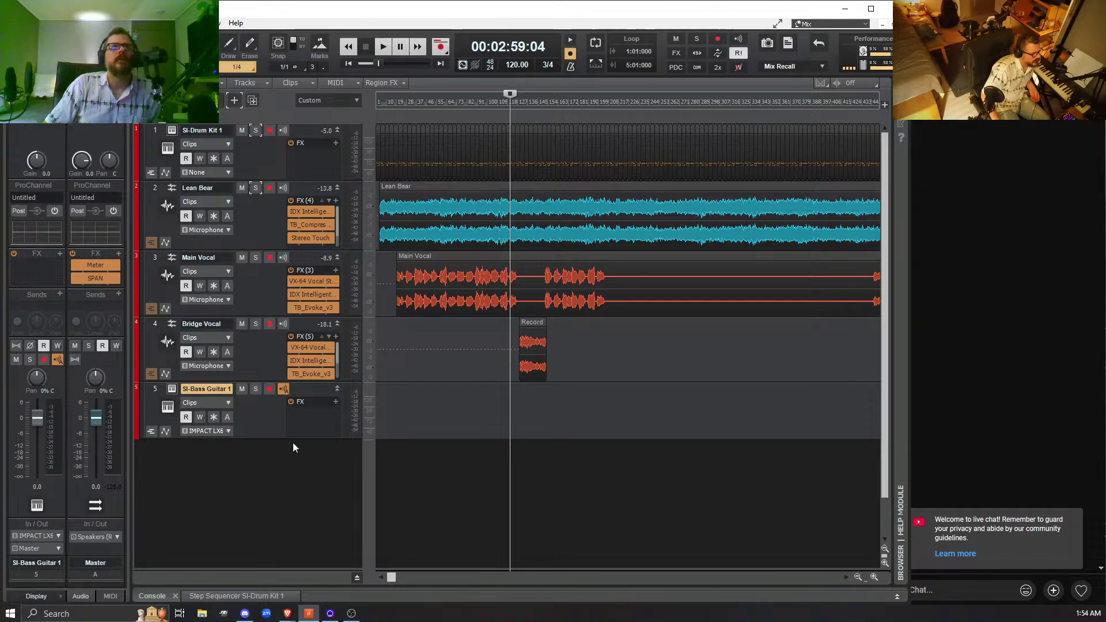
# - Examine the tone, drive and compression controls in the bass guitar track's instrument window, and close the window
pyautogui.click(172, 388)
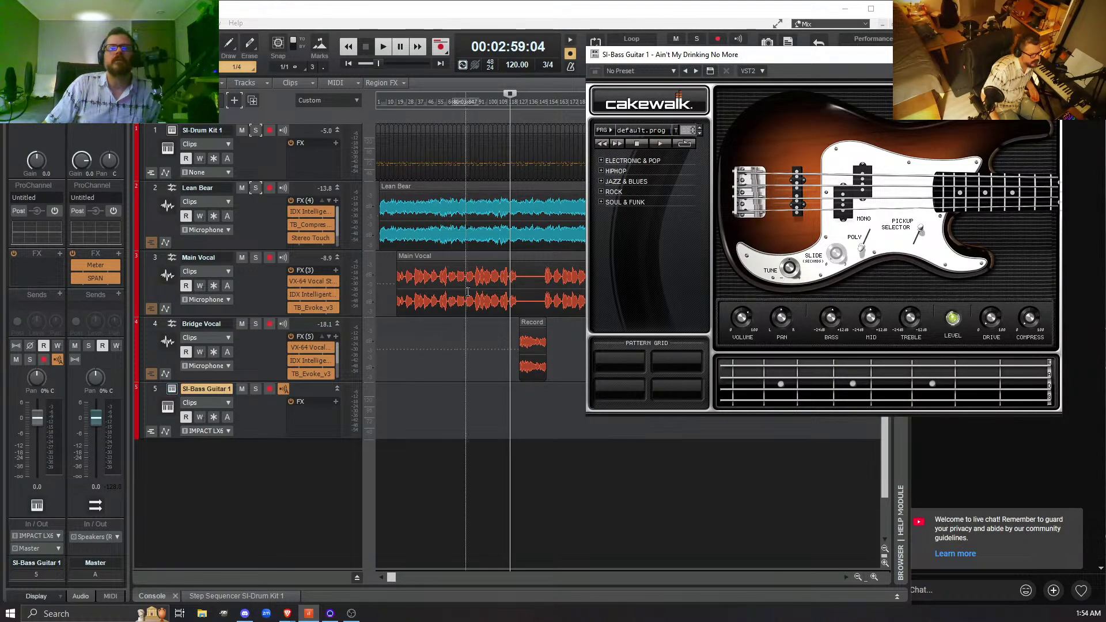
pyautogui.moveTo(599, 58); pyautogui.dragTo(225, 53)
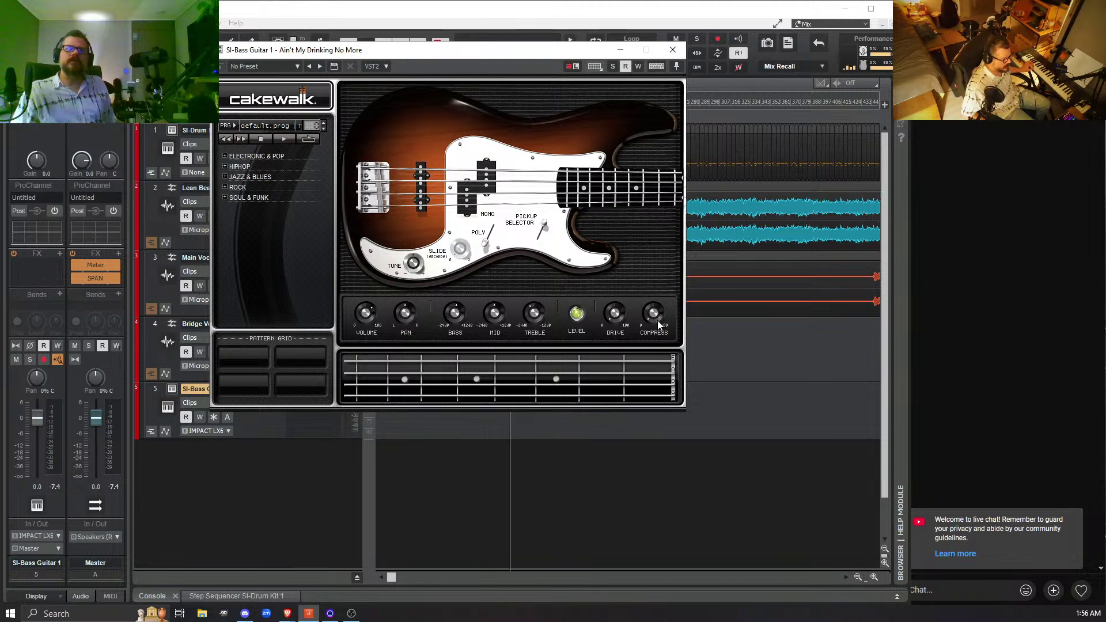
pyautogui.moveTo(653, 319)
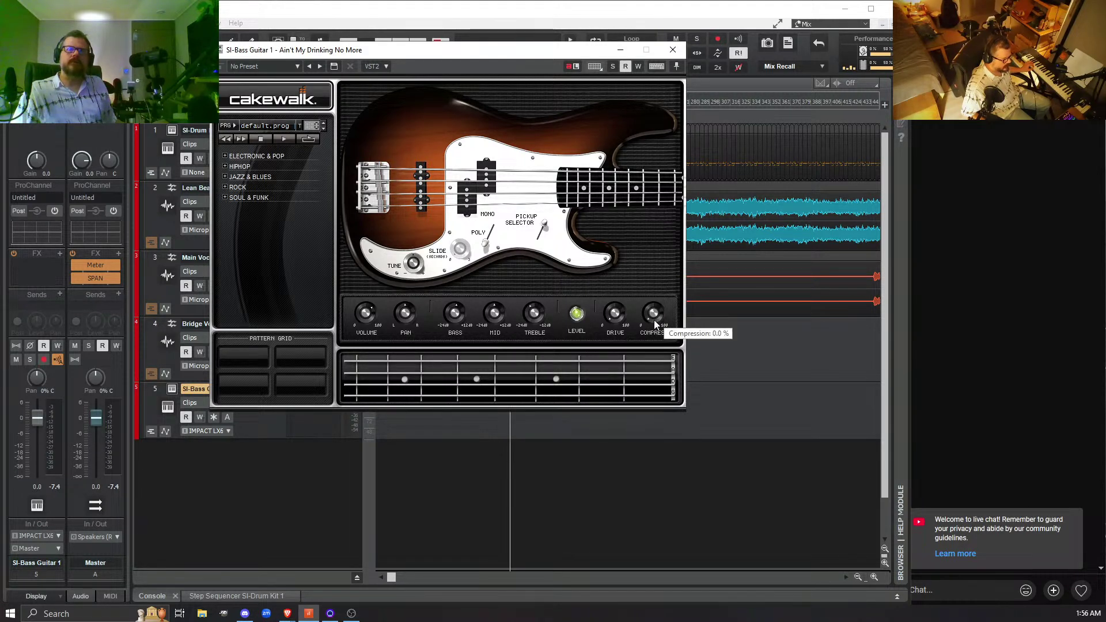
pyautogui.moveTo(647, 298); pyautogui.dragTo(599, 292)
pyautogui.moveTo(615, 315)
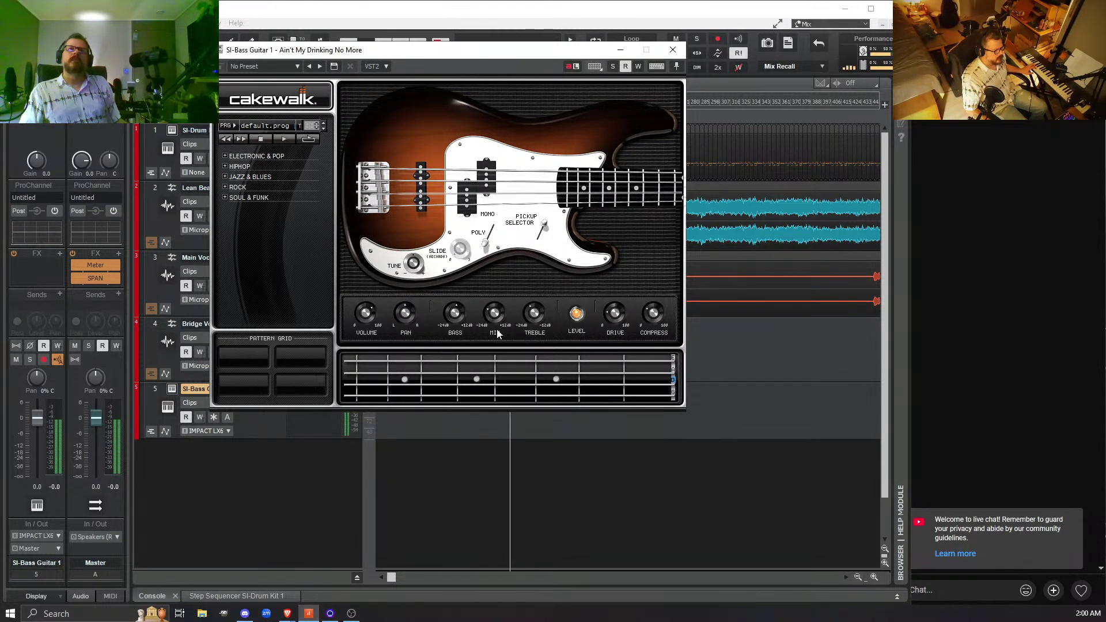
pyautogui.moveTo(524, 295)
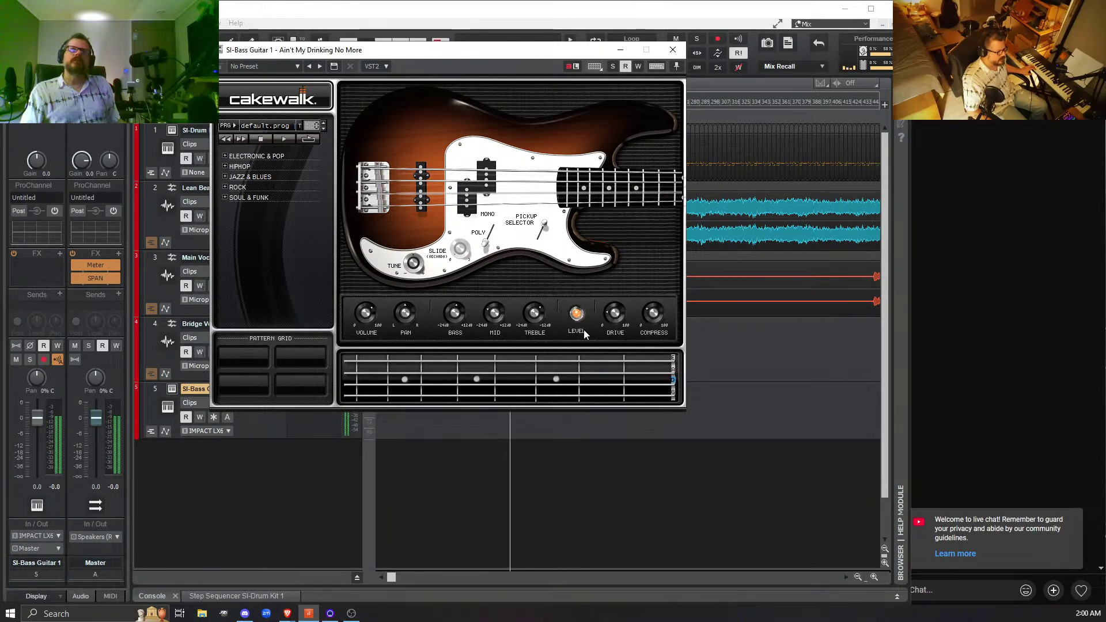
pyautogui.click(667, 53)
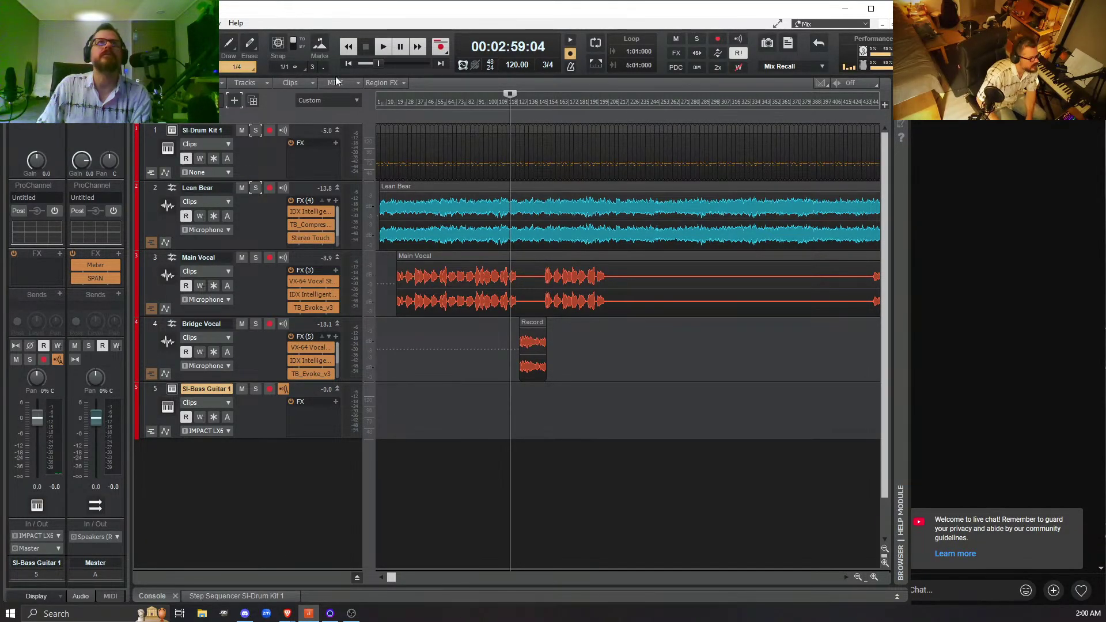
# - Play the project from the beginning three times to rehearse the bass part, returning to the start after each pass
pyautogui.click(349, 63)
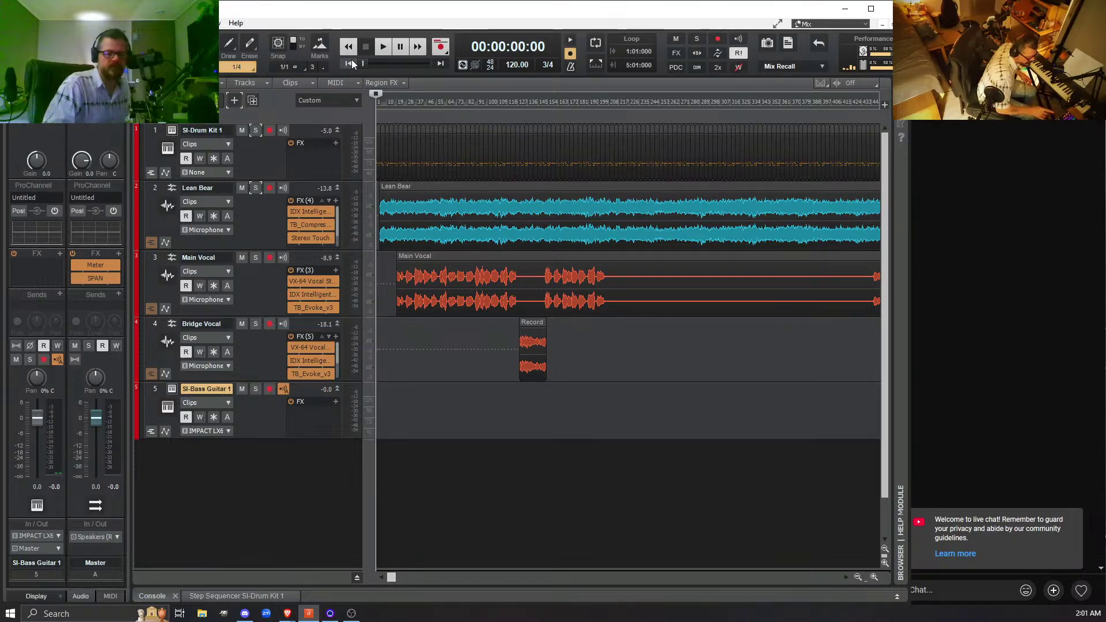
pyautogui.press('space')
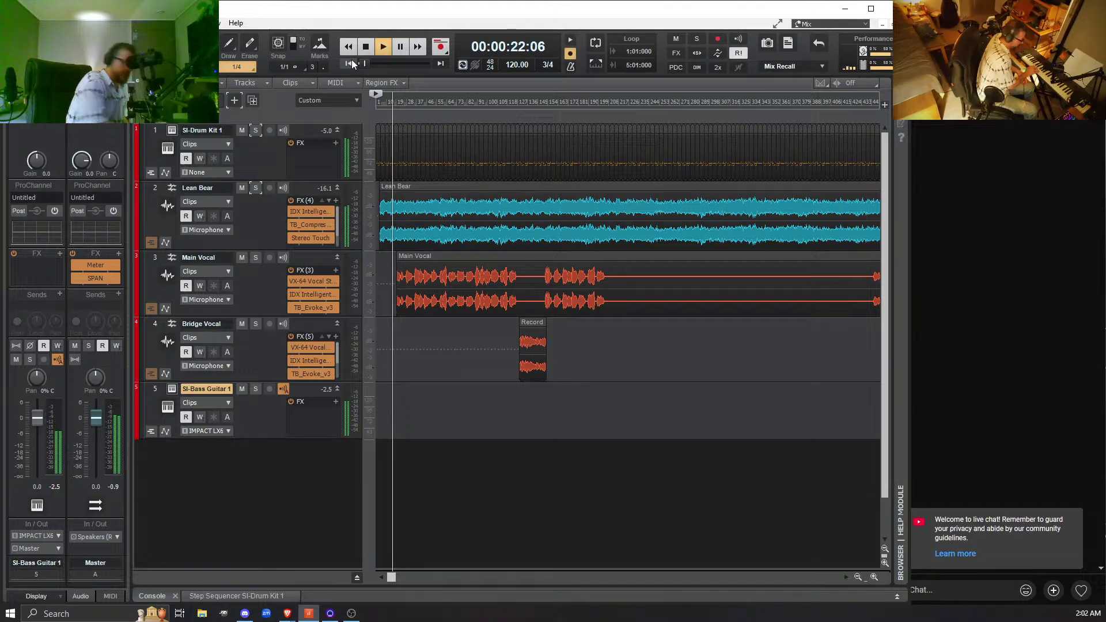
pyautogui.click(351, 64)
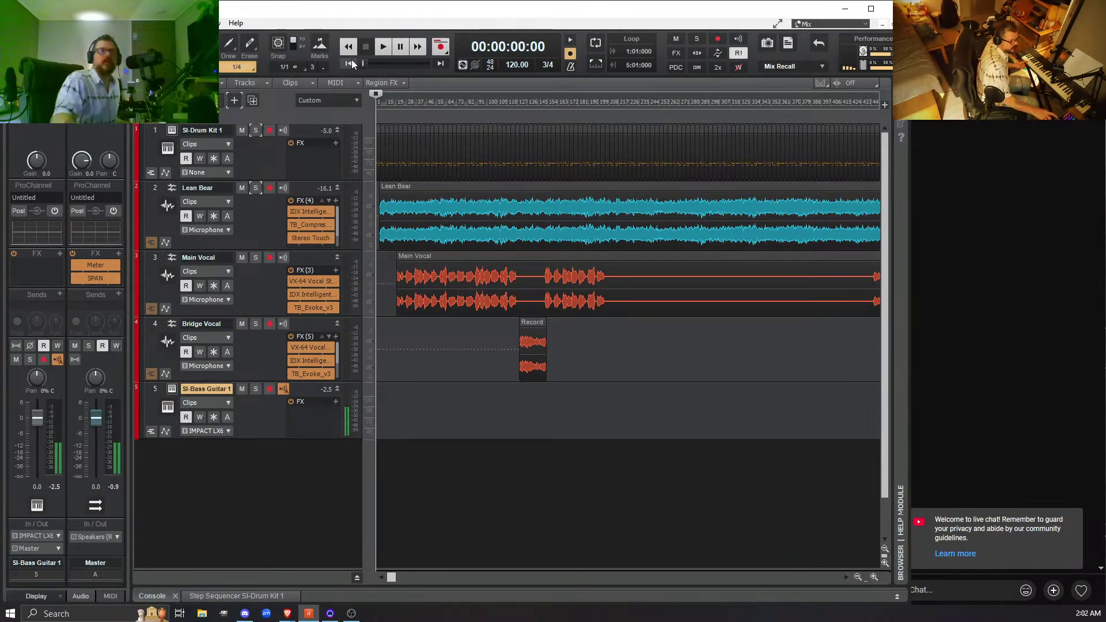
pyautogui.press('space')
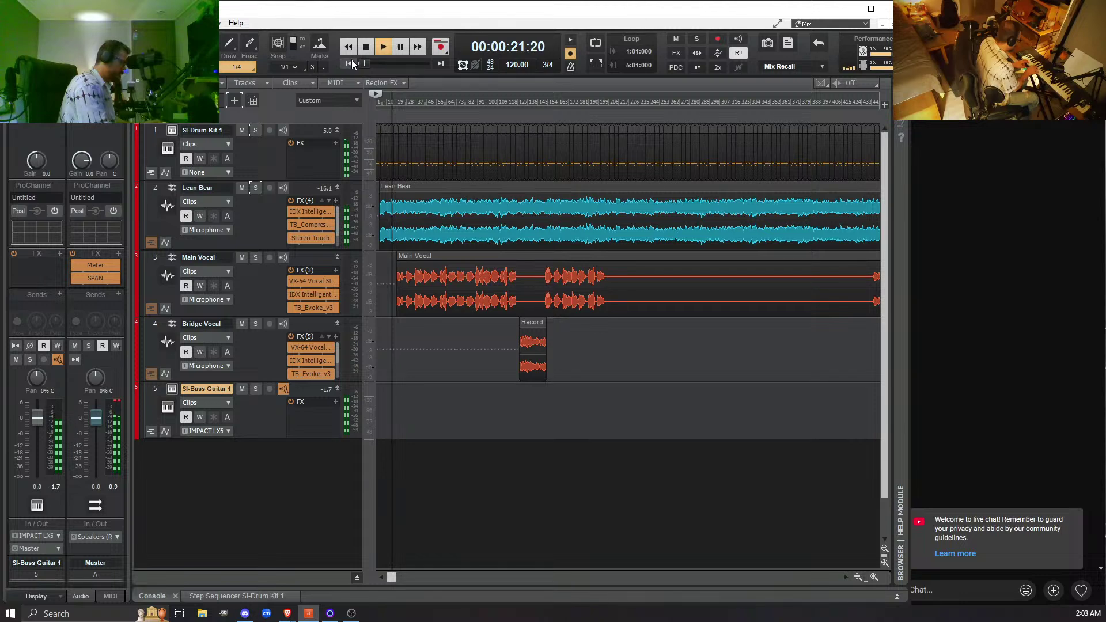
pyautogui.click(352, 64)
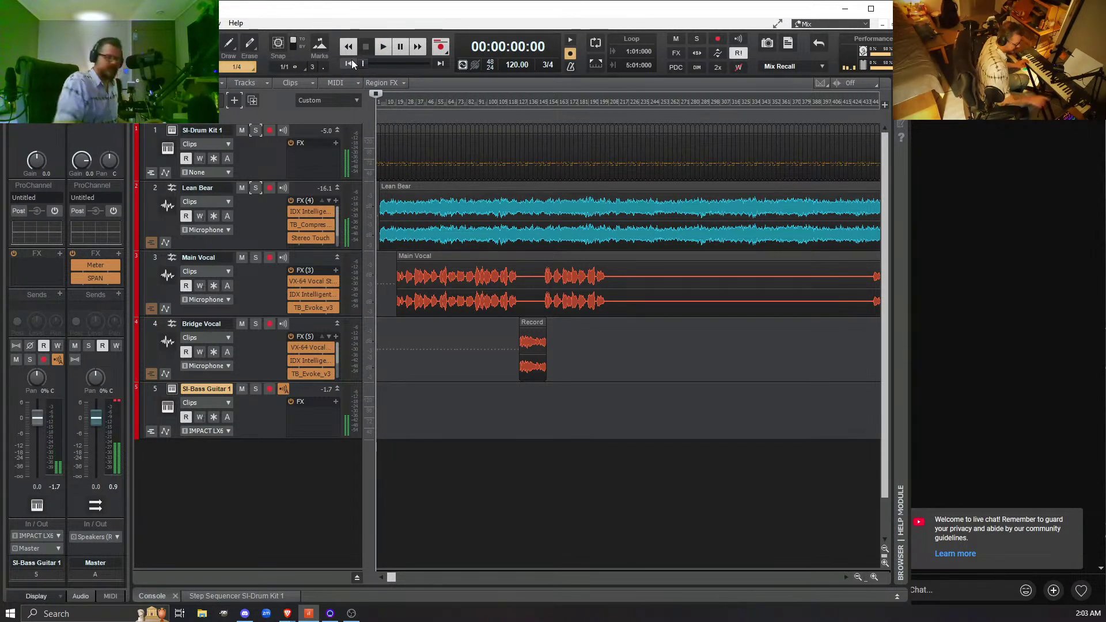
pyautogui.press('space')
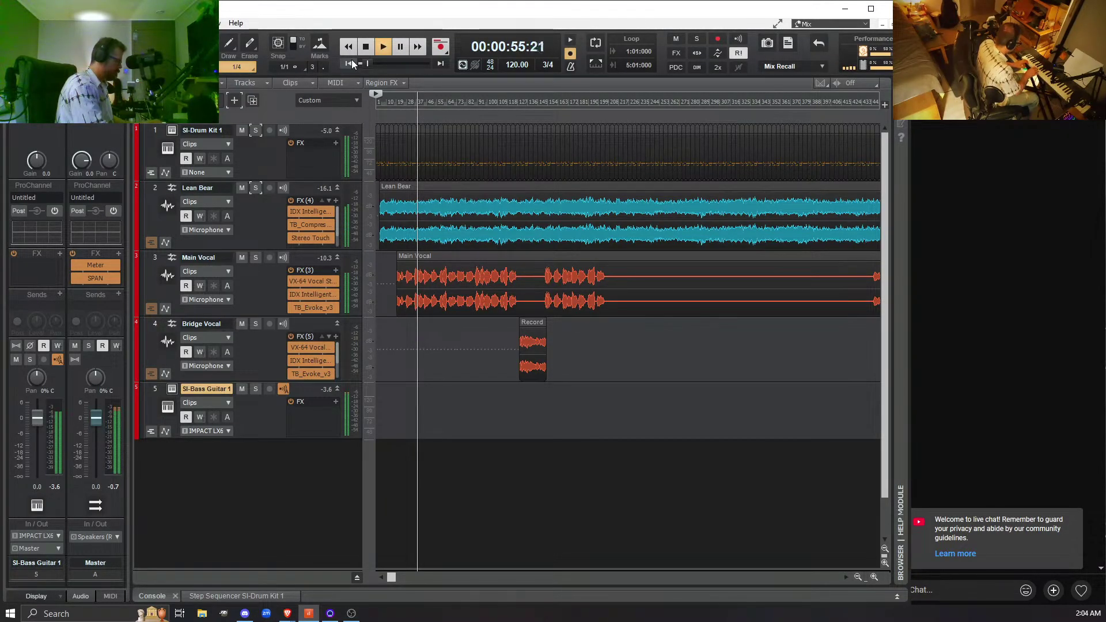
pyautogui.click(350, 63)
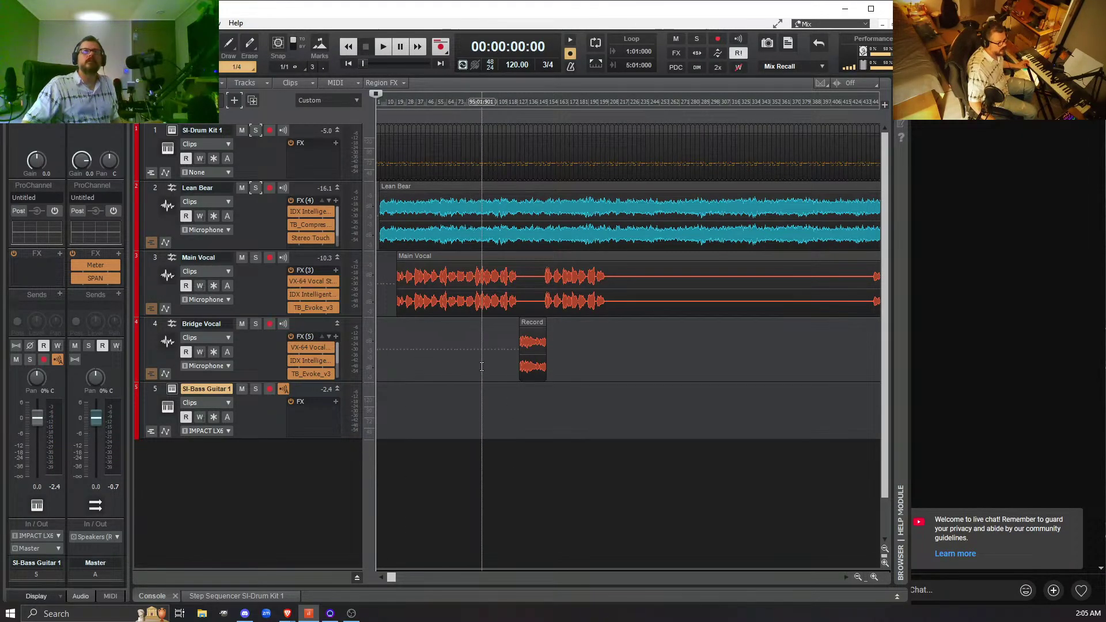
# - Play the project from about 00:01:16:27 to rehearse the bass part, stop playback, and return to the start
pyautogui.click(433, 377)
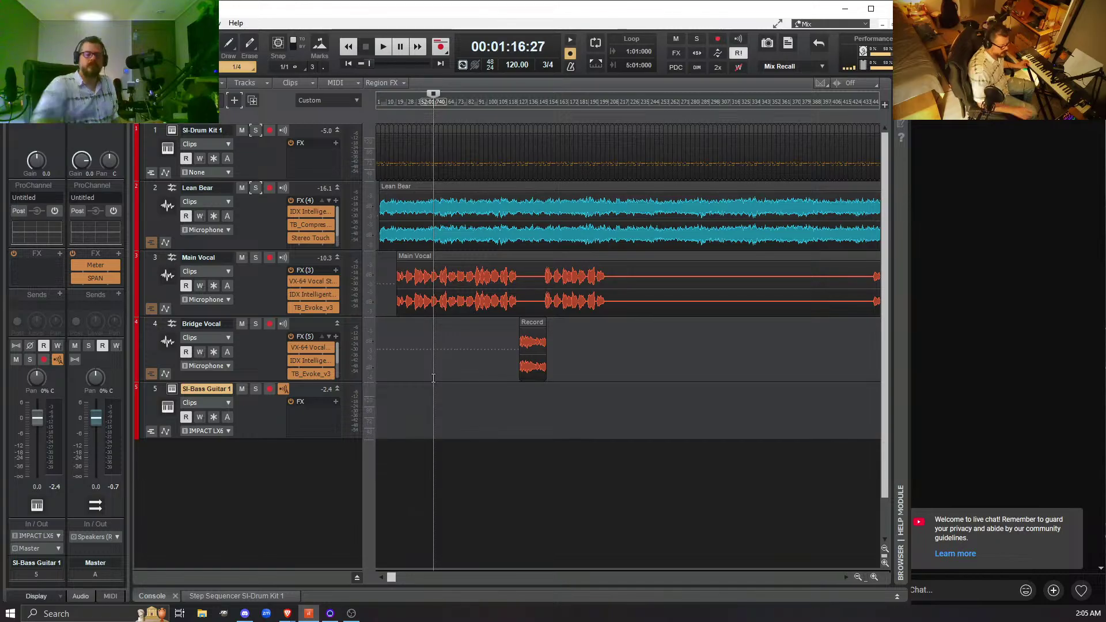
pyautogui.press('space')
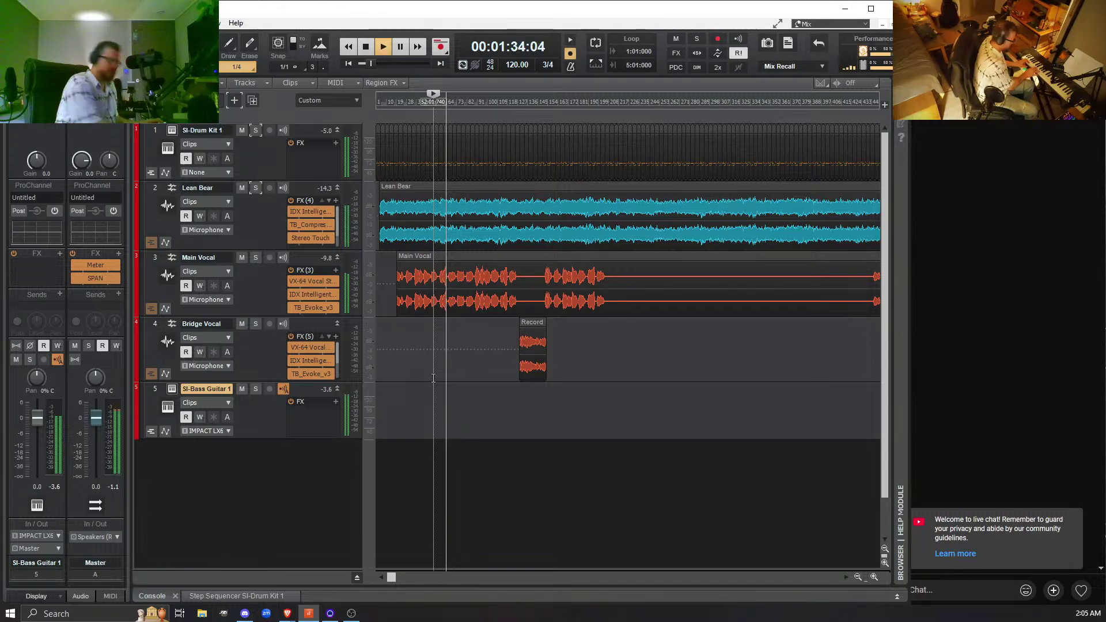
pyautogui.press('space')
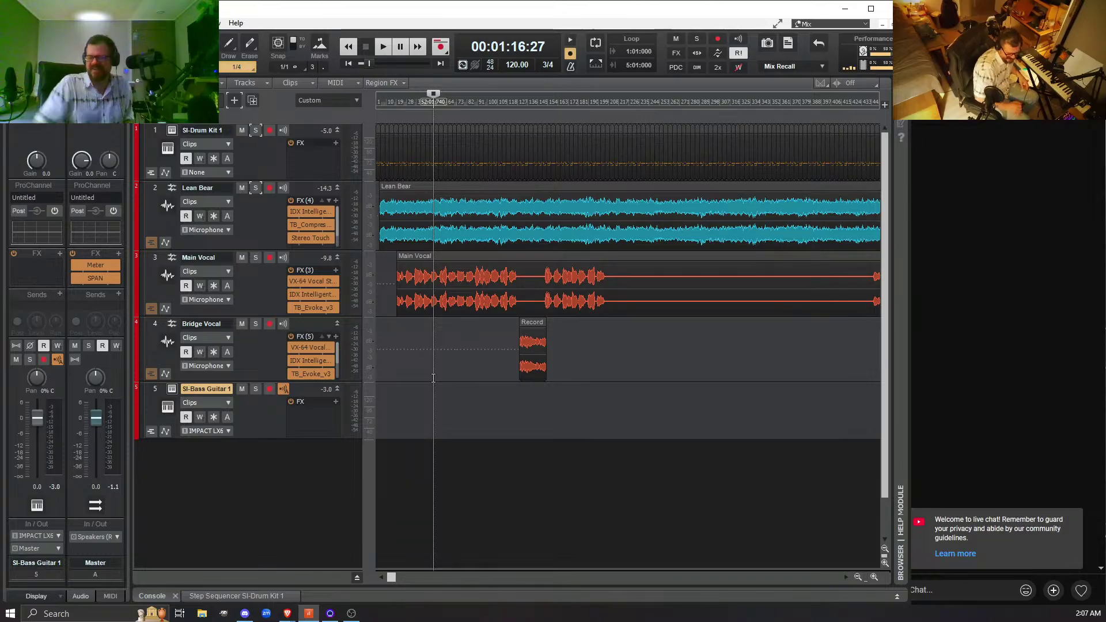
pyautogui.click(346, 62)
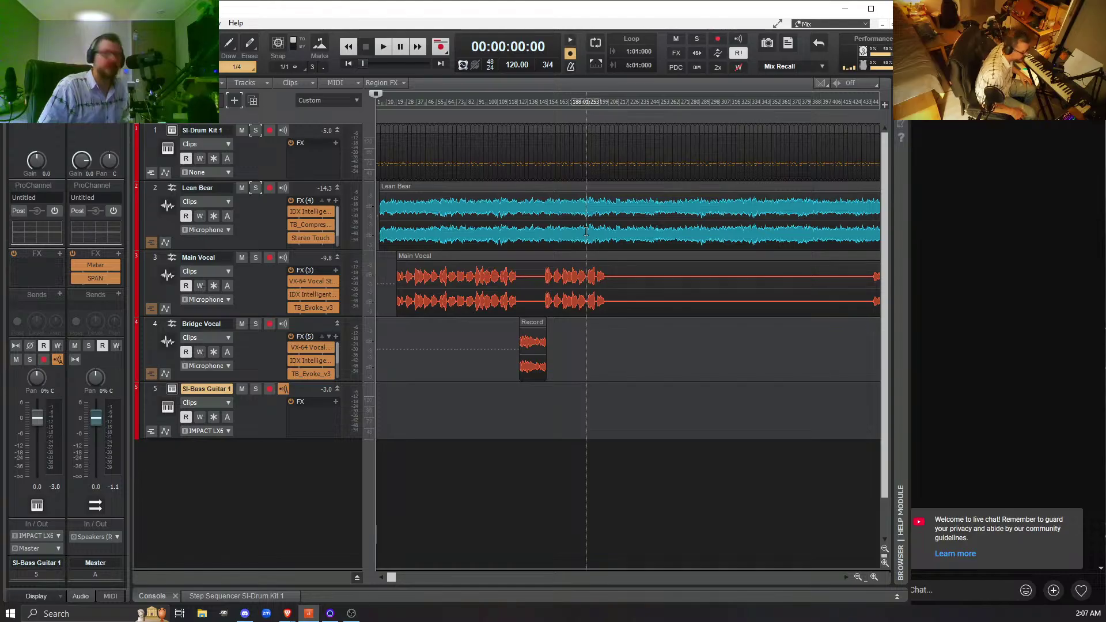
# - Arm the SI-Bass Guitar track and record a bass take from the beginning to about 00:01:39:02, discarding two short false starts
pyautogui.click(269, 390)
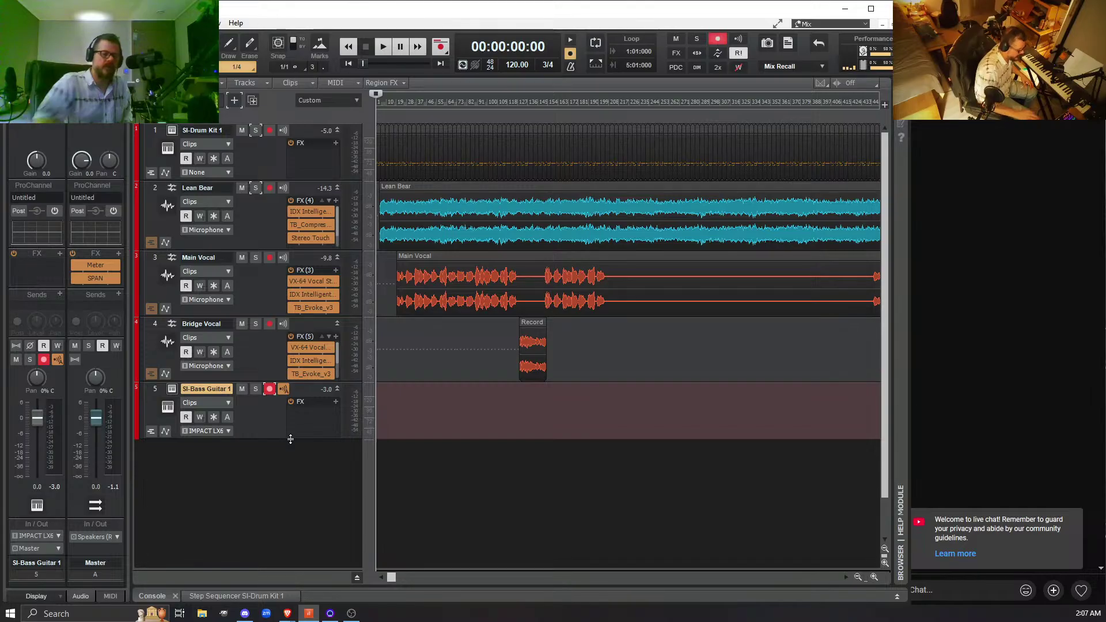
pyautogui.press('space')
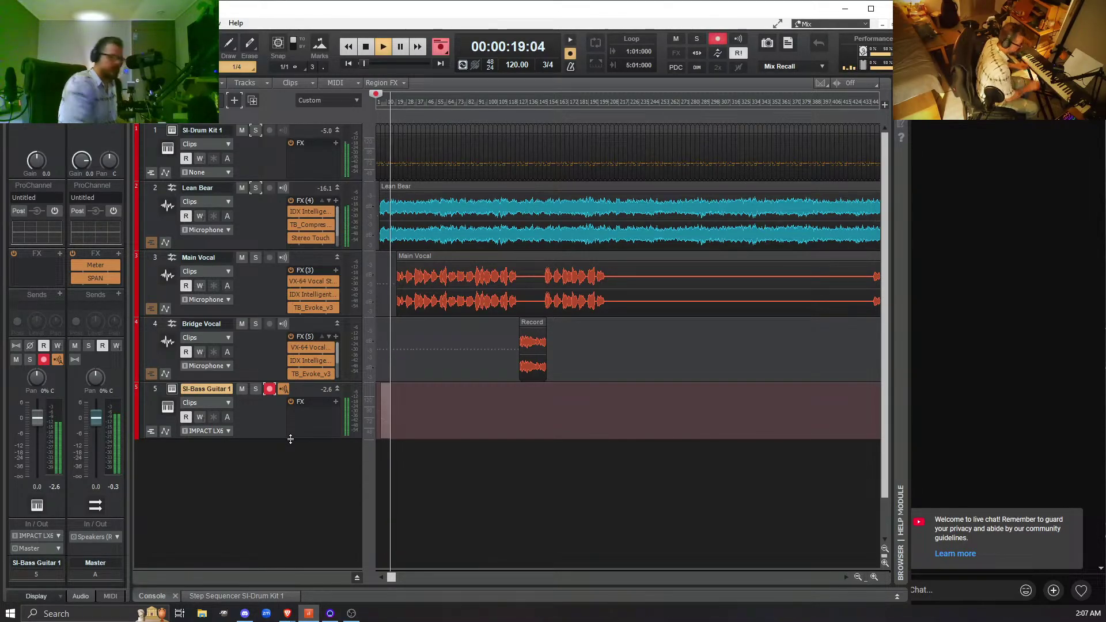
pyautogui.press('space')
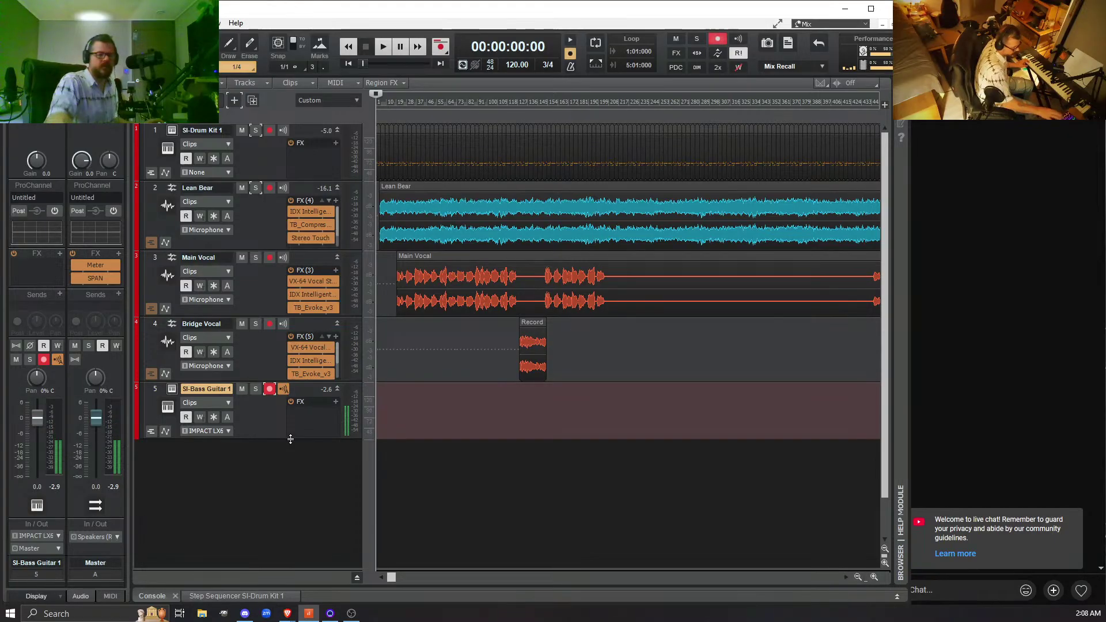
pyautogui.press('space')
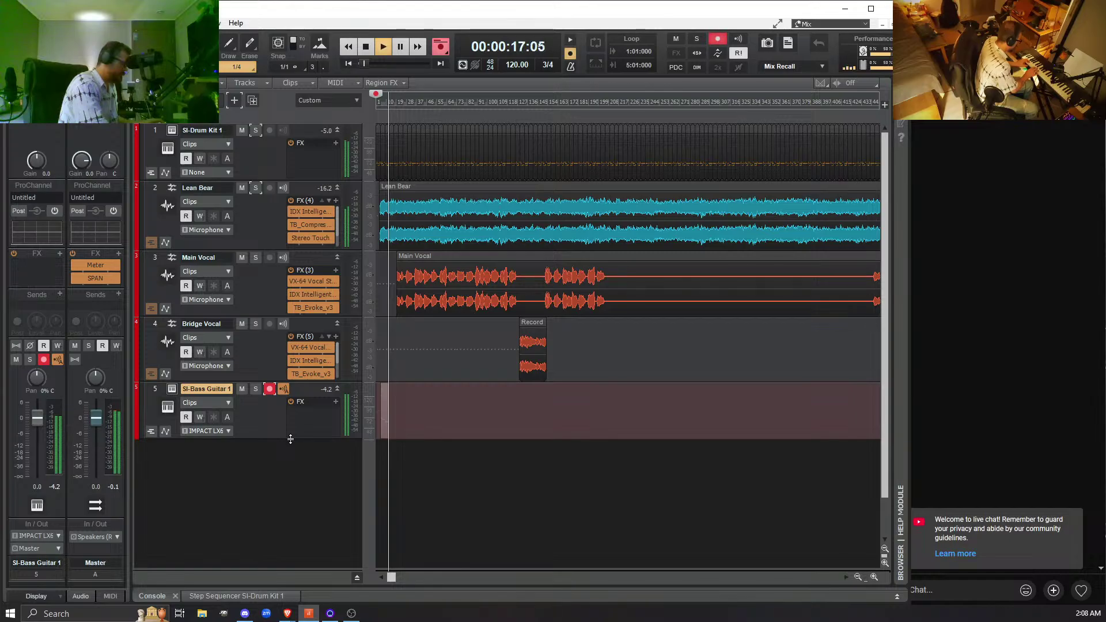
pyautogui.press('space')
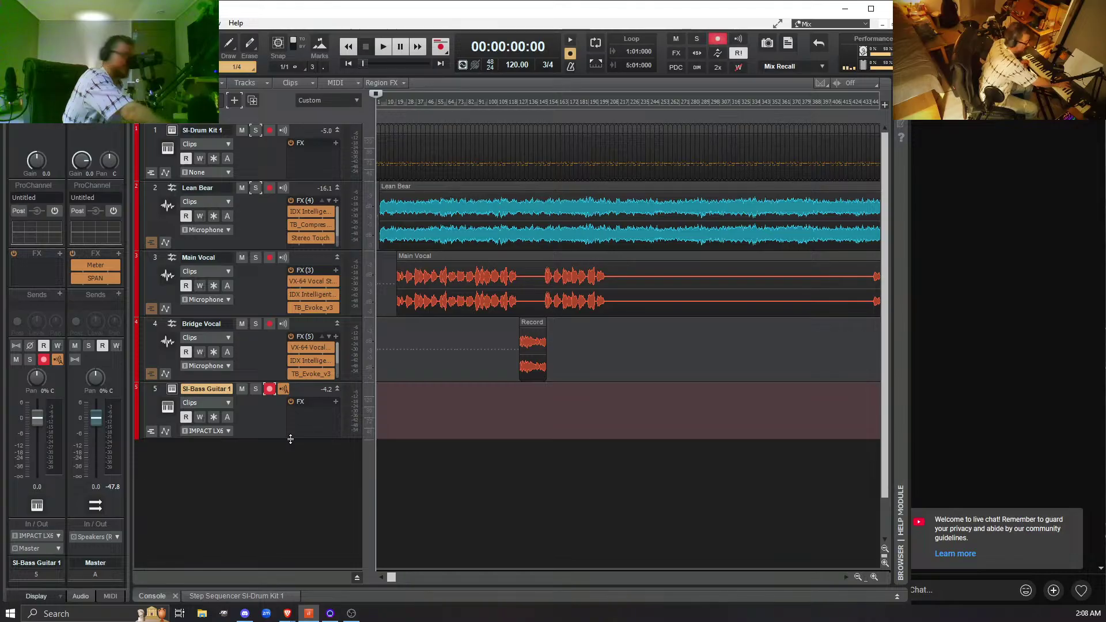
pyautogui.press('space')
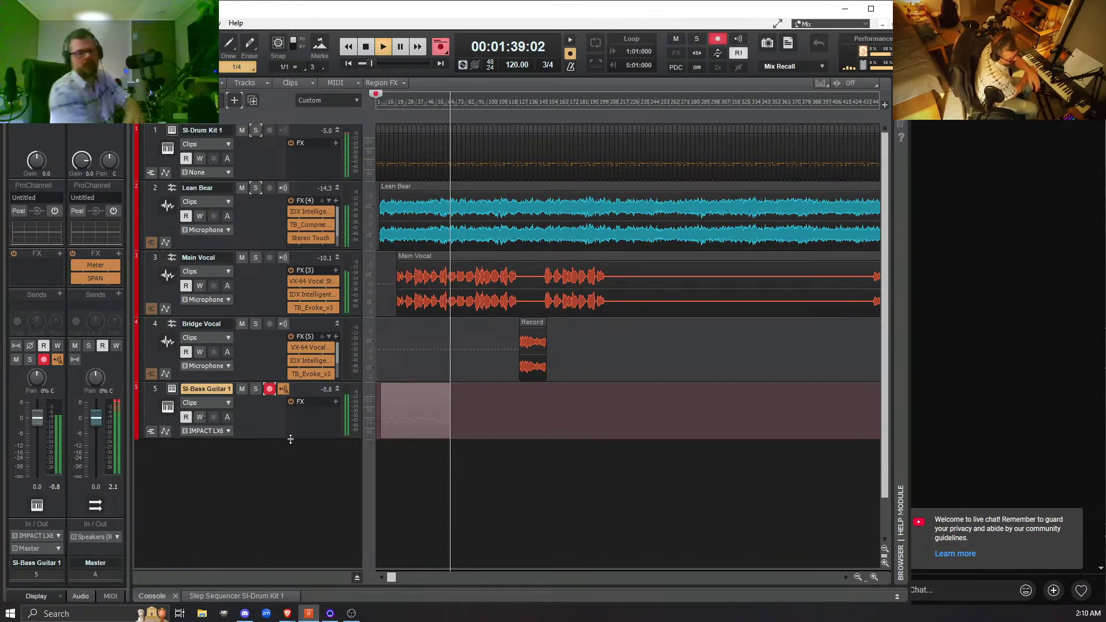
pyautogui.press('space')
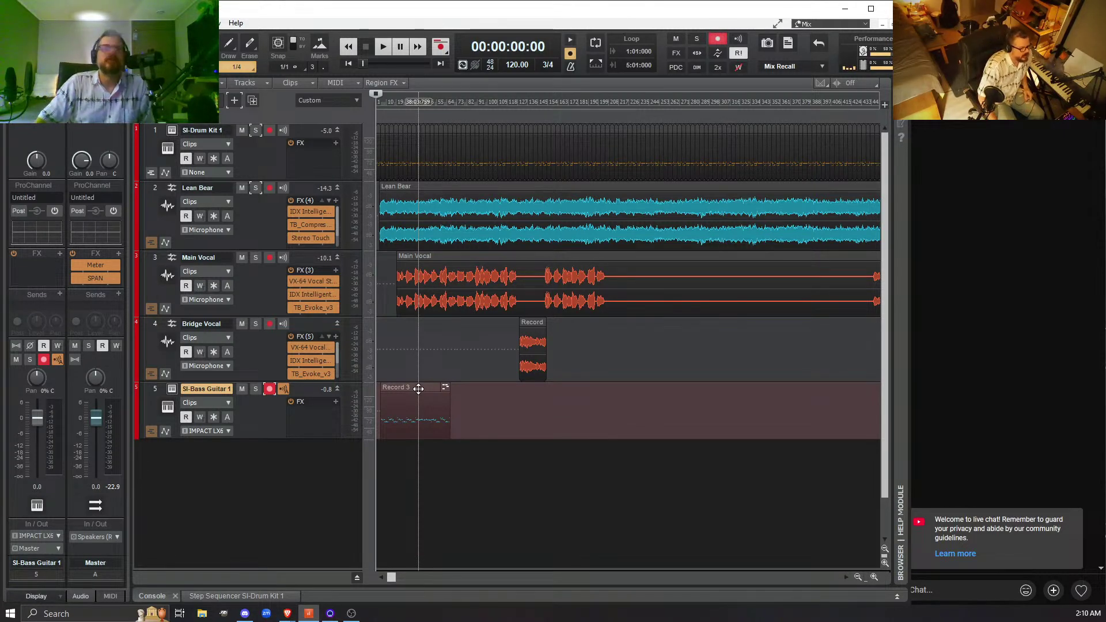
# - Open the recorded bass clip in the Piano Roll, look at the Console and the drum kit's Step Sequencer, and return to the Piano Roll
pyautogui.click(418, 388)
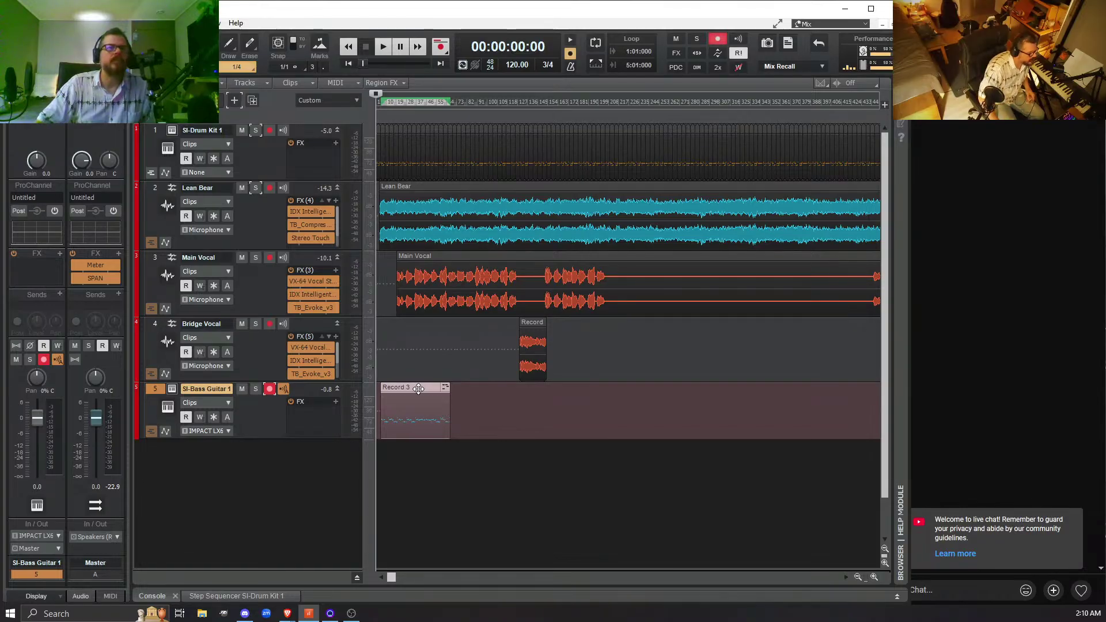
pyautogui.doubleClick(418, 388)
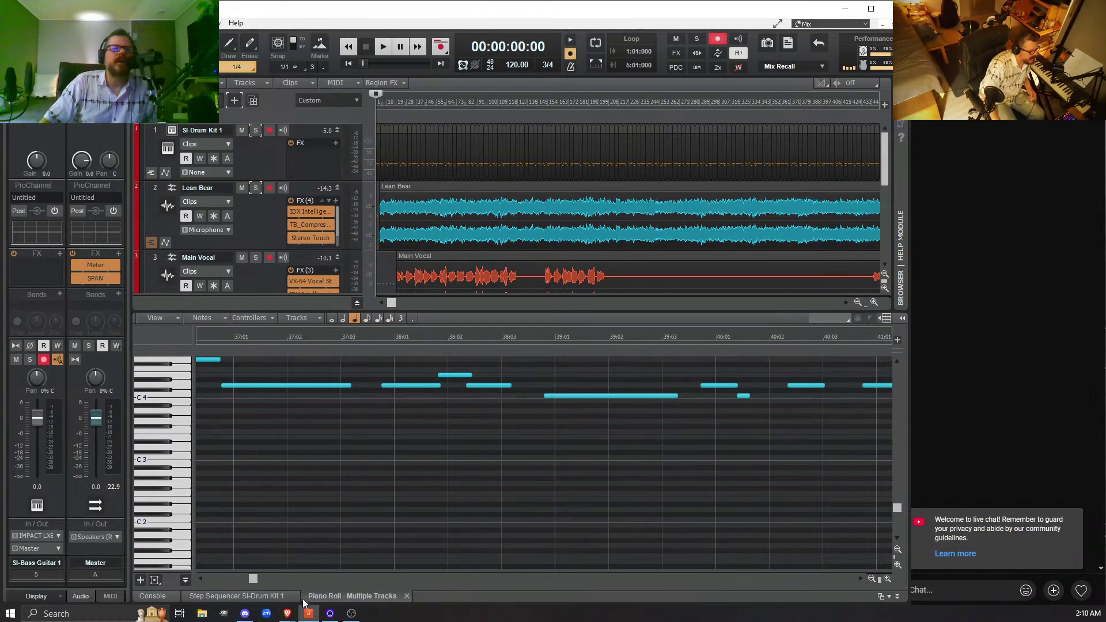
pyautogui.click(154, 596)
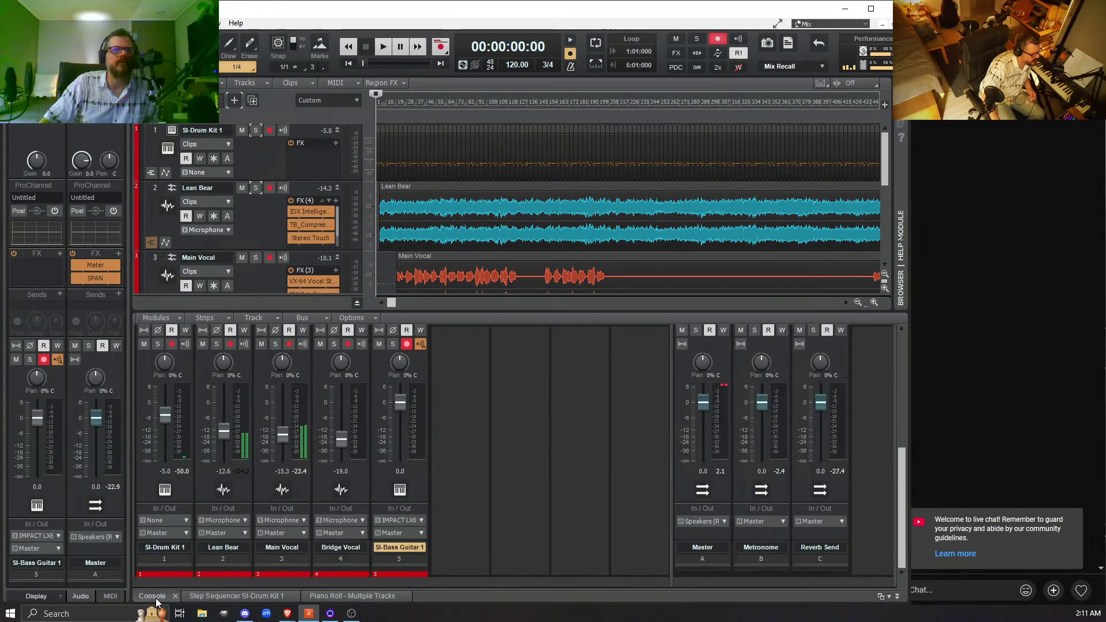
pyautogui.click(213, 599)
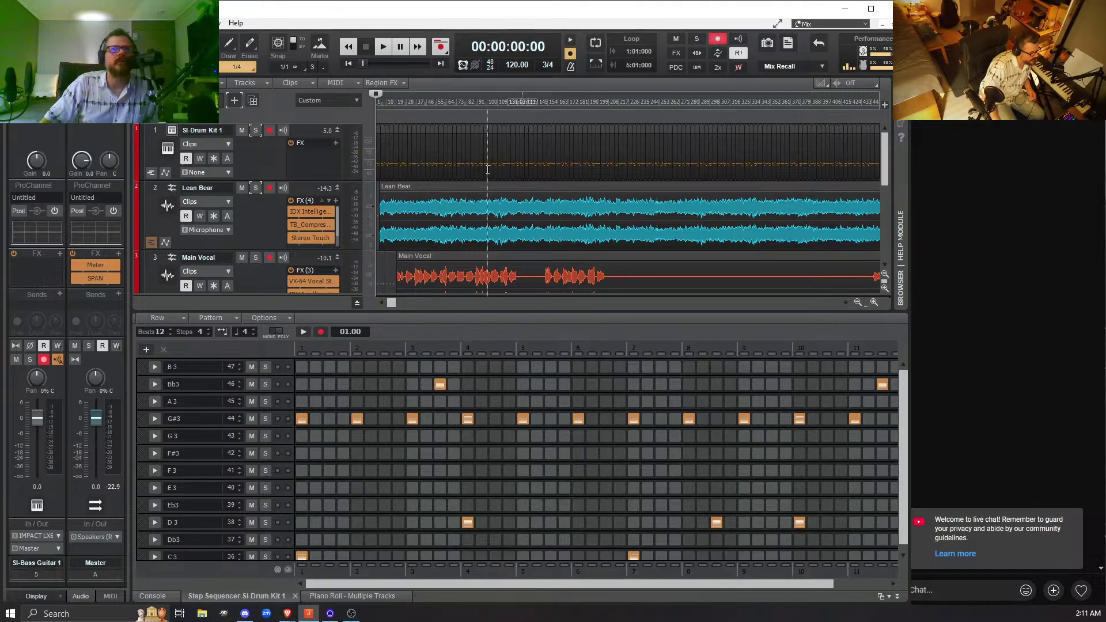
pyautogui.click(348, 599)
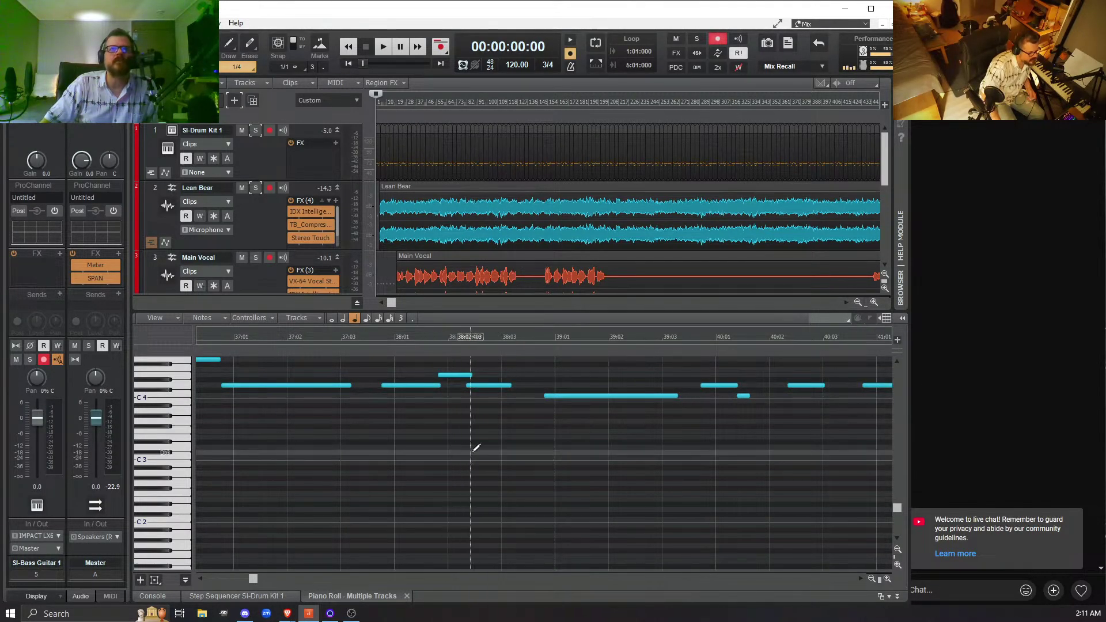
# - Examine the pitch and timing of the recorded bass notes in the Piano Roll across the whole take, back to its opening measures
pyautogui.scroll(3, 500, 441)
pyautogui.scroll(1, 499, 442)
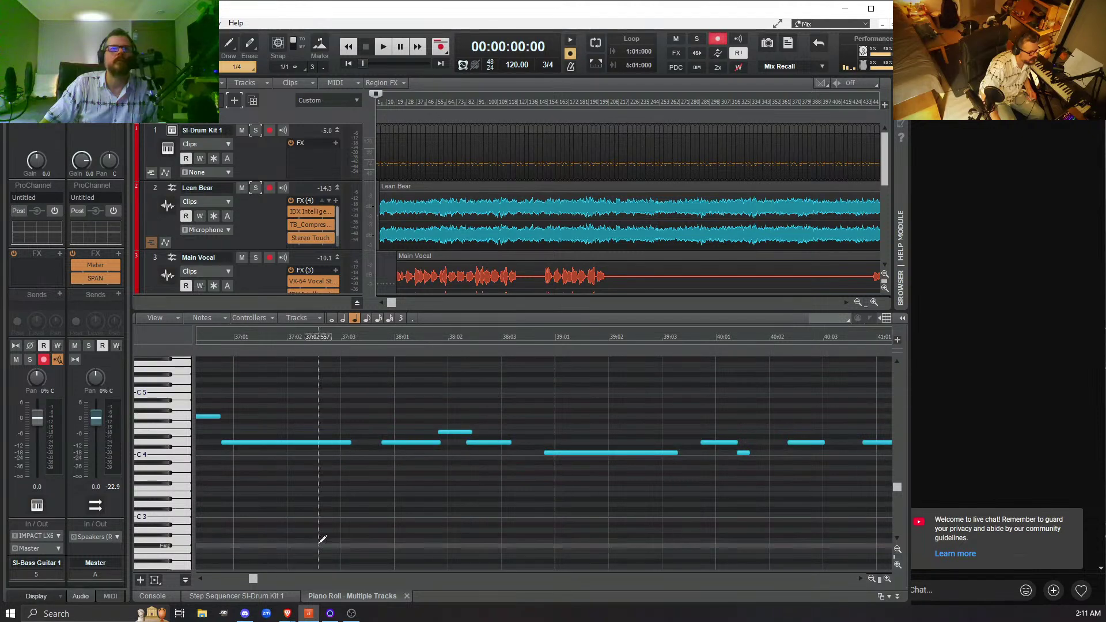
pyautogui.moveTo(251, 579); pyautogui.dragTo(224, 585)
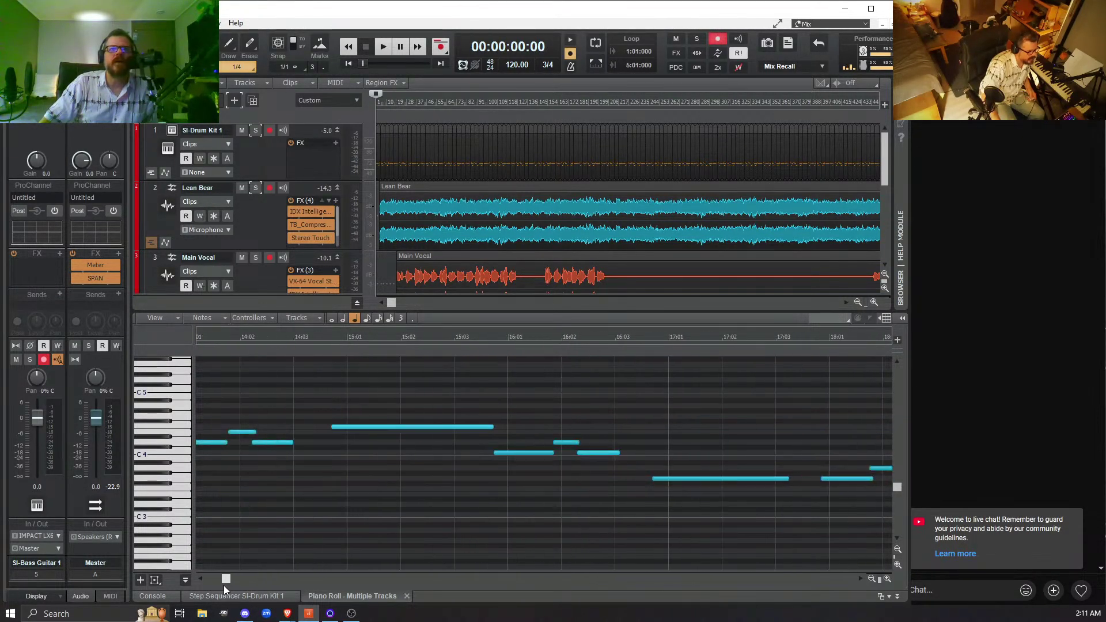
pyautogui.click(870, 578)
pyautogui.click(869, 578)
pyautogui.click(869, 578)
pyautogui.click(869, 578)
pyautogui.click(869, 578)
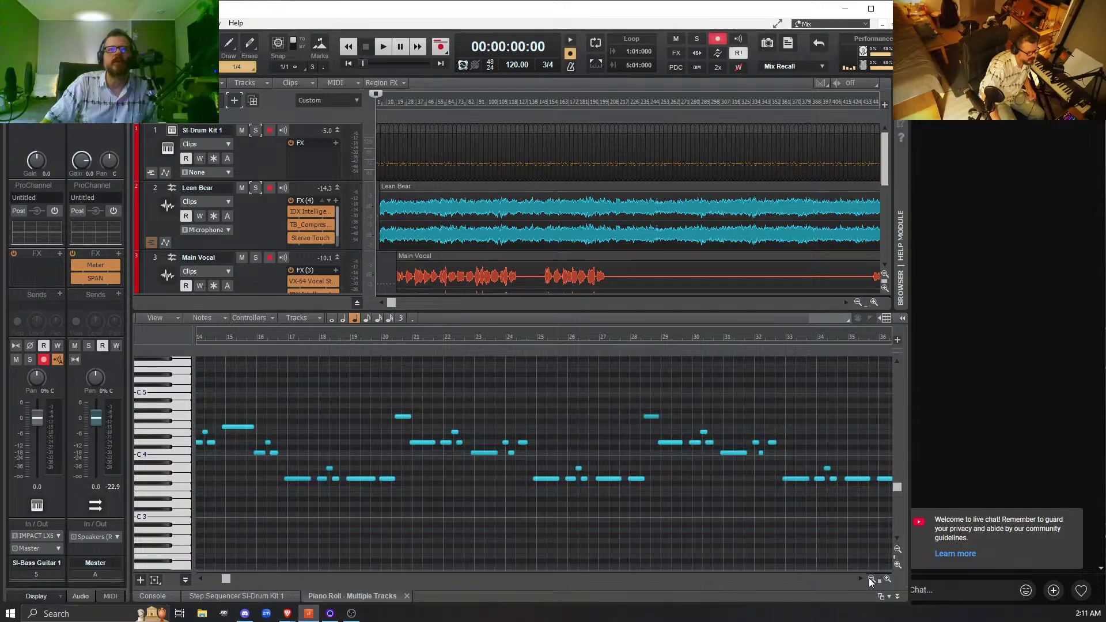
pyautogui.click(870, 578)
pyautogui.click(869, 578)
pyautogui.click(869, 578)
pyautogui.click(870, 578)
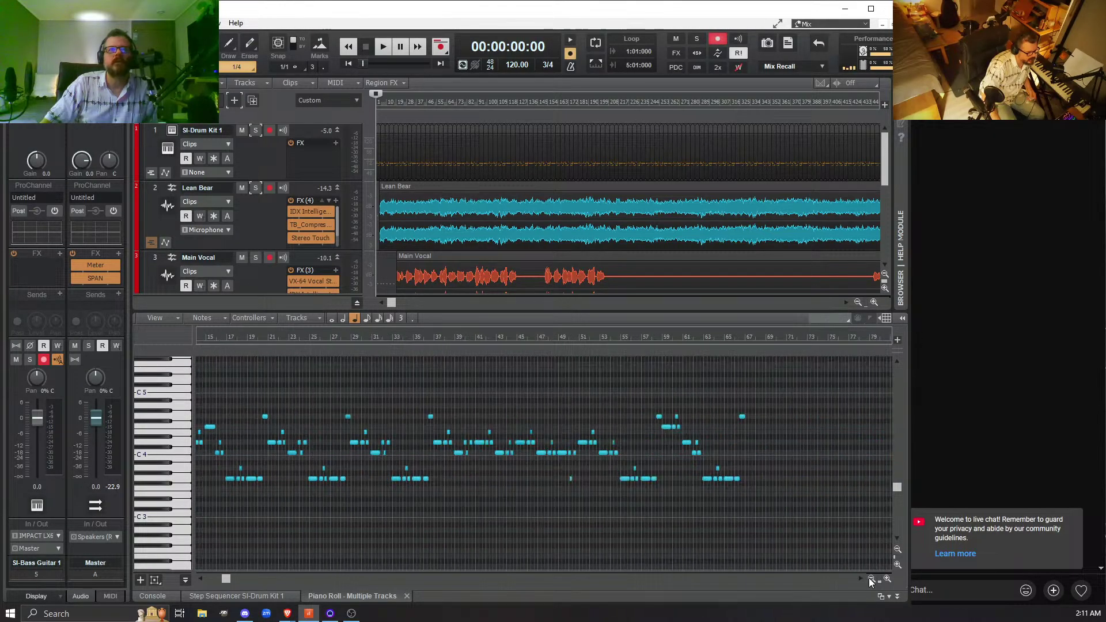
pyautogui.click(887, 578)
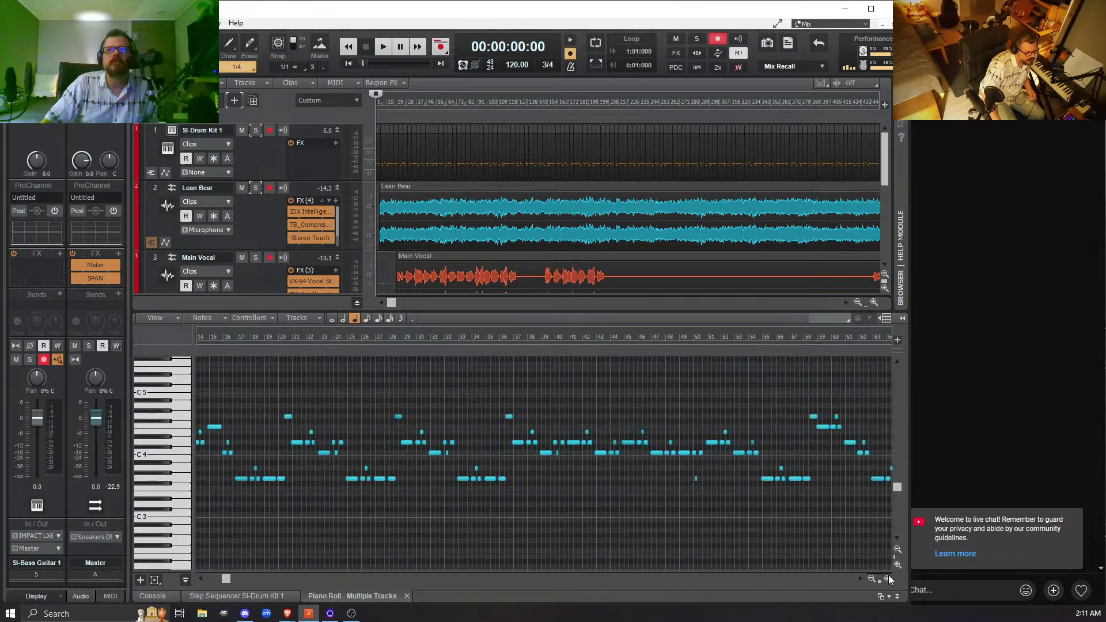
pyautogui.moveTo(224, 582); pyautogui.dragTo(209, 579)
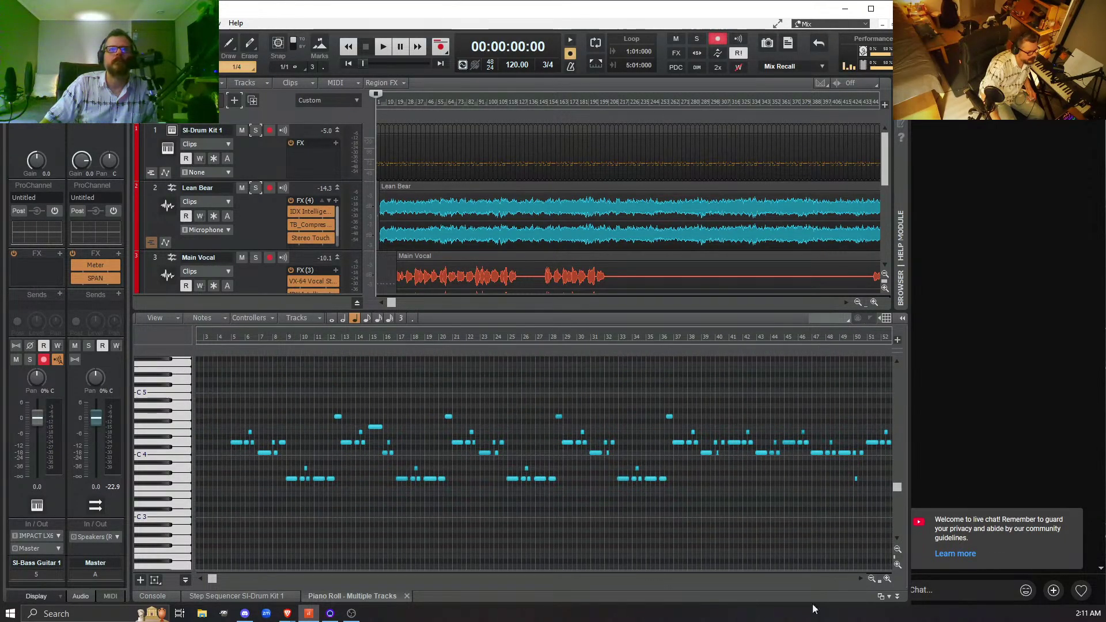
# - Play the project from the beginning to hear the bass take's opening measures while following its notes in the Piano Roll, and stop playback
pyautogui.click(886, 579)
pyautogui.click(887, 579)
pyautogui.click(887, 580)
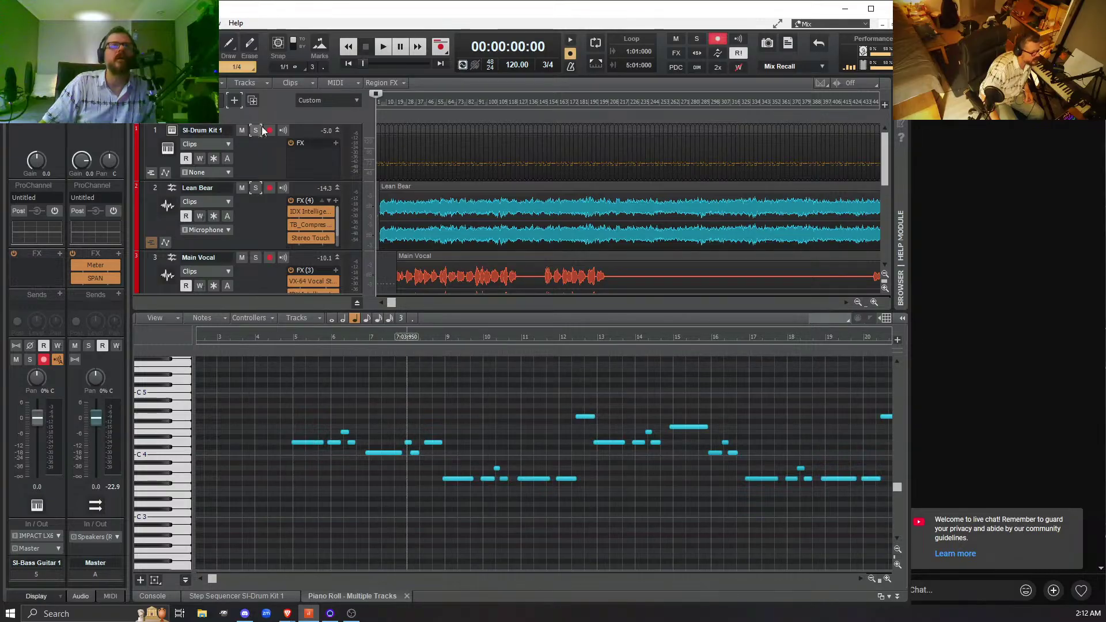
pyautogui.click(383, 47)
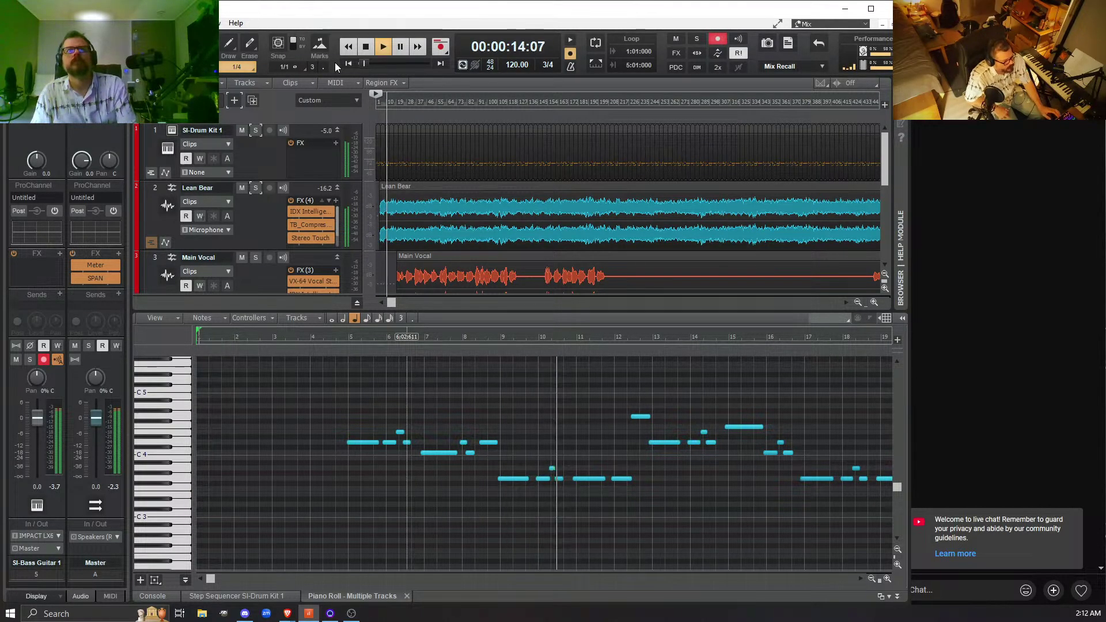
pyautogui.press('space')
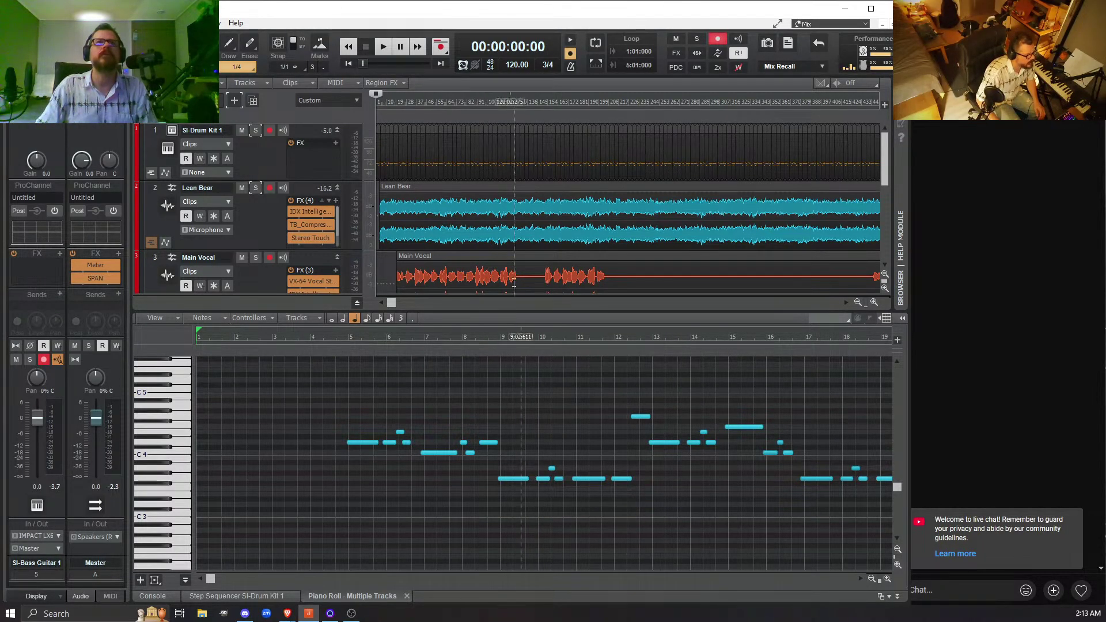
# - Try quantizing all notes of the recorded bass clip to a 1/8 duration, and play from about 00:00:05:03 to check the timing
pyautogui.scroll(-2, 590, 262)
pyautogui.click(411, 257)
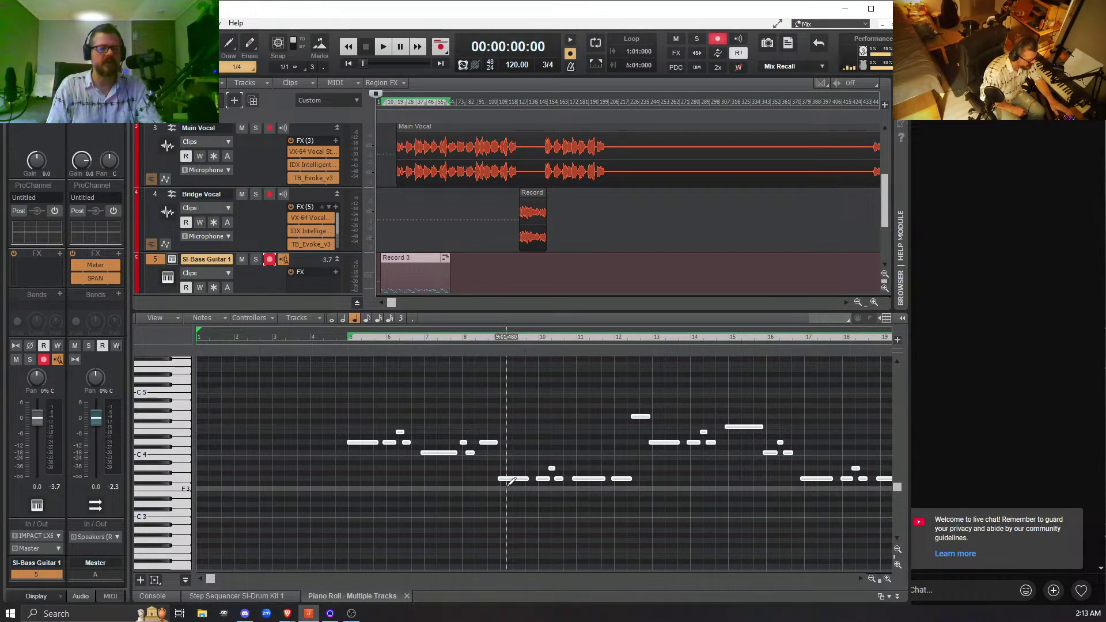
pyautogui.press('q')
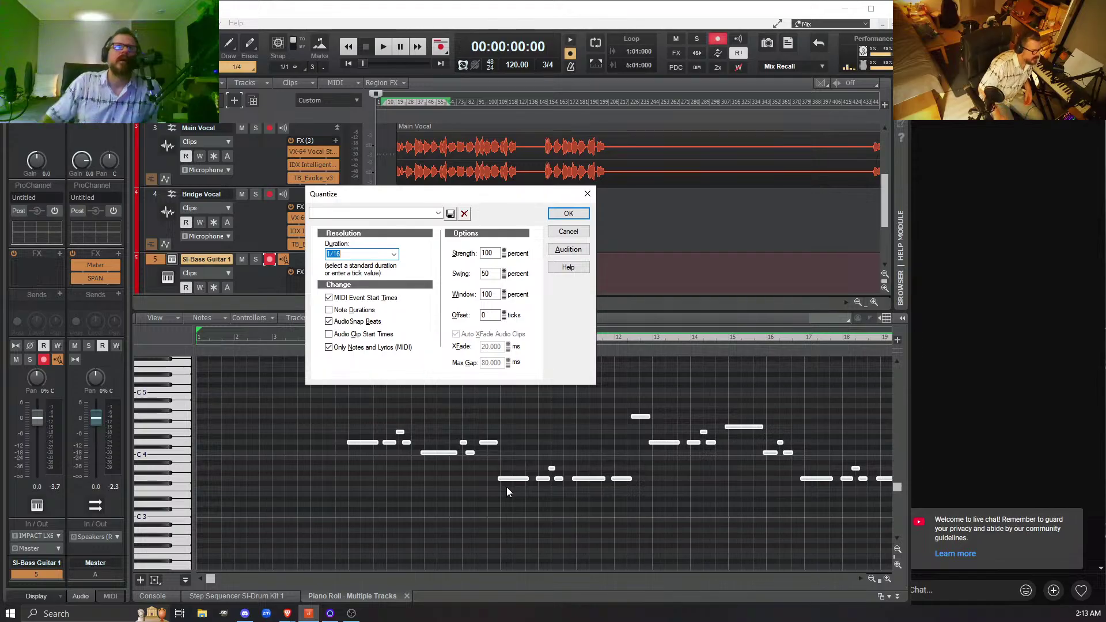
pyautogui.click(395, 255)
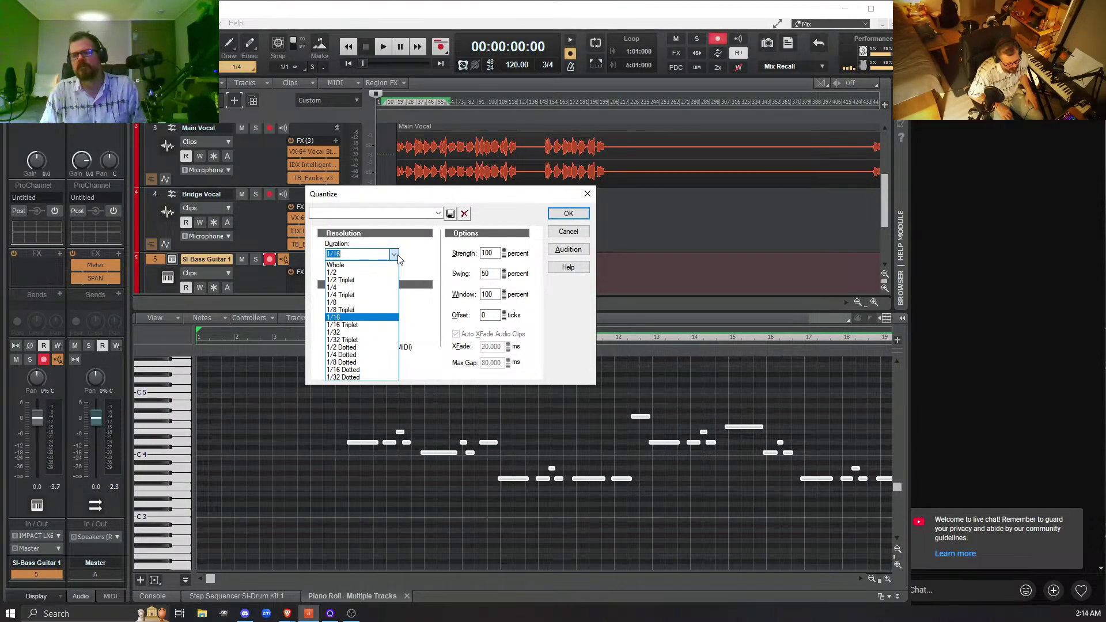
pyautogui.click(360, 303)
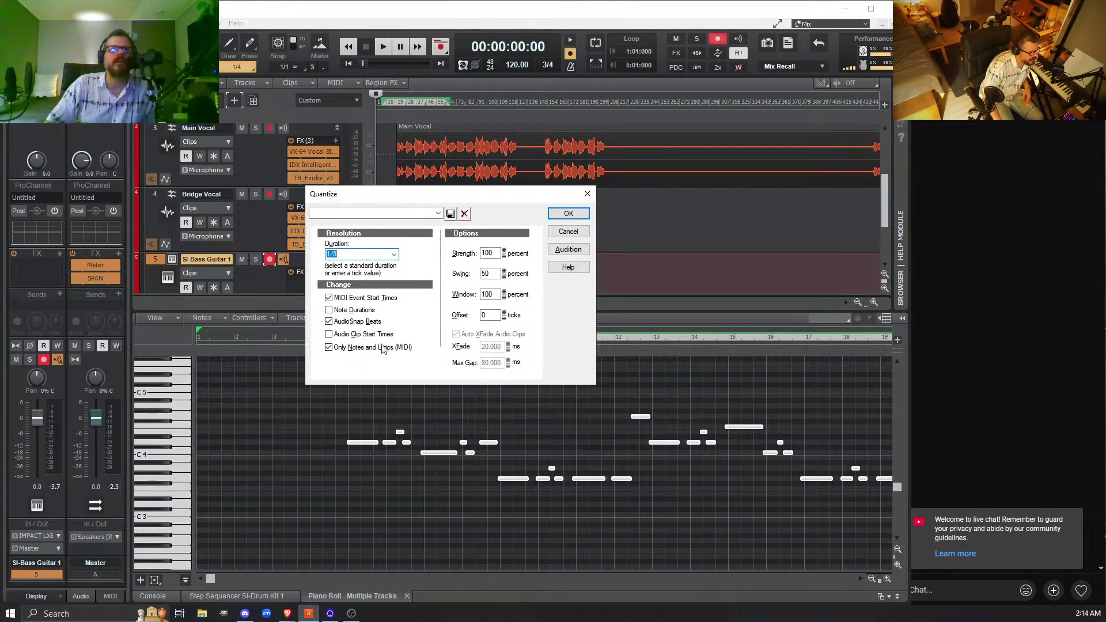
pyautogui.click(394, 254)
pyautogui.click(403, 342)
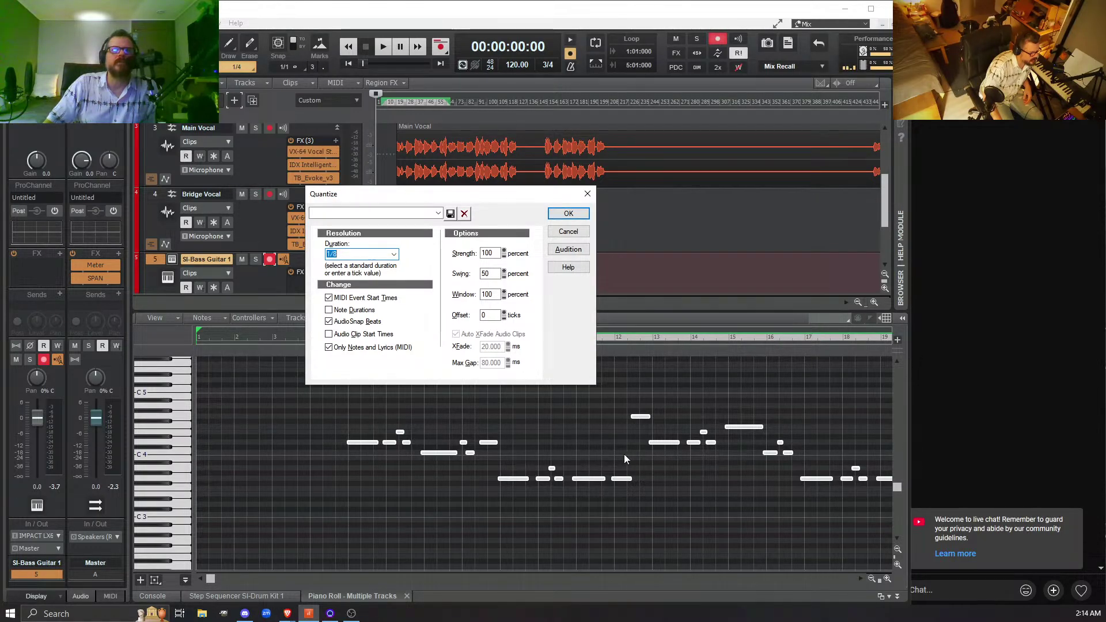
pyautogui.click(567, 214)
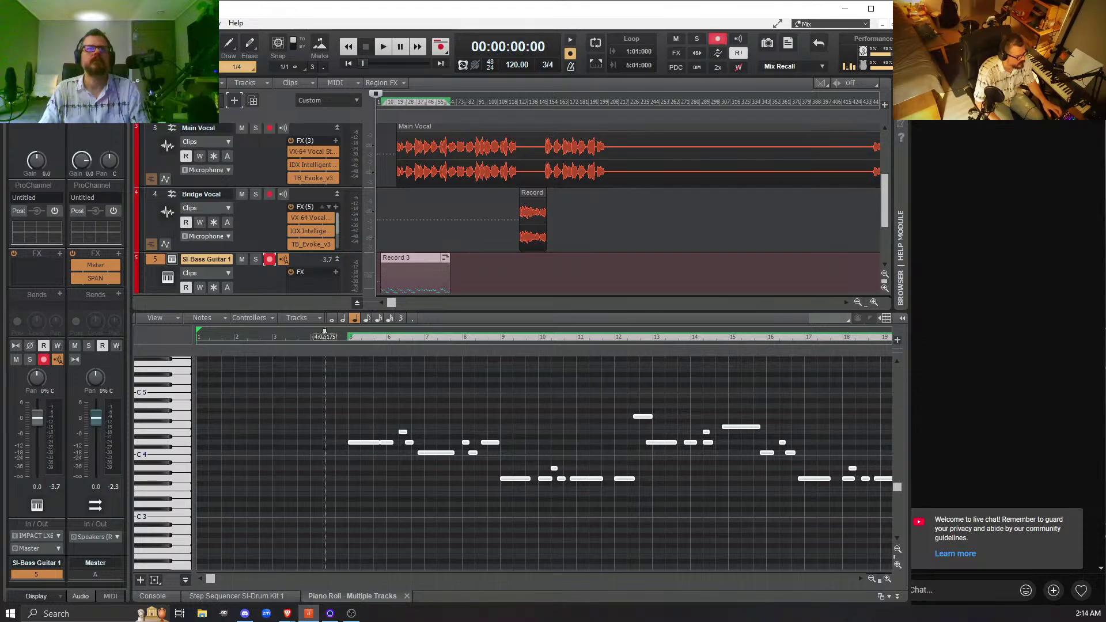
pyautogui.press('space')
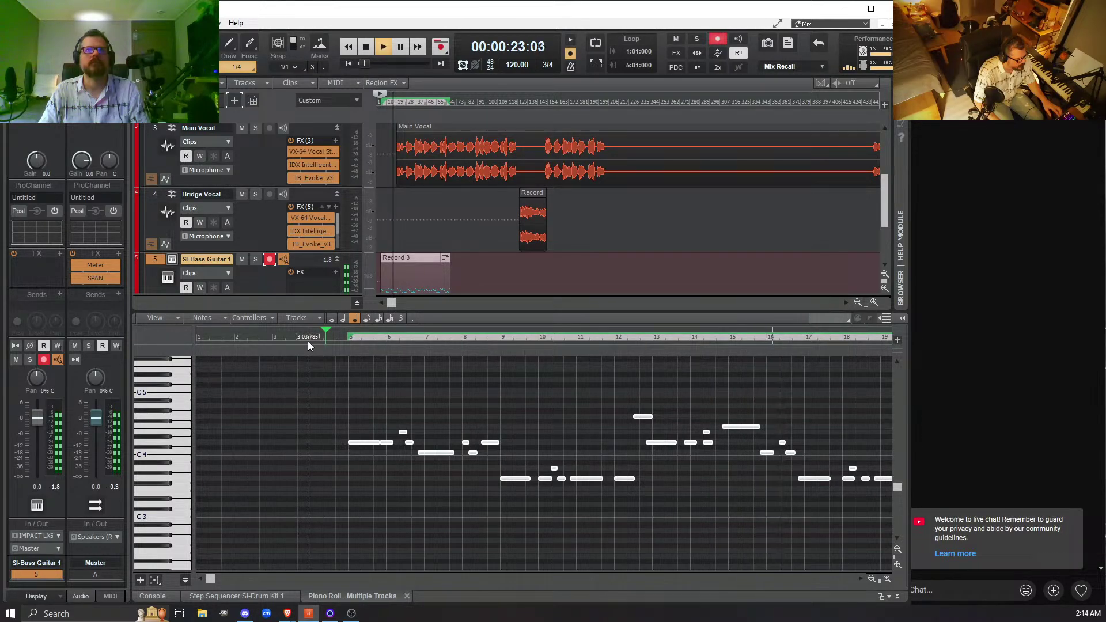
pyautogui.press('space')
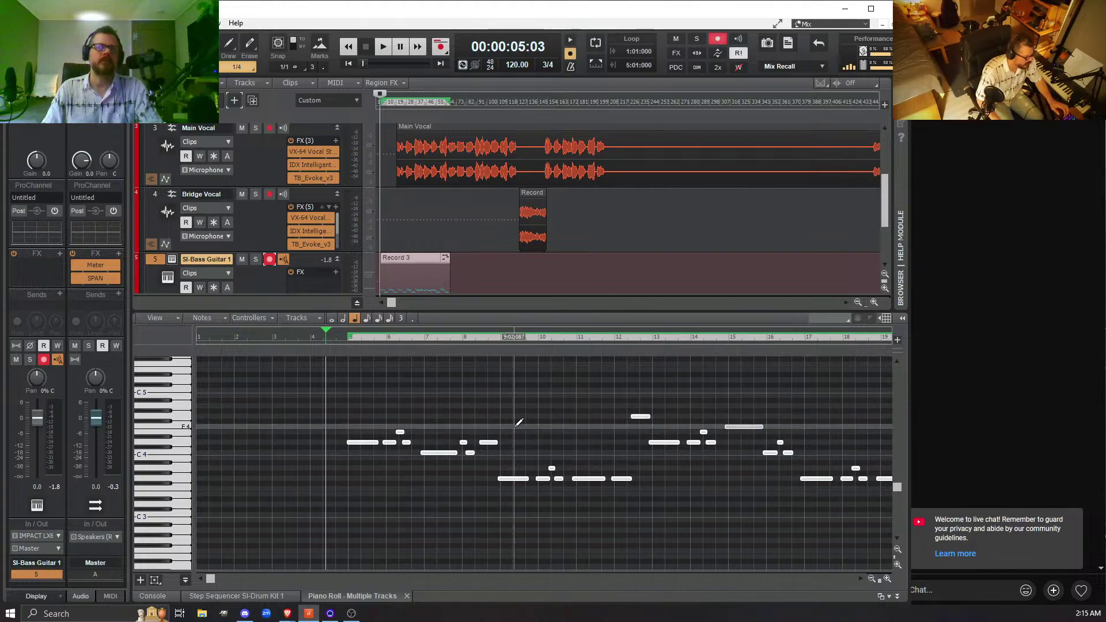
# - Try quantizing the bass clip's notes to a 1/4 duration, and play from 00:00:05:03 to check the timing
pyautogui.press('q')
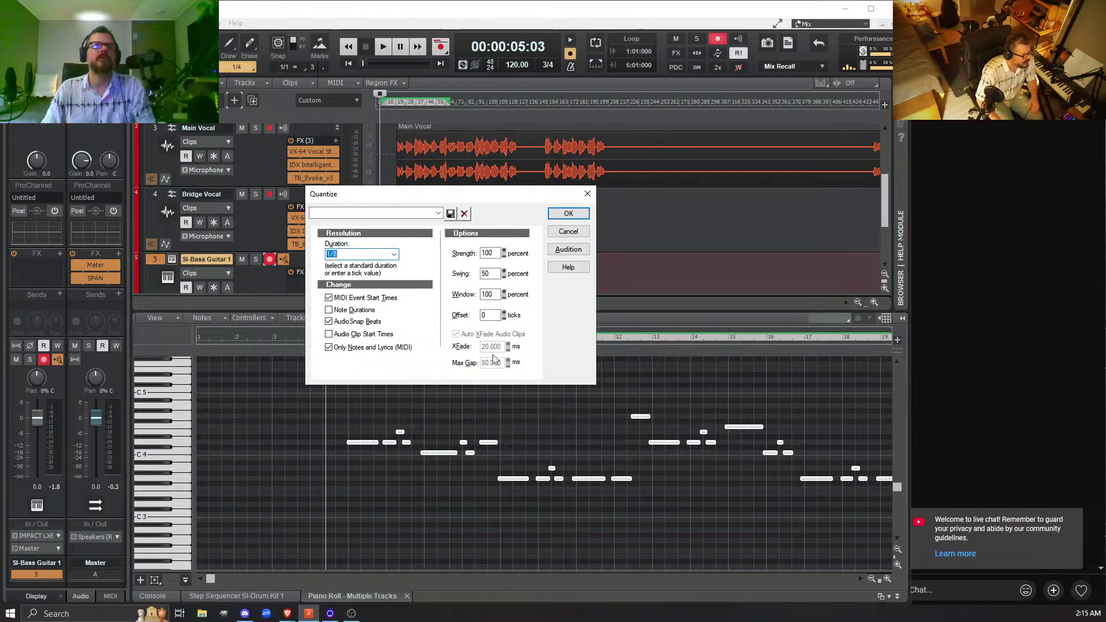
pyautogui.click(394, 255)
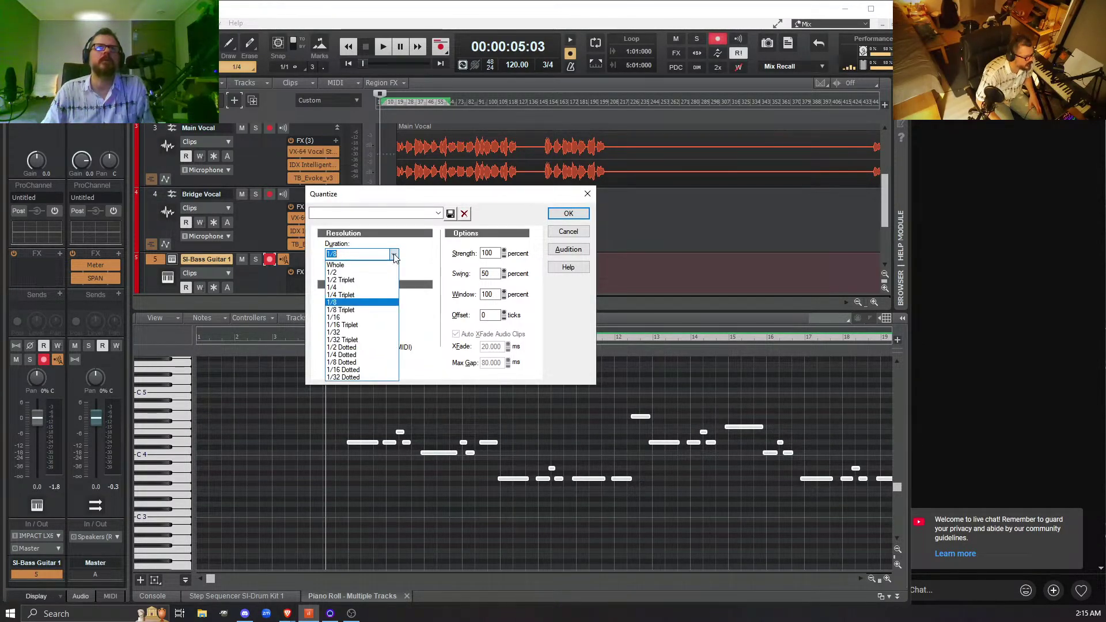
pyautogui.click(370, 294)
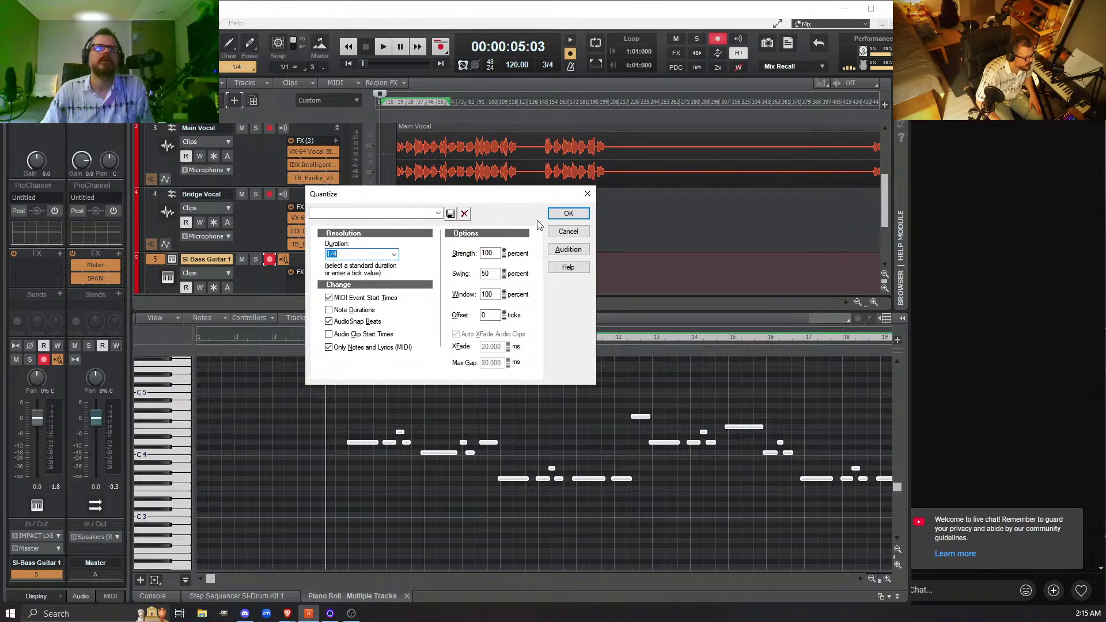
pyautogui.click(561, 213)
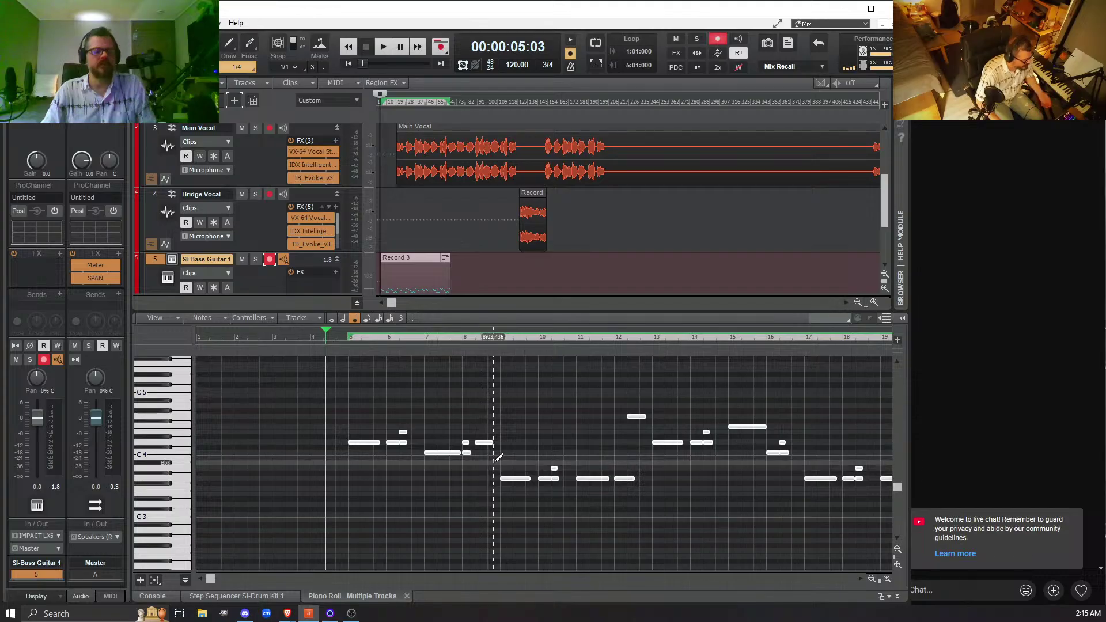
pyautogui.press('space')
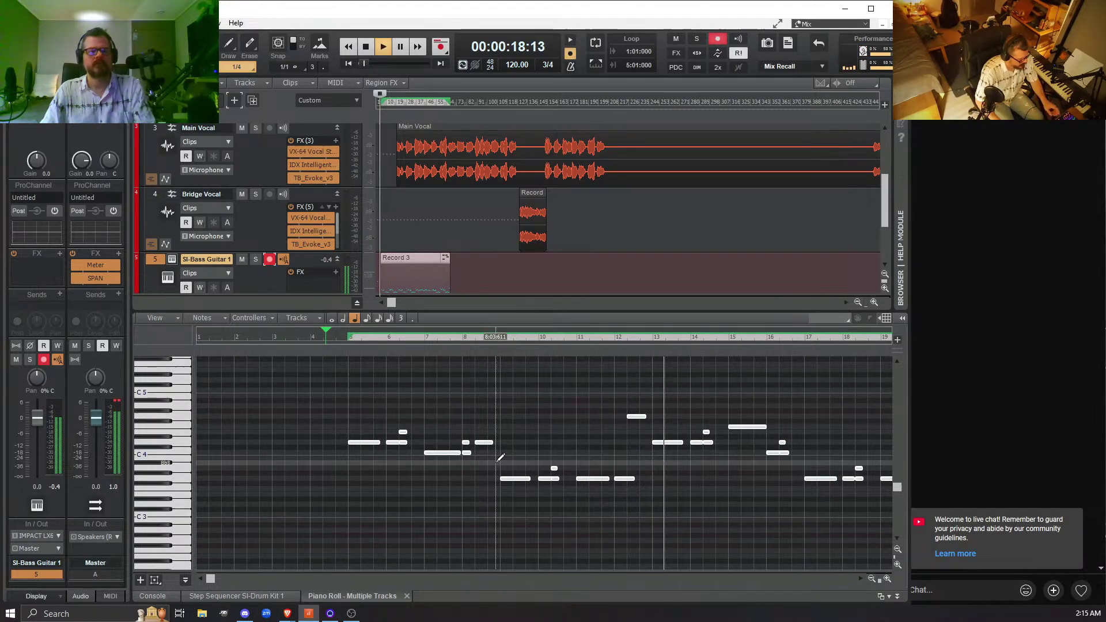
pyautogui.press('space')
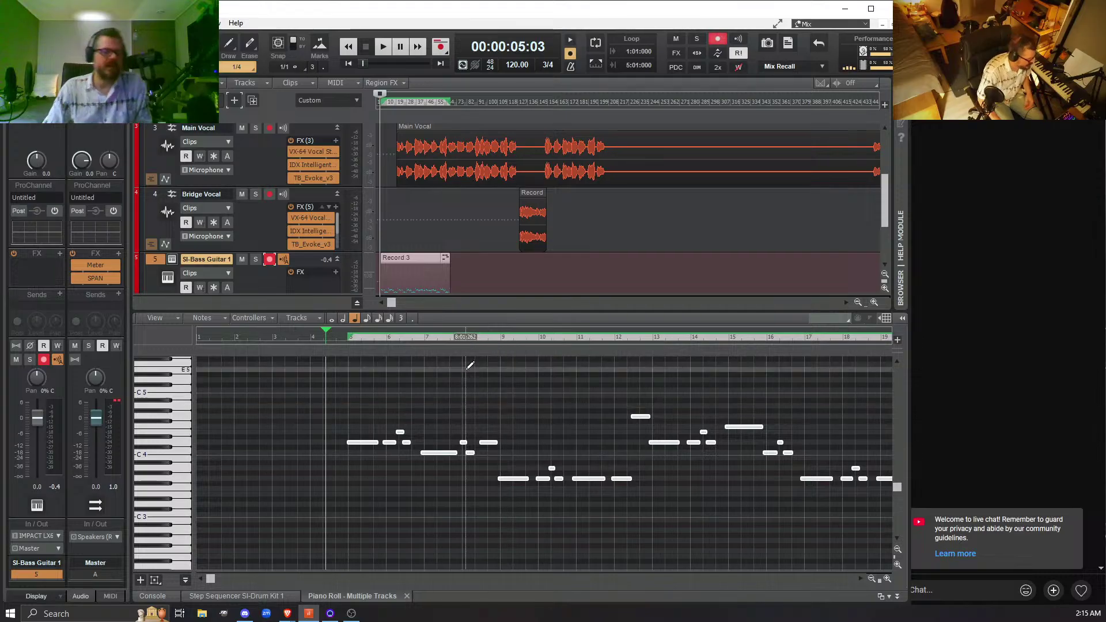
# - Try quantizing the bass clip's notes to a 1/16 duration, and play from 00:00:05:03 to check the timing
pyautogui.press('q')
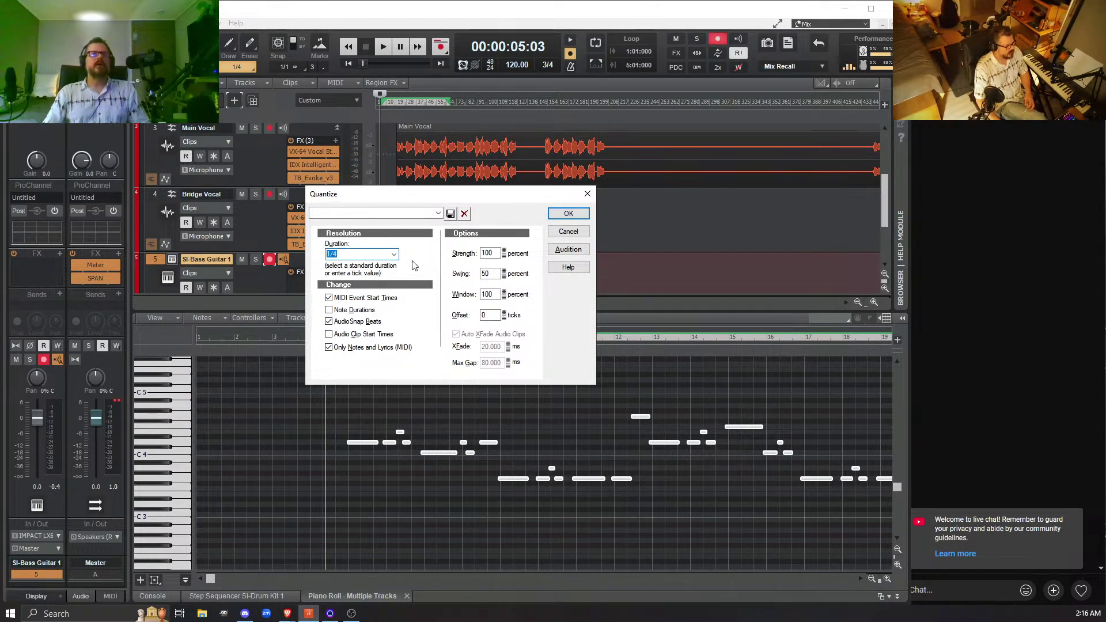
pyautogui.click(395, 257)
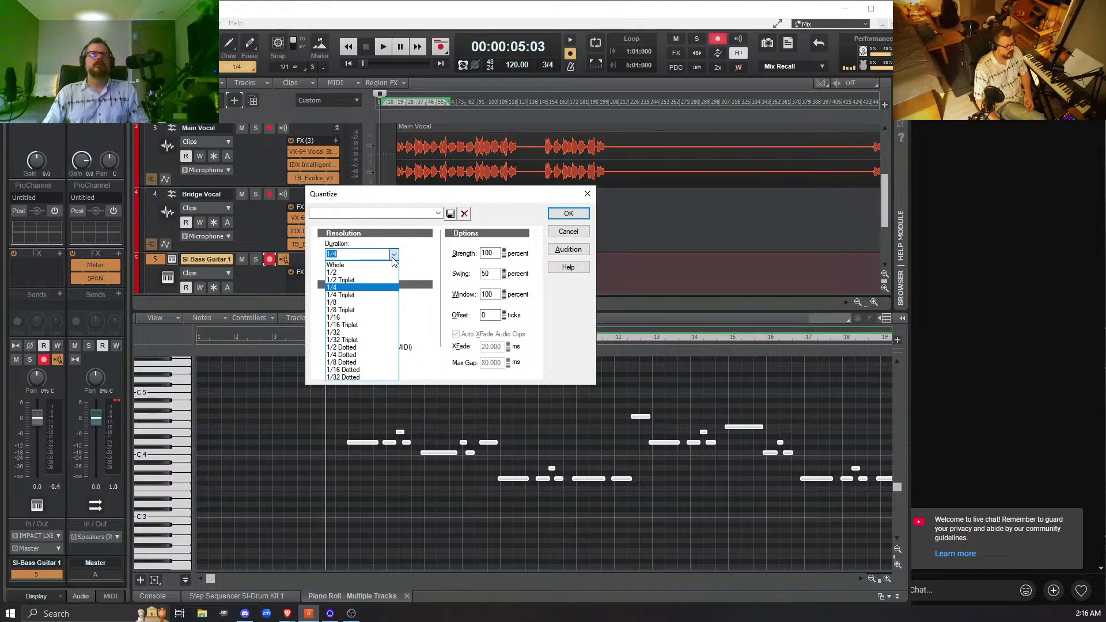
pyautogui.click(345, 317)
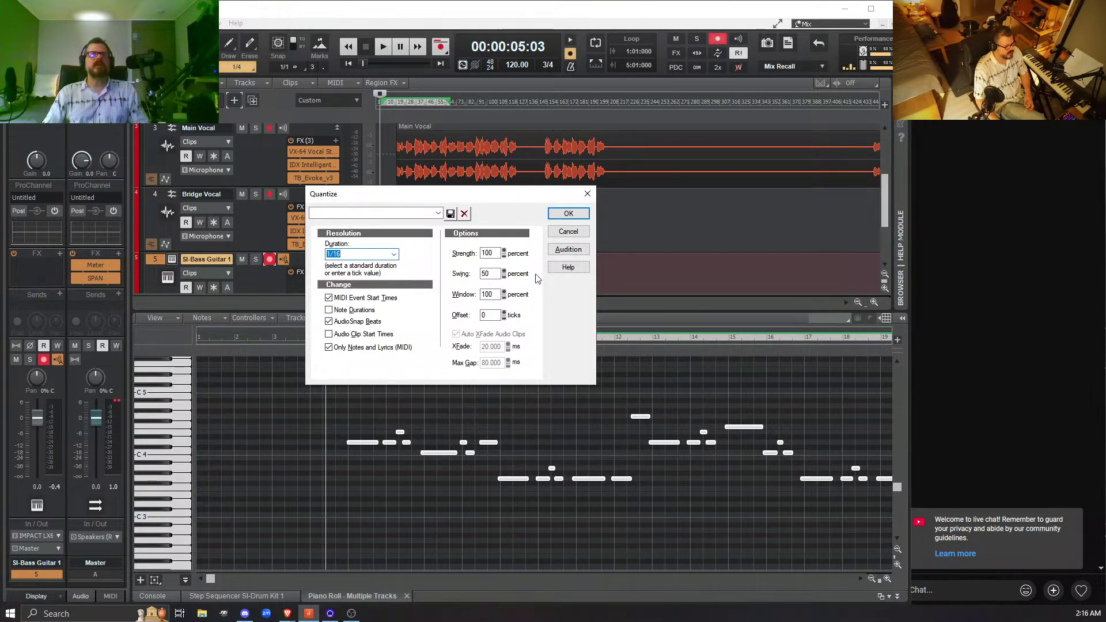
pyautogui.click(560, 215)
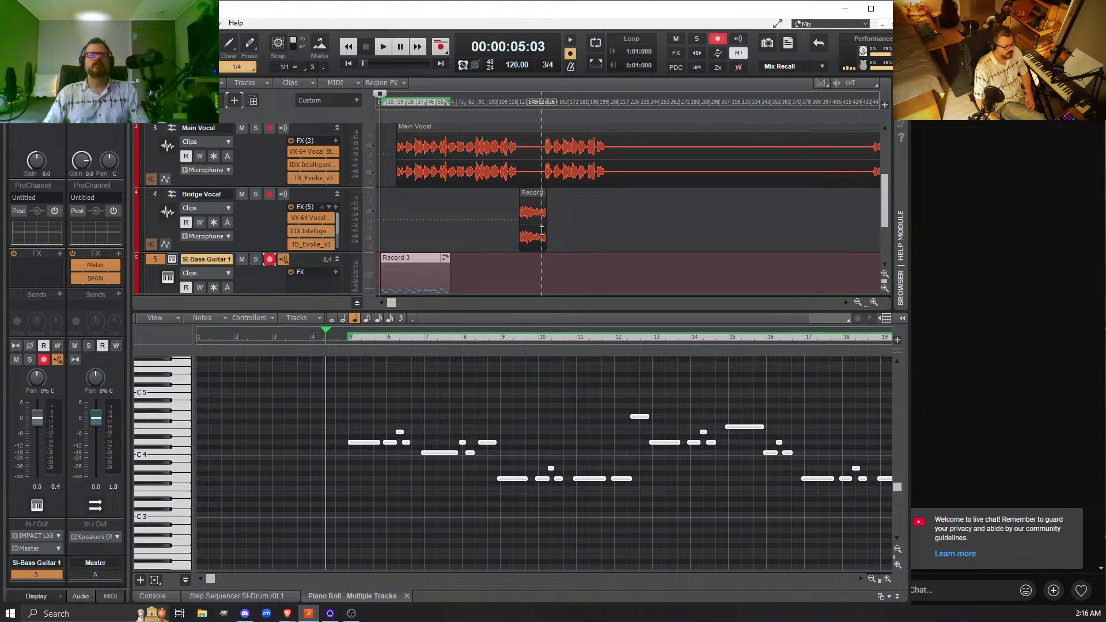
pyautogui.press('space')
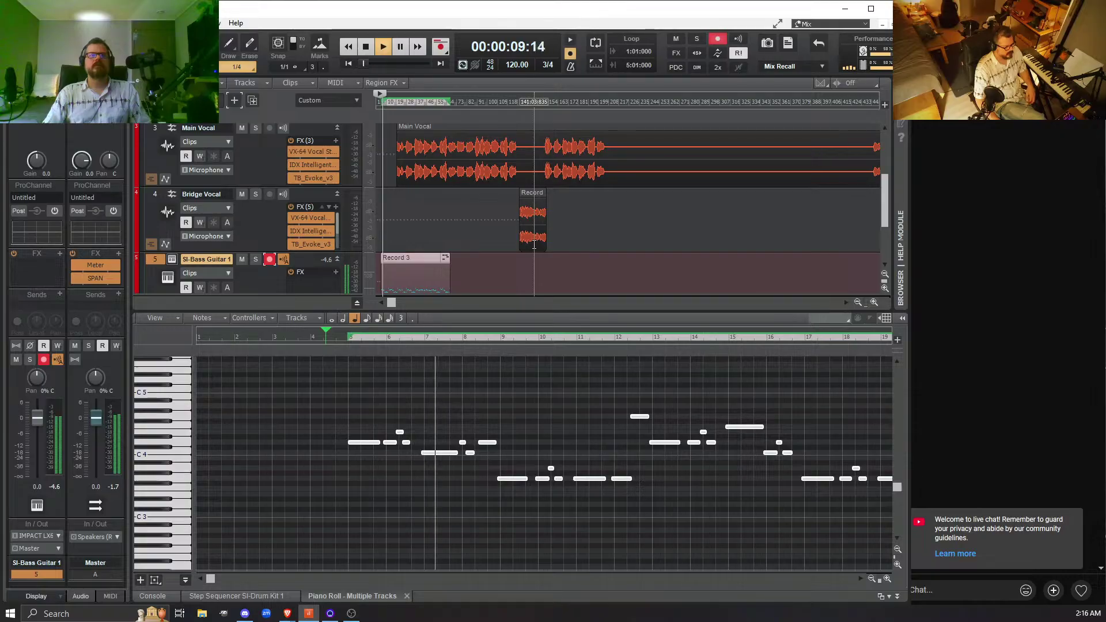
pyautogui.press('space')
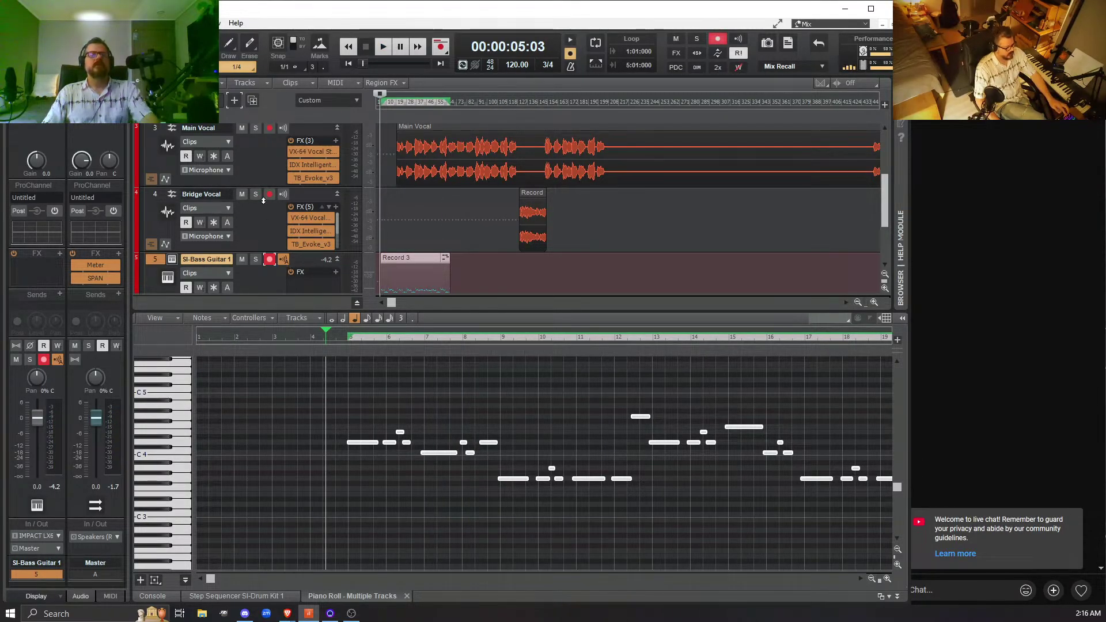
# - Try quantizing the bass clip's notes to a 1/4 Triplet duration, and play from 00:00:05:03 to check the timing
pyautogui.press('q')
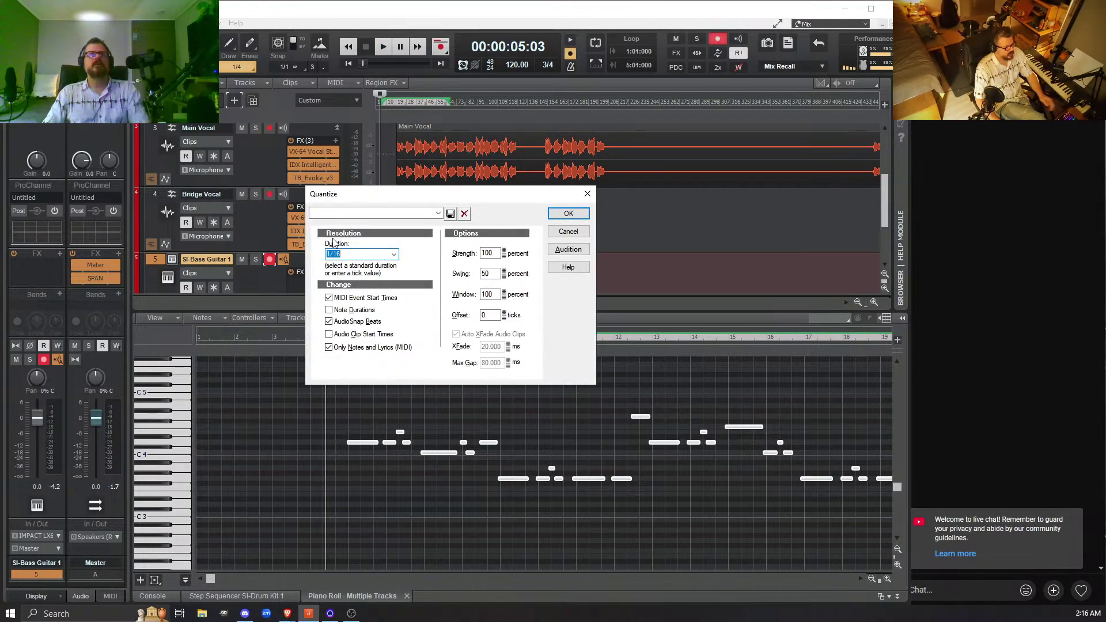
pyautogui.click(394, 255)
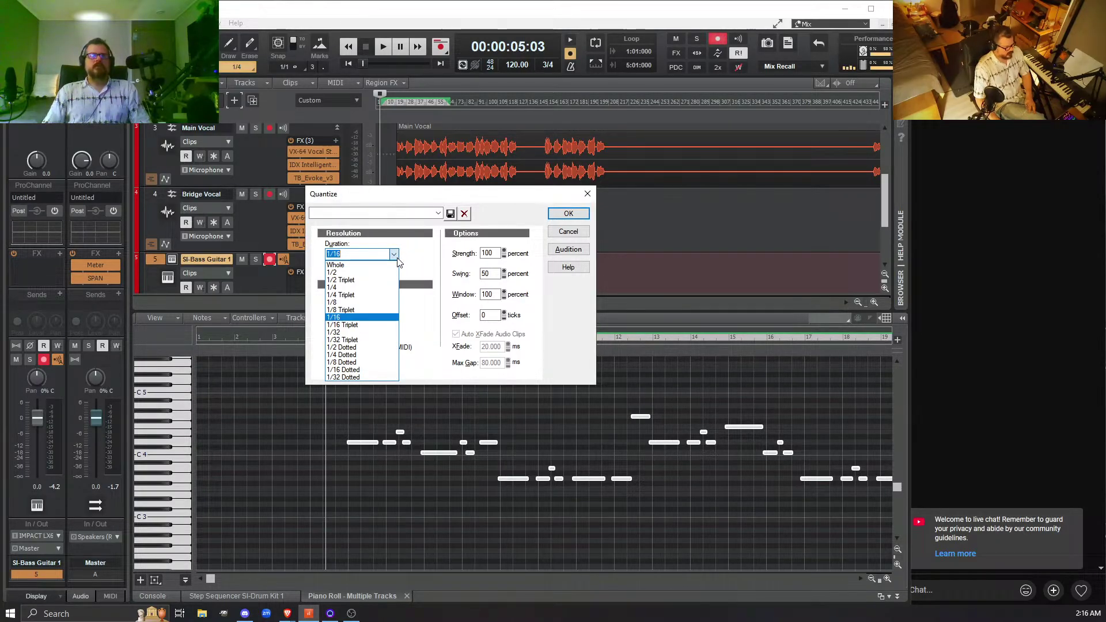
pyautogui.click(373, 295)
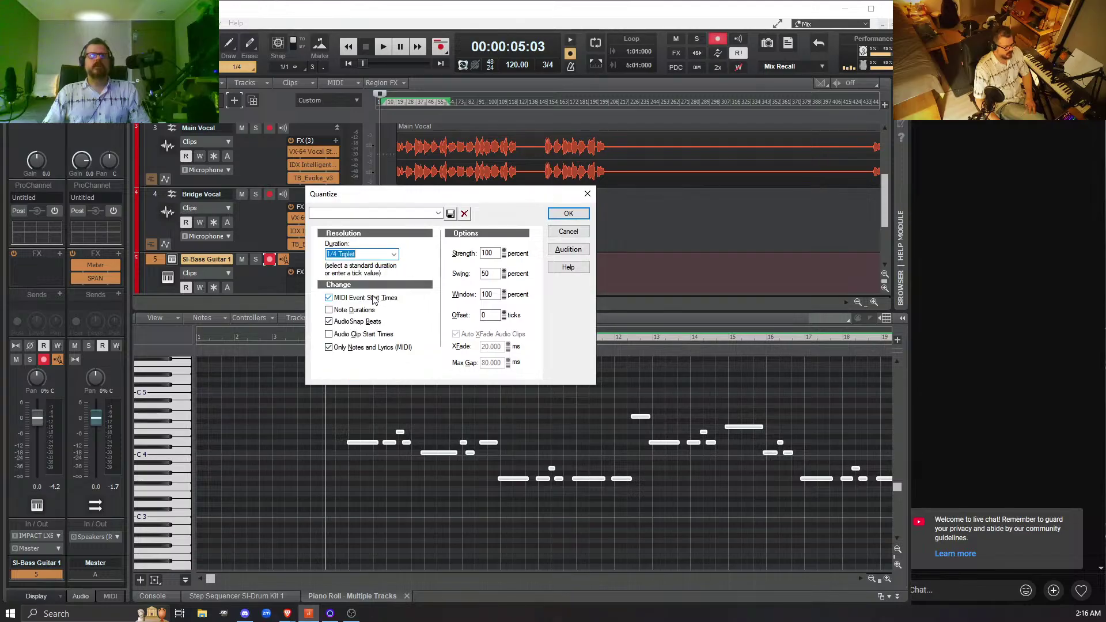
pyautogui.click(552, 212)
pyautogui.press('space')
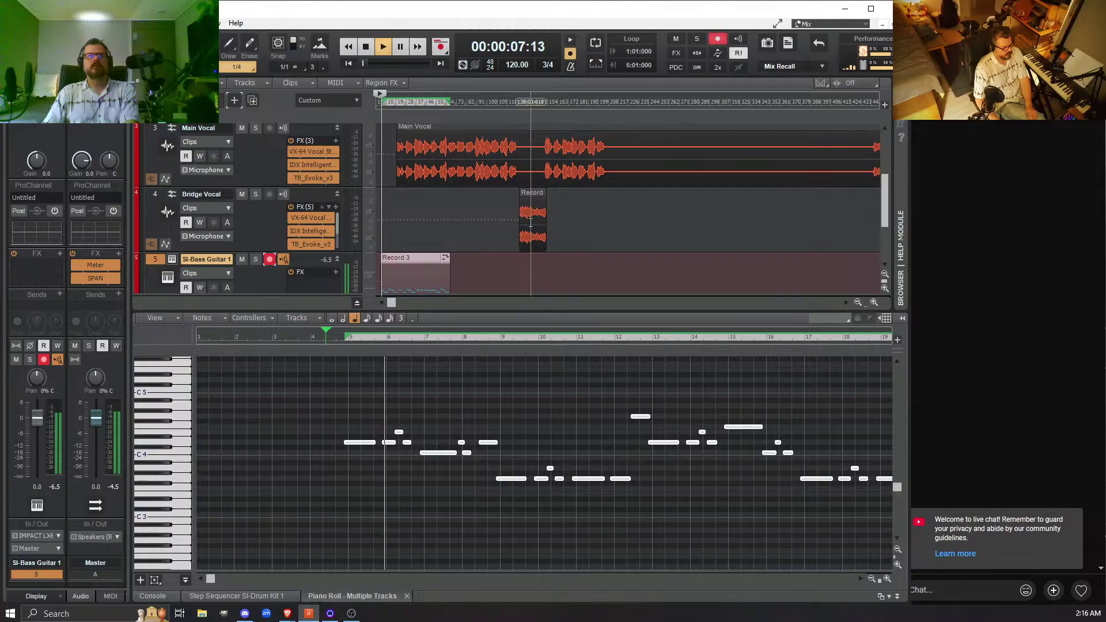
pyautogui.press('space')
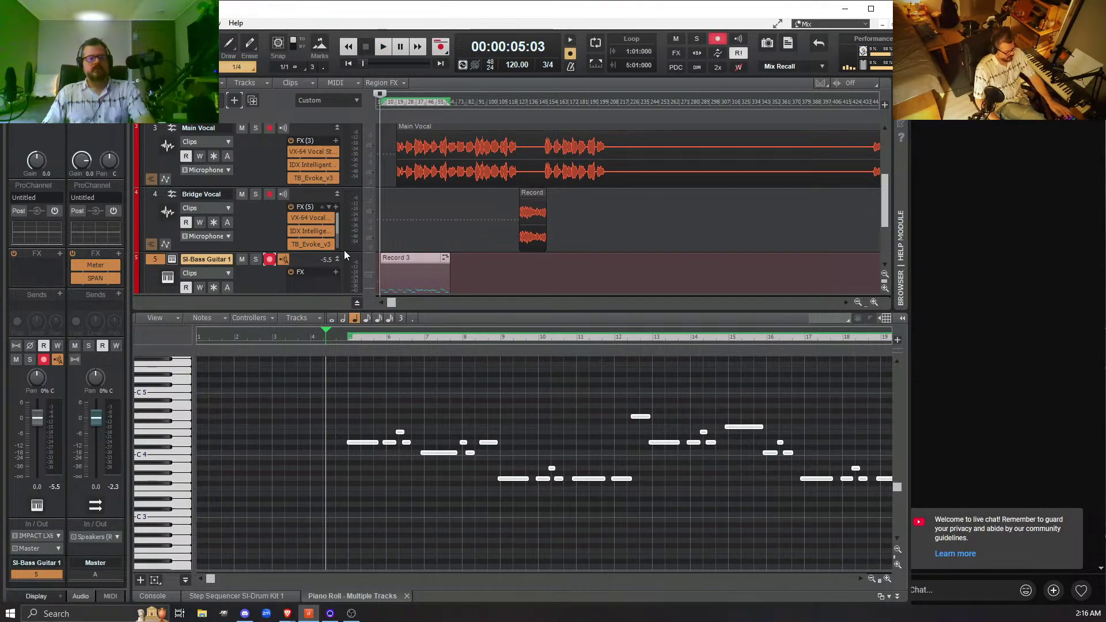
# - Try quantizing the bass clip's notes to a 1/8 Triplet duration, and play from 00:00:05:03 to check the timing
pyautogui.press('q')
pyautogui.click(394, 254)
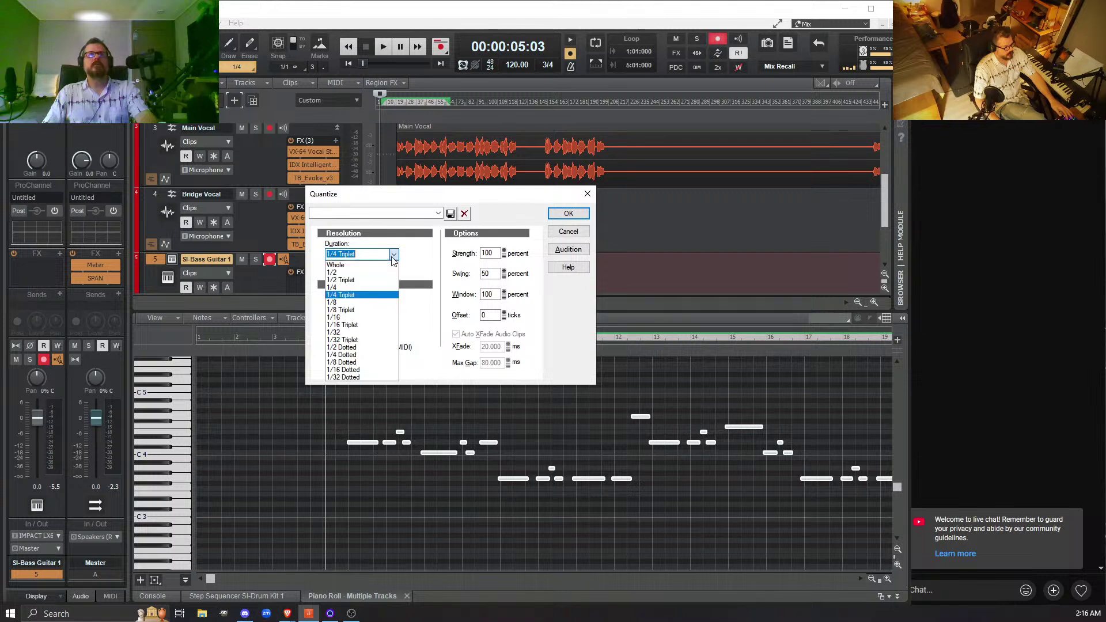
pyautogui.click(362, 311)
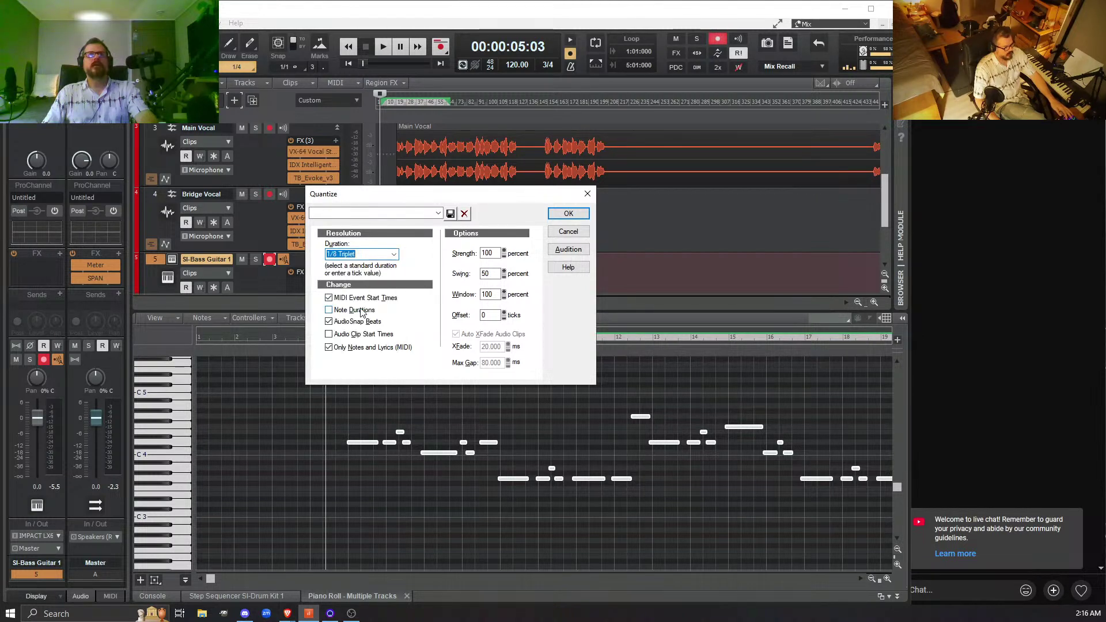
pyautogui.click(568, 214)
pyautogui.press('space')
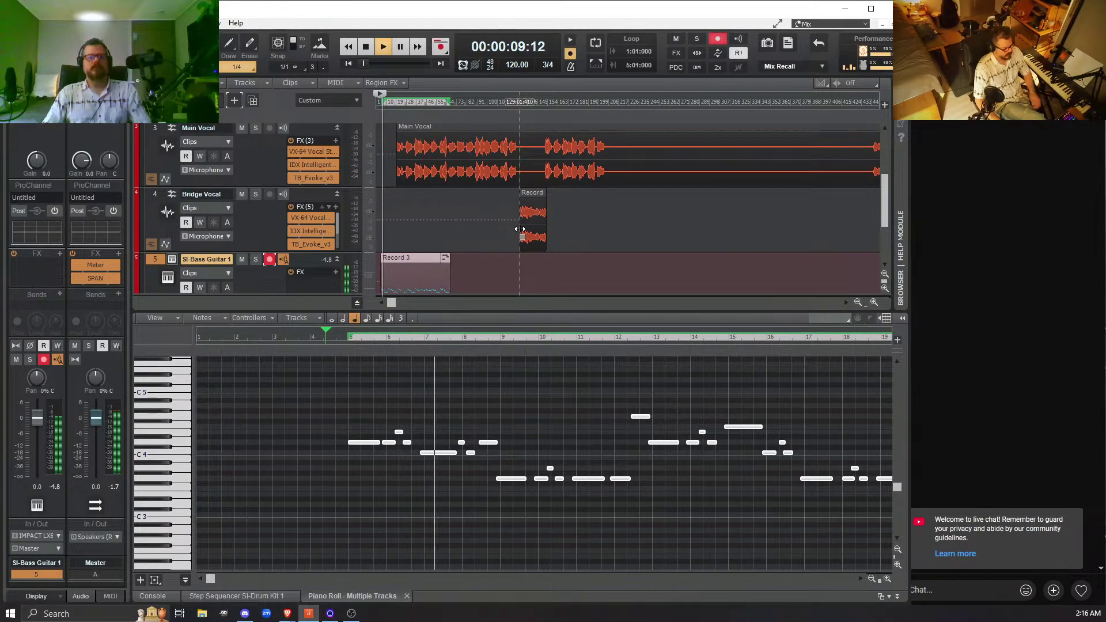
pyautogui.press('space')
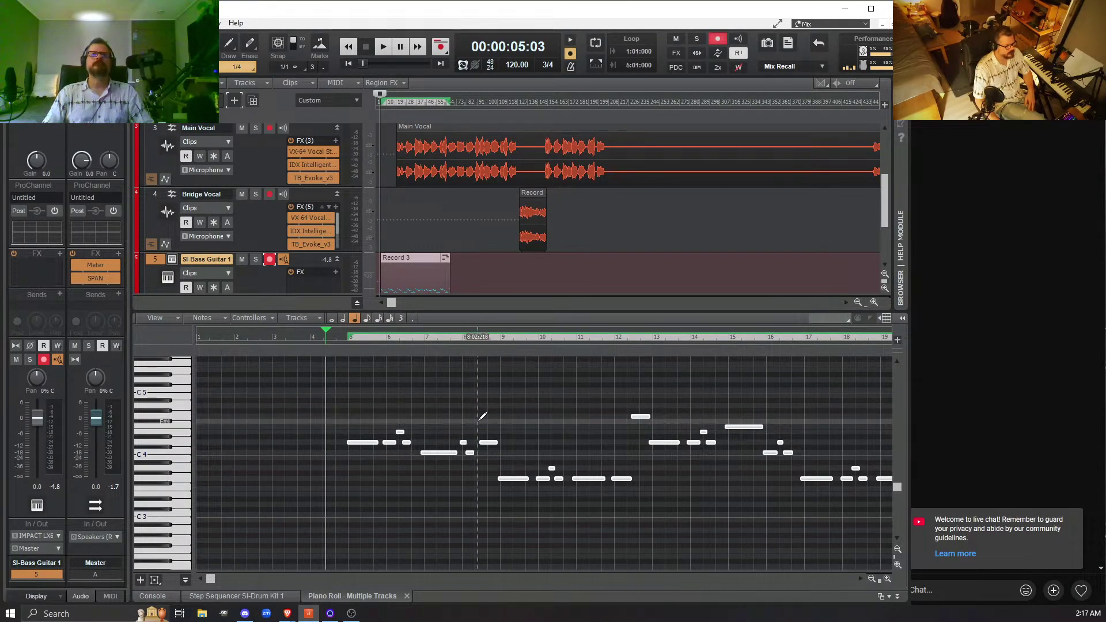
# - Shift all notes of the bass clip slightly later in the Piano Roll, playing from 00:00:05:03 before and after to compare the timing
pyautogui.press('space')
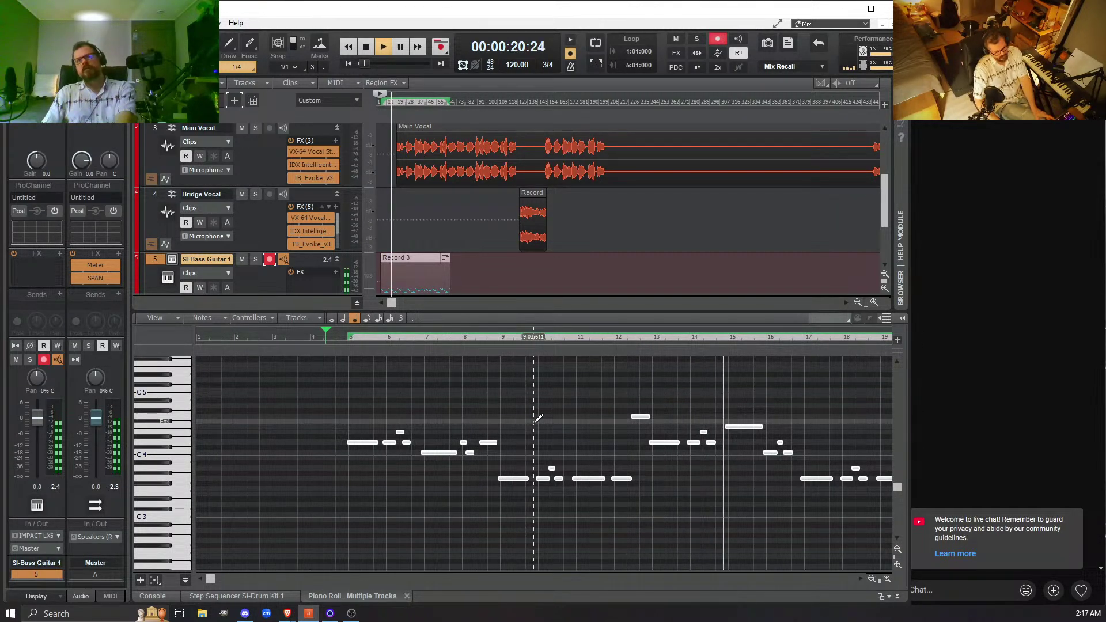
pyautogui.press('space')
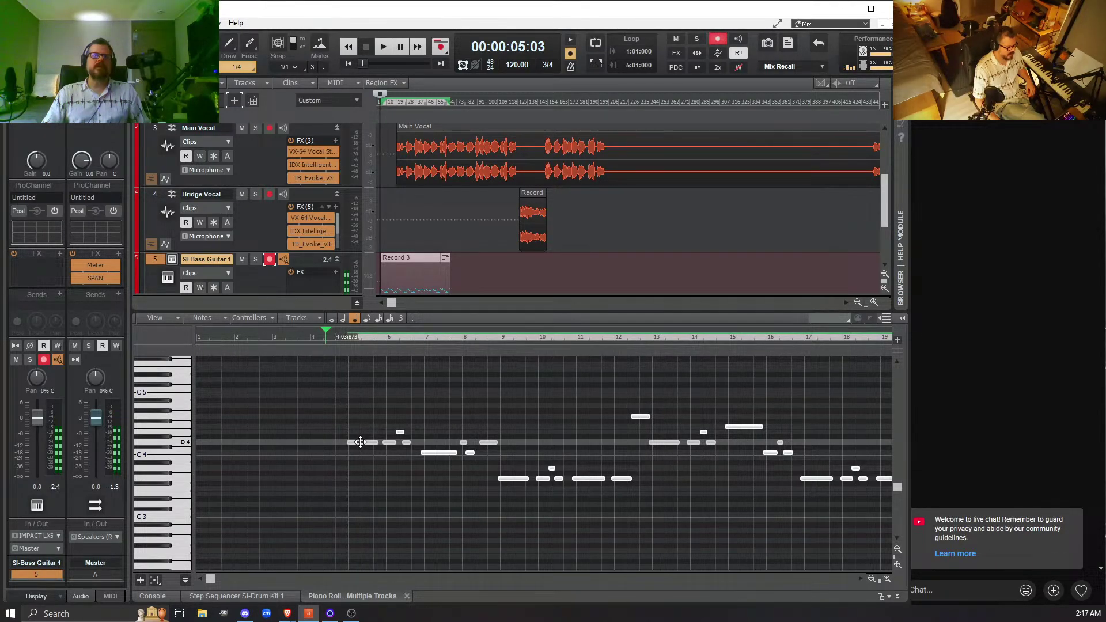
pyautogui.moveTo(361, 442); pyautogui.dragTo(364, 441)
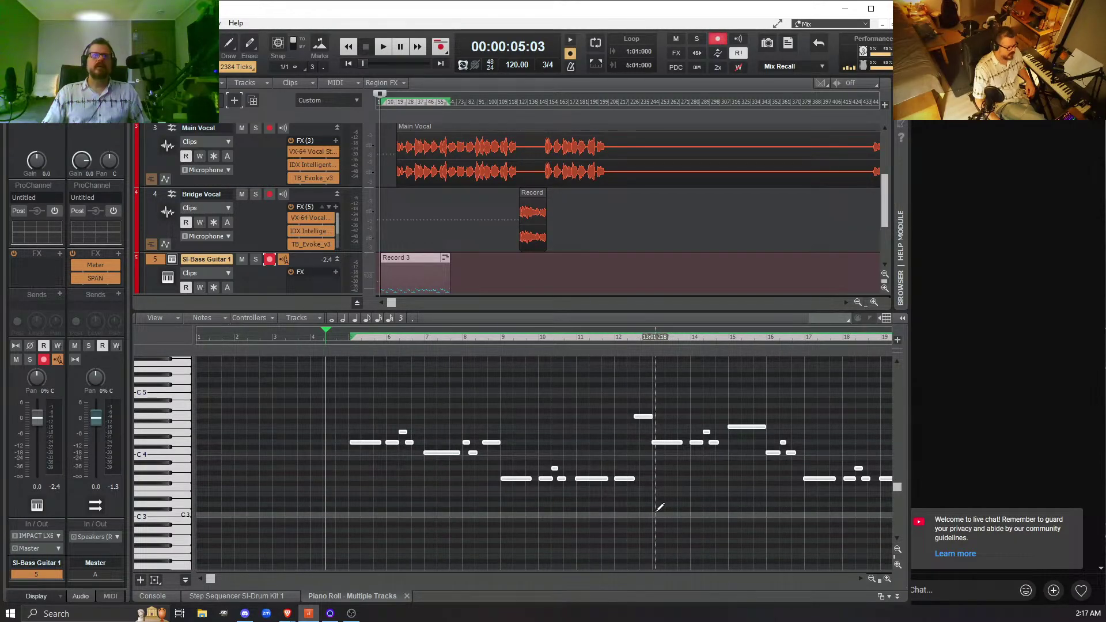
pyautogui.press('space')
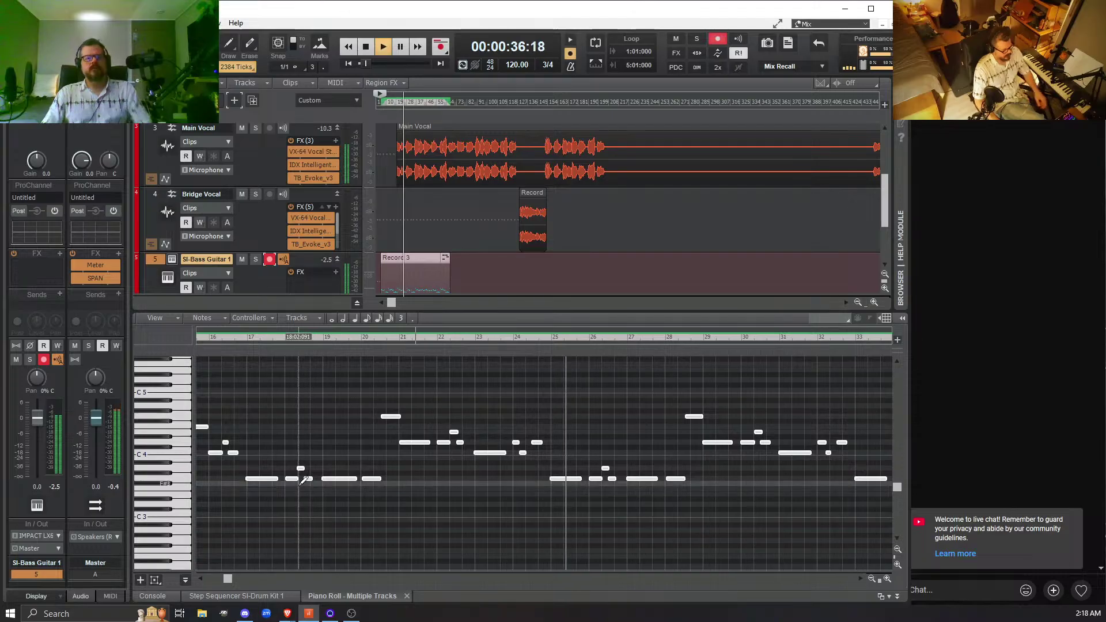
pyautogui.press('space')
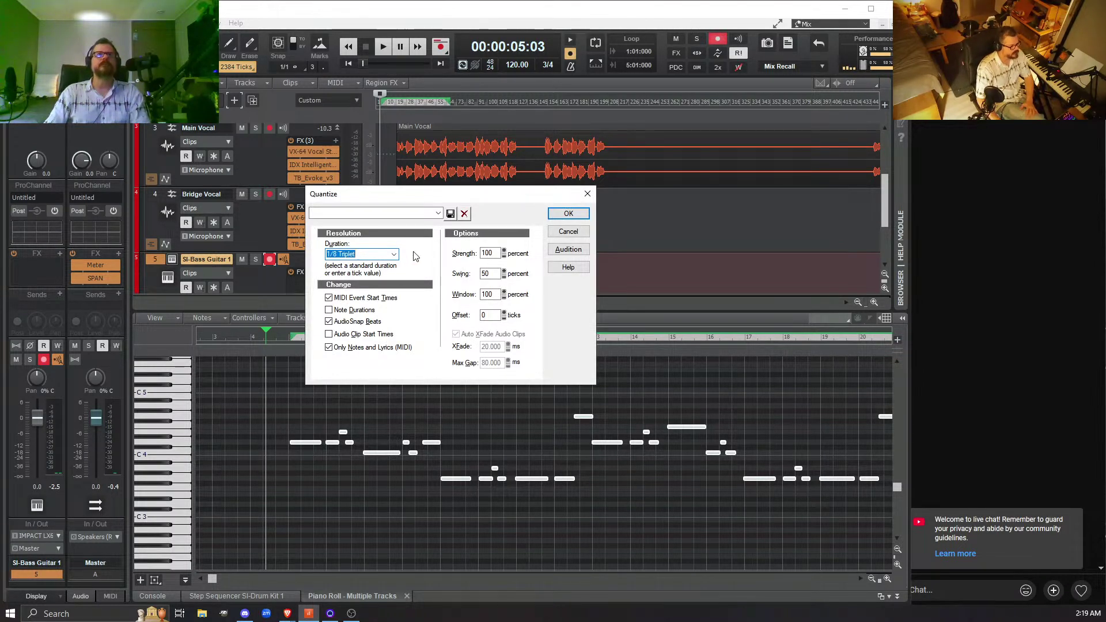
# - Quantize the shifted bass notes to a 1/8 duration at 100 percent strength
pyautogui.click(394, 255)
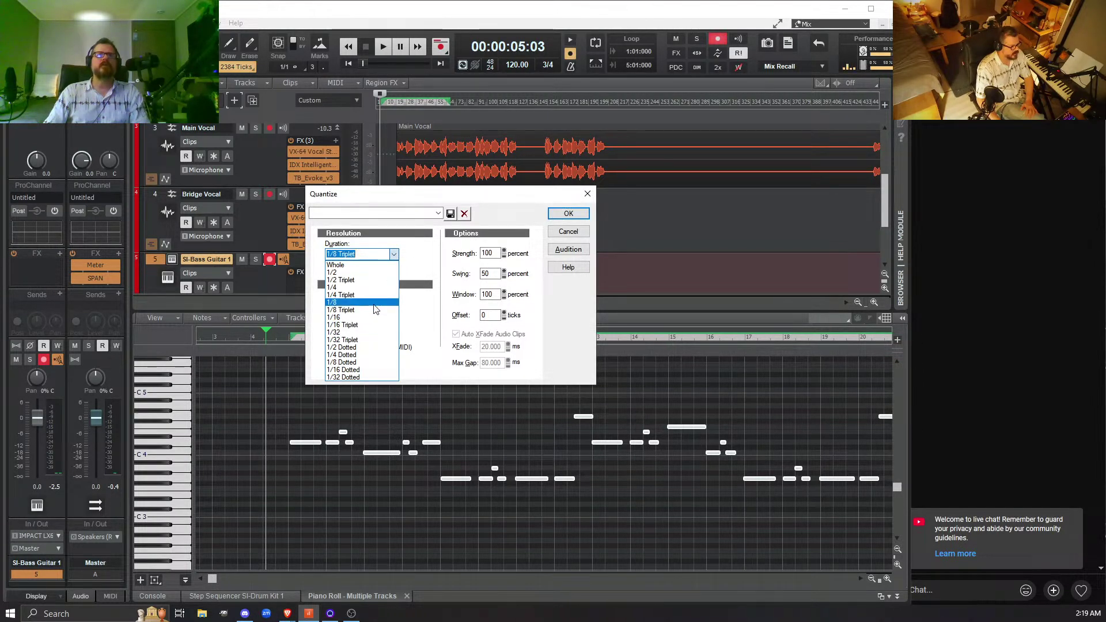
pyautogui.click(385, 307)
pyautogui.click(568, 215)
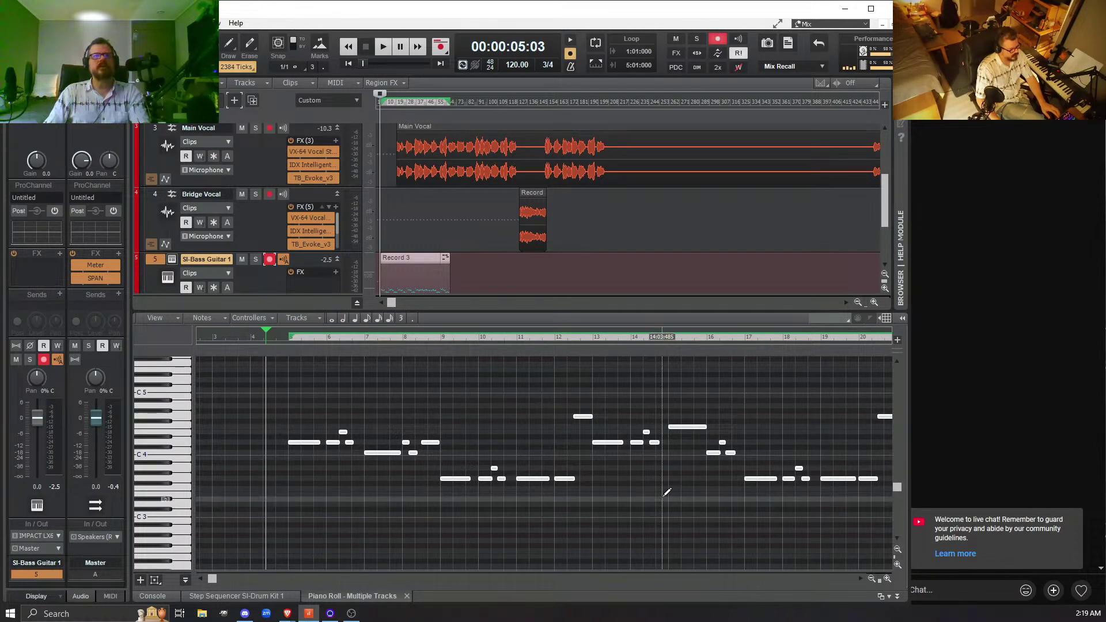
# - Play the quantized bass take through to its end, lowering the SI-Bass Guitar 1 volume to -9.3 dB during playback
pyautogui.press('space')
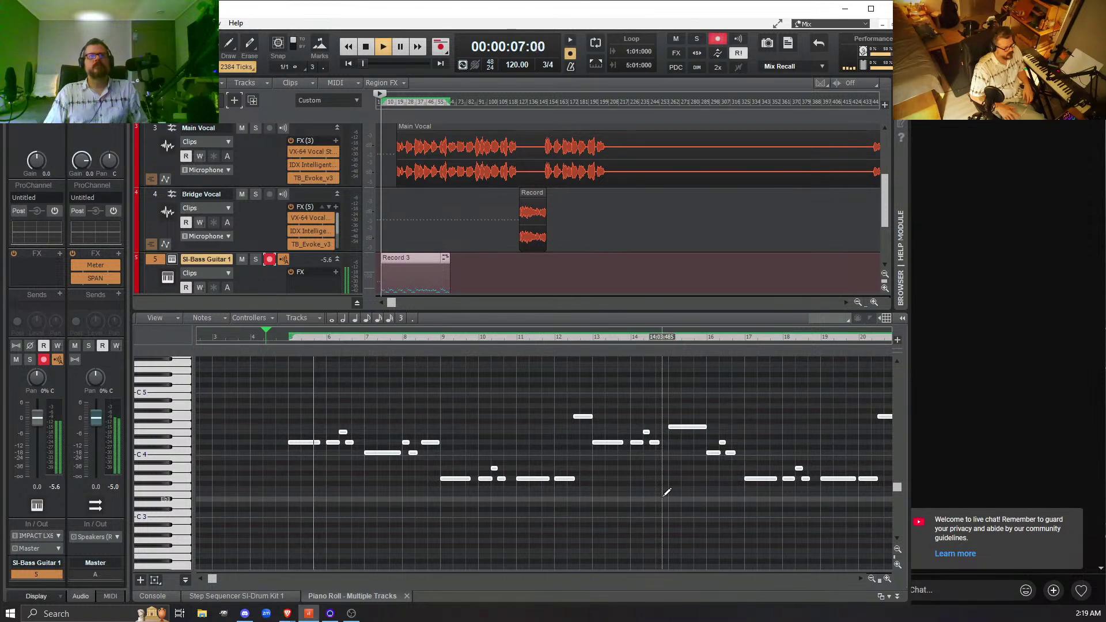
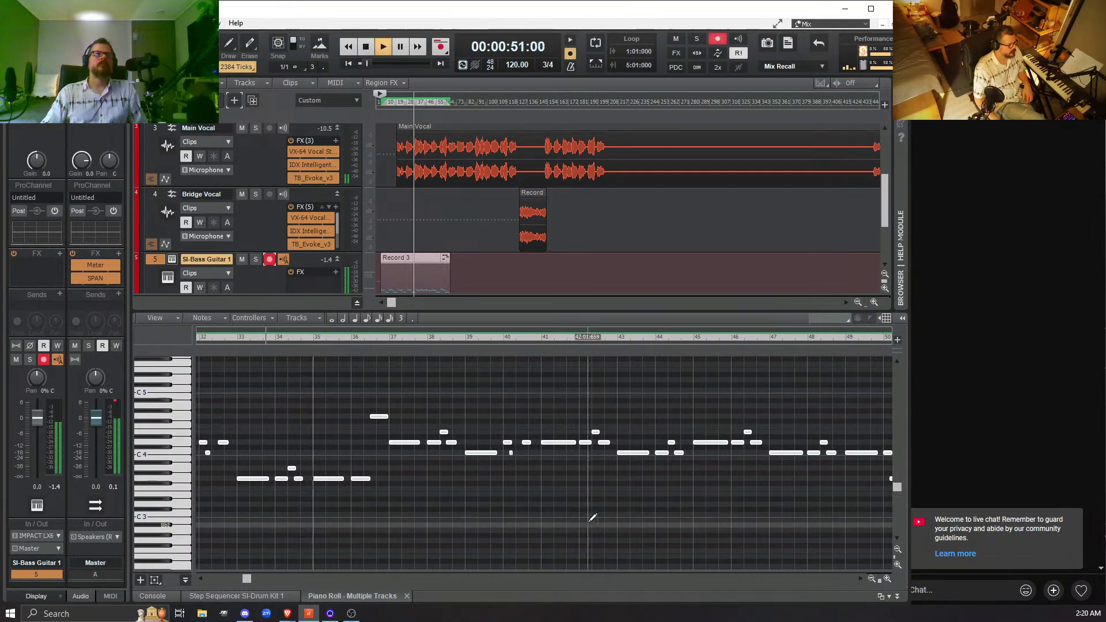
pyautogui.moveTo(38, 424); pyautogui.dragTo(38, 450)
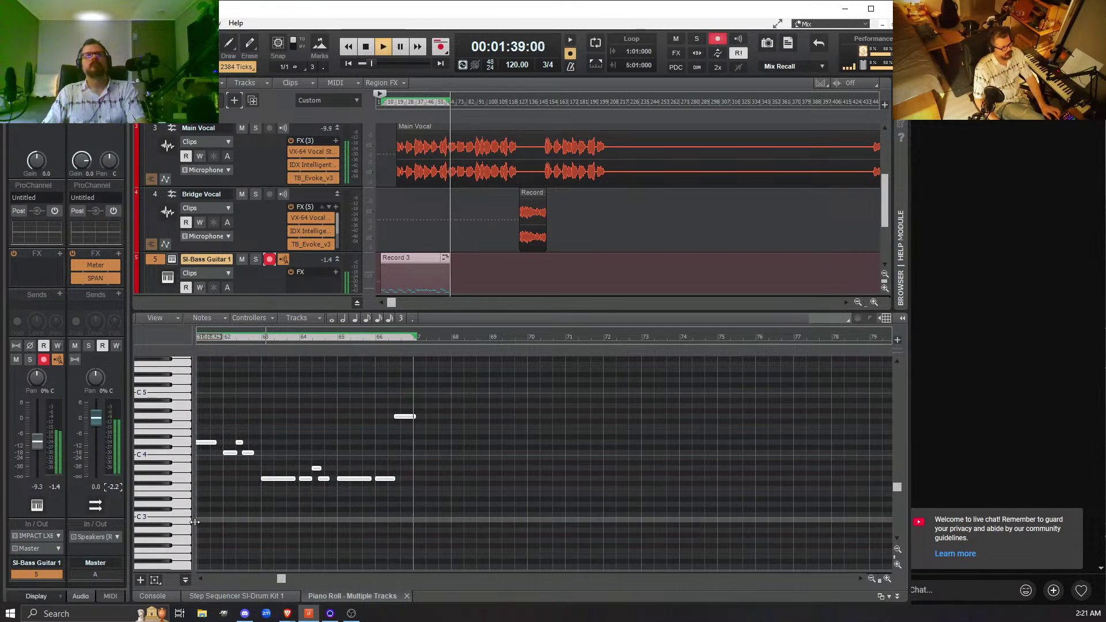
pyautogui.press('space')
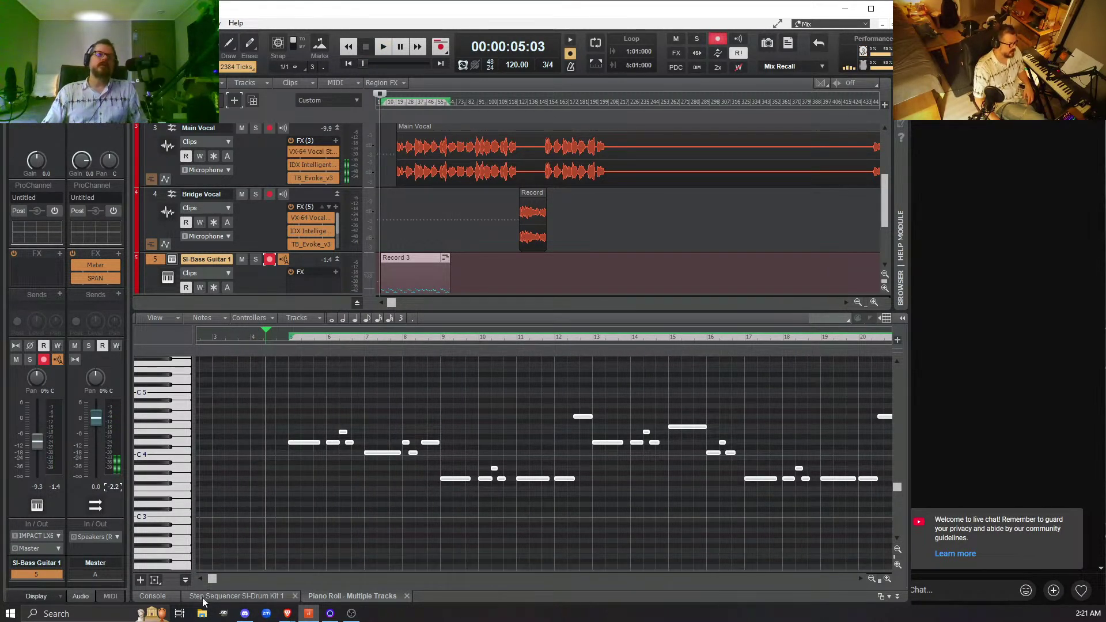
# - Set the playback position to 00:01:29:22, just before measure 61, and play past the end of the bass take to rehearse the continuation
pyautogui.moveTo(247, 581); pyautogui.dragTo(281, 586)
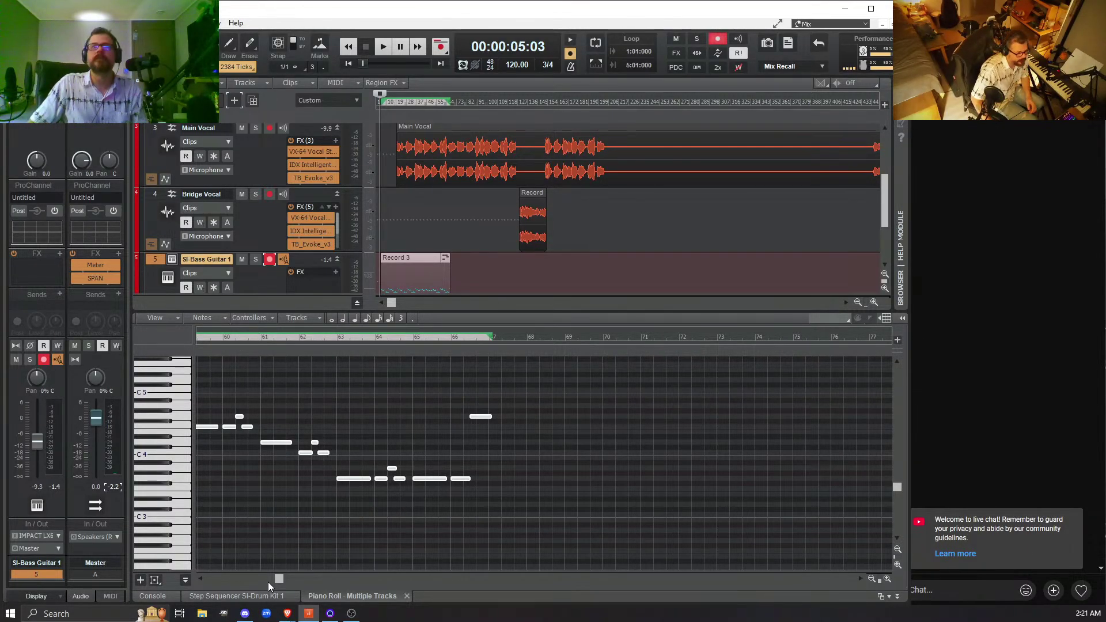
pyautogui.click(413, 338)
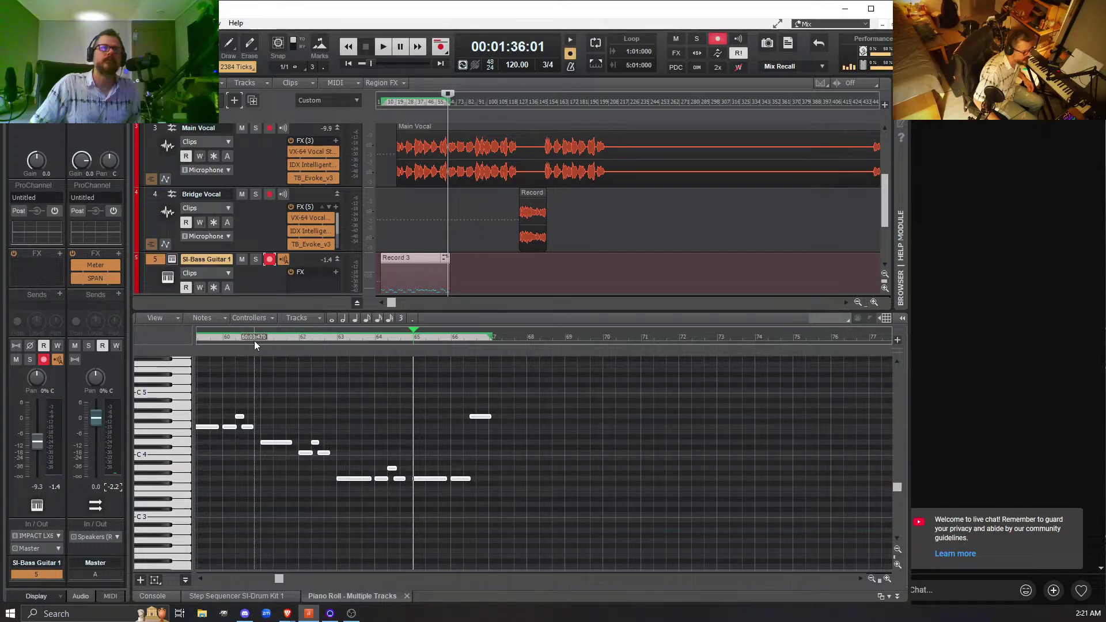
pyautogui.click(254, 340)
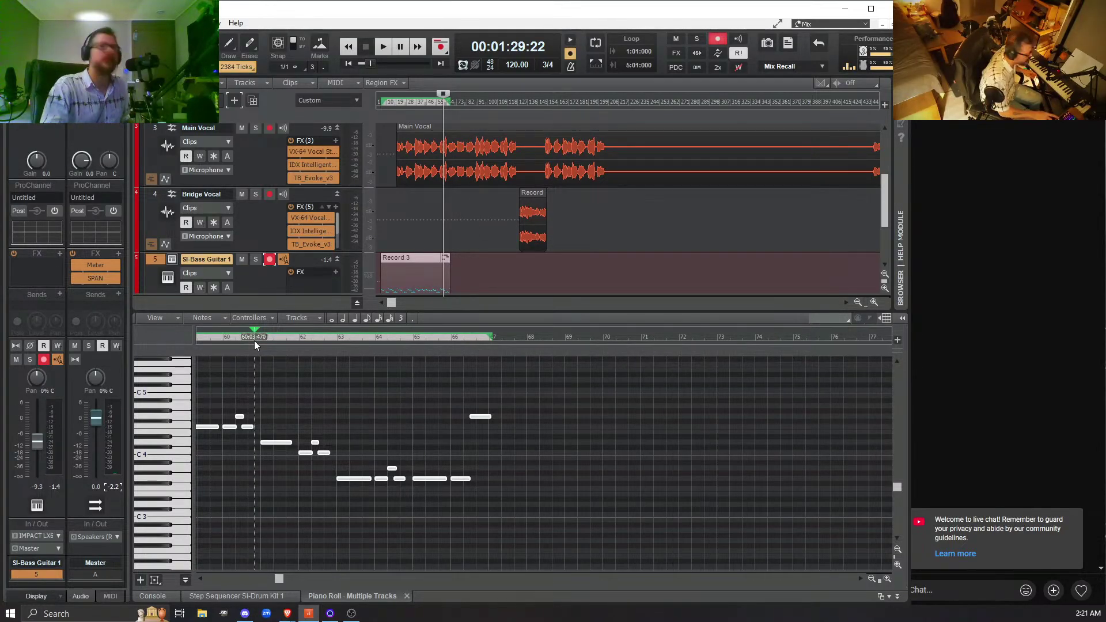
pyautogui.press('space')
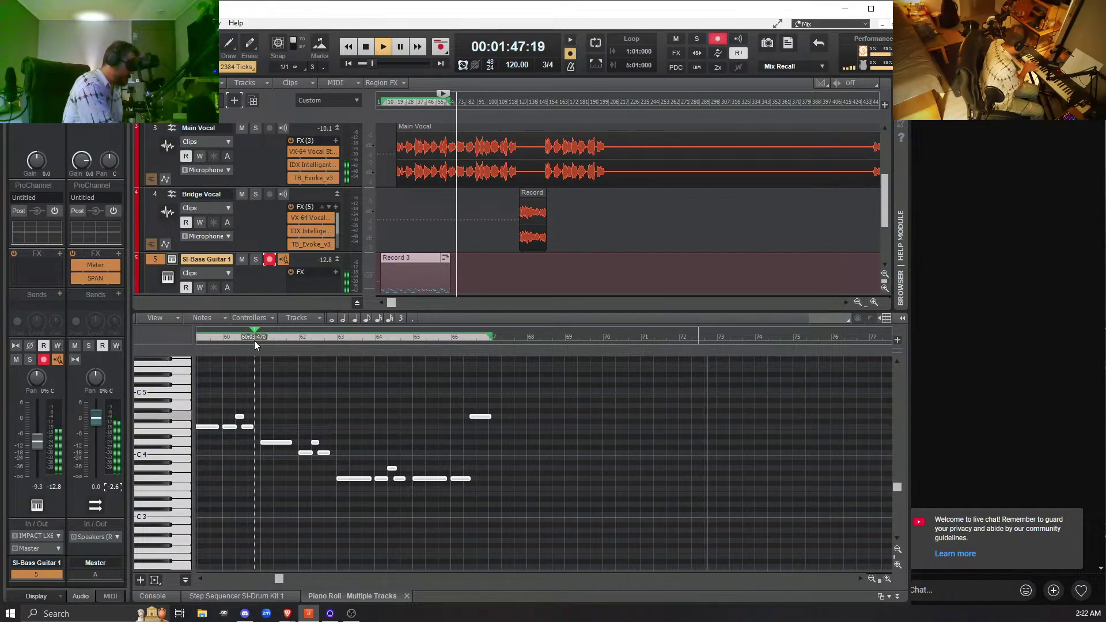
pyautogui.press('space')
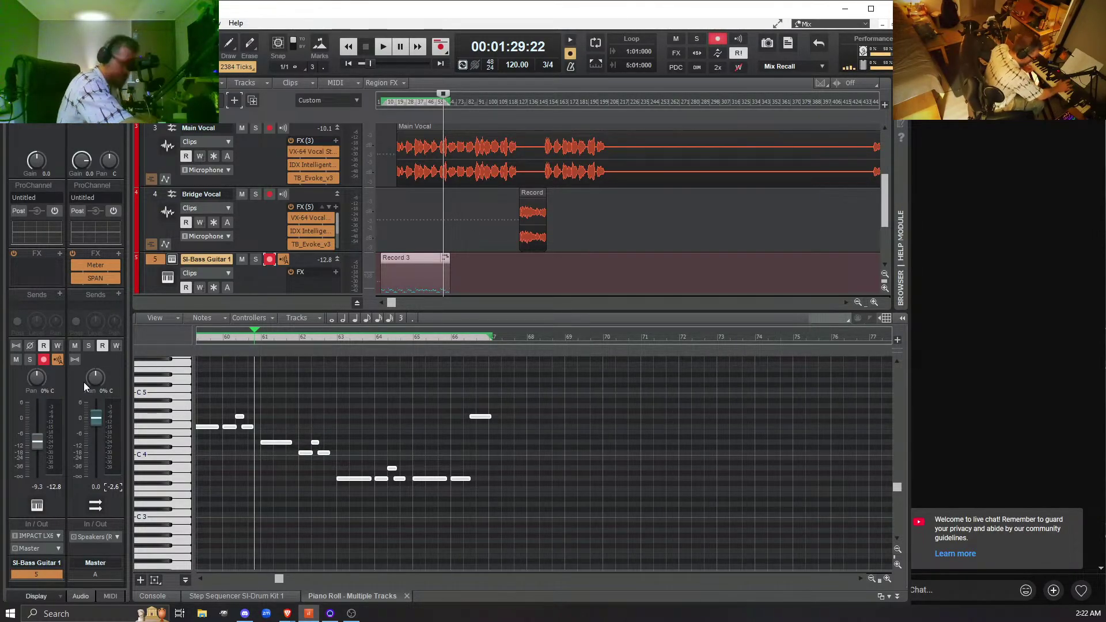
# - Try to record the bass continuation from measure 67 with a lead-in from 00:01:29:22, and undo the short take
pyautogui.press('space')
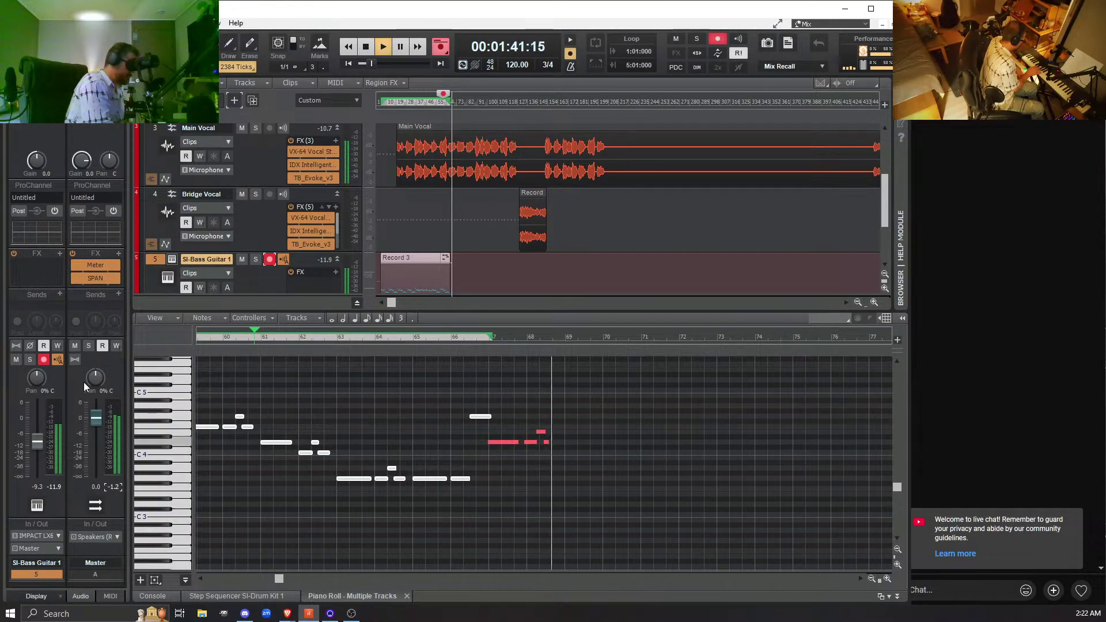
pyautogui.press('space')
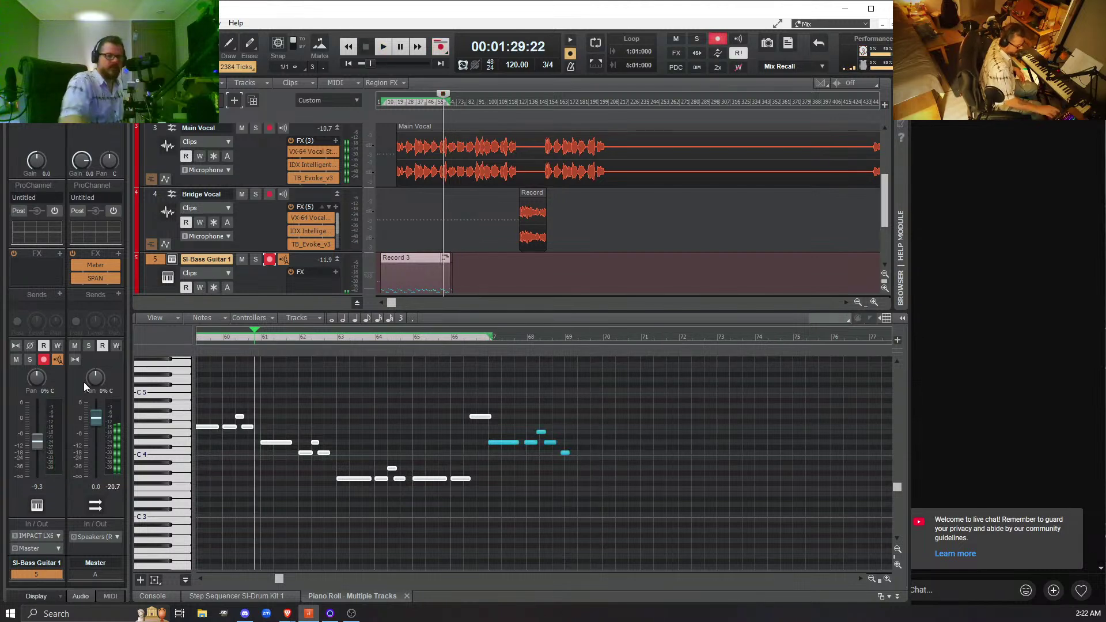
pyautogui.hotkey('ctrl', 'z')
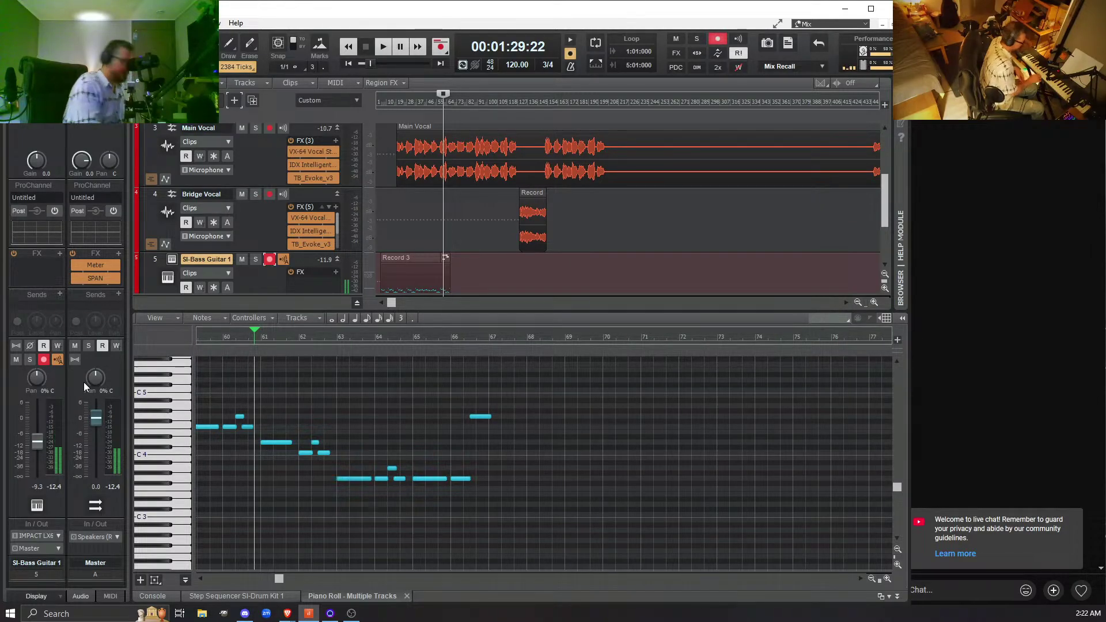
# - Record the bass continuation from measure 67 to about measure 74, with a lead-in from 00:01:29:22, and review its notes against the earlier take
pyautogui.press('space')
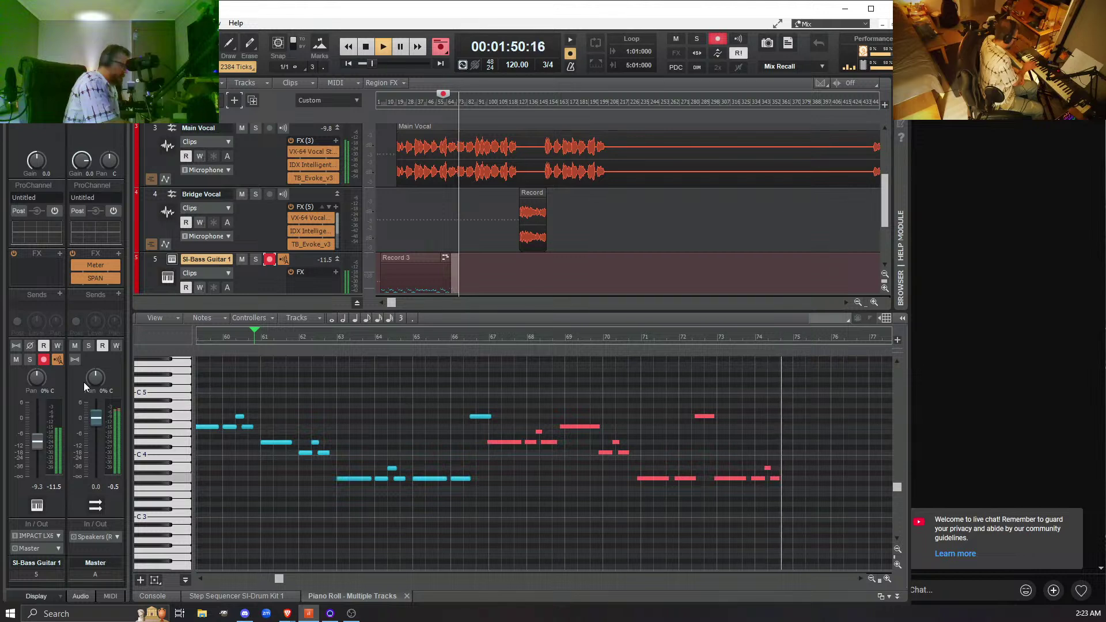
pyautogui.press('space')
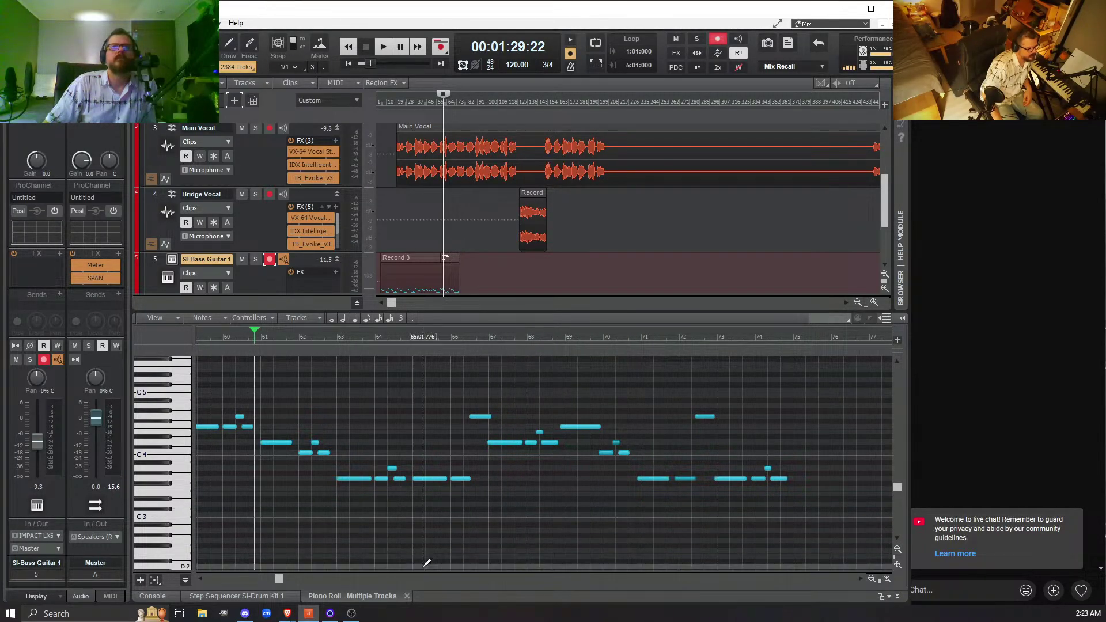
pyautogui.moveTo(281, 576); pyautogui.dragTo(277, 576)
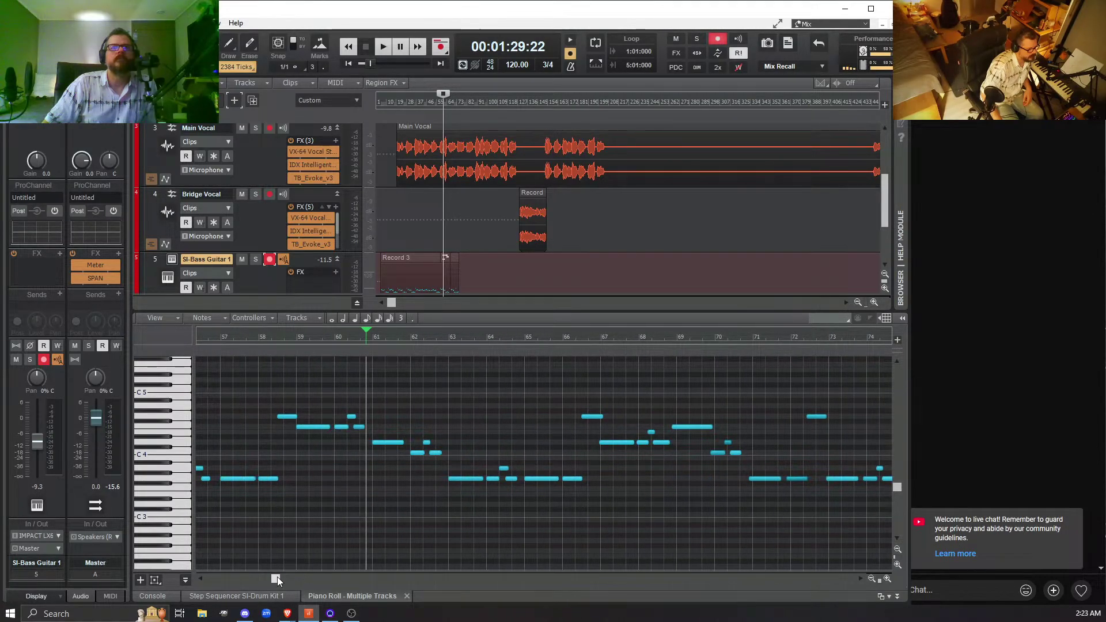
pyautogui.moveTo(277, 576); pyautogui.dragTo(281, 575)
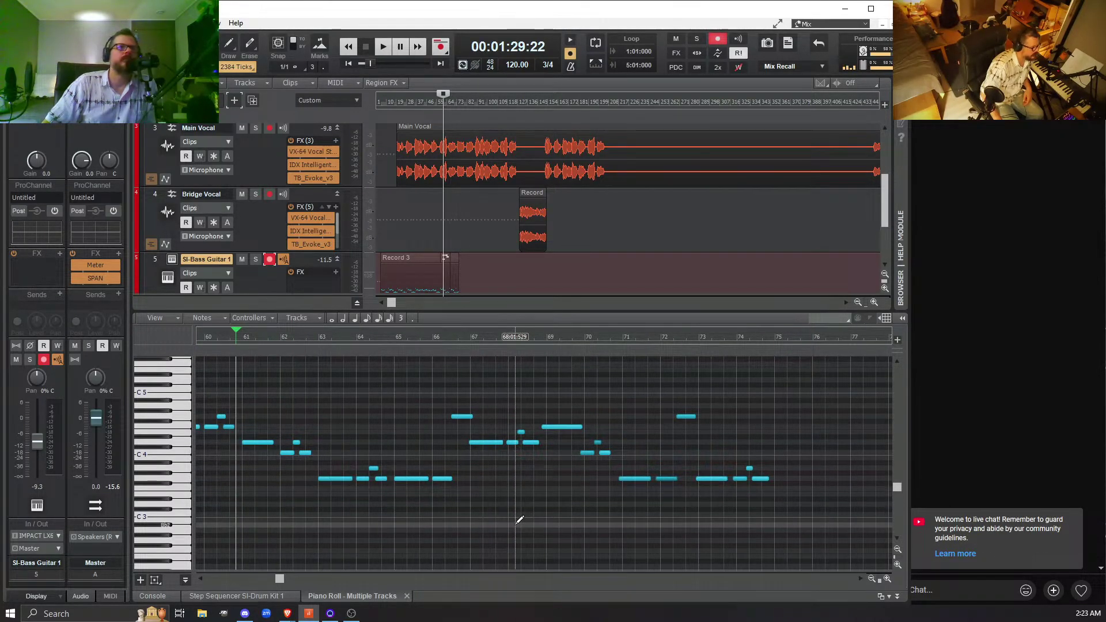
pyautogui.moveTo(282, 579); pyautogui.dragTo(273, 579)
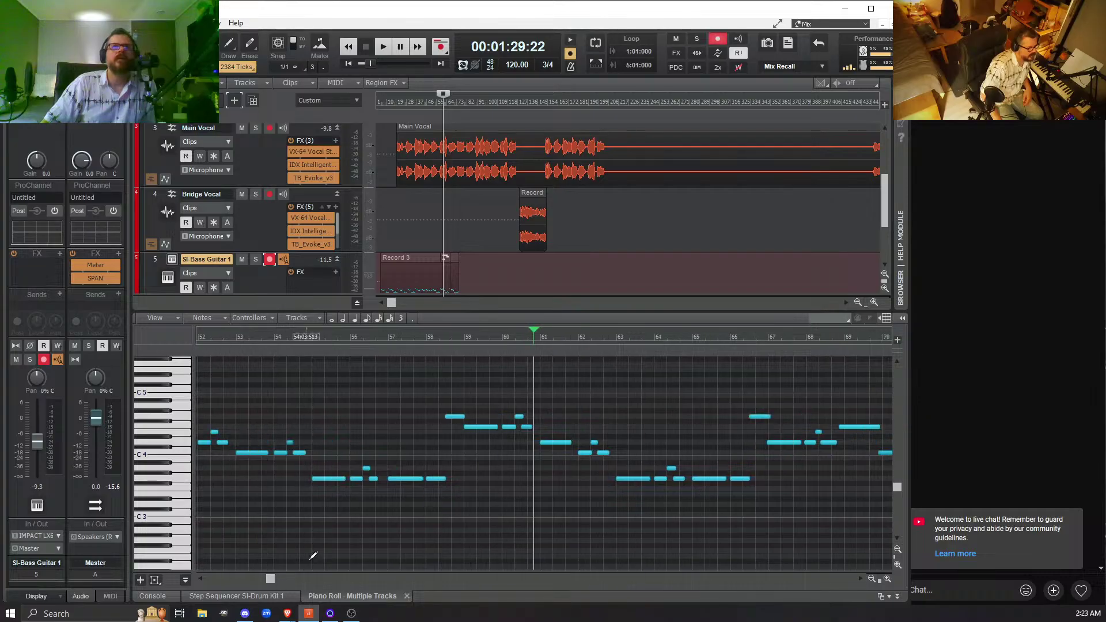
# - Select the newly recorded bass clip starting at measure 67 and bring all its notes into view in the Piano Roll
pyautogui.click(873, 303)
pyautogui.click(873, 303)
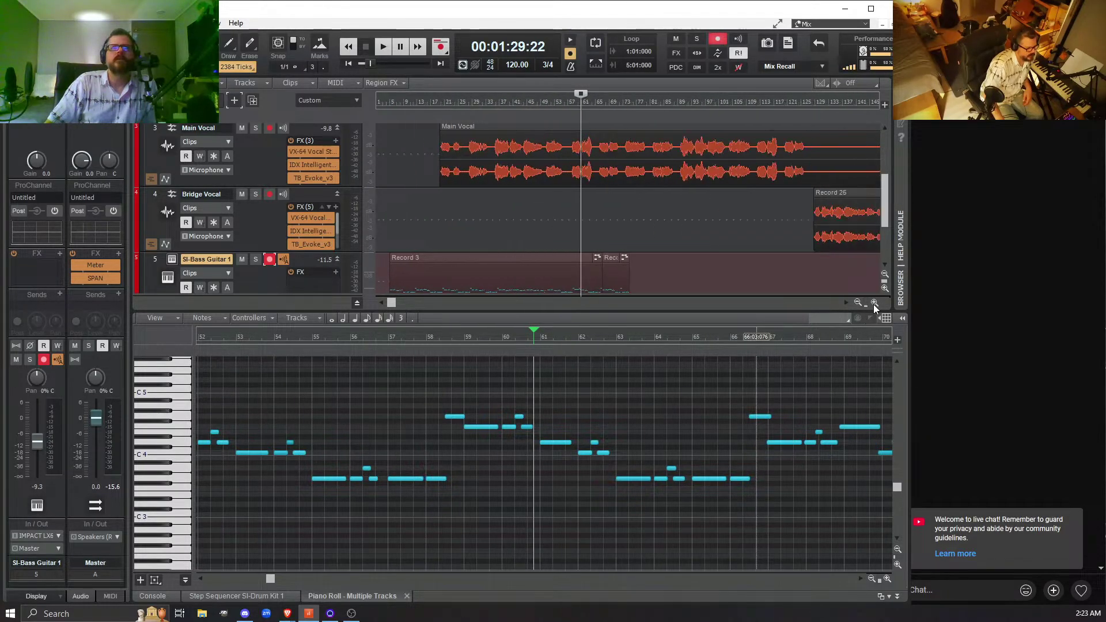
pyautogui.click(612, 257)
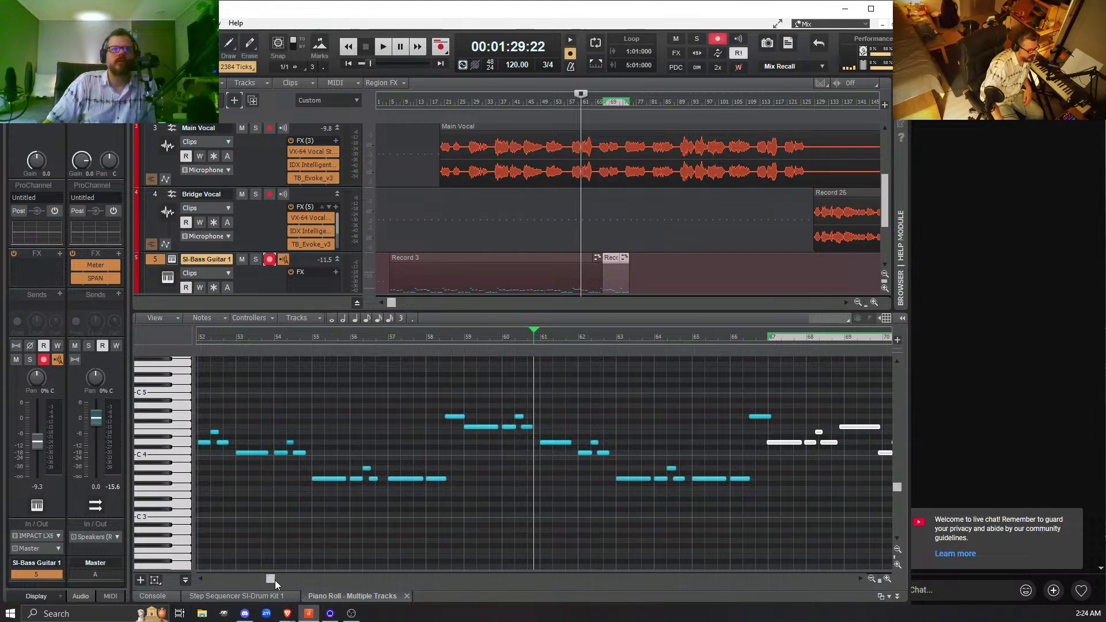
pyautogui.moveTo(268, 580); pyautogui.dragTo(281, 581)
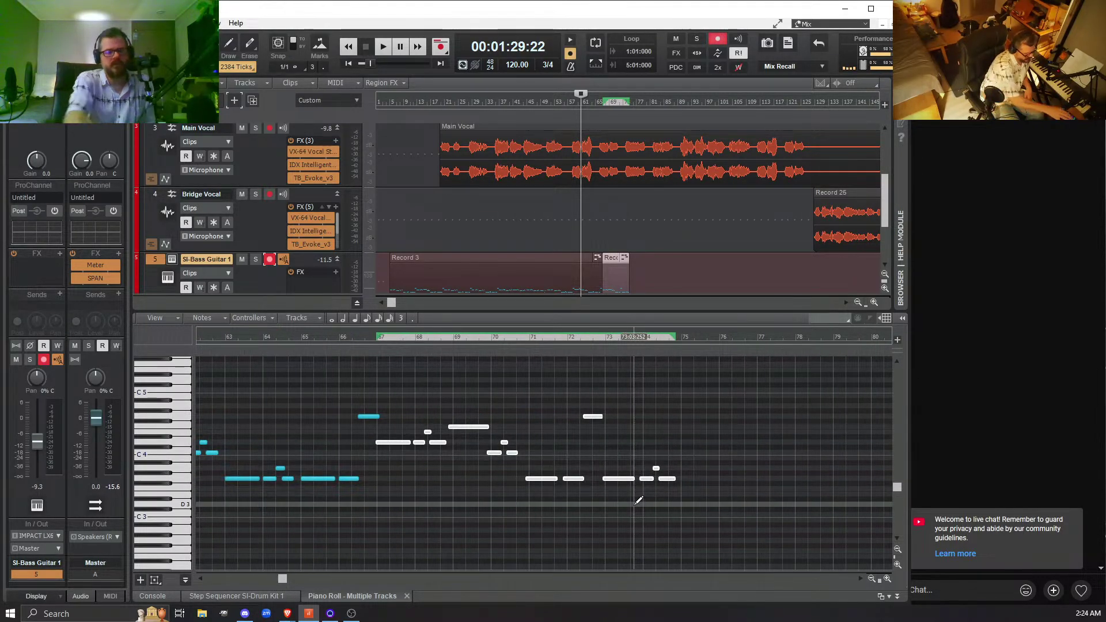
# - Try quantizing the selected continuation notes to a 1/8 duration at 100 percent strength, and play the result from 00:01:29:22
pyautogui.press('q')
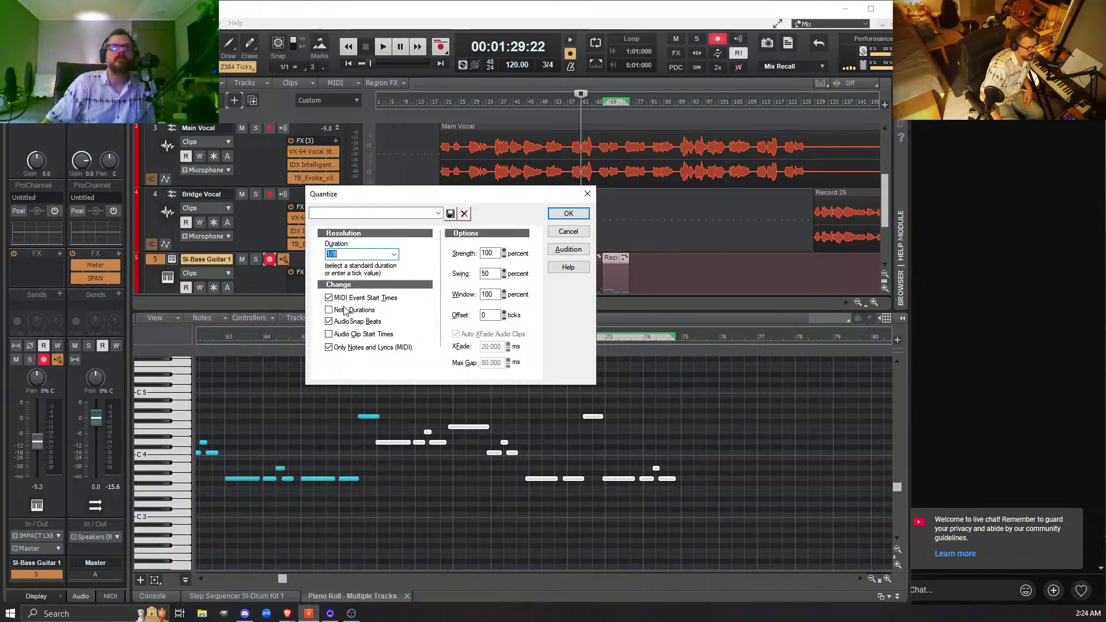
pyautogui.click(567, 214)
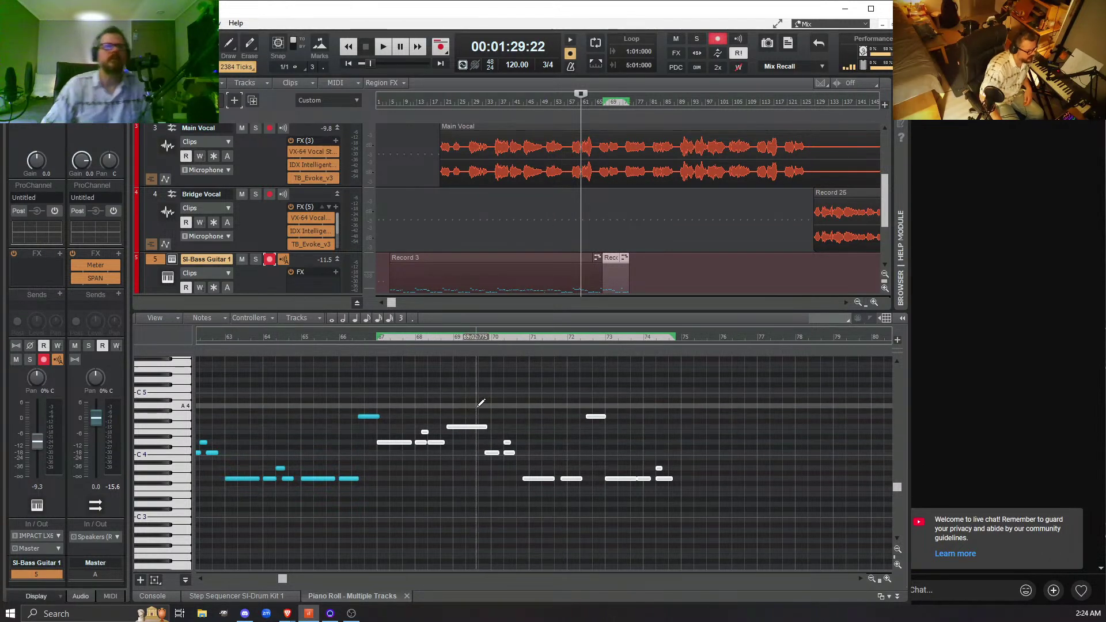
pyautogui.press('space')
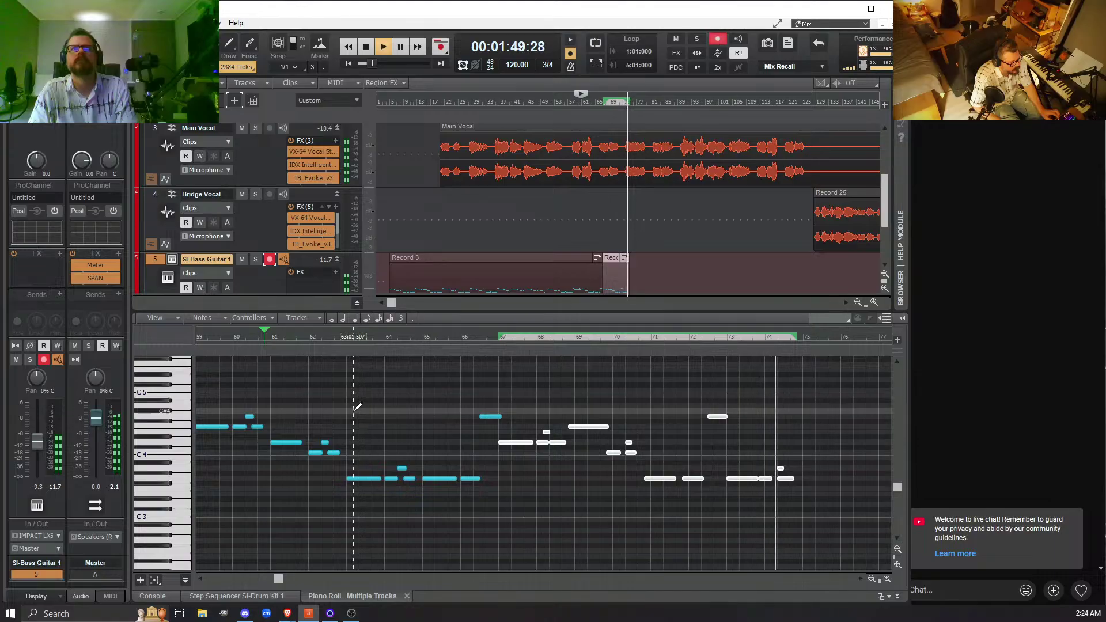
pyautogui.press('space')
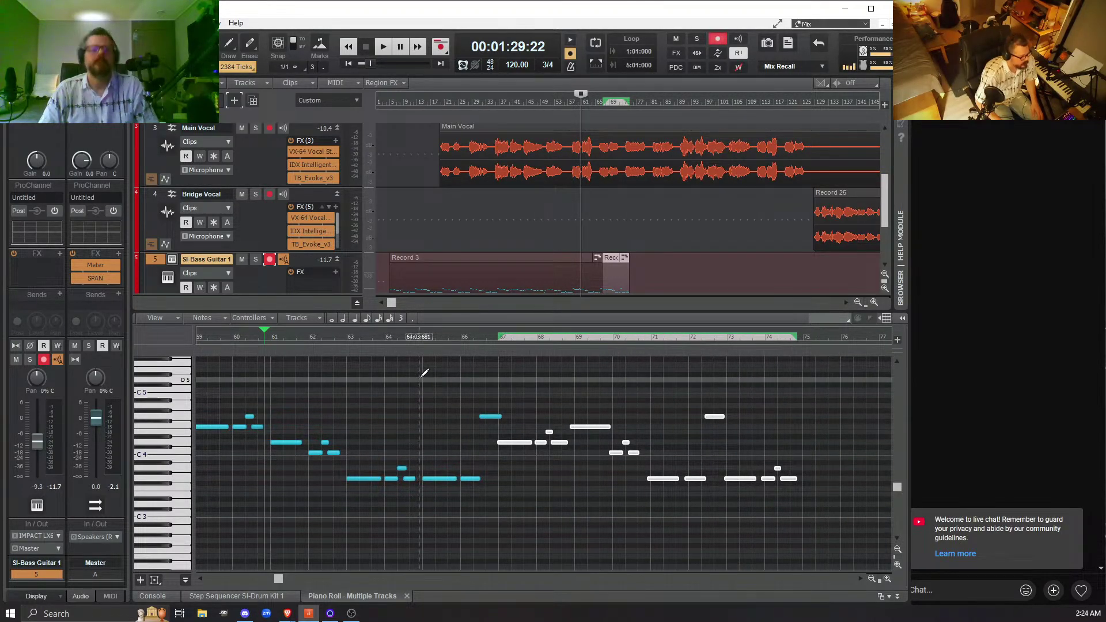
# - Try quantizing the selected continuation notes to a 1/4 duration at 100 percent strength
pyautogui.press('q')
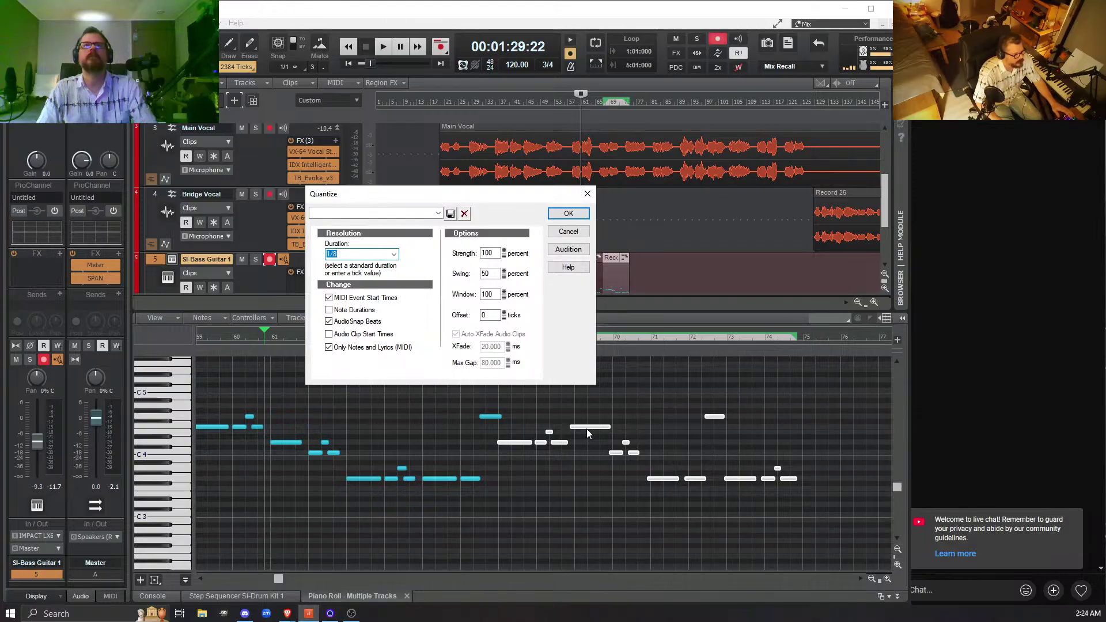
pyautogui.click(394, 255)
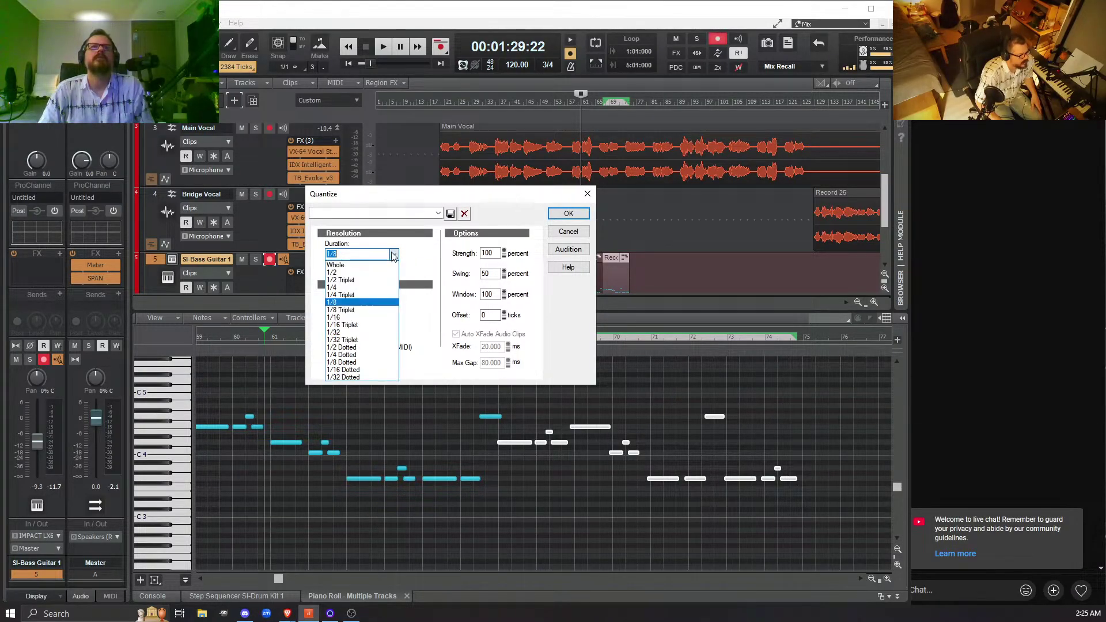
pyautogui.click(356, 290)
pyautogui.click(566, 214)
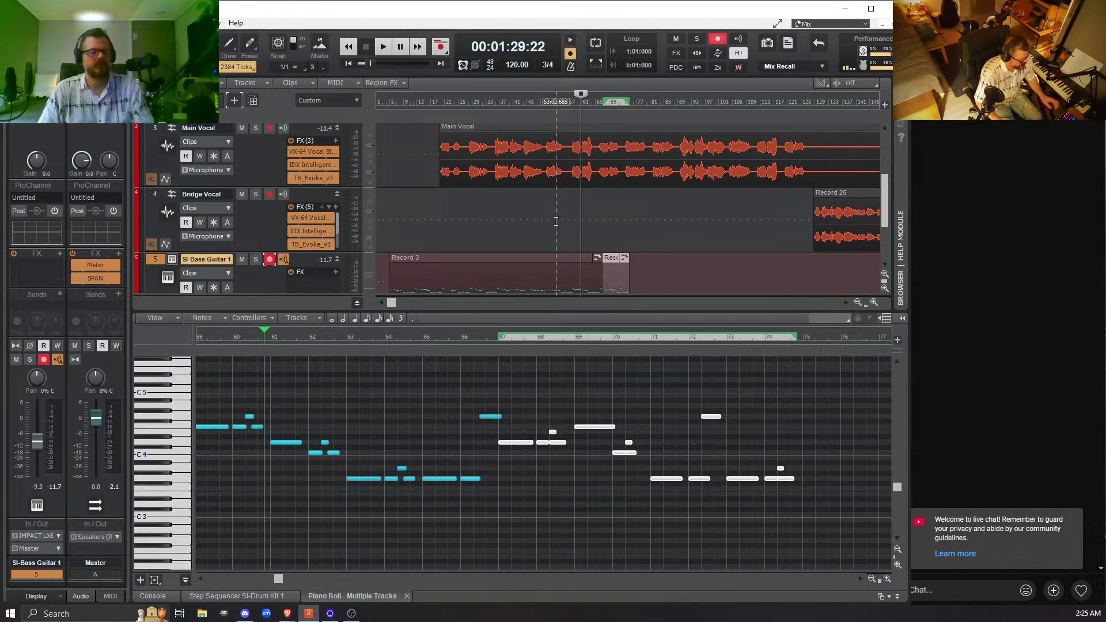
pyautogui.press('q')
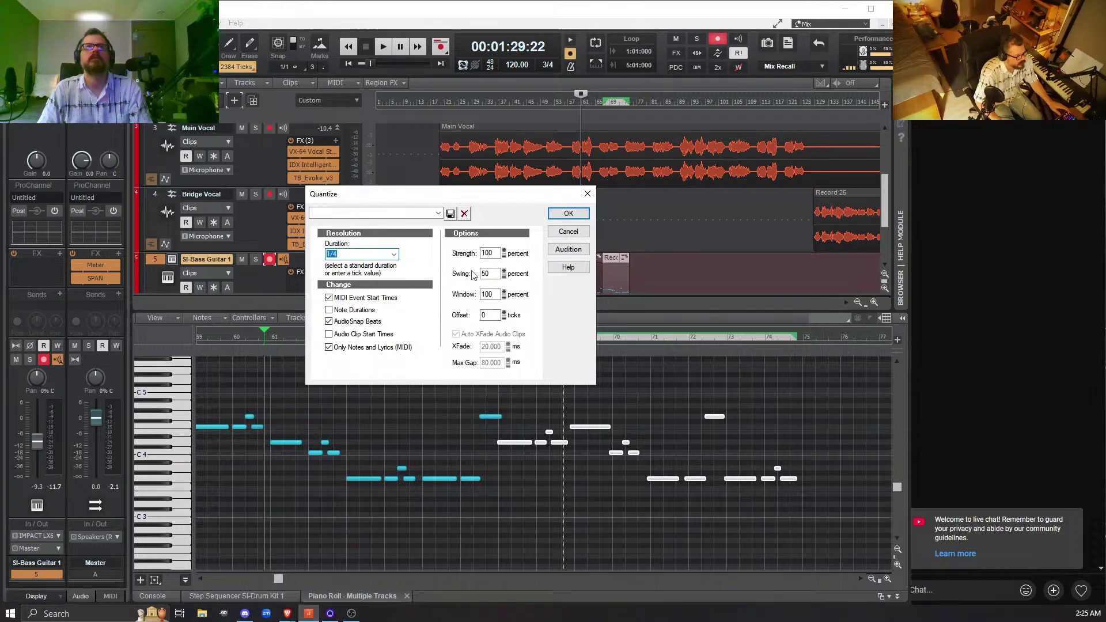
pyautogui.click(560, 232)
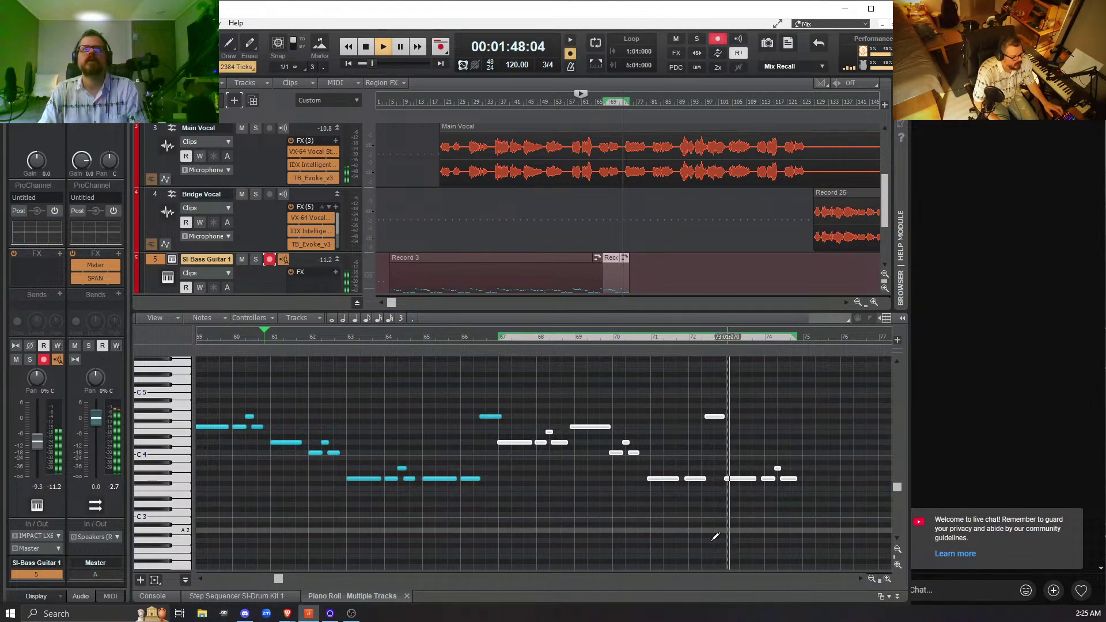
# - Play the unquantized continuation from 00:01:29:22, and shift all its selected notes slightly later in time
pyautogui.press('space')
pyautogui.press('space')
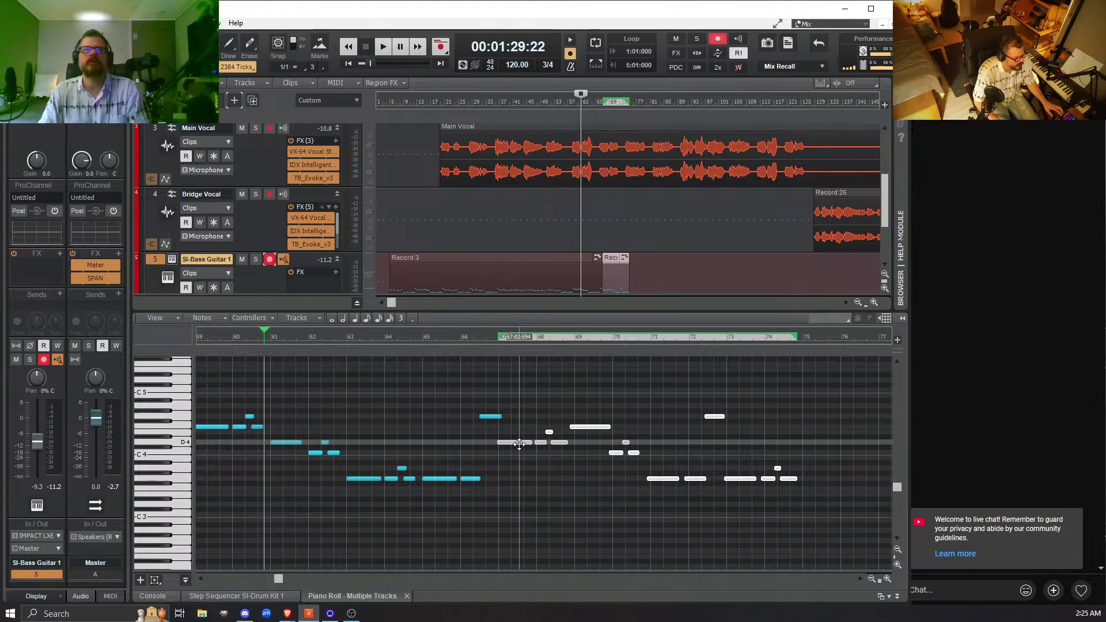
pyautogui.moveTo(517, 442)
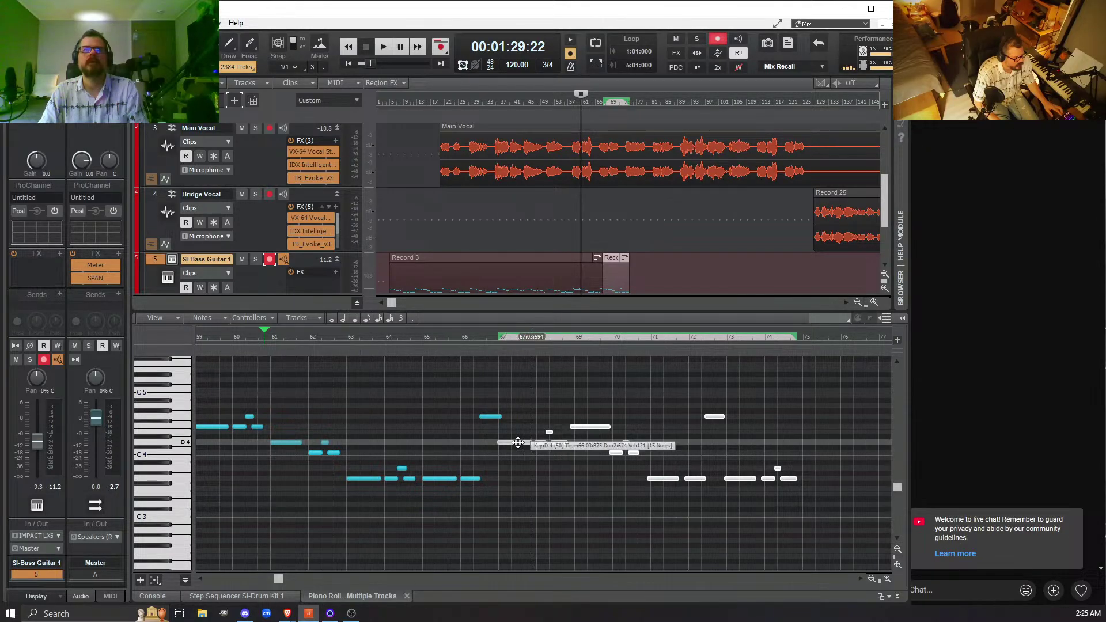
pyautogui.moveTo(518, 442); pyautogui.dragTo(523, 443)
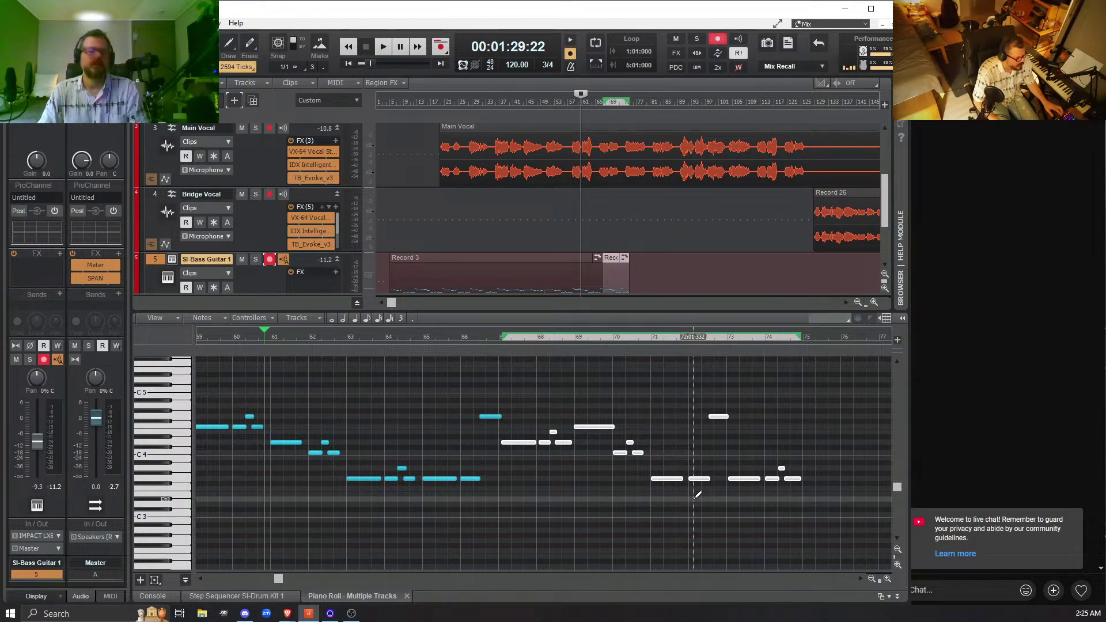
# - Quantize the shifted continuation notes to a 1/8 duration at 100 percent strength, and play them through to the end of the clip
pyautogui.press('q')
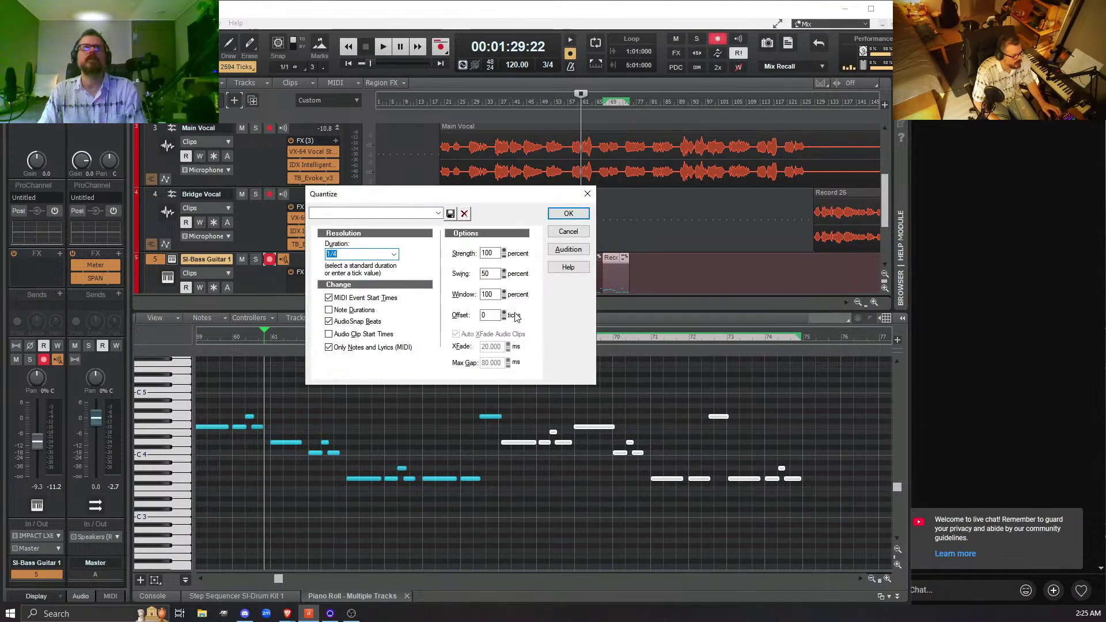
pyautogui.click(394, 255)
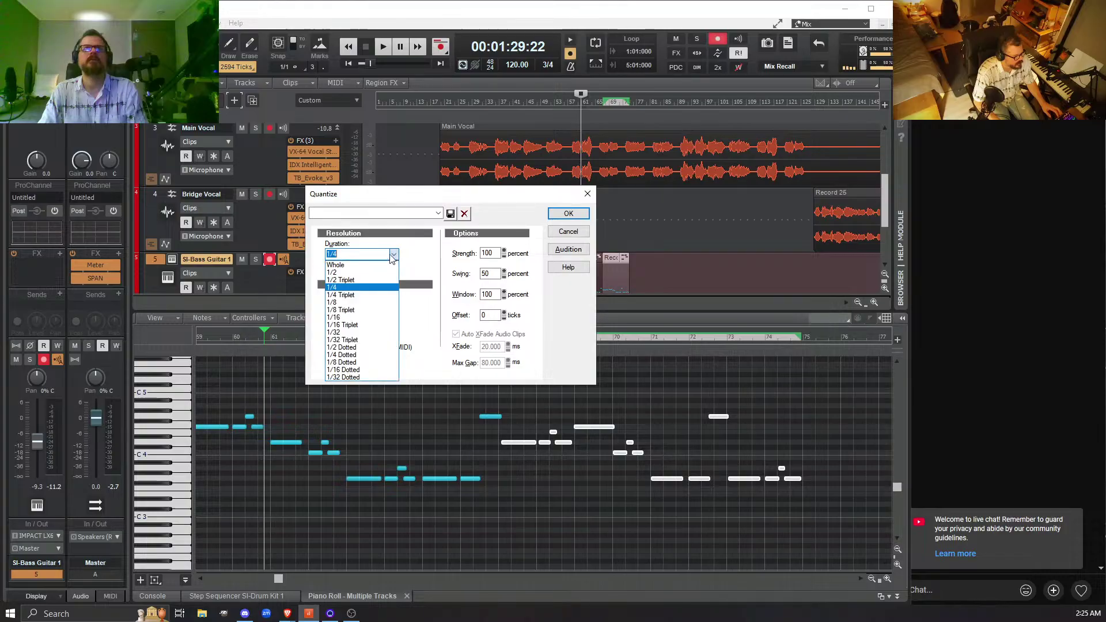
pyautogui.click(365, 302)
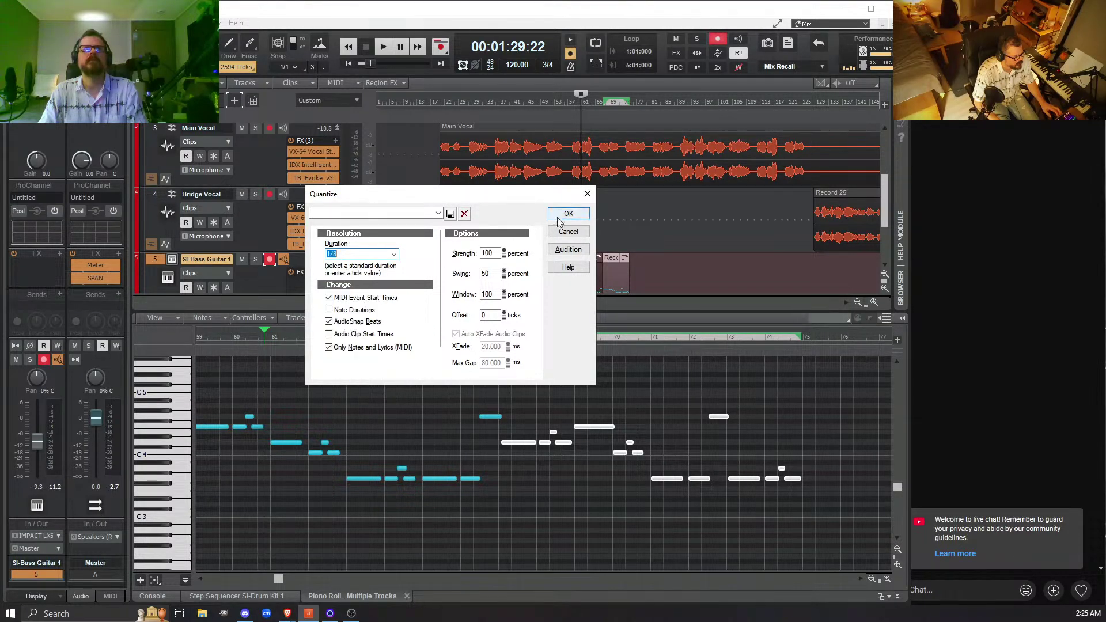
pyautogui.click(567, 214)
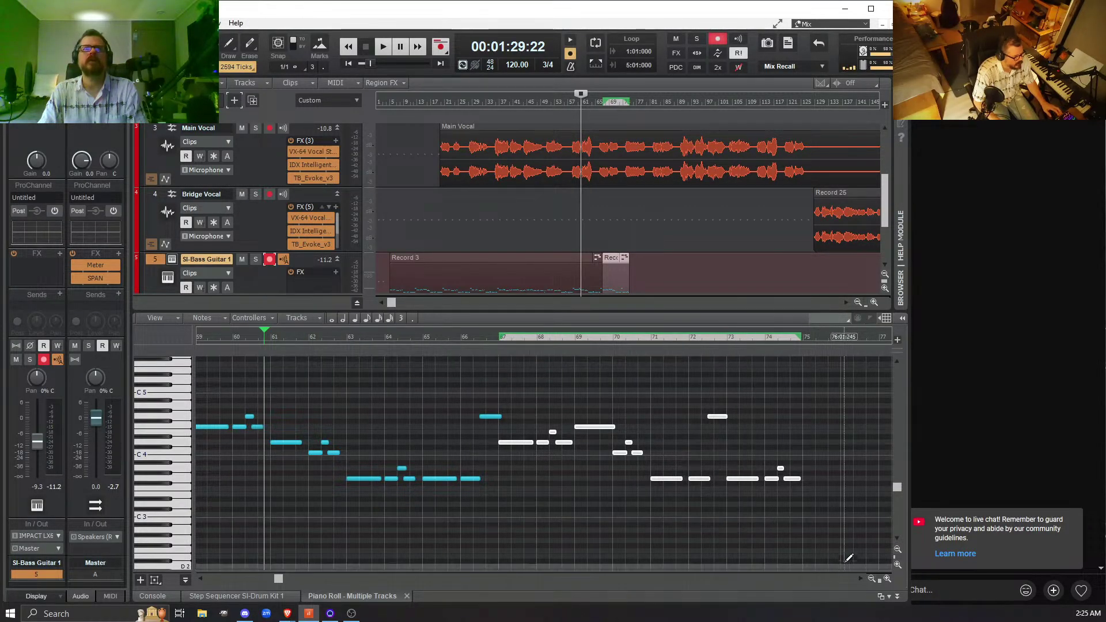
pyautogui.press('space')
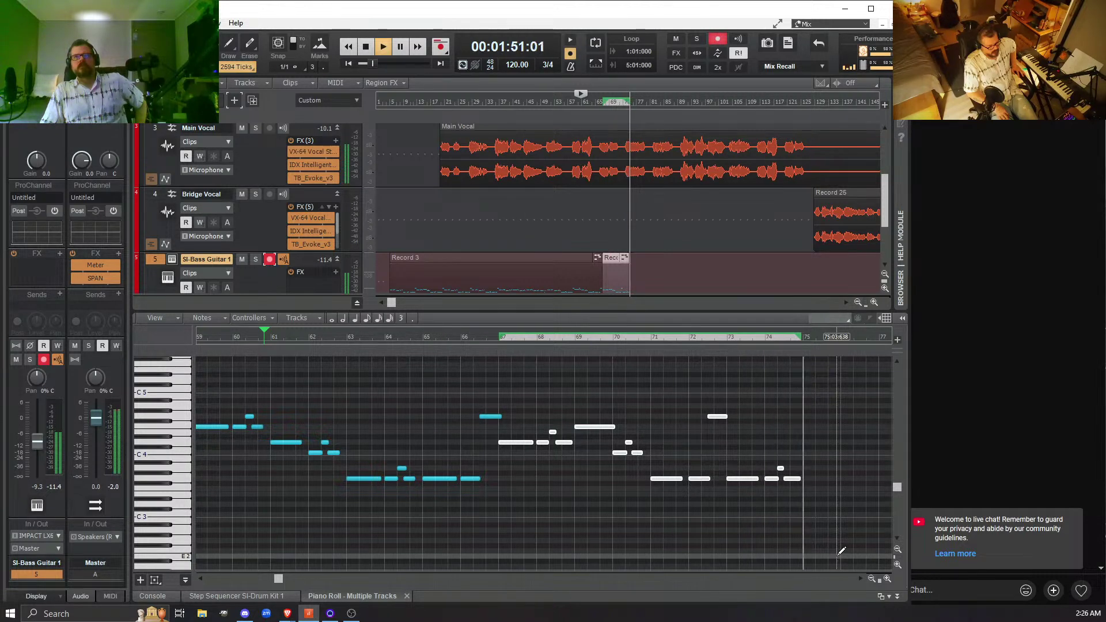
pyautogui.press('space')
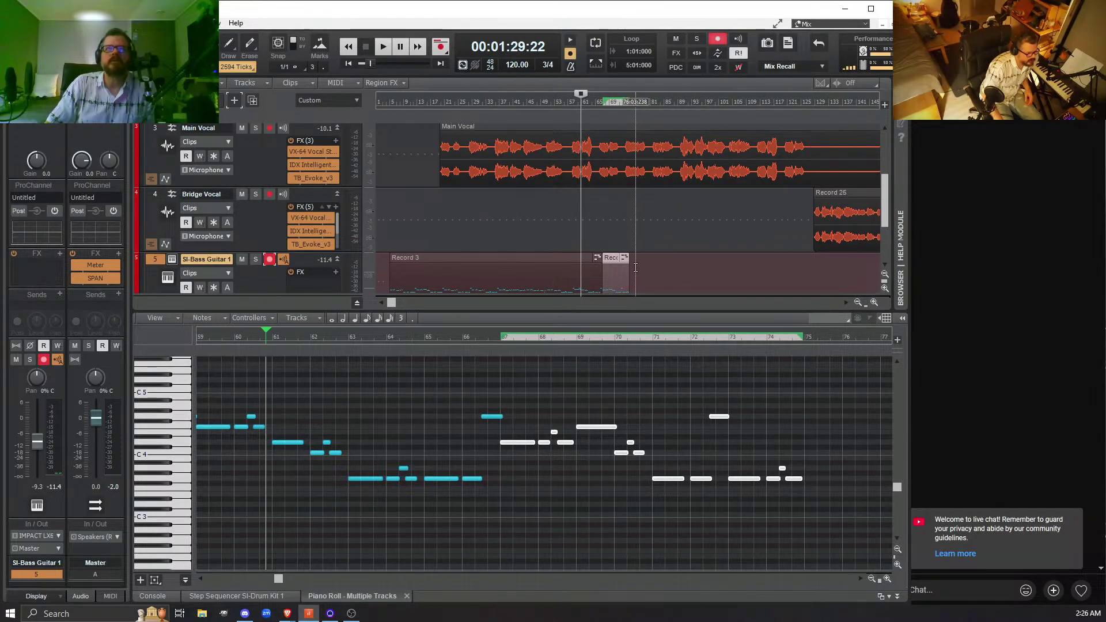
pyautogui.click(599, 266)
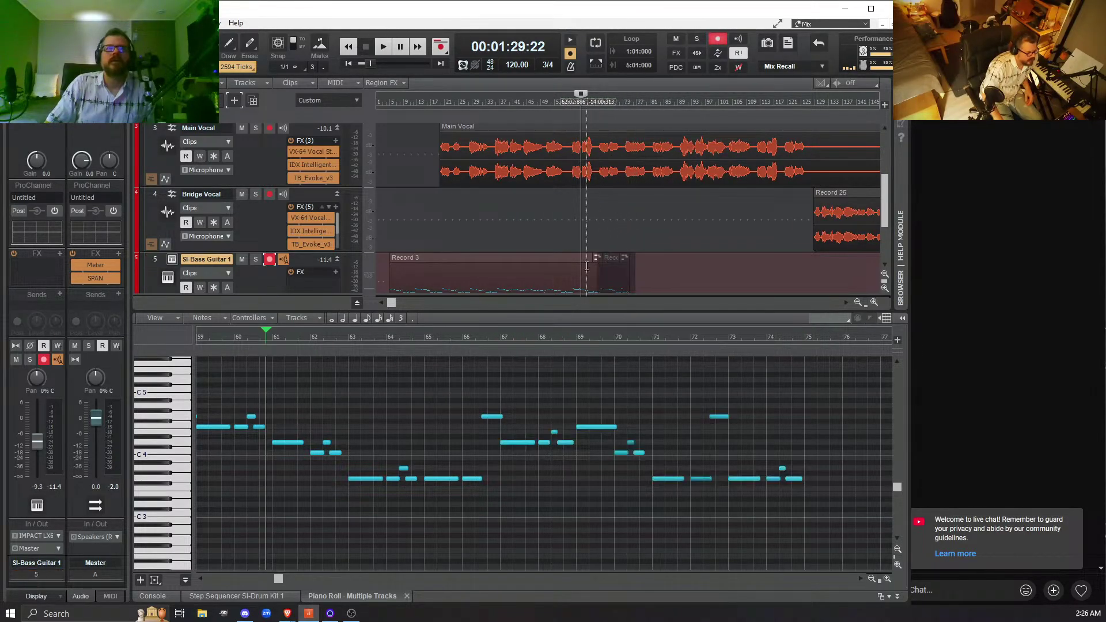
pyautogui.click(385, 269)
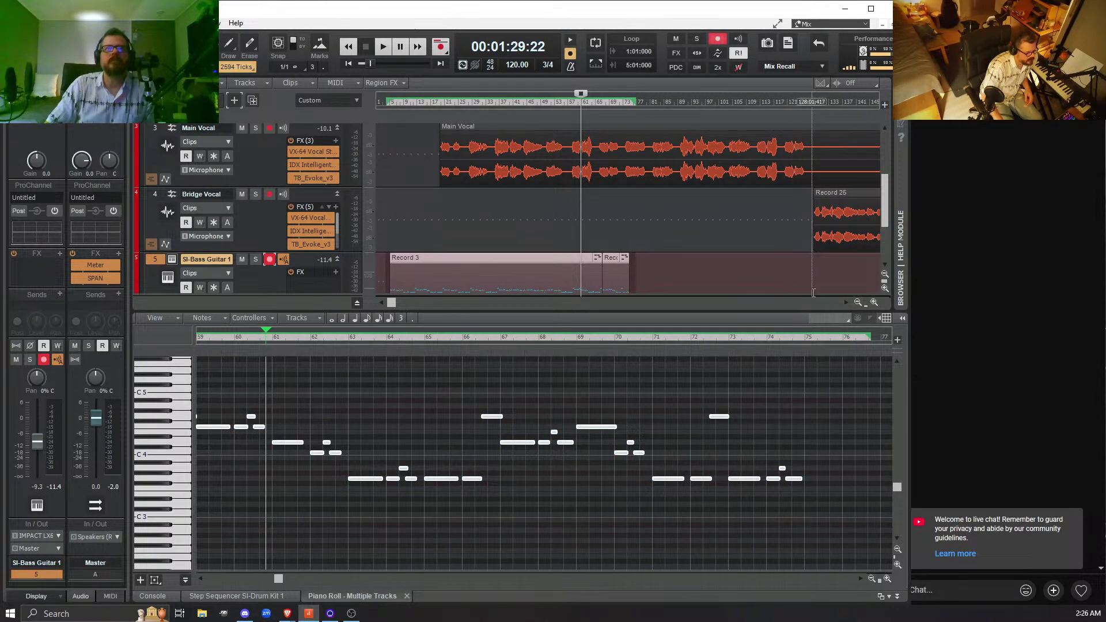
pyautogui.click(691, 278)
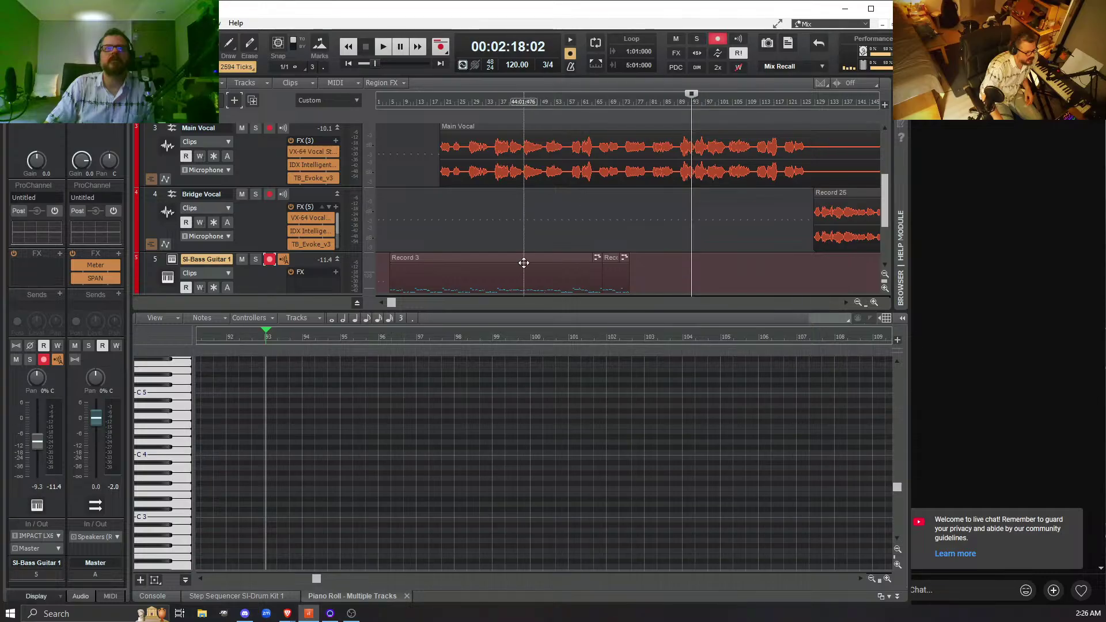
pyautogui.click(520, 257)
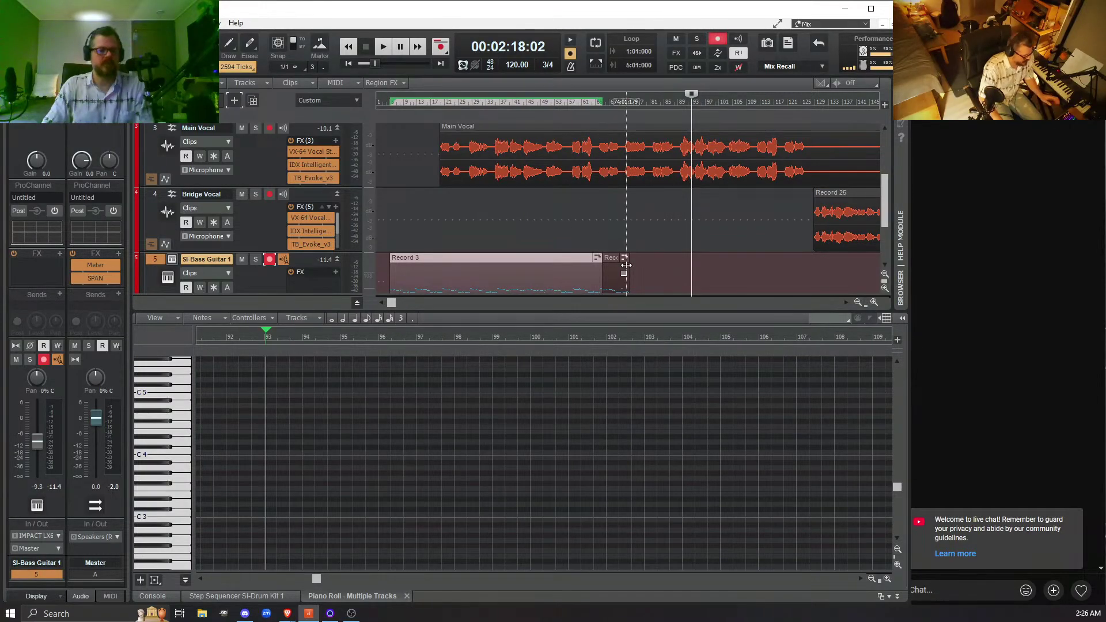
pyautogui.keyDown('ctrl'); pyautogui.click(612, 256); pyautogui.keyUp('ctrl')
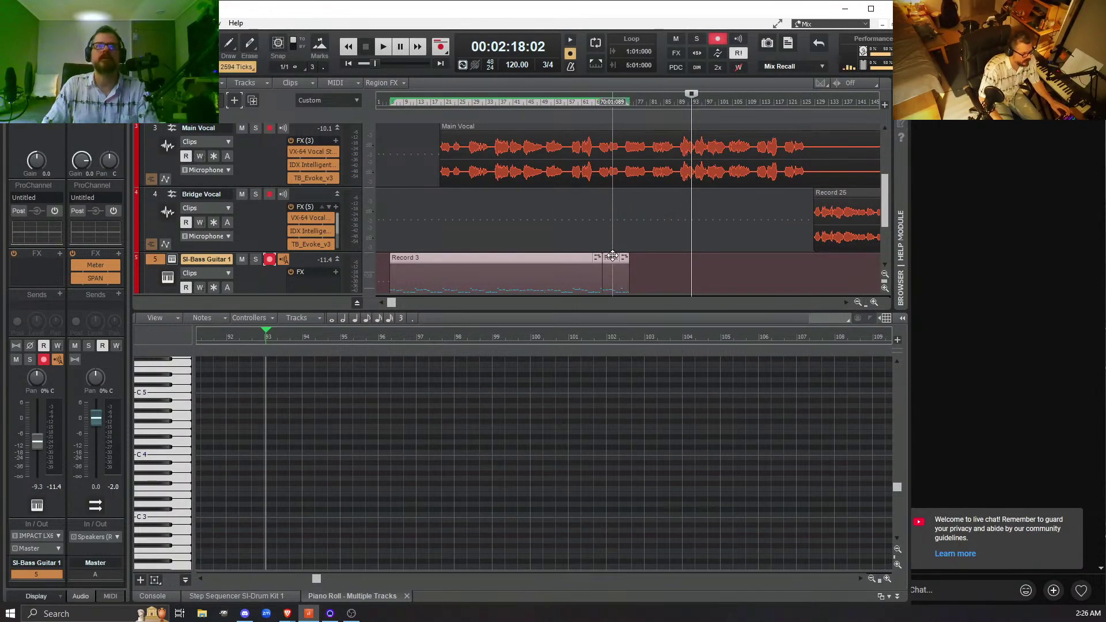
pyautogui.click(653, 266)
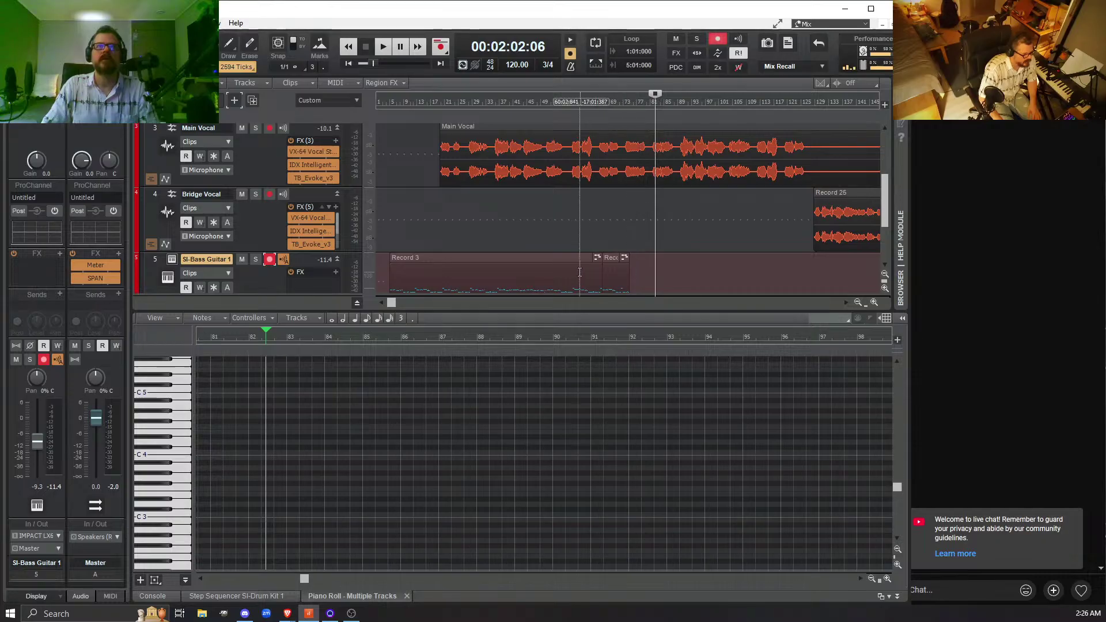
# - Try to bounce the Record 3 clip and the adjoining continuation clip on the SI-Bass Guitar 1 track into one clip
pyautogui.moveTo(580, 272); pyautogui.dragTo(380, 266)
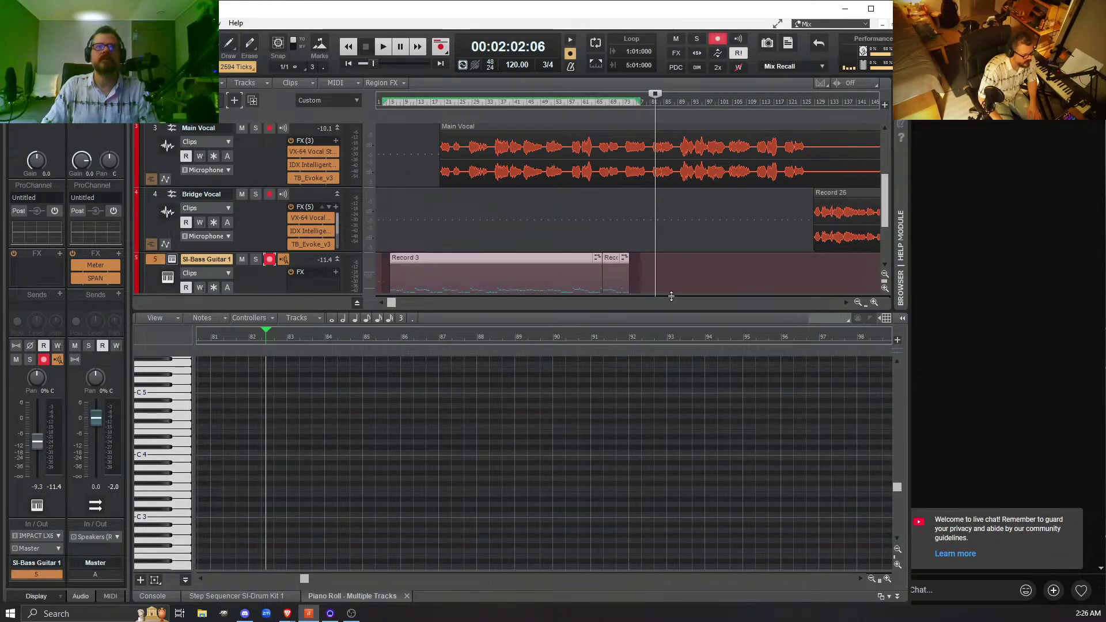
pyautogui.rightClick(507, 272)
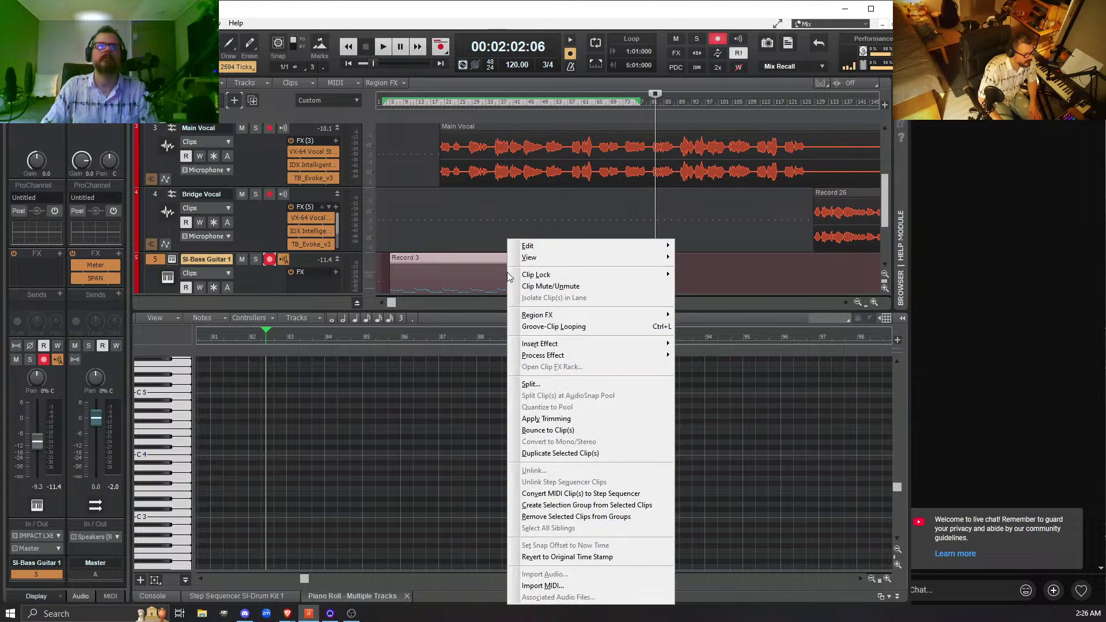
pyautogui.click(579, 430)
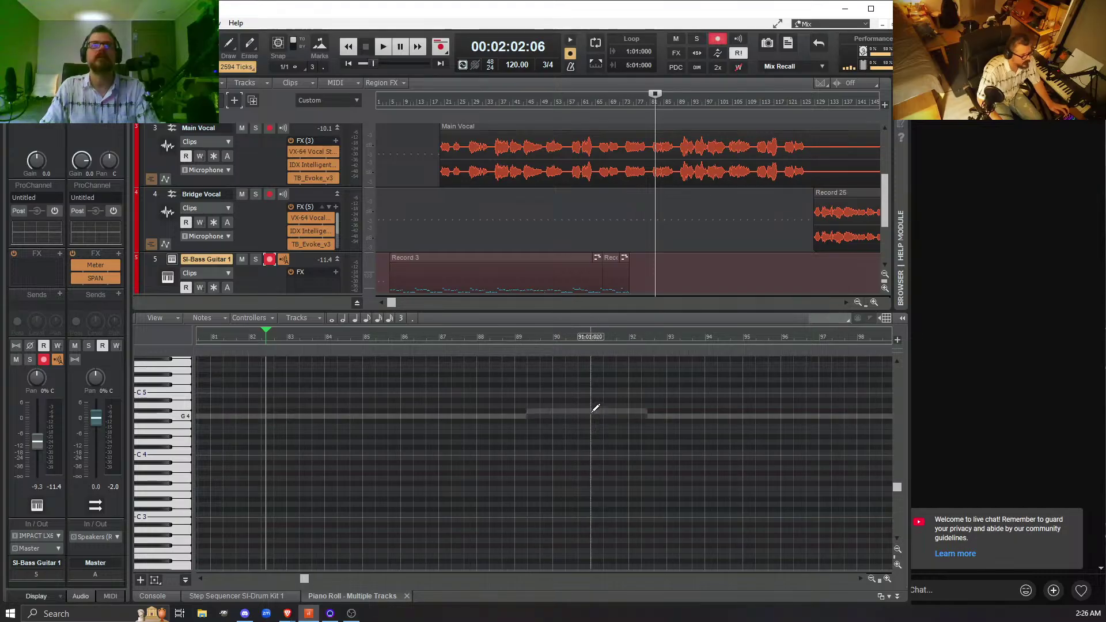
# - Bounce both clips on the SI-Bass Guitar 1 track into a single clip and collapse the piano roll to show all tracks
pyautogui.moveTo(655, 260); pyautogui.dragTo(385, 264)
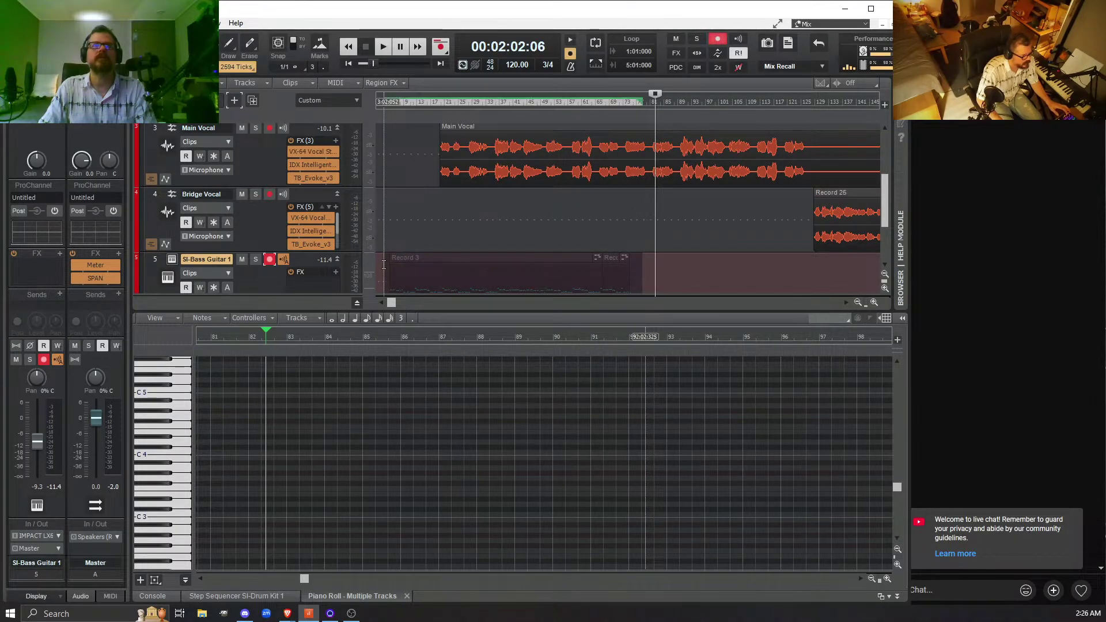
pyautogui.rightClick(529, 271)
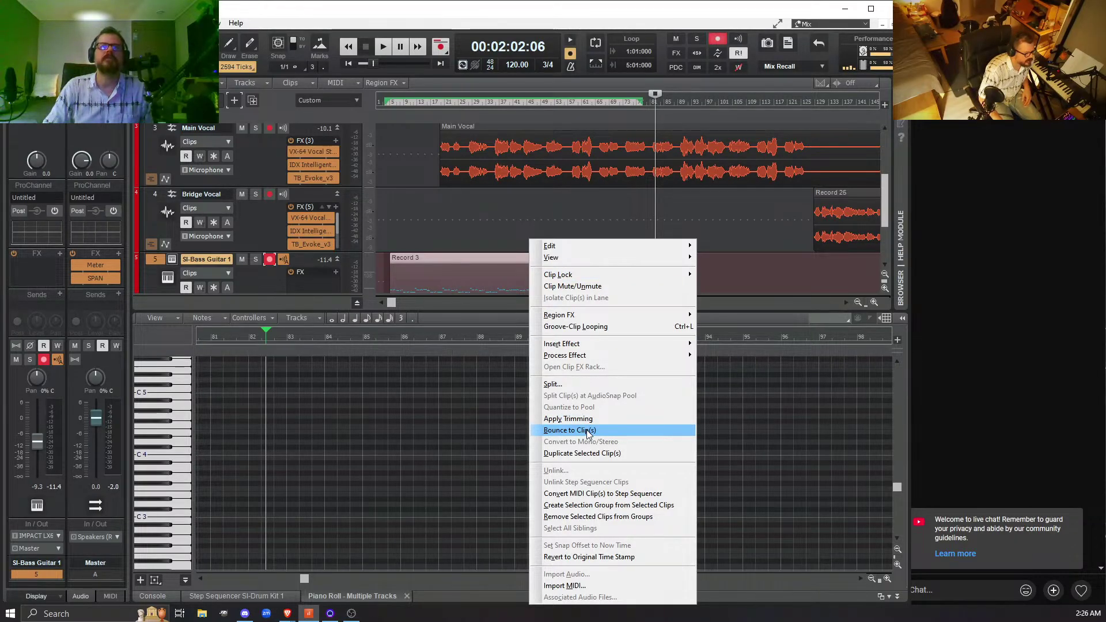
pyautogui.click(625, 428)
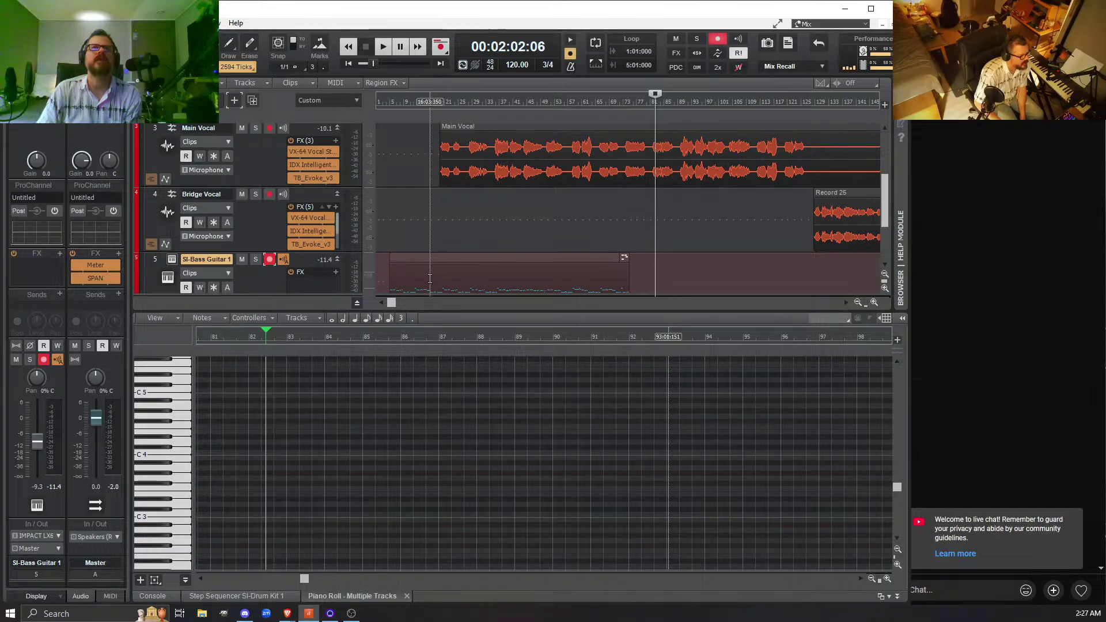
pyautogui.click(898, 599)
pyautogui.scroll(3, 504, 403)
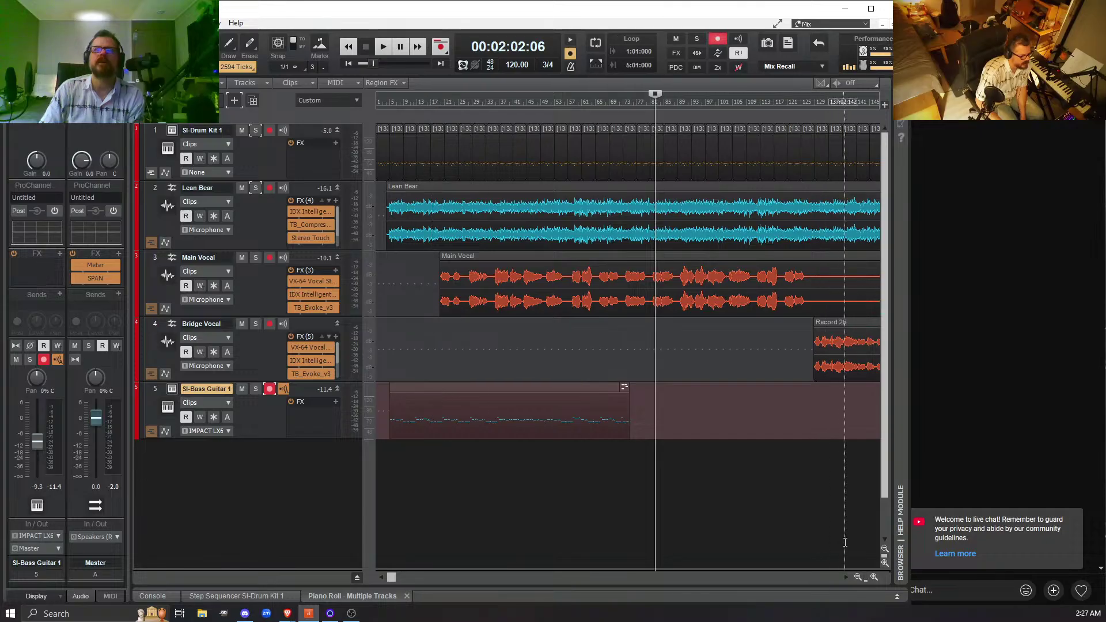
# - Play the combined bass clip with the other tracks from measure 13 to check it up to the vocal entry
pyautogui.click(874, 577)
pyautogui.click(874, 577)
pyautogui.click(873, 577)
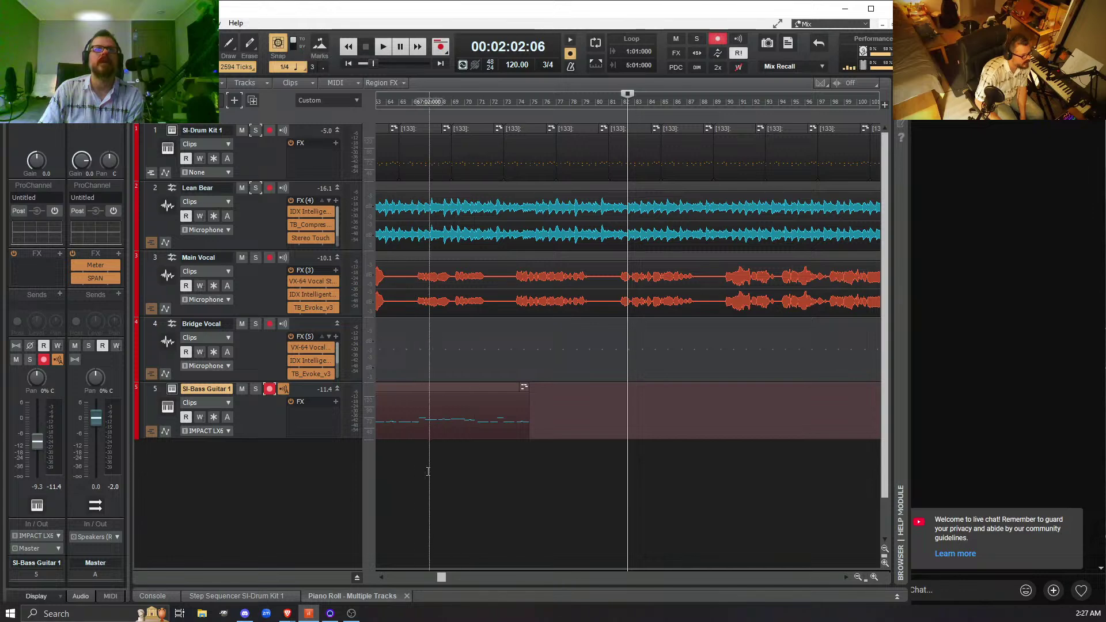
pyautogui.moveTo(442, 578); pyautogui.dragTo(397, 577)
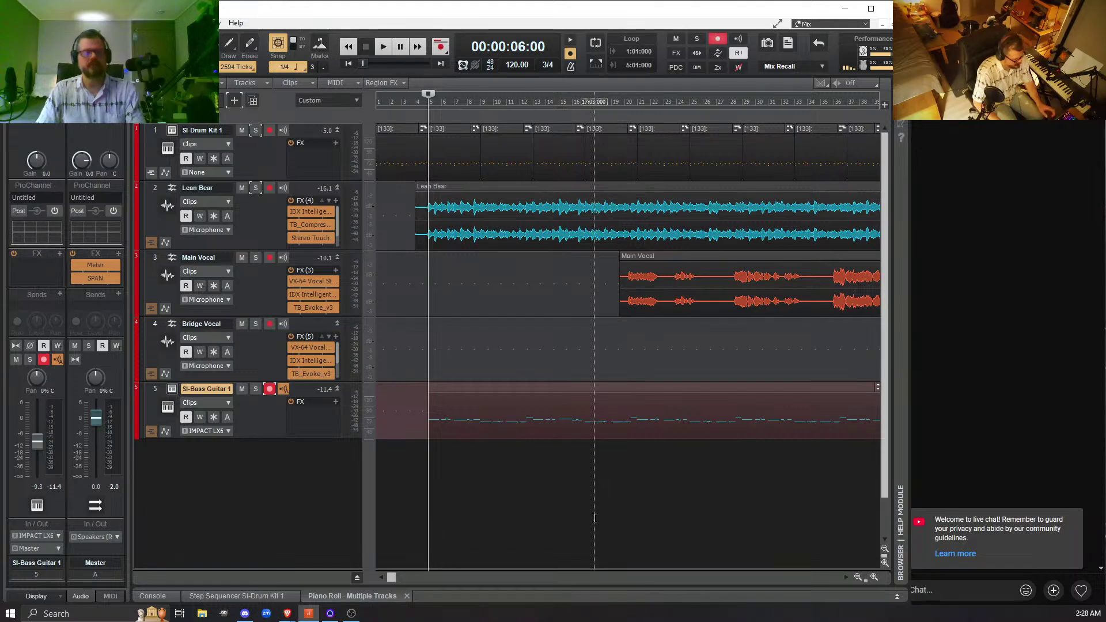
pyautogui.click(533, 514)
pyautogui.press('space')
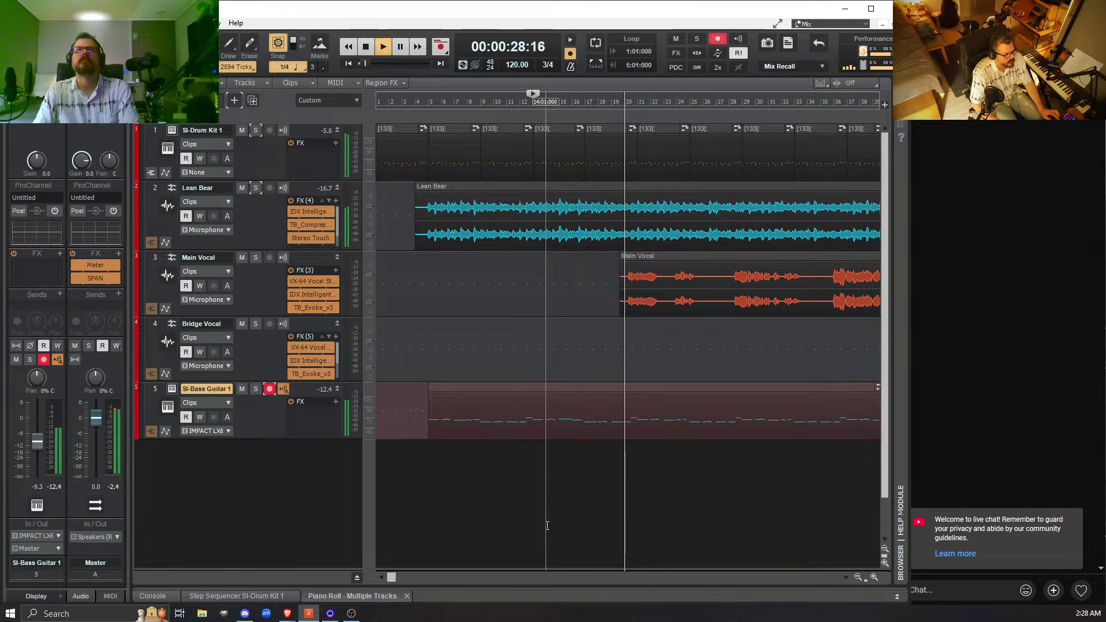
pyautogui.press('space')
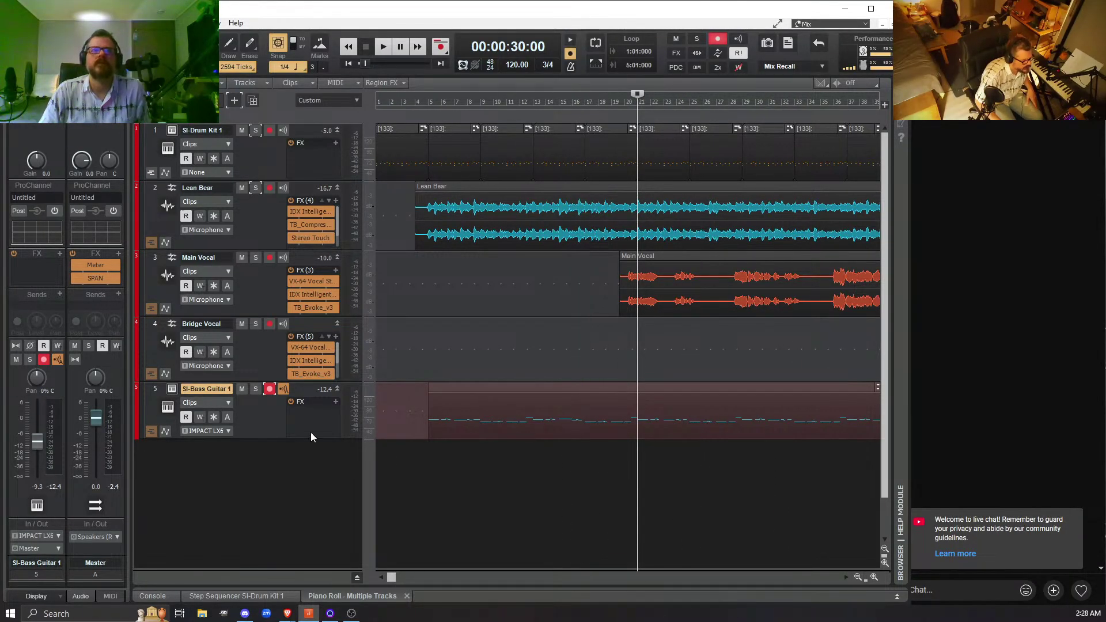
# - Make the SI-Bass Guitar 1 track taller and copy its bass section from measure 21 to the clip's end at measure 75
pyautogui.moveTo(298, 438)
pyautogui.mouseDown()
pyautogui.moveTo(304, 486)
pyautogui.moveTo(304, 458)
pyautogui.mouseUp()
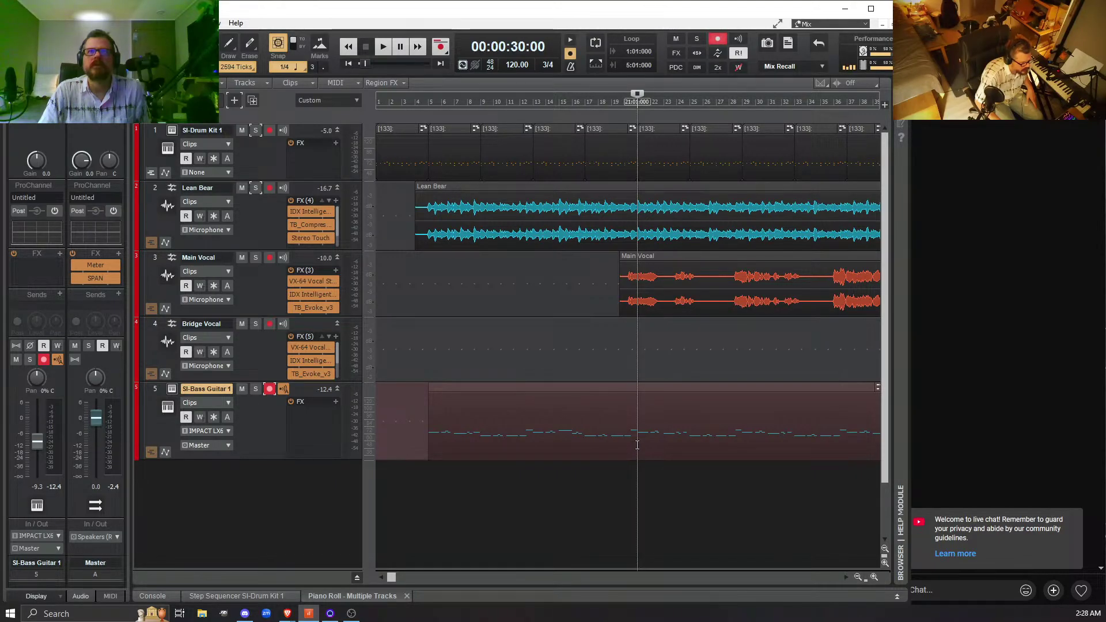
pyautogui.moveTo(637, 444); pyautogui.dragTo(726, 436)
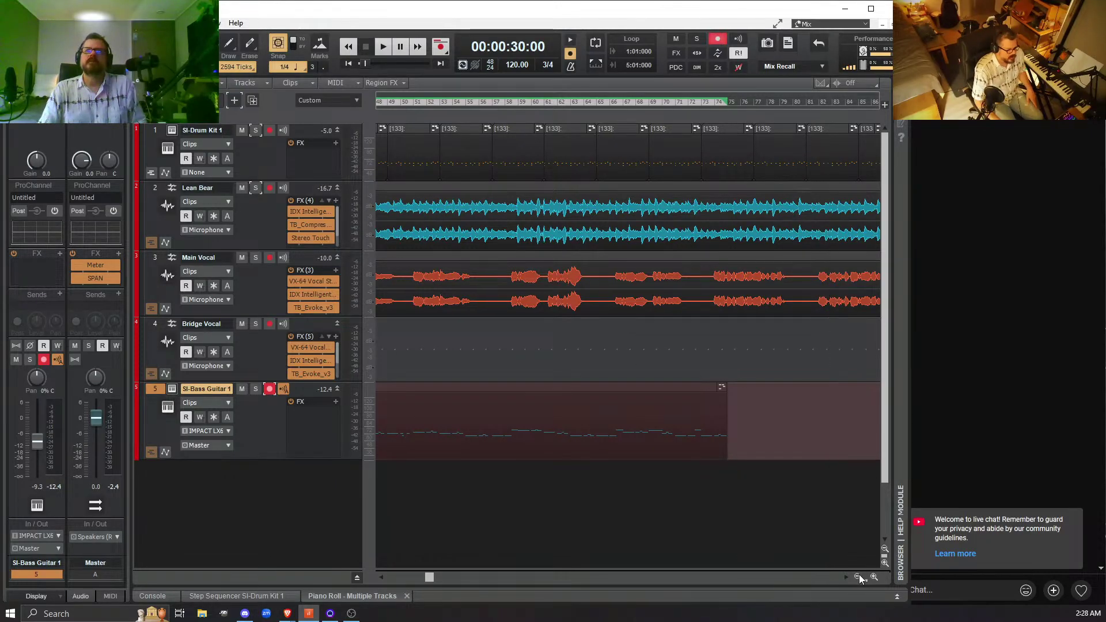
pyautogui.click(857, 577)
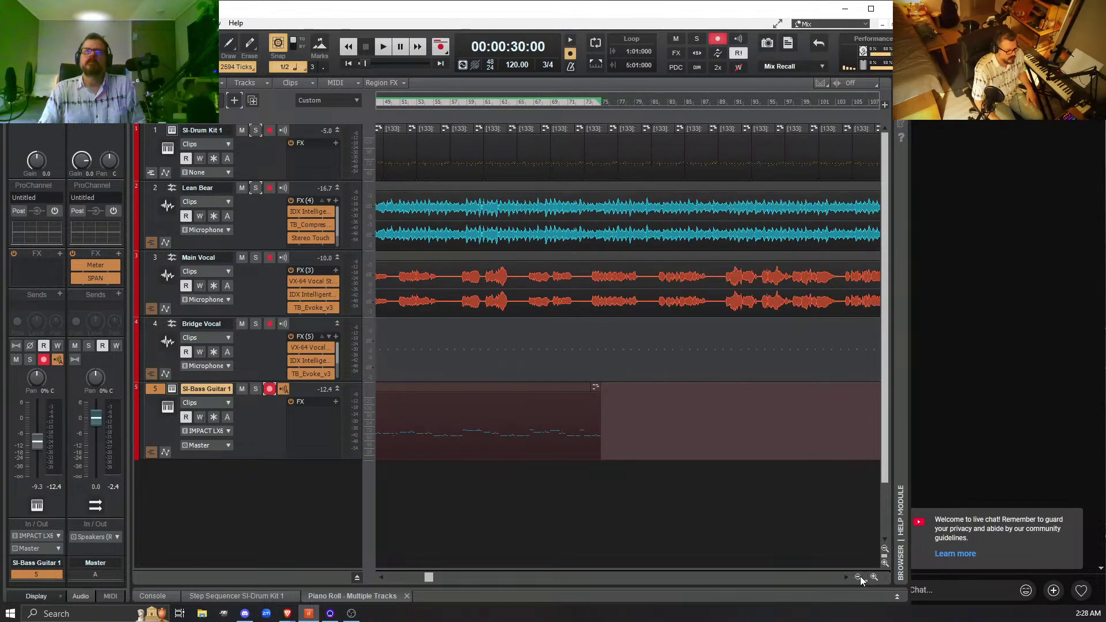
pyautogui.moveTo(425, 576); pyautogui.dragTo(396, 573)
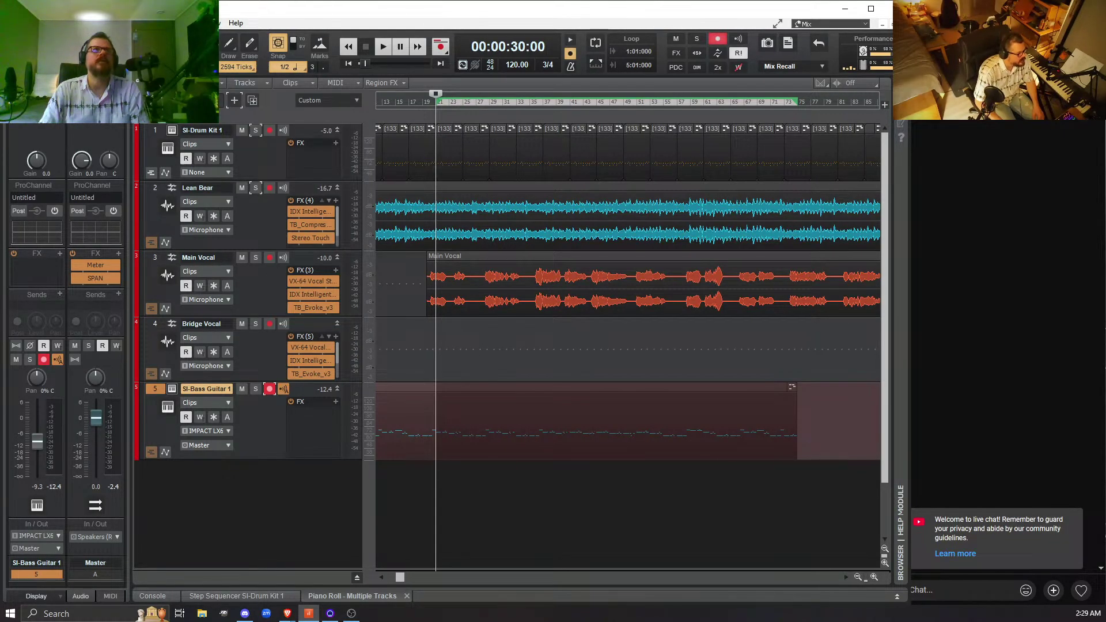
pyautogui.hotkey('alt', 'e')
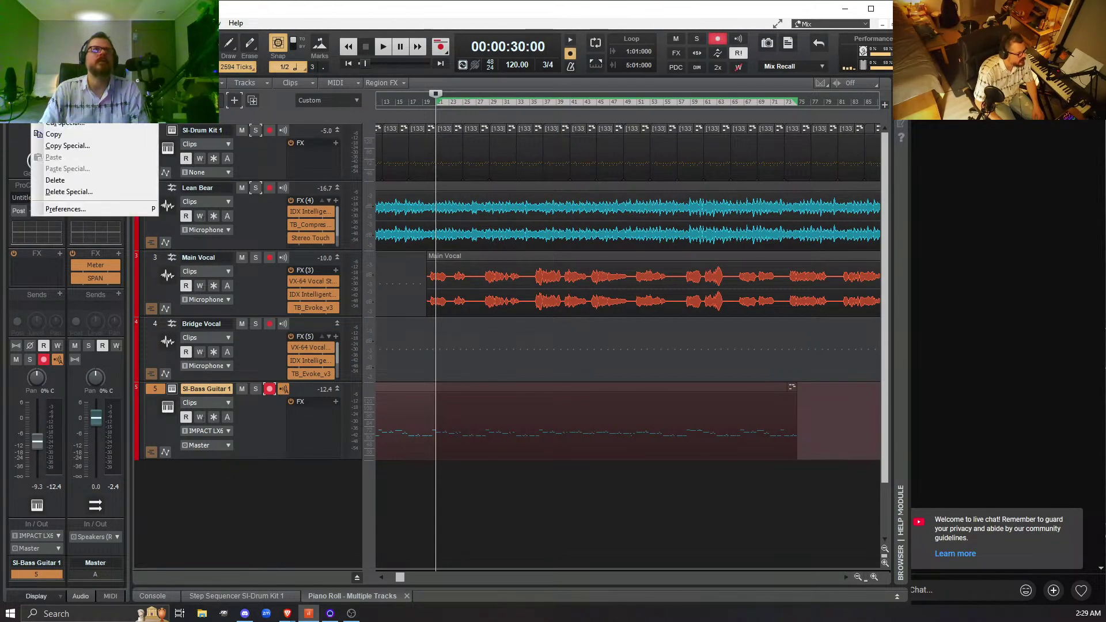
pyautogui.click(91, 134)
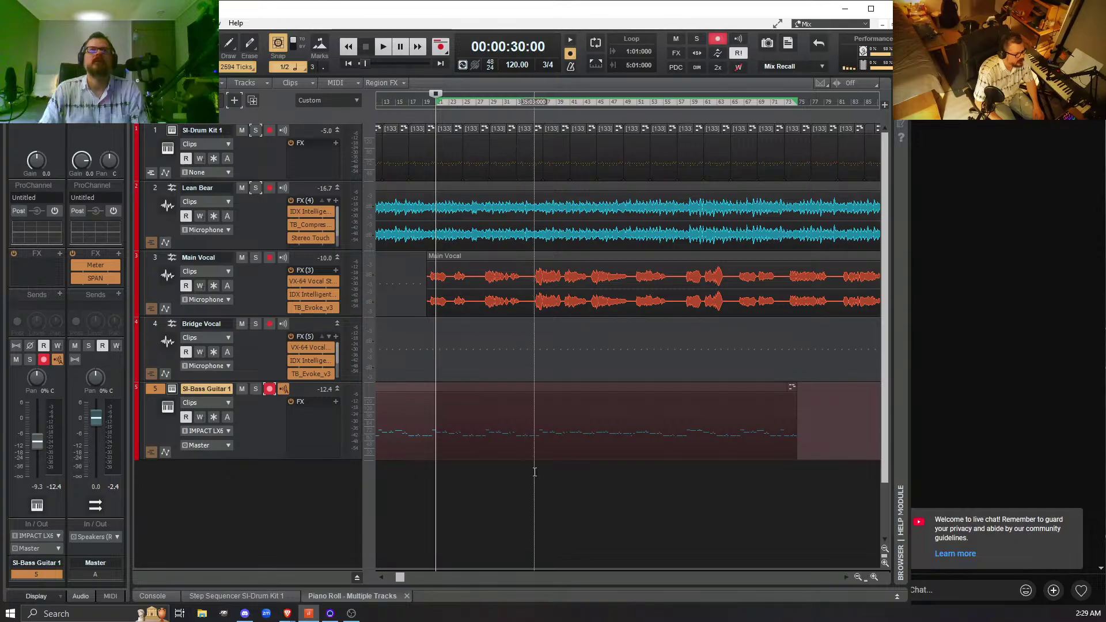
# - Paste the copied bass section on the SI-Bass Guitar 1 track at 00:01:51:00, directly after the existing clip
pyautogui.click(798, 488)
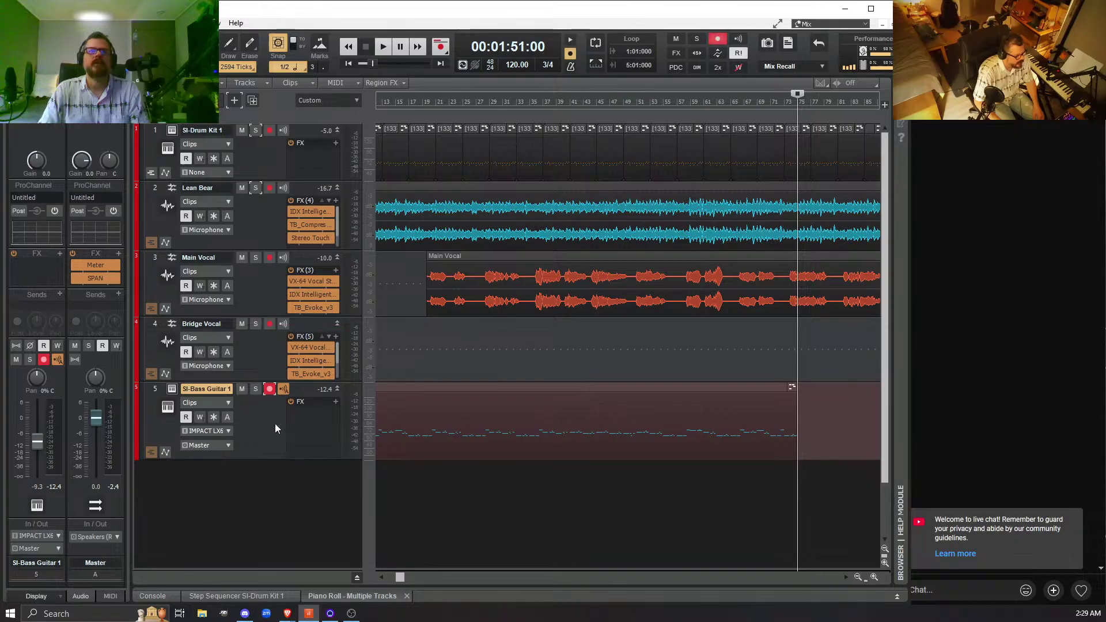
pyautogui.hotkey('alt', 'e')
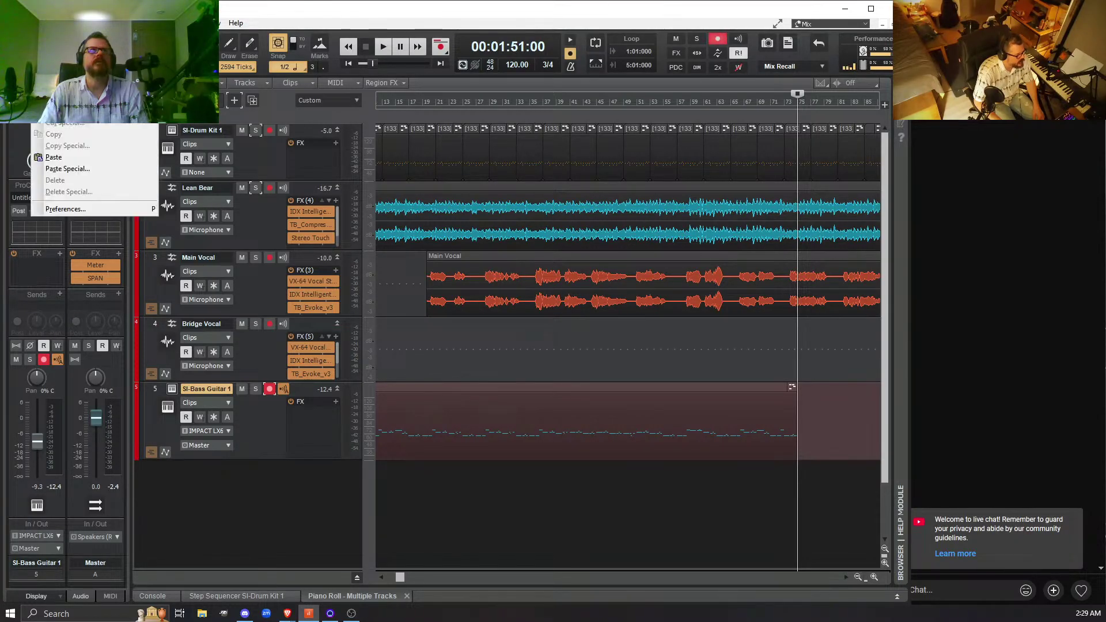
pyautogui.click(53, 157)
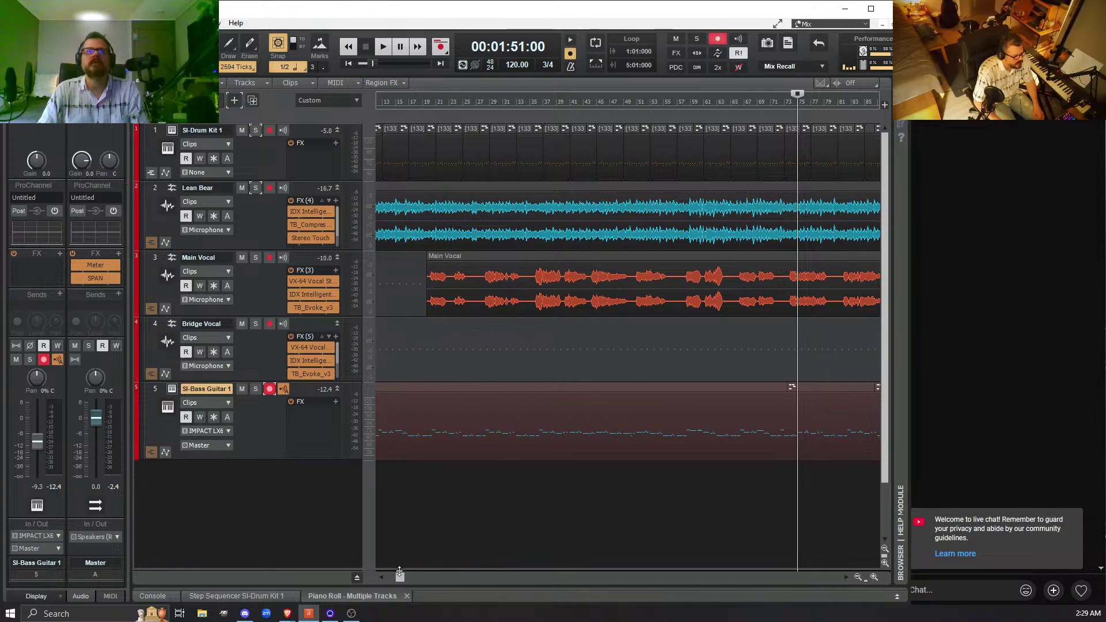
# - Play the pasted bass section from 00:01:48:00 into the bridge, lowering the SI-Bass Guitar 1 volume to -11.9 during playback
pyautogui.moveTo(399, 580); pyautogui.dragTo(426, 573)
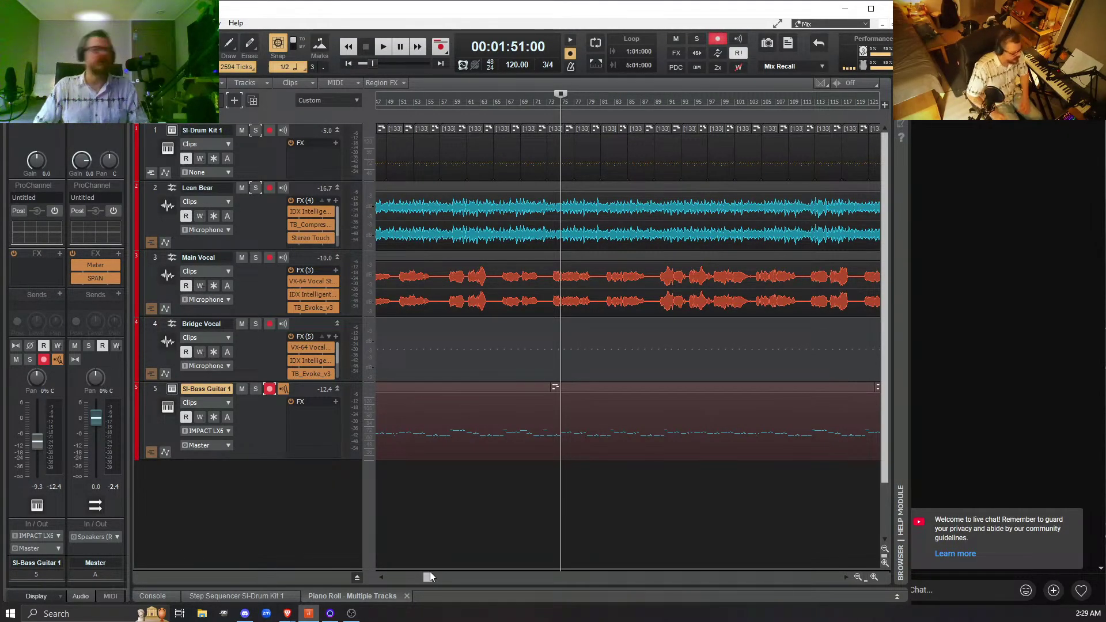
pyautogui.click(551, 491)
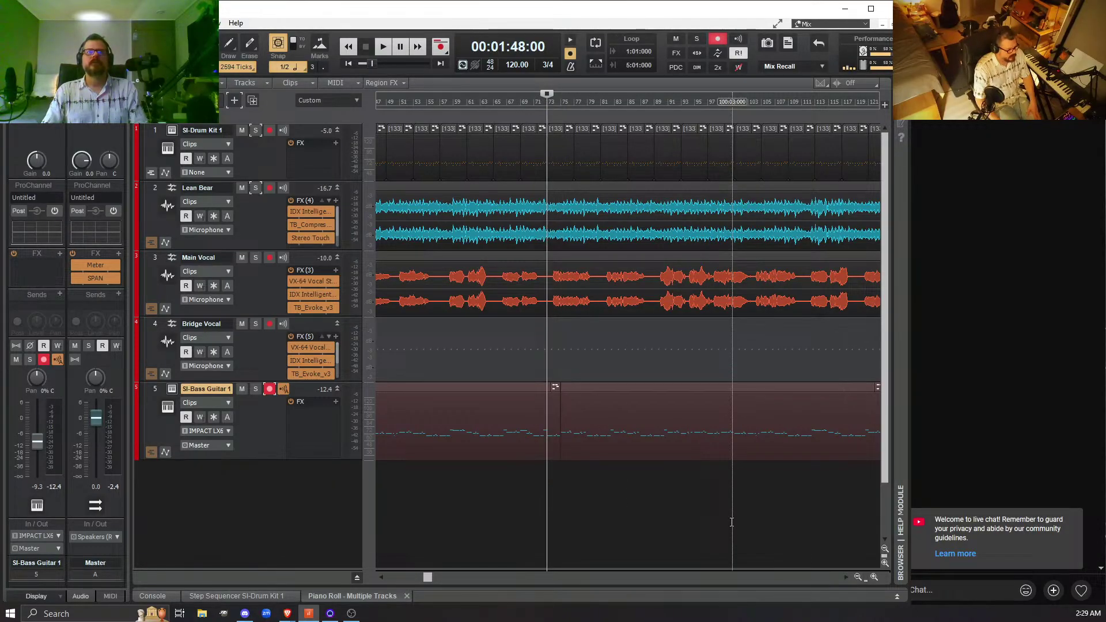
pyautogui.press('space')
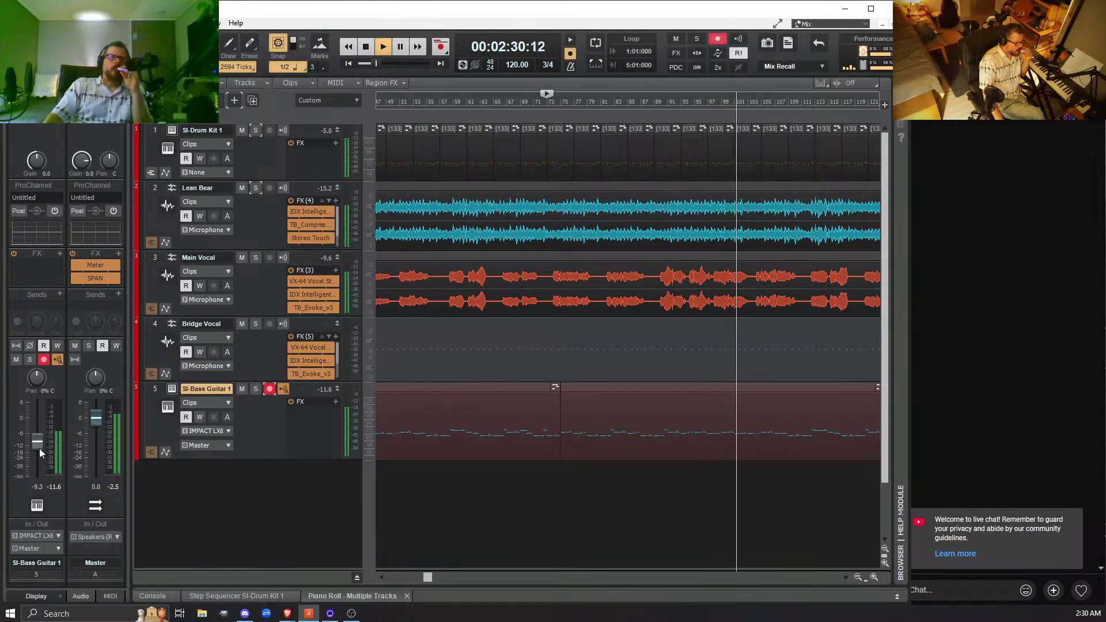
pyautogui.scroll(-3, 40, 439)
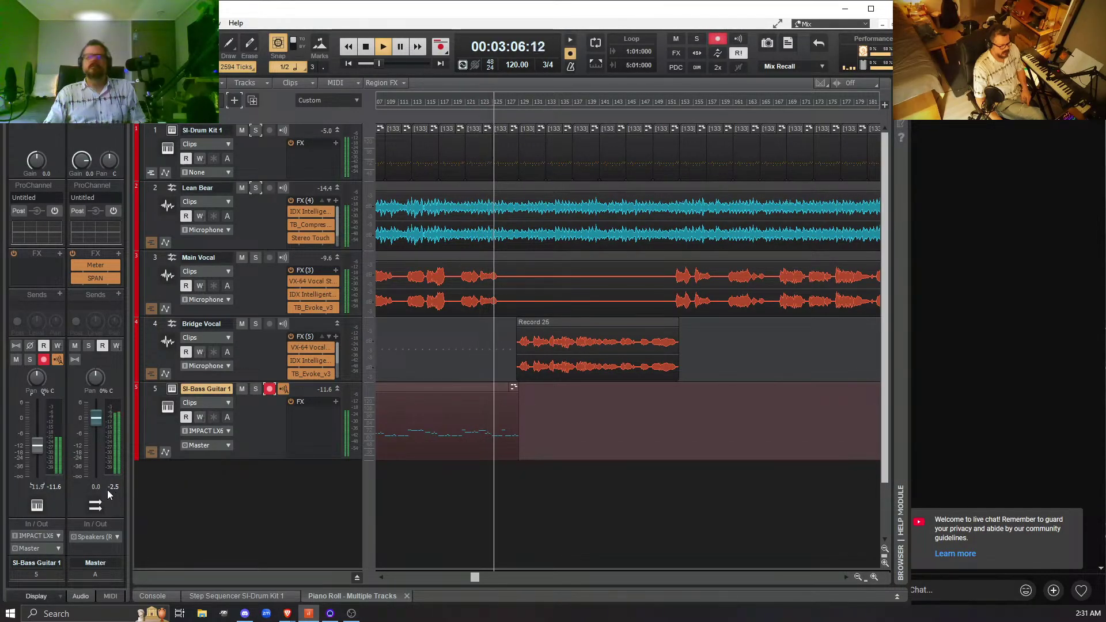
pyautogui.moveTo(33, 472)
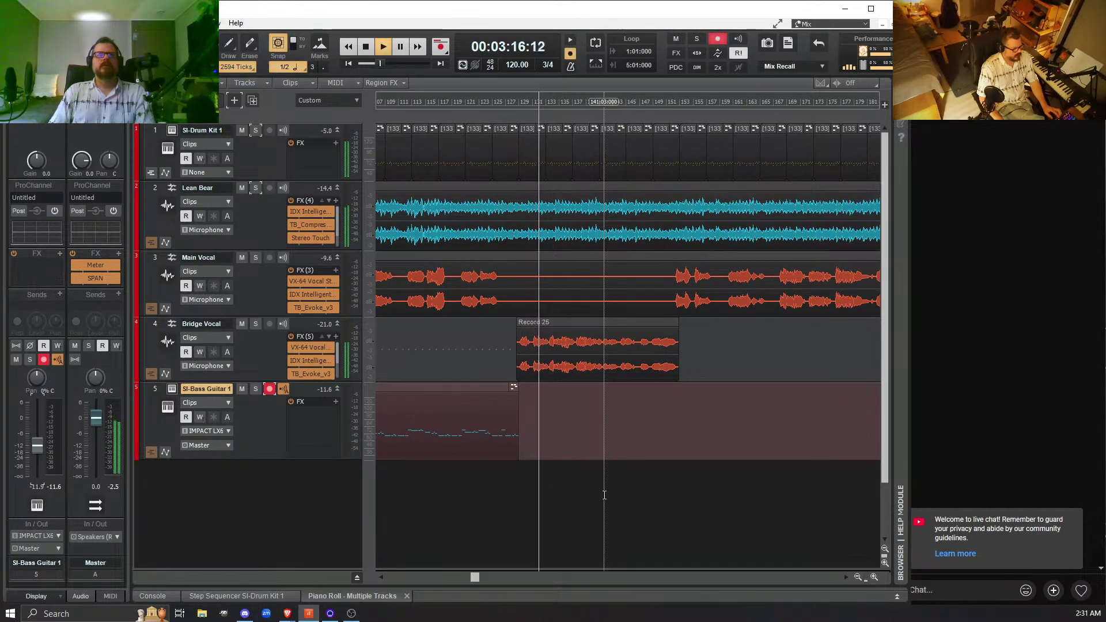
pyautogui.press('space')
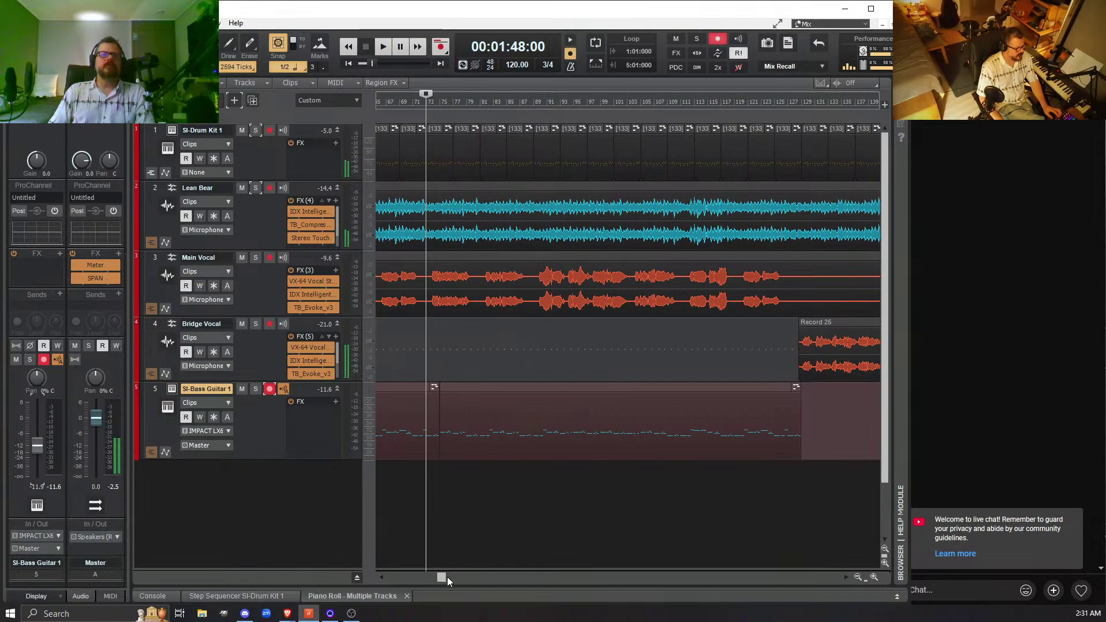
# - Place another copy of the pasted bass clip on the SI-Bass Guitar 1 track at 00:03:48:00, where the Bridge Vocal clip ends
pyautogui.moveTo(441, 576); pyautogui.dragTo(480, 585)
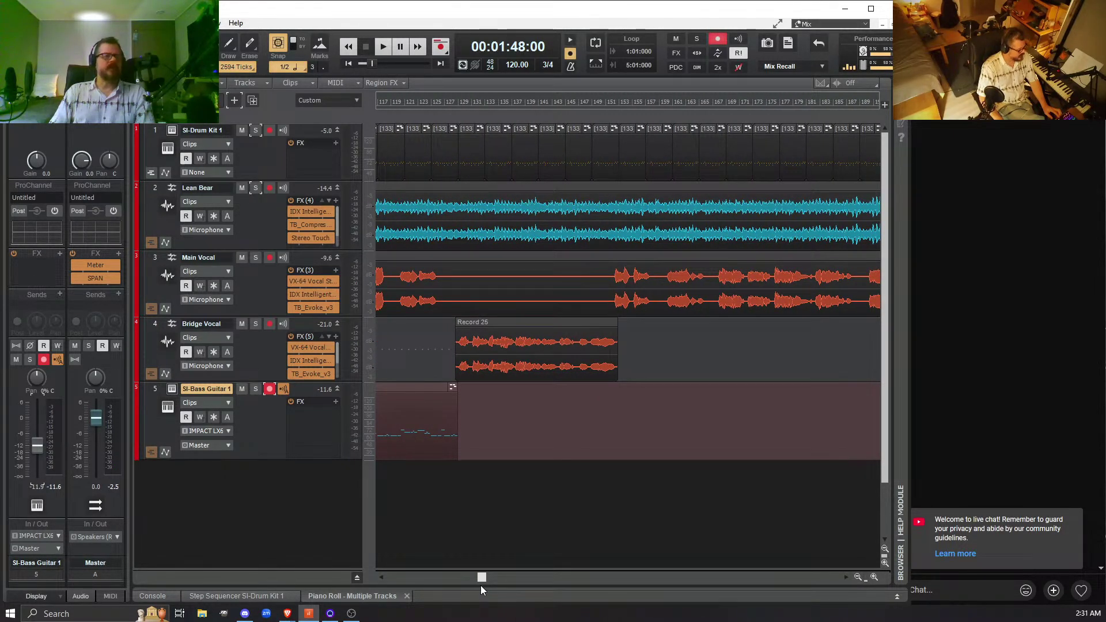
pyautogui.moveTo(480, 585); pyautogui.dragTo(486, 582)
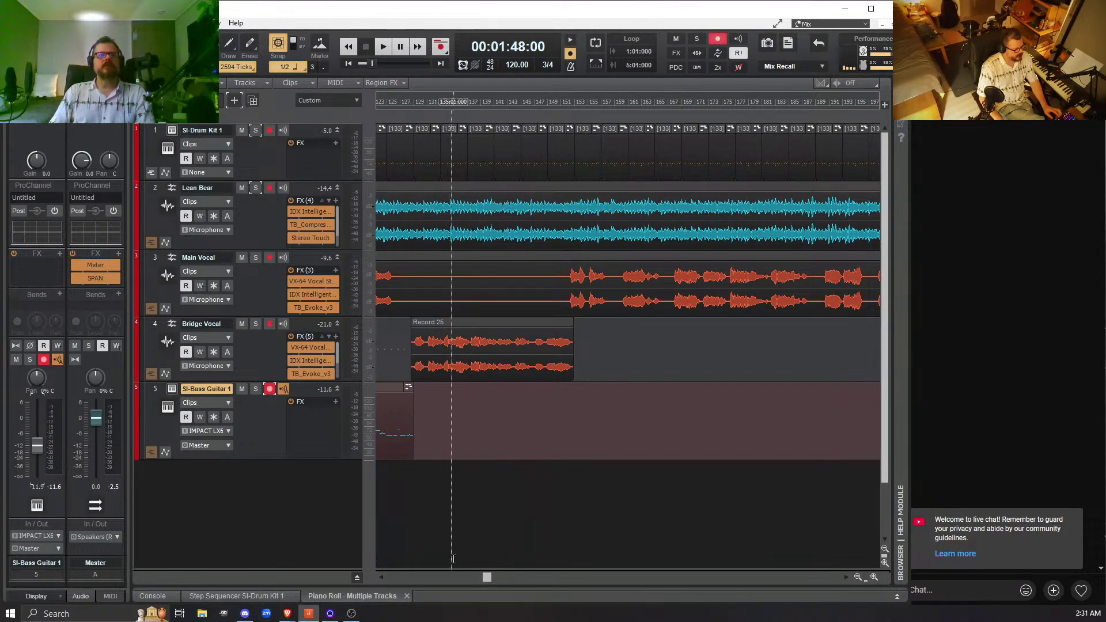
pyautogui.moveTo(483, 579); pyautogui.dragTo(430, 575)
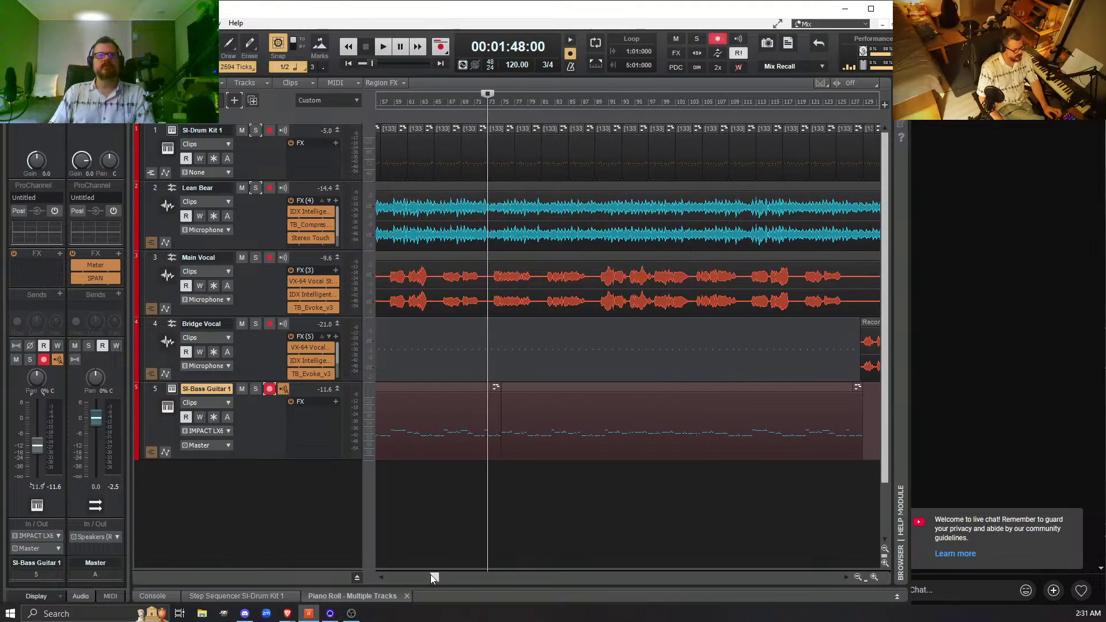
pyautogui.click(633, 390)
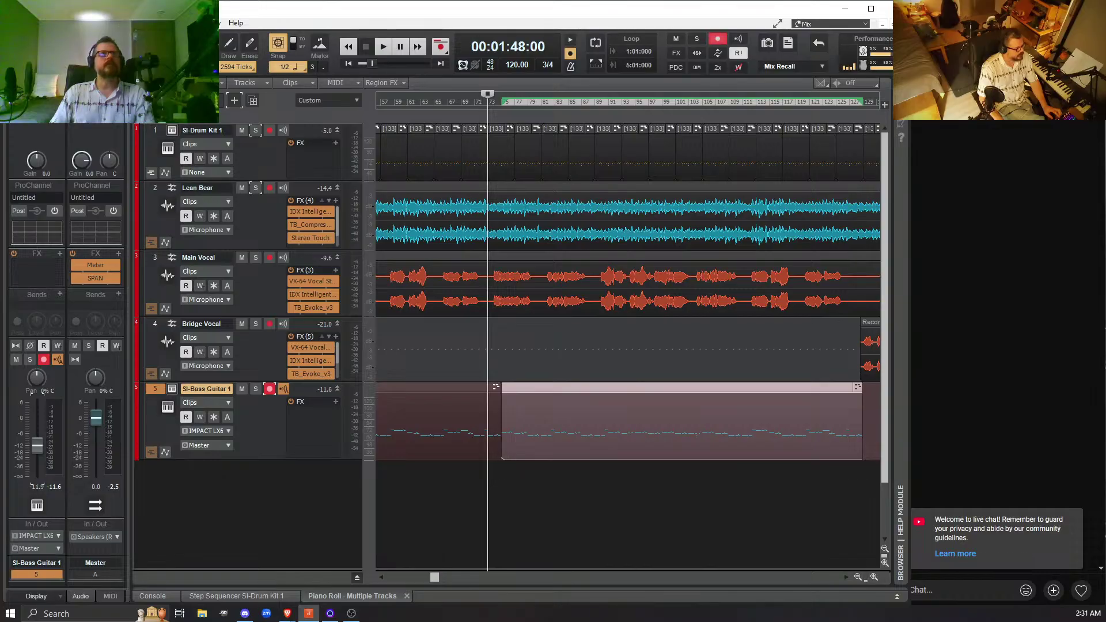
pyautogui.hotkey('alt', 'e')
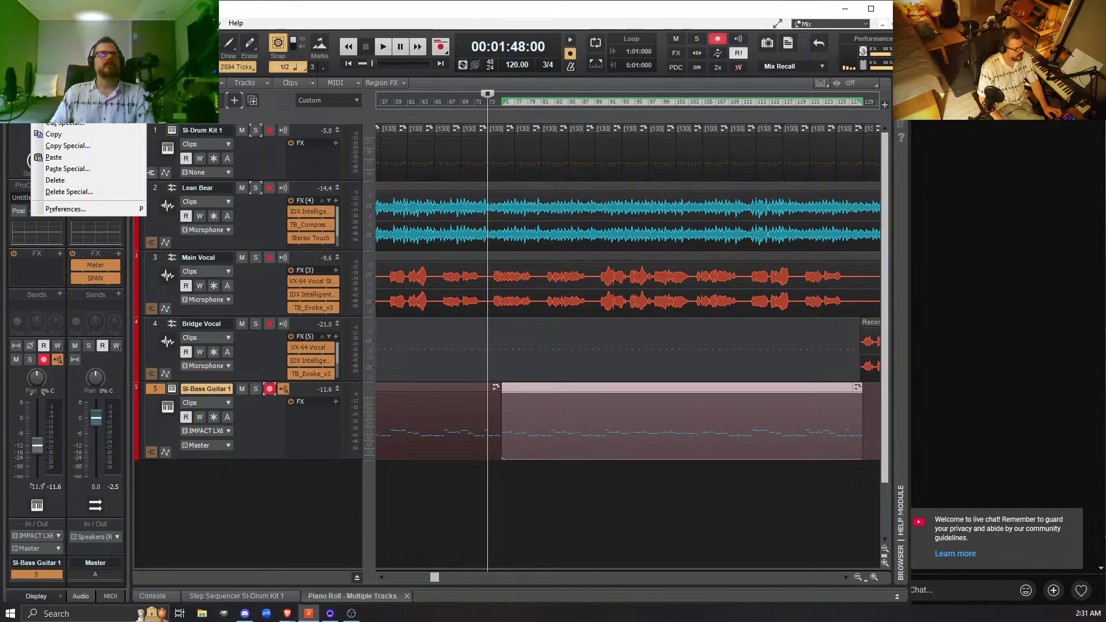
pyautogui.click(347, 23)
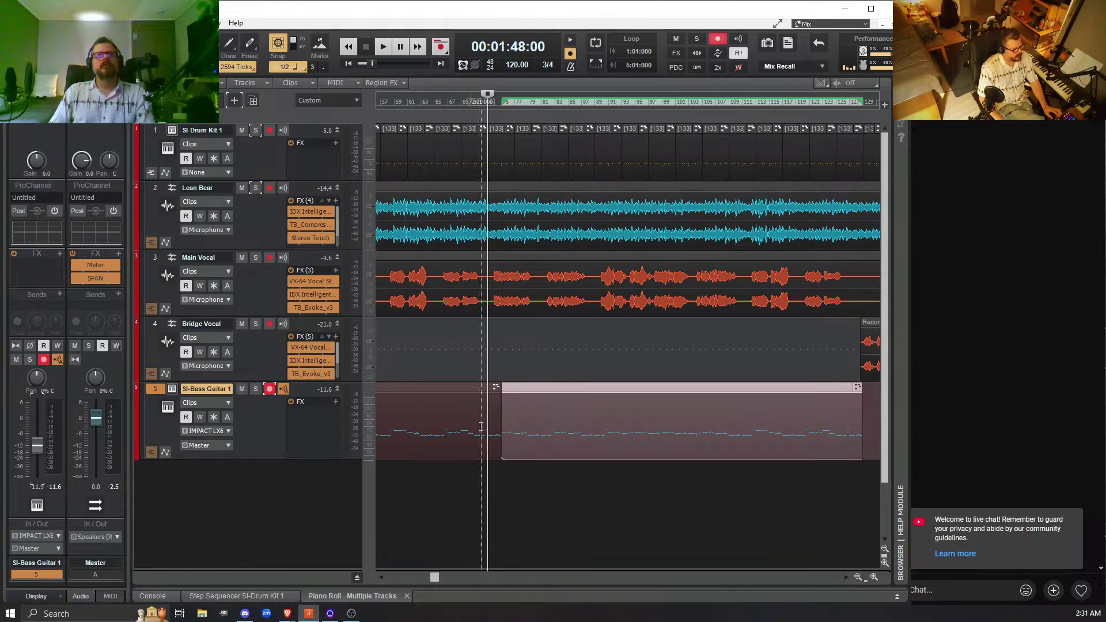
pyautogui.moveTo(430, 575)
pyautogui.mouseDown()
pyautogui.moveTo(474, 578)
pyautogui.moveTo(440, 571)
pyautogui.mouseUp()
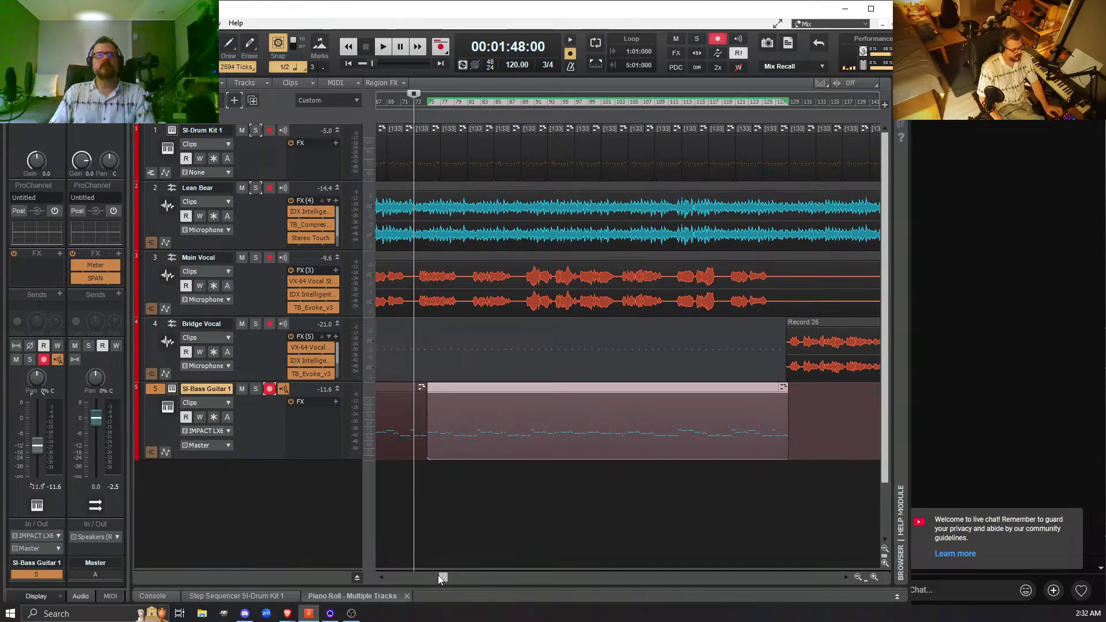
pyautogui.moveTo(439, 574); pyautogui.dragTo(488, 577)
pyautogui.click(559, 422)
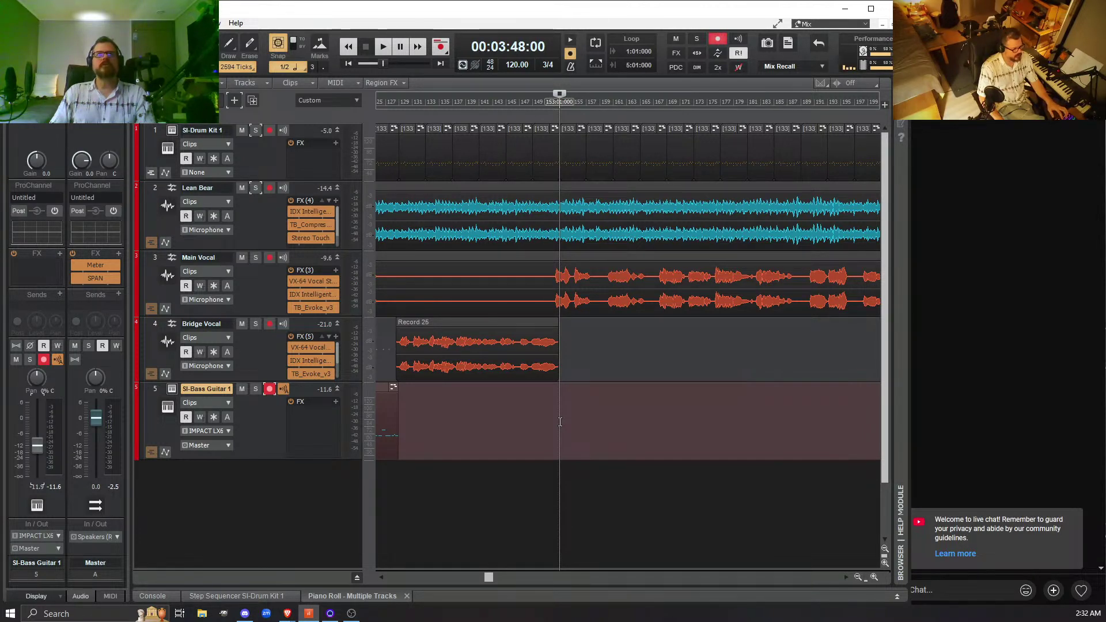
pyautogui.hotkey('ctrl', 'v')
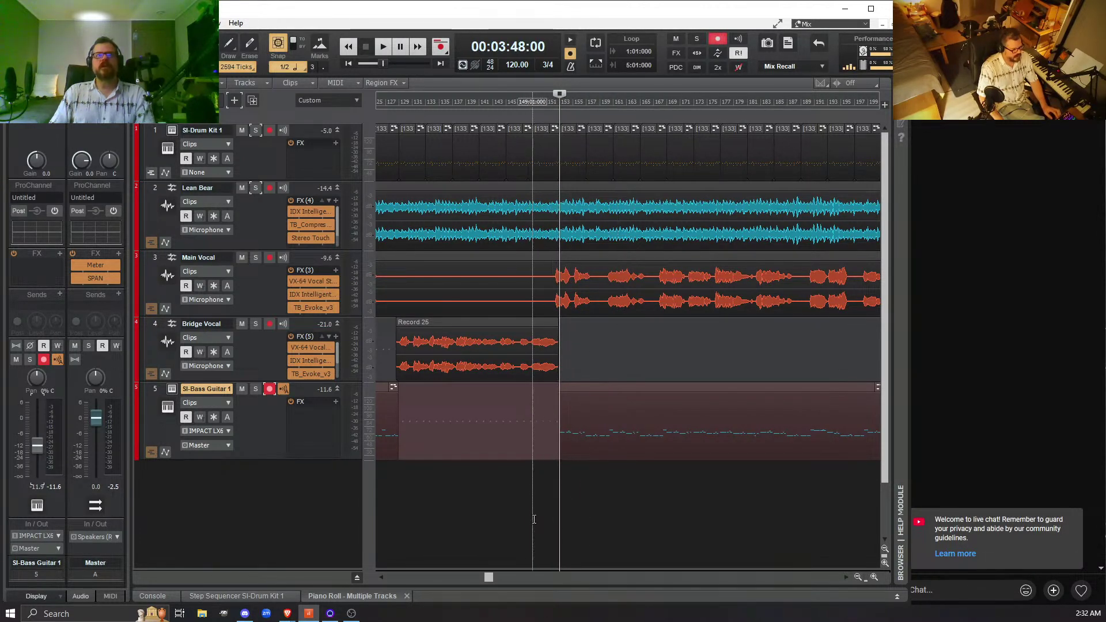
# - Play the transition into the post-bridge bass copy from 00:03:42:00 and check where that clip ends
pyautogui.click(532, 518)
pyautogui.press('space')
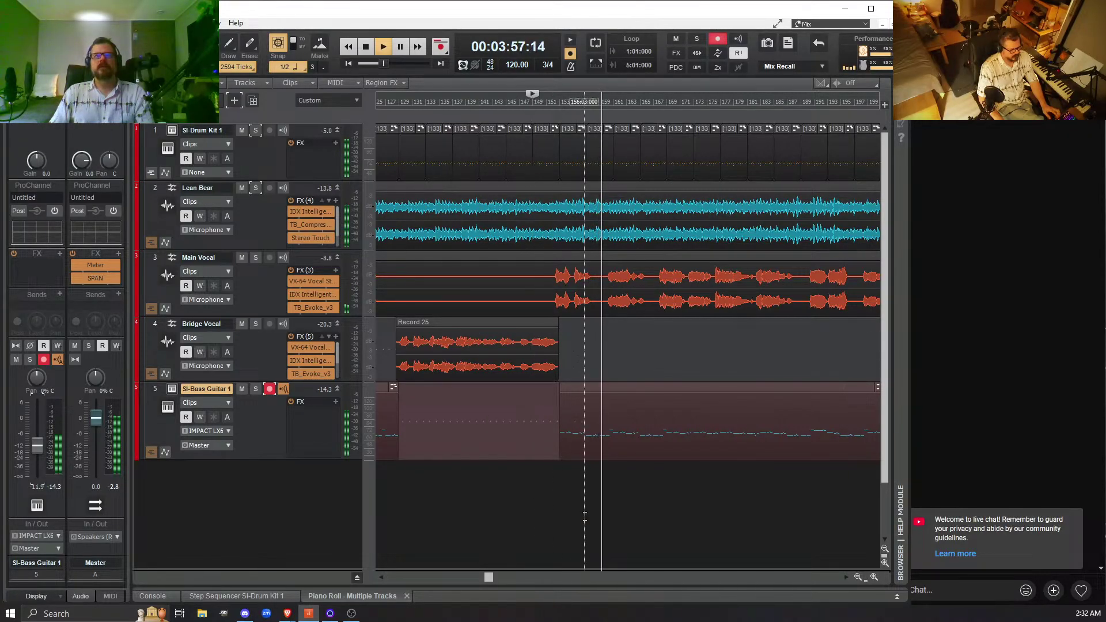
pyautogui.press('space')
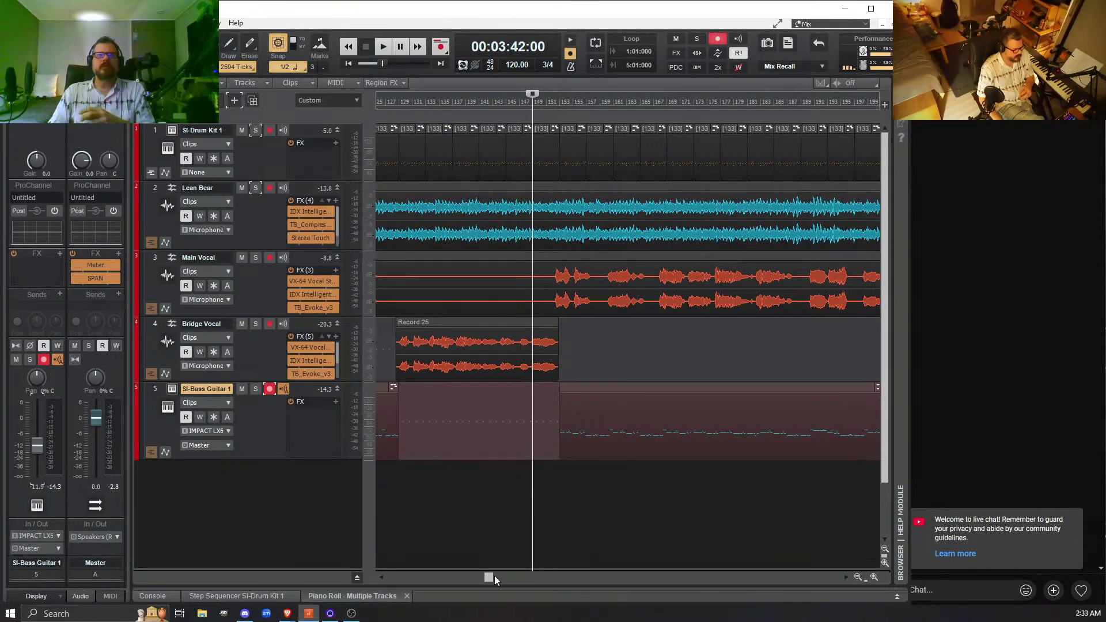
pyautogui.moveTo(491, 577); pyautogui.dragTo(534, 578)
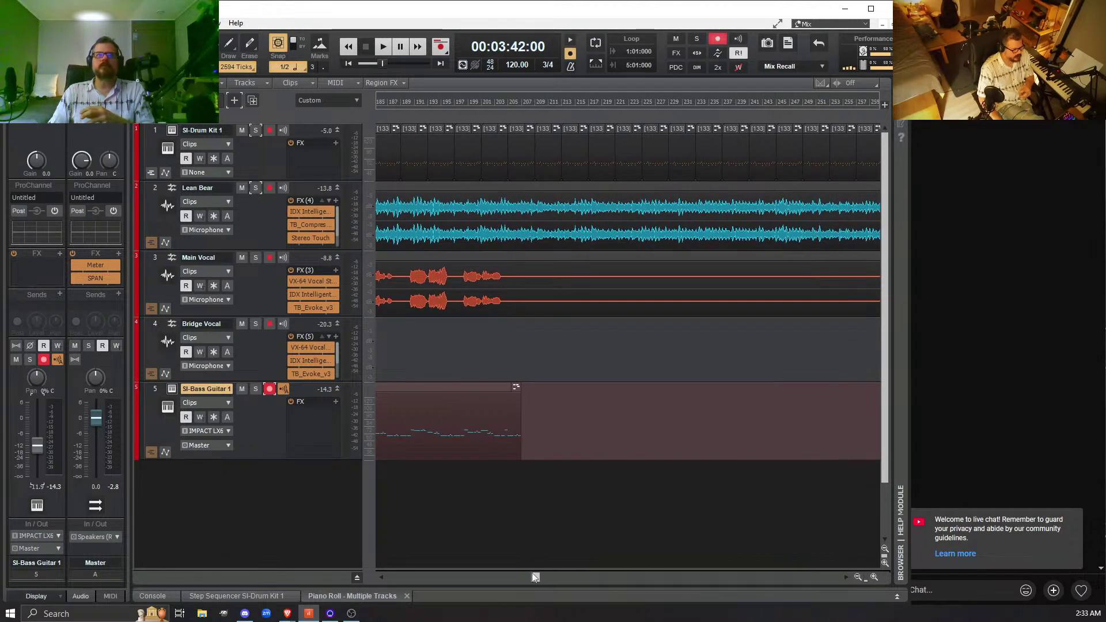
# - Play the end of the last SI-Bass Guitar 1 clip from 00:04:48:00 and pause where the final vocal phrase begins, around 00:04:57:00
pyautogui.click(521, 513)
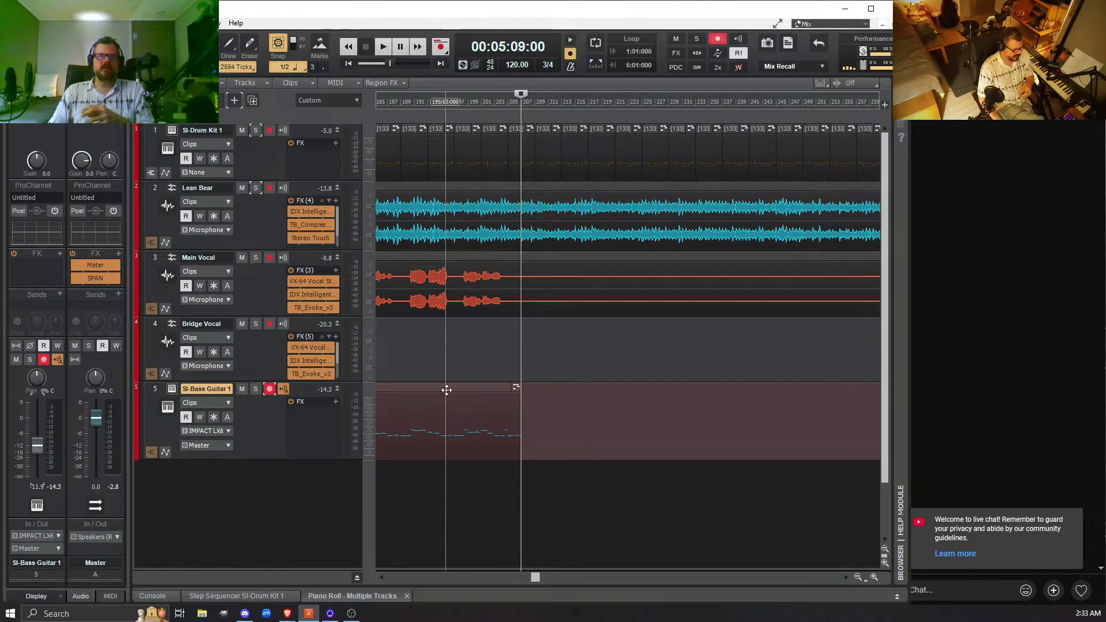
pyautogui.click(446, 390)
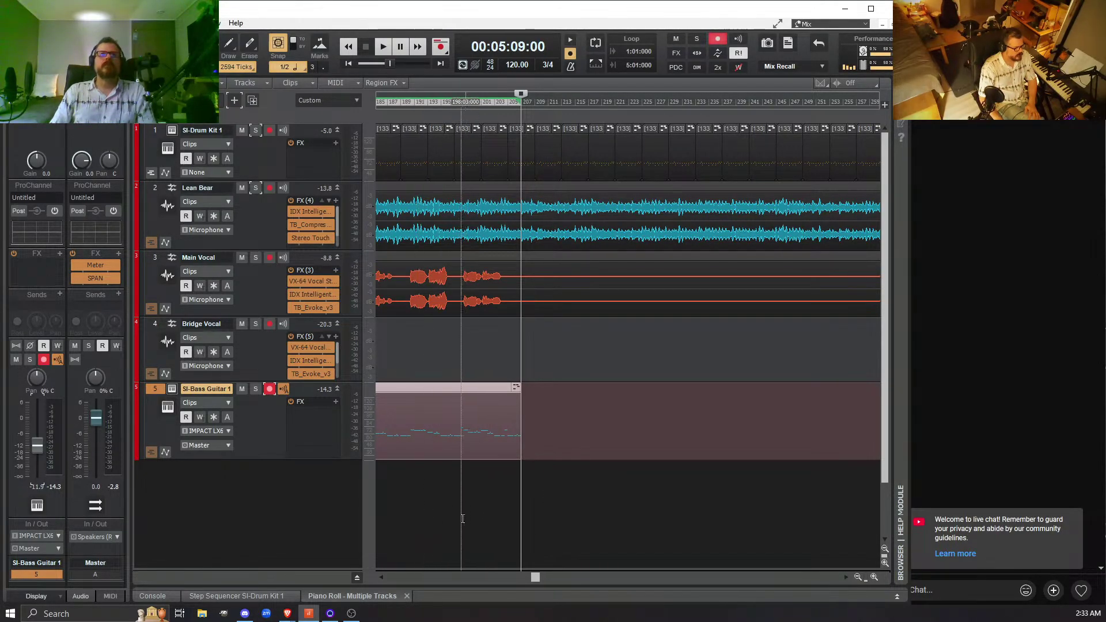
pyautogui.click(427, 450)
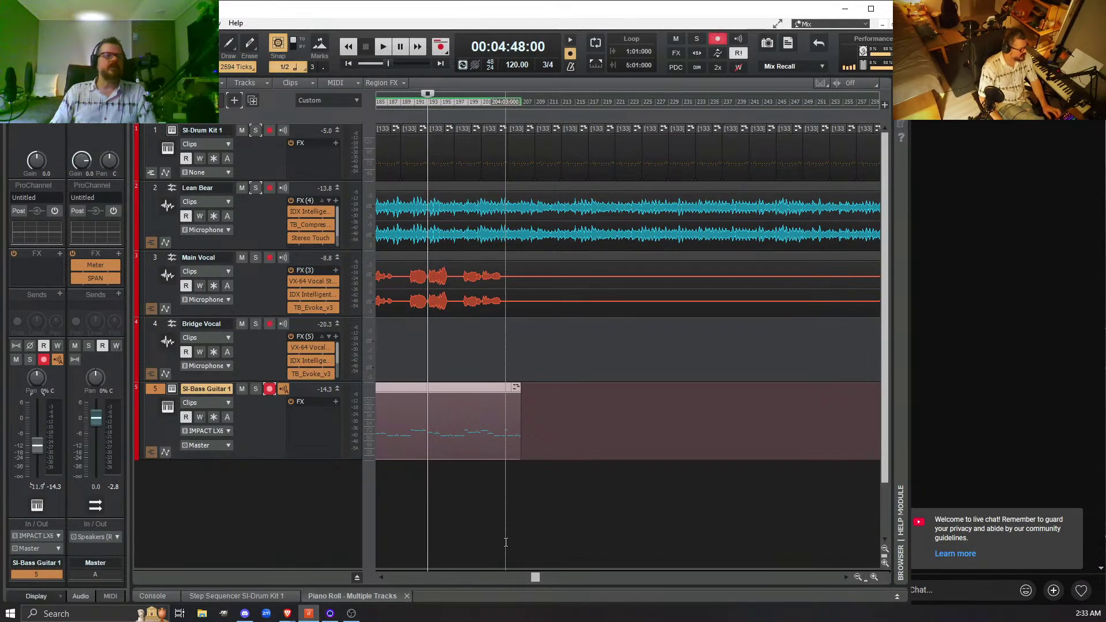
pyautogui.press('space')
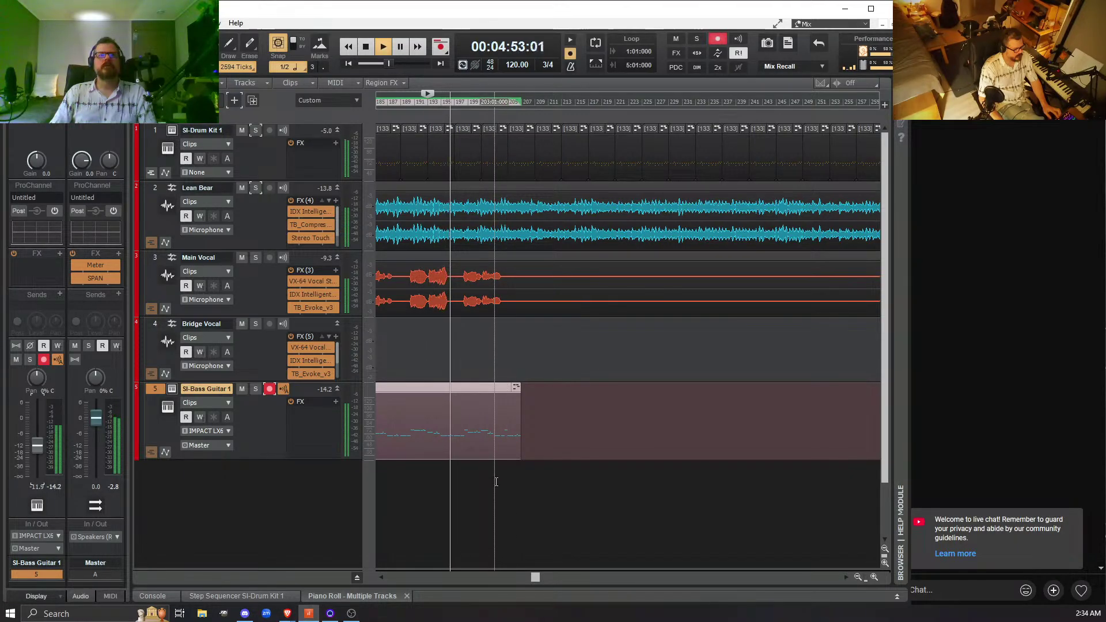
pyautogui.click(382, 47)
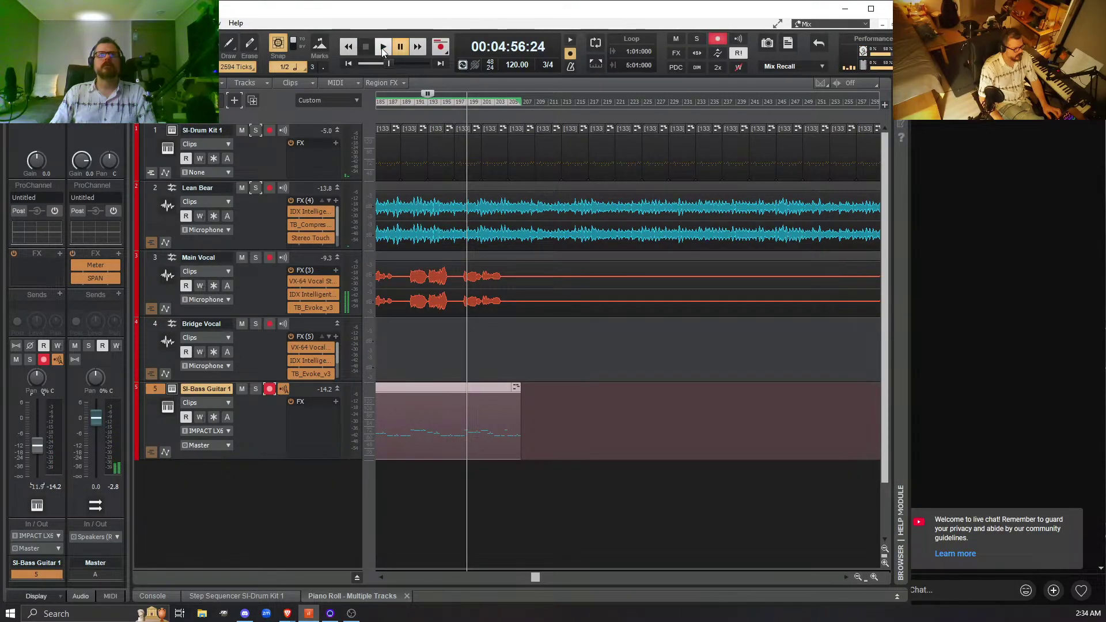
pyautogui.click(381, 48)
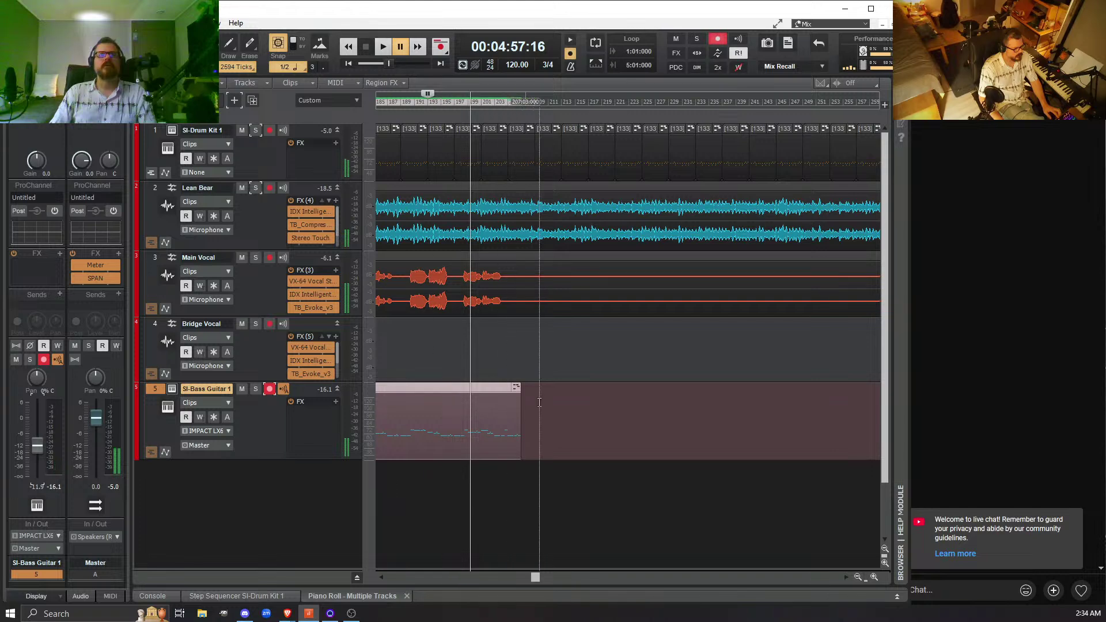
# - Copy the last bass clip's section from its start to 00:04:57:00 and paste it at 00:05:09:00, directly after that clip
pyautogui.click(467, 441)
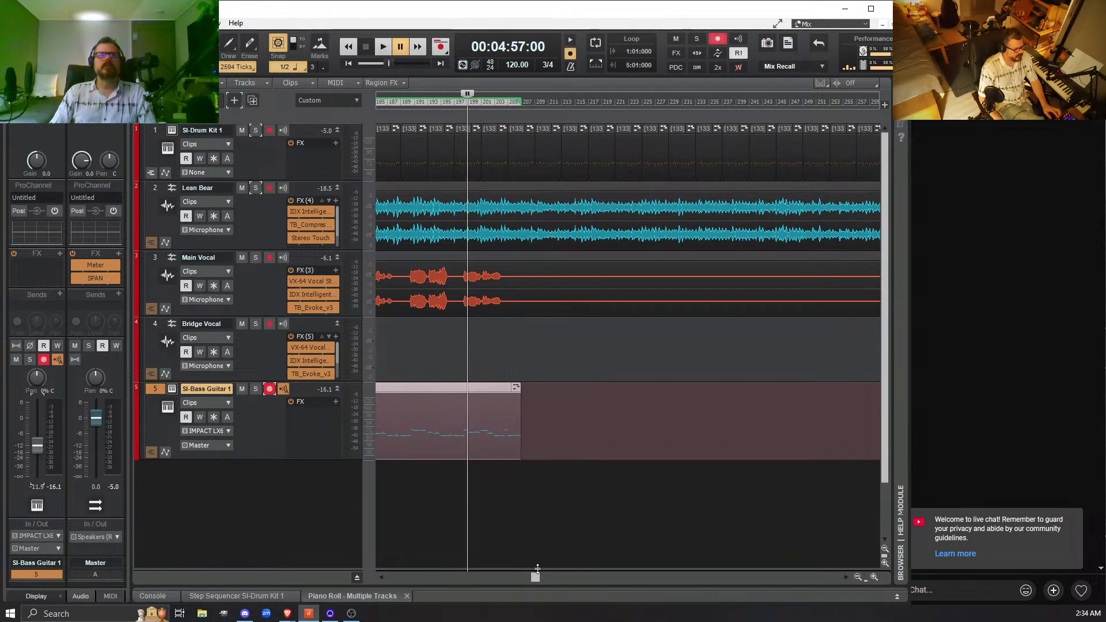
pyautogui.moveTo(534, 578); pyautogui.dragTo(505, 577)
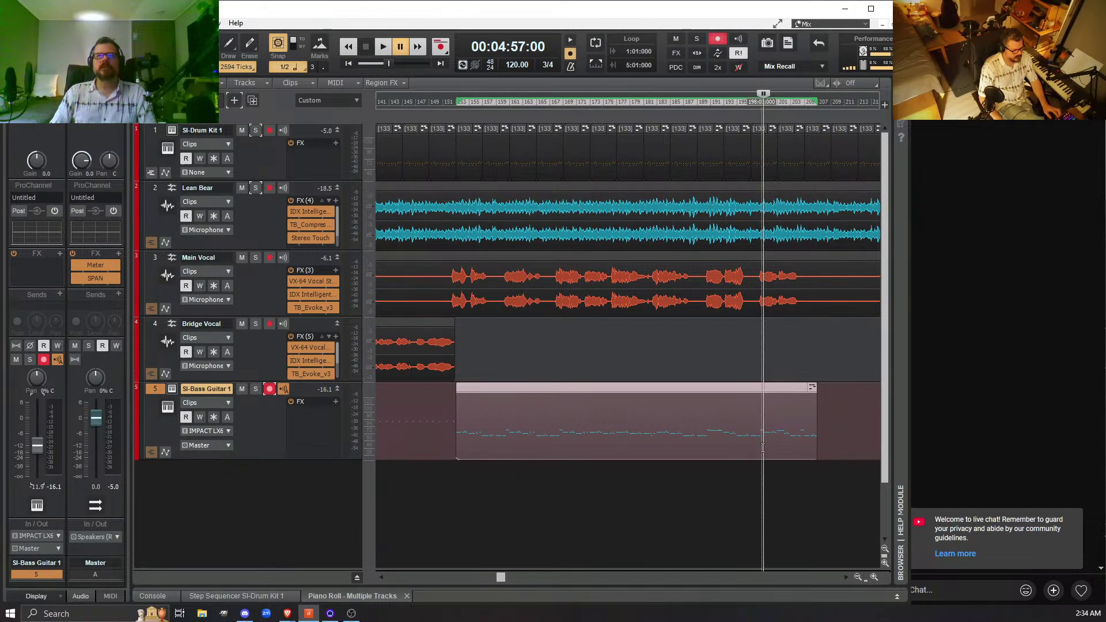
pyautogui.moveTo(764, 447); pyautogui.dragTo(455, 457)
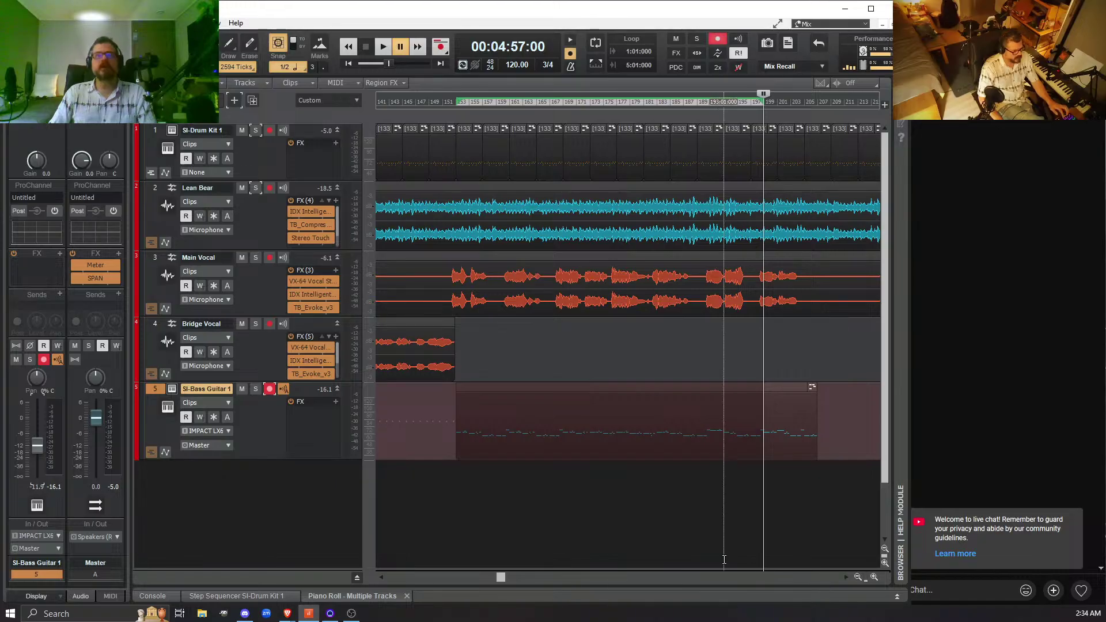
pyautogui.click(818, 492)
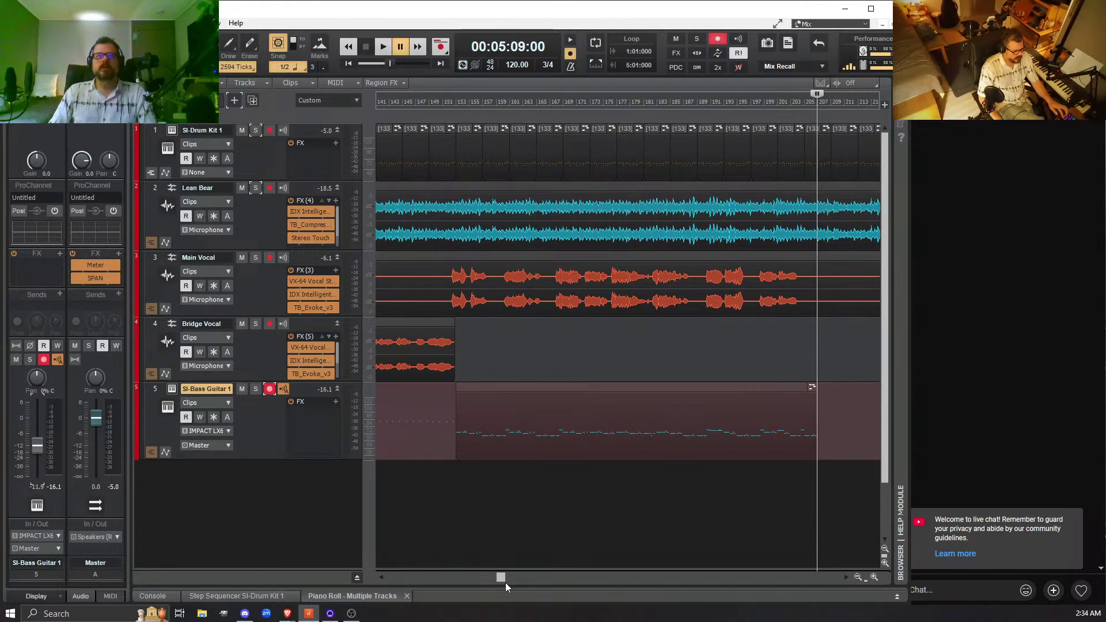
pyautogui.moveTo(499, 575); pyautogui.dragTo(521, 574)
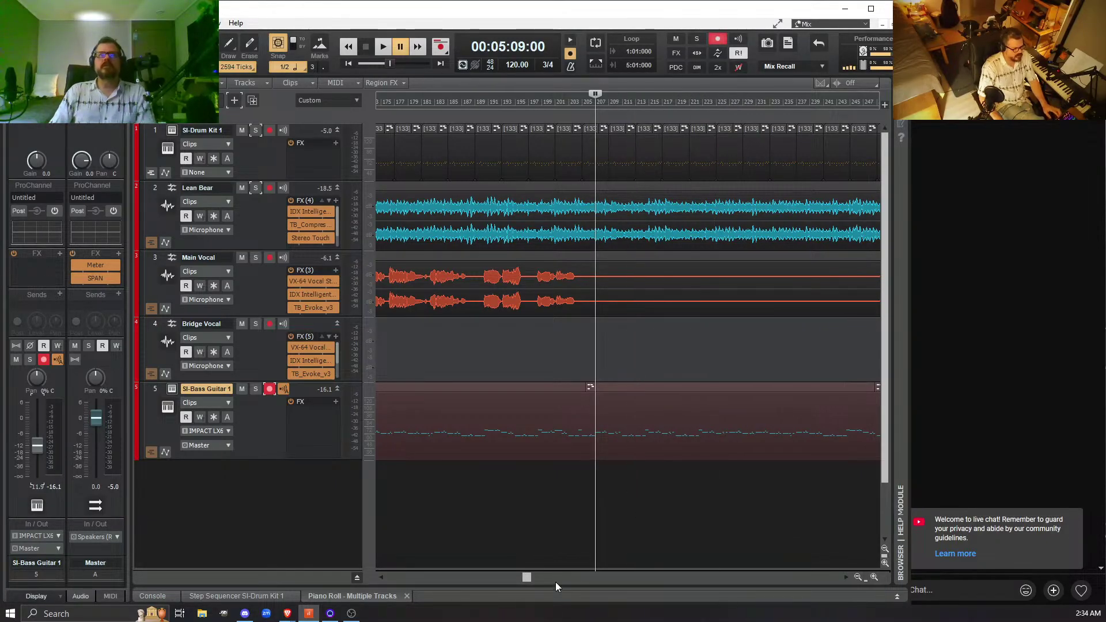
# - Play the pasted bass section from 00:05:04:00 through to its end
pyautogui.moveTo(524, 580); pyautogui.dragTo(531, 579)
pyautogui.press('space')
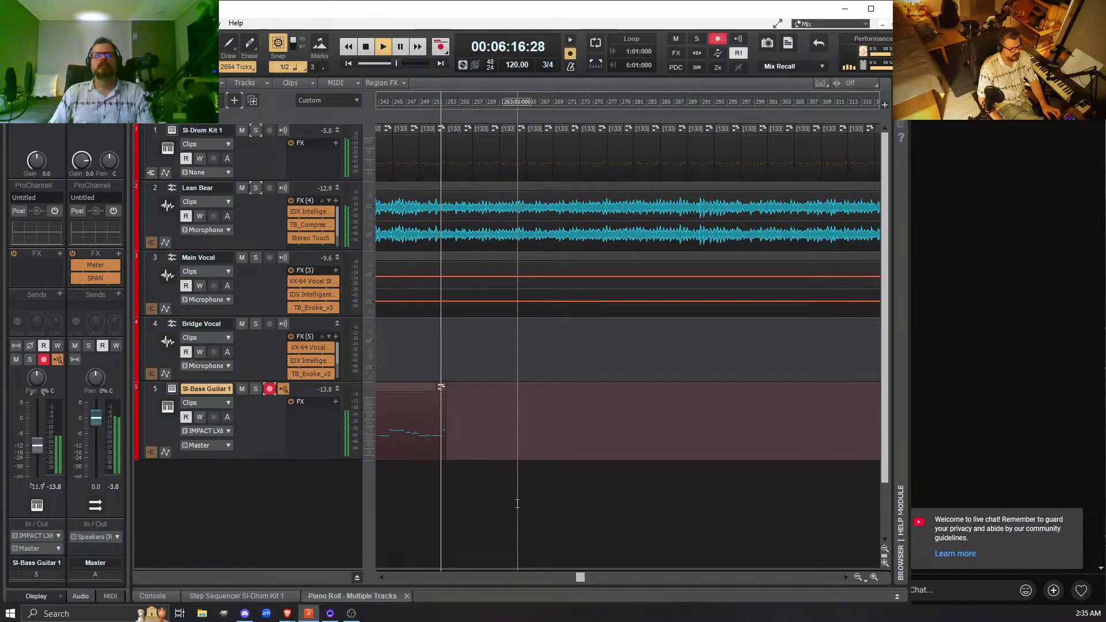
pyautogui.press('space')
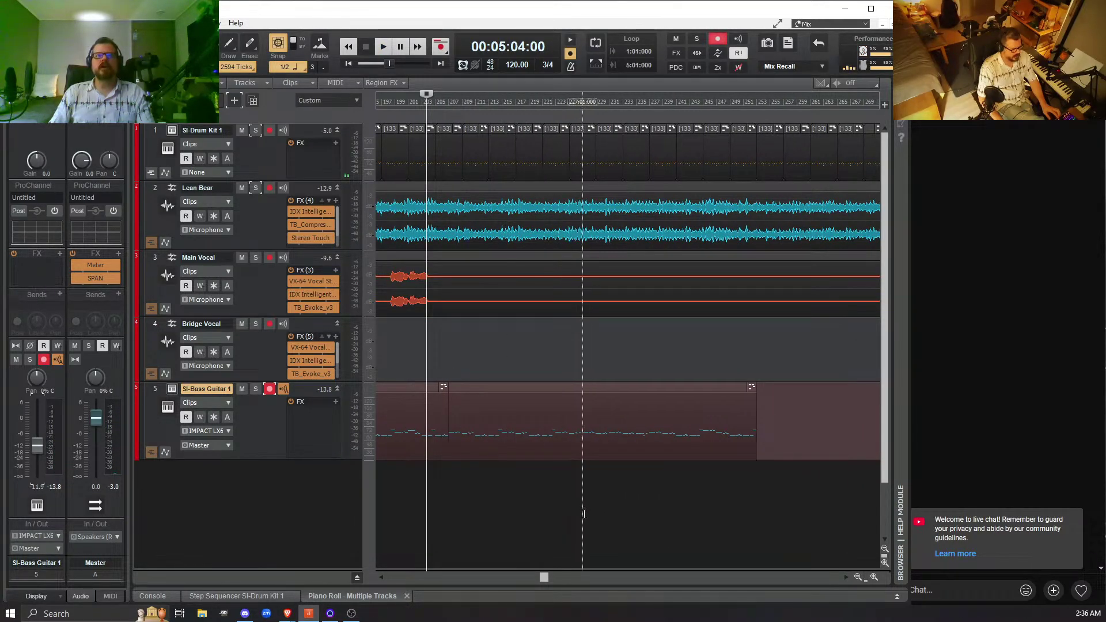
# - Duplicate the bass clip starting at 00:05:09:00 three times end to end, filling the SI-Bass Guitar 1 track up to 00:09:45:00
pyautogui.click(570, 390)
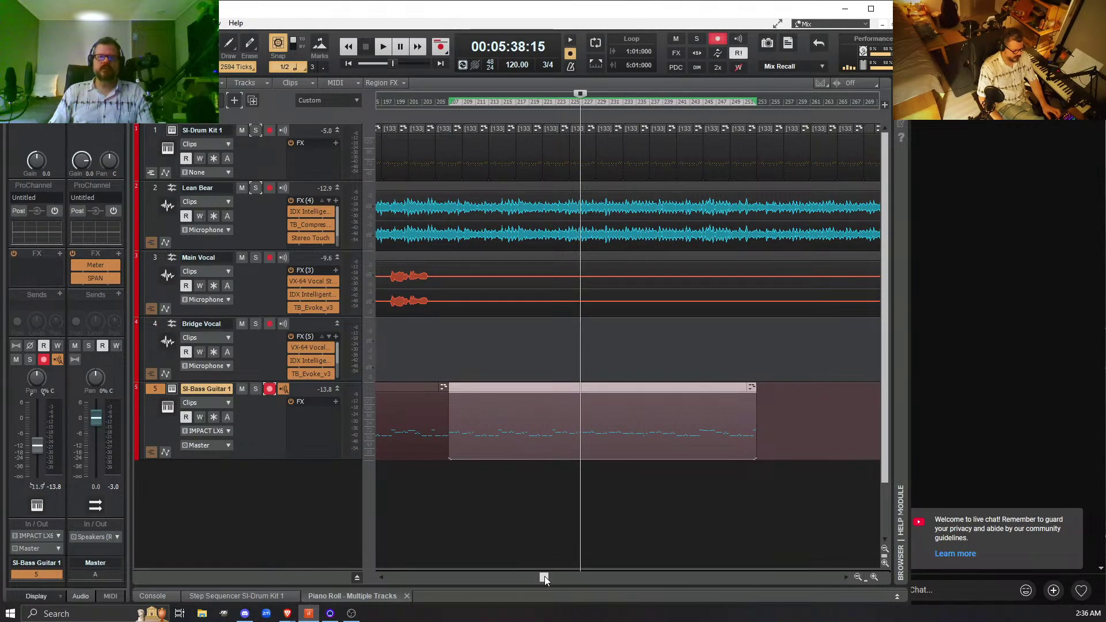
pyautogui.moveTo(545, 577); pyautogui.dragTo(548, 577)
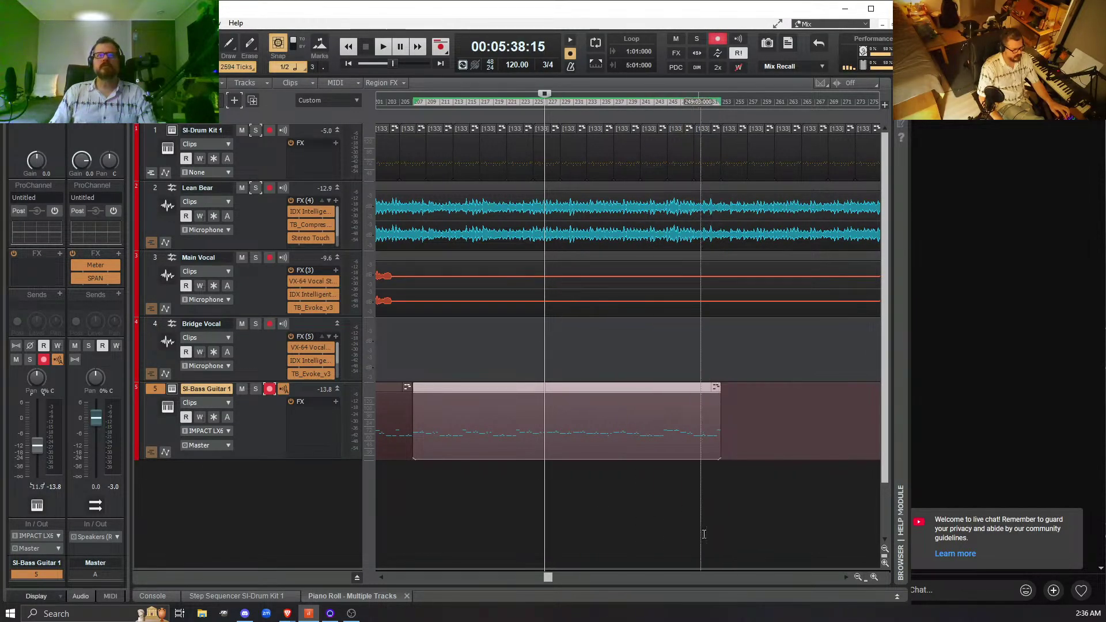
pyautogui.click(857, 577)
pyautogui.click(856, 577)
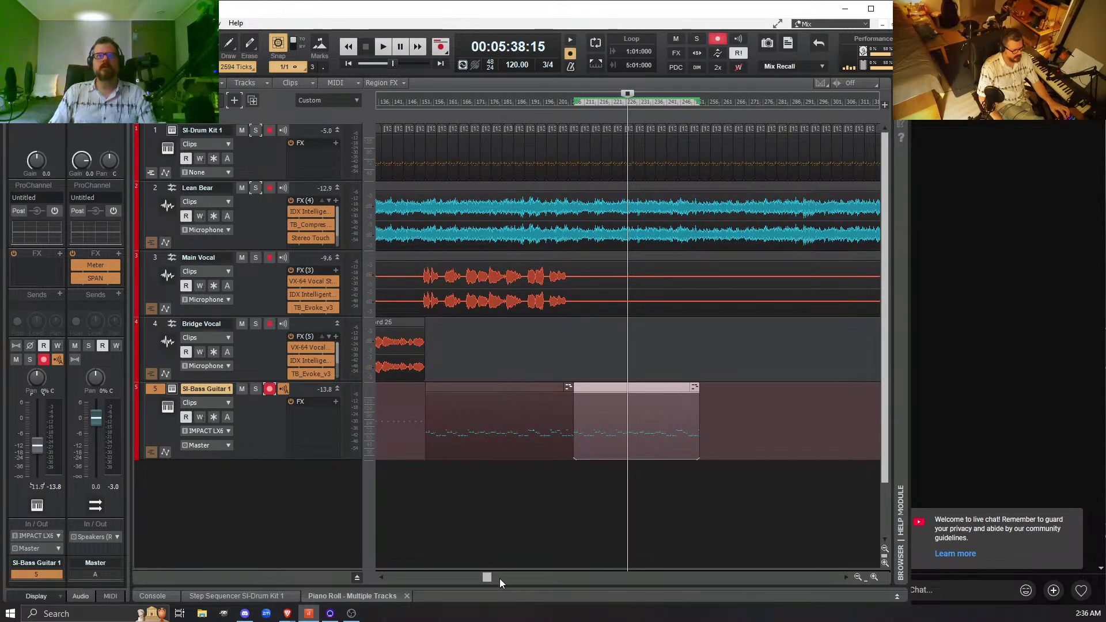
pyautogui.moveTo(487, 577); pyautogui.dragTo(530, 577)
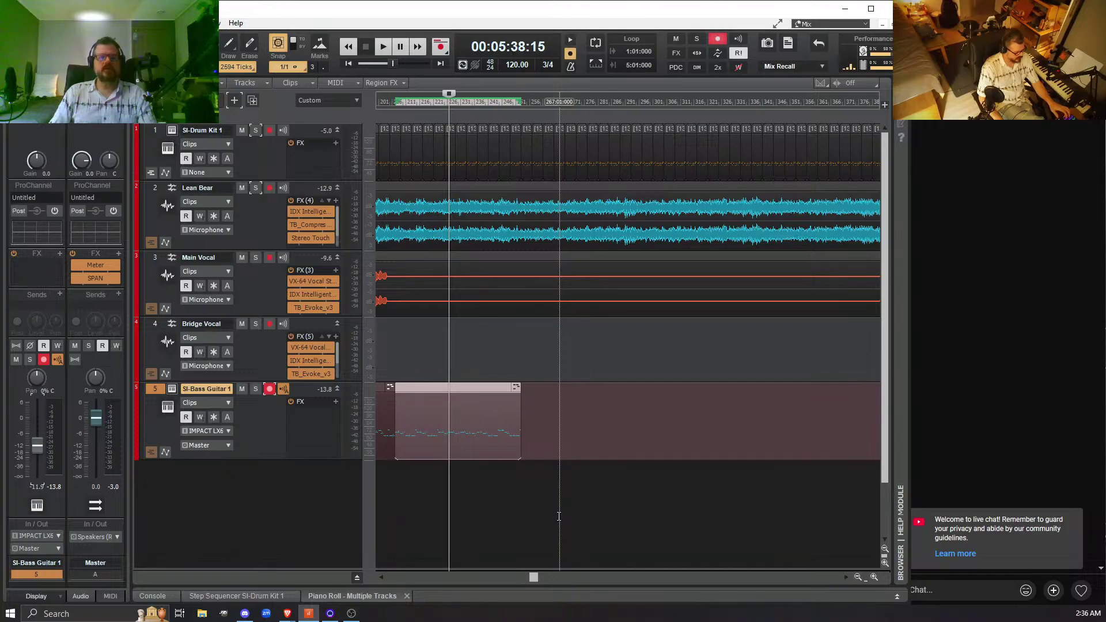
pyautogui.hotkey('ctrl', 'd')
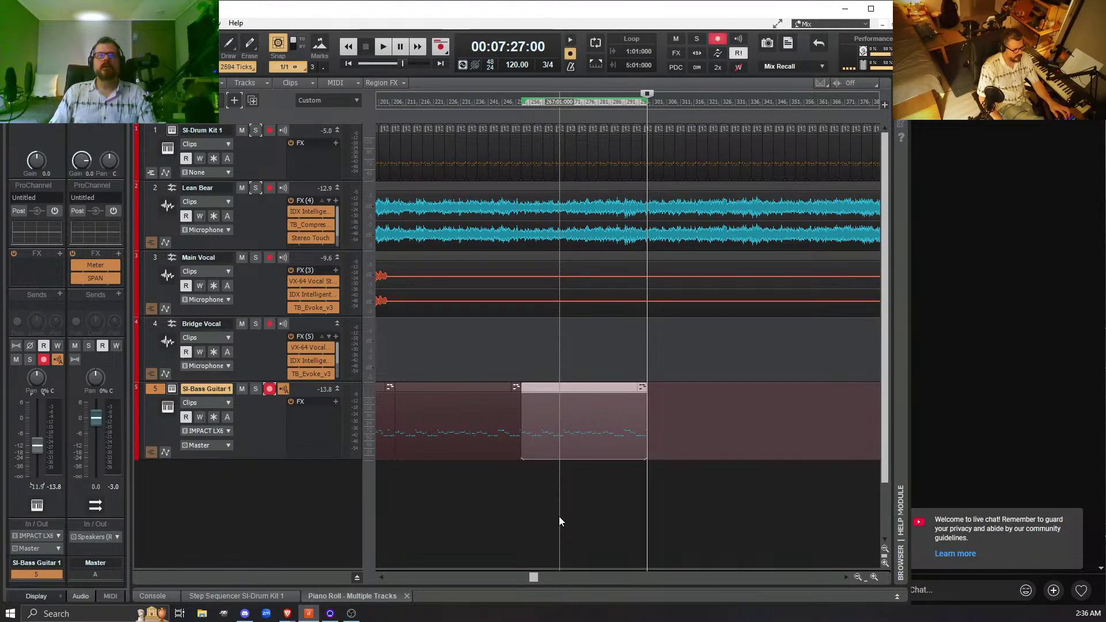
pyautogui.hotkey('ctrl', 'd')
pyautogui.hotkey('ctrl', 'd')
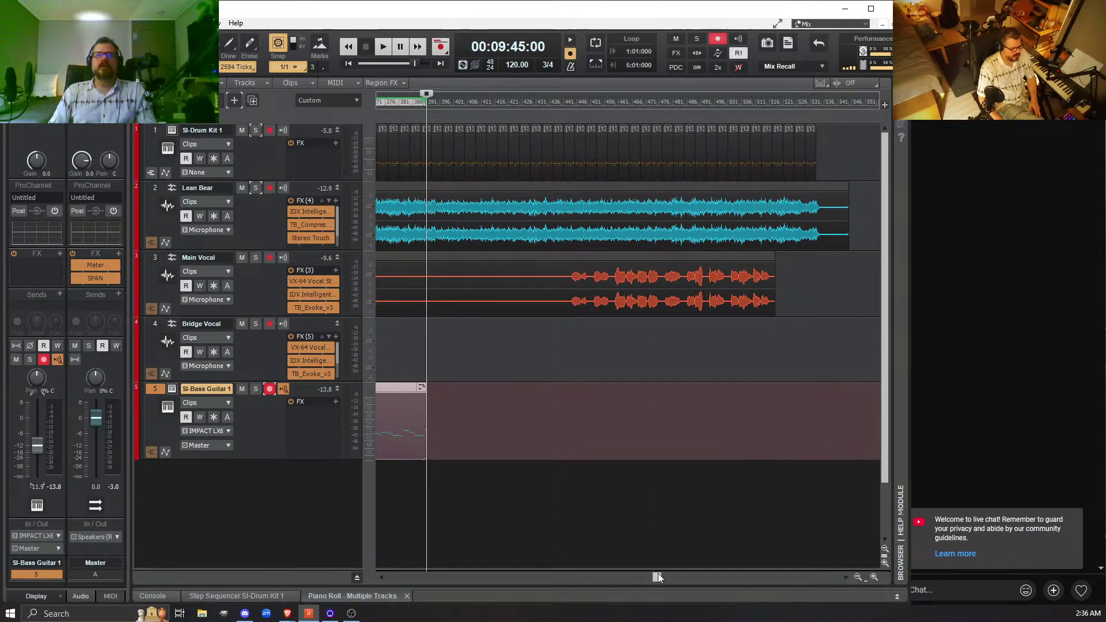
# - Play across each of the three joins between the duplicated bass clips, ending with the one after 00:08:33:00
pyautogui.moveTo(659, 577); pyautogui.dragTo(527, 589)
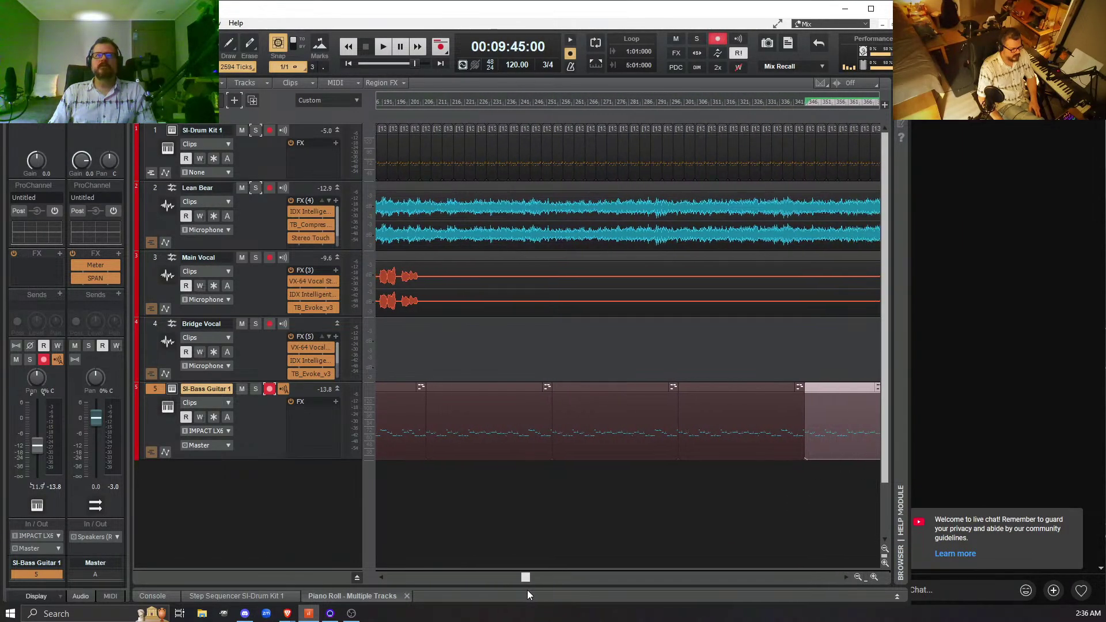
pyautogui.click(546, 514)
pyautogui.press('space')
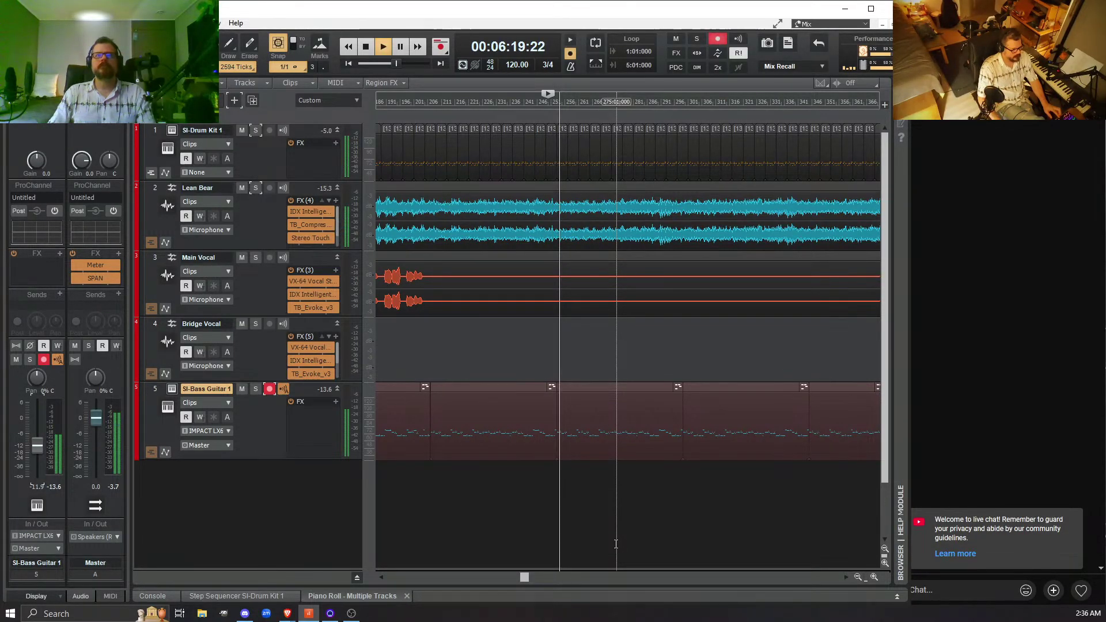
pyautogui.click(676, 550)
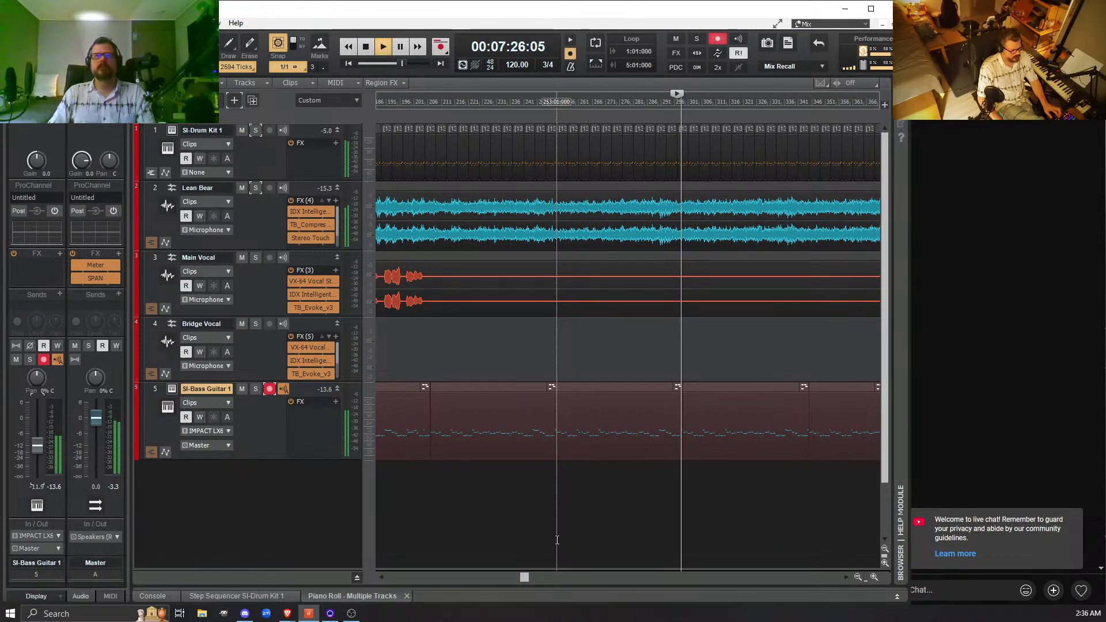
pyautogui.click(802, 534)
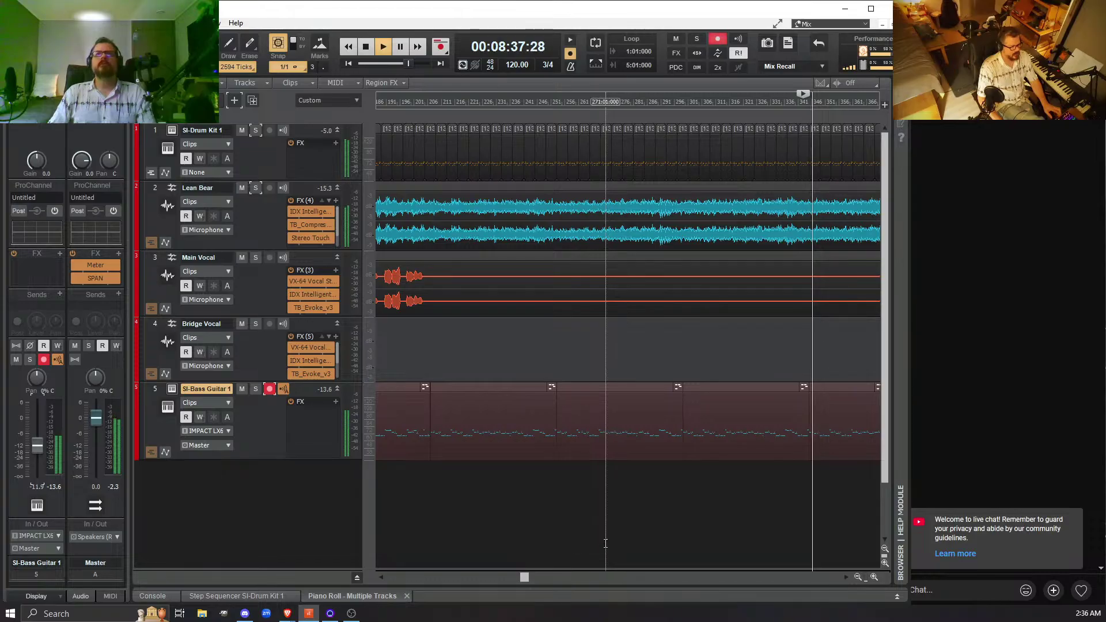
pyautogui.press('space')
# - Copy the full bass clip that follows the Bridge Vocal clip and paste it at 00:09:45:00, after the last duplicate
pyautogui.moveTo(524, 578); pyautogui.dragTo(476, 579)
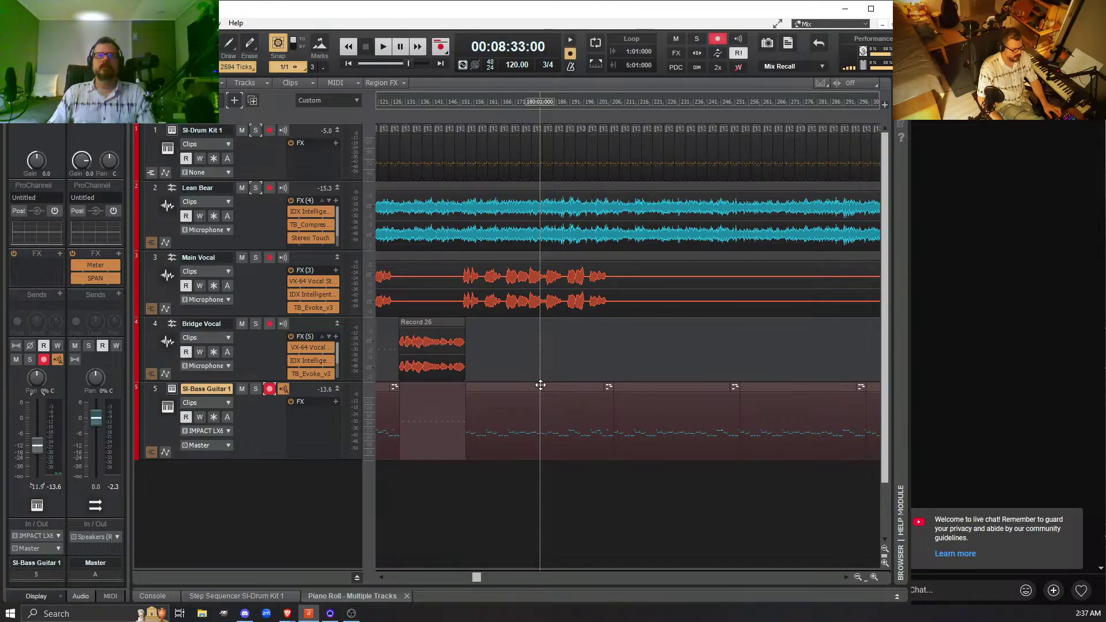
pyautogui.click(540, 385)
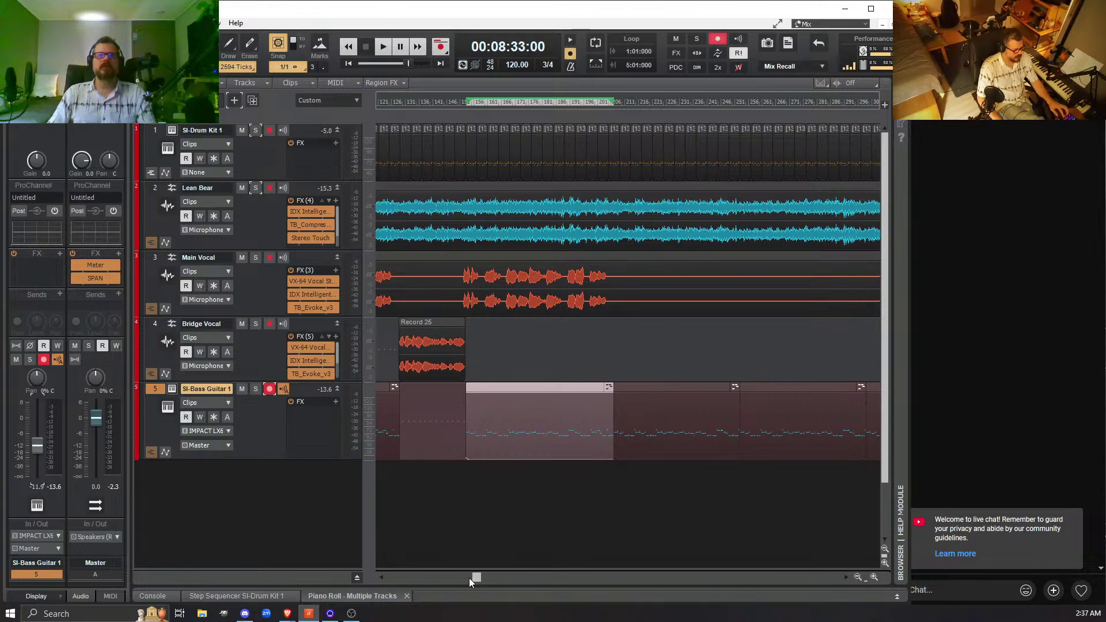
pyautogui.moveTo(474, 578); pyautogui.dragTo(607, 558)
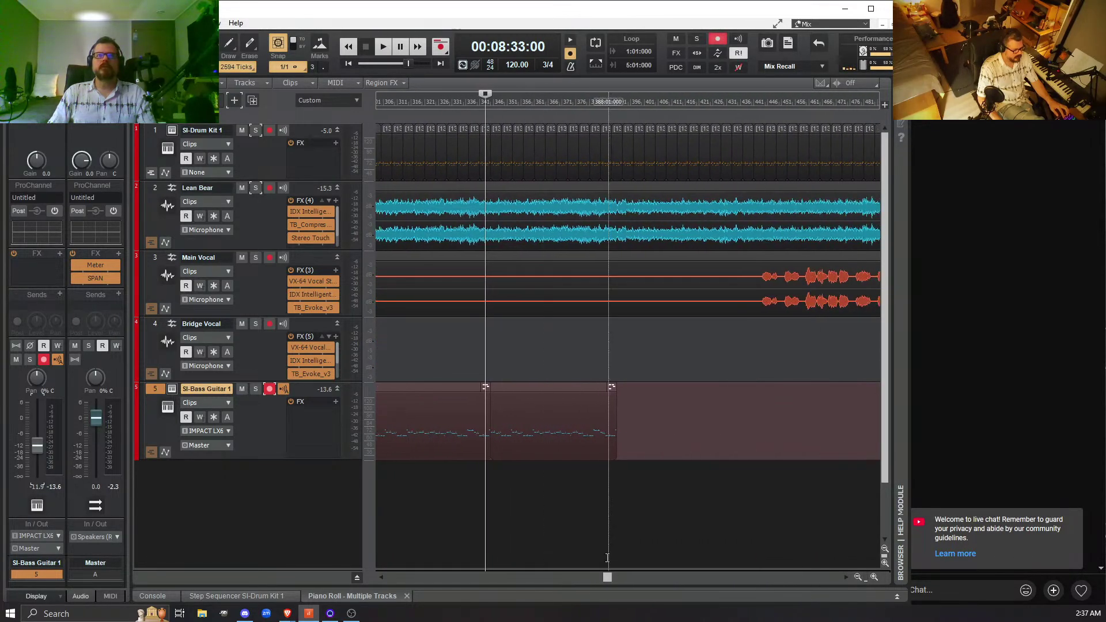
pyautogui.click(616, 503)
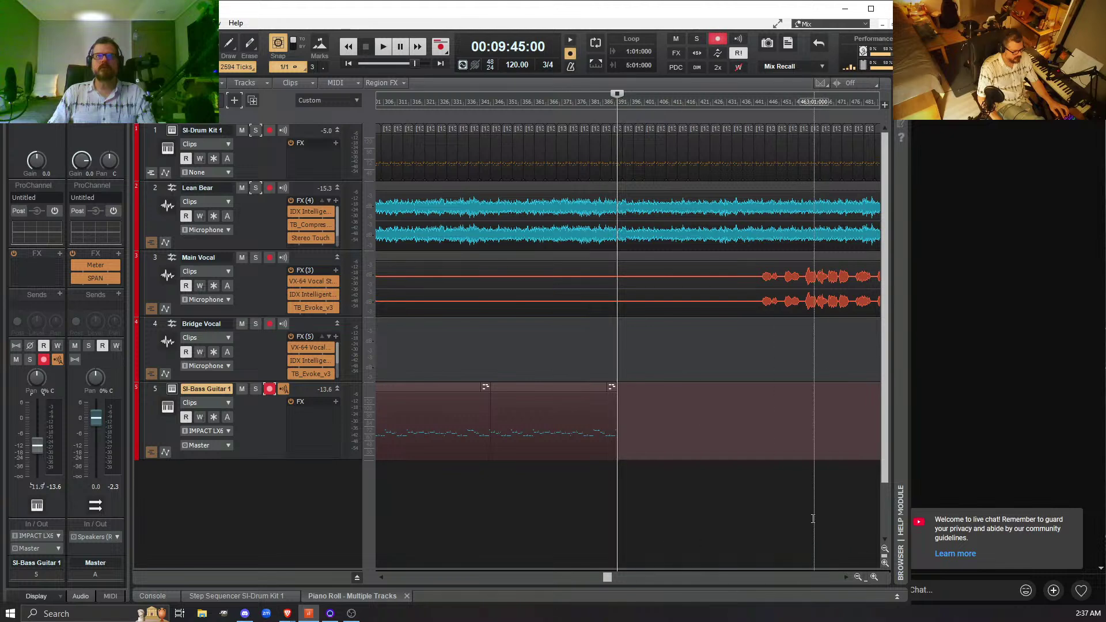
pyautogui.hotkey('ctrl', 'v')
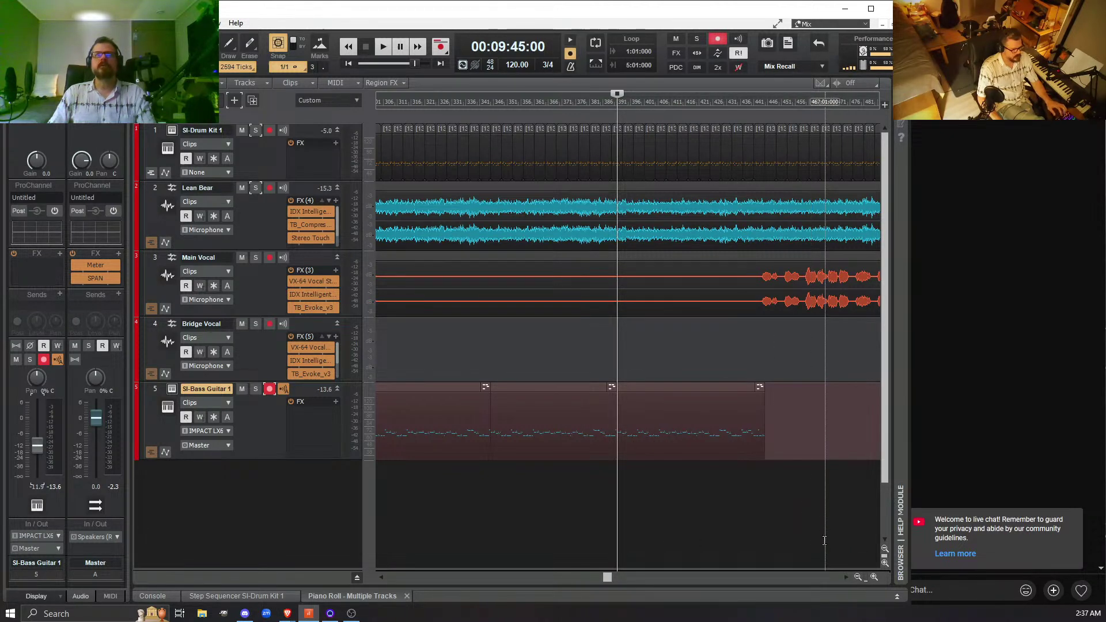
# - Play the end of the newly pasted bass clip from 00:10:46:15 up to the Main Vocal's re-entry
pyautogui.click(729, 510)
pyautogui.press('space')
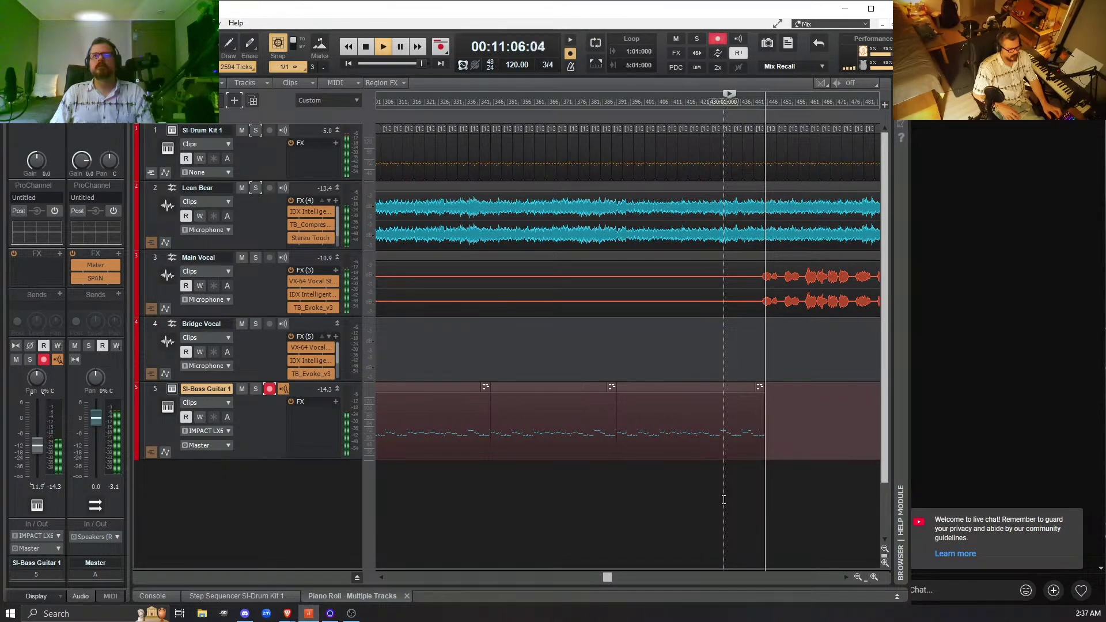
pyautogui.press('space')
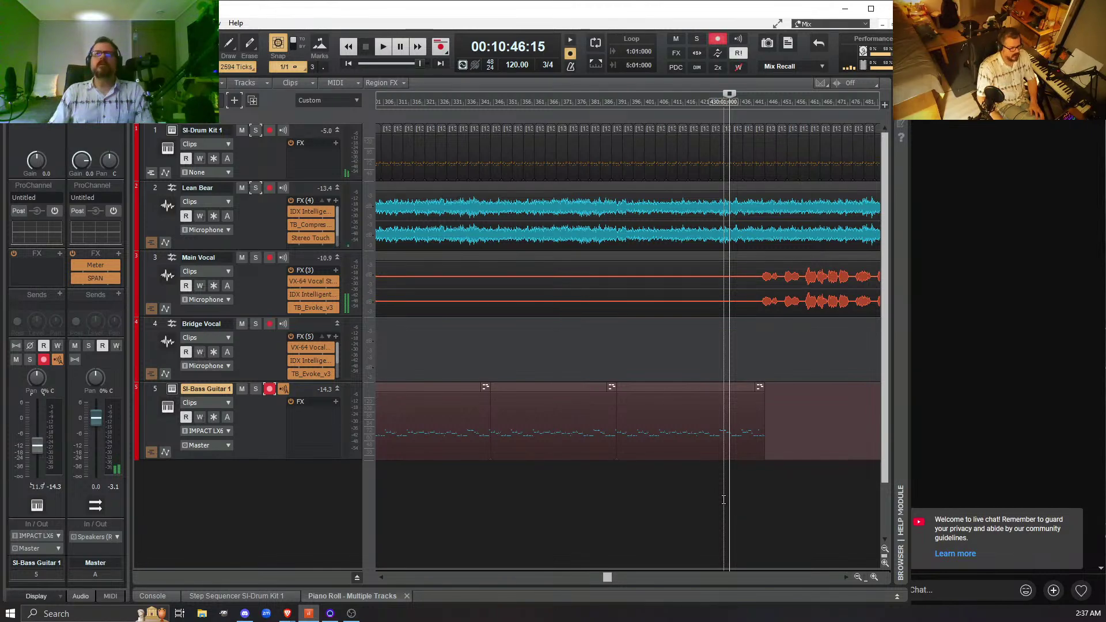
# - Duplicate the last bass clip directly after itself, under the final Main Vocal section
pyautogui.moveTo(606, 576); pyautogui.dragTo(658, 576)
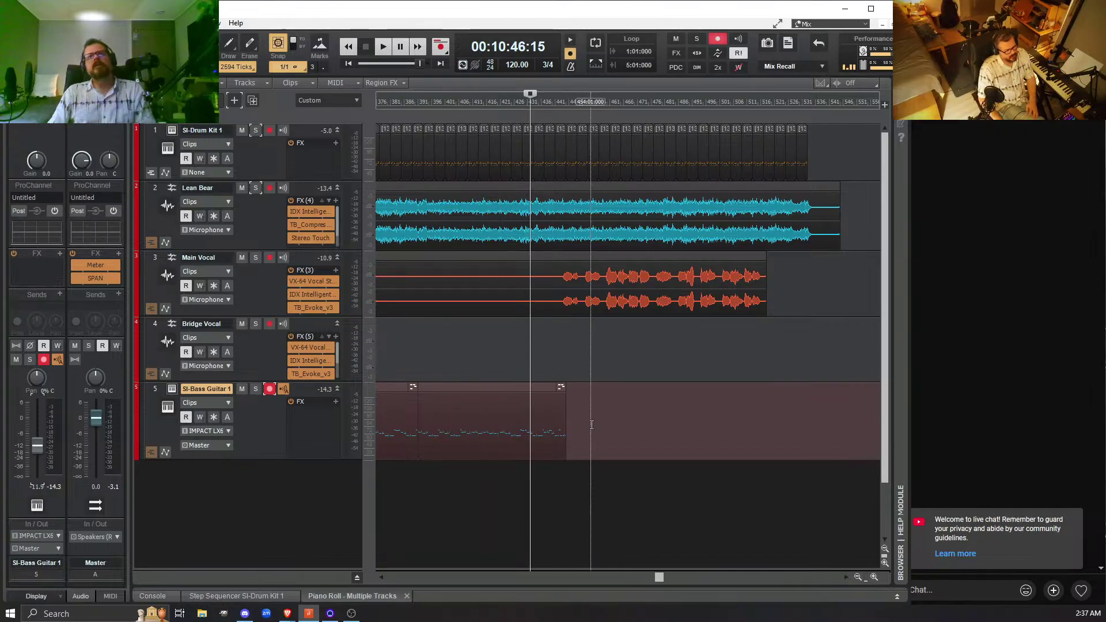
pyautogui.click(501, 386)
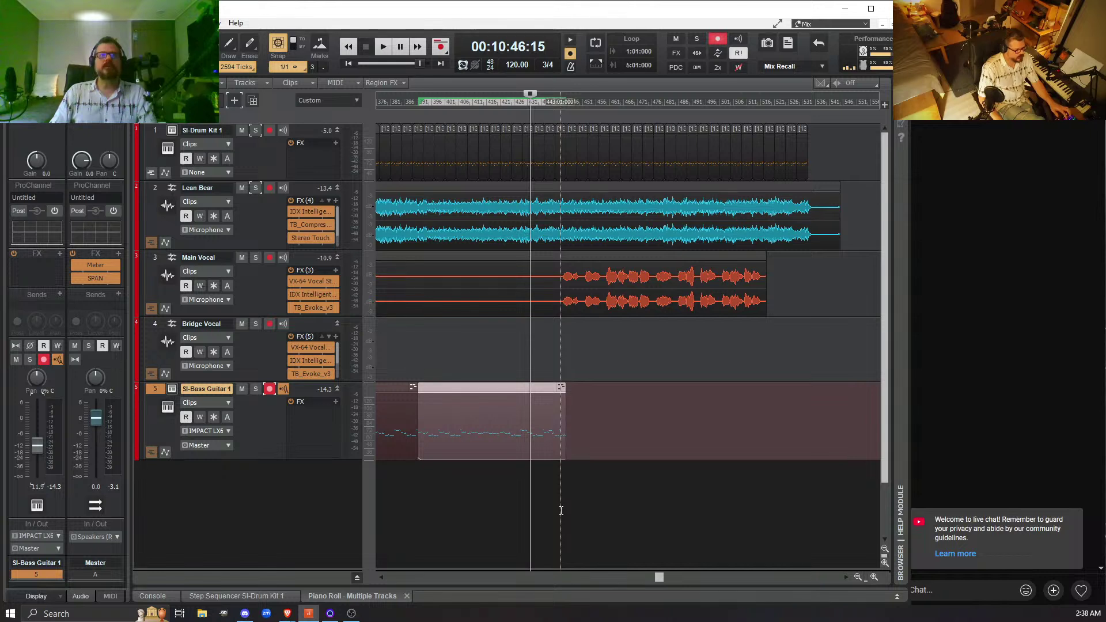
pyautogui.hotkey('ctrl', 'd')
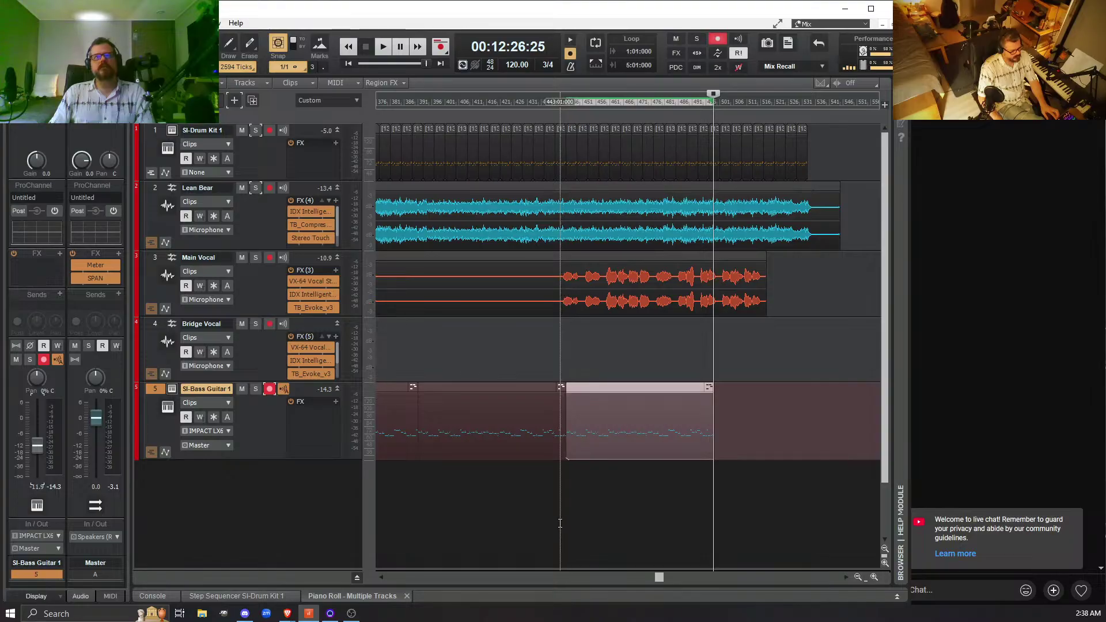
# - Play across the join between the last two bass clips, starting at 00:11:00:00
pyautogui.click(563, 517)
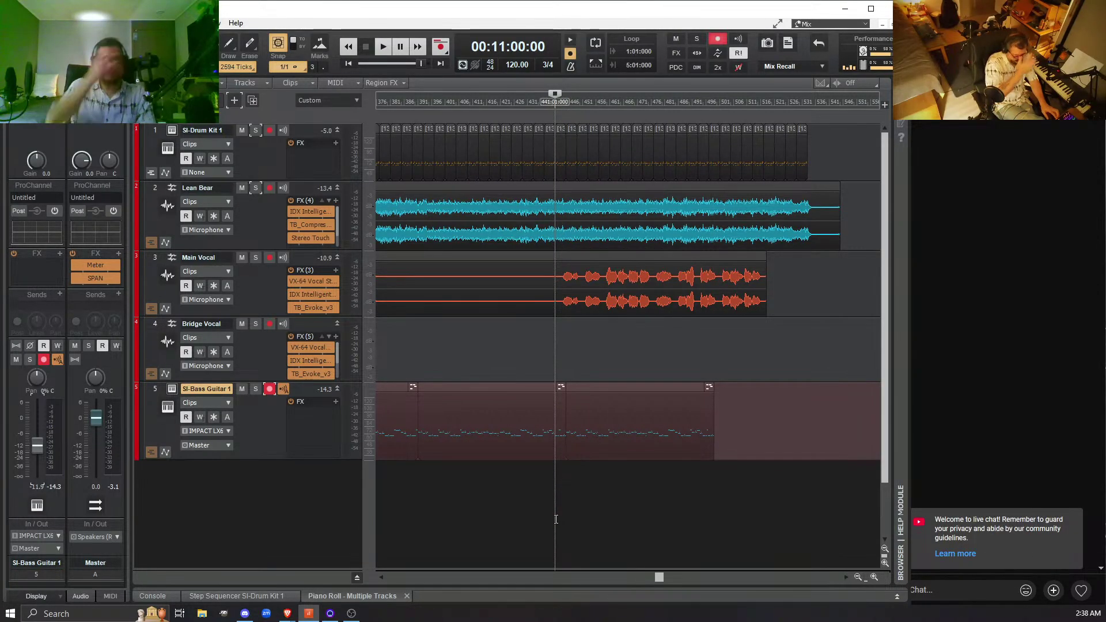
pyautogui.press('space')
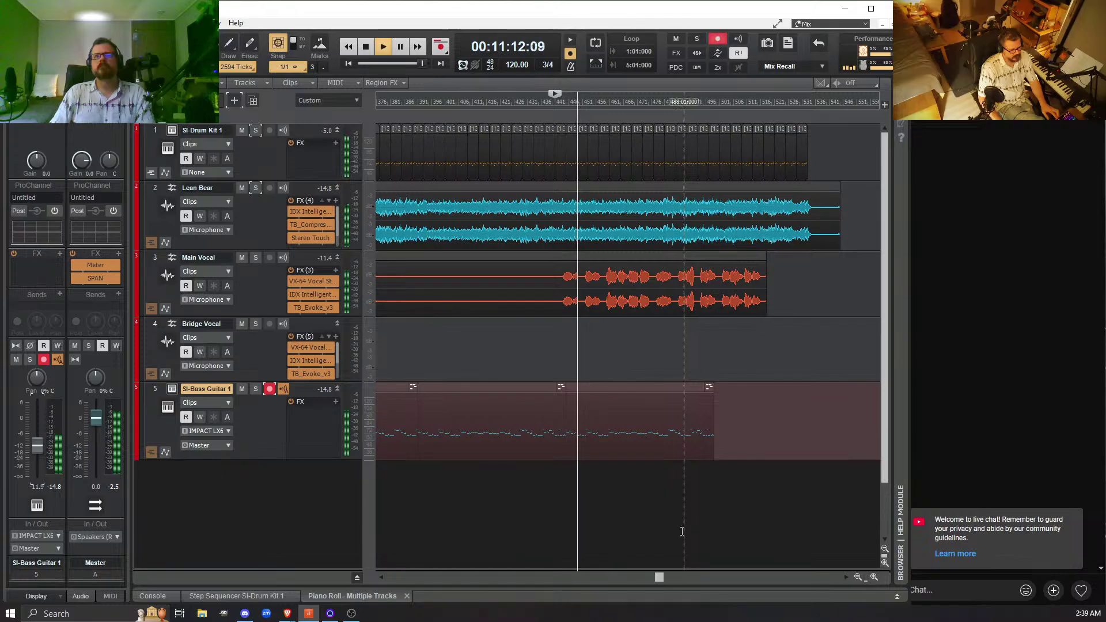
pyautogui.press('space')
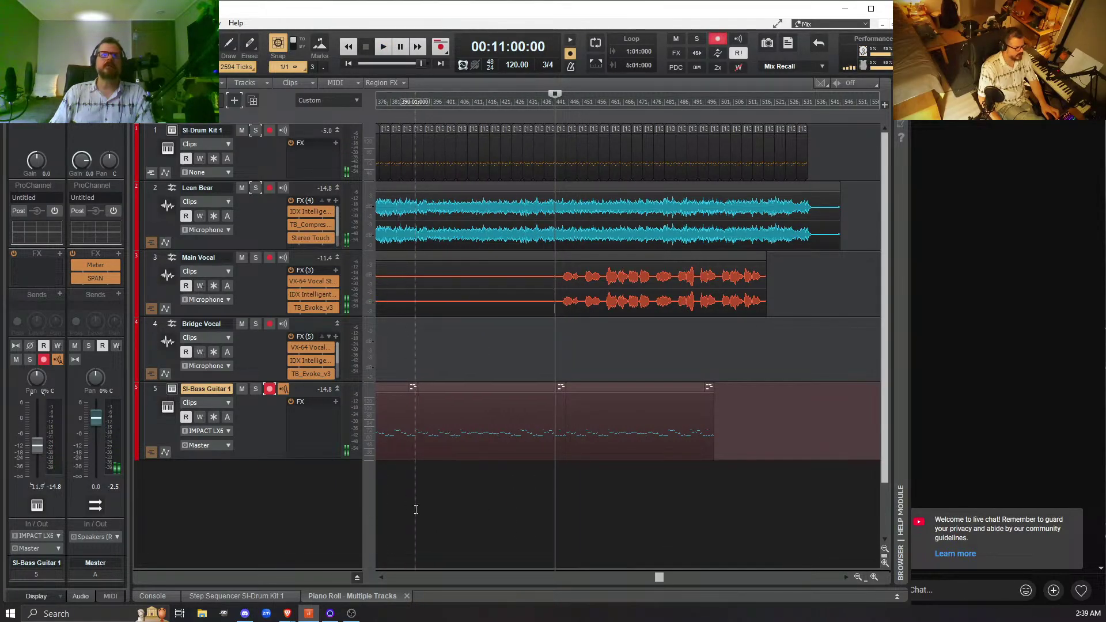
# - Undo the last bass clip duplicate and play the end of the remaining clip from 00:10:55:15
pyautogui.click(492, 502)
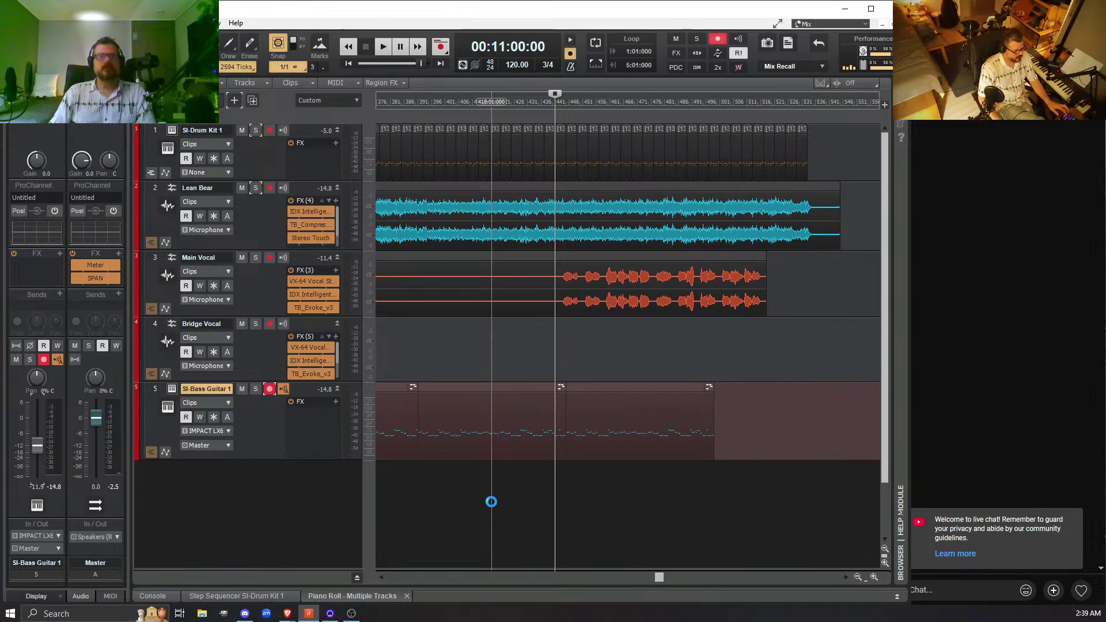
pyautogui.click(548, 500)
pyautogui.press('space')
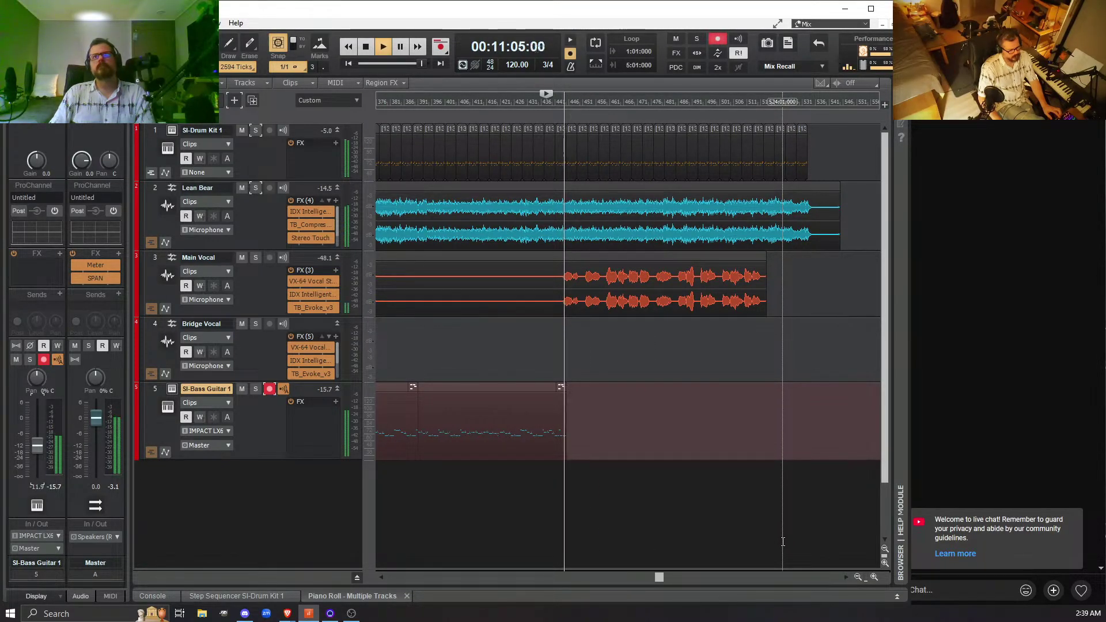
pyautogui.press('space')
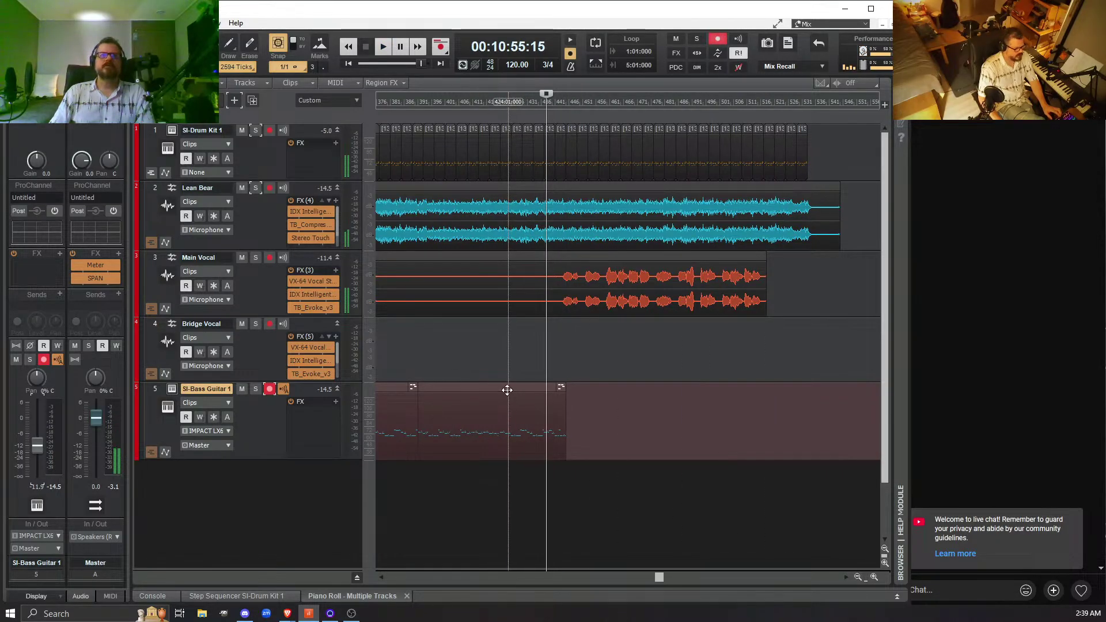
# - Try pasting a copy of the last bass clip at 00:11:06:00 and play across the join from 00:11:02:15
pyautogui.click(510, 392)
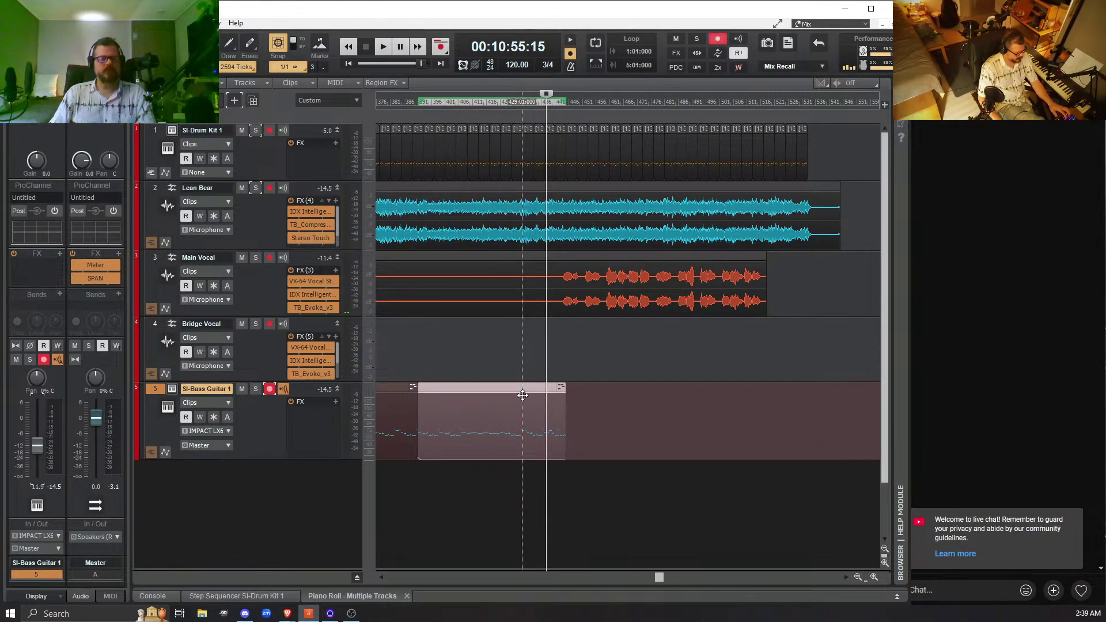
pyautogui.click(874, 576)
pyautogui.click(874, 577)
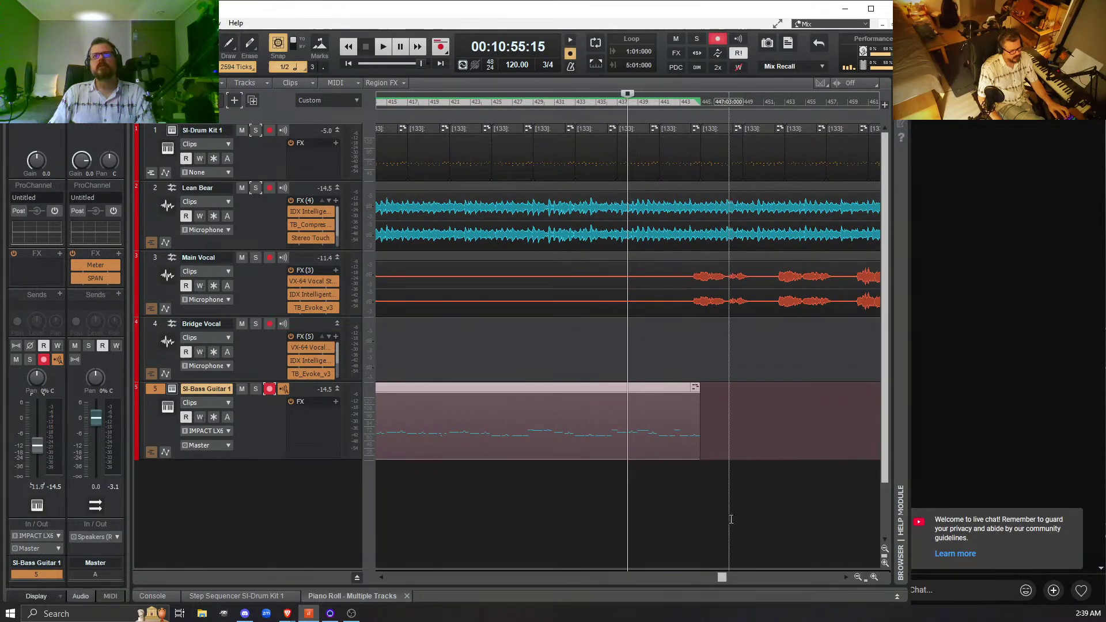
pyautogui.click(702, 521)
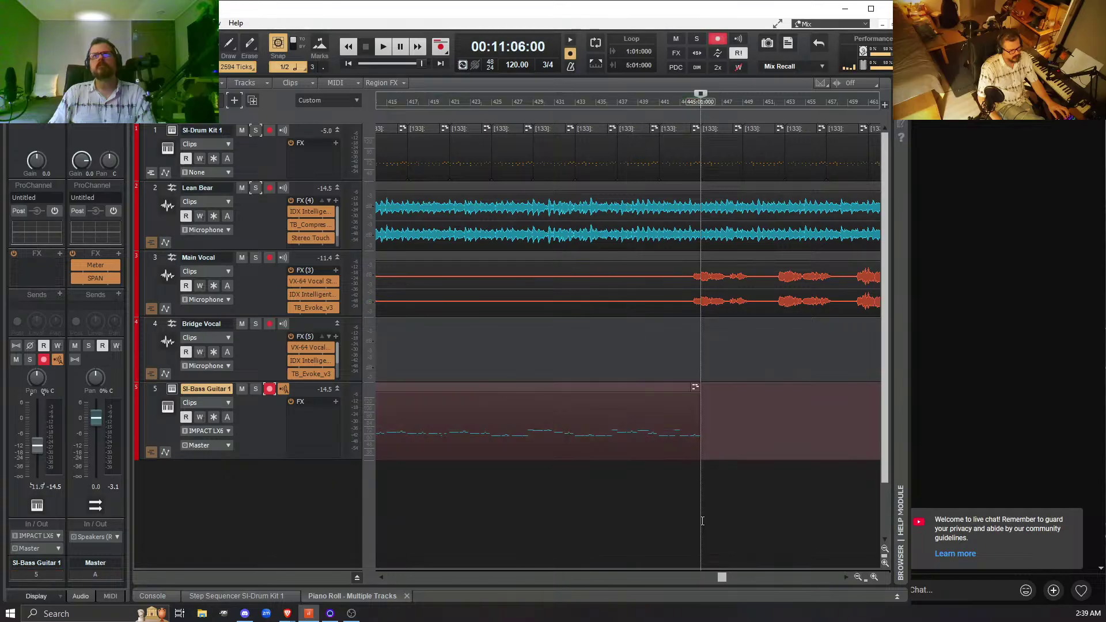
pyautogui.click(572, 384)
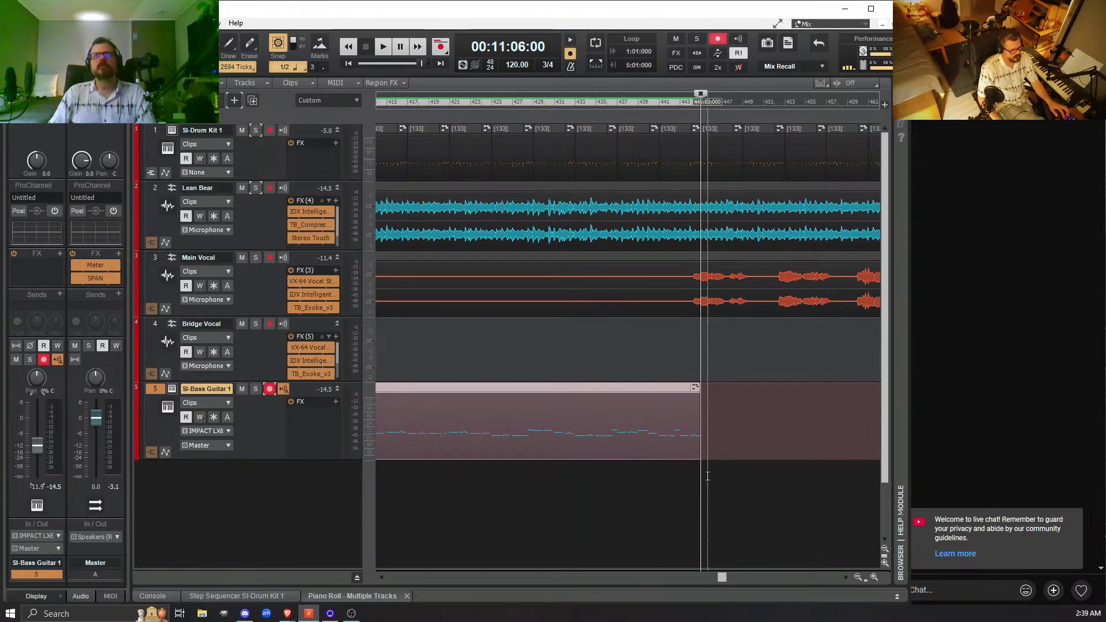
pyautogui.click(678, 499)
pyautogui.press('space')
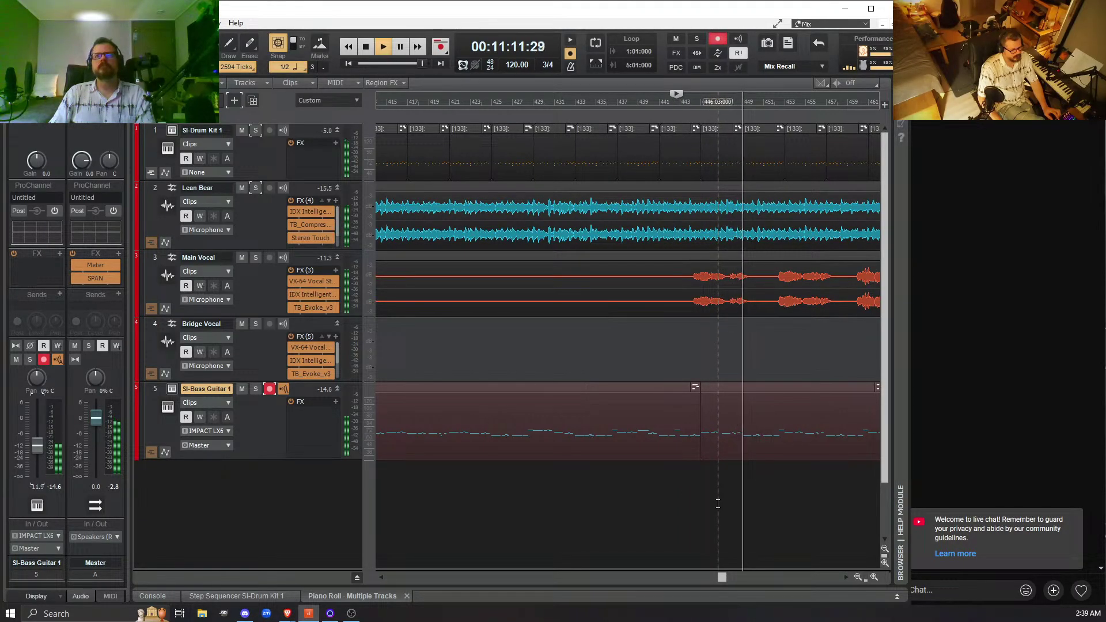
pyautogui.press('space')
pyautogui.click(577, 520)
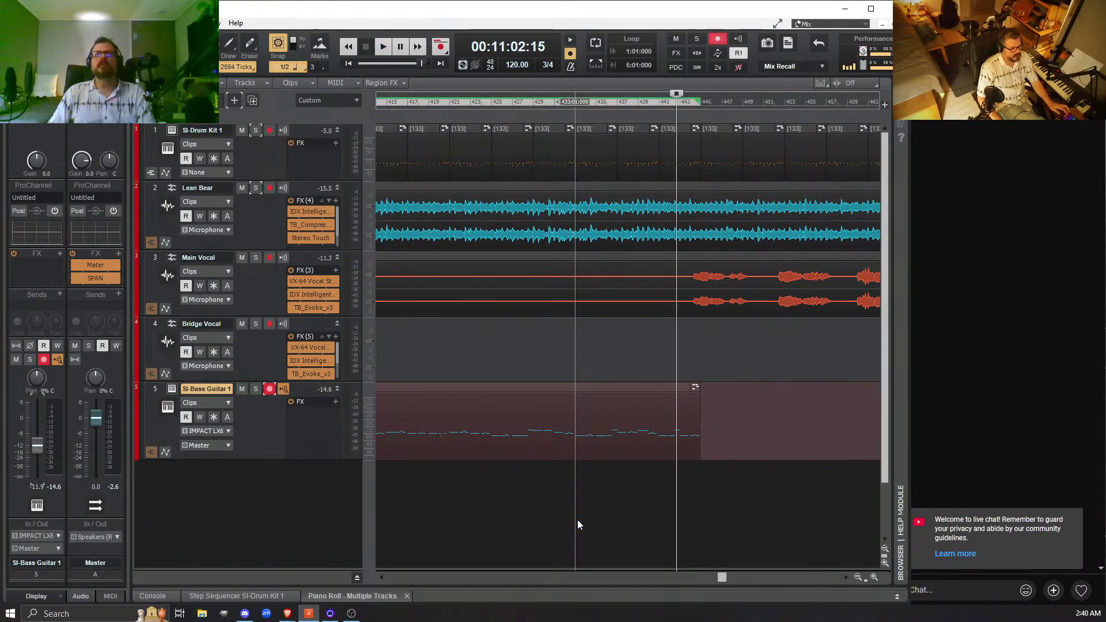
# - Copy the last bass clip and paste it directly after itself, under the final Main Vocal section
pyautogui.click(571, 390)
pyautogui.hotkey('ctrl', 'c')
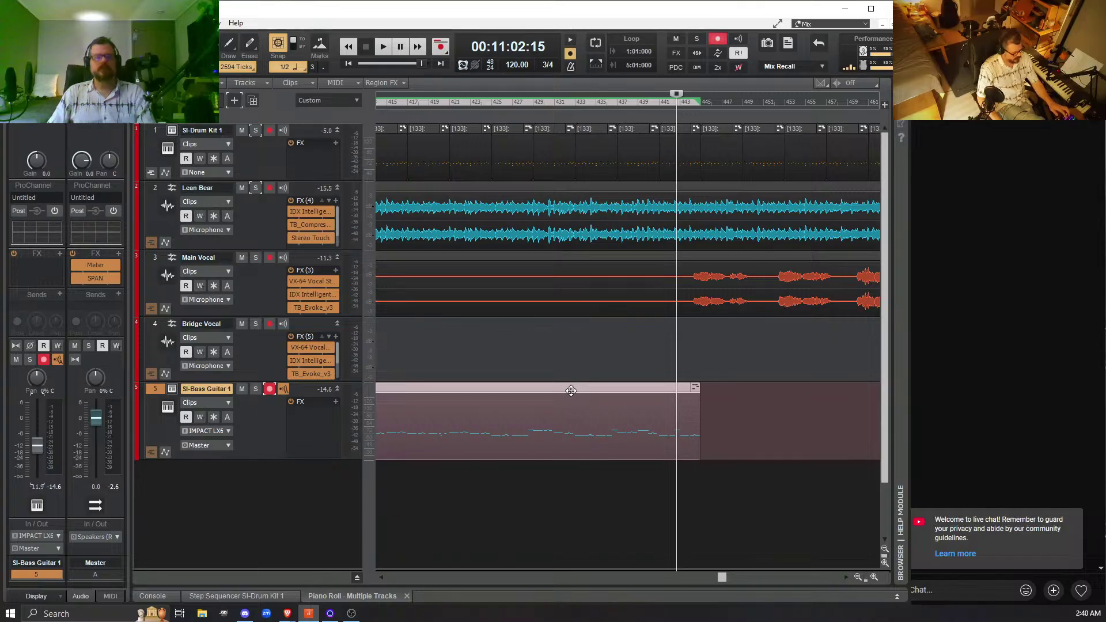
pyautogui.hotkey('ctrl', 'v')
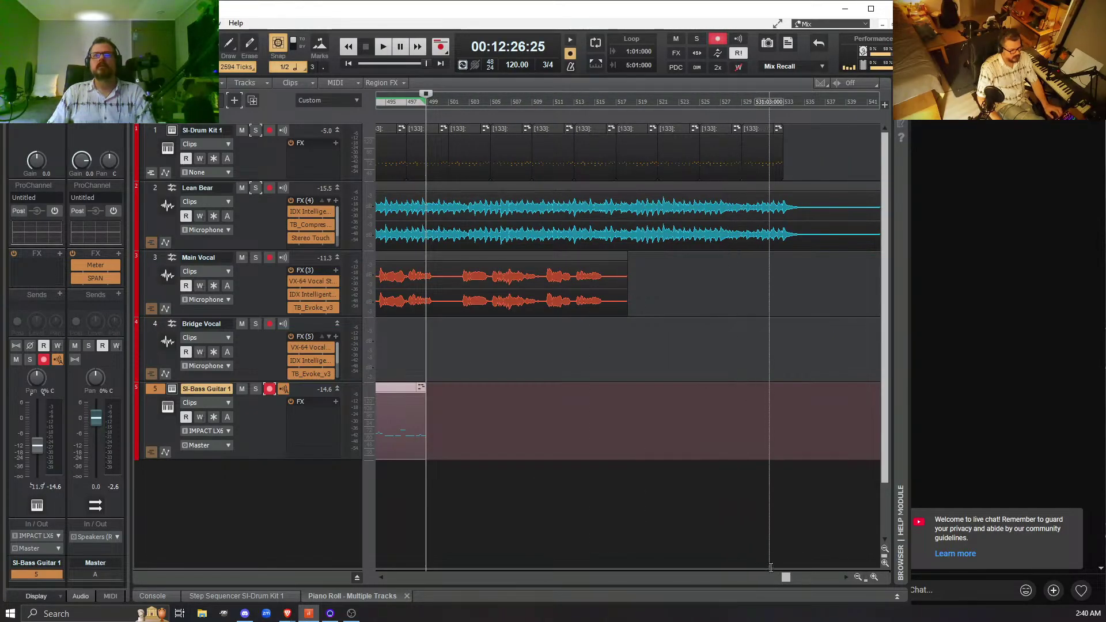
# - Play across the join before the newly pasted bass clip, starting at 00:11:03:00
pyautogui.moveTo(785, 575); pyautogui.dragTo(726, 577)
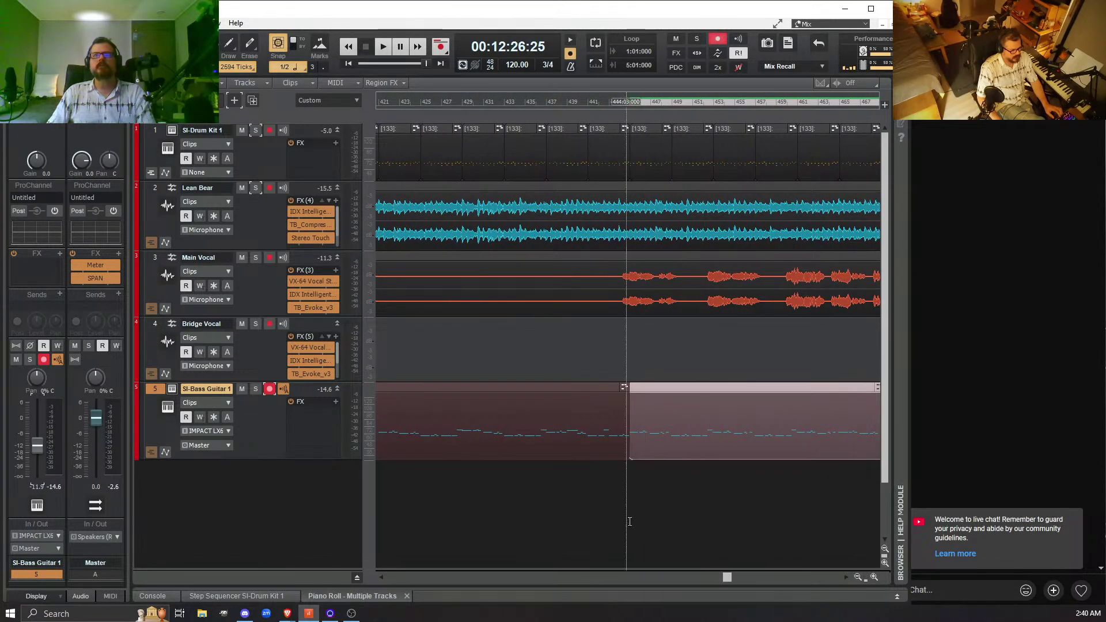
pyautogui.click(610, 524)
pyautogui.press('space')
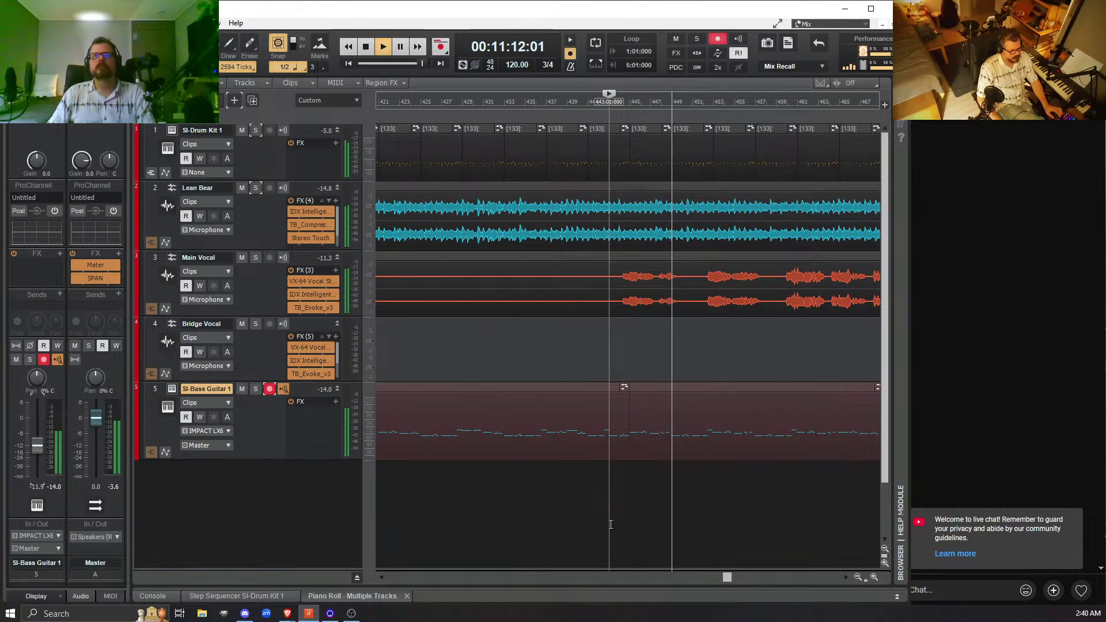
pyautogui.press('space')
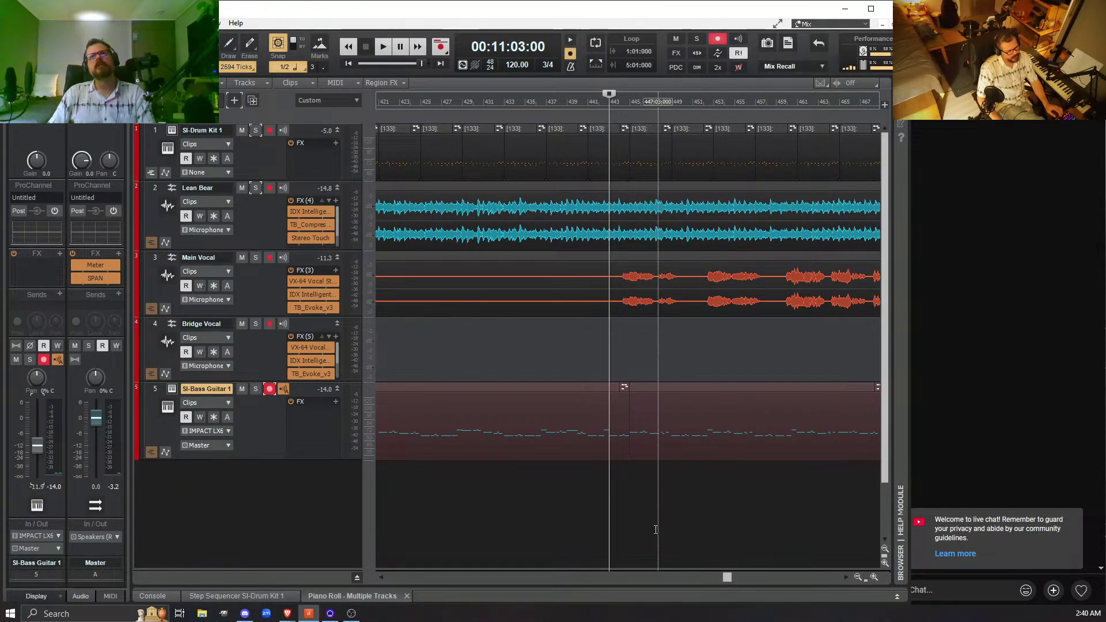
# - Open the pasted bass clip in the piano roll and play its opening notes from 00:11:03:00
pyautogui.doubleClick(671, 388)
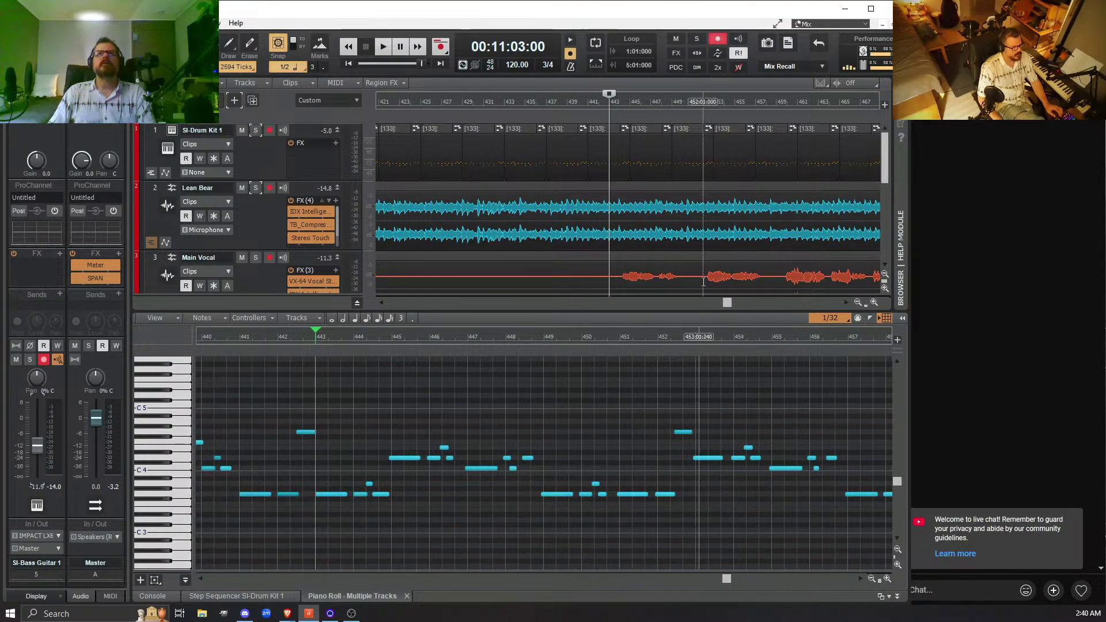
pyautogui.scroll(-5, 622, 254)
pyautogui.press('space')
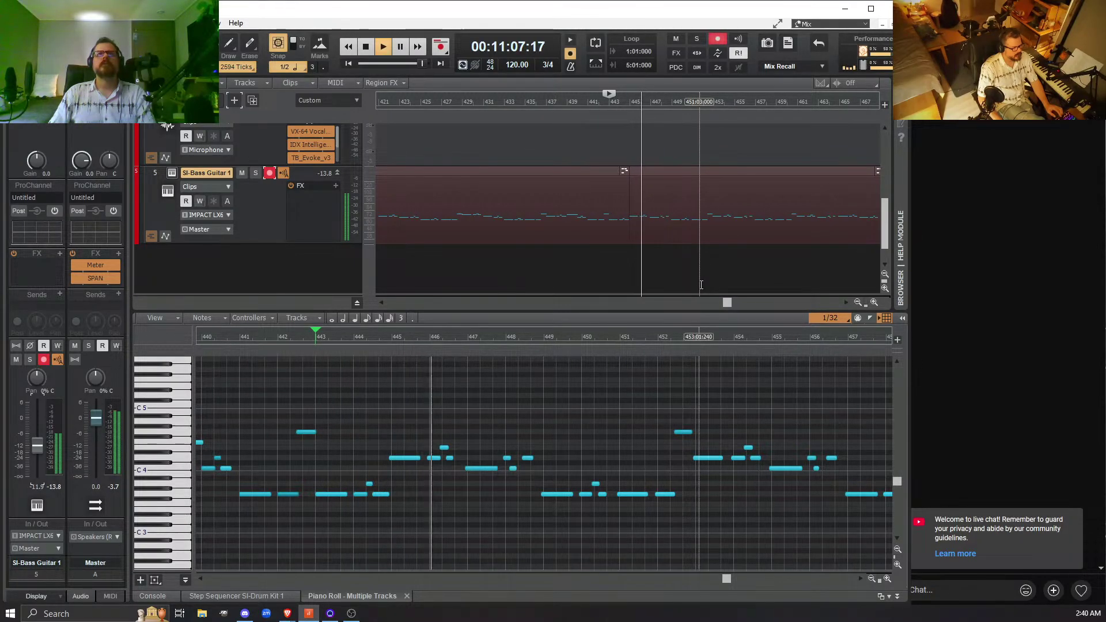
pyautogui.press('space')
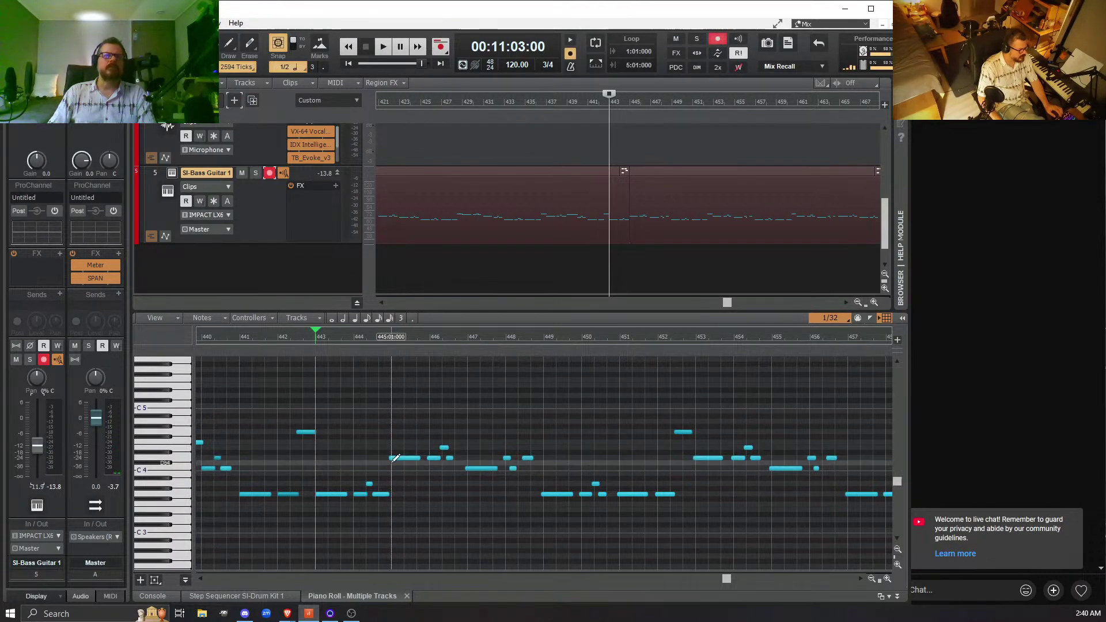
# - Shift all notes of the pasted bass clip slightly later and play the result from 00:11:03:00
pyautogui.moveTo(471, 468); pyautogui.dragTo(465, 469)
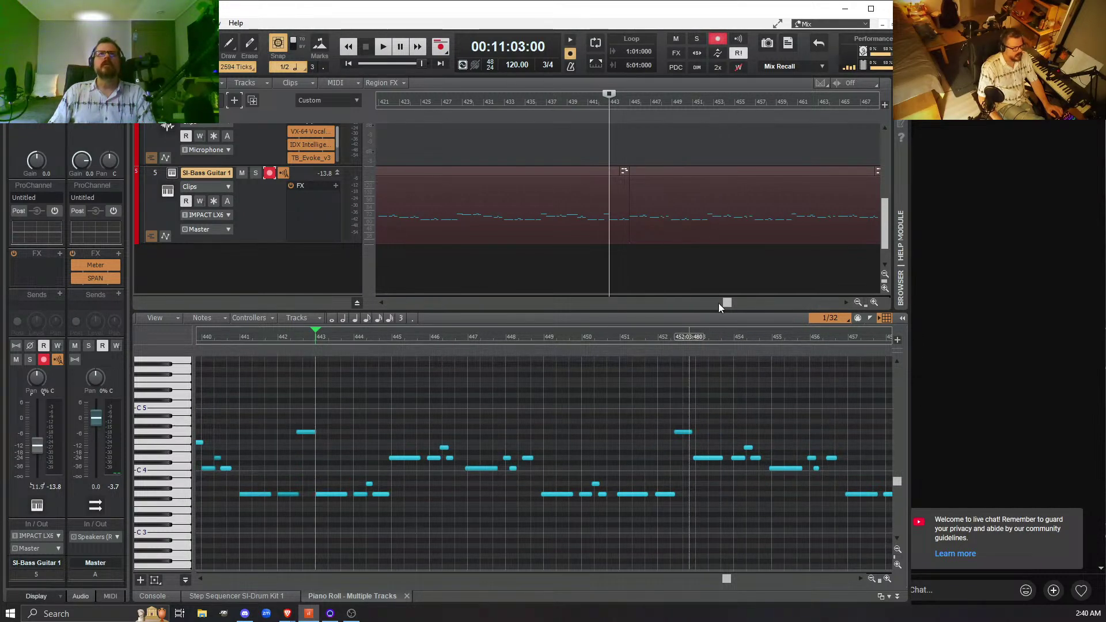
pyautogui.click(686, 169)
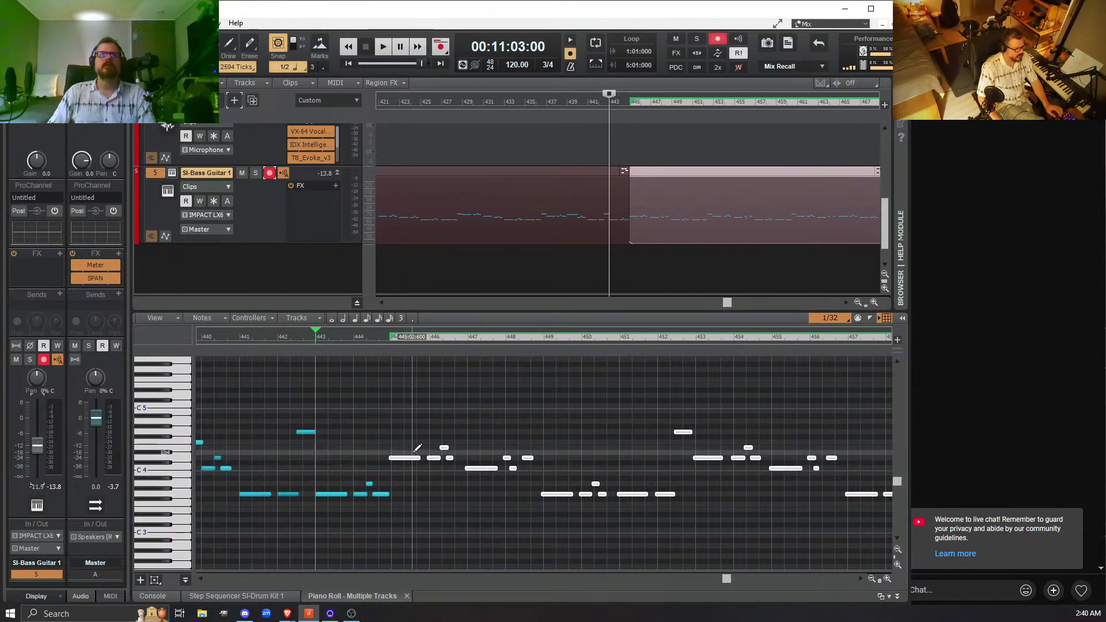
pyautogui.moveTo(408, 457); pyautogui.dragTo(410, 459)
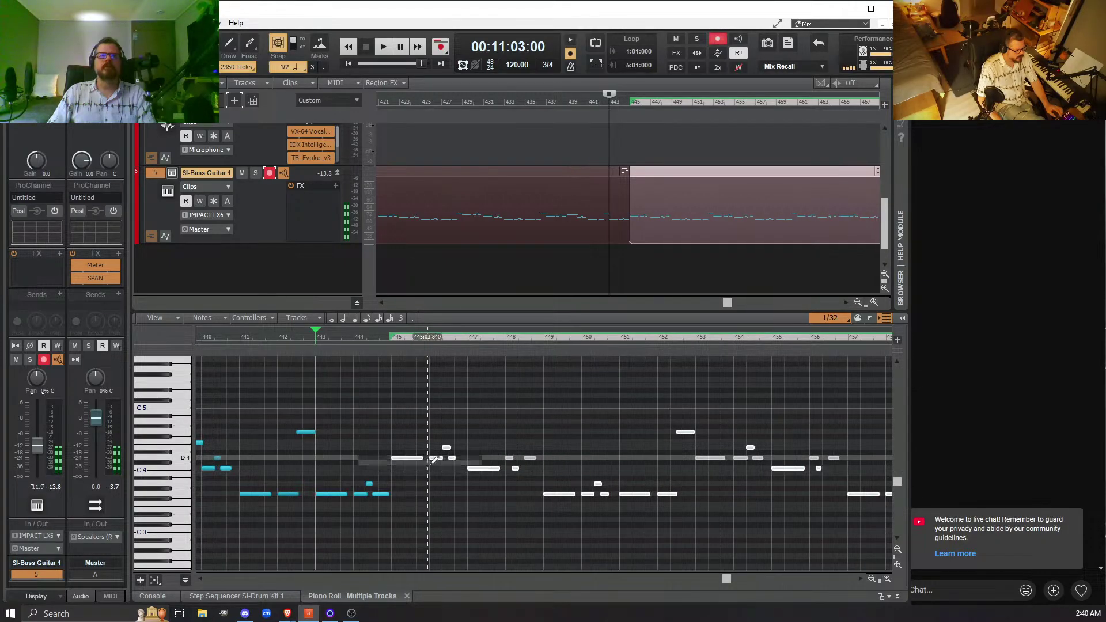
pyautogui.press('space')
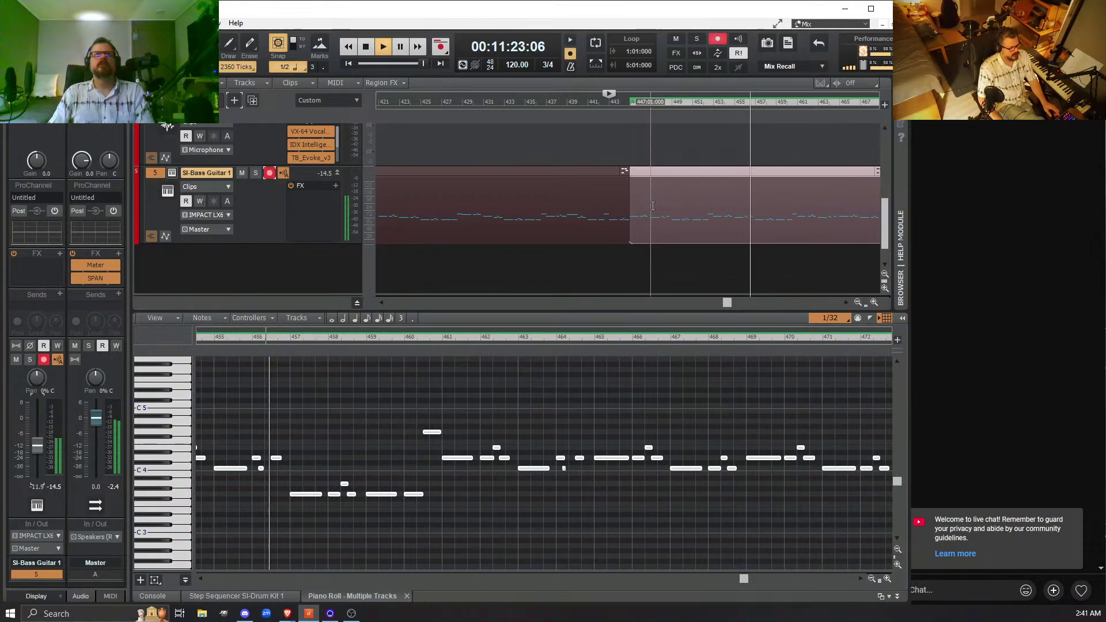
pyautogui.press('space')
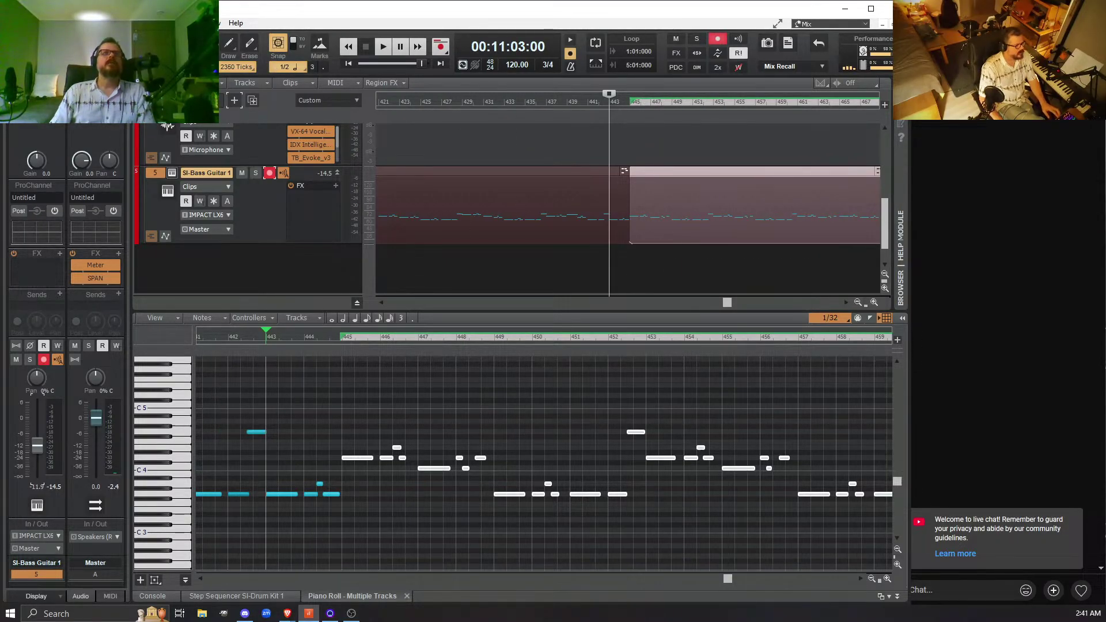
# - Turn off On Stop, Rewind to Now Marker, and play the bass from 00:11:03:00 to just before the join
pyautogui.click(204, 82)
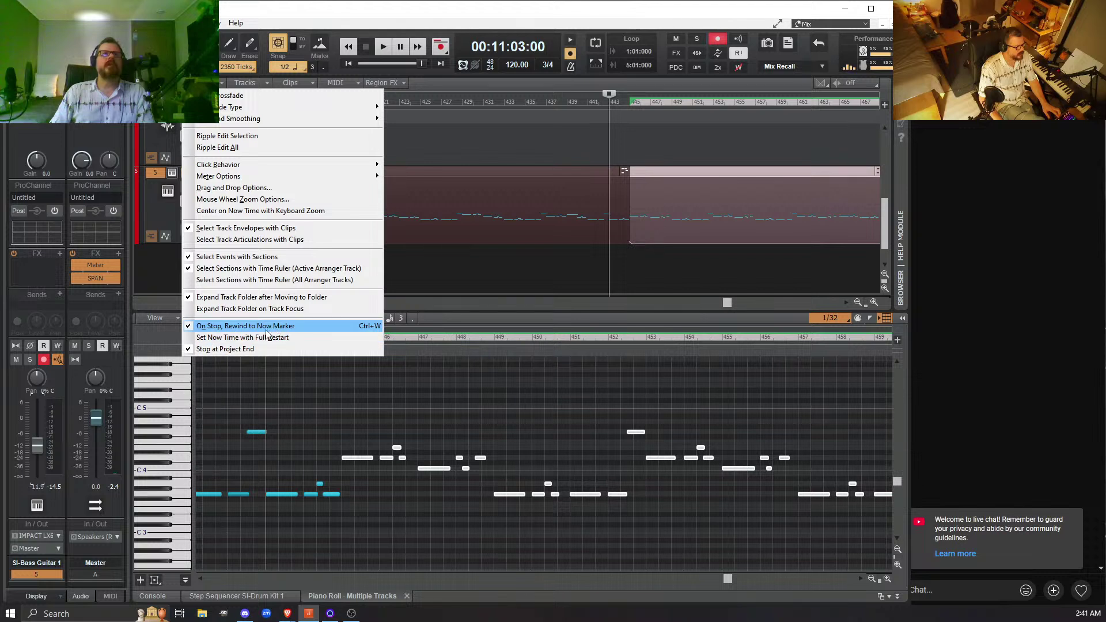
pyautogui.click(372, 328)
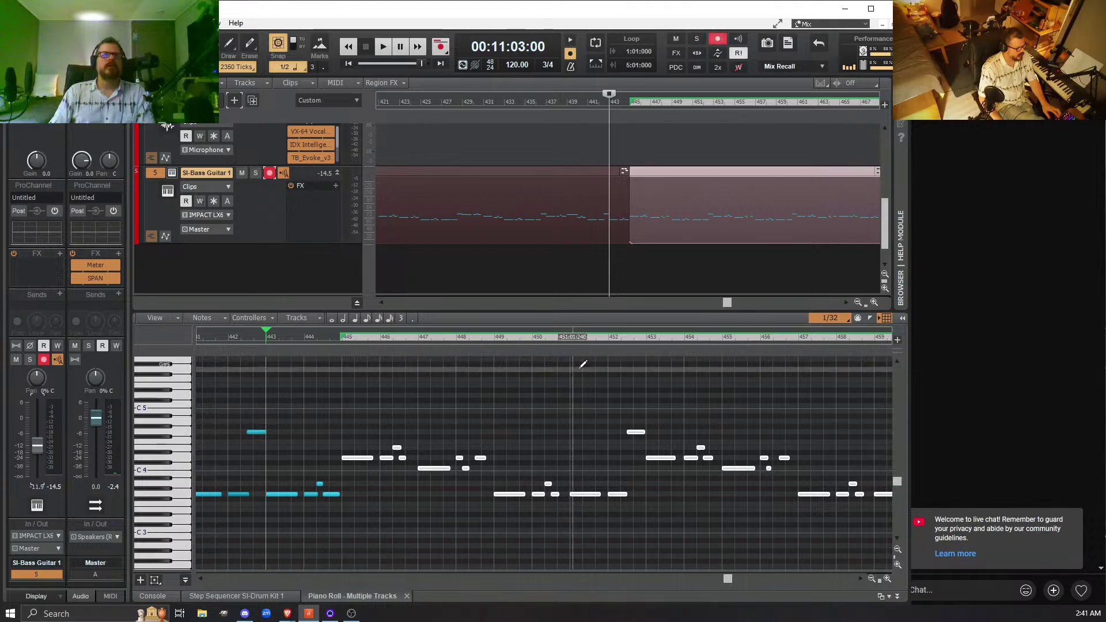
pyautogui.press('space')
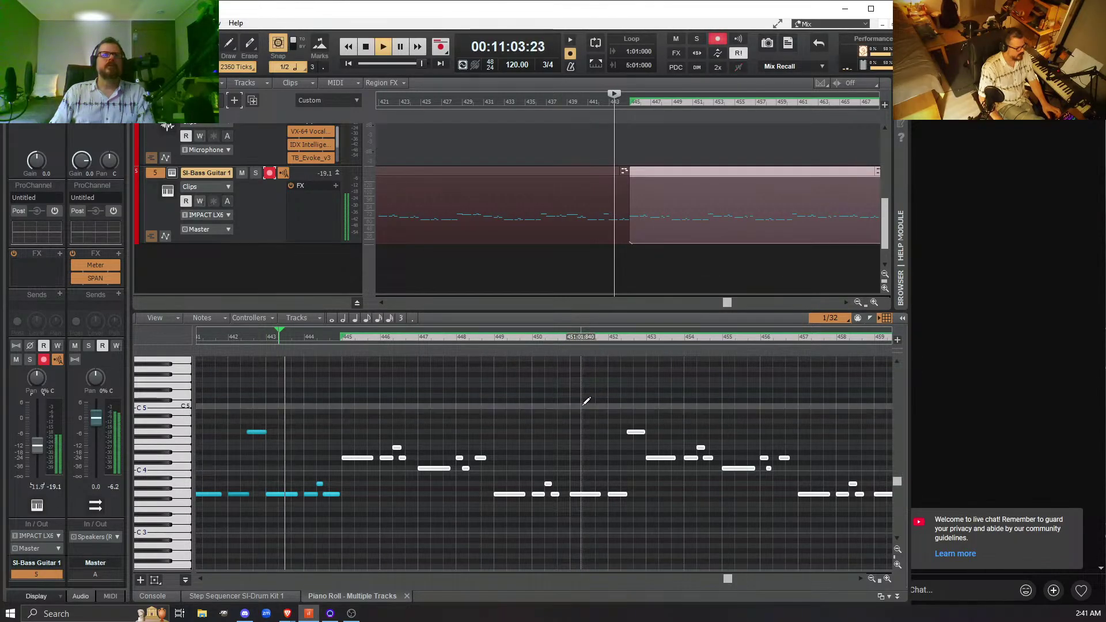
pyautogui.press('space')
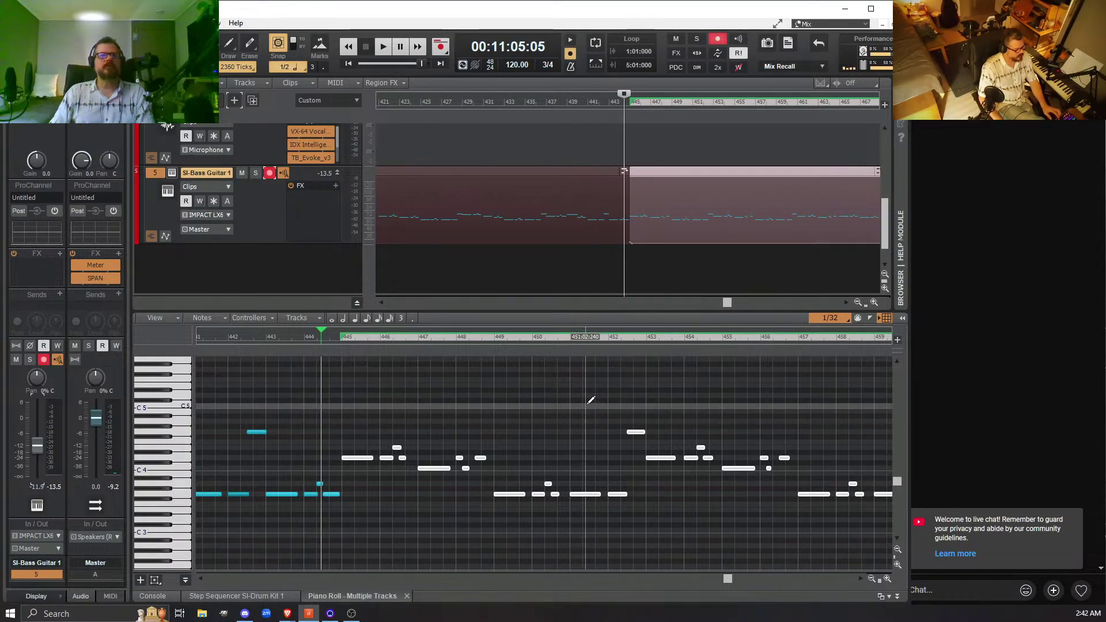
# - Play and stop repeatedly in short bursts around the join, starting at 00:11:05:05, to check the bass timing
pyautogui.press('space')
pyautogui.press('space')
pyautogui.press('space')
pyautogui.press('space')
pyautogui.press('space')
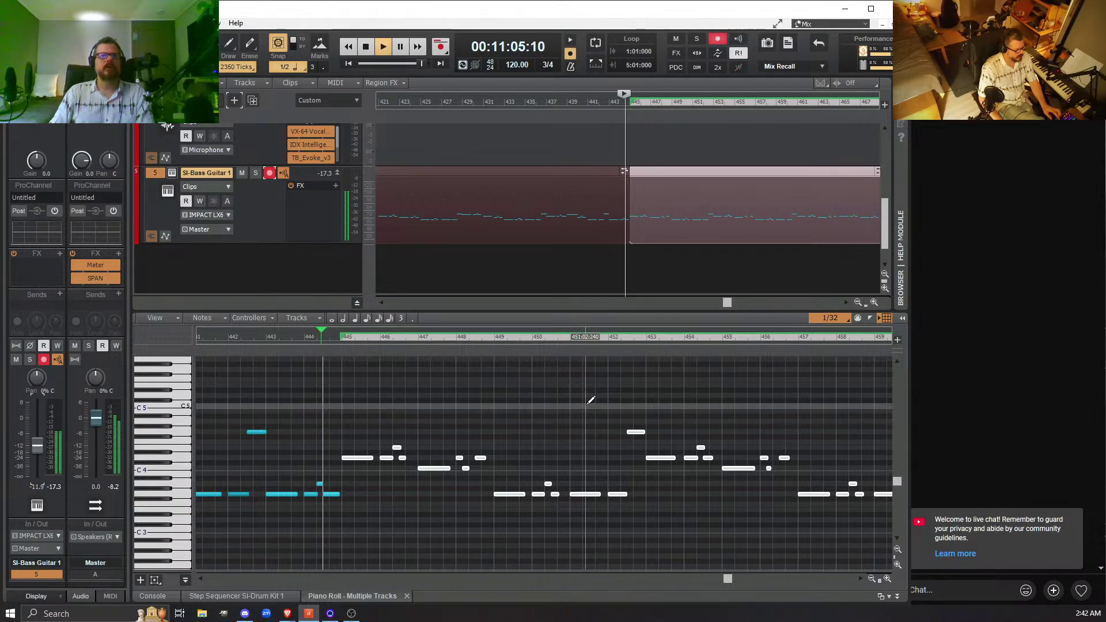
pyautogui.press('space')
pyautogui.press('space')
pyautogui.press('space')
pyautogui.press('space')
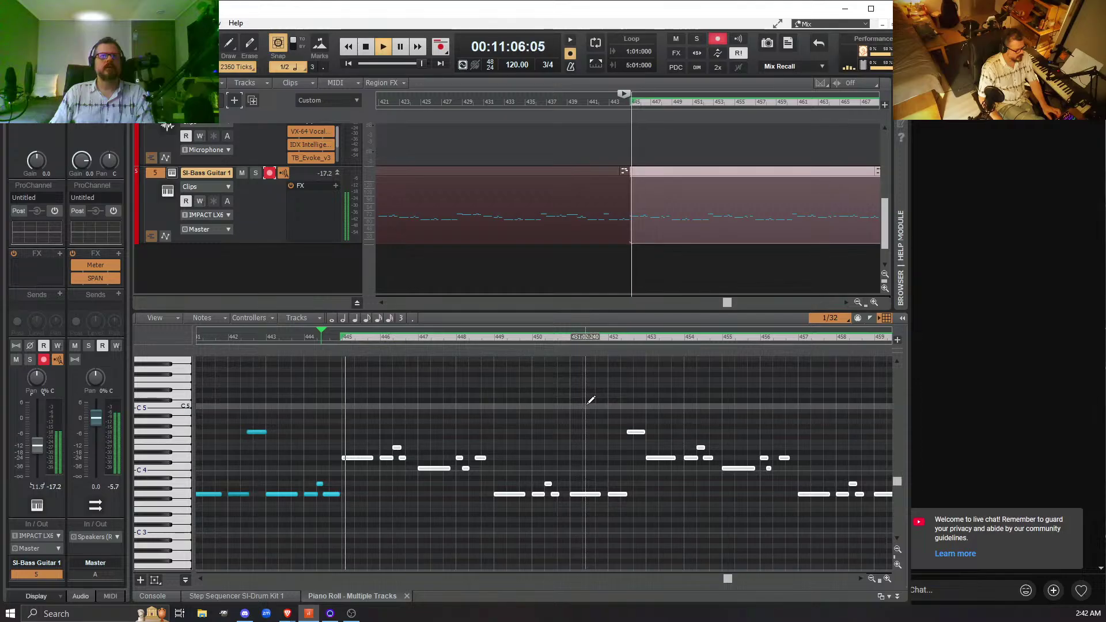
pyautogui.press('space')
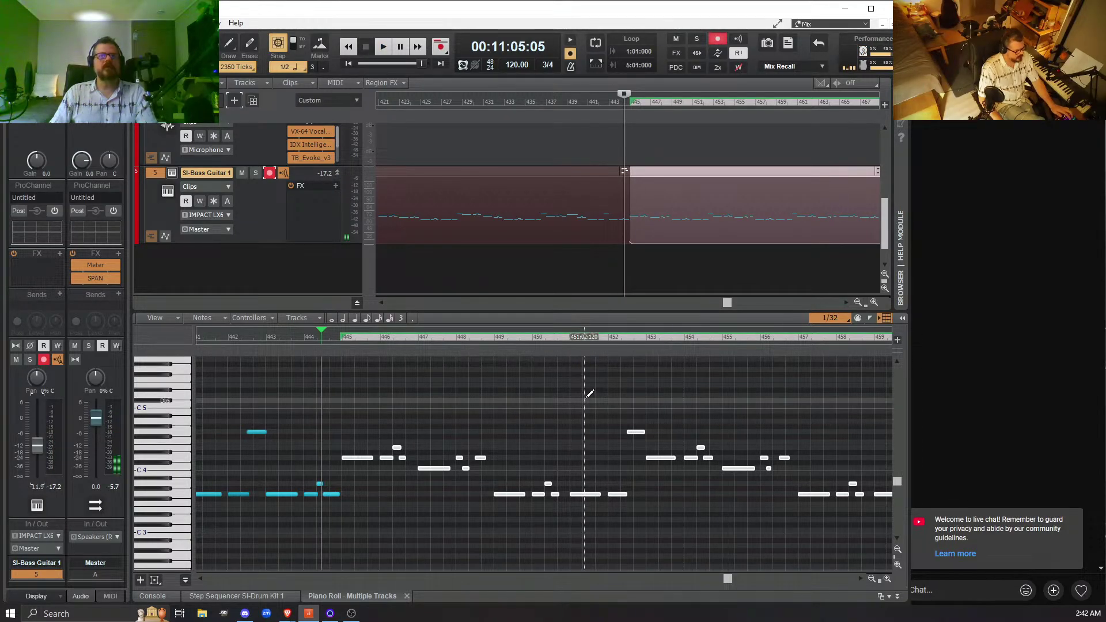
# - Play the bass from 00:11:05:05 across the join and stop at about 00:11:42:01 to check its timing
pyautogui.press('space')
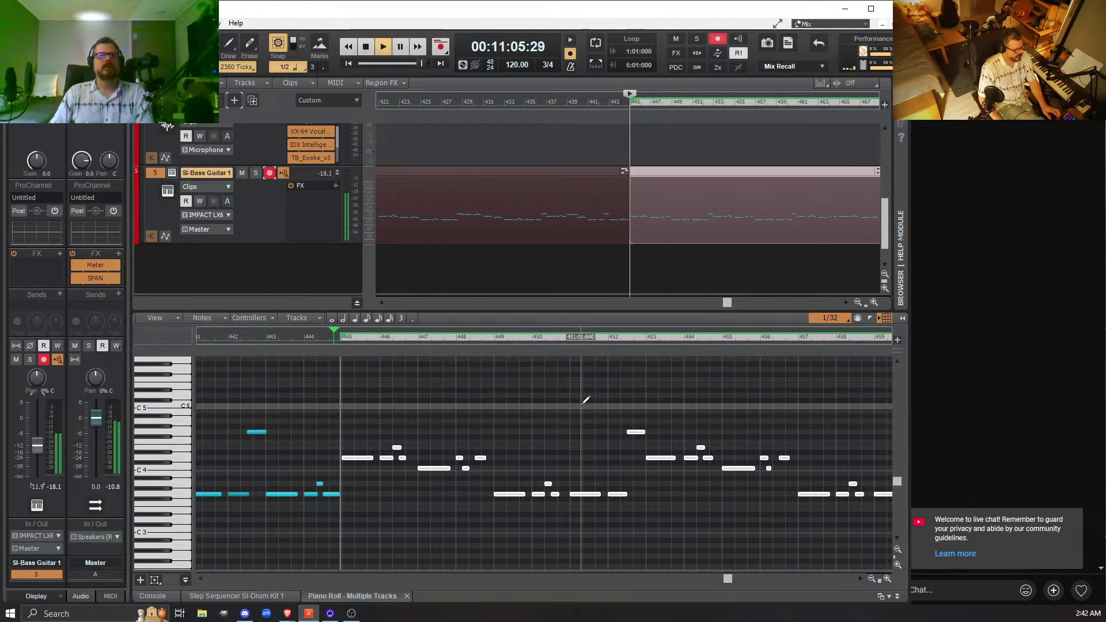
pyautogui.press('space')
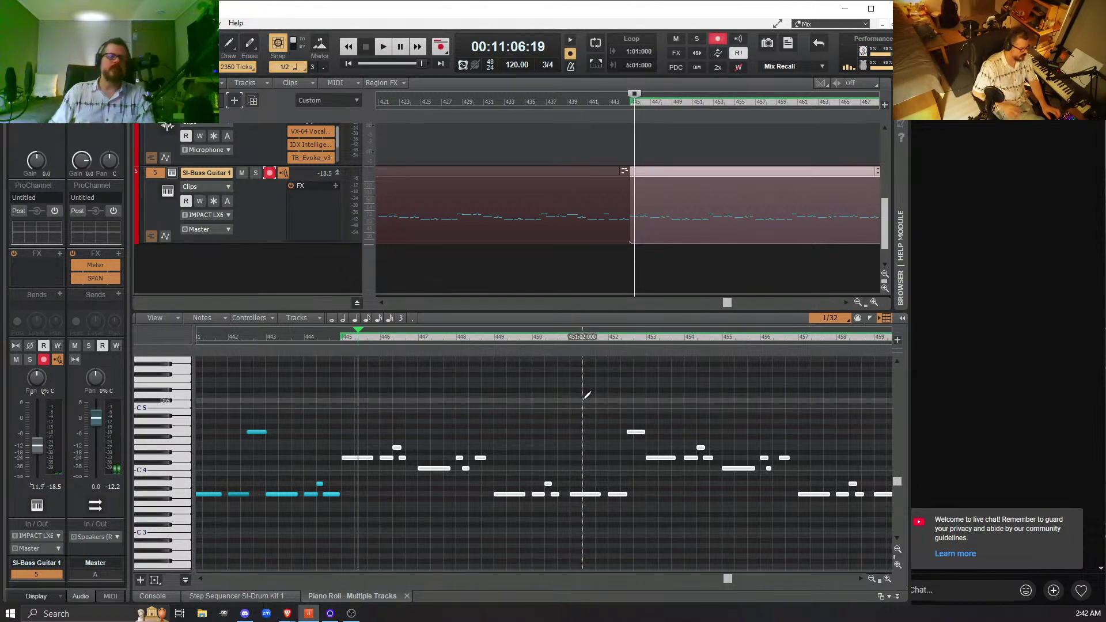
pyautogui.press('space')
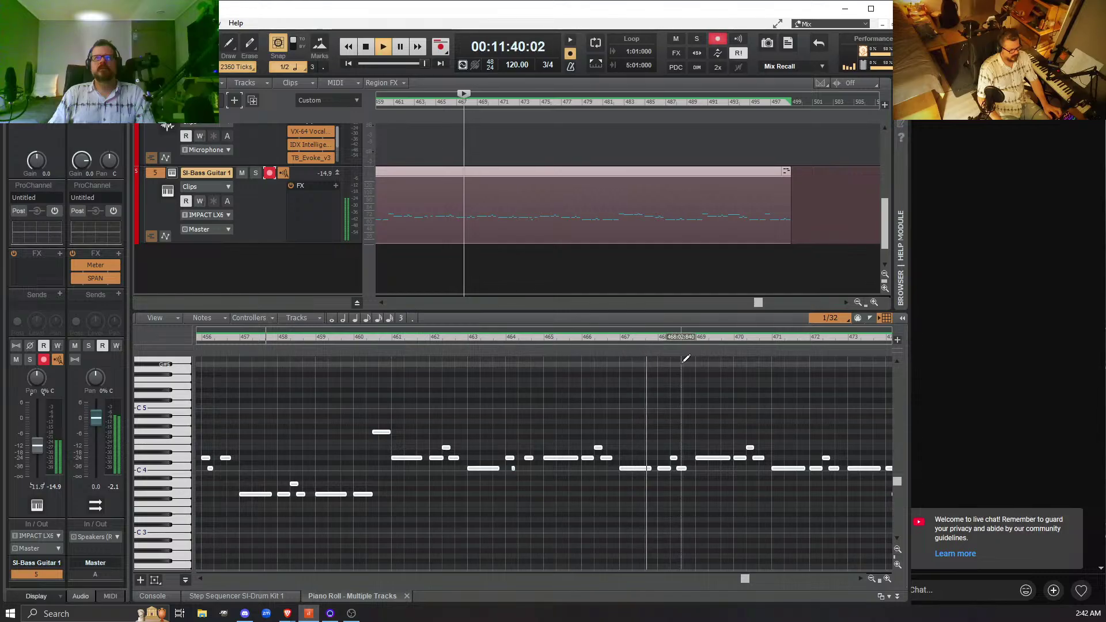
pyautogui.press('space')
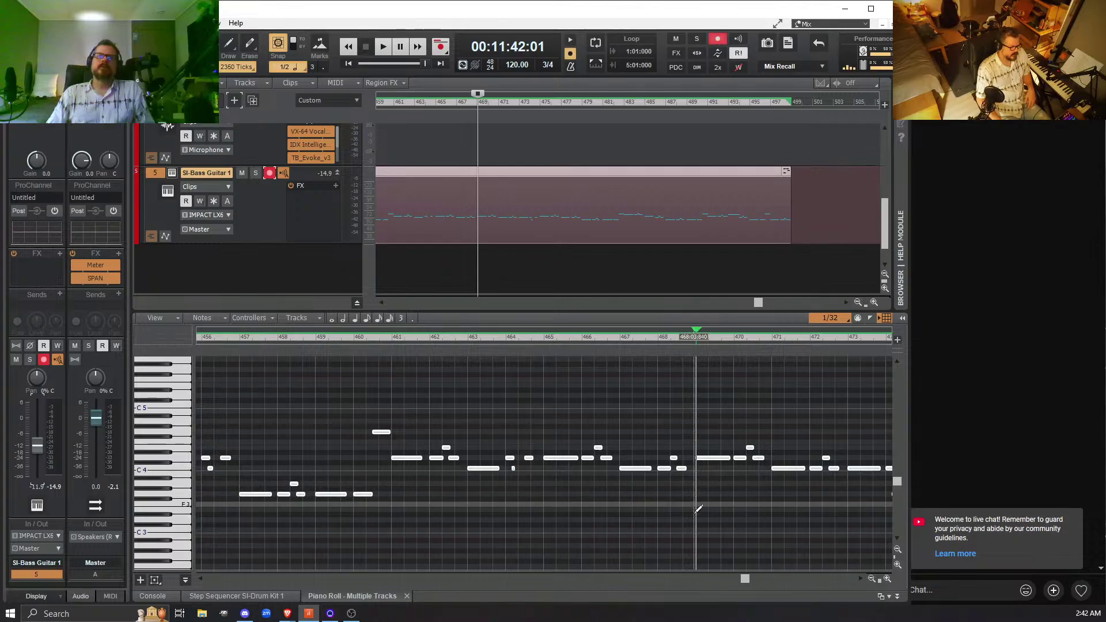
# - Select the bass phrase spanning measures 461 to 468 in the piano roll
pyautogui.moveTo(748, 576); pyautogui.dragTo(756, 577)
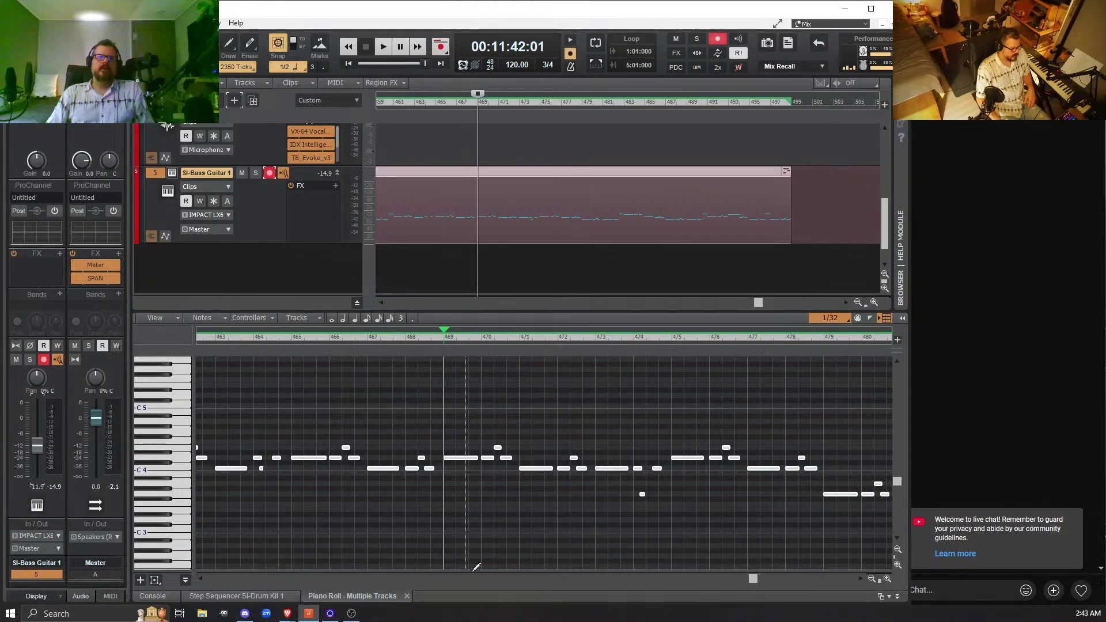
pyautogui.moveTo(749, 580); pyautogui.dragTo(739, 580)
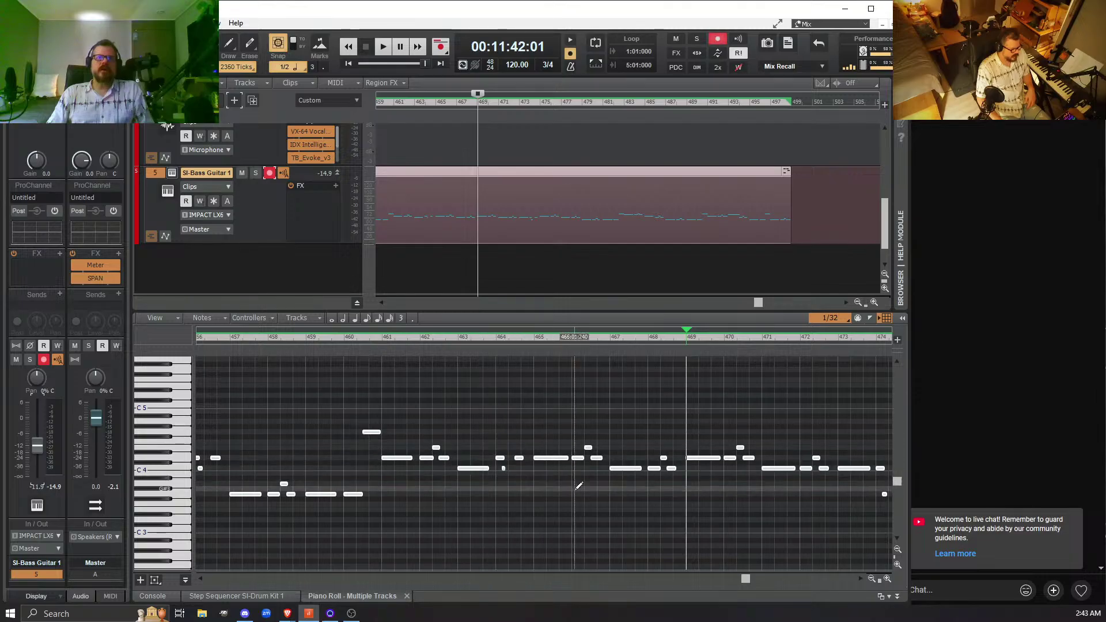
pyautogui.click(690, 511)
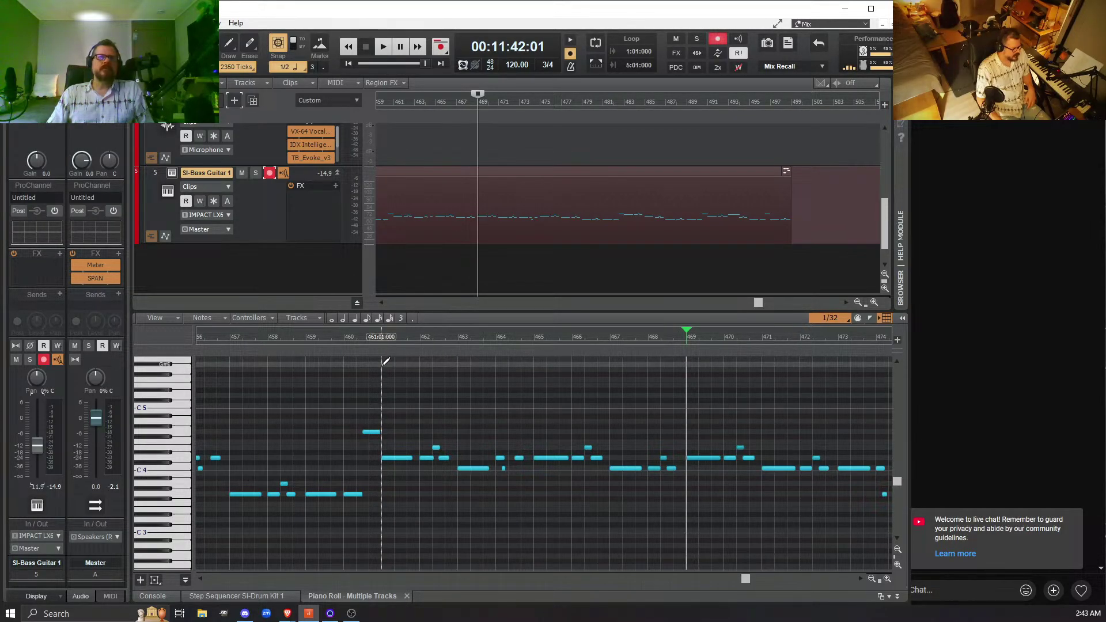
pyautogui.moveTo(383, 365); pyautogui.dragTo(689, 513)
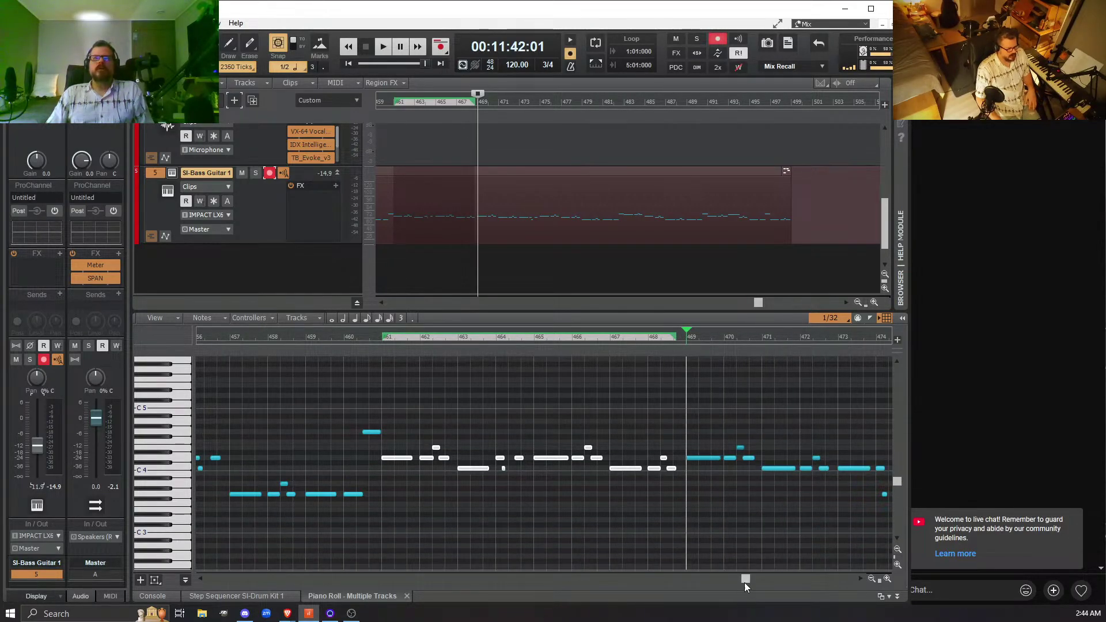
# - Move all bass notes from measure 469 to the clip's end later, so they start late in measure 475
pyautogui.moveTo(744, 582); pyautogui.dragTo(752, 581)
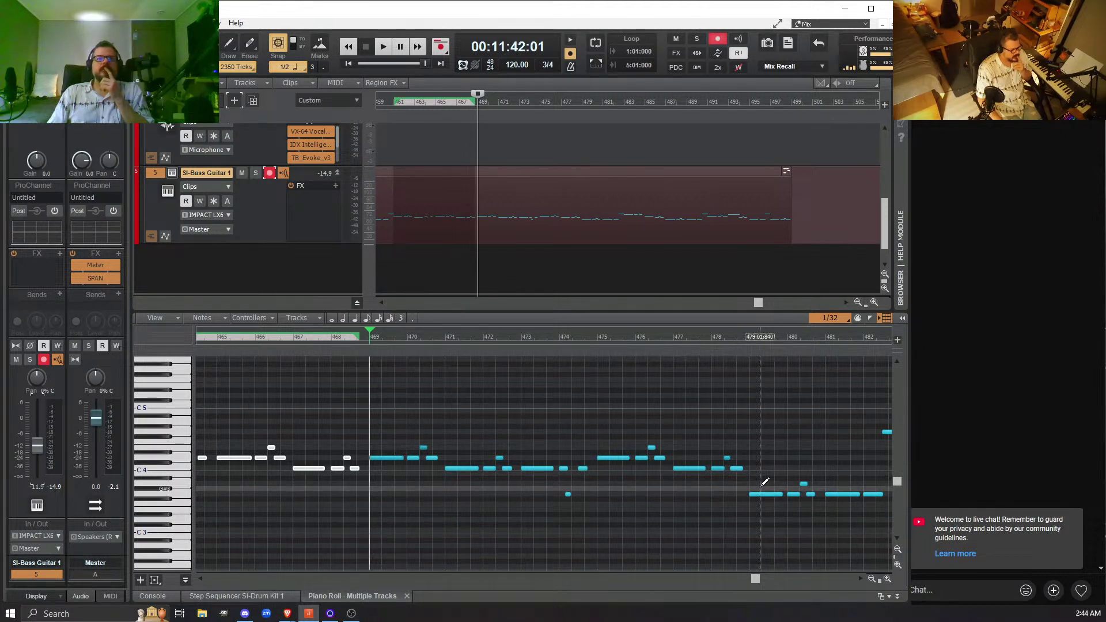
pyautogui.click(871, 579)
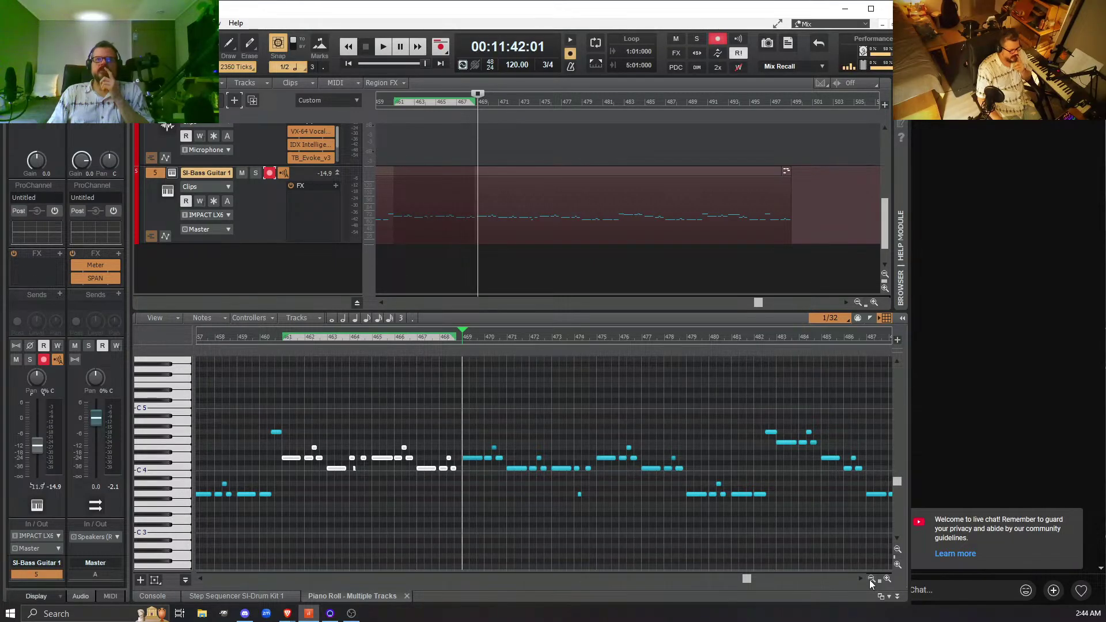
pyautogui.click(870, 579)
pyautogui.click(870, 579)
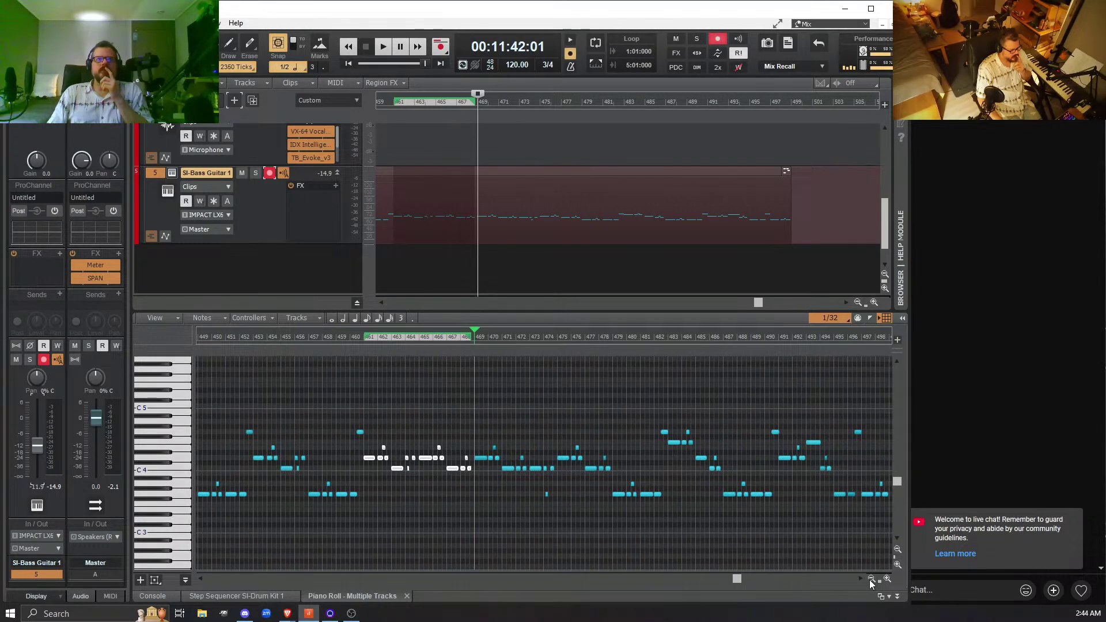
pyautogui.click(870, 578)
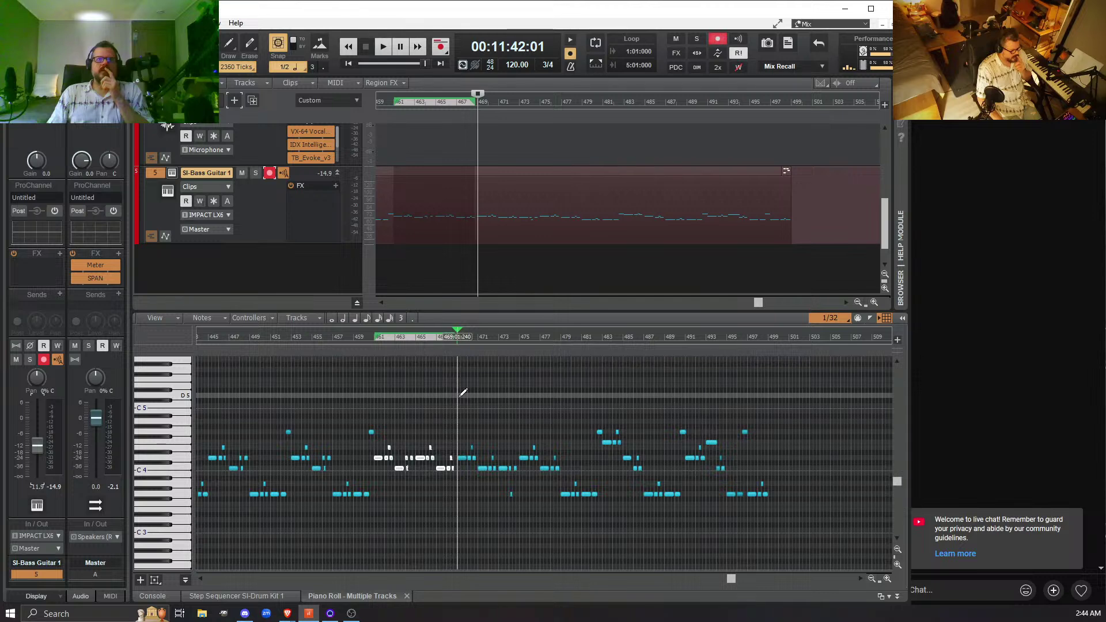
pyautogui.moveTo(460, 395); pyautogui.dragTo(797, 510)
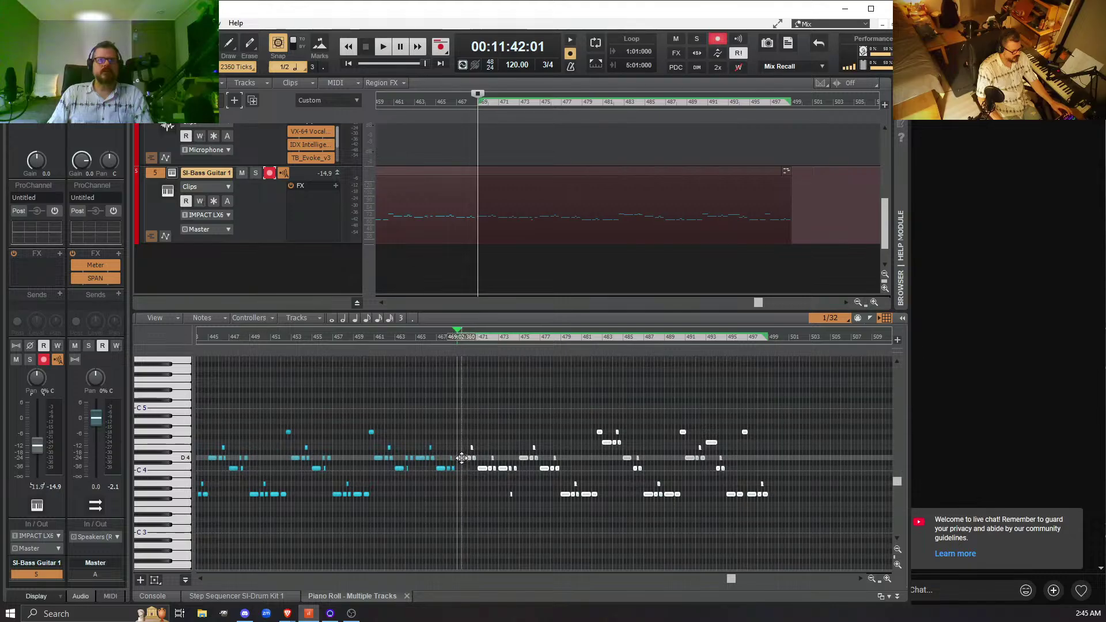
pyautogui.moveTo(461, 459); pyautogui.dragTo(533, 455)
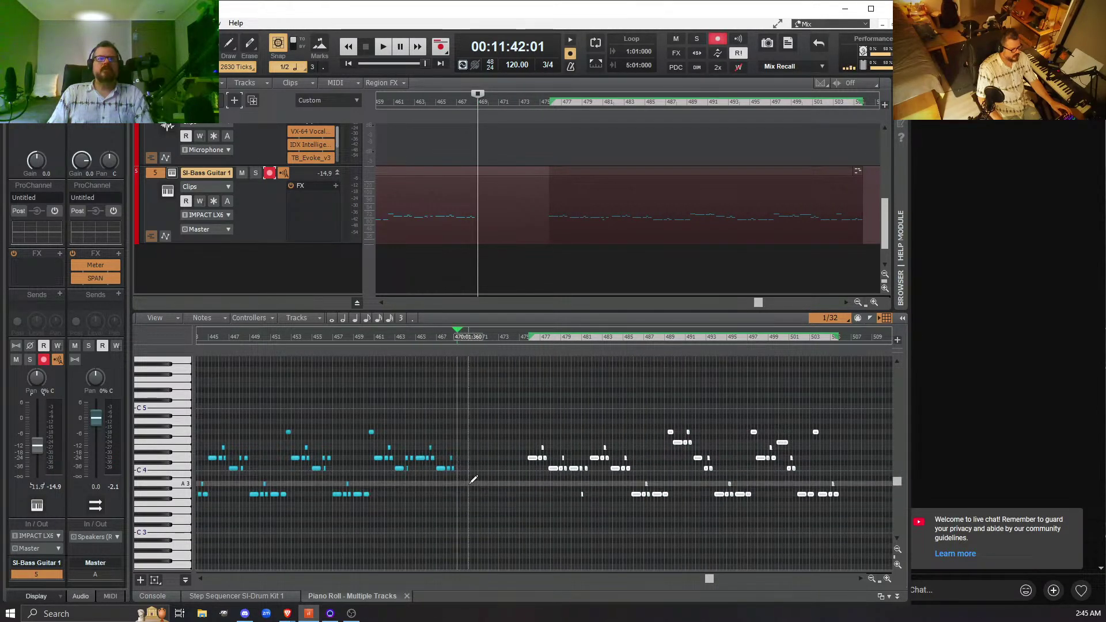
# - Try pasting a copy of the measures 461 to 468 bass phrase at 00:11:41:28, and undo each paste
pyautogui.click(467, 476)
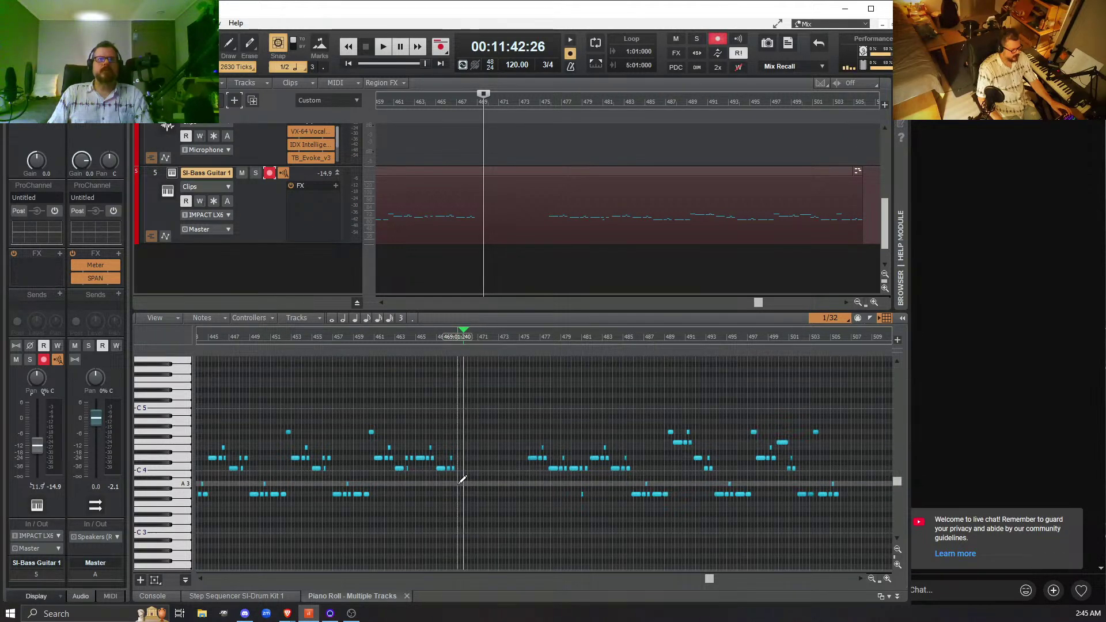
pyautogui.moveTo(459, 477); pyautogui.dragTo(378, 423)
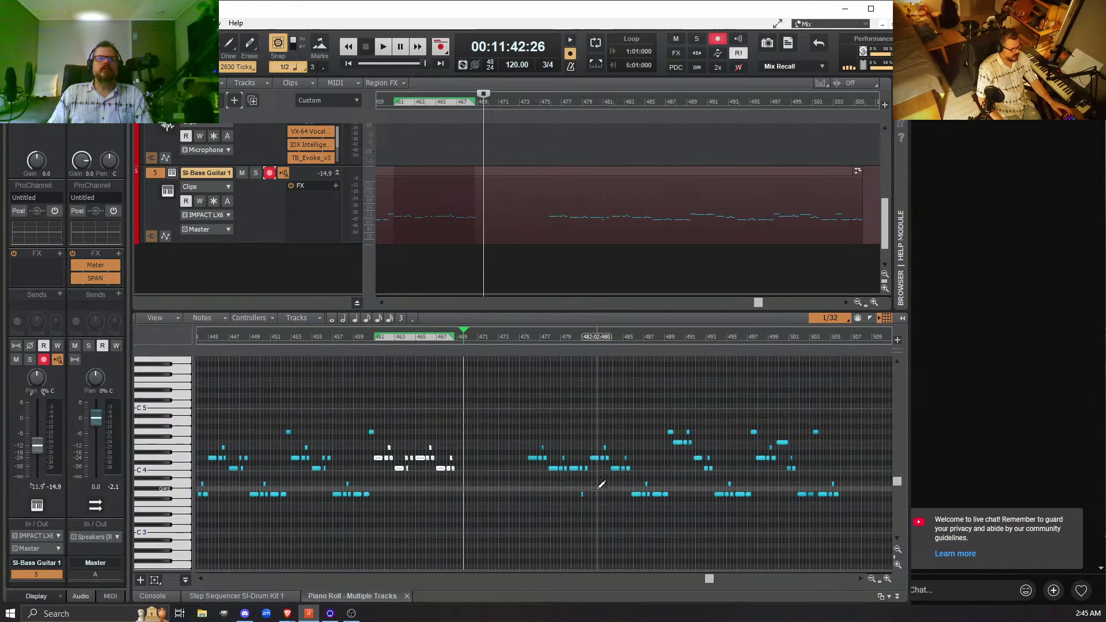
pyautogui.click(886, 580)
pyautogui.click(886, 580)
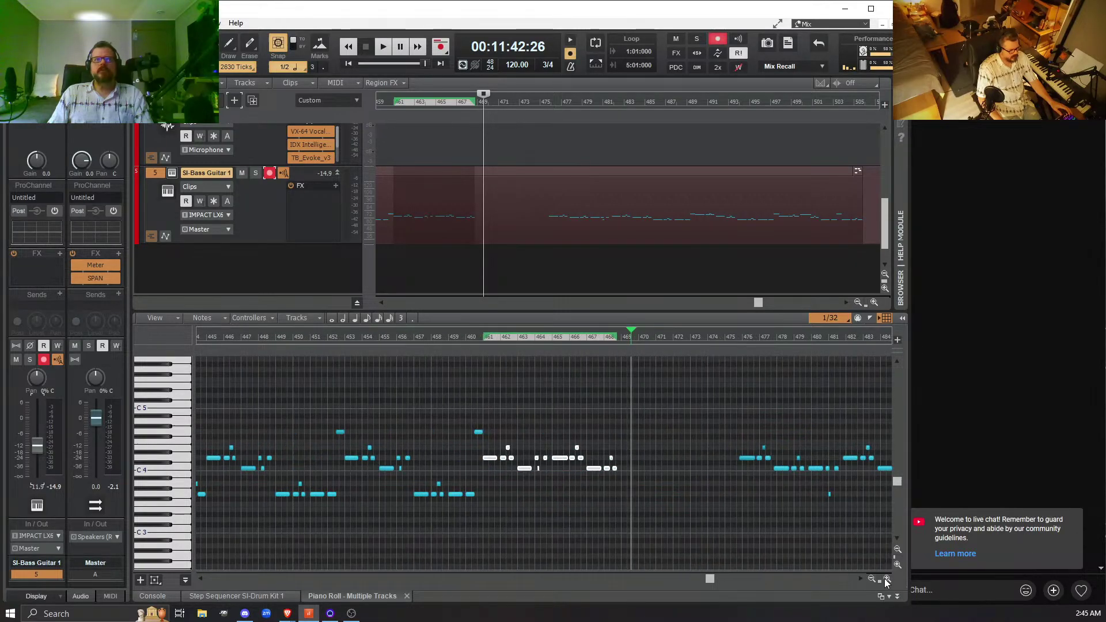
pyautogui.click(886, 580)
pyautogui.click(887, 580)
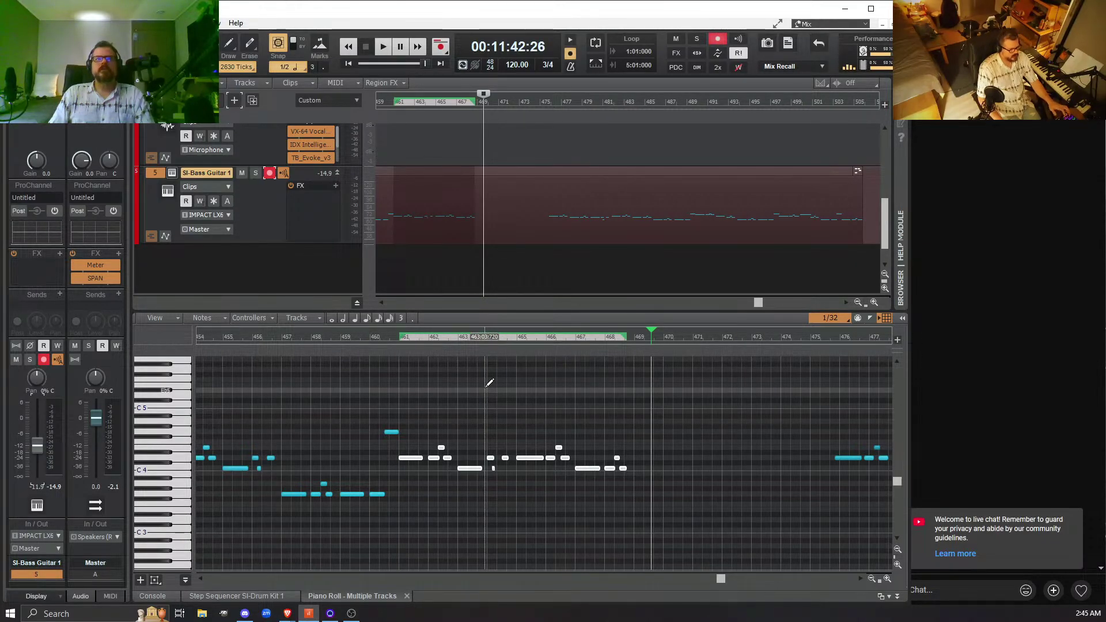
pyautogui.click(633, 336)
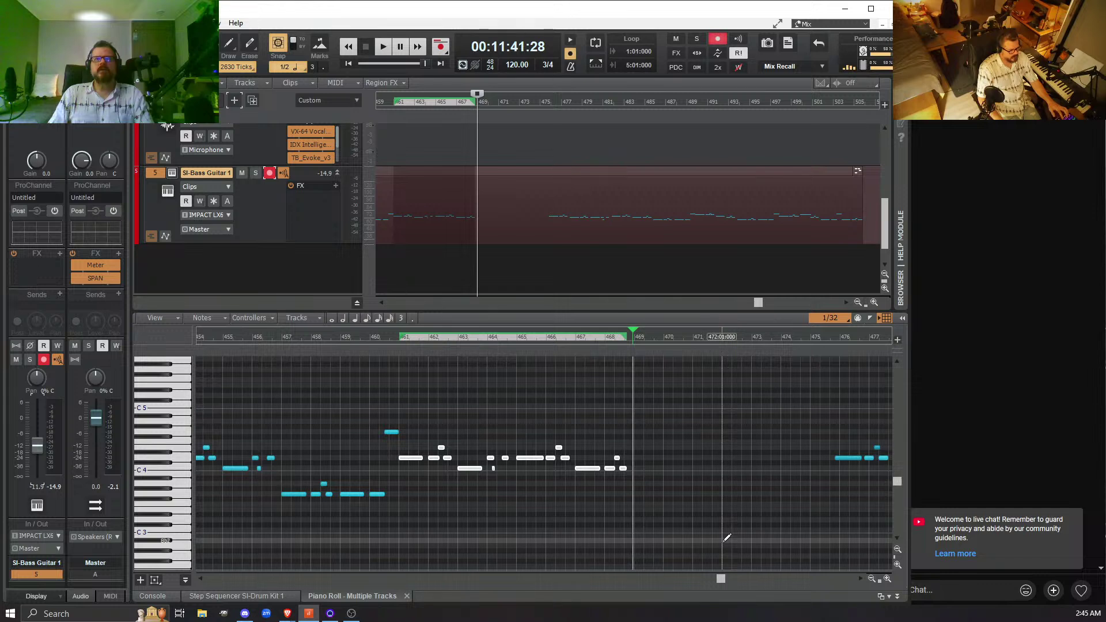
pyautogui.hotkey('ctrl', 'v')
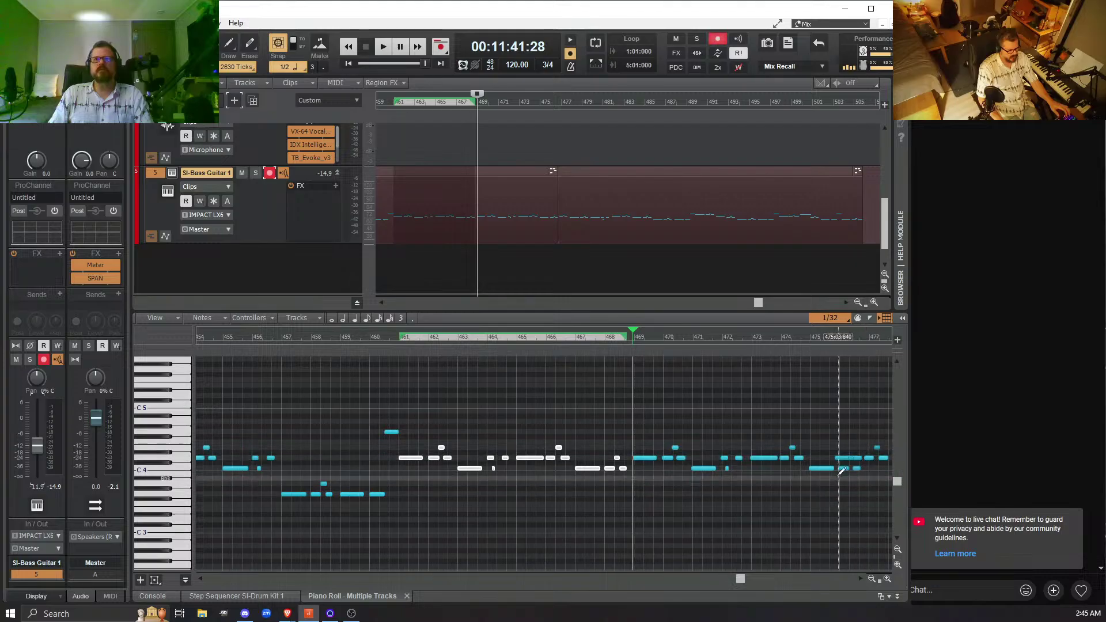
pyautogui.hotkey('ctrl', 'z')
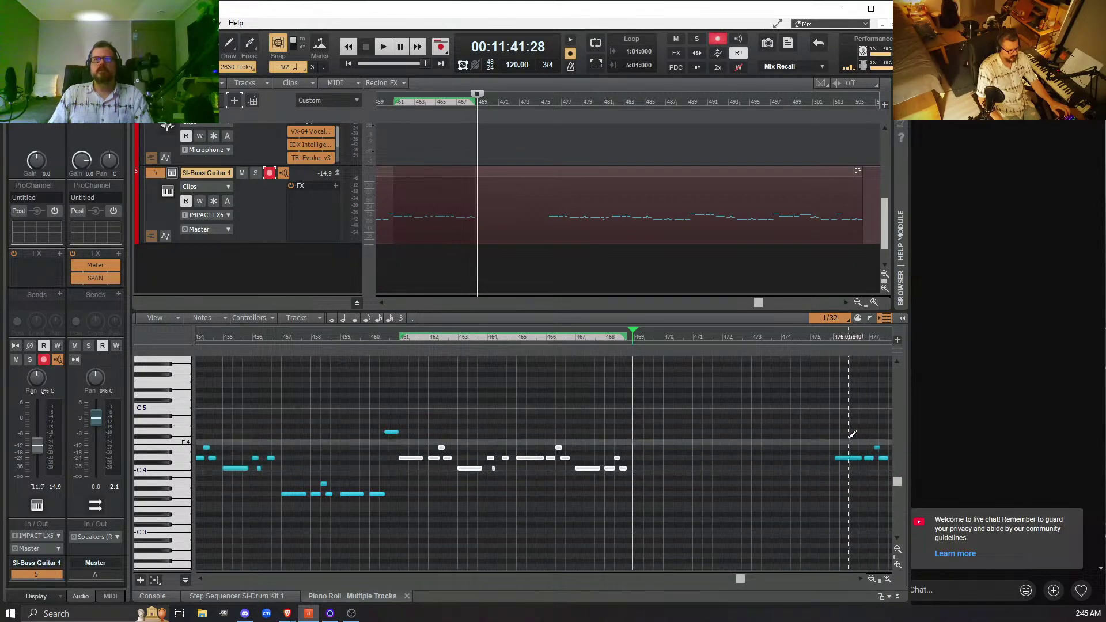
pyautogui.hotkey('ctrl', 'v')
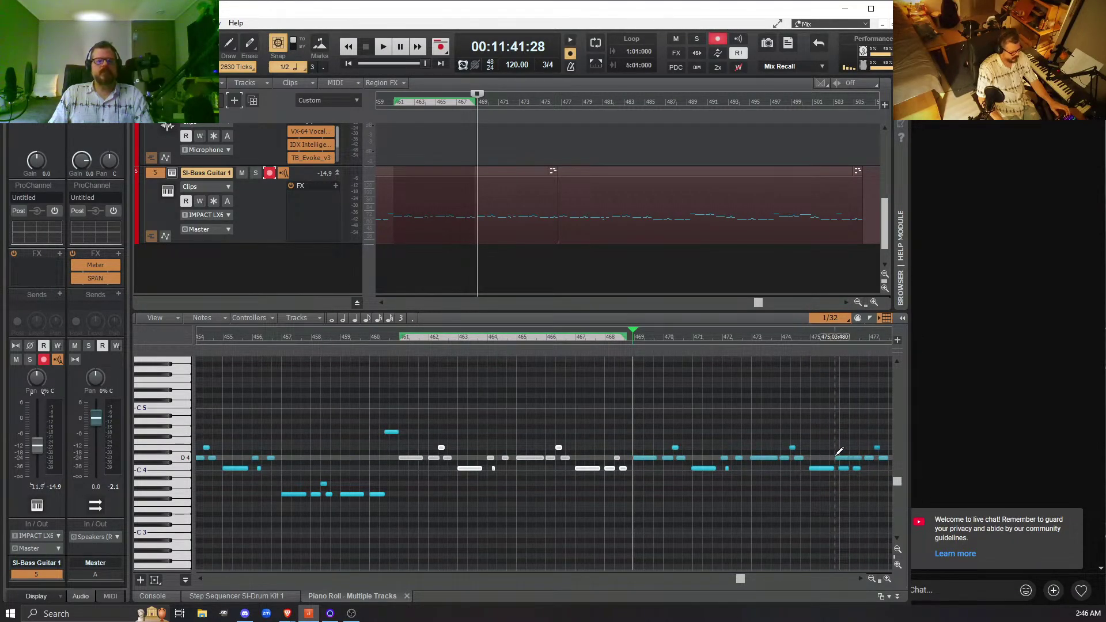
pyautogui.hotkey('ctrl', 'z')
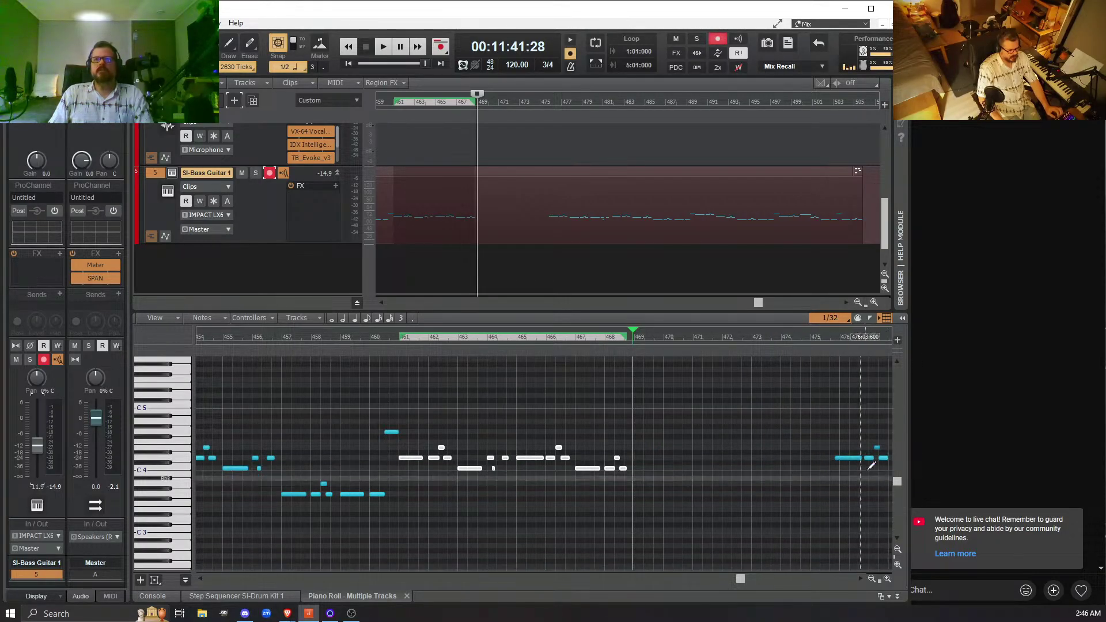
# - Select all bass notes after the gap and move them later, so they start in measure 477
pyautogui.click(871, 578)
pyautogui.click(870, 578)
pyautogui.click(871, 579)
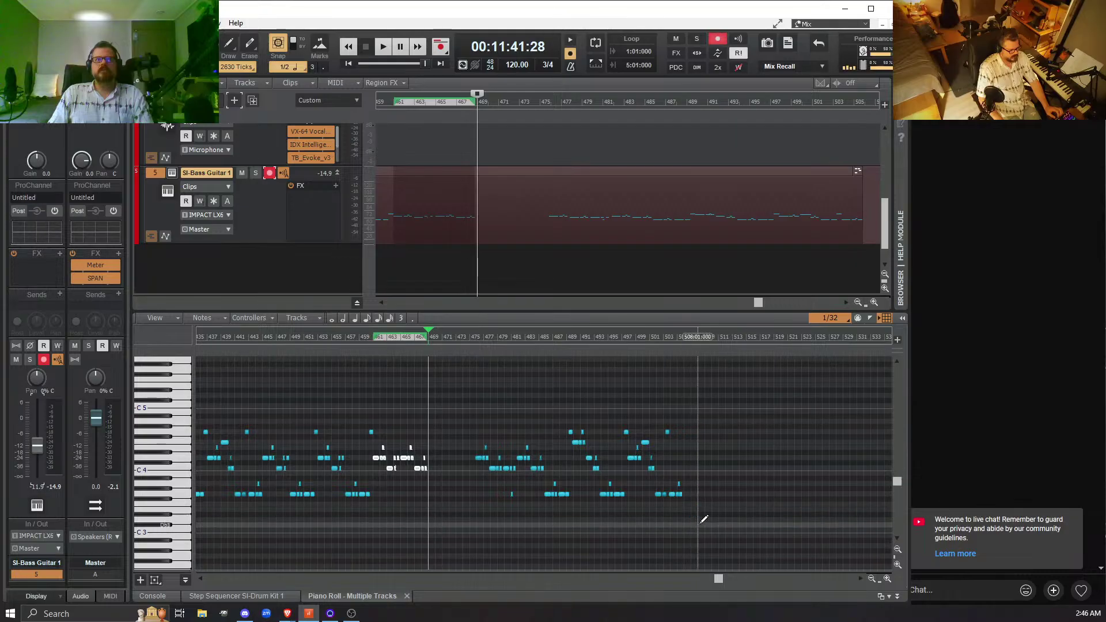
pyautogui.rightClick(699, 506)
pyautogui.click(682, 509)
pyautogui.click(682, 509)
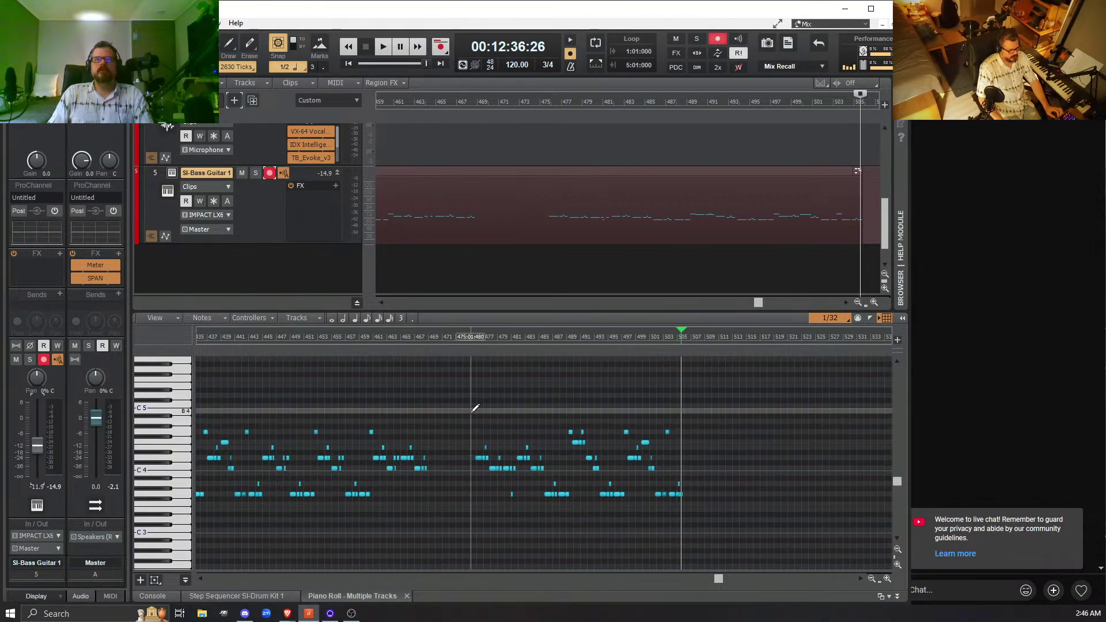
pyautogui.rightClick(472, 410)
pyautogui.click(668, 514)
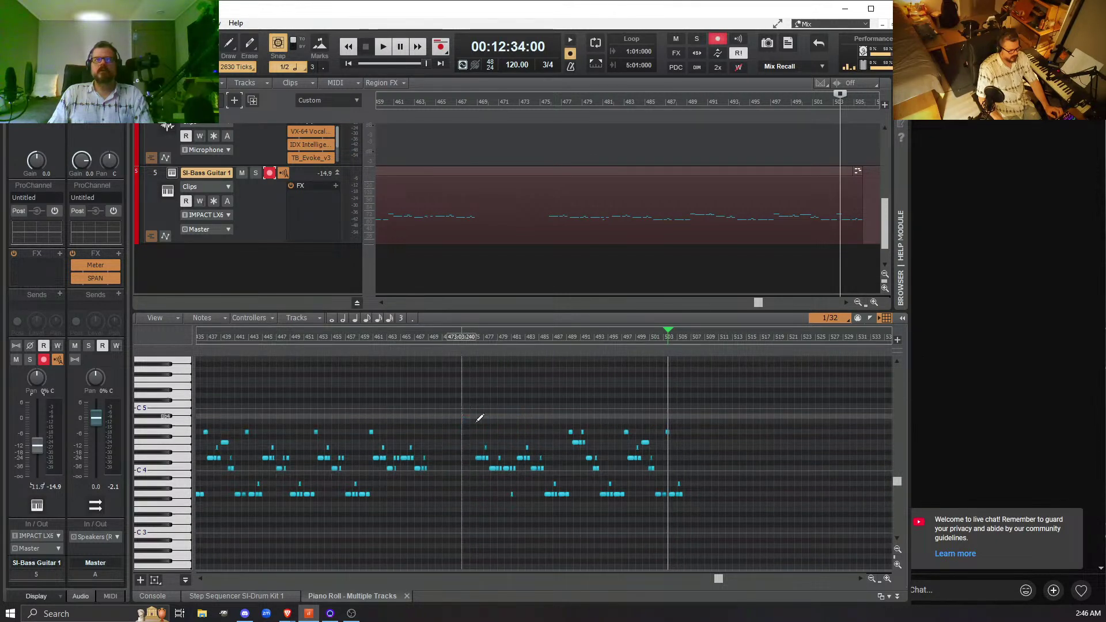
pyautogui.click(683, 513)
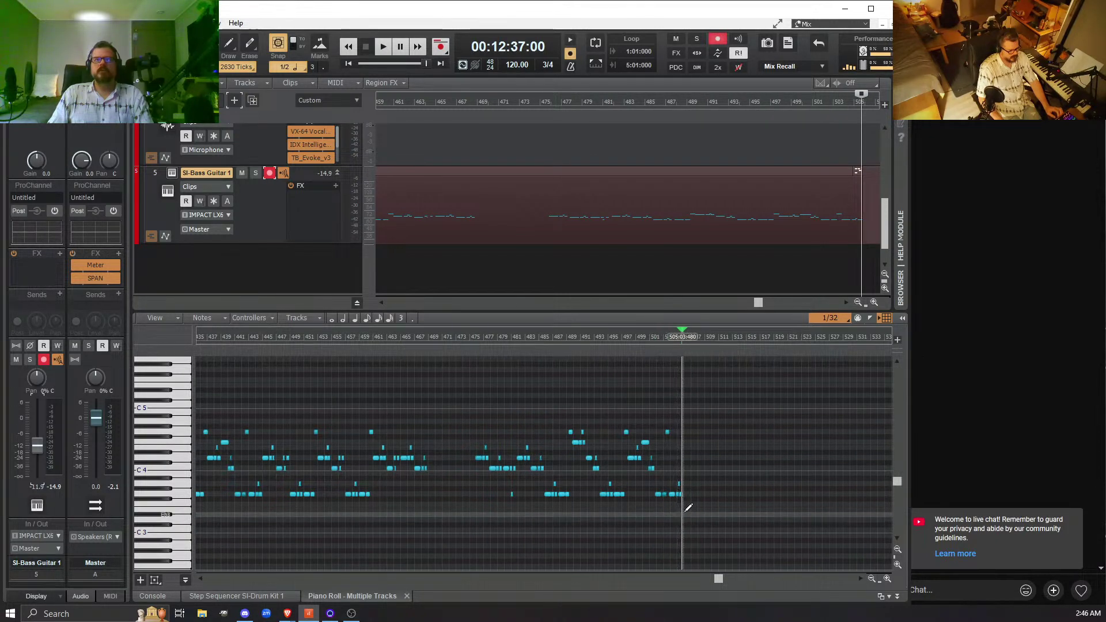
pyautogui.moveTo(686, 512); pyautogui.dragTo(476, 397)
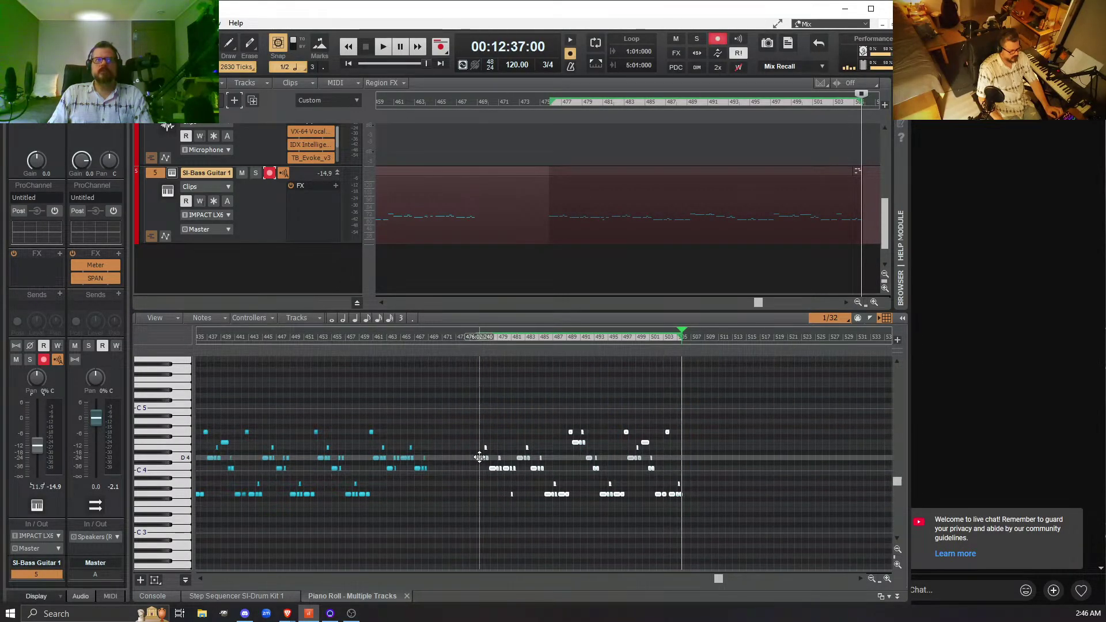
pyautogui.moveTo(482, 457); pyautogui.dragTo(490, 458)
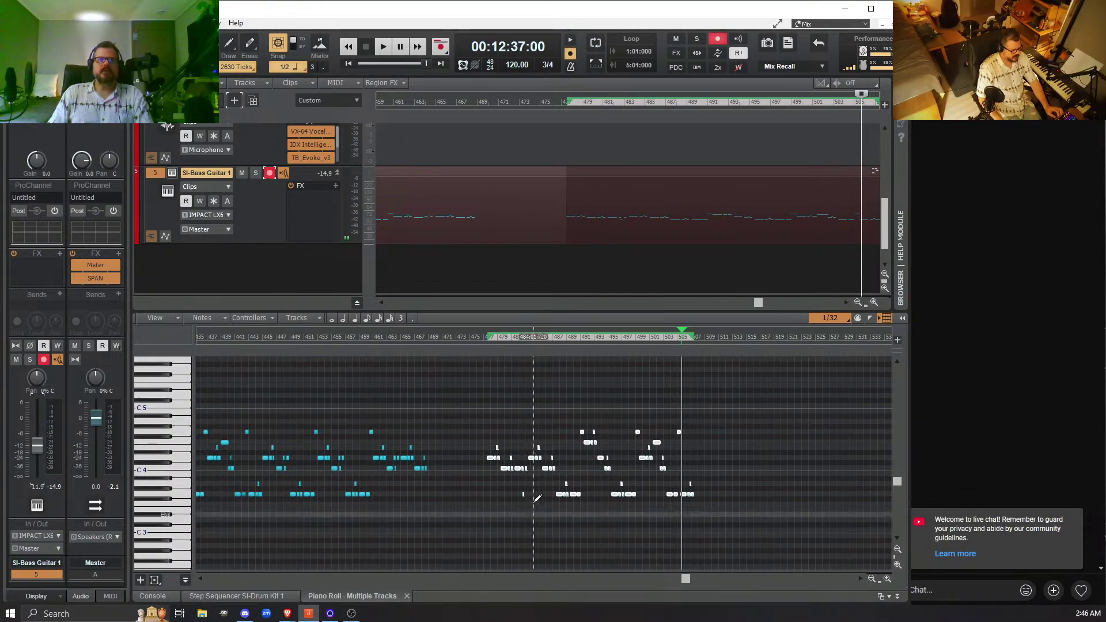
# - Paste a copy of the measures 461 to 468 bass phrase into the gap at 00:11:42:00
pyautogui.click(446, 493)
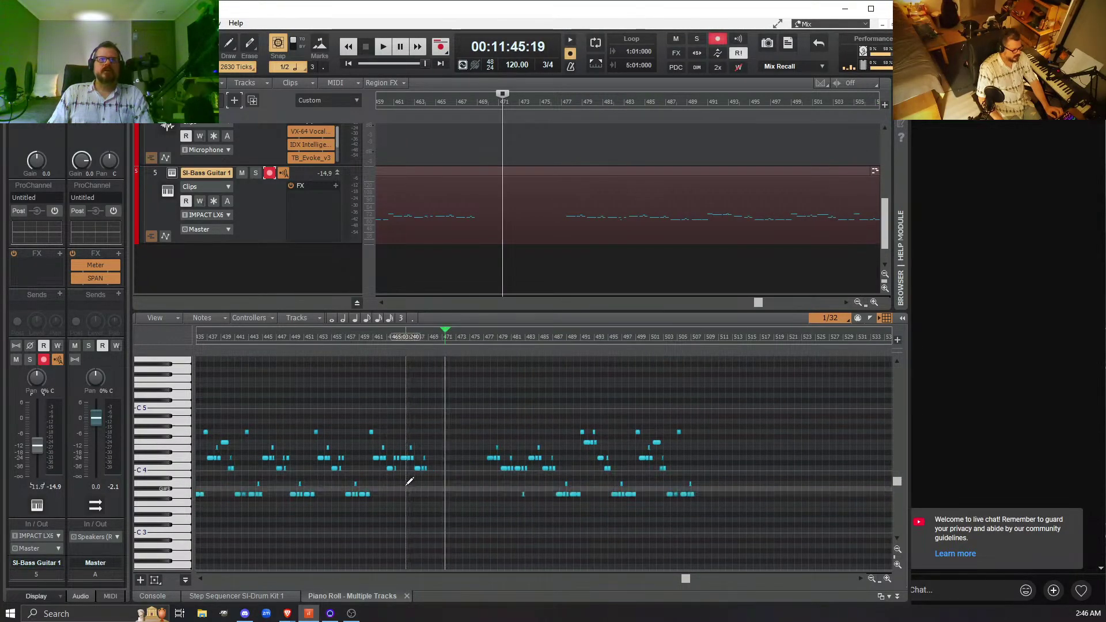
pyautogui.moveTo(431, 475); pyautogui.dragTo(378, 427)
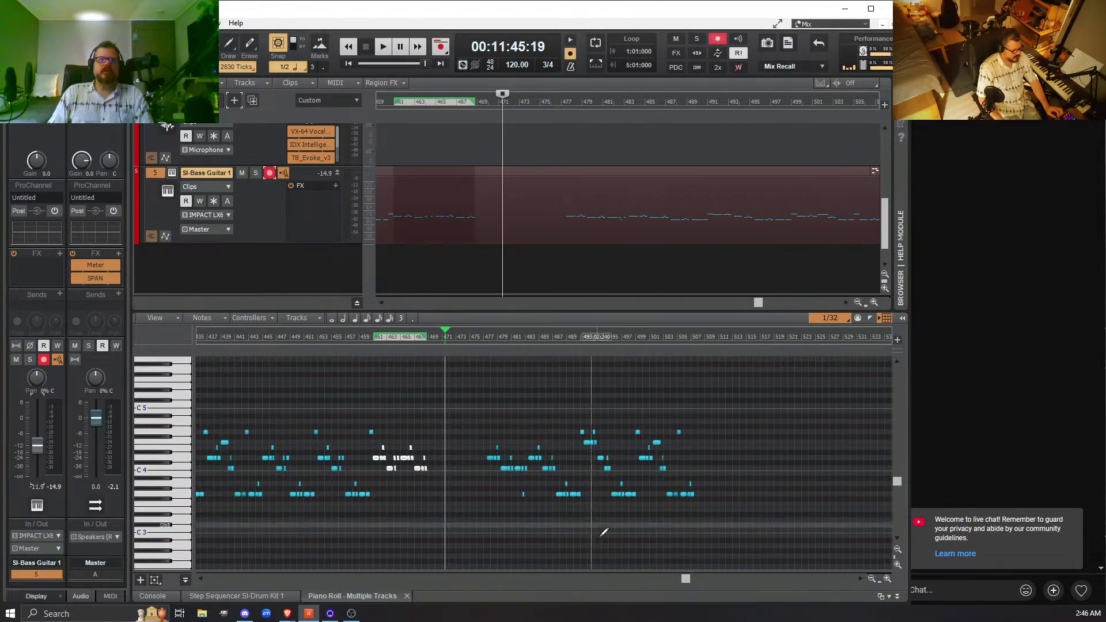
pyautogui.click(887, 578)
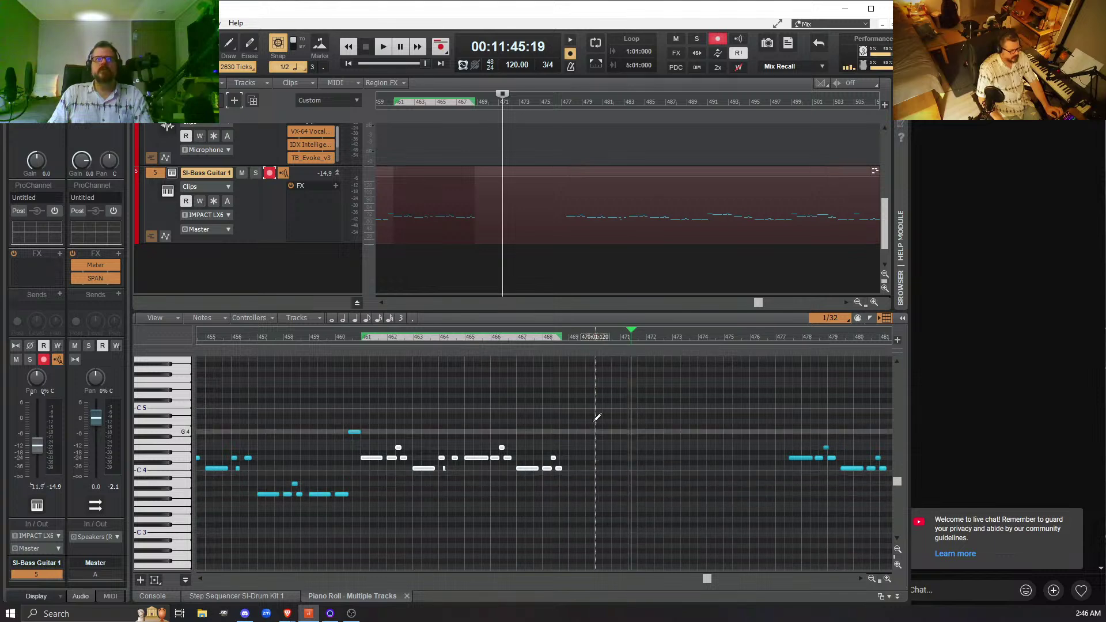
pyautogui.click(568, 337)
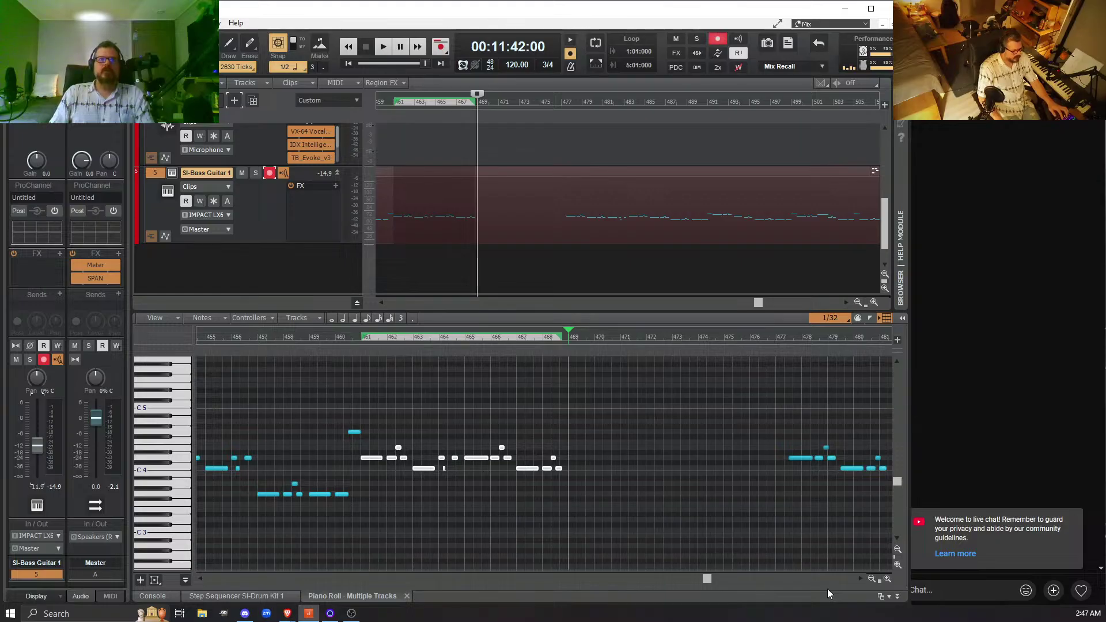
pyautogui.hotkey('ctrl', 'v')
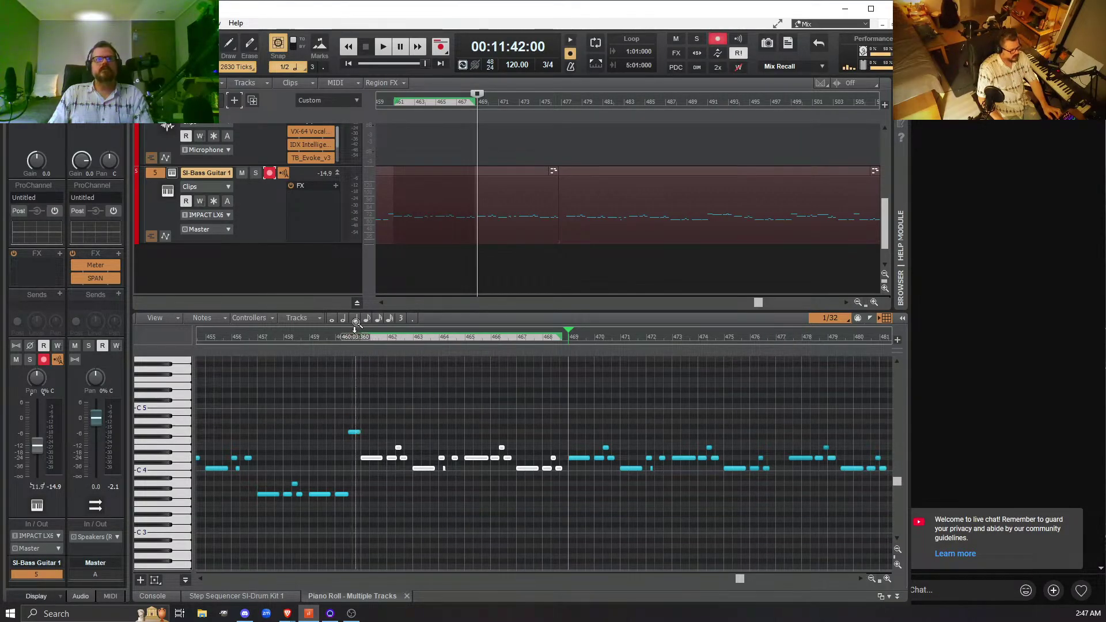
# - Play the bass from measure 460 through the pasted phrase, and set the Now time to 00:11:53:28
pyautogui.click(338, 337)
pyautogui.press('space')
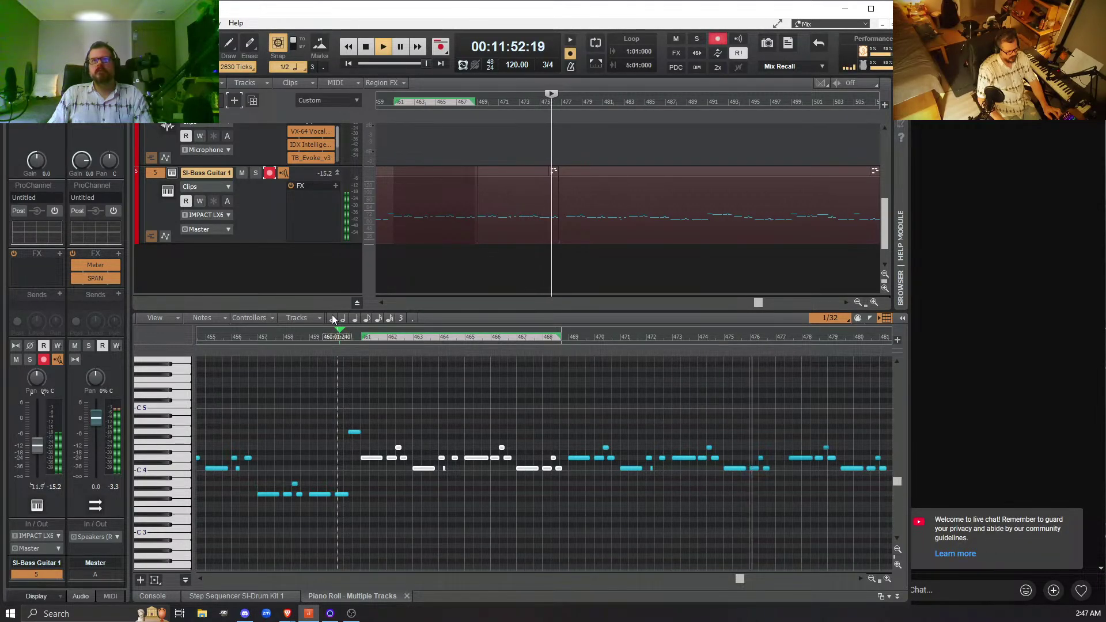
pyautogui.press('space')
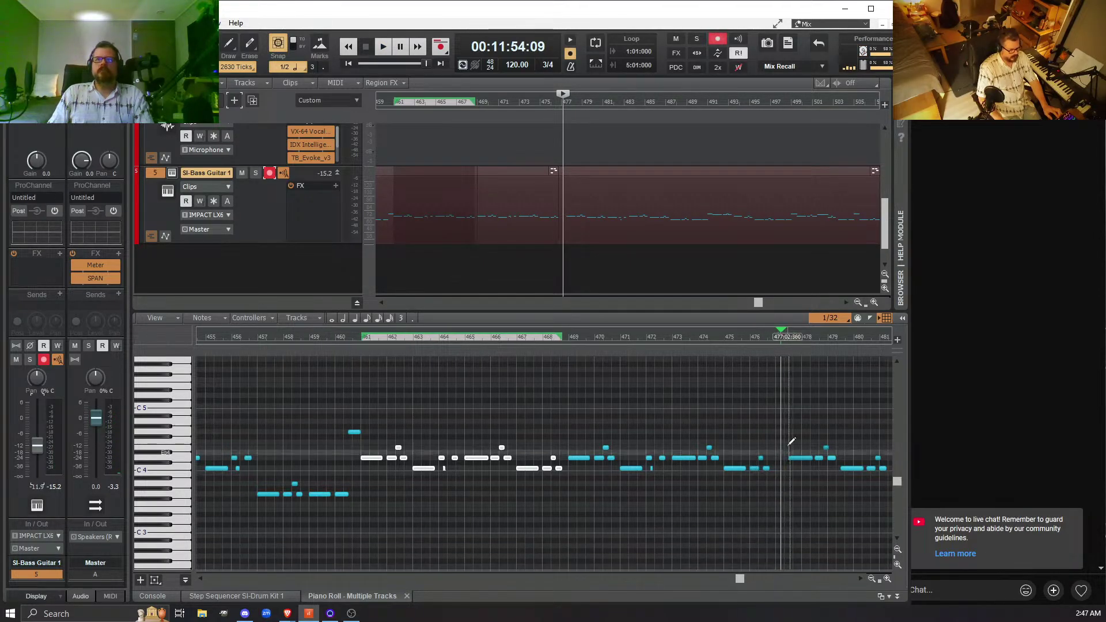
pyautogui.click(775, 334)
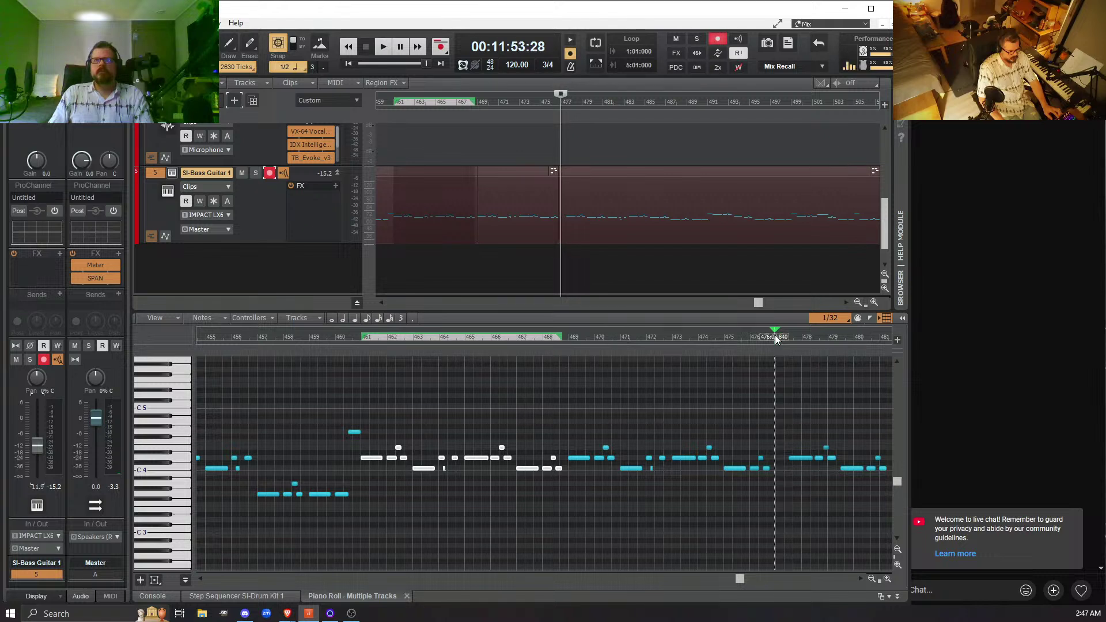
# - Select the bass notes from measure 477 to the end of the part in the piano roll
pyautogui.moveTo(741, 578); pyautogui.dragTo(761, 574)
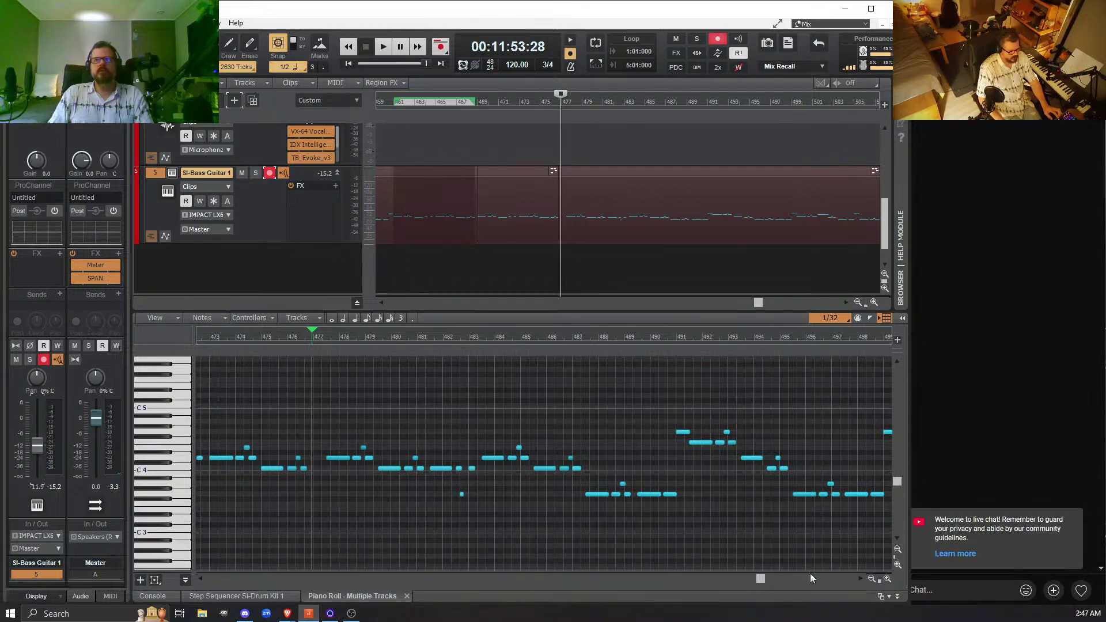
pyautogui.click(872, 579)
pyautogui.click(872, 579)
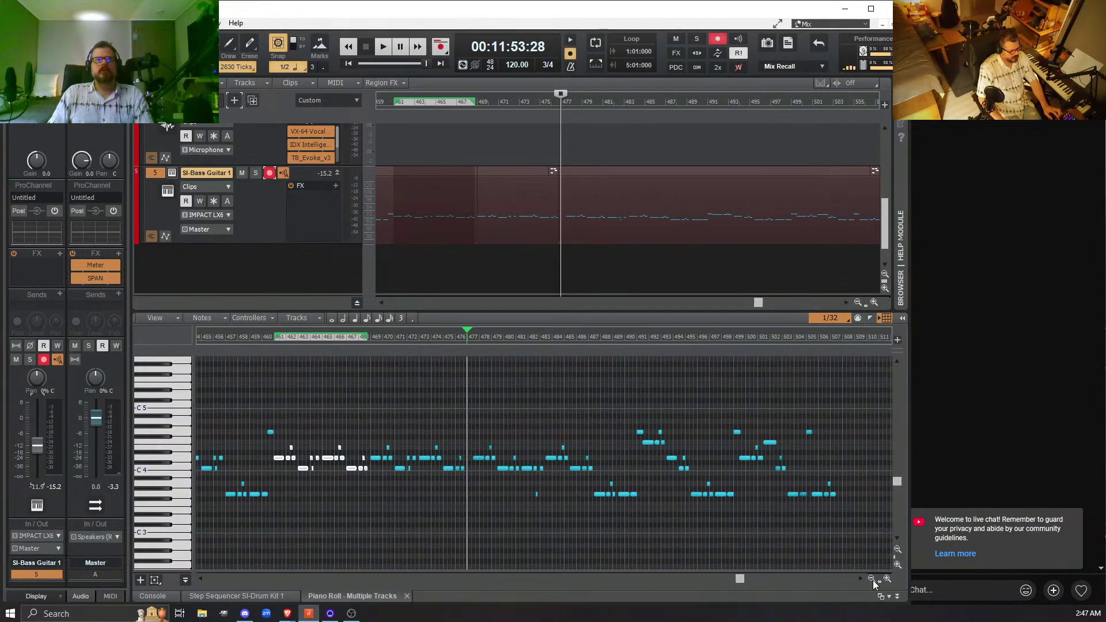
pyautogui.click(873, 580)
pyautogui.click(721, 516)
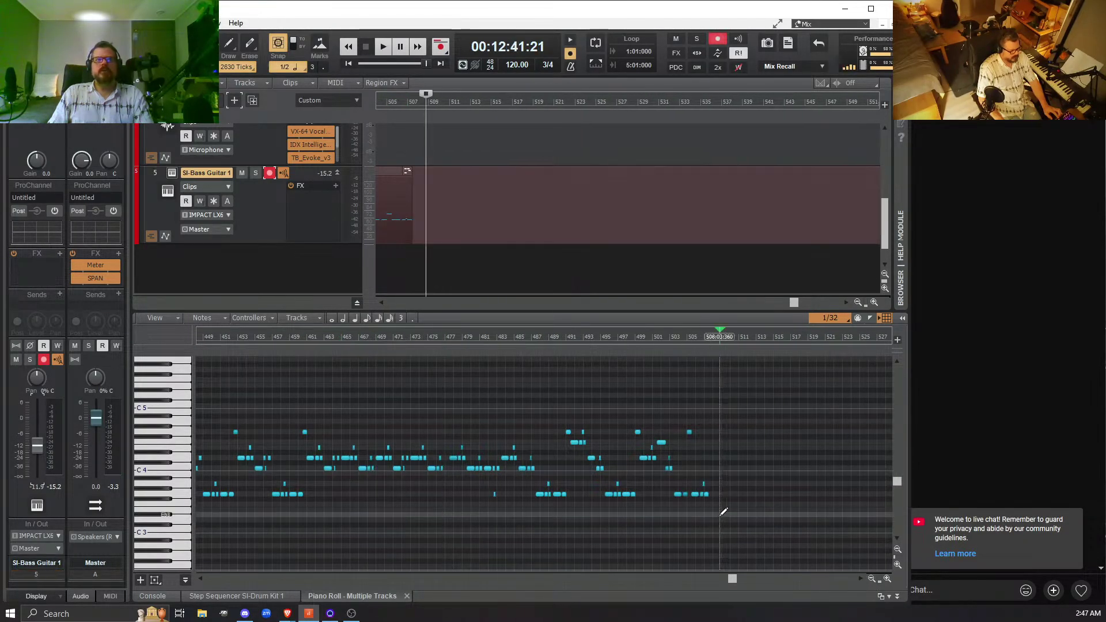
# - Play back the bass guitar part from measure 467 in the piano roll and stop near measure 479
pyautogui.click(364, 335)
pyautogui.press('space')
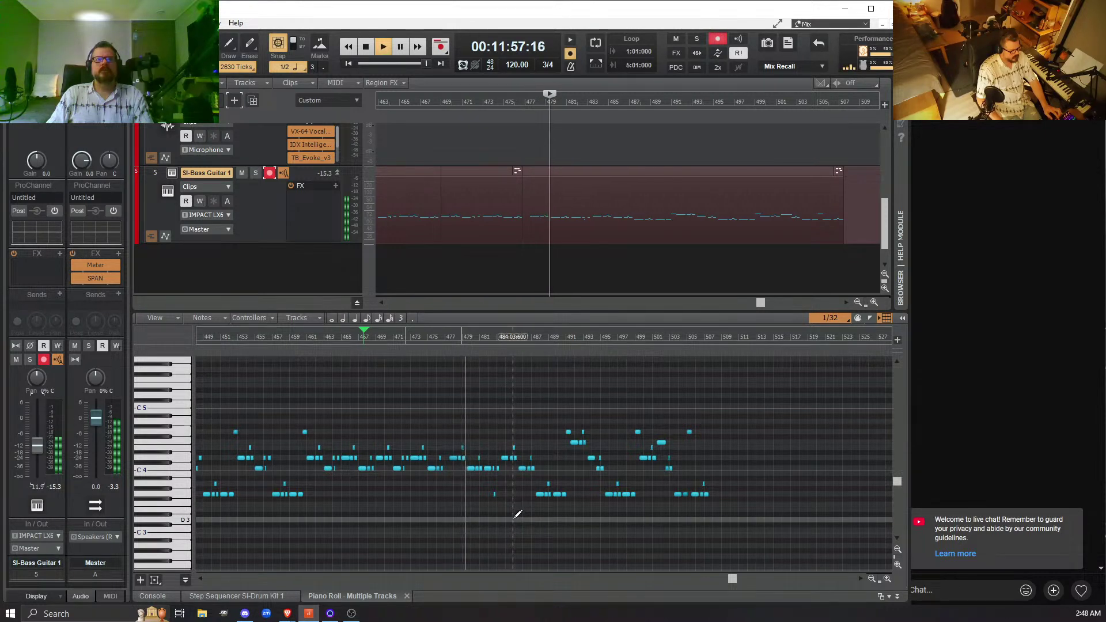
pyautogui.press('space')
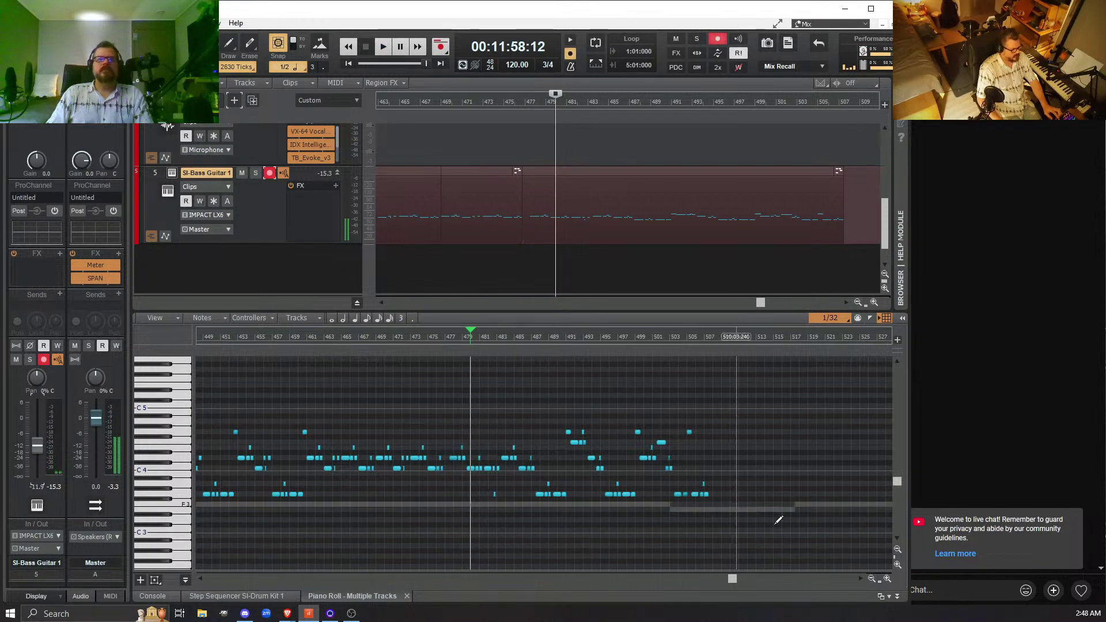
# - Listen closely to the bass notes from about measure 475 to measure 481
pyautogui.click(886, 578)
pyautogui.click(886, 578)
pyautogui.click(886, 578)
pyautogui.click(887, 578)
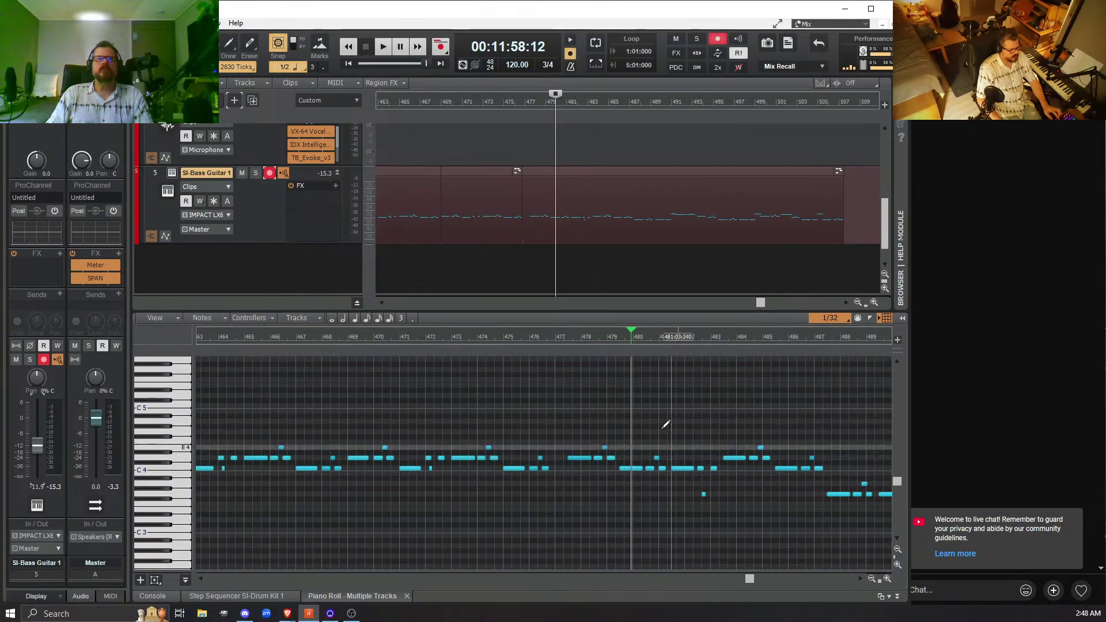
pyautogui.click(506, 340)
pyautogui.press('space')
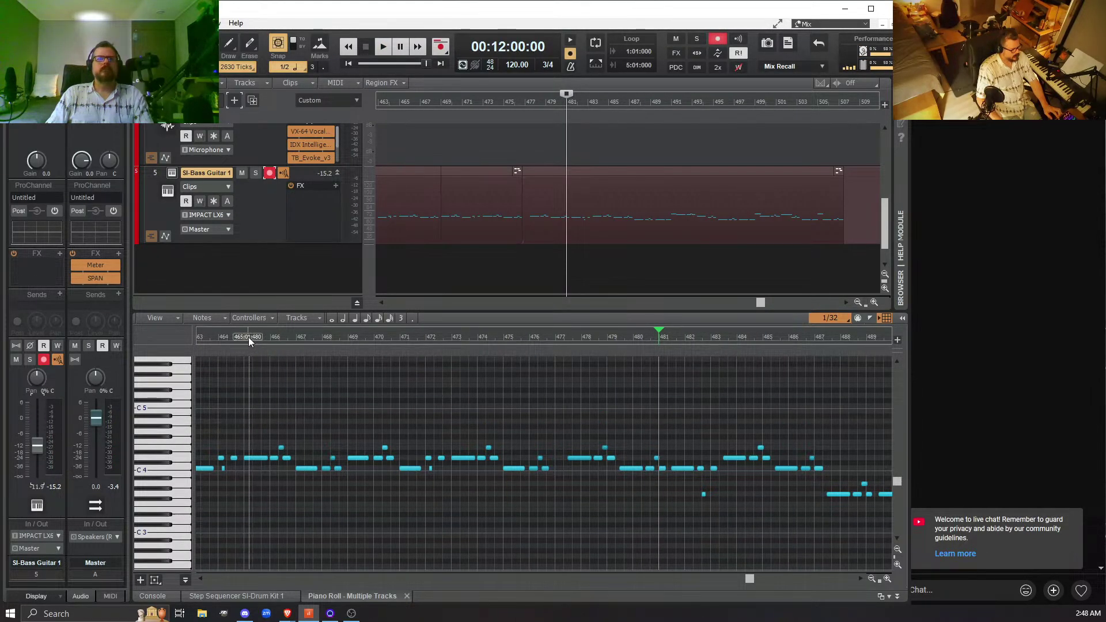
pyautogui.press('space')
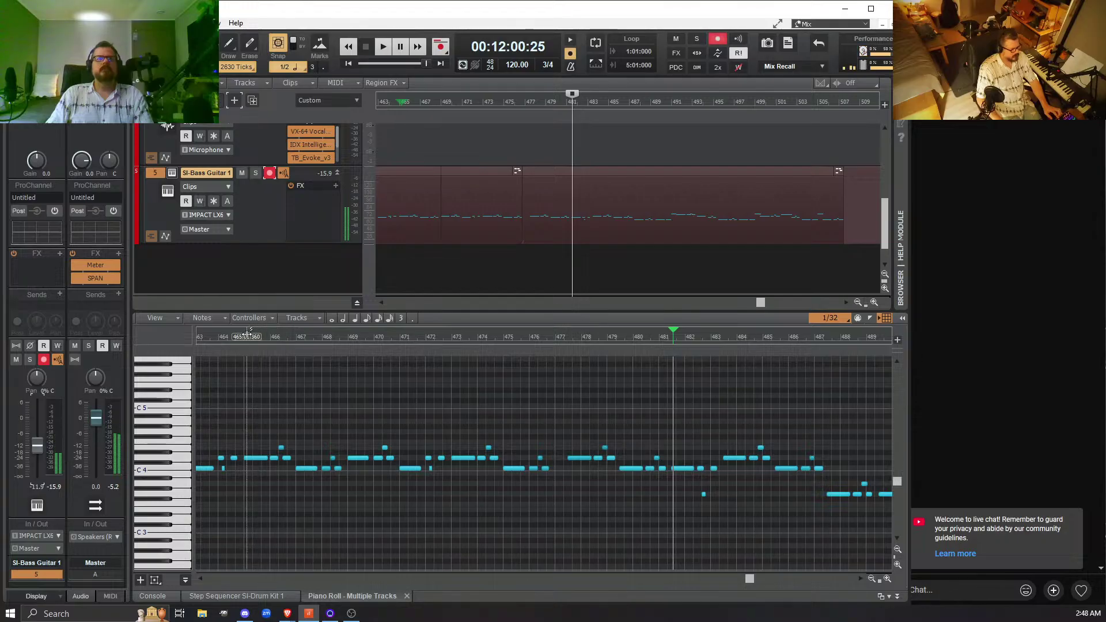
# - Replay the bass line from measure 464, then again from measure 465, to find the phrases that do not fit
pyautogui.click(236, 340)
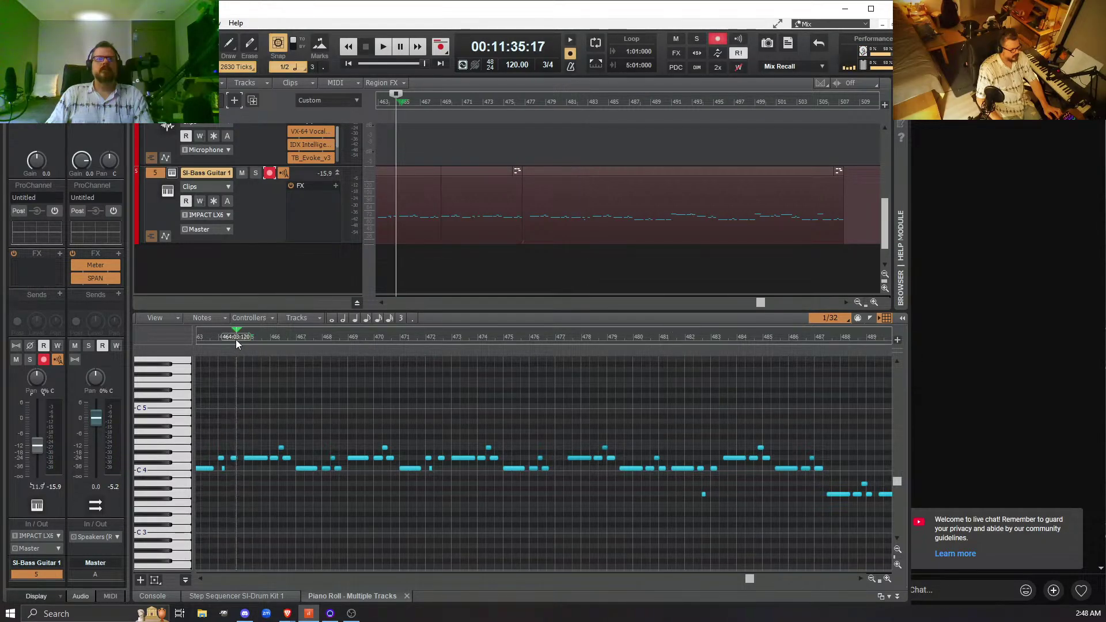
pyautogui.press('space')
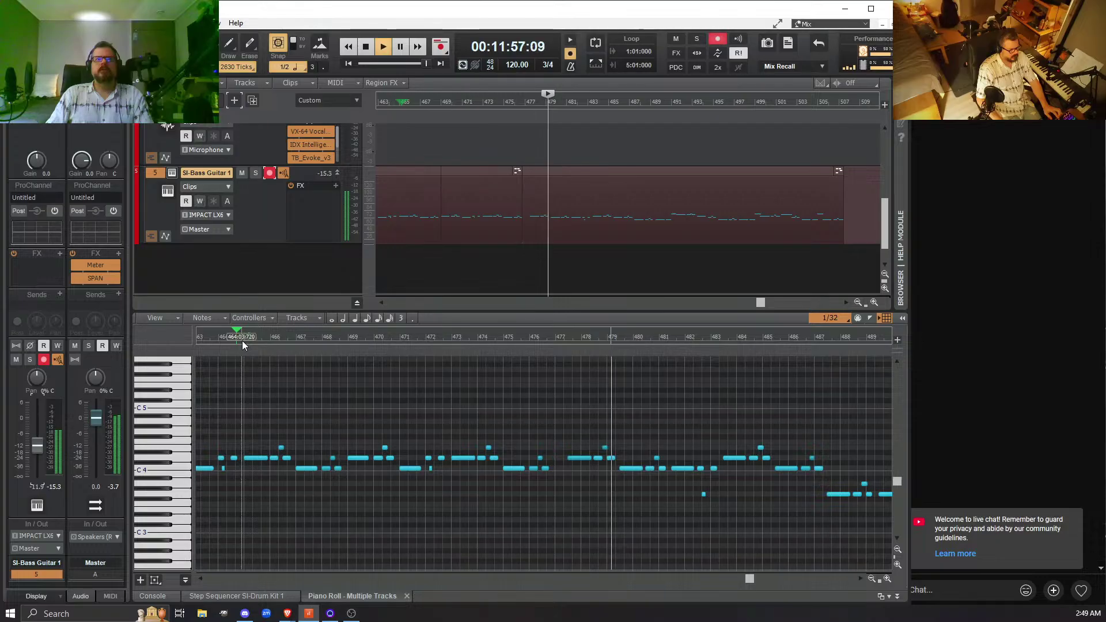
pyautogui.press('space')
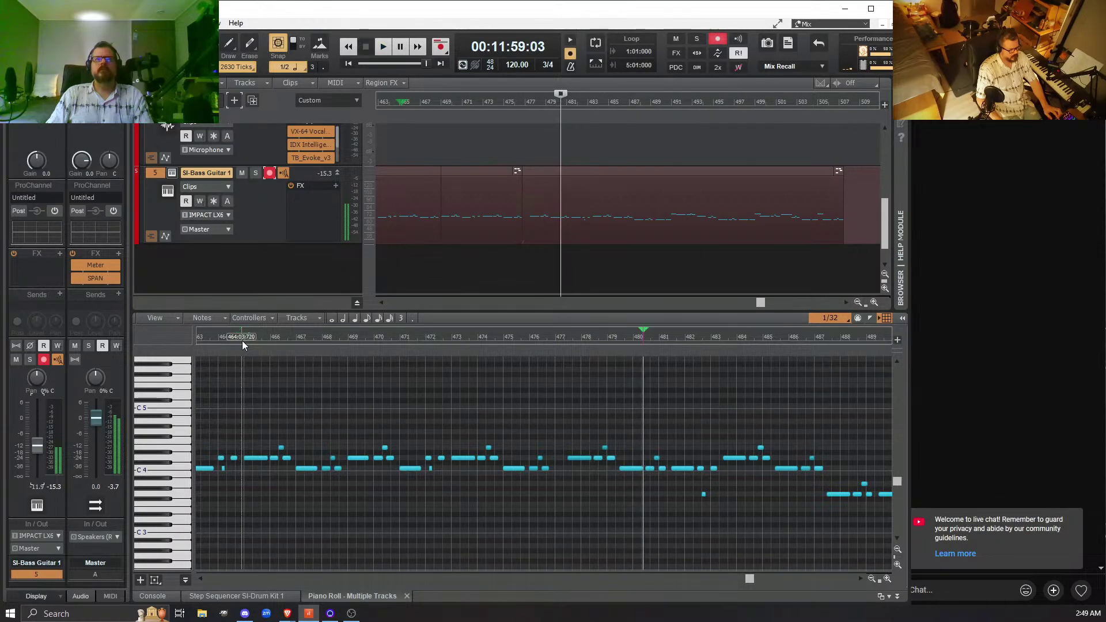
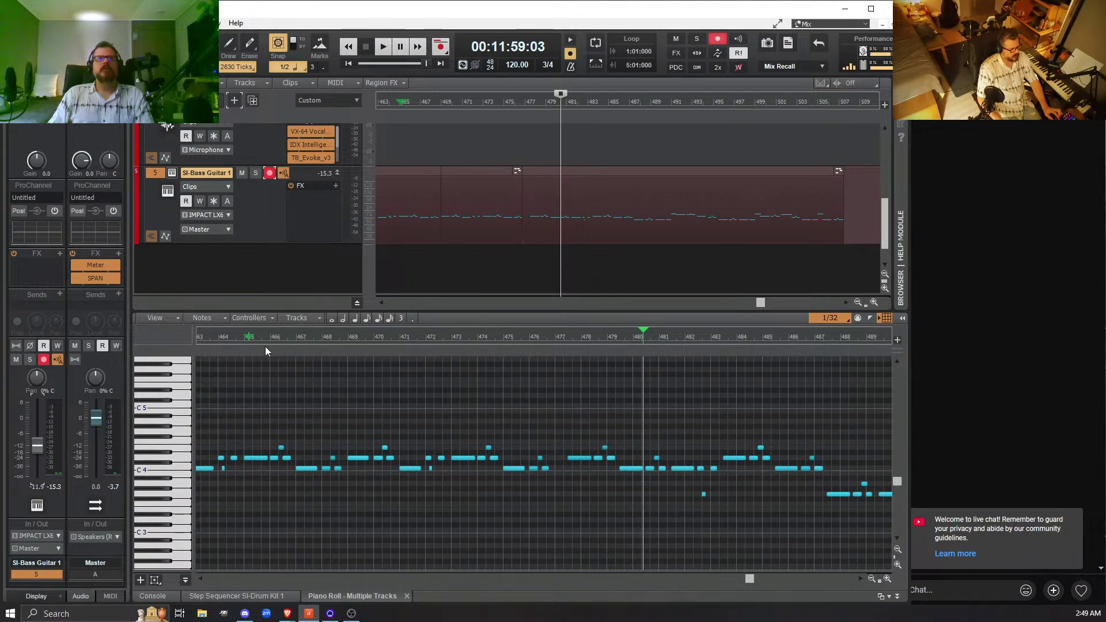
pyautogui.click(248, 334)
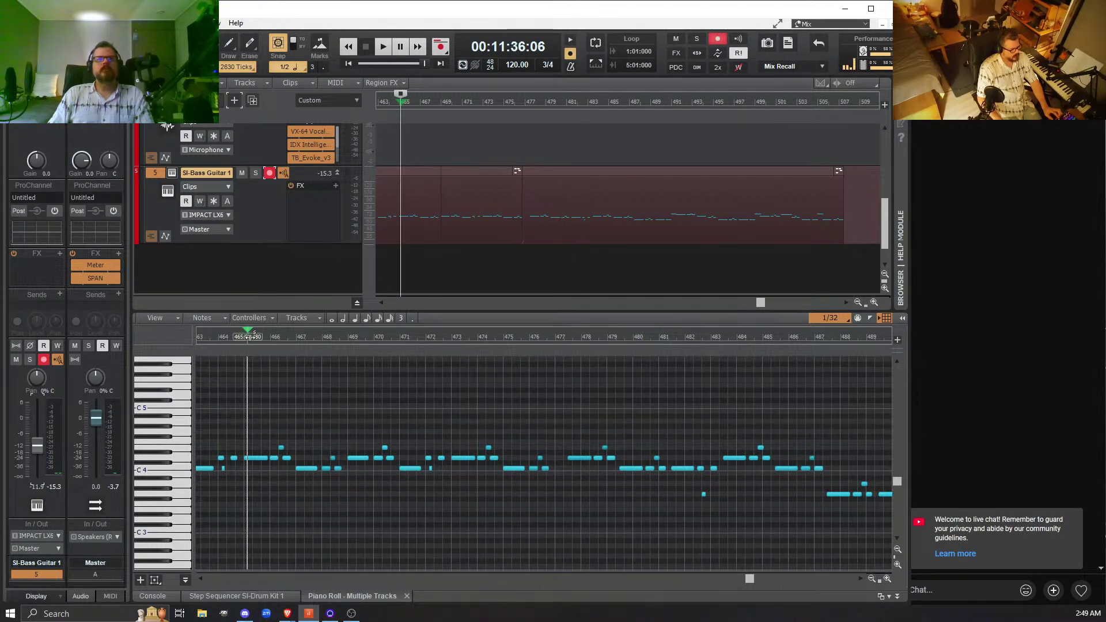
pyautogui.press('space')
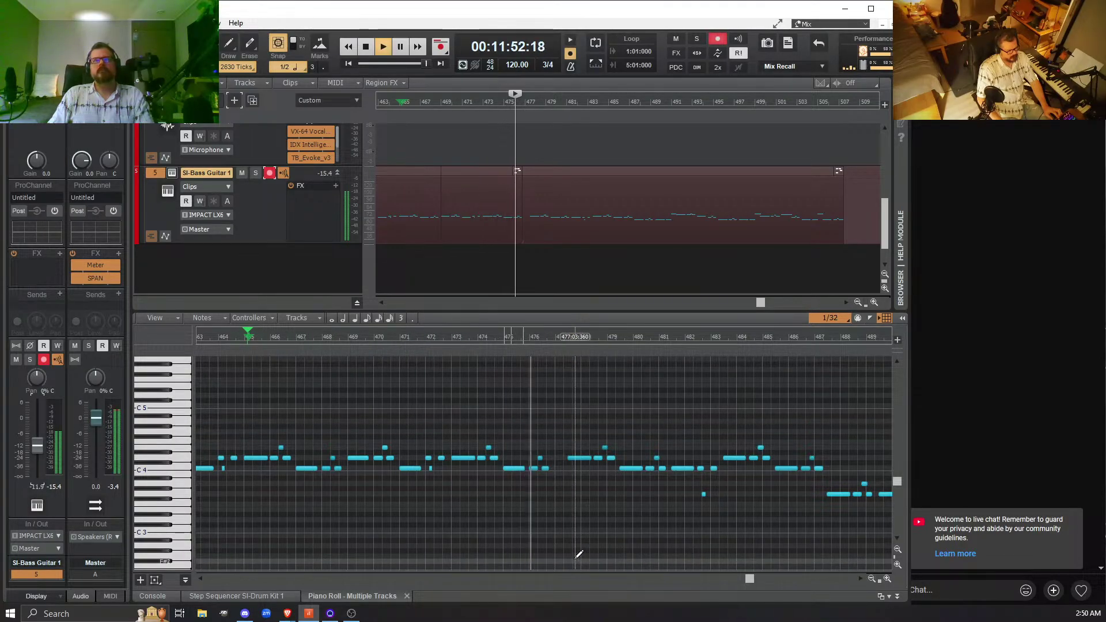
pyautogui.press('space')
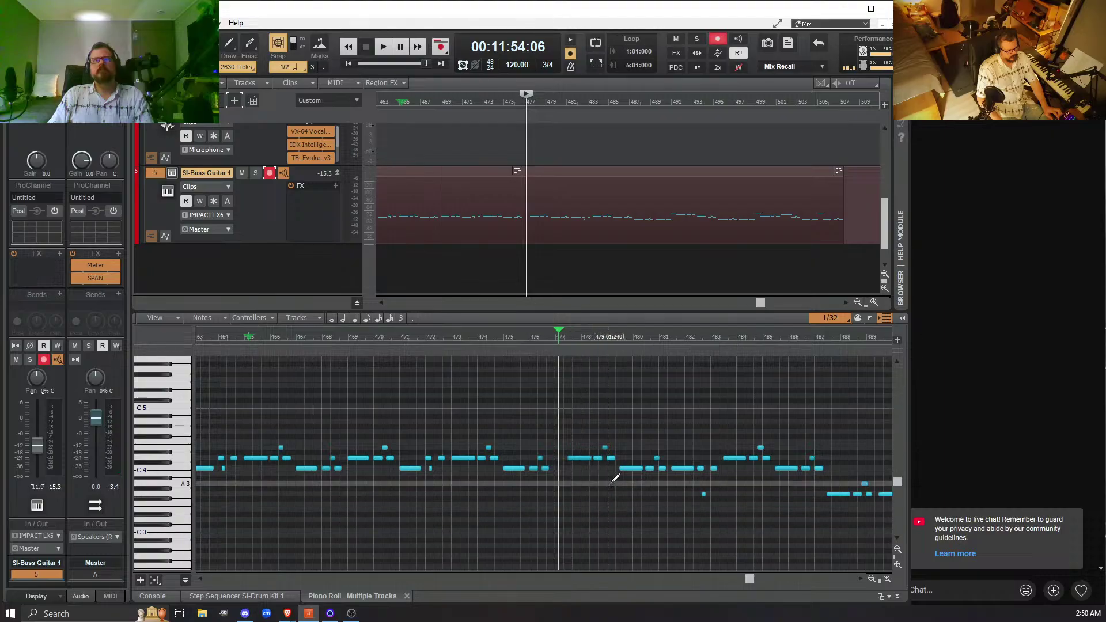
# - Delete the two bass phrases between measures 475 and 479 in the piano roll
pyautogui.rightClick(563, 423)
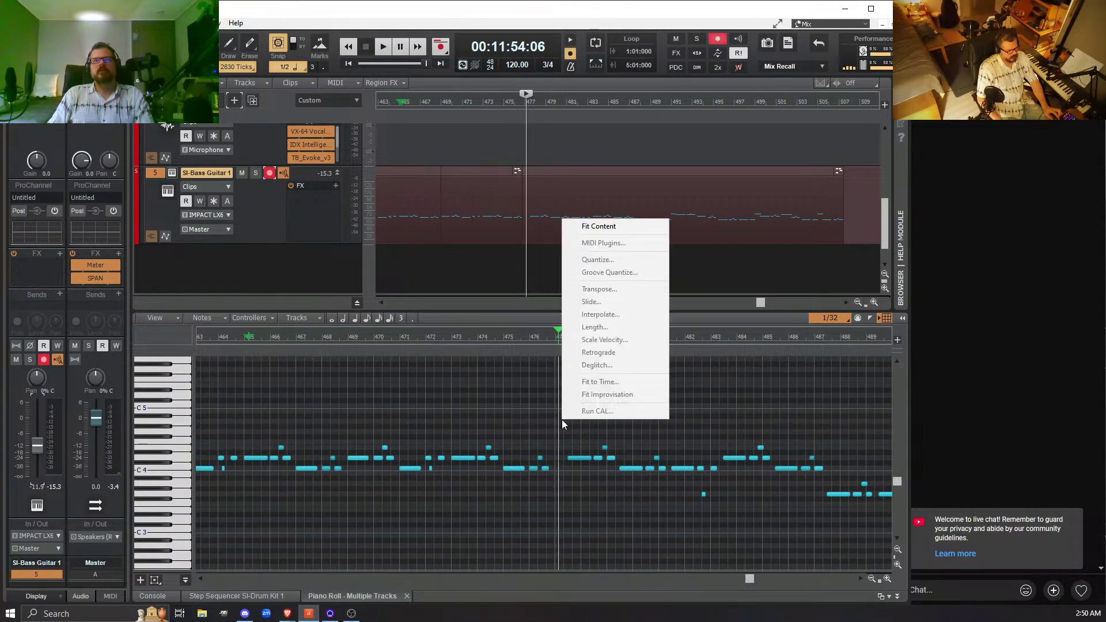
pyautogui.click(597, 478)
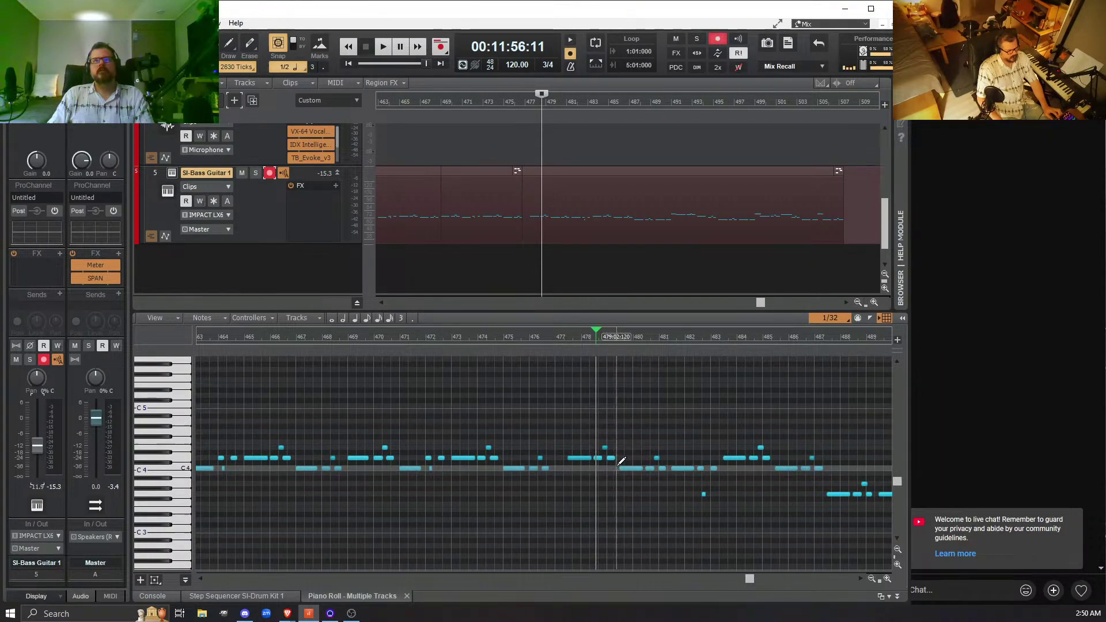
pyautogui.moveTo(621, 461); pyautogui.dragTo(569, 411)
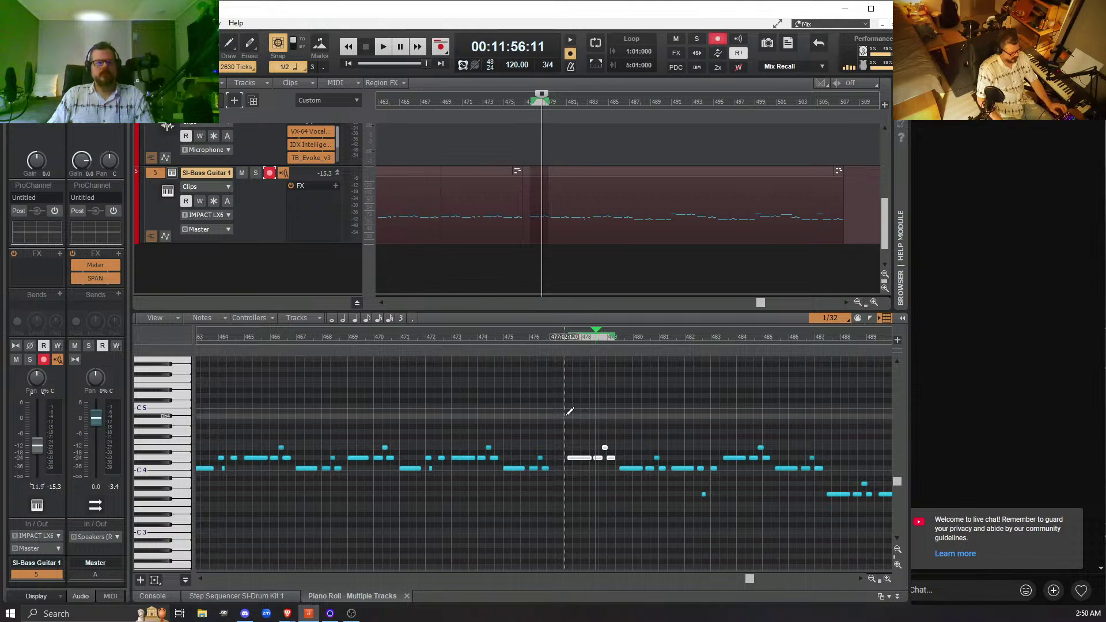
pyautogui.press('Delete')
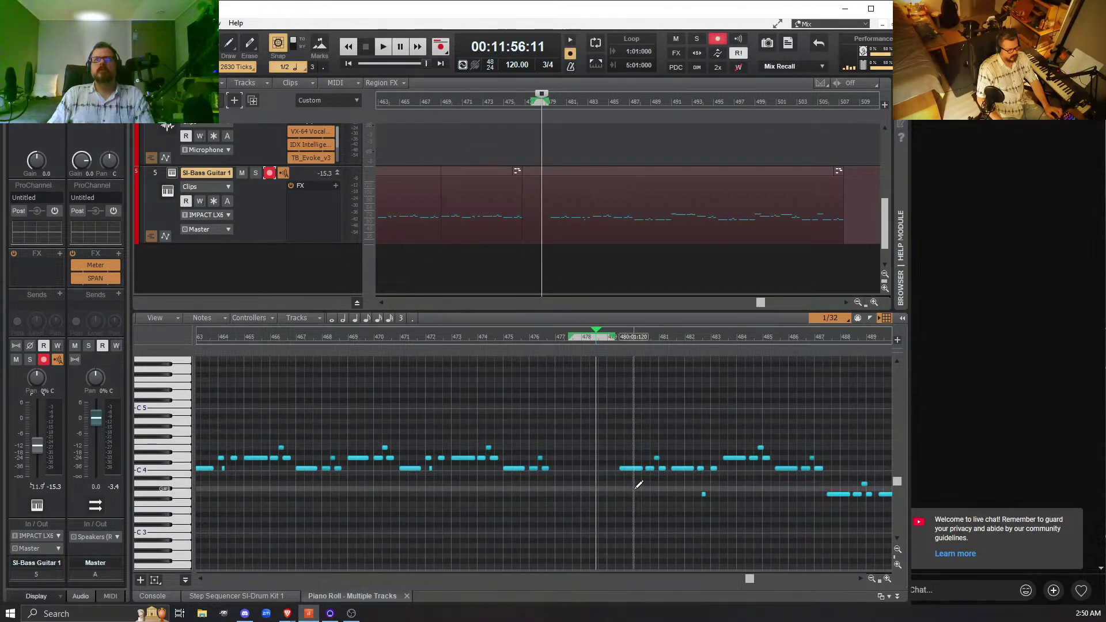
pyautogui.moveTo(556, 478); pyautogui.dragTo(504, 444)
pyautogui.press('Delete')
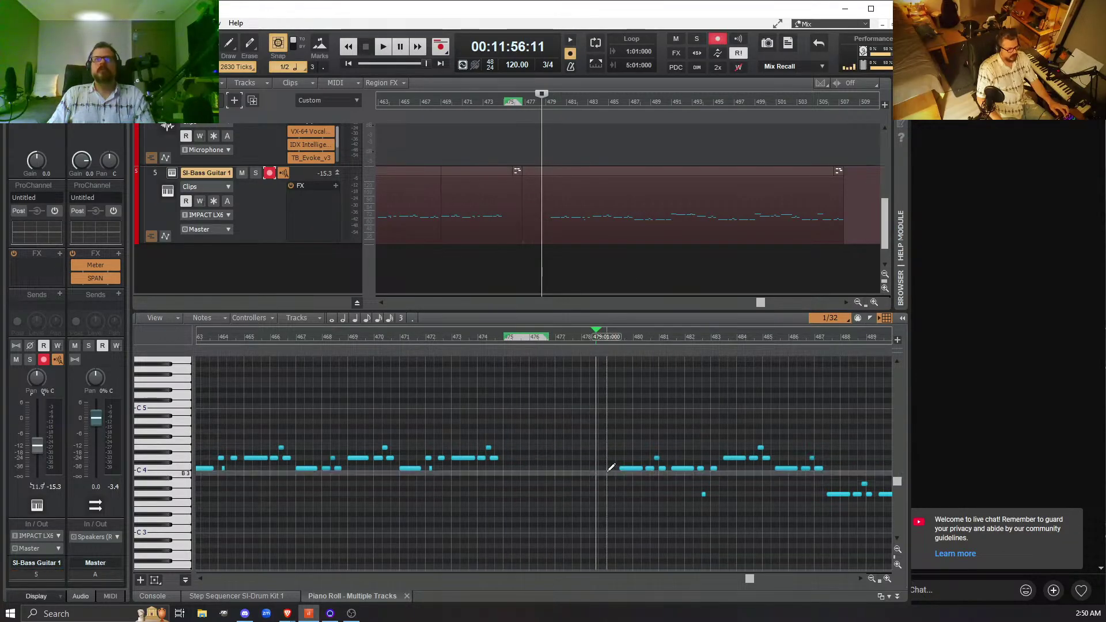
# - Move all bass notes after the gap earlier so they start at measure 475, and play back the join from measure 469
pyautogui.moveTo(752, 578); pyautogui.dragTo(762, 579)
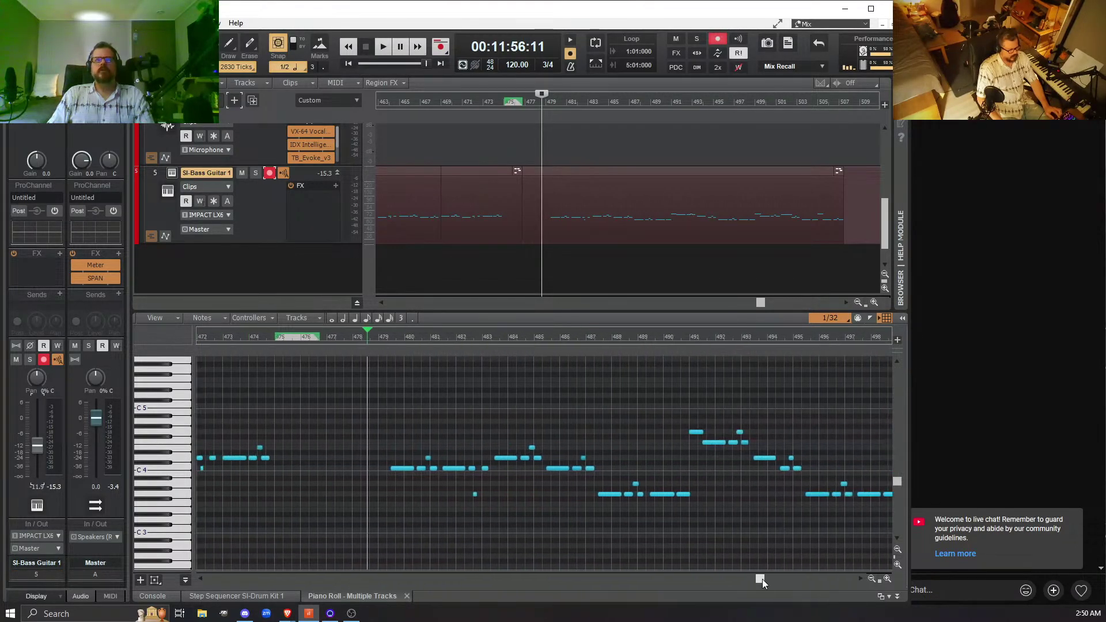
pyautogui.click(870, 578)
pyautogui.click(870, 577)
pyautogui.click(870, 578)
pyautogui.click(870, 578)
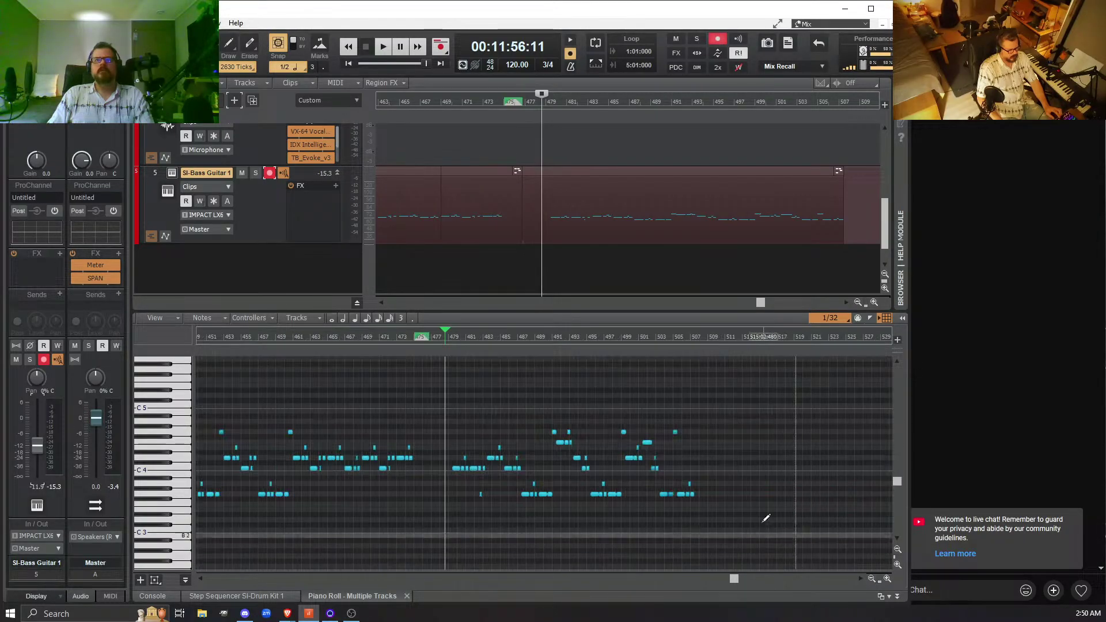
pyautogui.moveTo(716, 512); pyautogui.dragTo(445, 395)
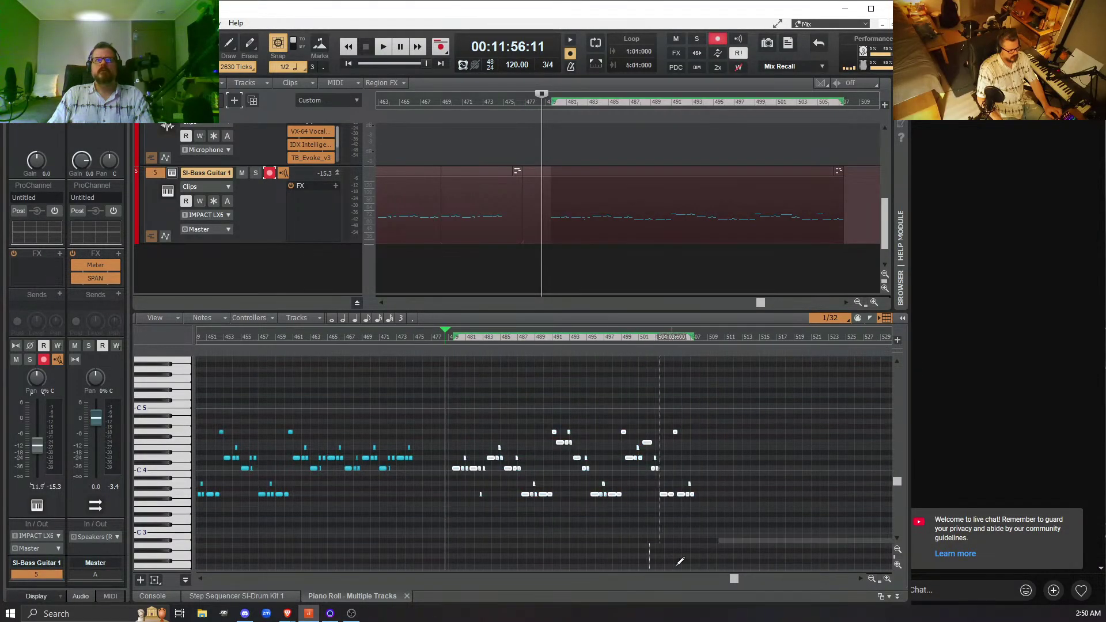
pyautogui.click(887, 578)
pyautogui.click(886, 578)
pyautogui.click(887, 578)
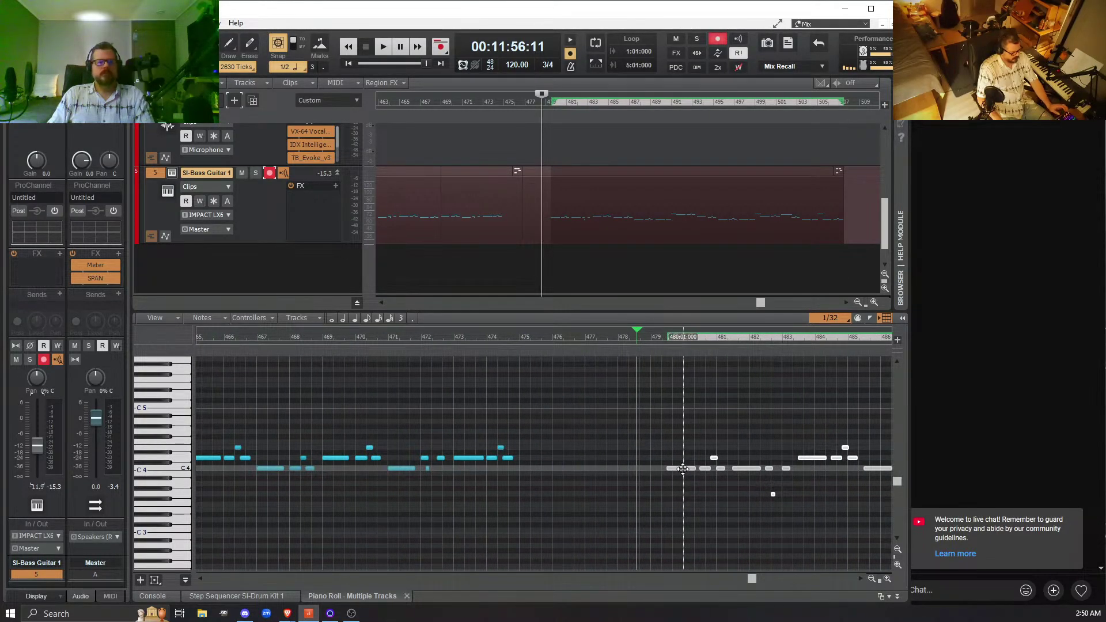
pyautogui.moveTo(682, 468); pyautogui.dragTo(536, 465)
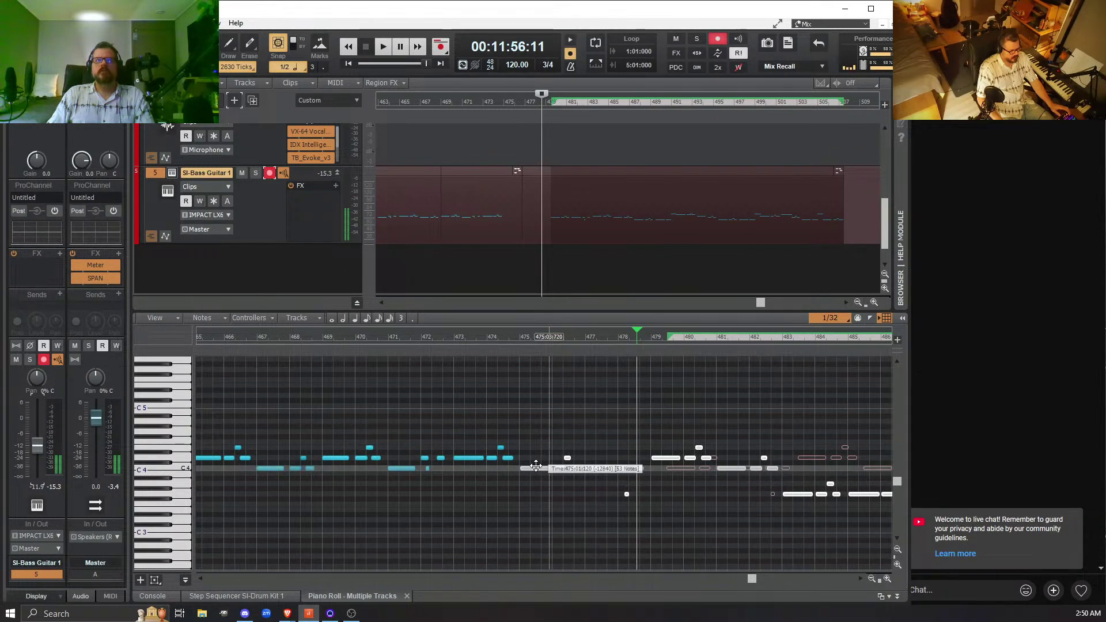
pyautogui.moveTo(534, 465); pyautogui.dragTo(535, 465)
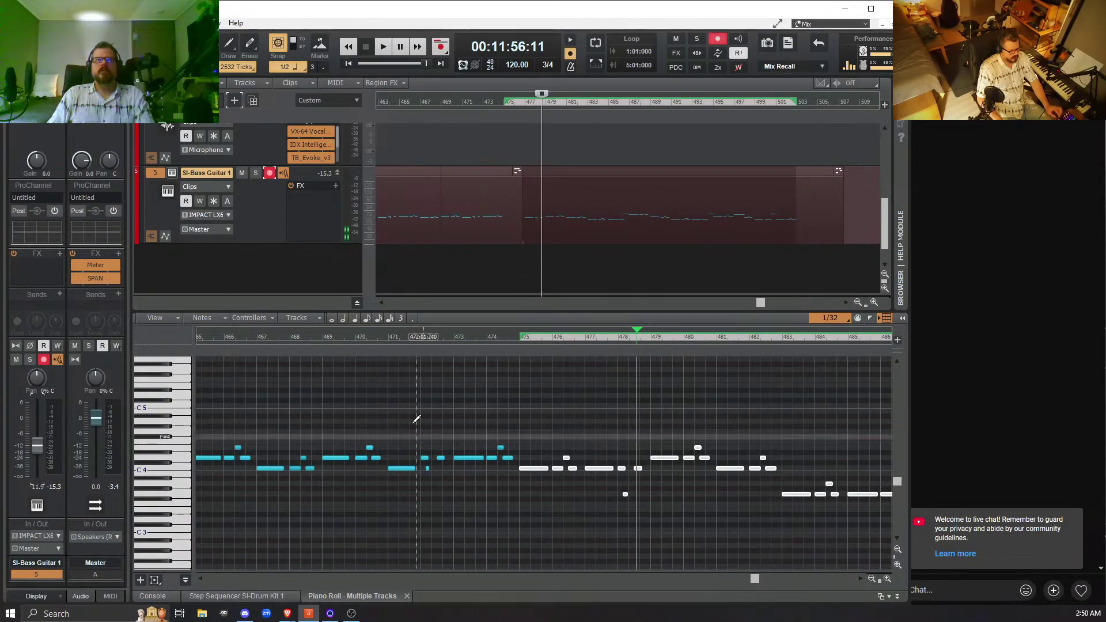
pyautogui.click(339, 337)
pyautogui.press('space')
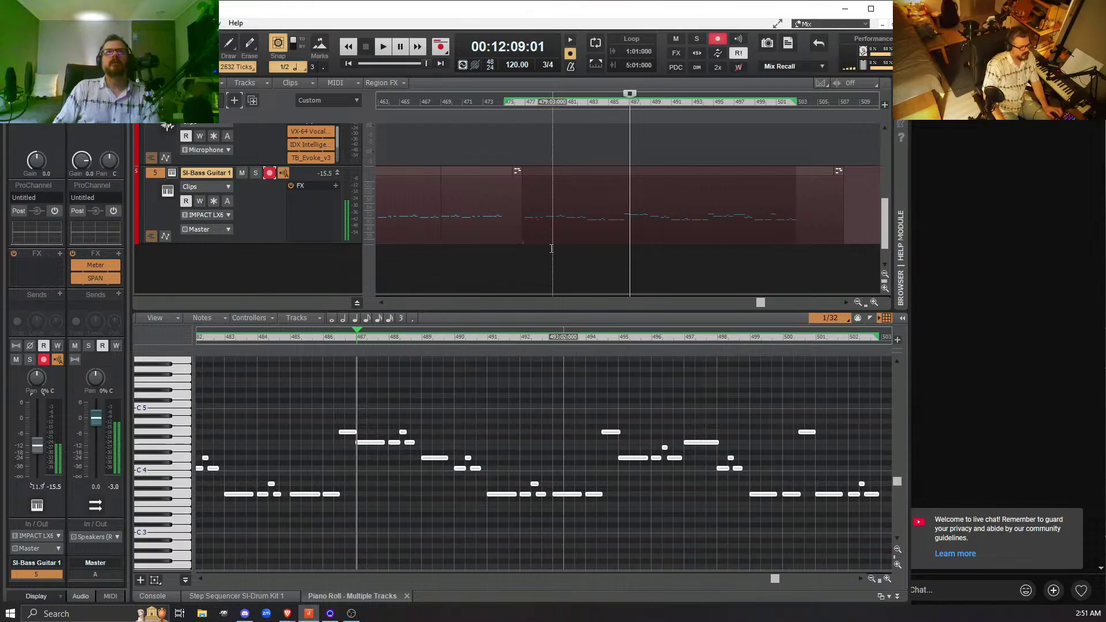
# - Trim the end of the bass clip that starts at measure 469 back to about measure 475 in the track view
pyautogui.click(511, 218)
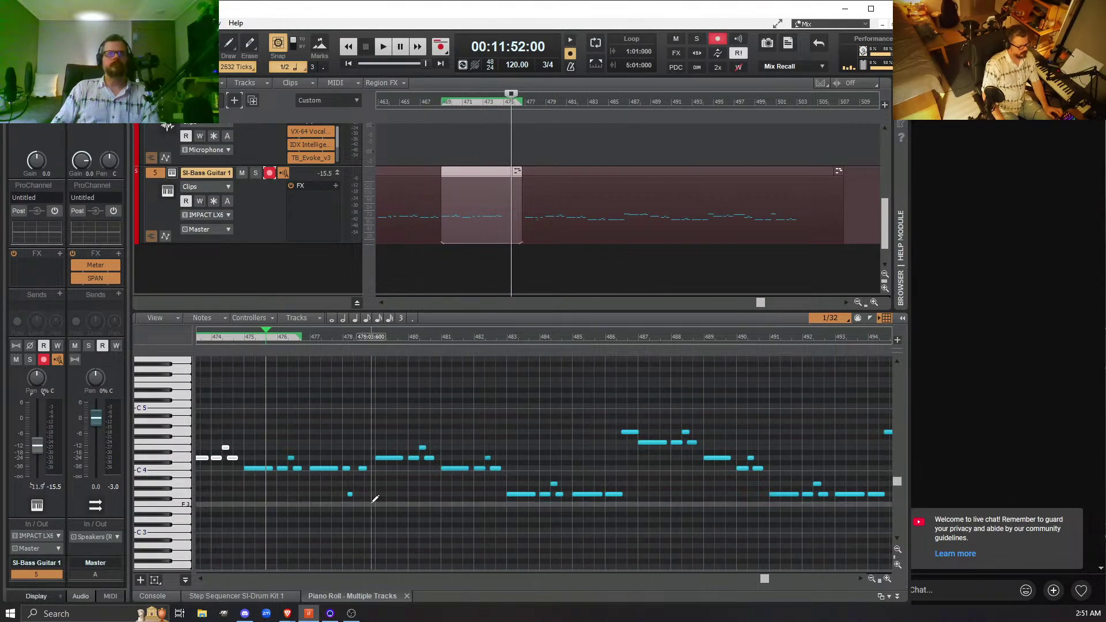
pyautogui.click(495, 222)
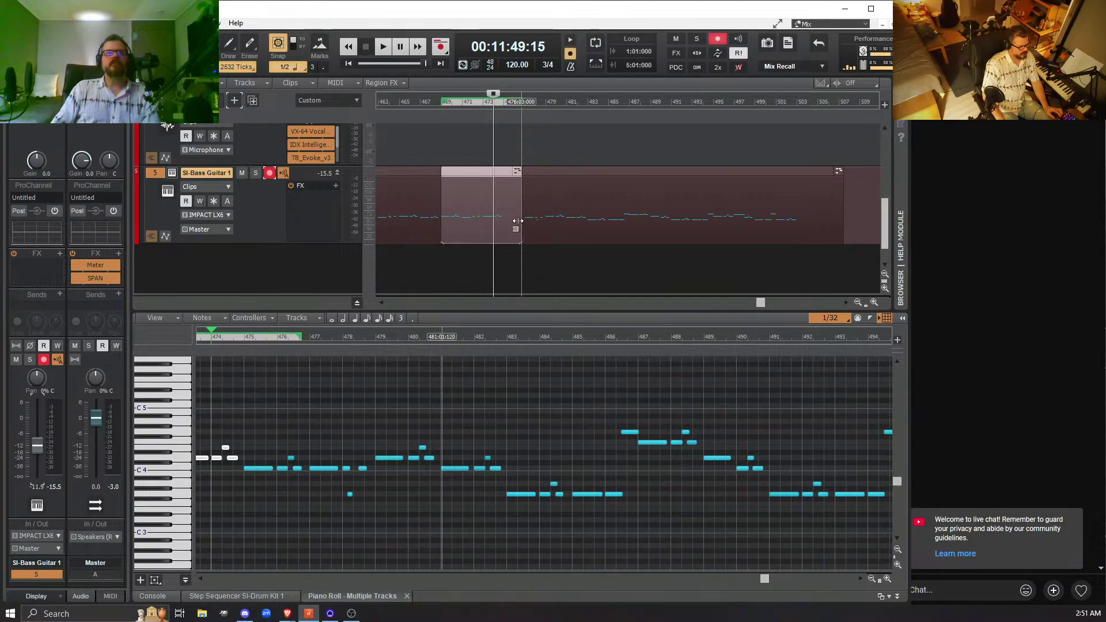
pyautogui.click(511, 216)
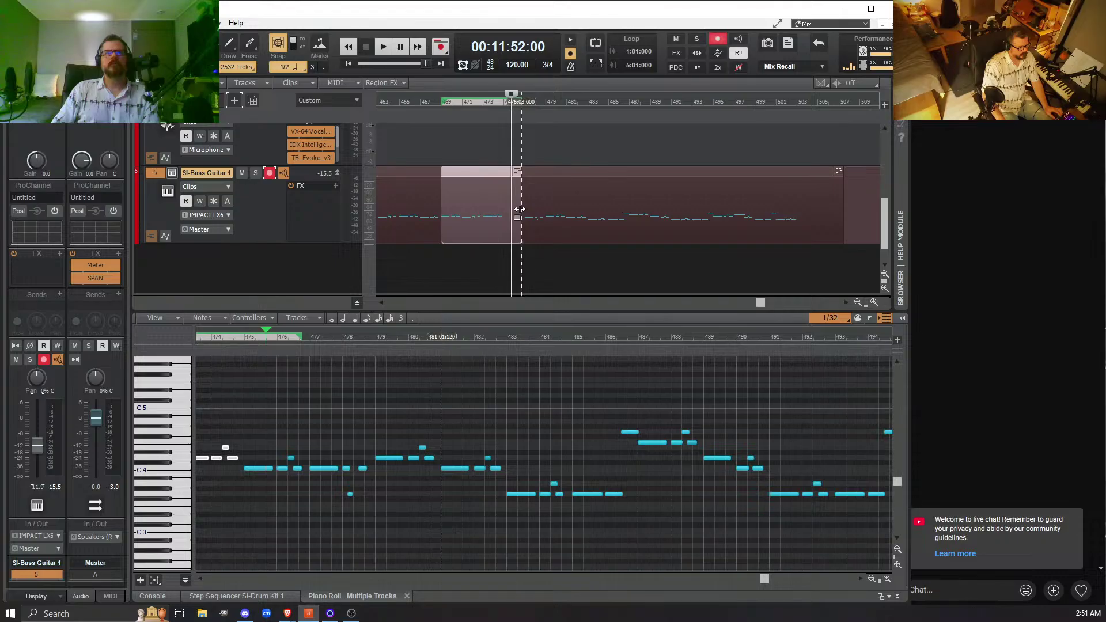
pyautogui.moveTo(518, 209); pyautogui.dragTo(502, 224)
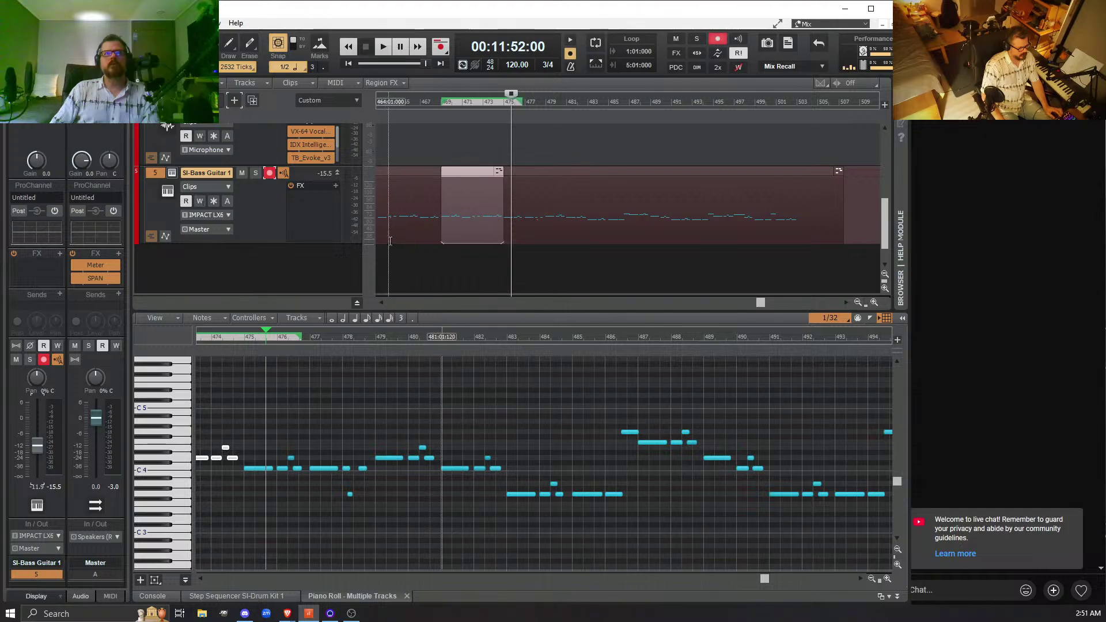
# - Play the bass track from about measure 467 and again from measure 474 to check the trimmed join and the following notes
pyautogui.click(425, 226)
pyautogui.press('space')
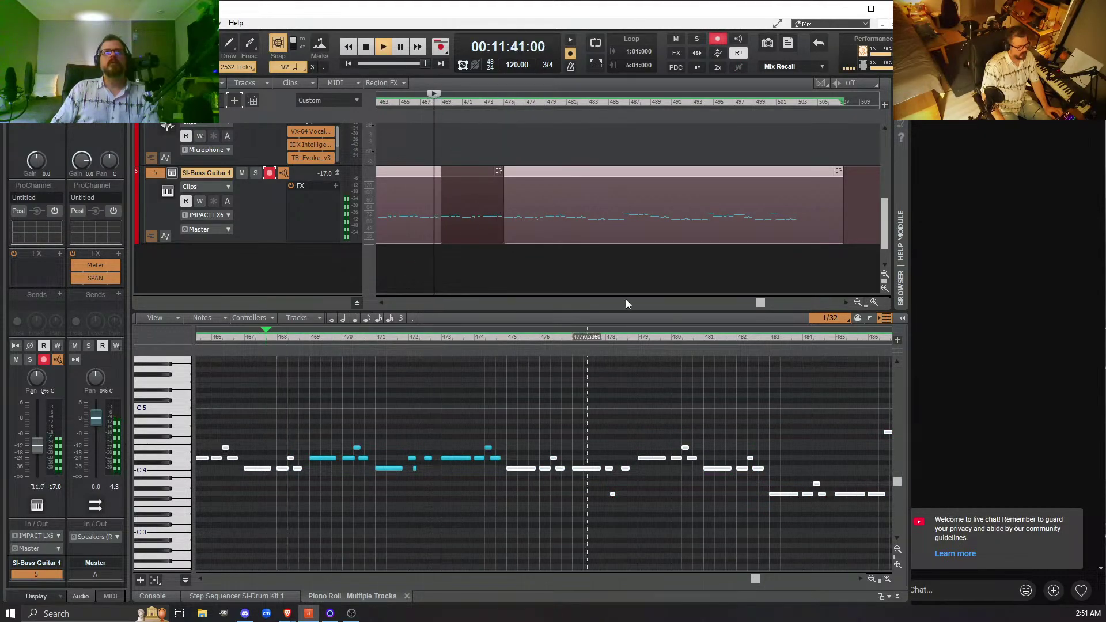
pyautogui.click(626, 277)
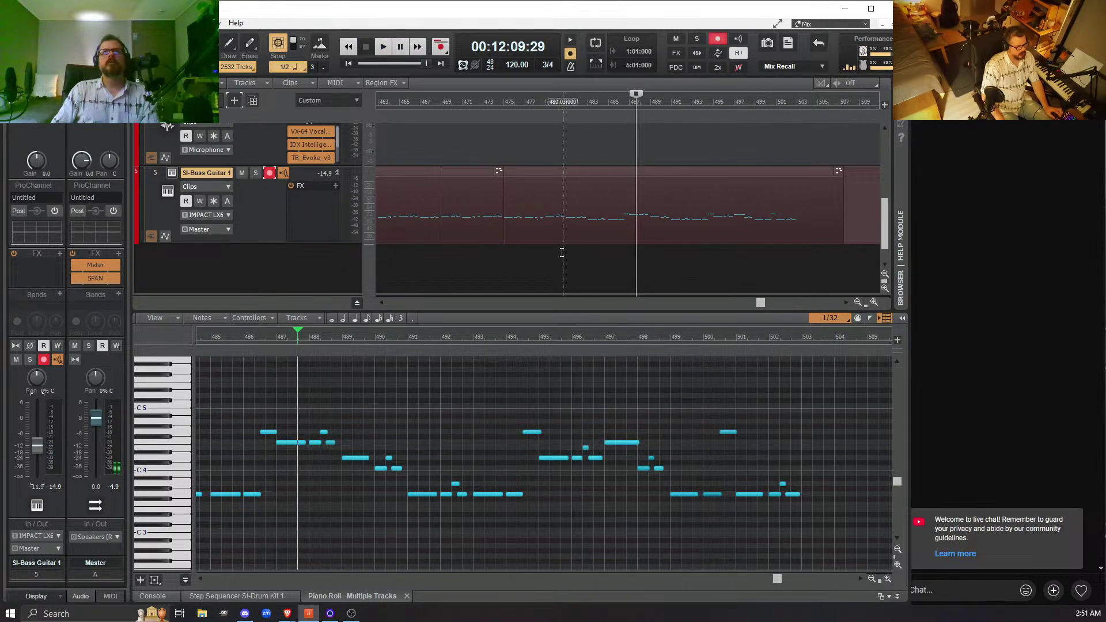
pyautogui.click(499, 272)
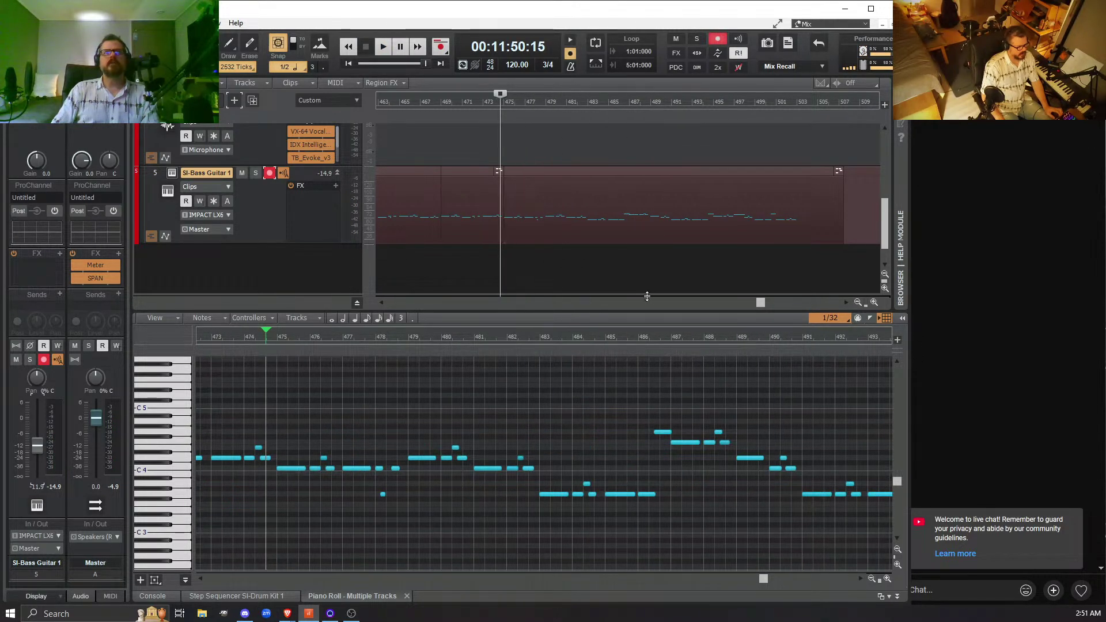
pyautogui.press('space')
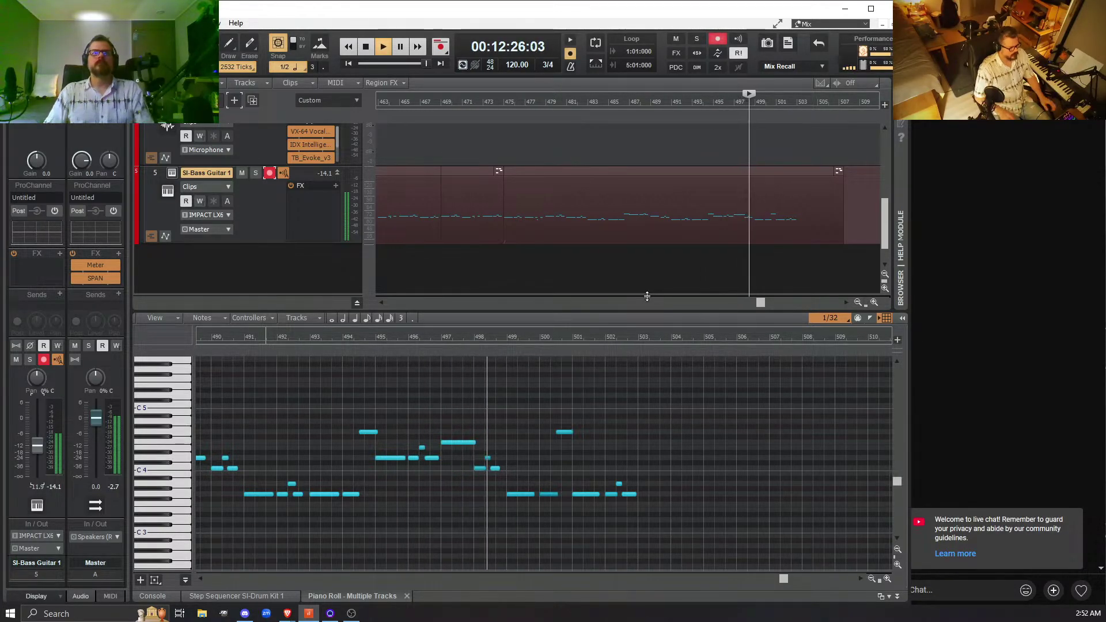
pyautogui.click(364, 48)
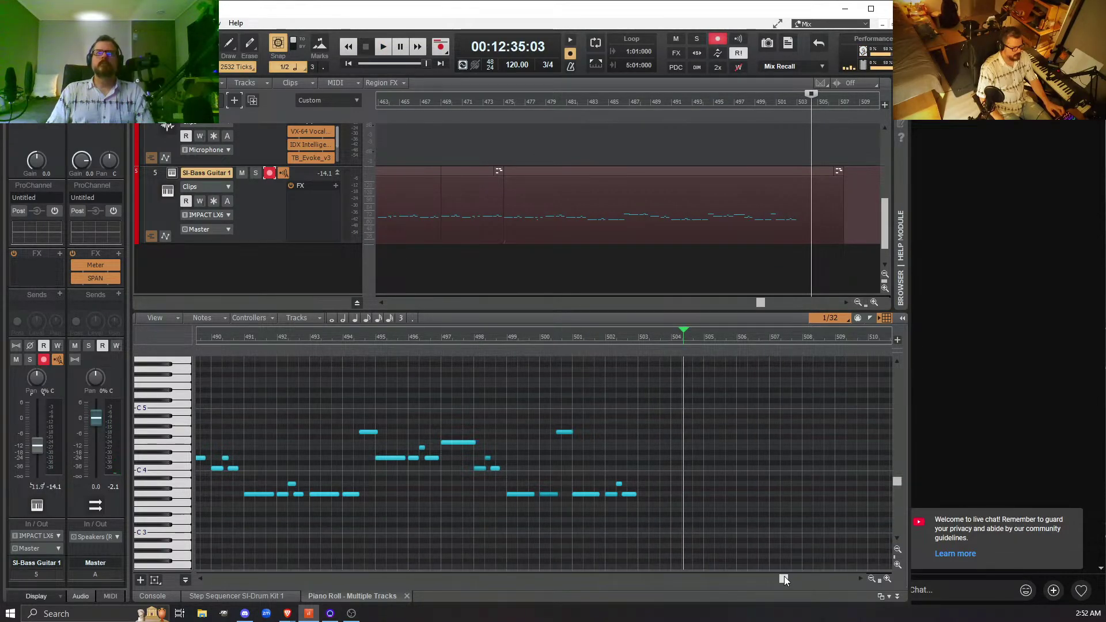
pyautogui.moveTo(783, 577); pyautogui.dragTo(772, 577)
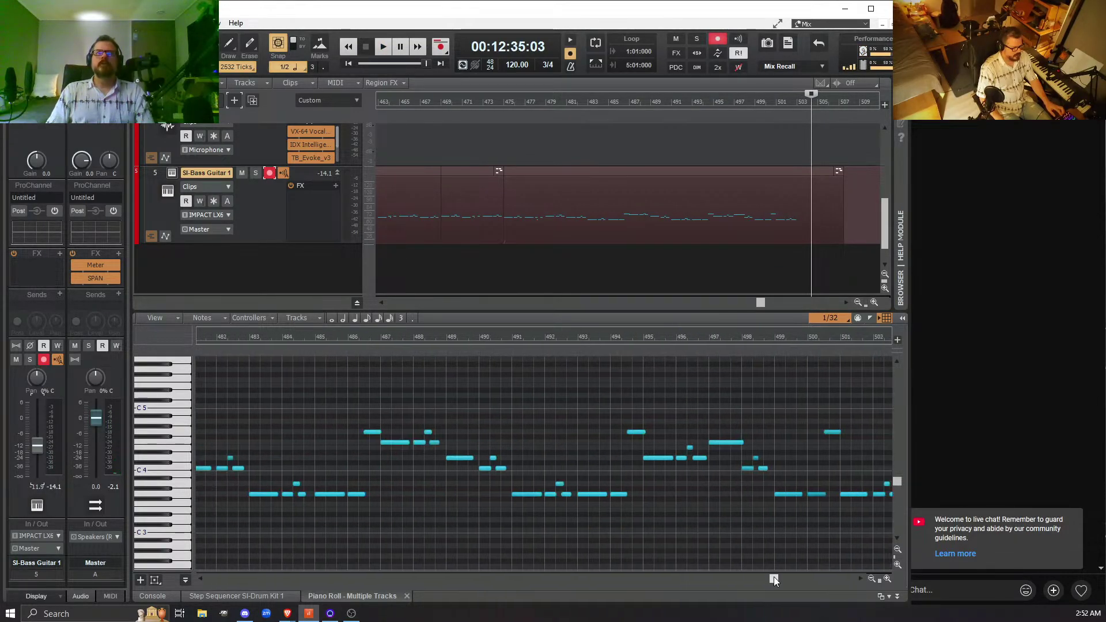
pyautogui.click(870, 578)
pyautogui.click(871, 578)
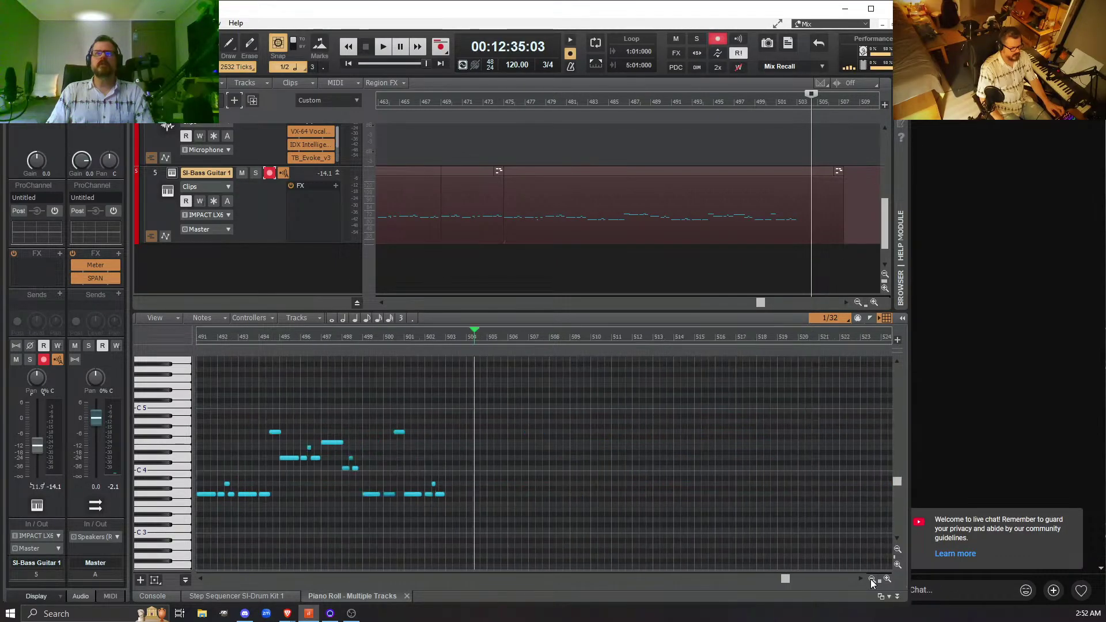
# - Play the bass part from about measure 478 to review the phrases up to measure 487
pyautogui.moveTo(786, 576); pyautogui.dragTo(764, 579)
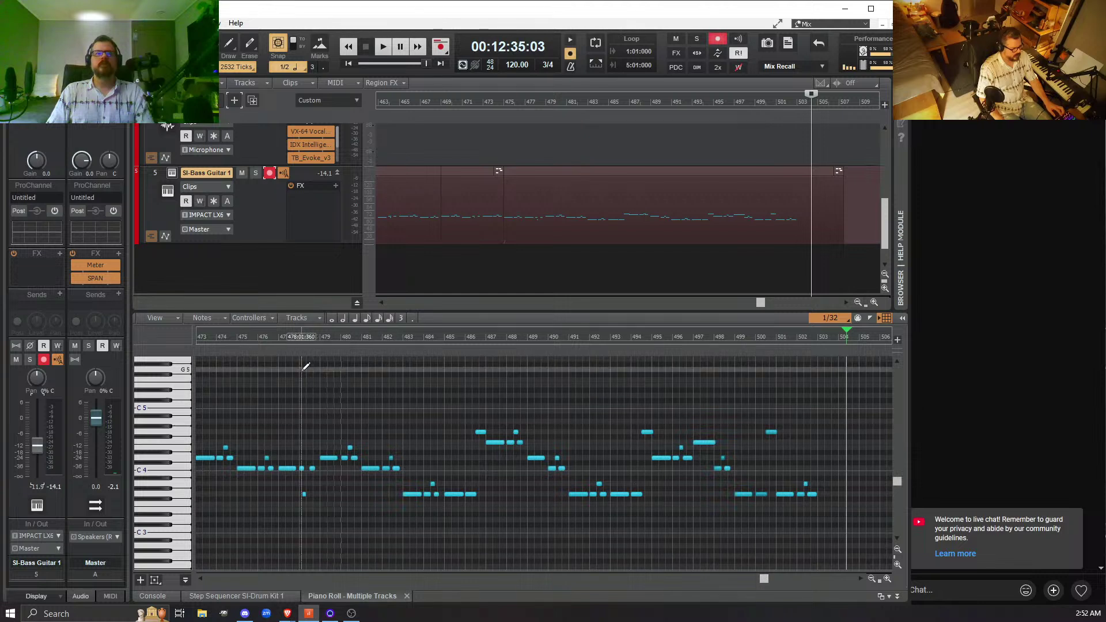
pyautogui.click(317, 338)
pyautogui.press('space')
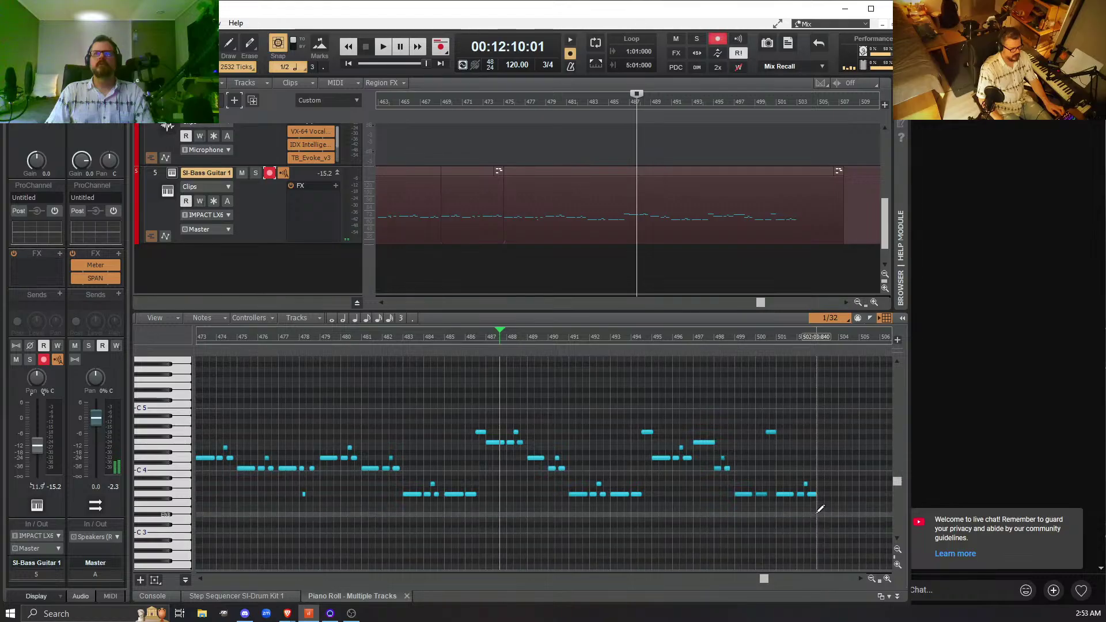
# - Copy the bass notes from measure 487 through measure 502 and paste them at measure 503 in the piano roll
pyautogui.moveTo(818, 510); pyautogui.dragTo(501, 403)
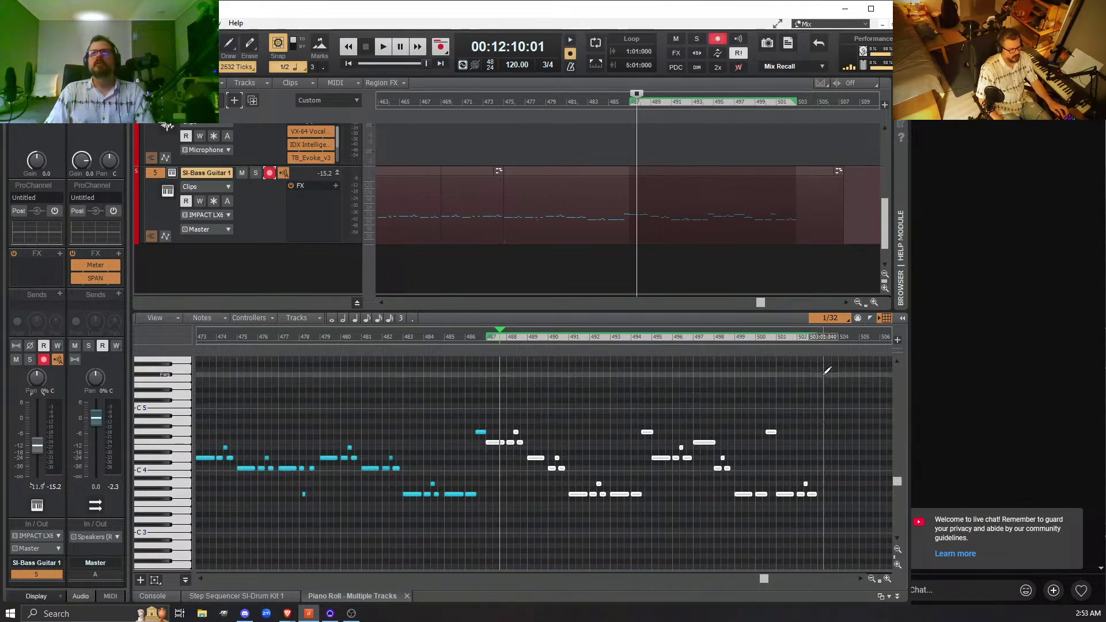
pyautogui.click(817, 344)
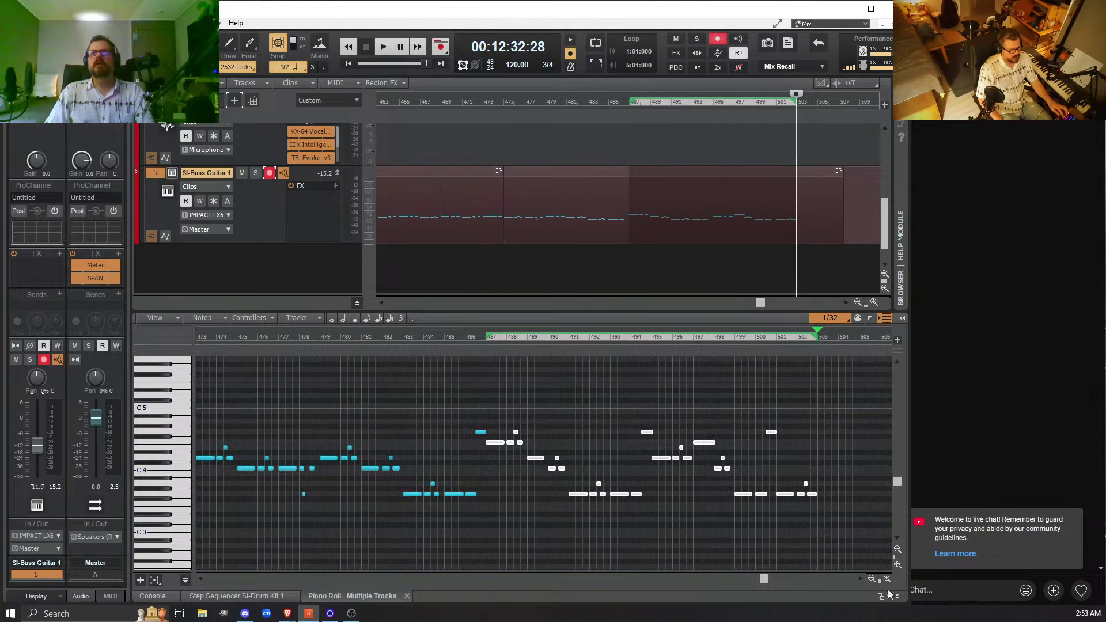
pyautogui.moveTo(759, 579); pyautogui.dragTo(773, 579)
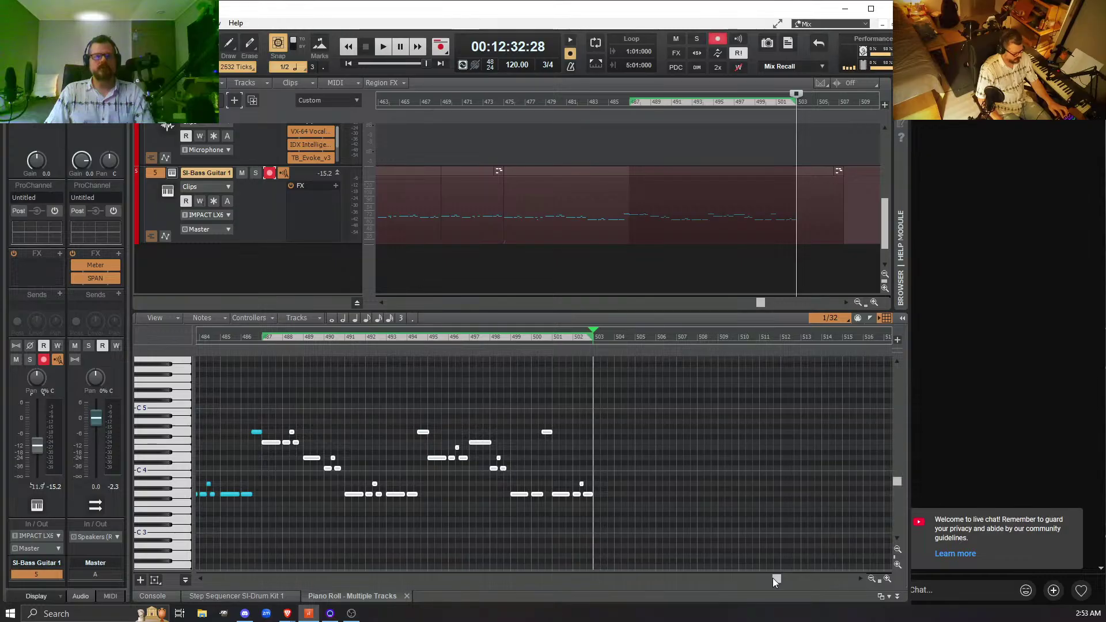
pyautogui.hotkey('ctrl', 'v')
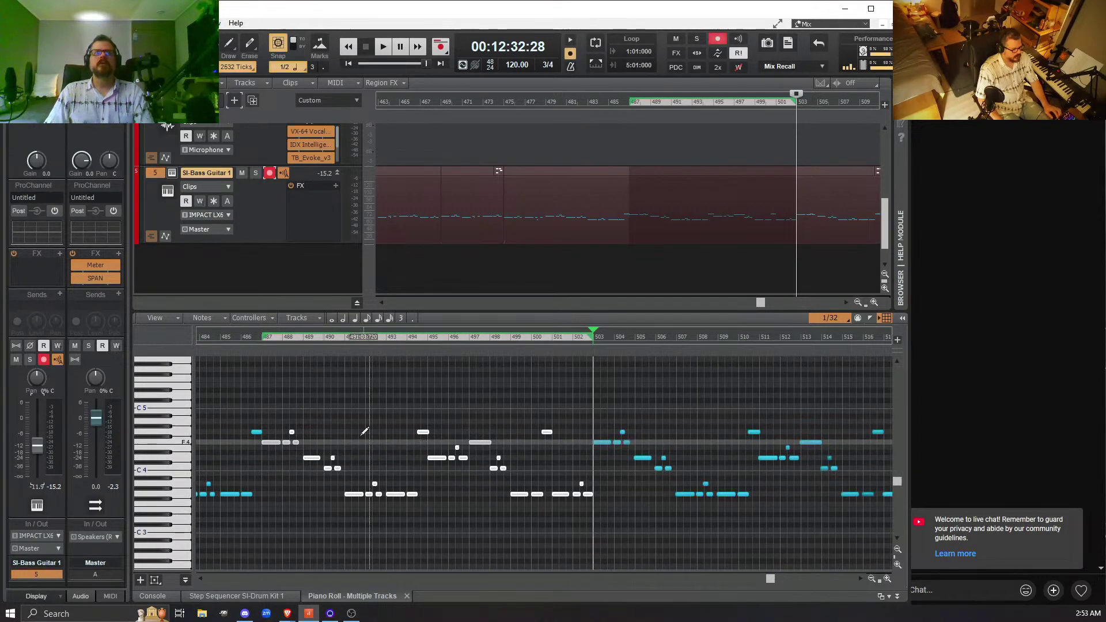
# - Play back the join between the original and pasted bass notes from about measure 499
pyautogui.click(511, 338)
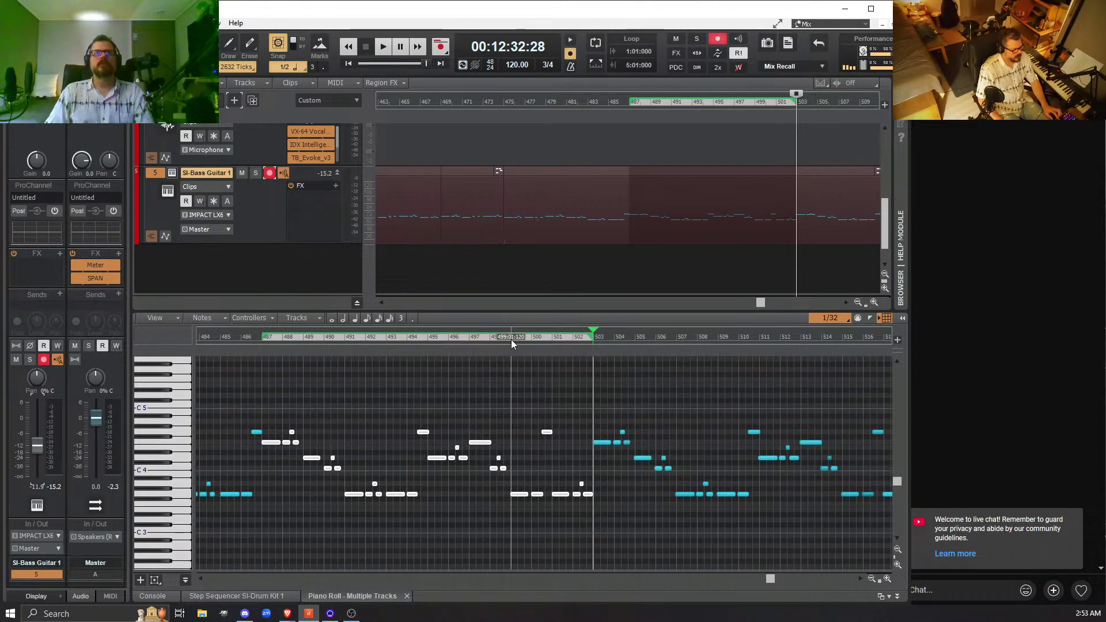
pyautogui.press('space')
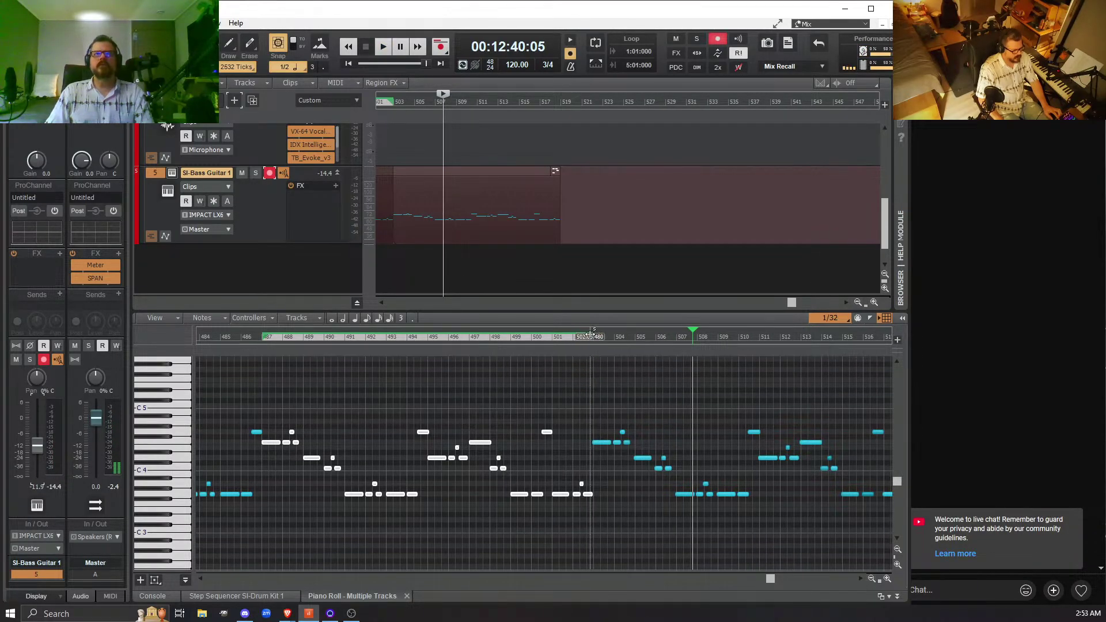
pyautogui.click(589, 336)
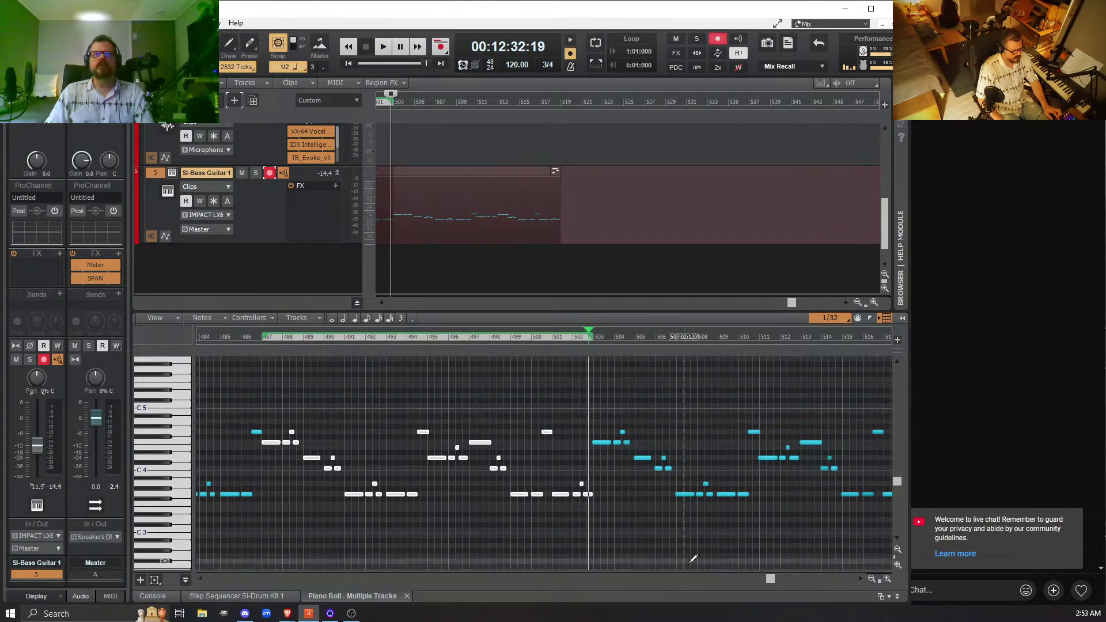
# - Move all pasted bass notes from measure 503 through measure 518 slightly later to close up their timing at the join
pyautogui.click(887, 578)
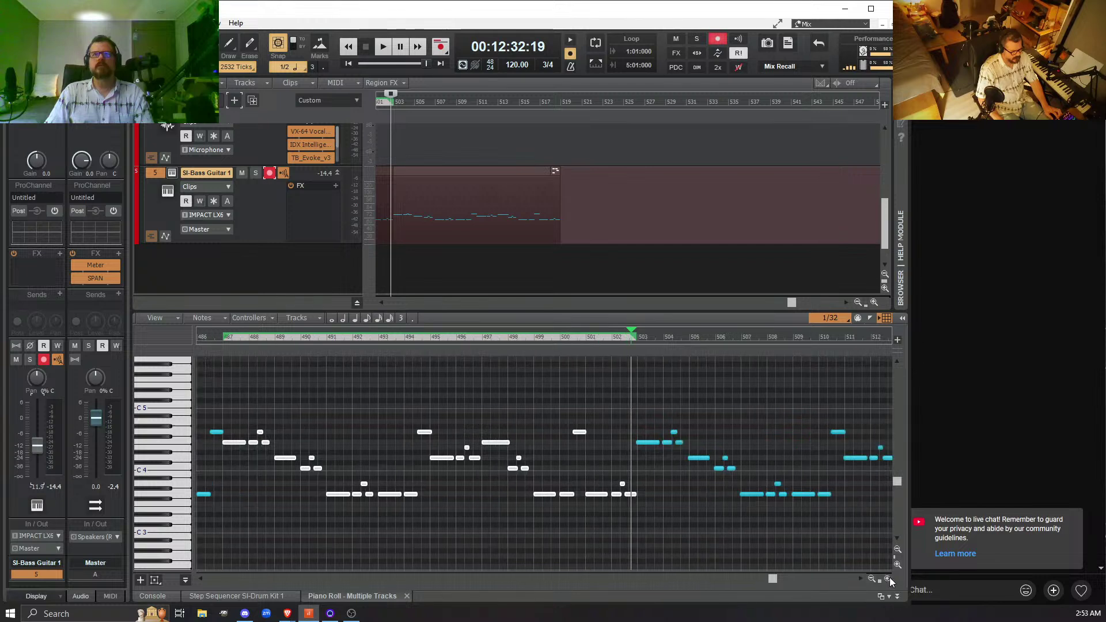
pyautogui.click(888, 578)
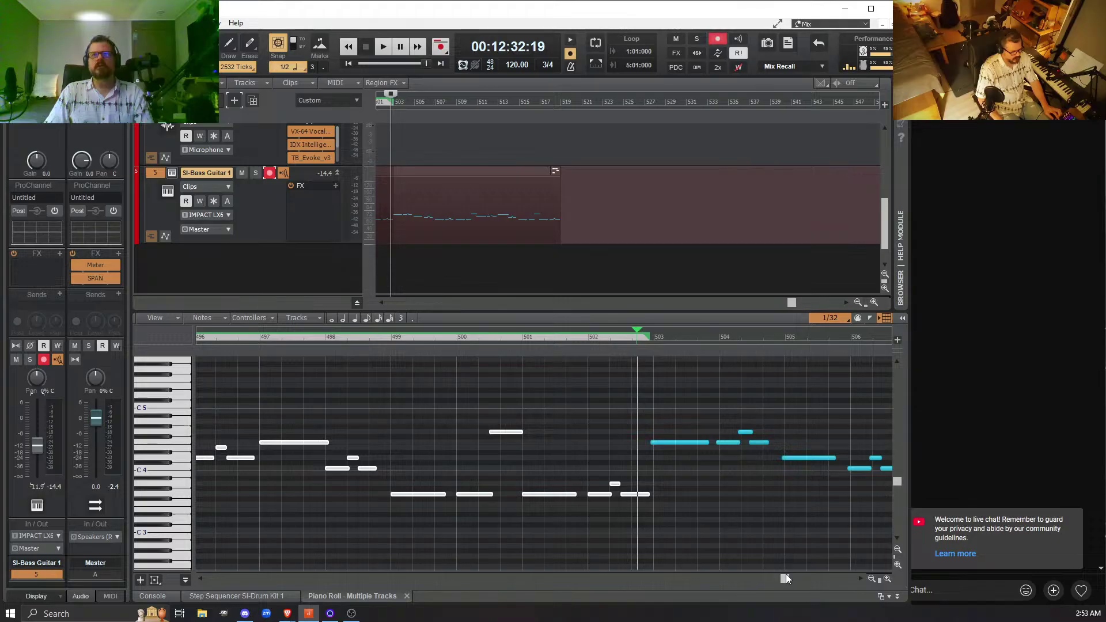
pyautogui.click(871, 578)
pyautogui.moveTo(784, 575); pyautogui.dragTo(793, 575)
pyautogui.moveTo(873, 521); pyautogui.dragTo(223, 390)
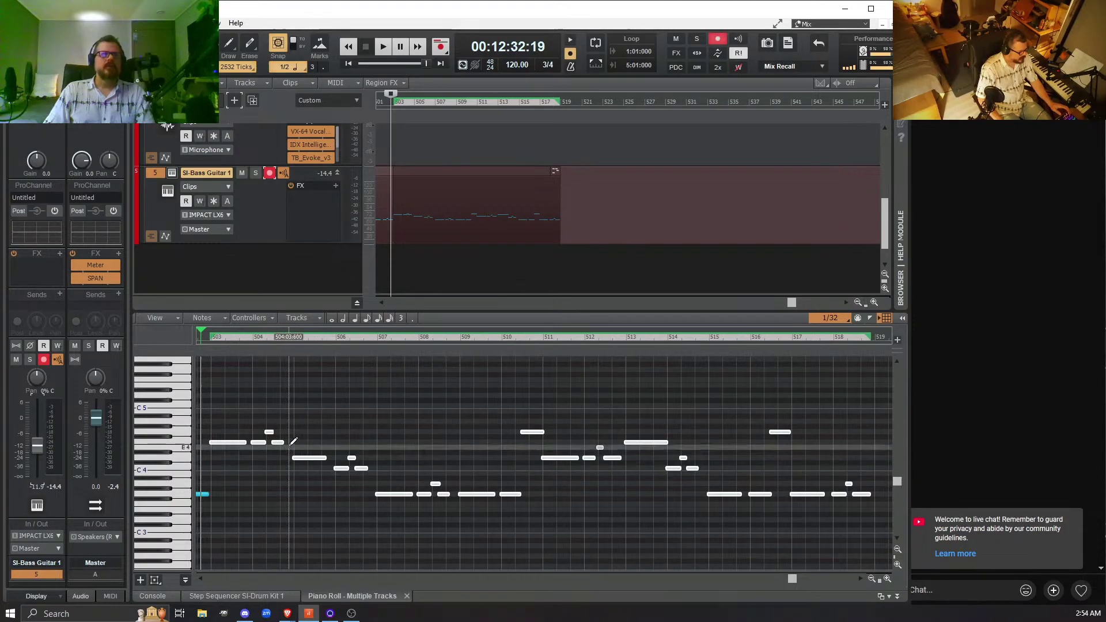
pyautogui.moveTo(227, 441); pyautogui.dragTo(235, 444)
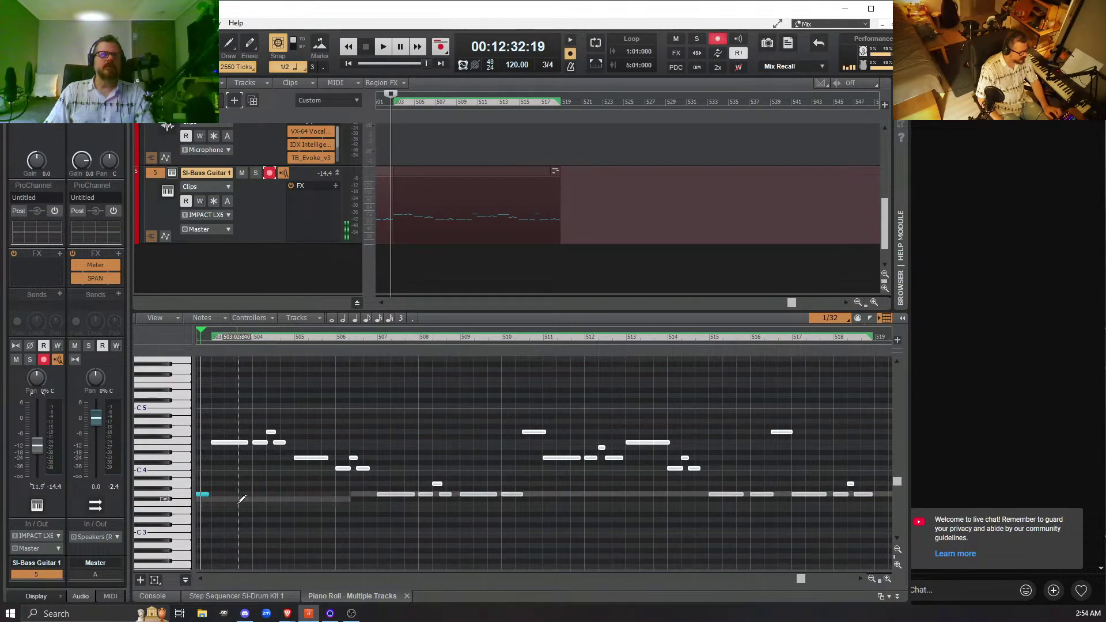
# - Play the pasted bass notes up to measure 507 and audition the G3 and A3 pitches on the piano keys
pyautogui.press('space')
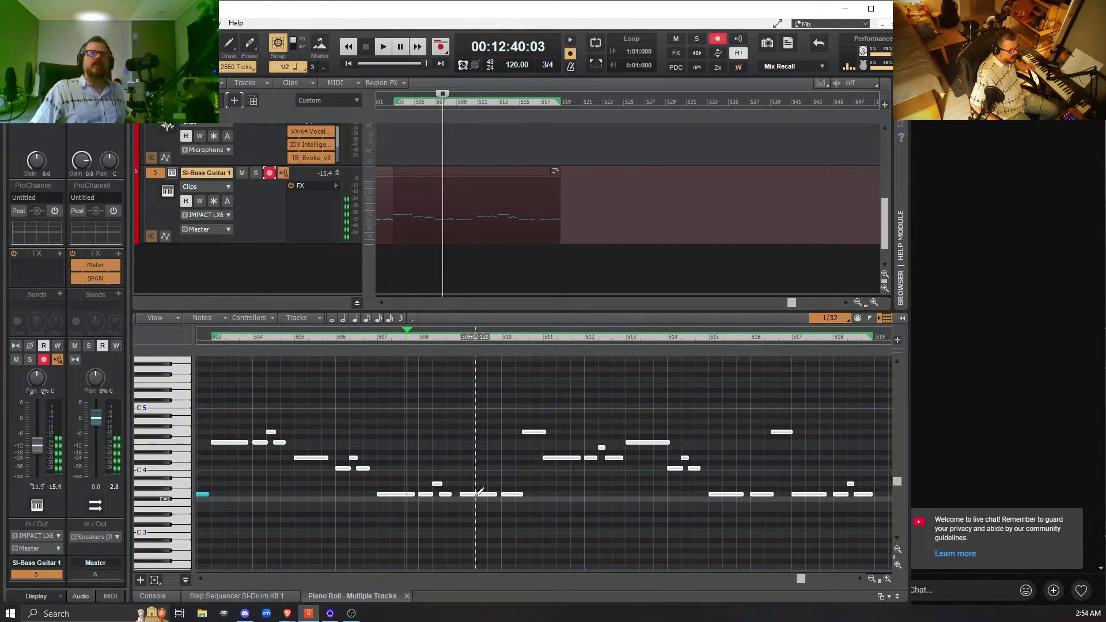
pyautogui.click(186, 494)
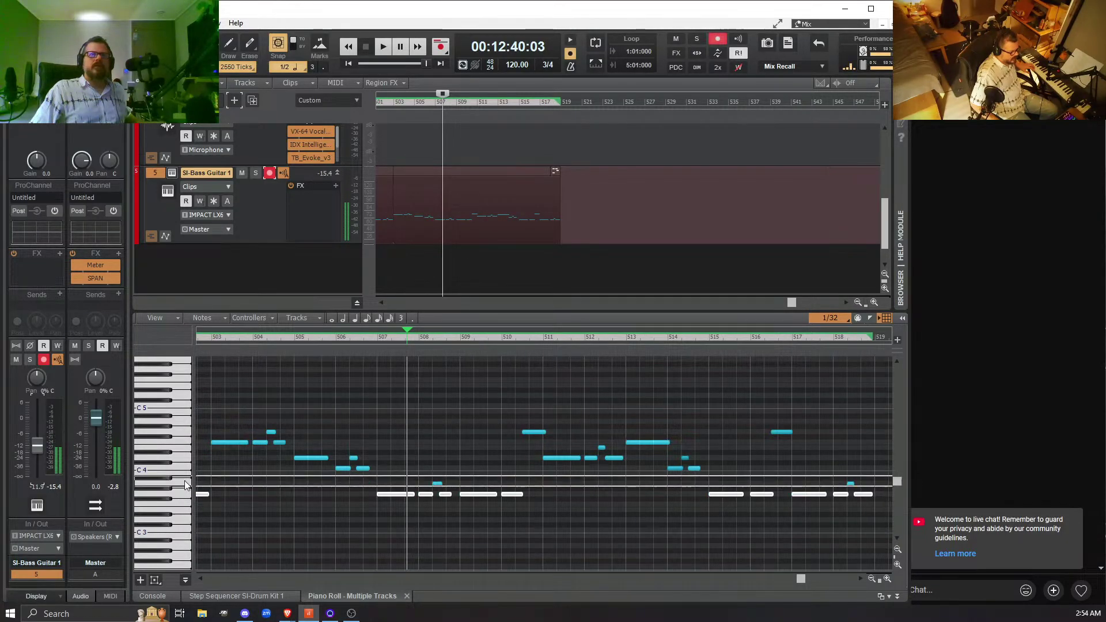
pyautogui.click(186, 494)
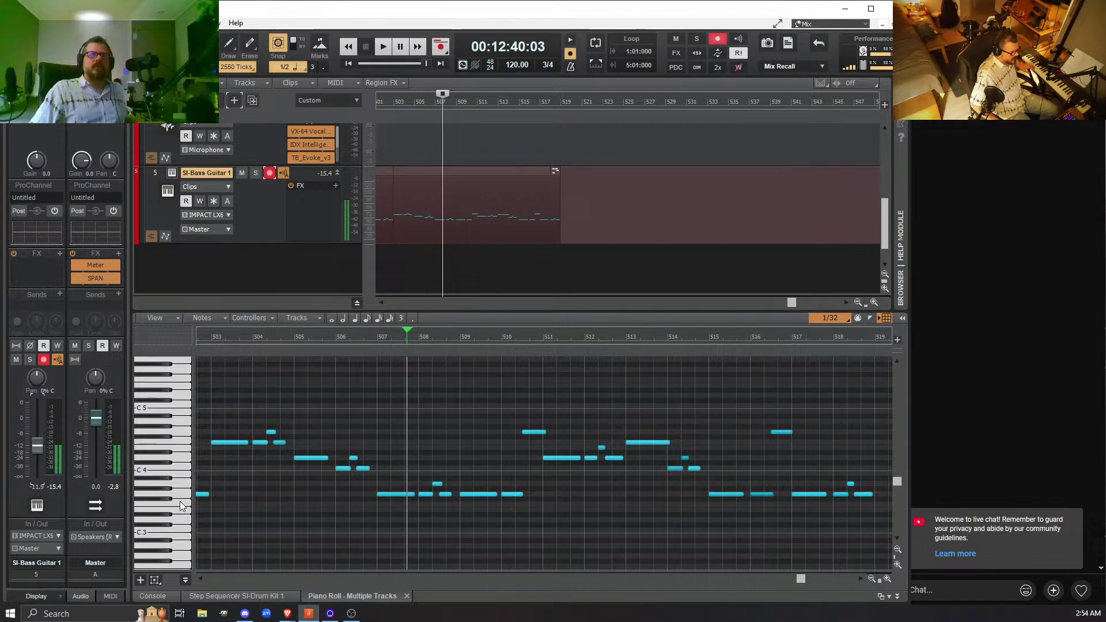
pyautogui.click(181, 495)
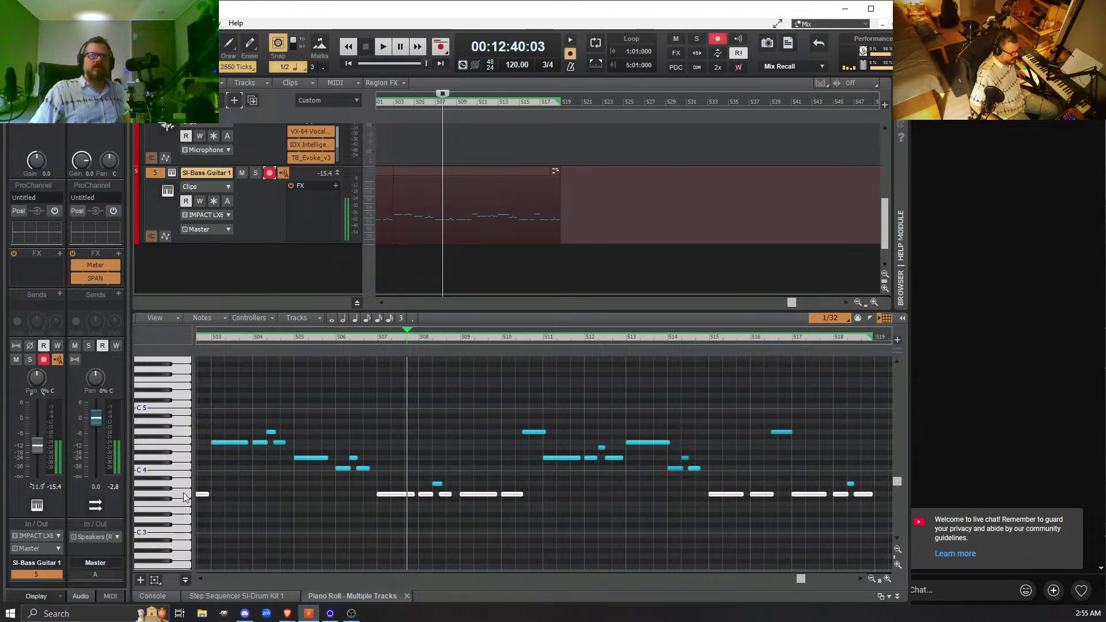
pyautogui.click(178, 484)
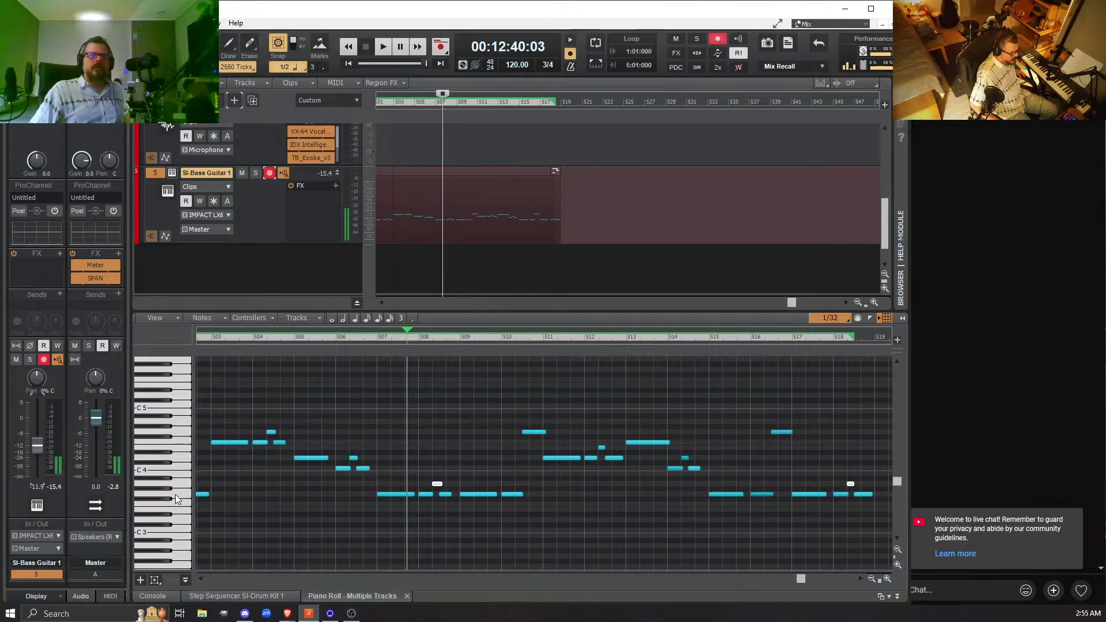
pyautogui.click(178, 494)
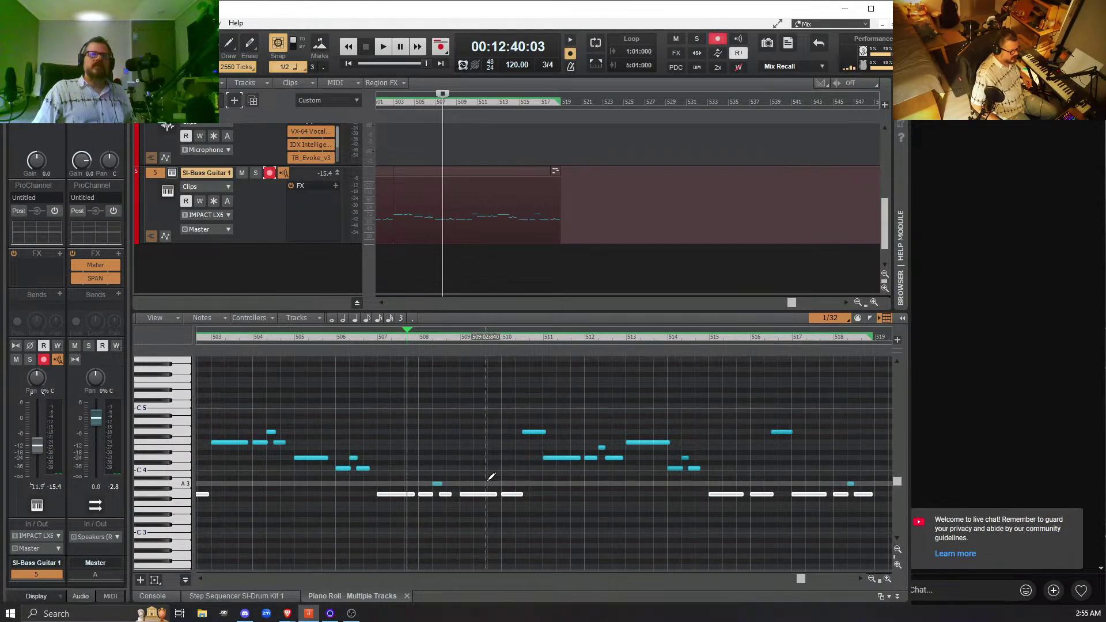
# - Transpose the low bass phrase in measures 507 to 510 up so its G3 notes sit on C4
pyautogui.click(471, 475)
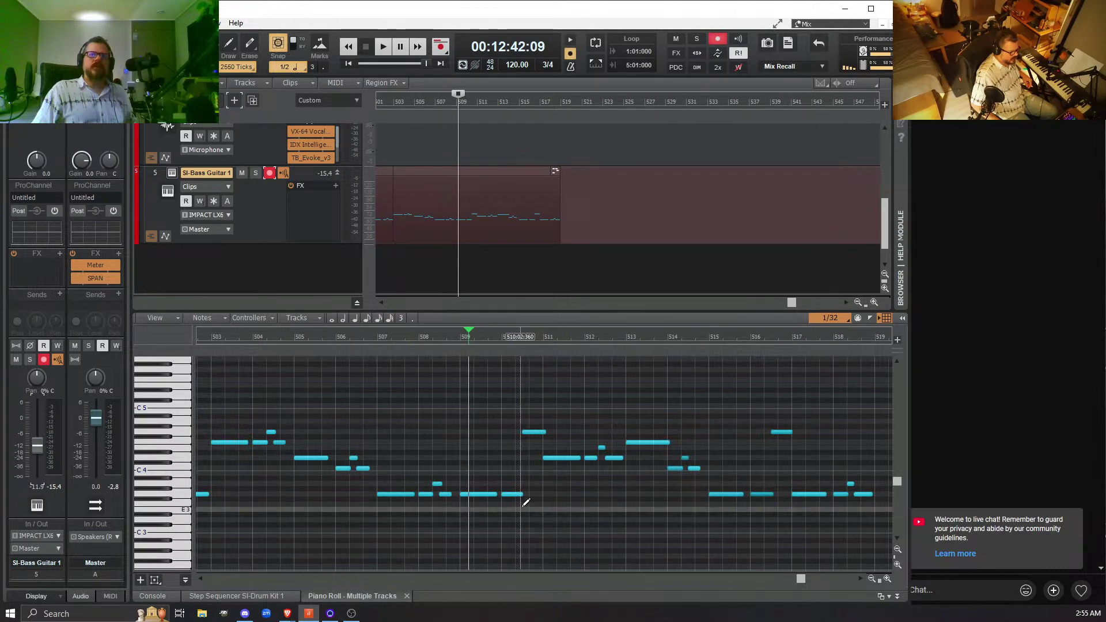
pyautogui.moveTo(524, 507); pyautogui.dragTo(381, 464)
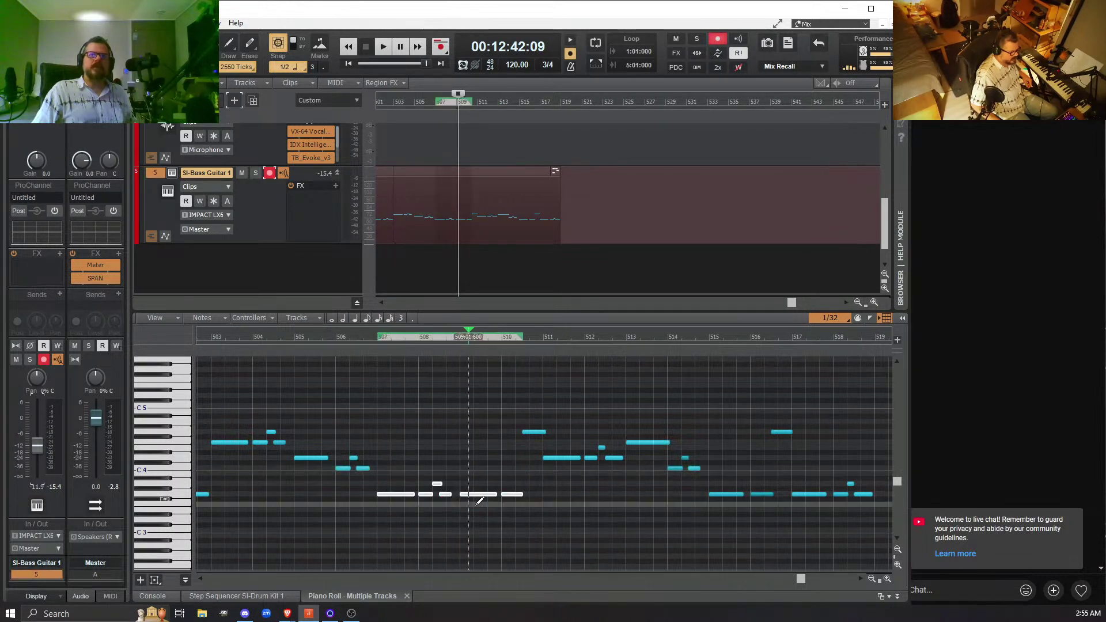
pyautogui.click(392, 494)
pyautogui.moveTo(393, 494); pyautogui.dragTo(390, 468)
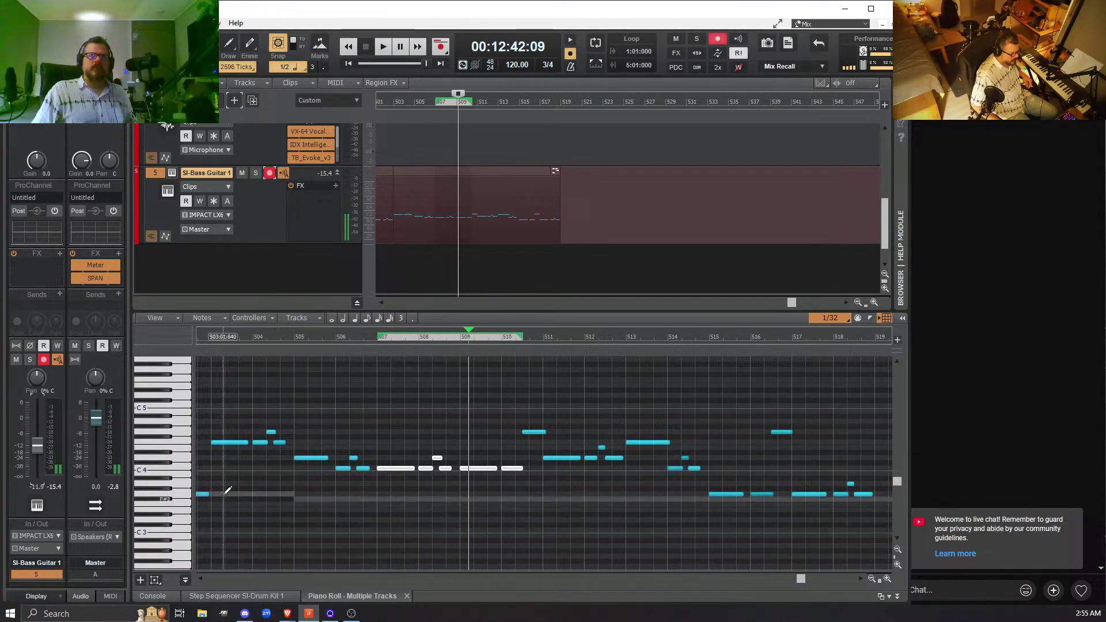
# - Audition the C4 and D4 pitches of the transposed phrase on the piano keys
pyautogui.click(187, 470)
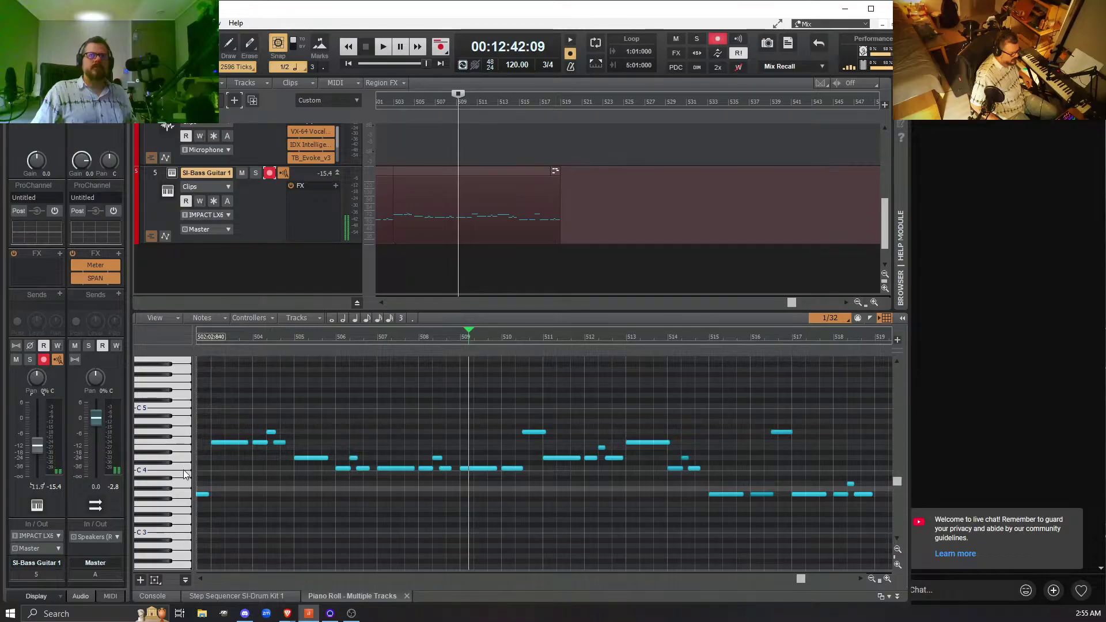
pyautogui.click(185, 471)
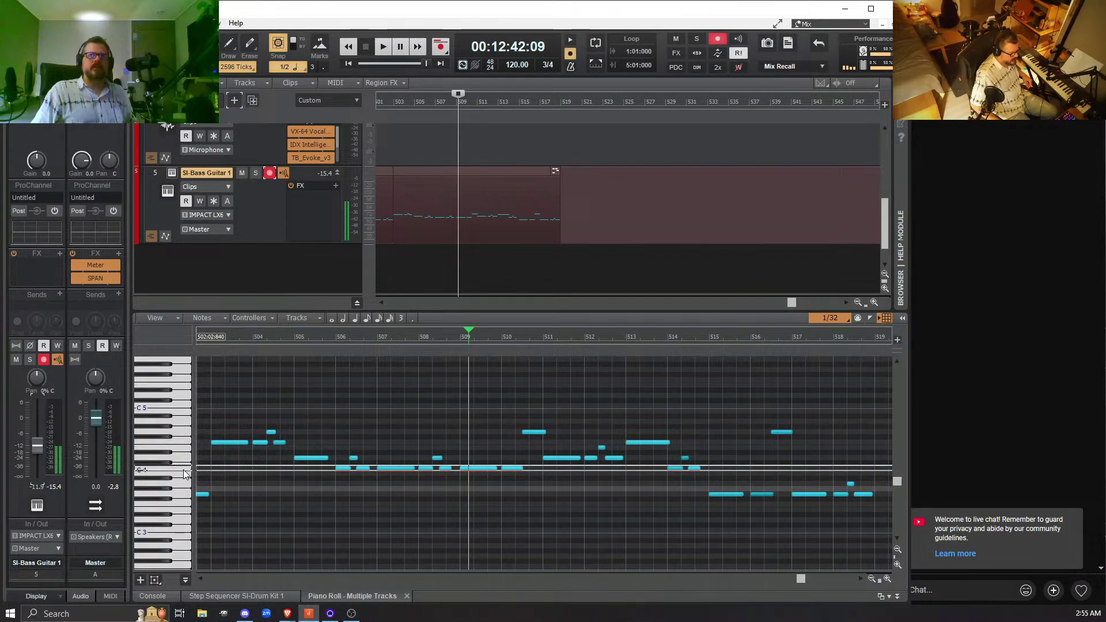
pyautogui.click(183, 458)
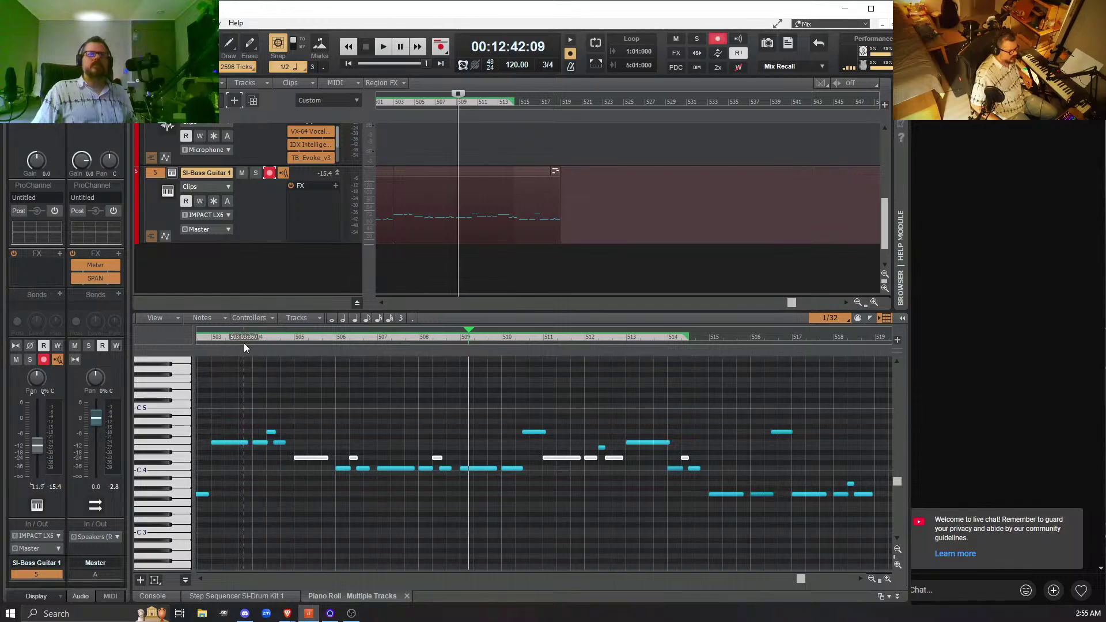
# - Play back the bass part from just before measure 503 through its end, and again from about measure 510
pyautogui.click(204, 340)
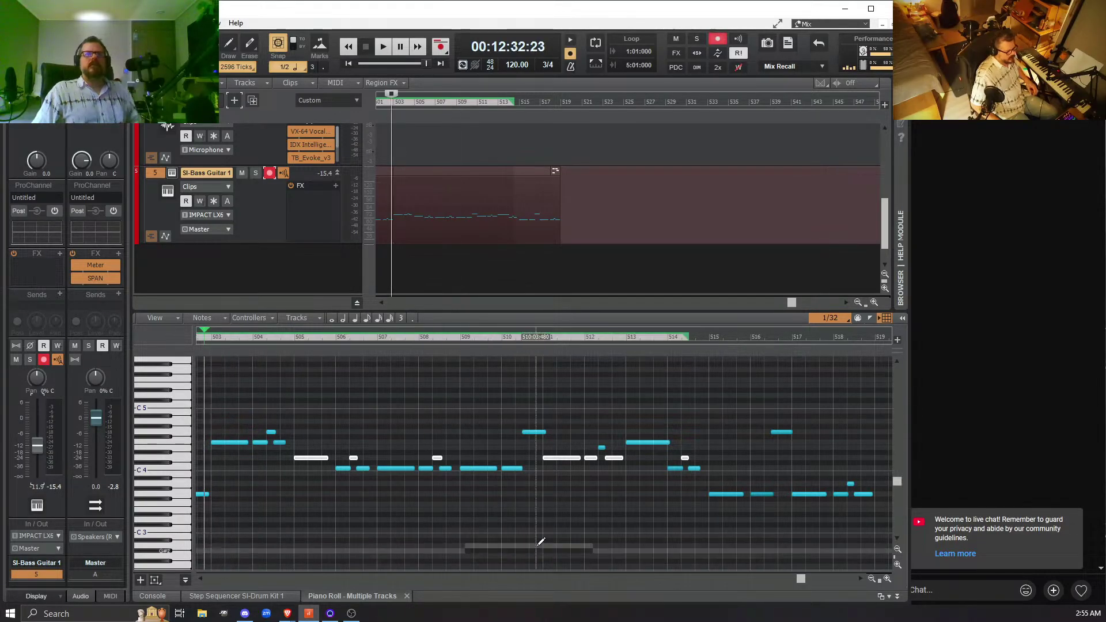
pyautogui.click(467, 491)
pyautogui.click(201, 340)
pyautogui.press('space')
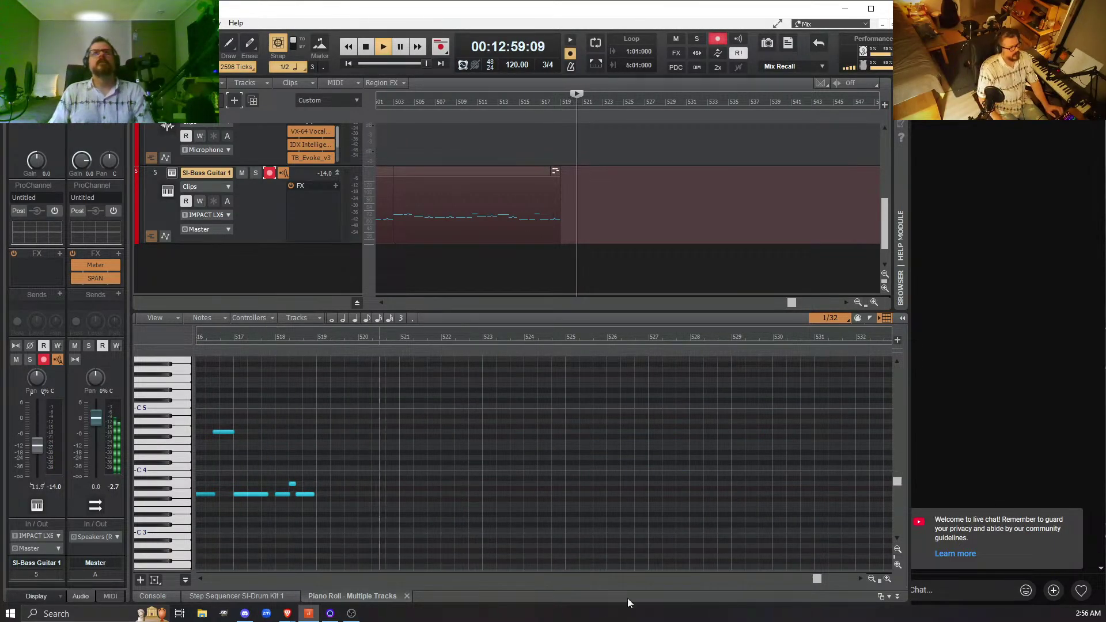
pyautogui.click(368, 47)
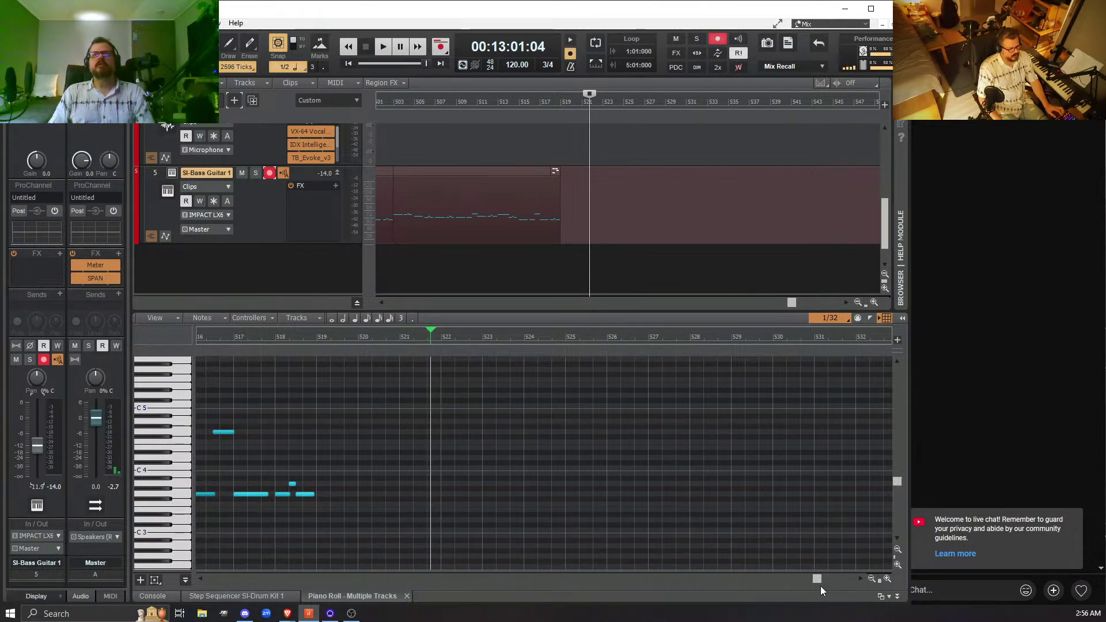
pyautogui.moveTo(817, 579); pyautogui.dragTo(804, 585)
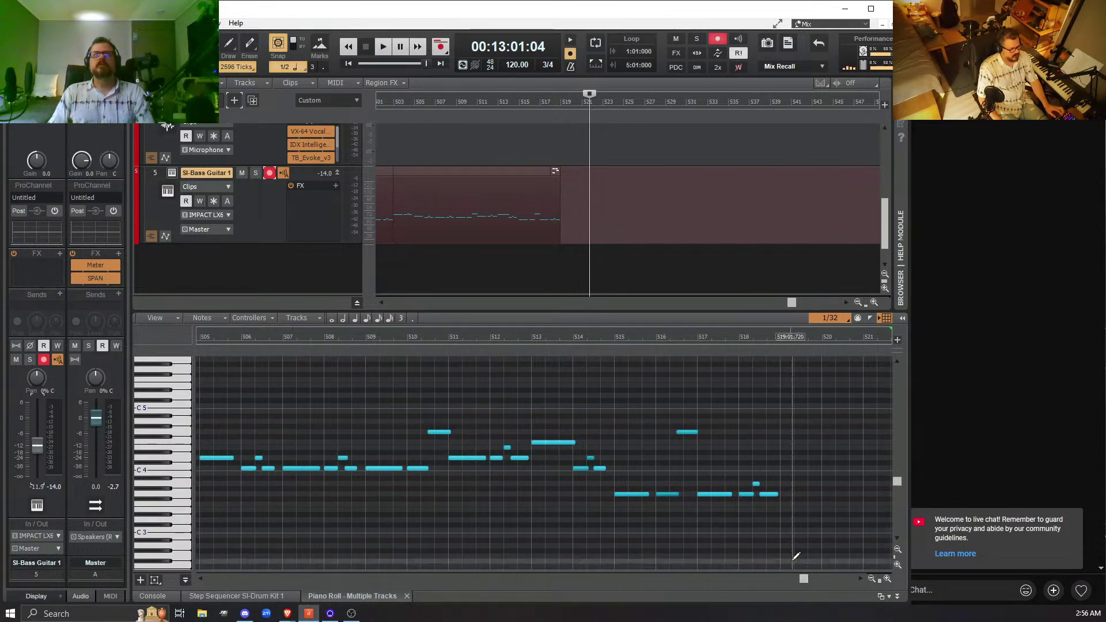
pyautogui.click(434, 337)
pyautogui.press('space')
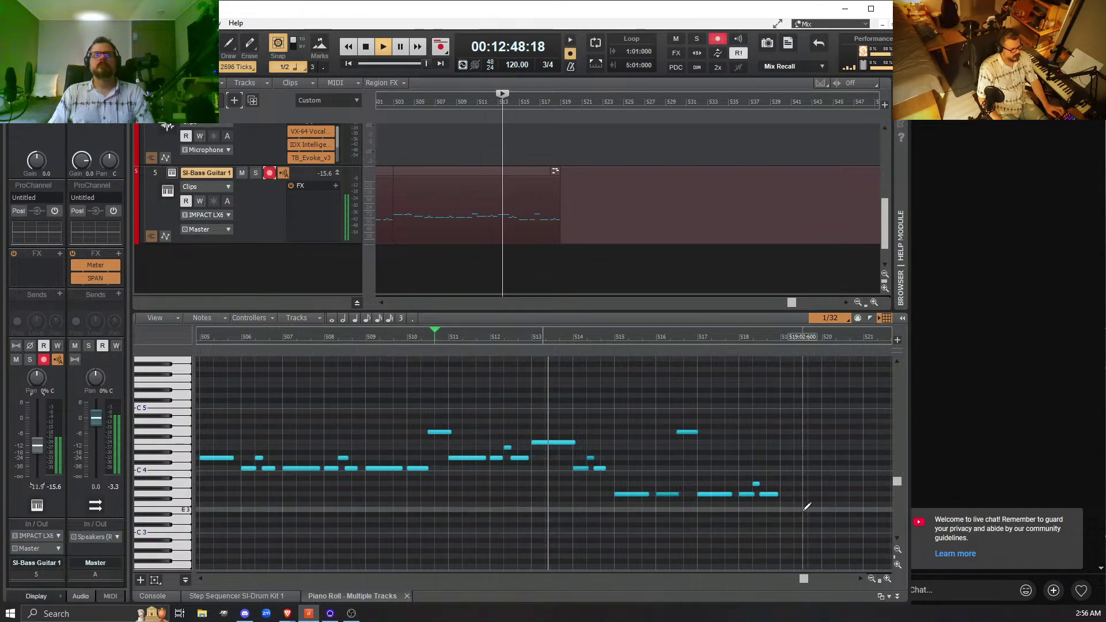
# - Copy the bass notes from measure 511 through measure 518 and paste them at measure 519
pyautogui.moveTo(786, 500); pyautogui.dragTo(461, 396)
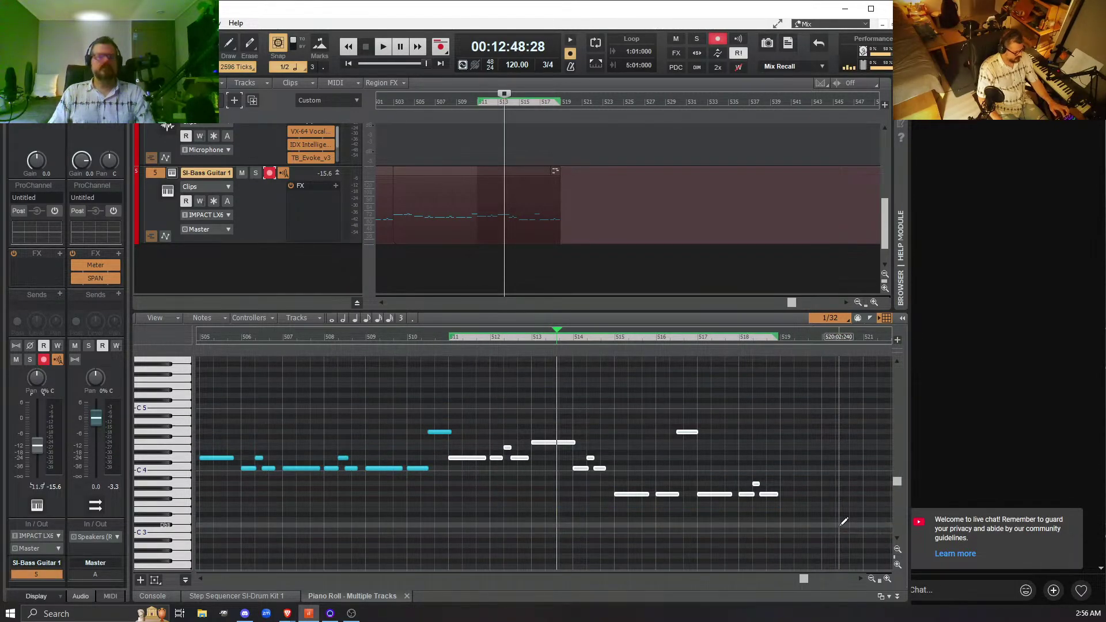
pyautogui.click(780, 338)
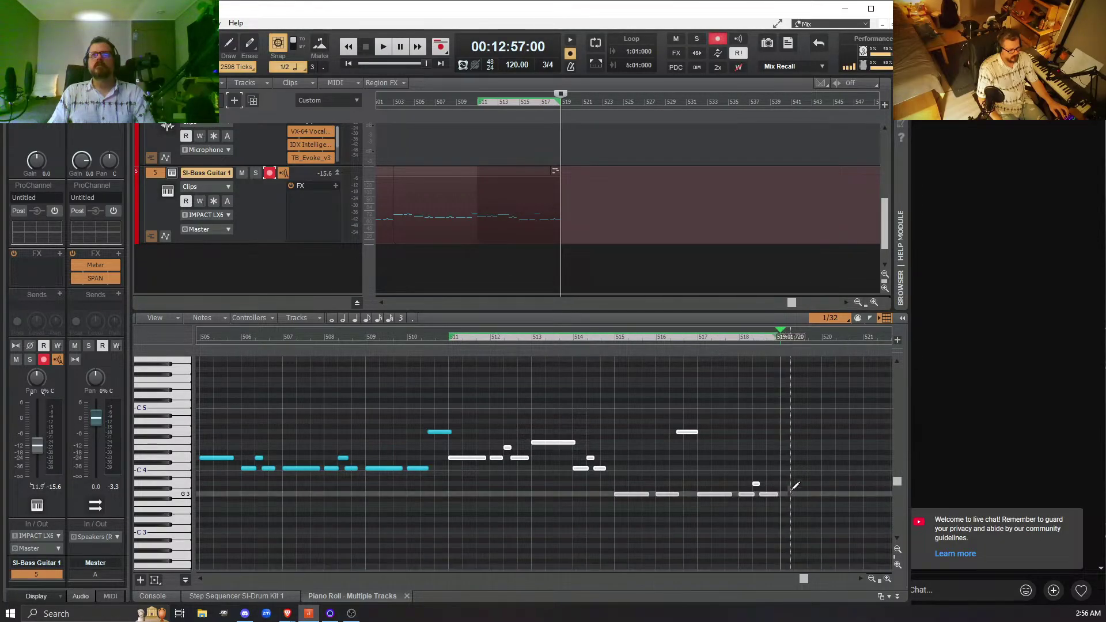
pyautogui.hotkey('ctrl', 'v')
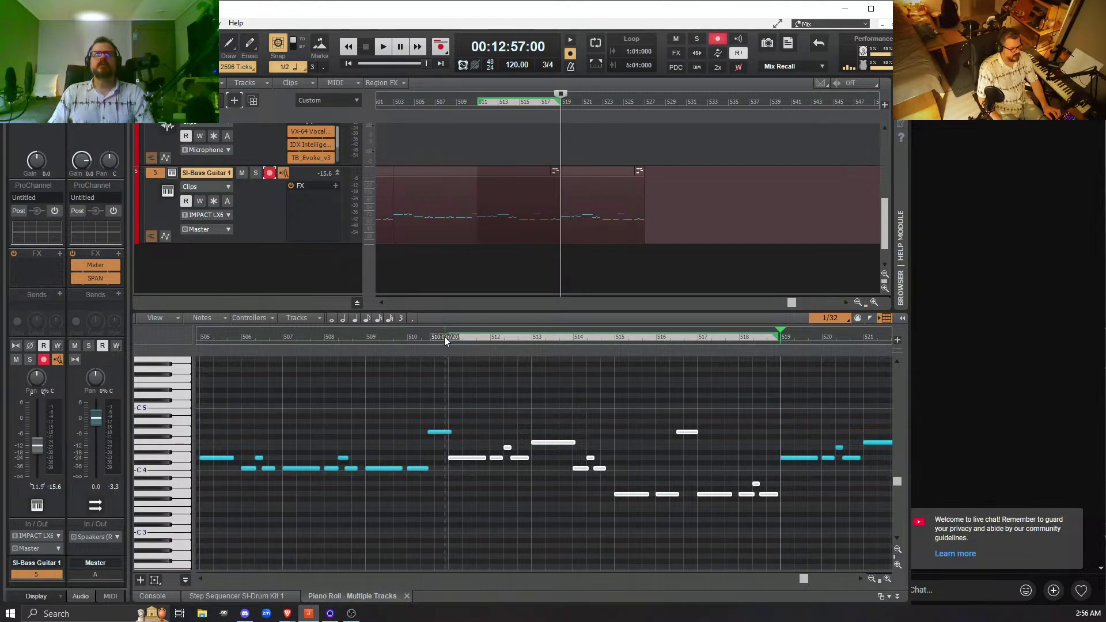
# - Play back the bass part from the end of measure 510 through the pasted phrase in measures 519 to 526
pyautogui.click(444, 336)
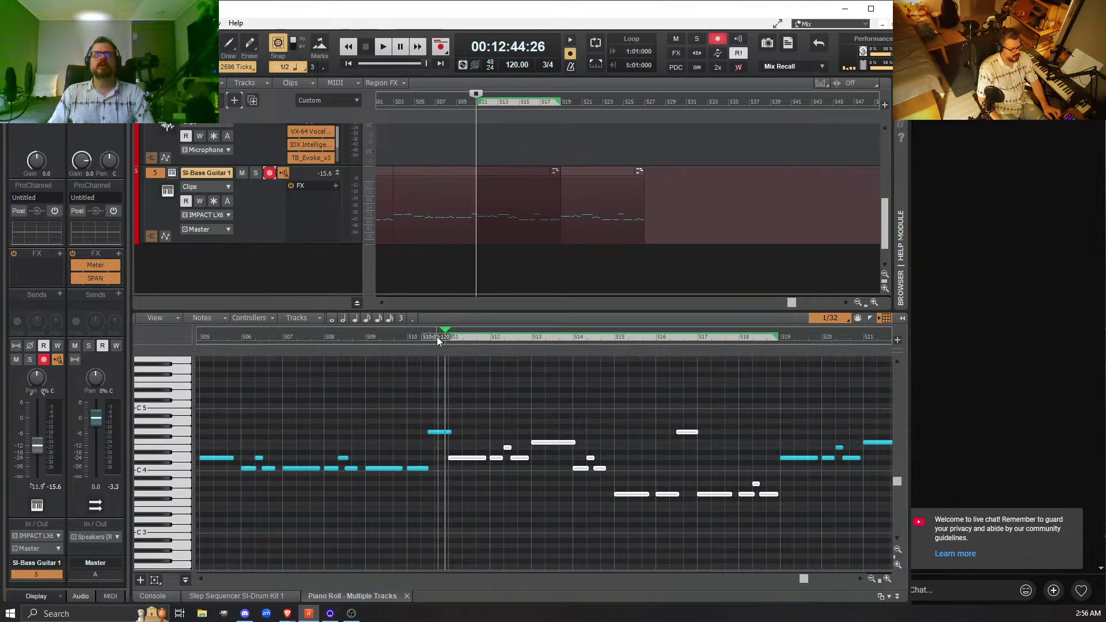
pyautogui.click(437, 336)
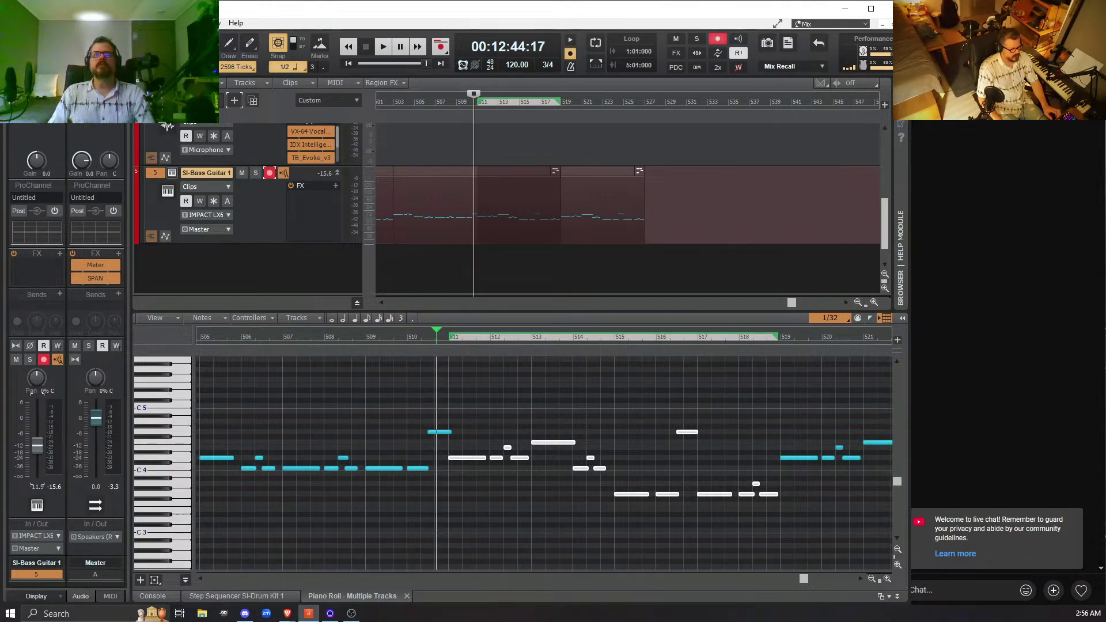
pyautogui.press('space')
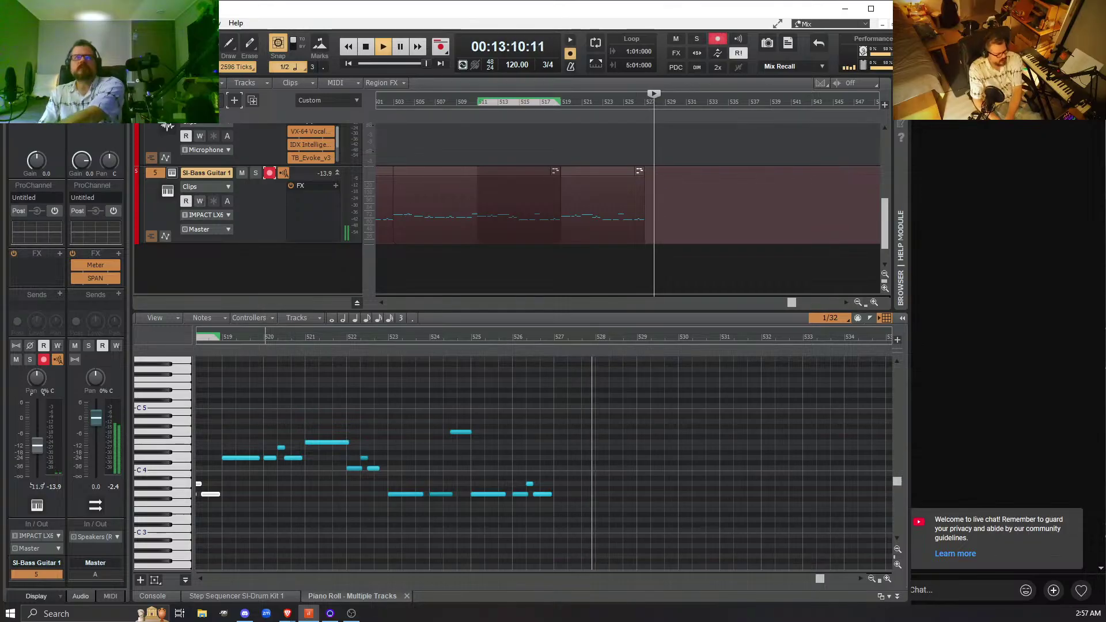
pyautogui.press('space')
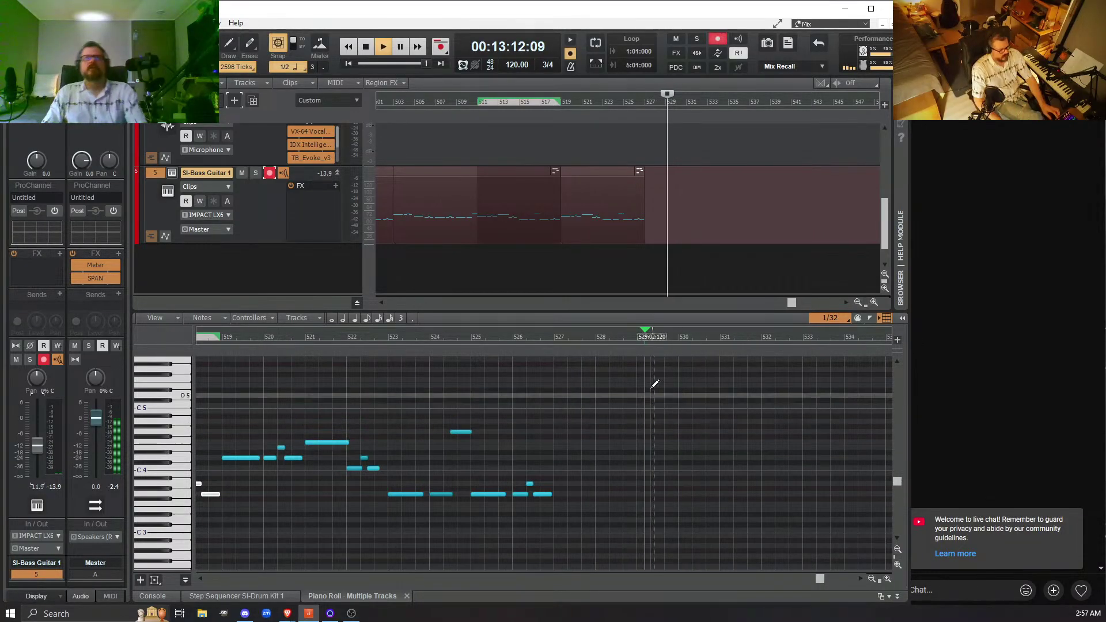
# - Paste the copied bass phrase again at measure 527 and play it back from measure 524 to its end
pyautogui.click(553, 337)
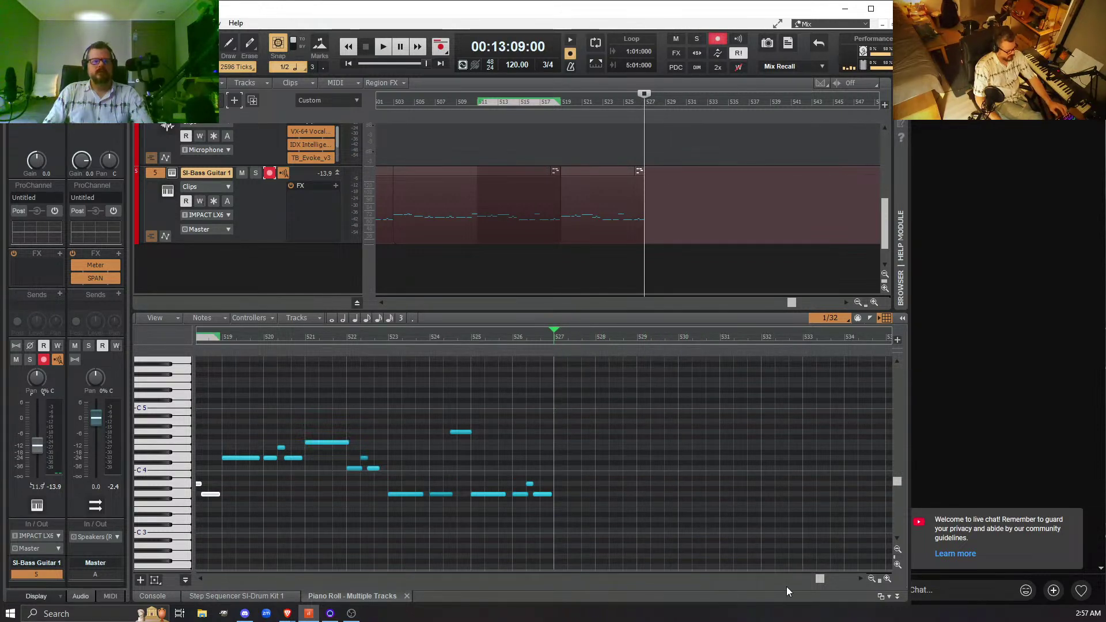
pyautogui.hotkey('ctrl', 'v')
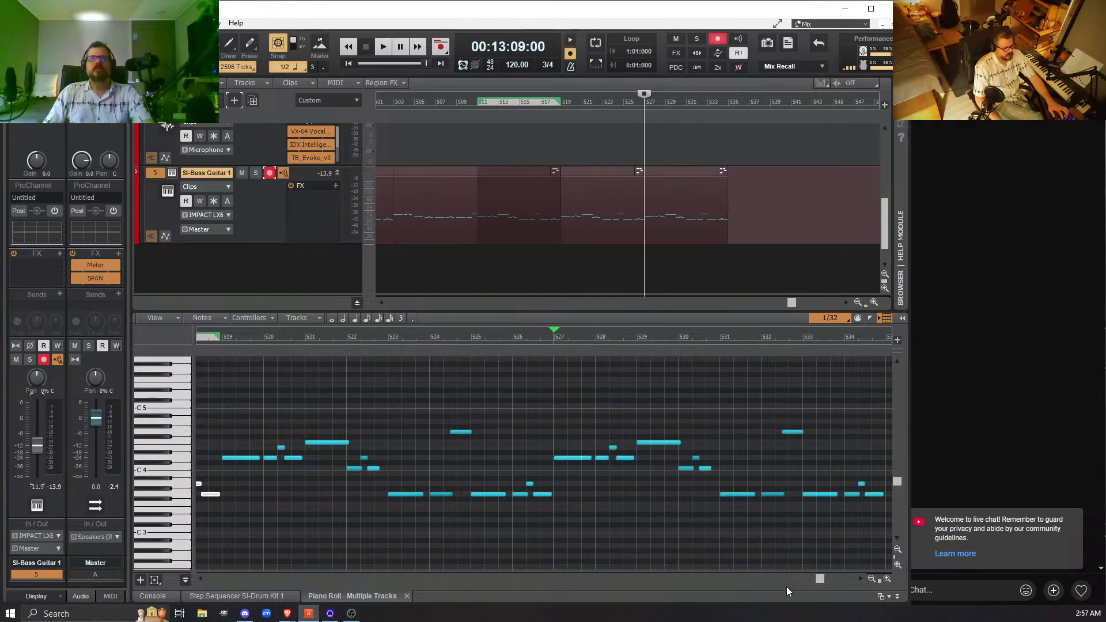
pyautogui.click(448, 339)
pyautogui.press('space')
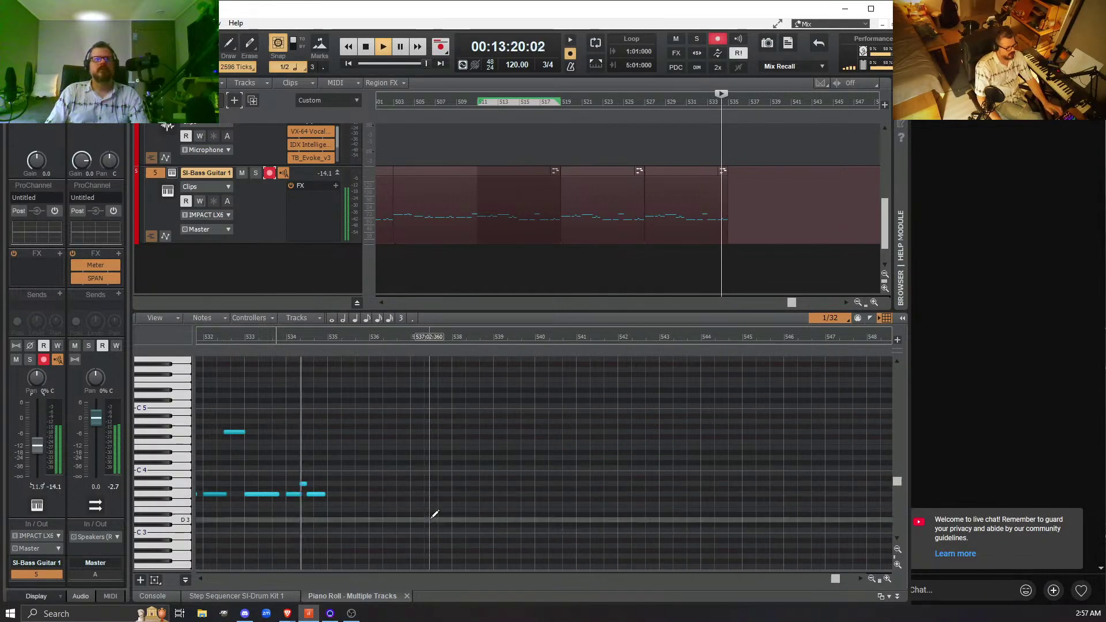
pyautogui.press('space')
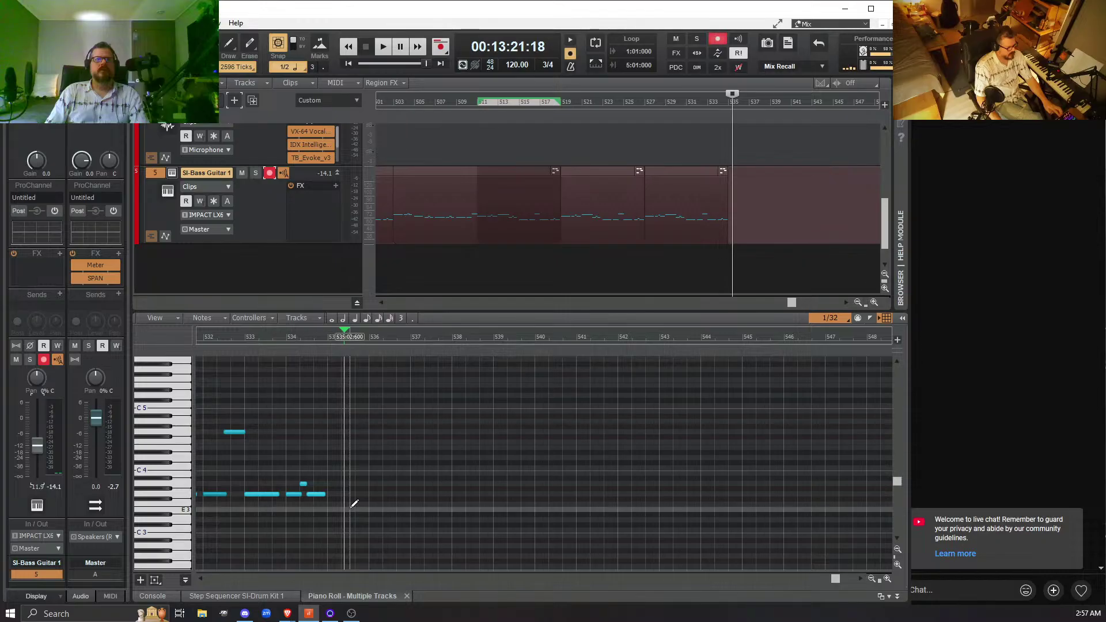
# - Lengthen the final G3 bass note to about beat 3 of measure 535 and play back the ending from measure 532
pyautogui.click(244, 341)
pyautogui.press('space')
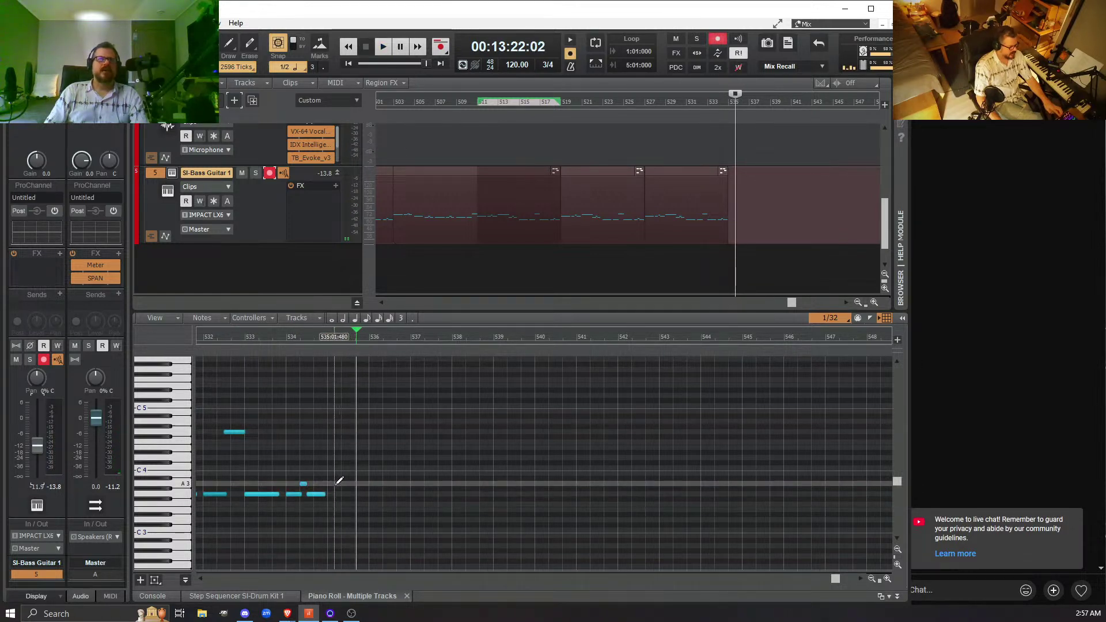
pyautogui.moveTo(324, 493); pyautogui.dragTo(352, 496)
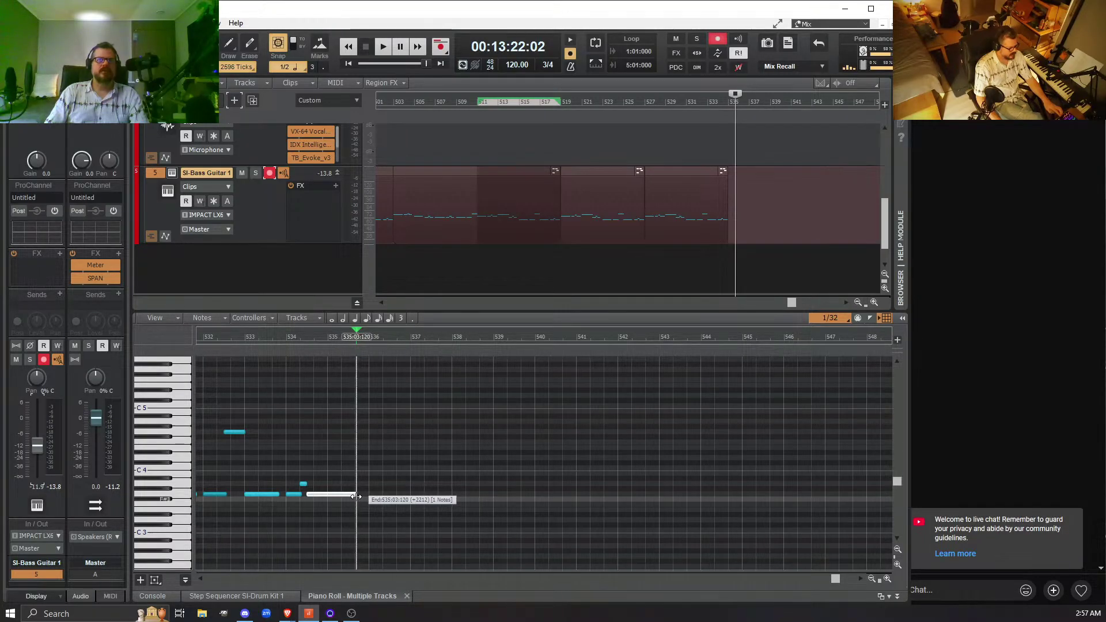
pyautogui.moveTo(355, 496); pyautogui.dragTo(356, 496)
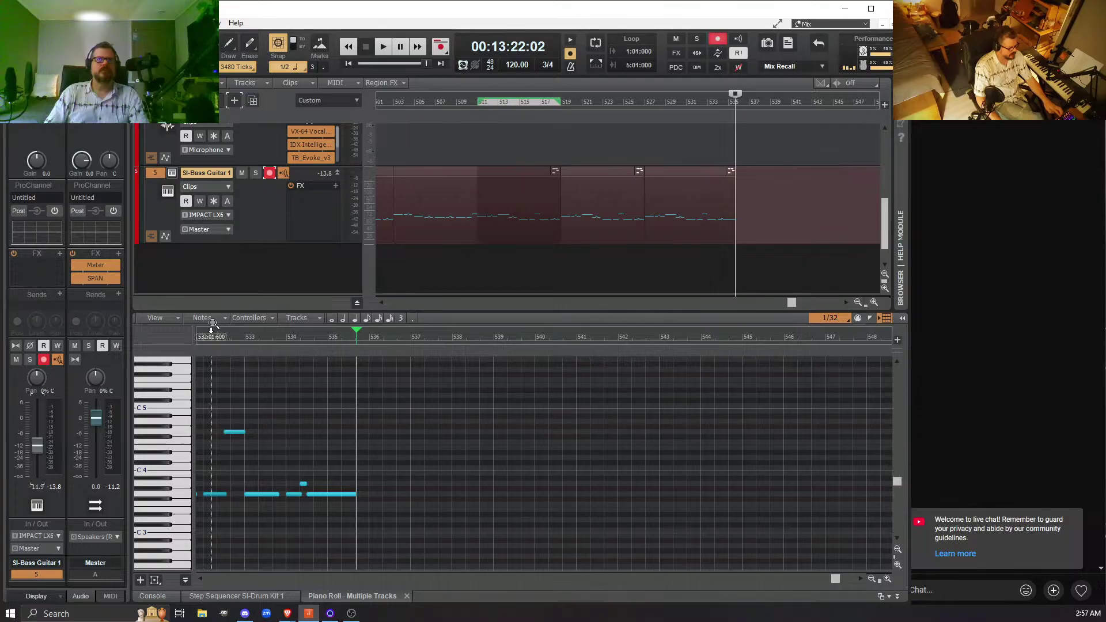
pyautogui.click(208, 337)
pyautogui.press('space')
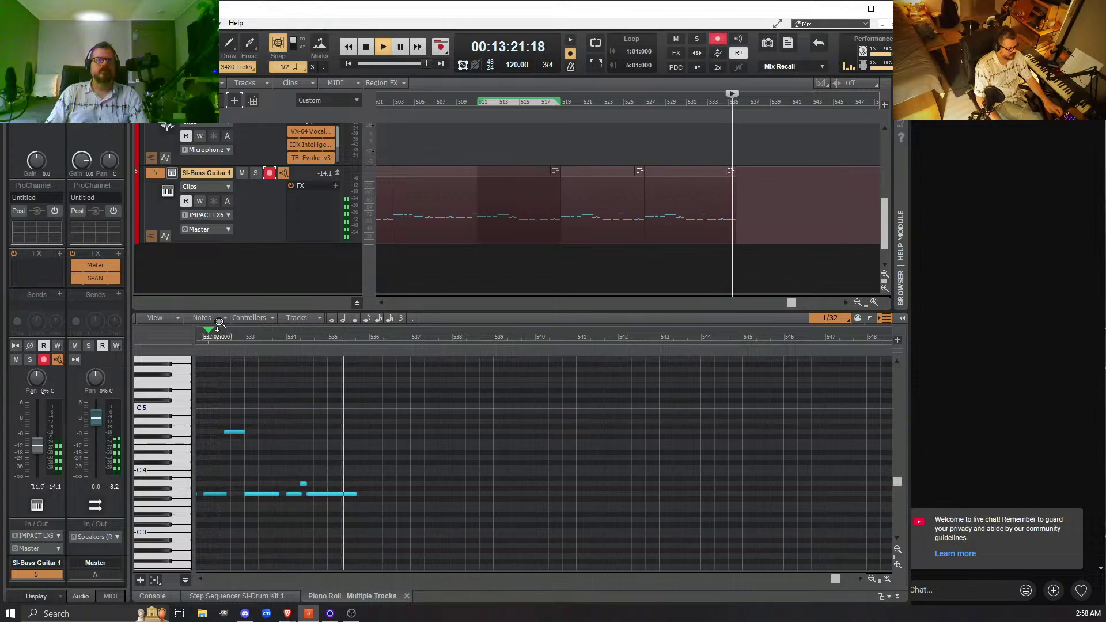
pyautogui.press('space')
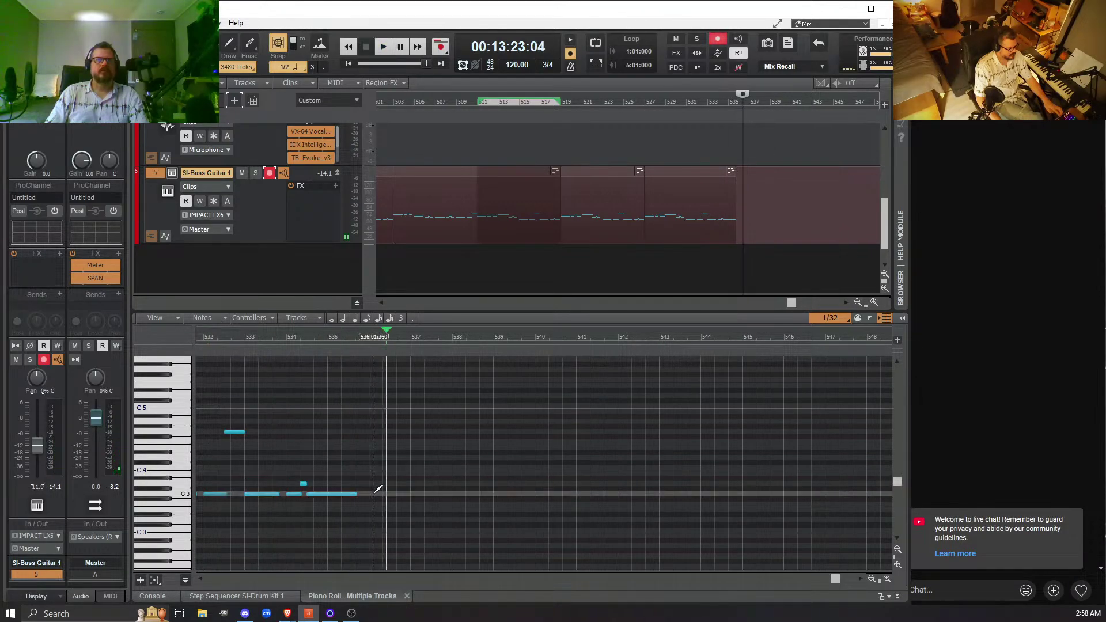
# - Extend the final G3 bass note to about the start of measure 537 and play back the ending
pyautogui.moveTo(358, 494); pyautogui.dragTo(409, 499)
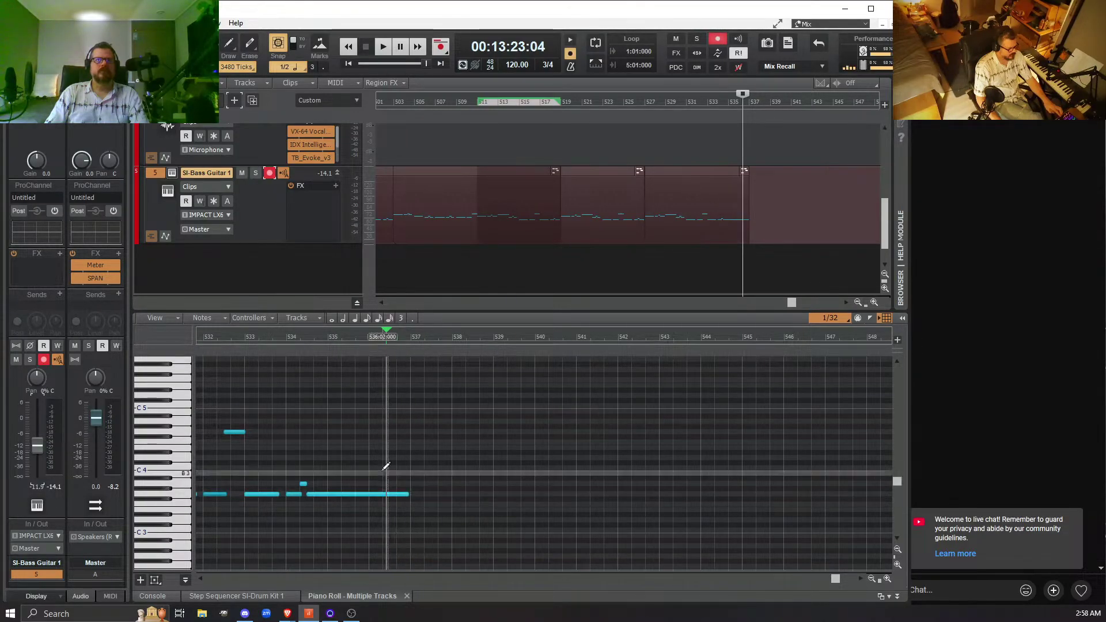
pyautogui.click(200, 339)
pyautogui.press('space')
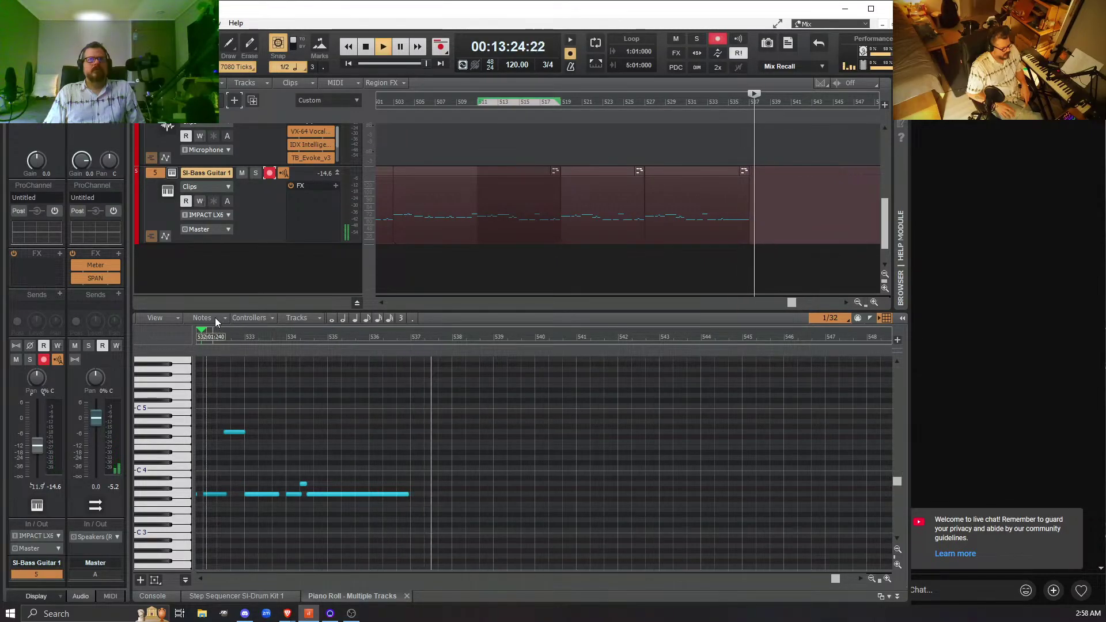
pyautogui.press('space')
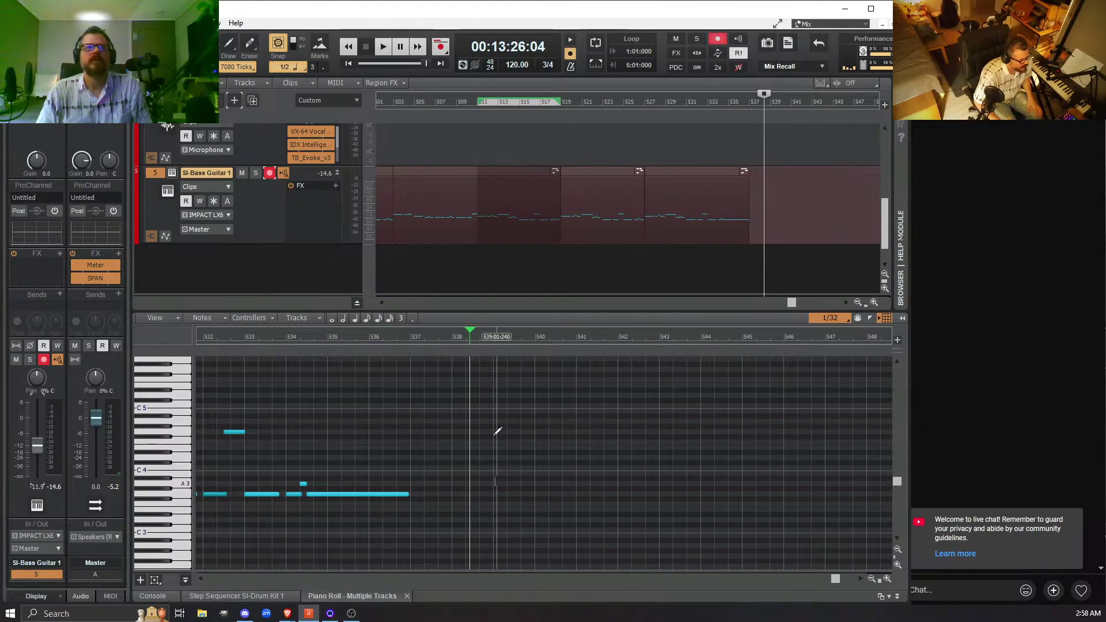
# - Go back to the empty bass section starting at measure 129 and play the lead-in from measure 124
pyautogui.click(487, 283)
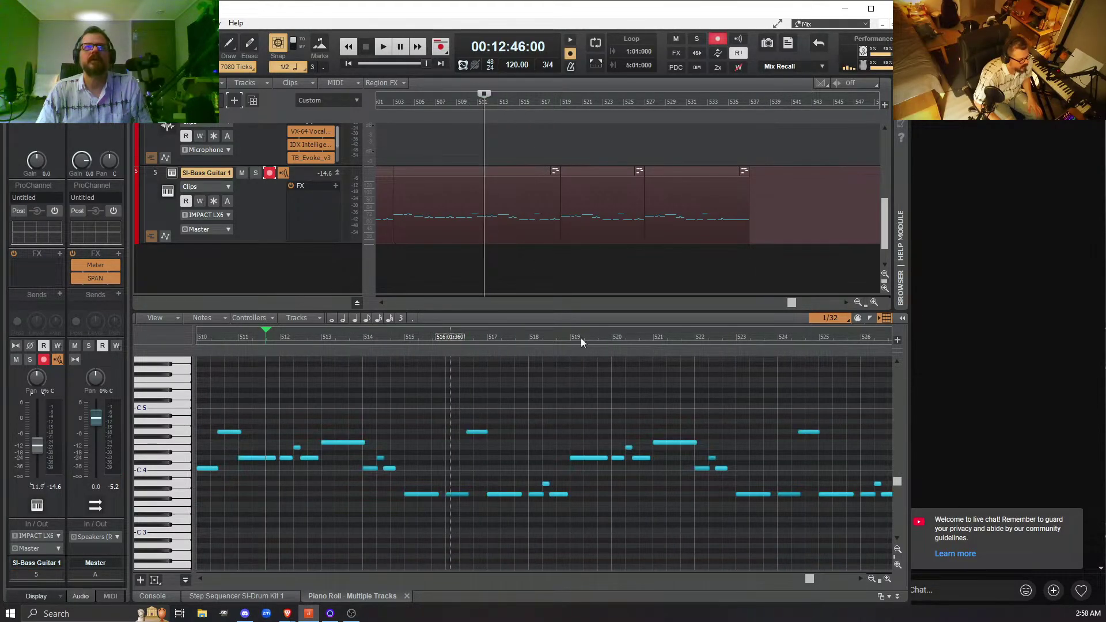
pyautogui.moveTo(793, 305); pyautogui.dragTo(486, 312)
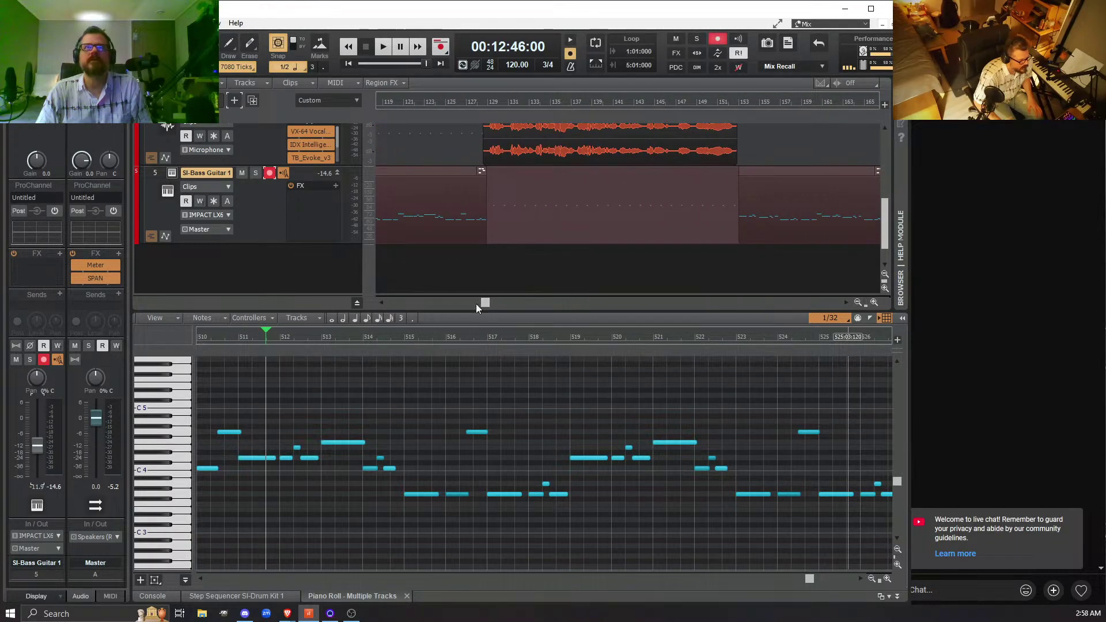
pyautogui.click(440, 278)
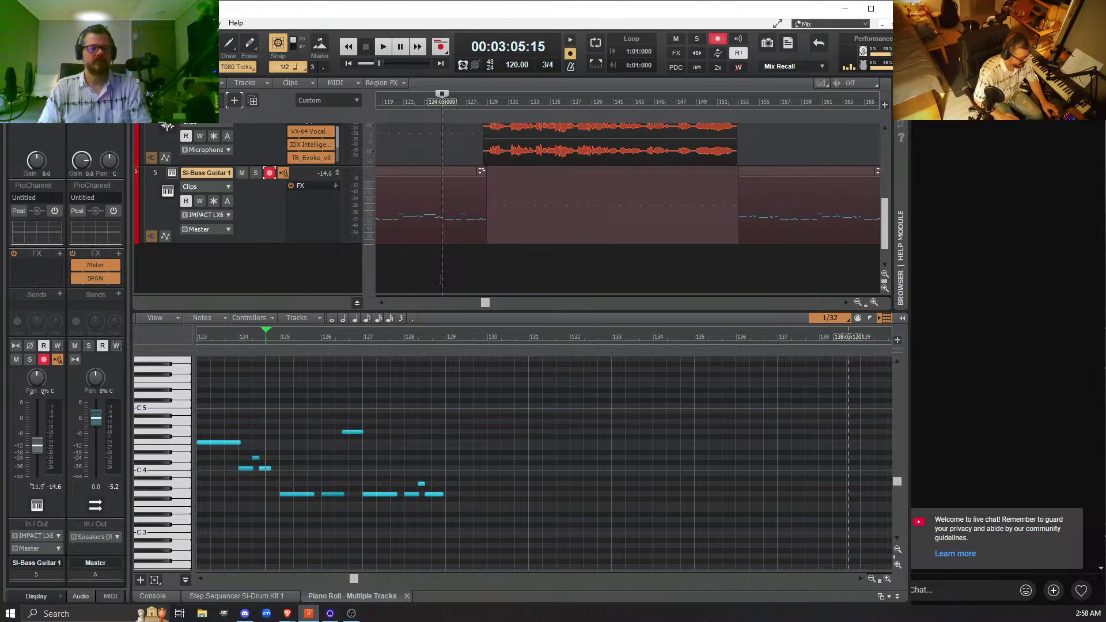
pyautogui.press('space')
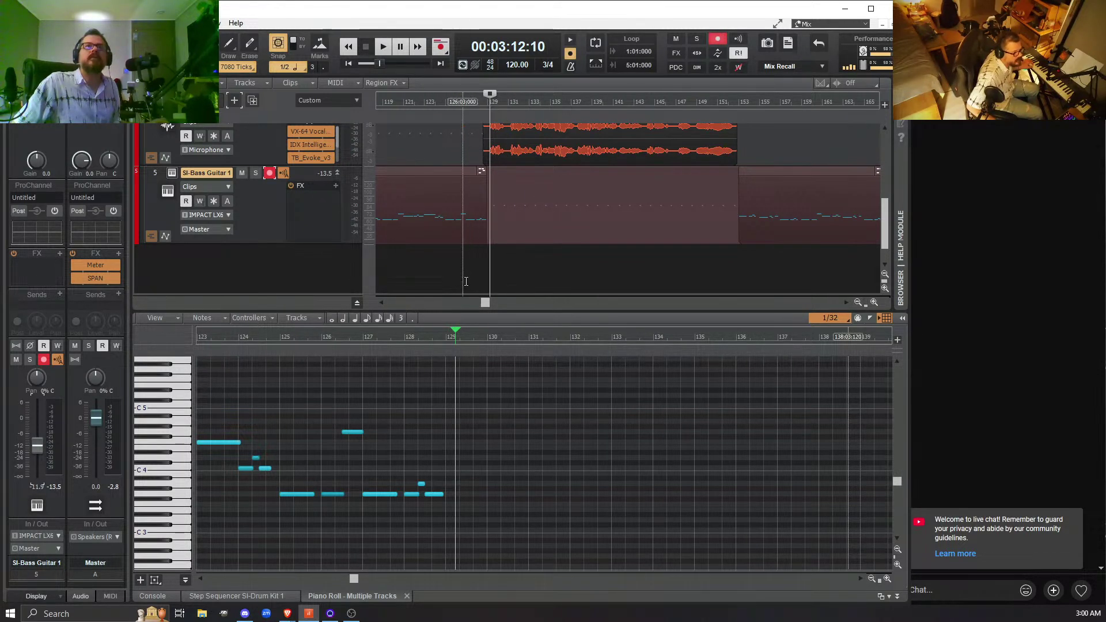
# - Play the song repeatedly from measure 126 into the empty bass section, as far as about measure 143
pyautogui.click(458, 282)
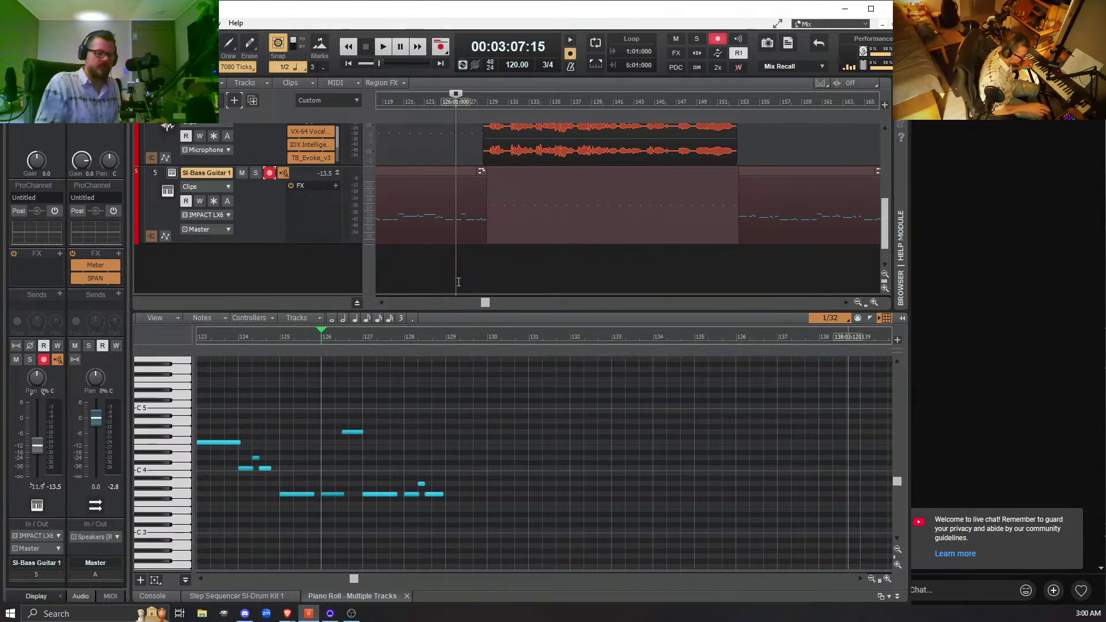
pyautogui.press('space')
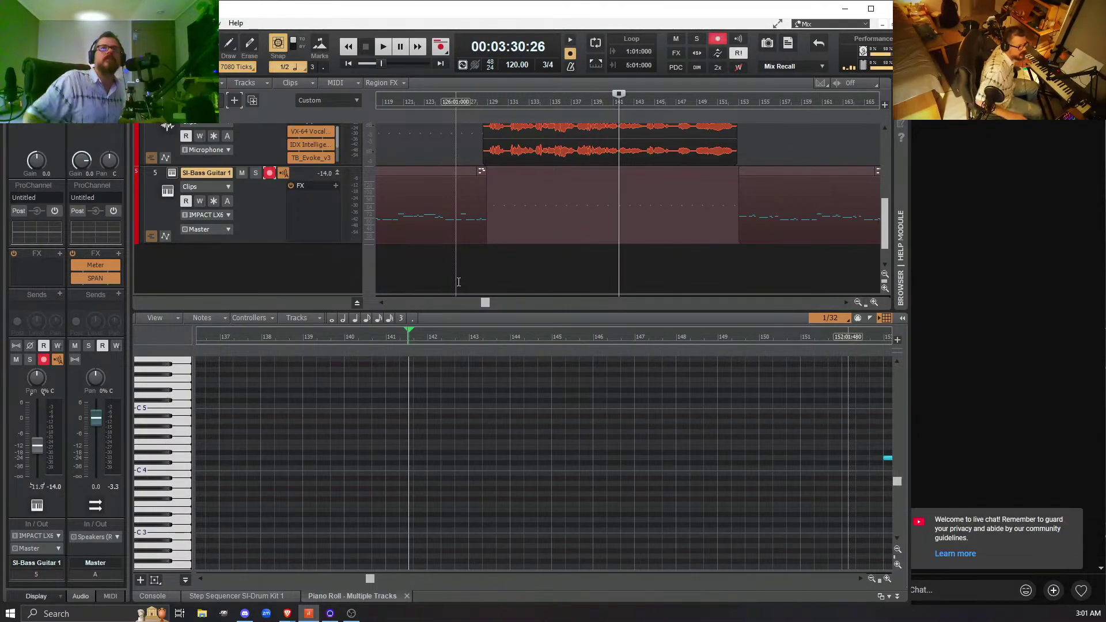
pyautogui.click(459, 281)
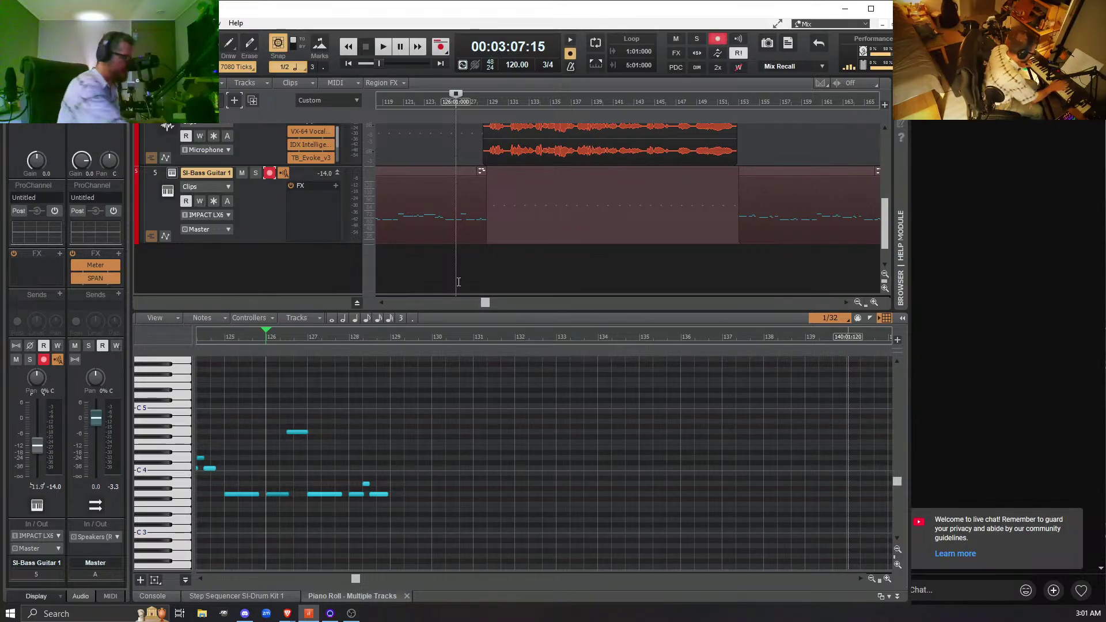
pyautogui.press('space')
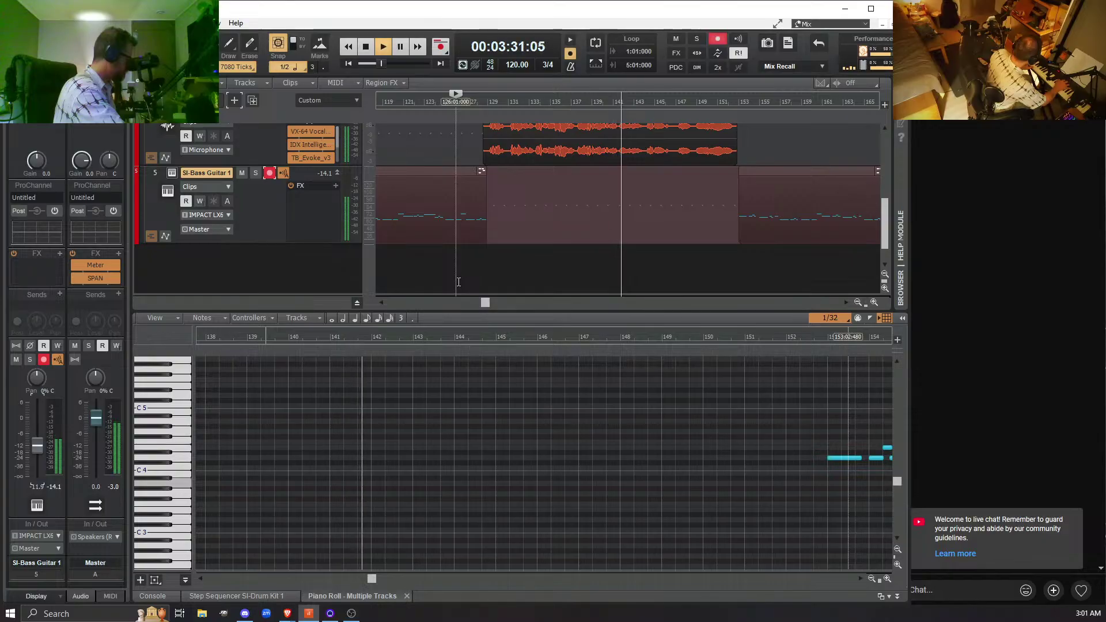
pyautogui.press('space')
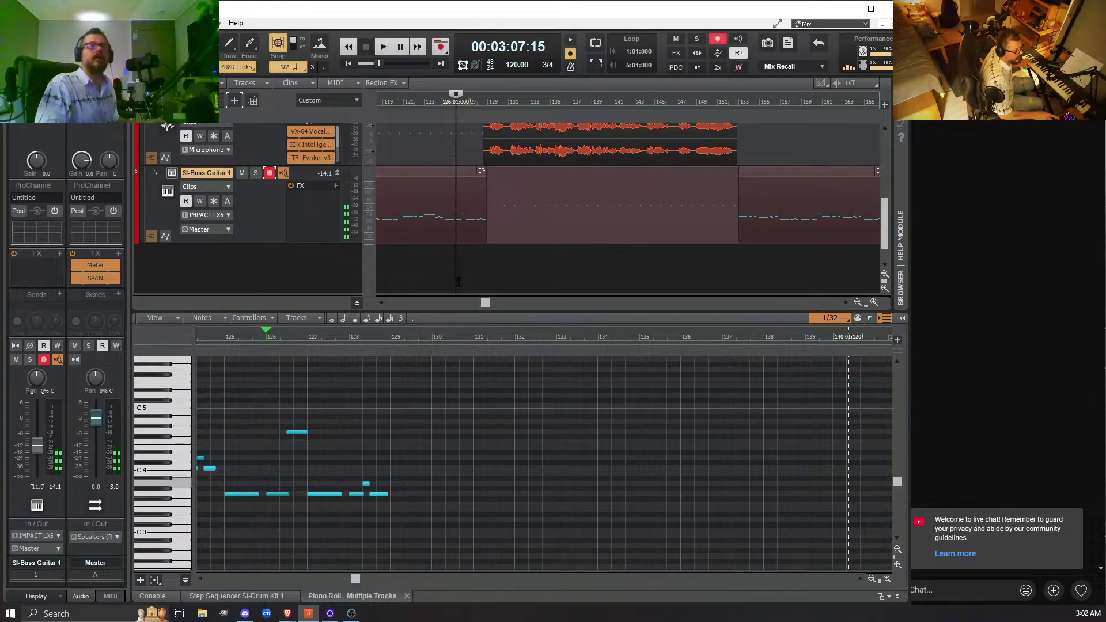
pyautogui.press('space')
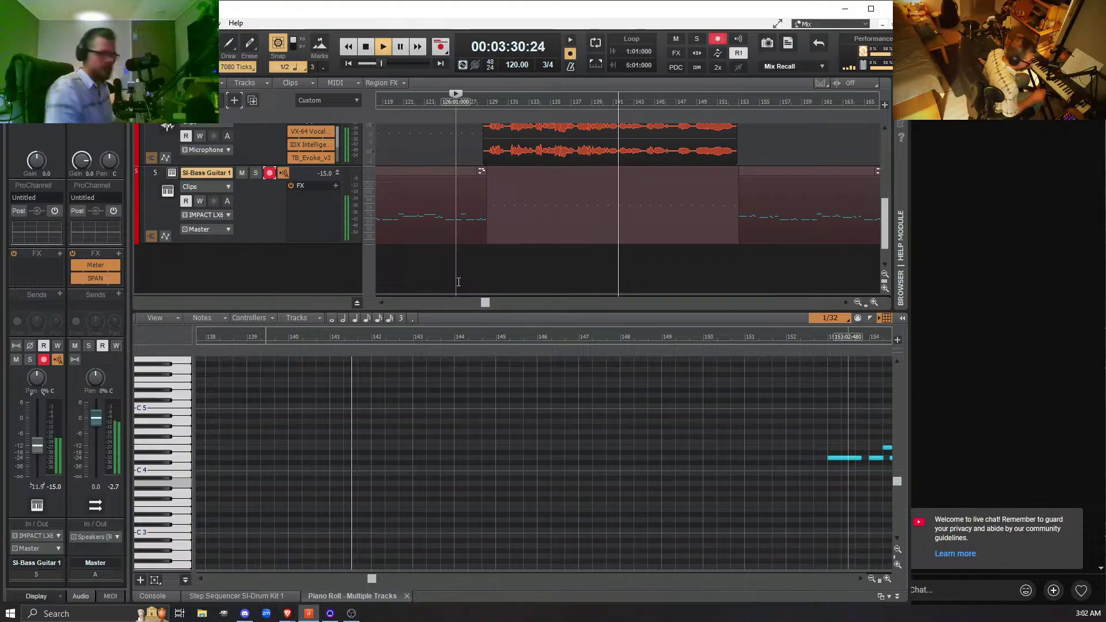
pyautogui.press('space')
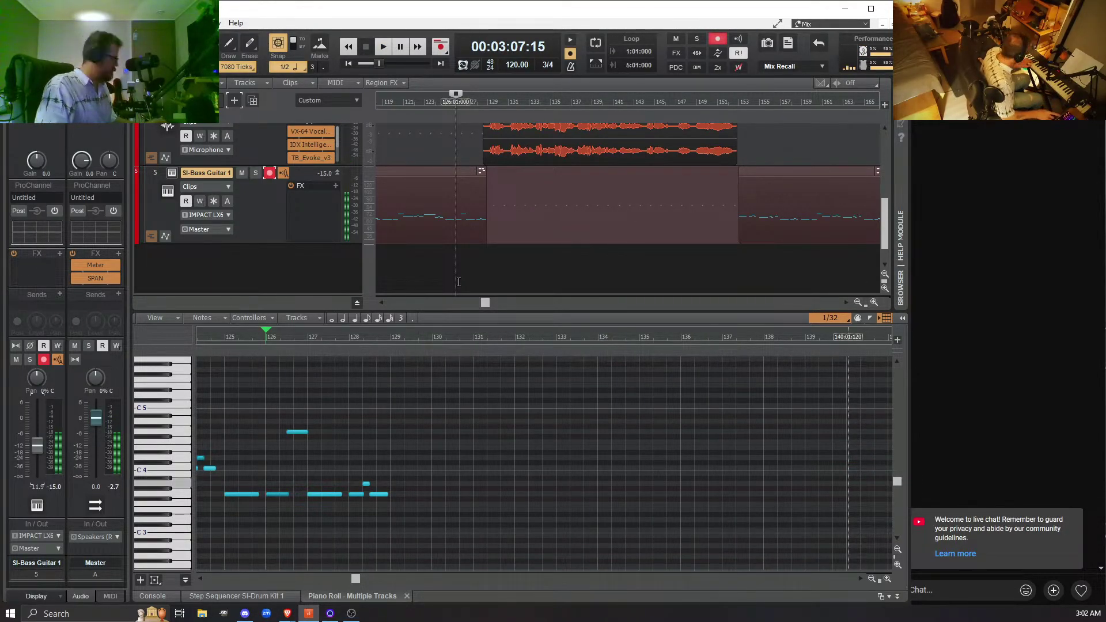
pyautogui.press('space')
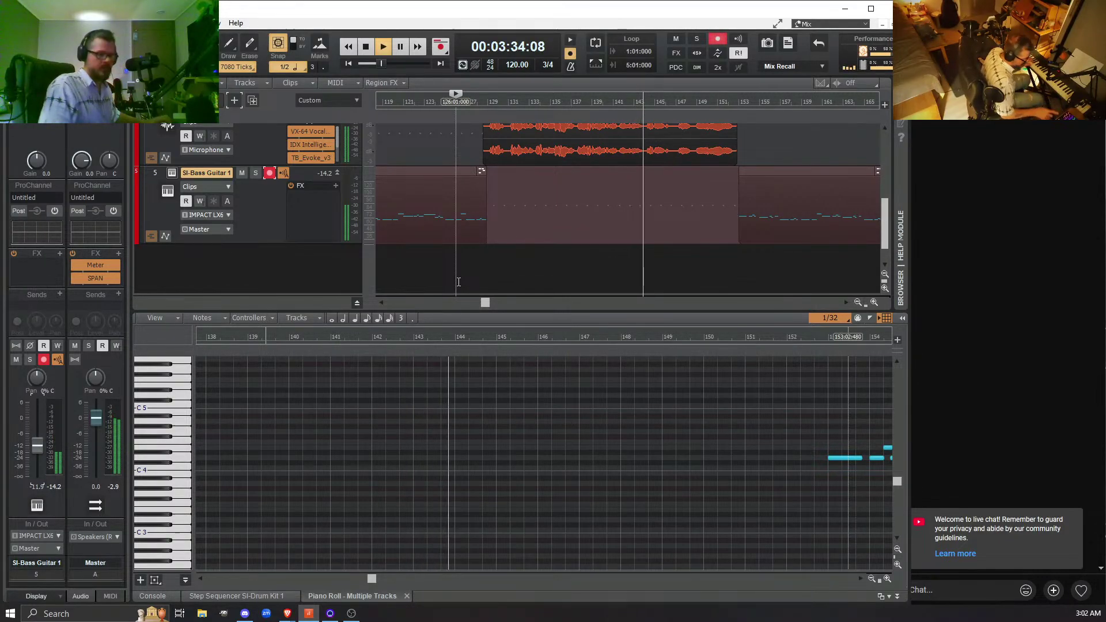
pyautogui.press('space')
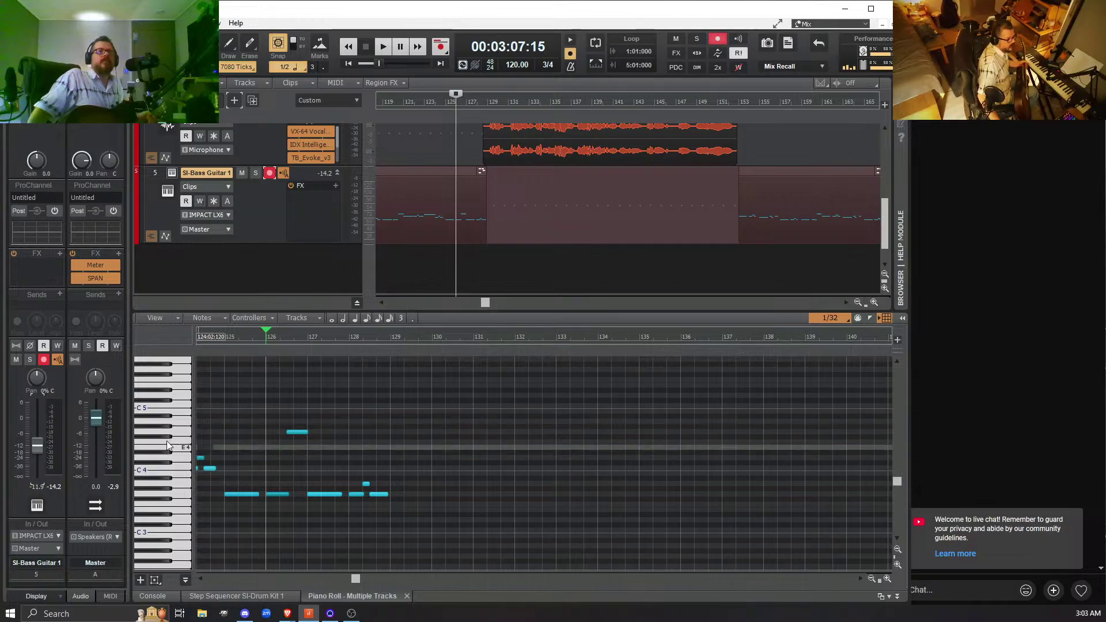
# - Reset the SI-Bass Guitar 1 track volume to 0.0 and play twice from measure 126 through to measure 153
pyautogui.doubleClick(36, 448)
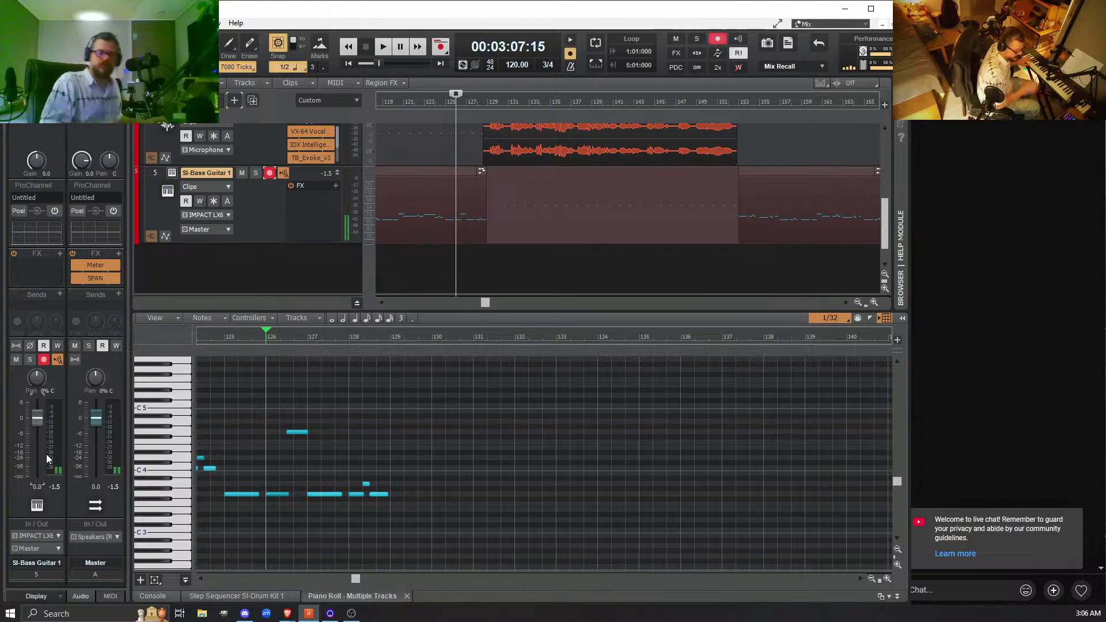
pyautogui.press('space')
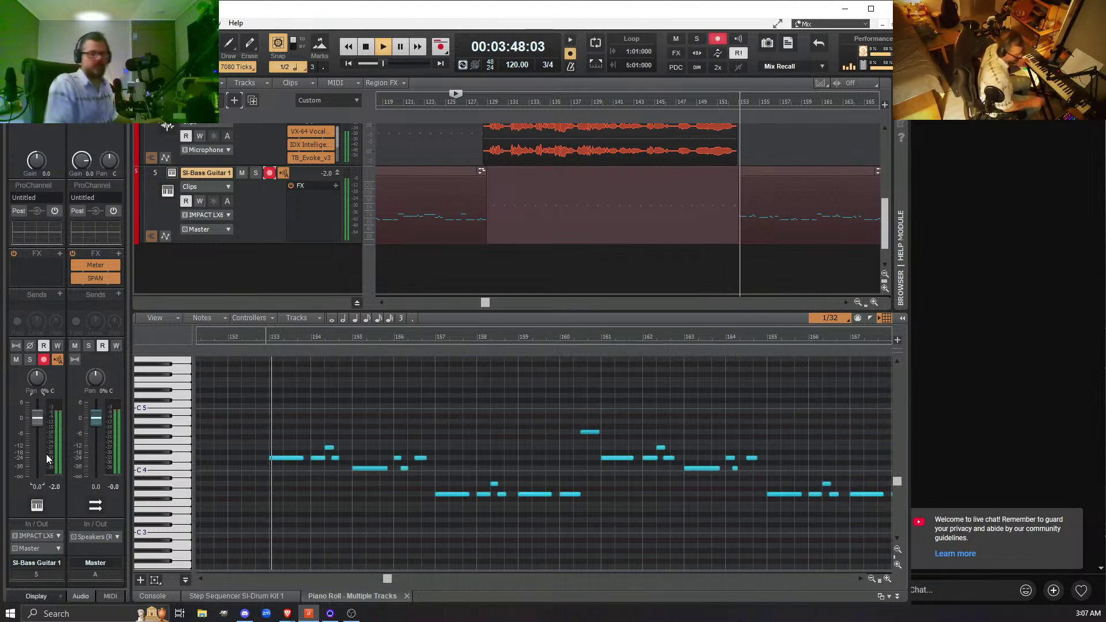
pyautogui.press('space')
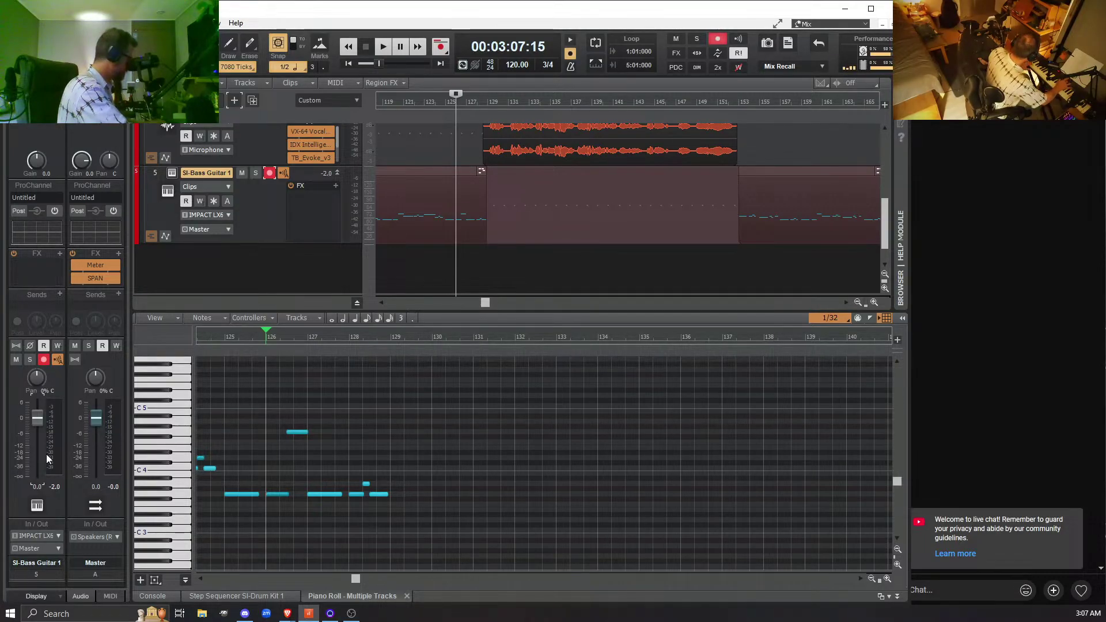
pyautogui.press('space')
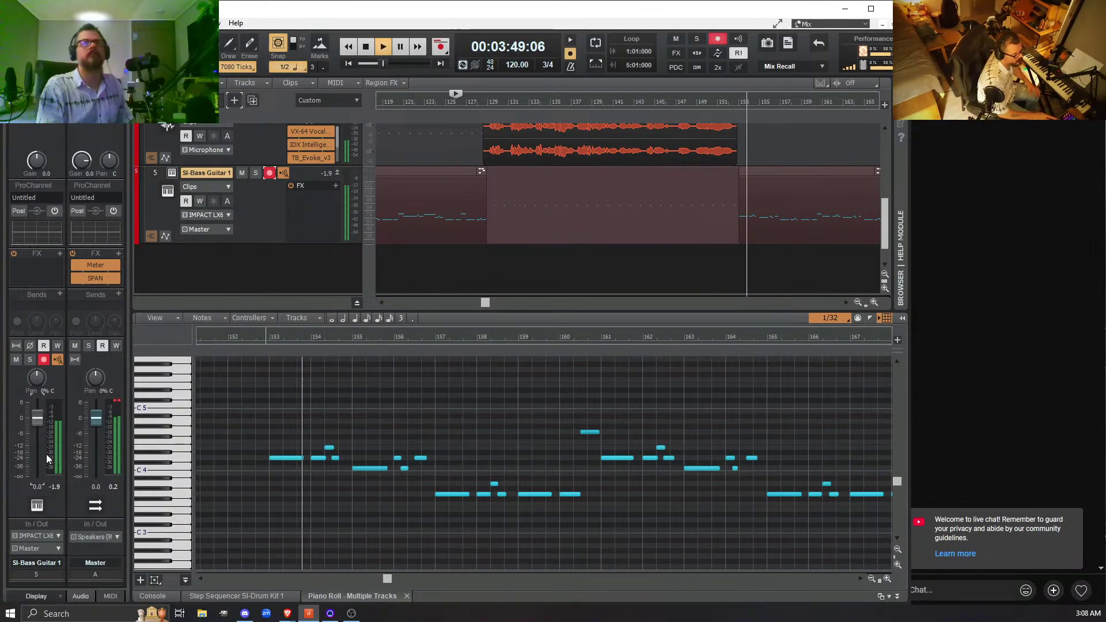
pyautogui.press('space')
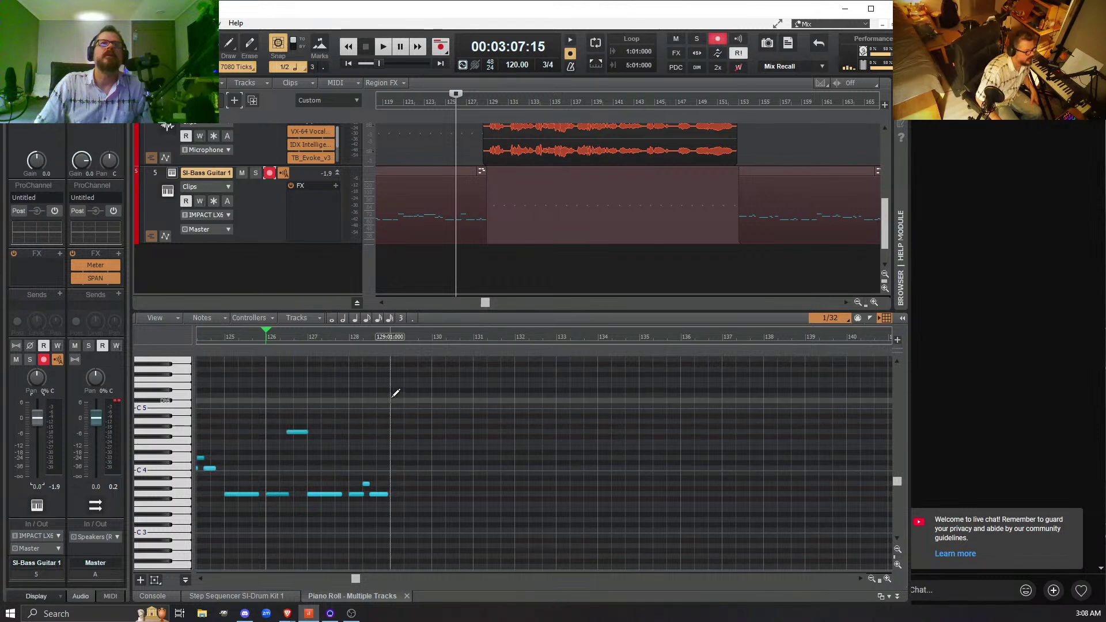
pyautogui.scroll(-1, 488, 414)
pyautogui.scroll(2, 487, 414)
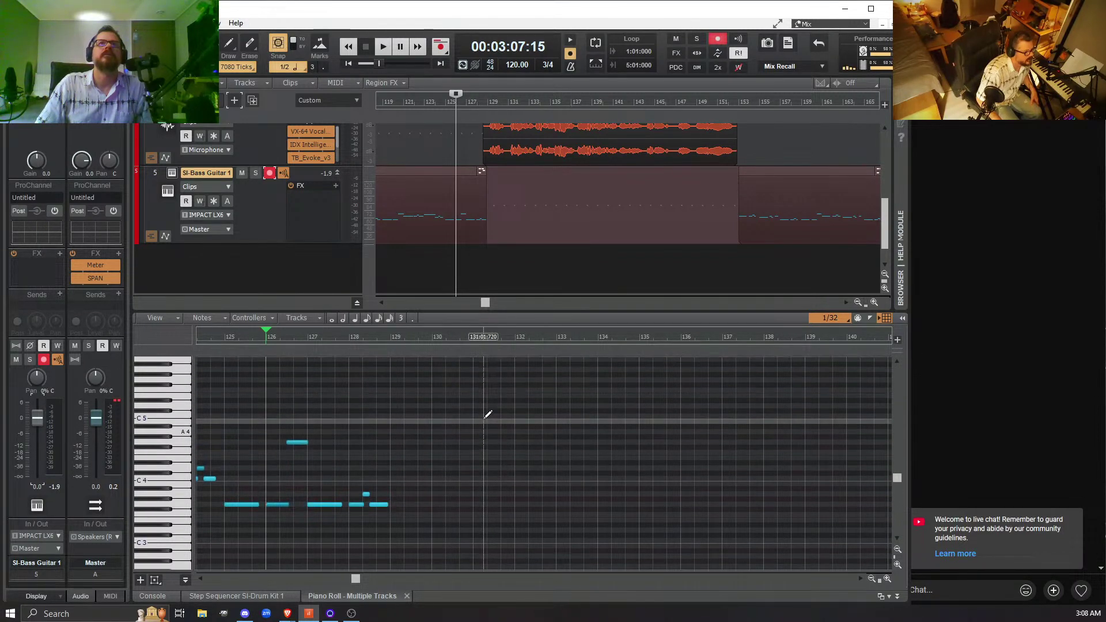
pyautogui.scroll(-2, 487, 414)
pyautogui.scroll(1, 487, 414)
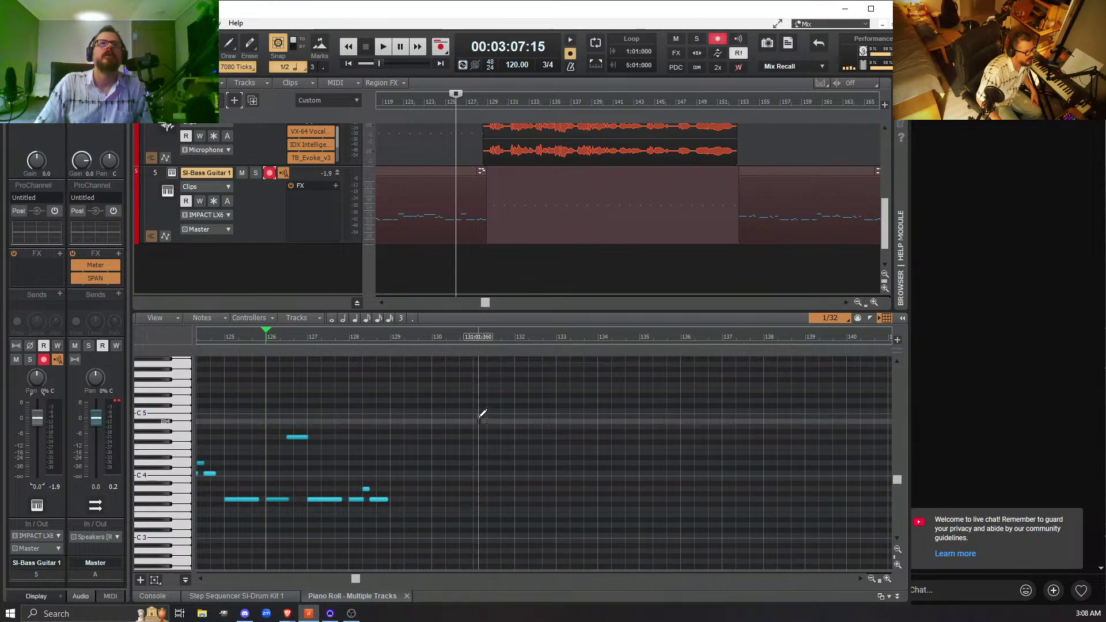
pyautogui.scroll(1, 487, 427)
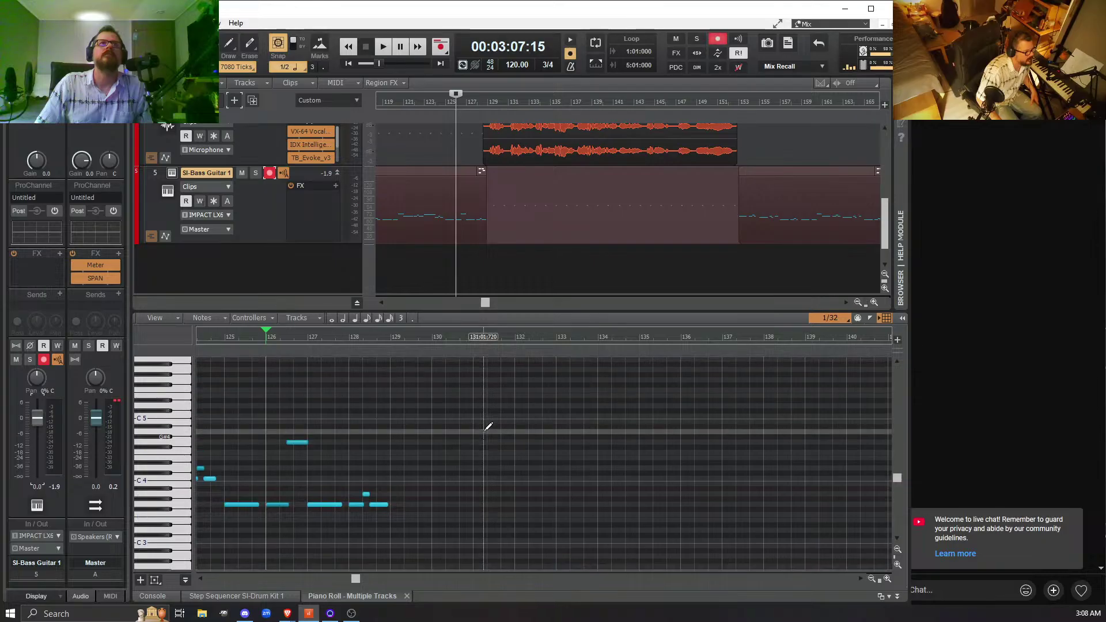
pyautogui.scroll(5, 583, 220)
pyautogui.scroll(-4, 582, 220)
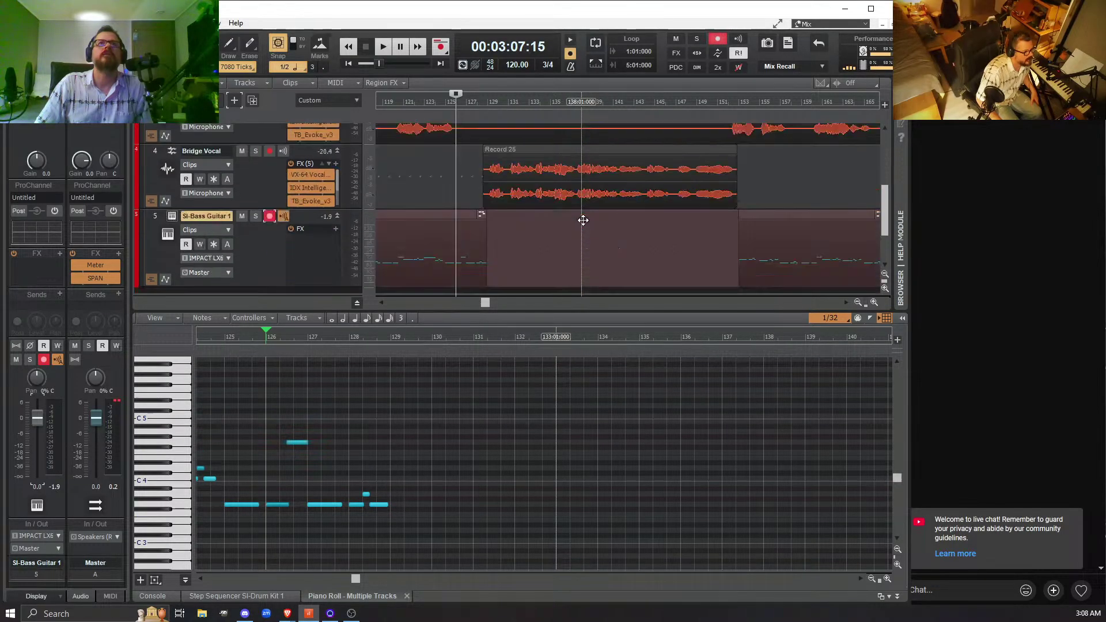
pyautogui.scroll(2, 583, 220)
pyautogui.scroll(-1, 583, 220)
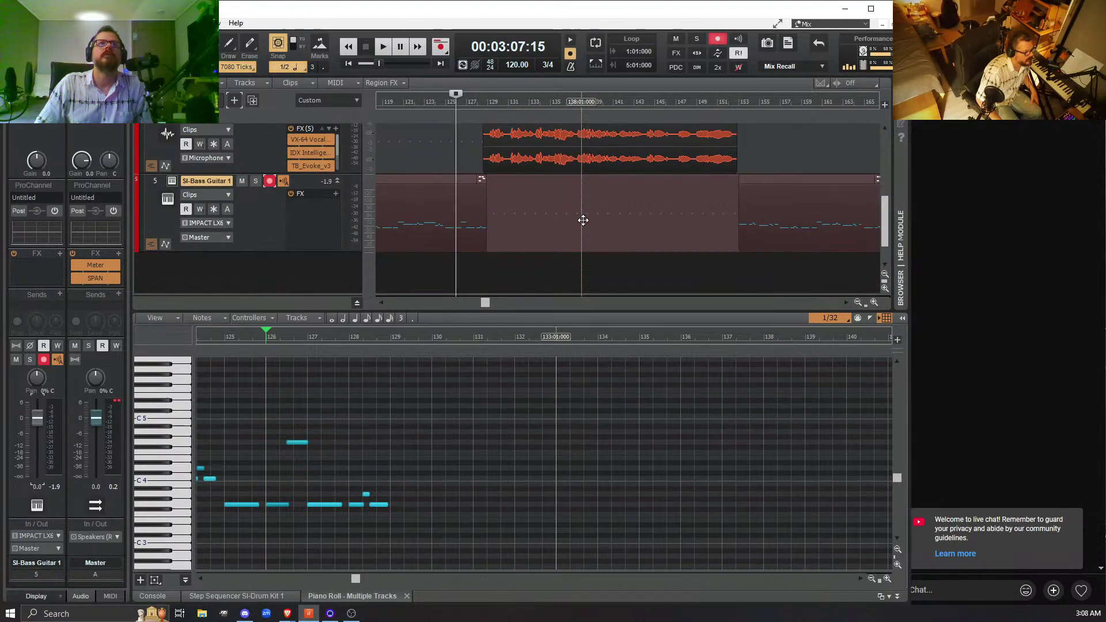
pyautogui.scroll(2, 583, 220)
pyautogui.scroll(-3, 582, 220)
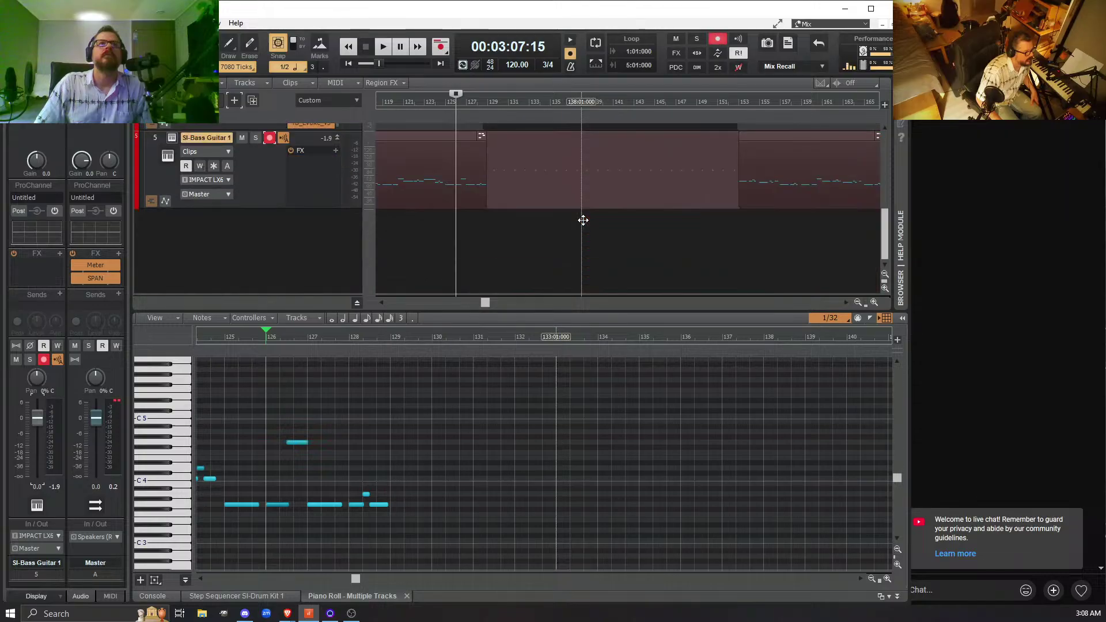
pyautogui.scroll(3, 573, 190)
pyautogui.scroll(-2, 573, 196)
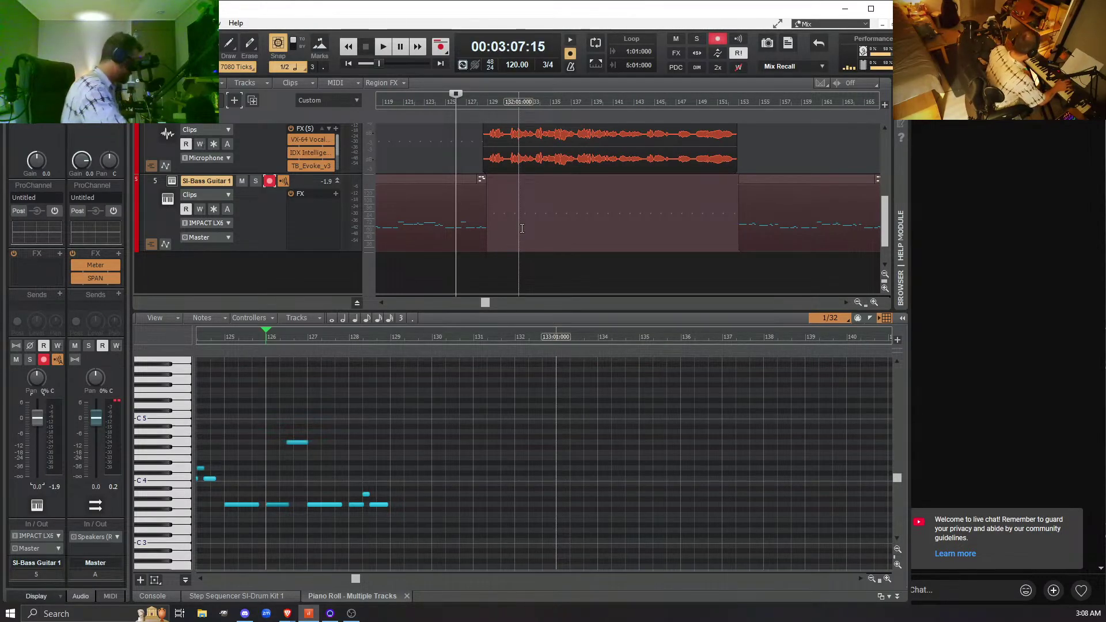
# - Try two takes of the bass line, recording from measure 126 into the empty section, and undo each take
pyautogui.press('space')
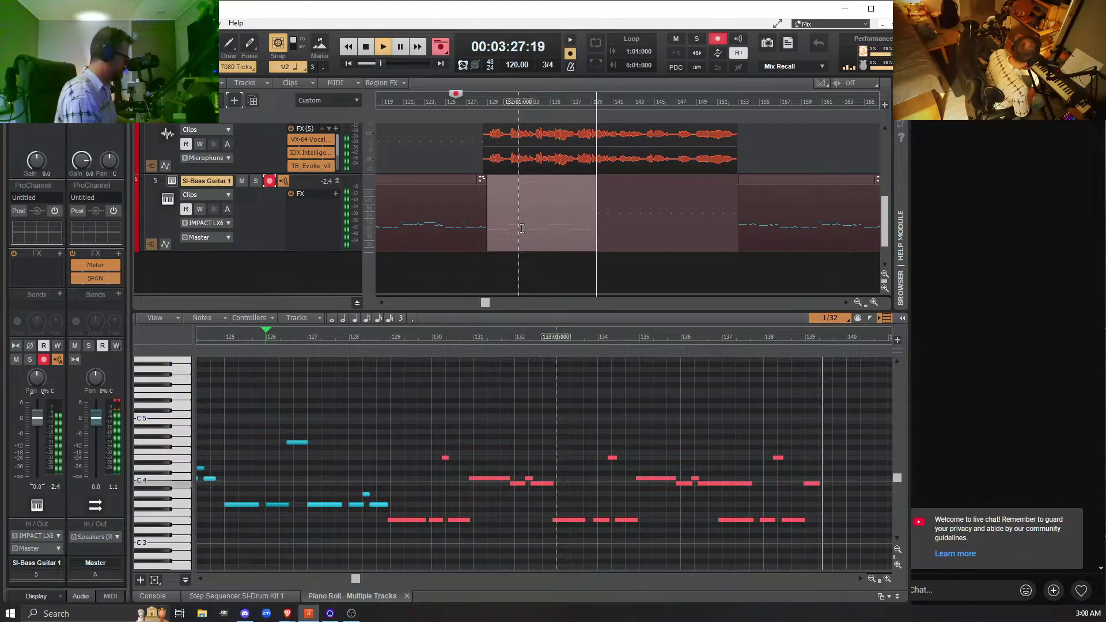
pyautogui.press('space')
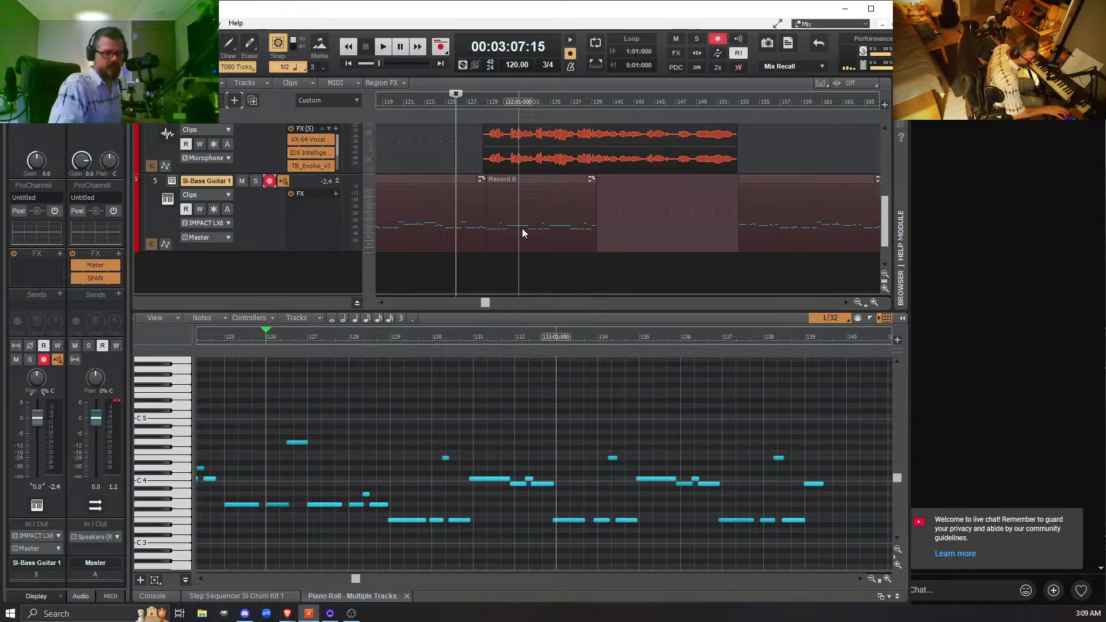
pyautogui.hotkey('ctrl', 'z')
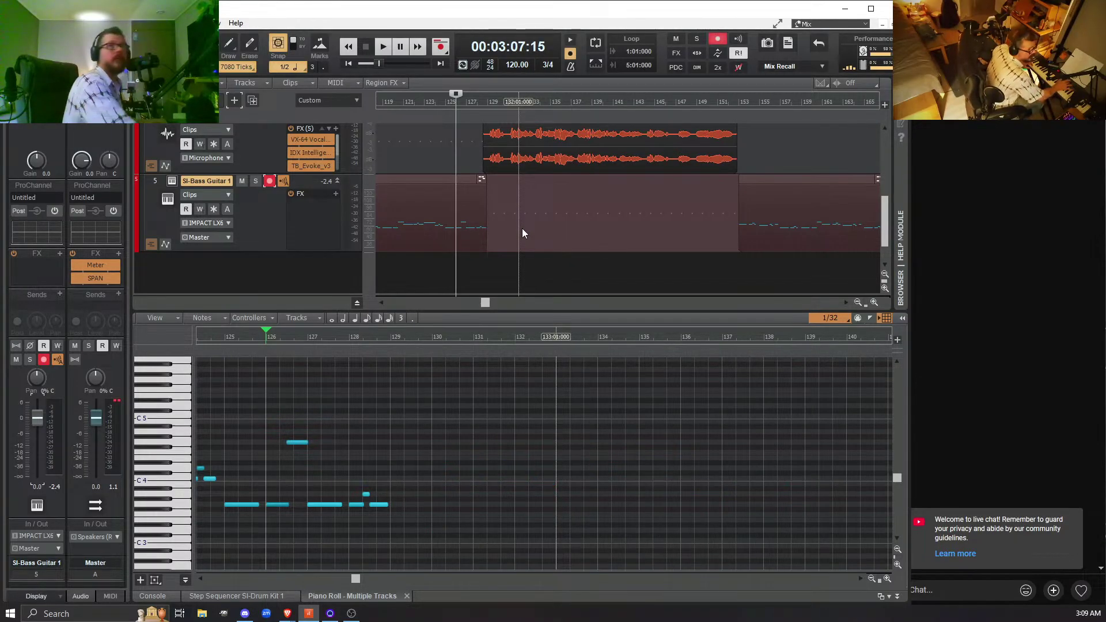
pyautogui.press('r')
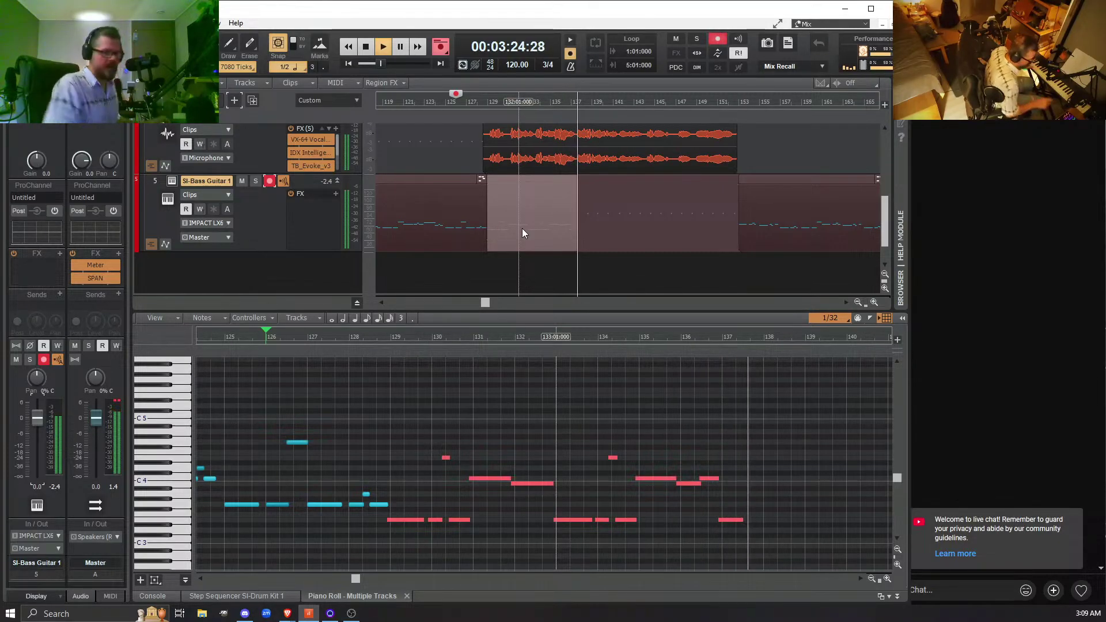
pyautogui.press('space')
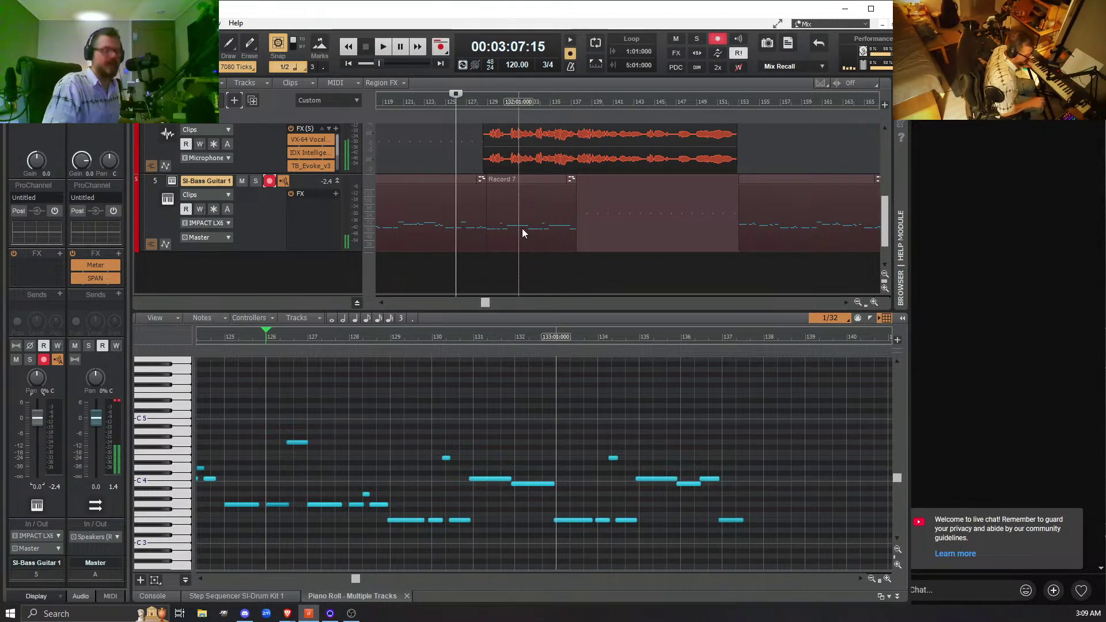
pyautogui.hotkey('ctrl', 'z')
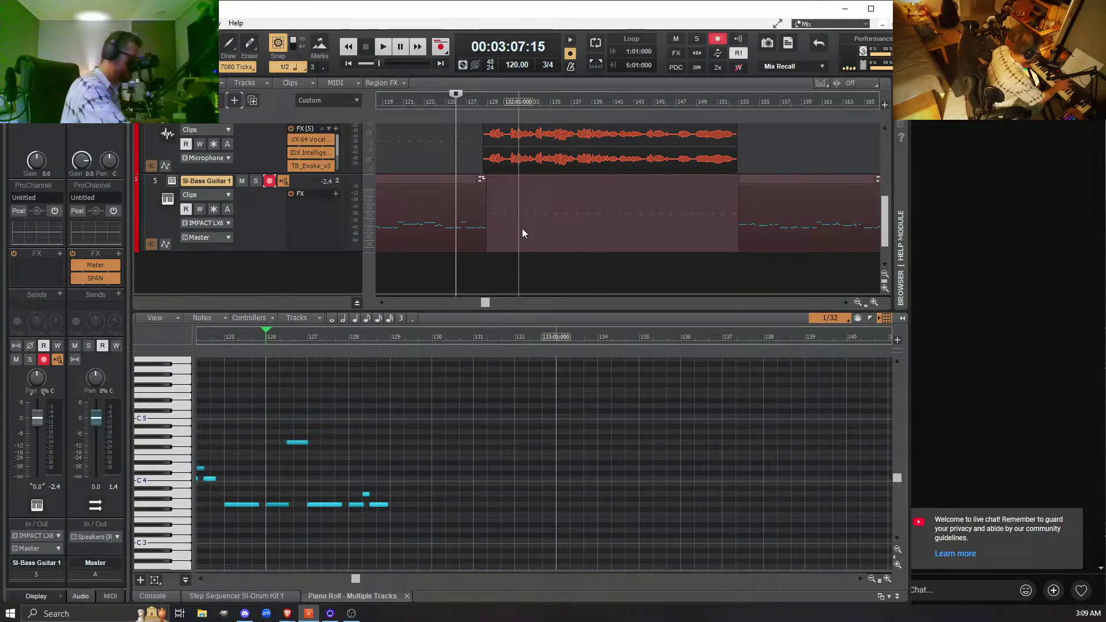
# - Record a bass line from measure 126 through the whole empty measure 129–152 section, then return to just before measure 129
pyautogui.press('r')
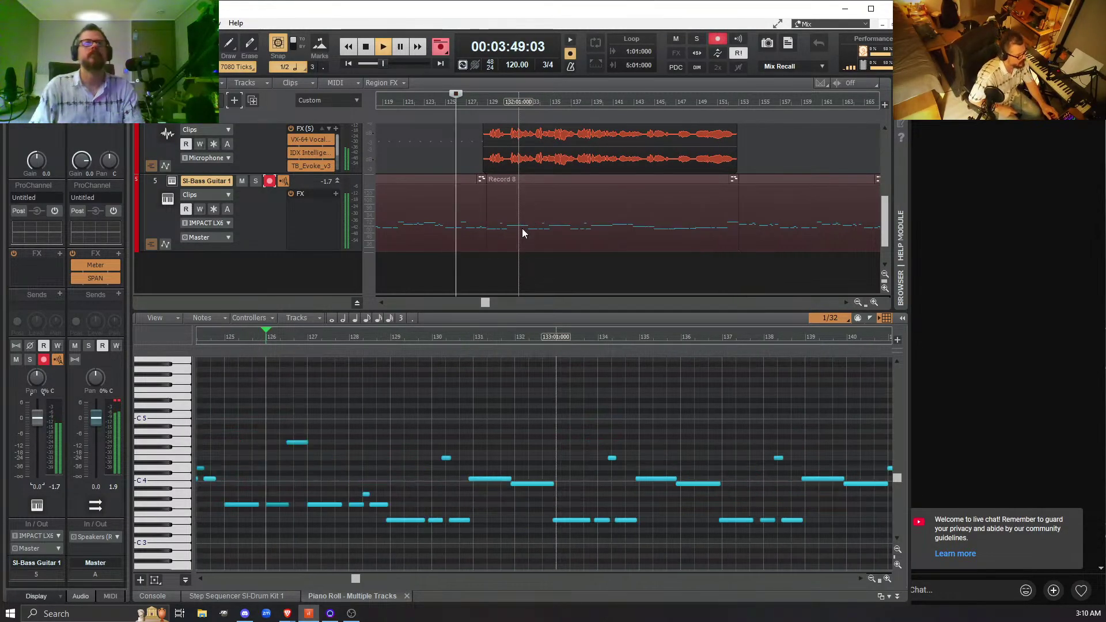
pyautogui.press('space')
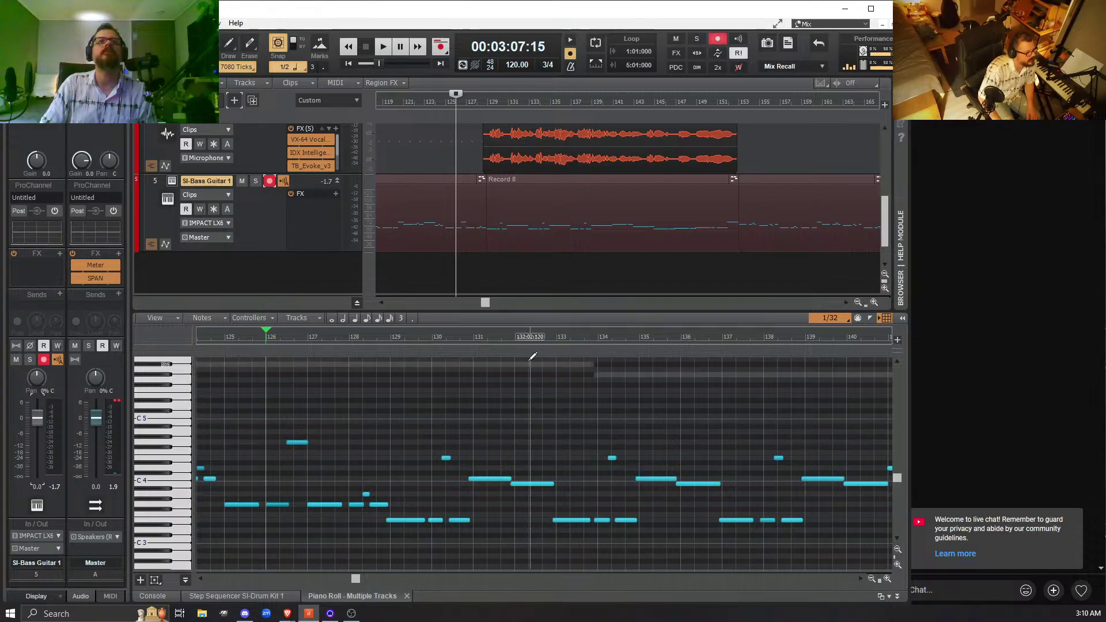
pyautogui.click(483, 274)
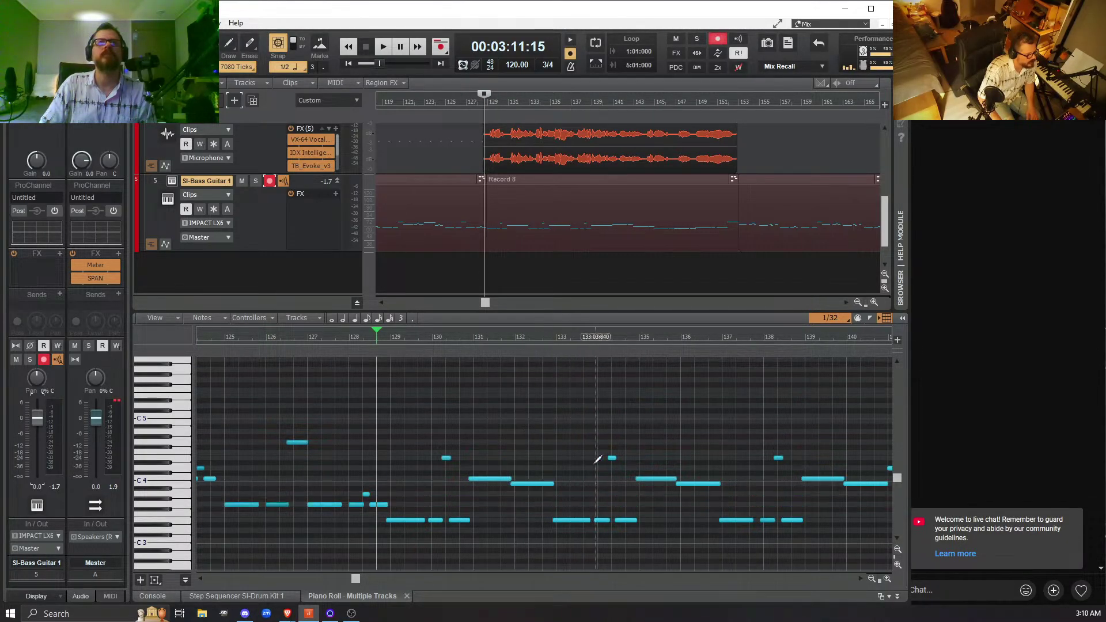
# - Shift all the newly recorded bass notes slightly to start at measure 129 and quantize their start times at 100 percent strength
pyautogui.click(588, 181)
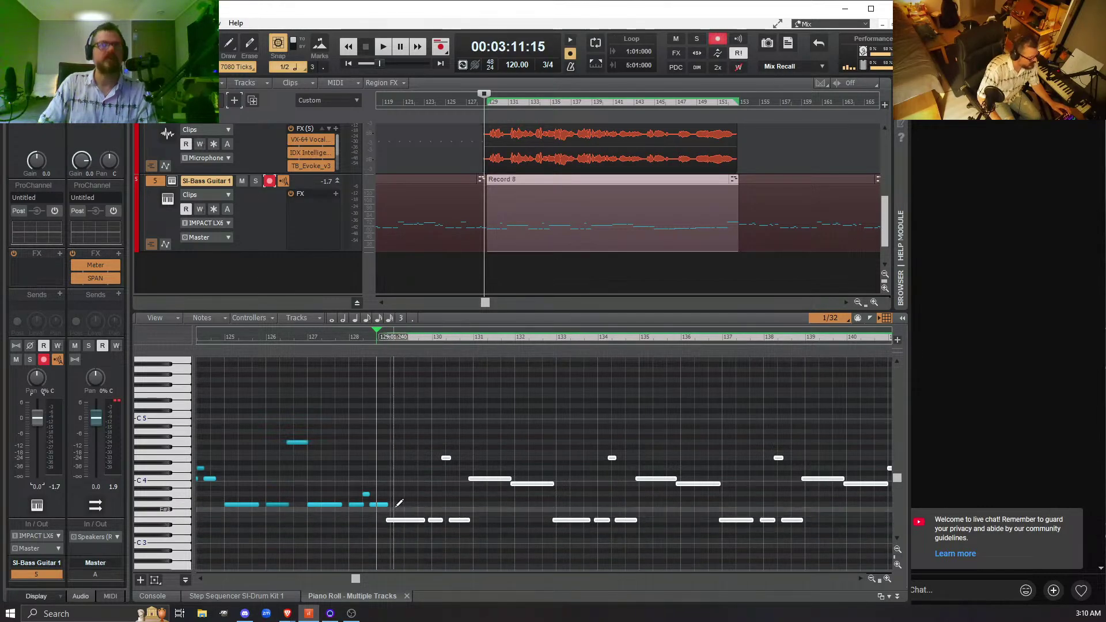
pyautogui.moveTo(401, 522); pyautogui.dragTo(408, 521)
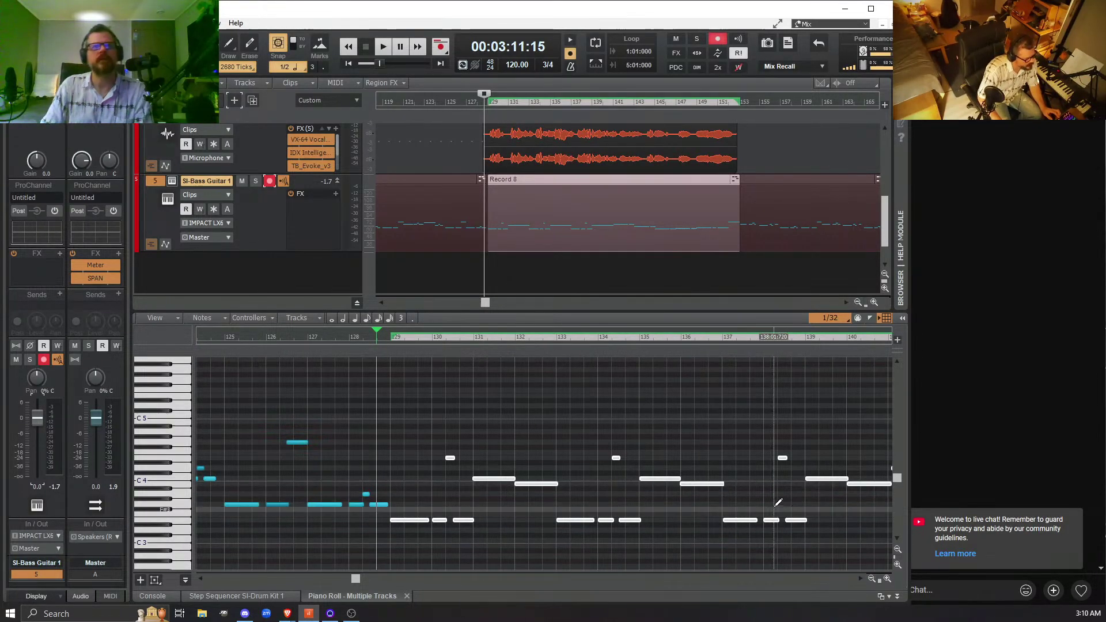
pyautogui.press('q')
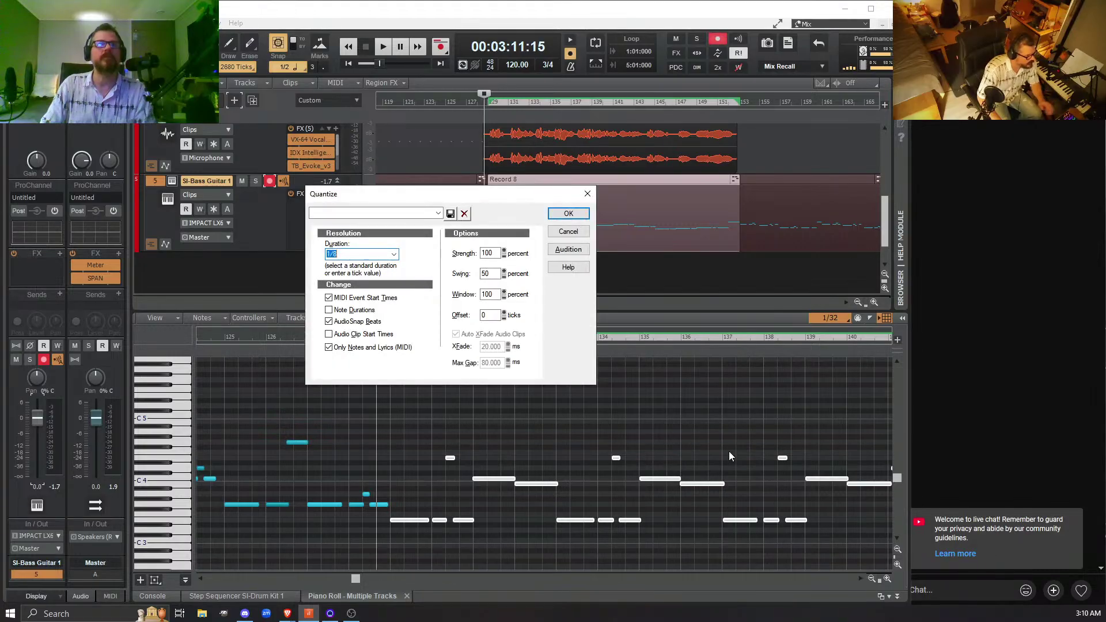
pyautogui.click(564, 215)
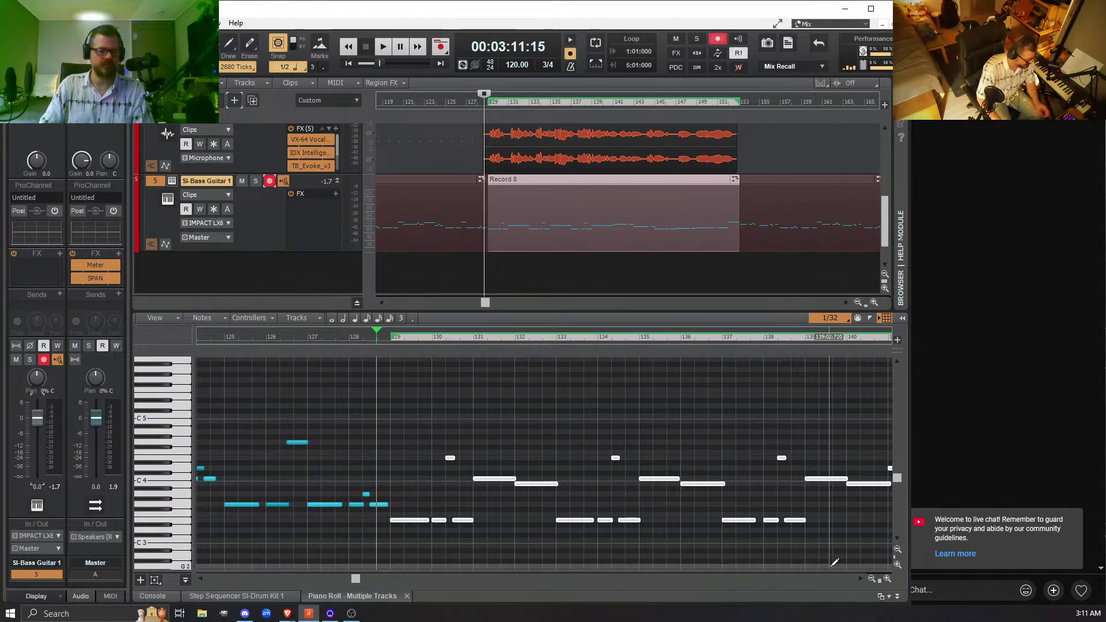
# - Play the recorded section from about measure 129 and lower the SI-Bass Guitar 1 track volume to -10.9
pyautogui.press('space')
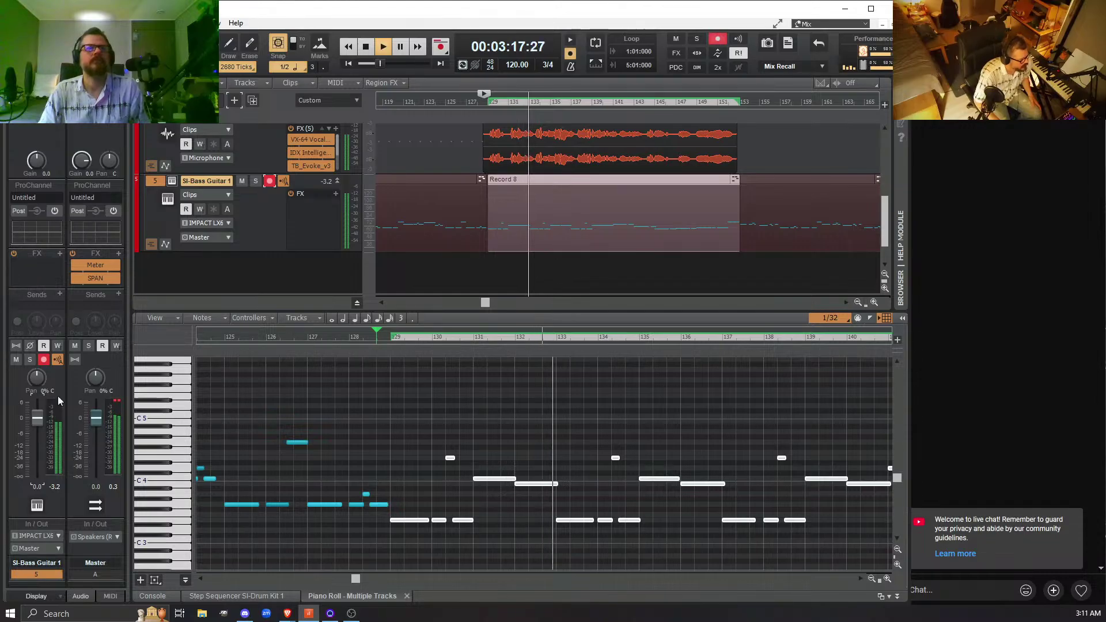
pyautogui.moveTo(36, 421); pyautogui.dragTo(36, 446)
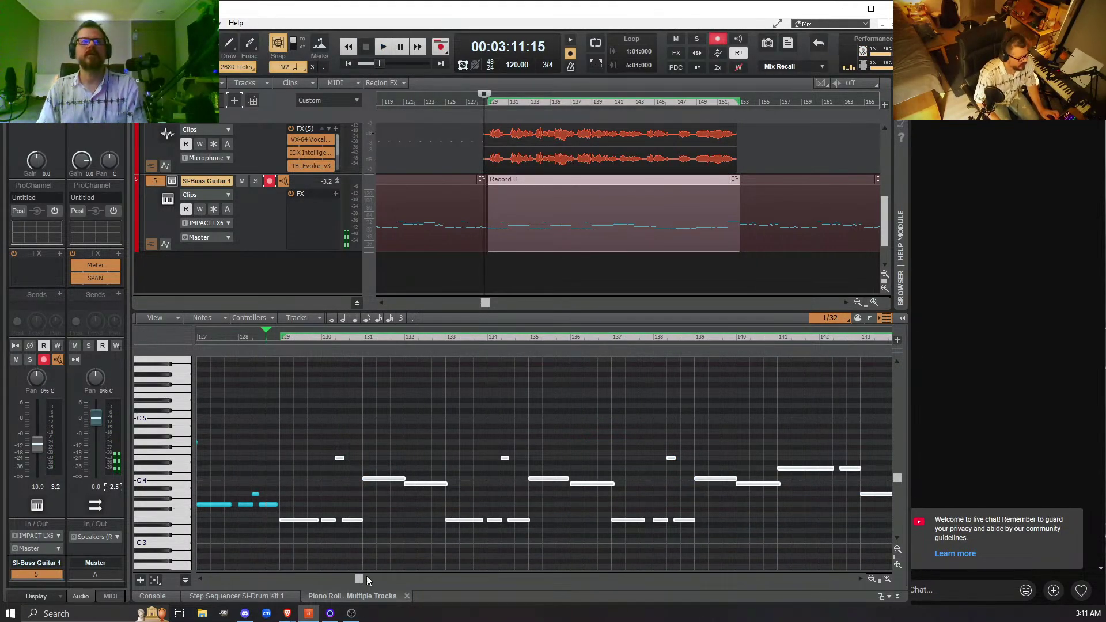
# - Play the end of the recorded bass section from just before measure 152
pyautogui.moveTo(362, 580)
pyautogui.mouseDown()
pyautogui.moveTo(395, 585)
pyautogui.moveTo(382, 579)
pyautogui.mouseUp()
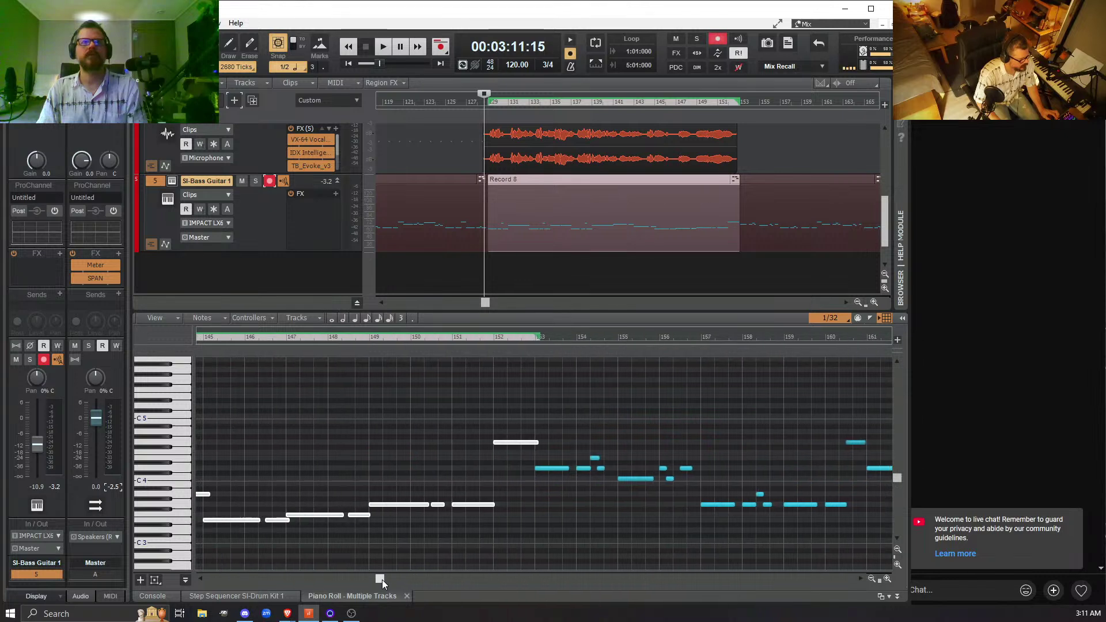
pyautogui.click(489, 338)
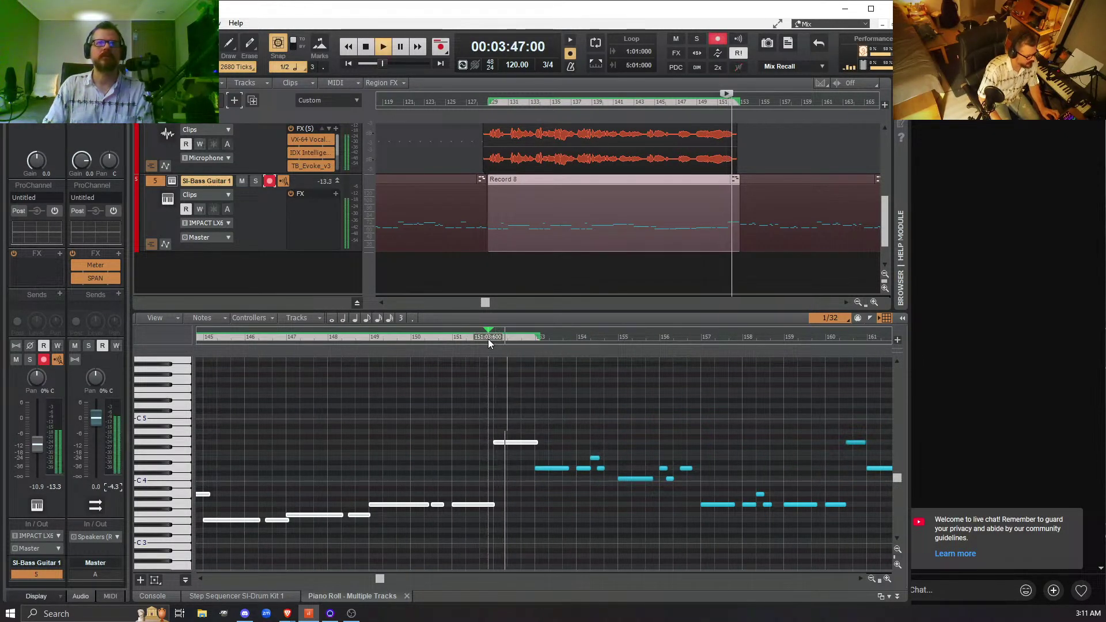
pyautogui.press('space')
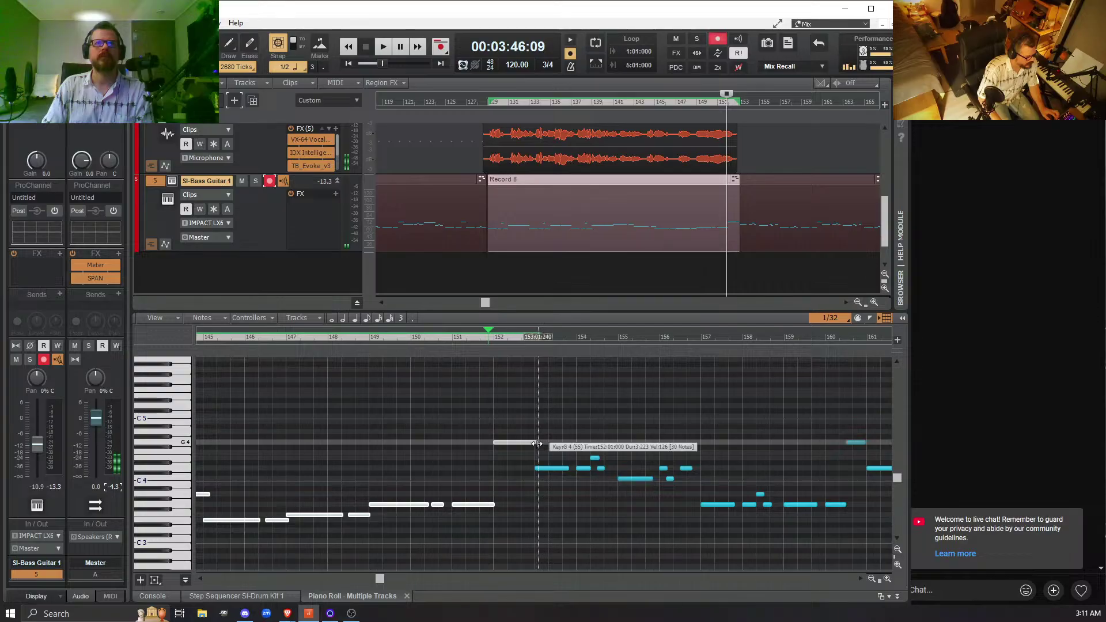
# - Shorten only the G4 bass note at measure 152 to a quarter note and play the transition from about measure 150
pyautogui.moveTo(537, 447); pyautogui.dragTo(517, 447)
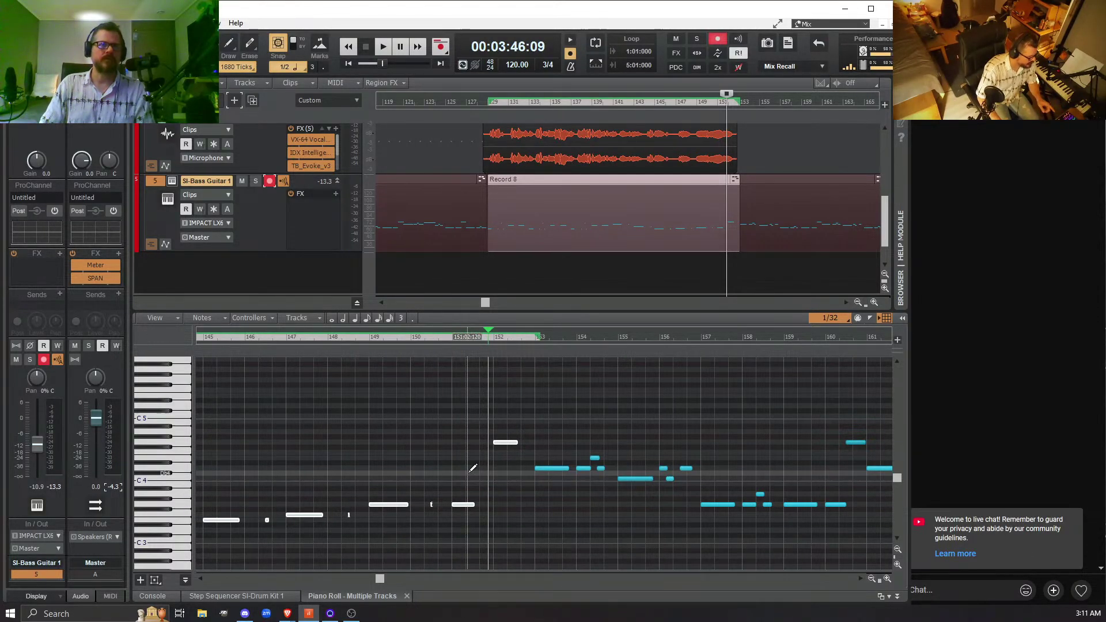
pyautogui.hotkey('ctrl', 'z')
pyautogui.click(482, 420)
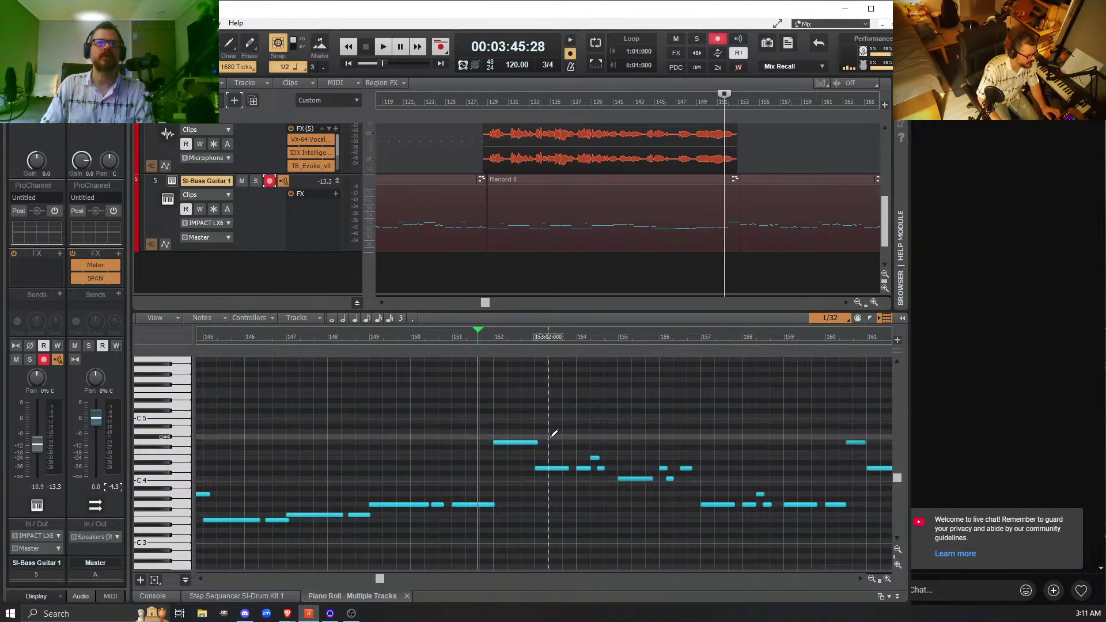
pyautogui.moveTo(537, 447); pyautogui.dragTo(507, 445)
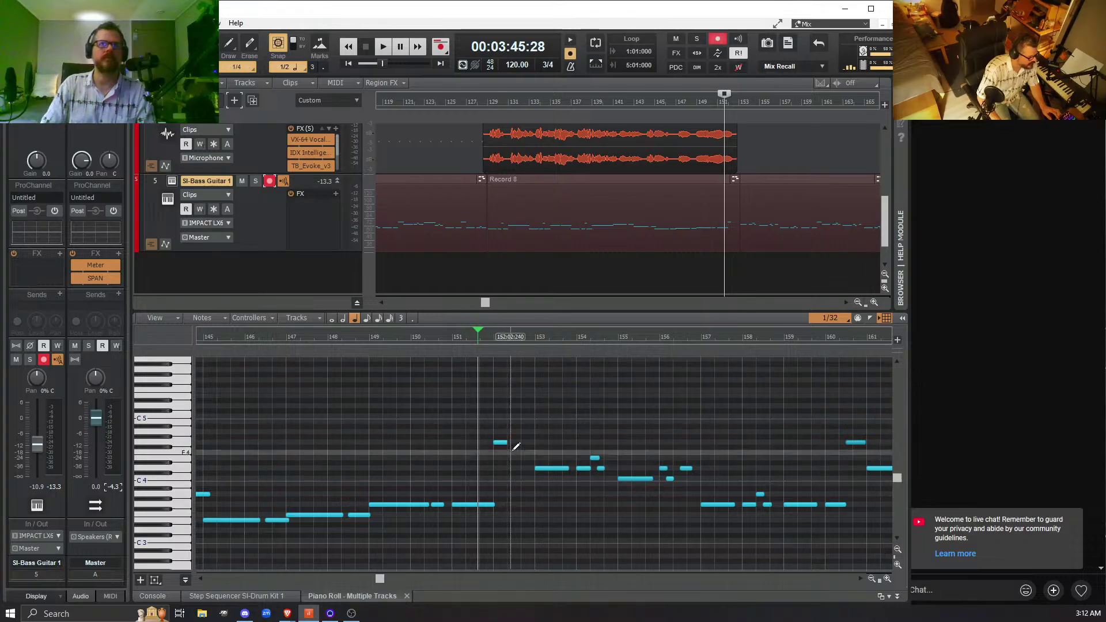
pyautogui.click(434, 340)
pyautogui.press('space')
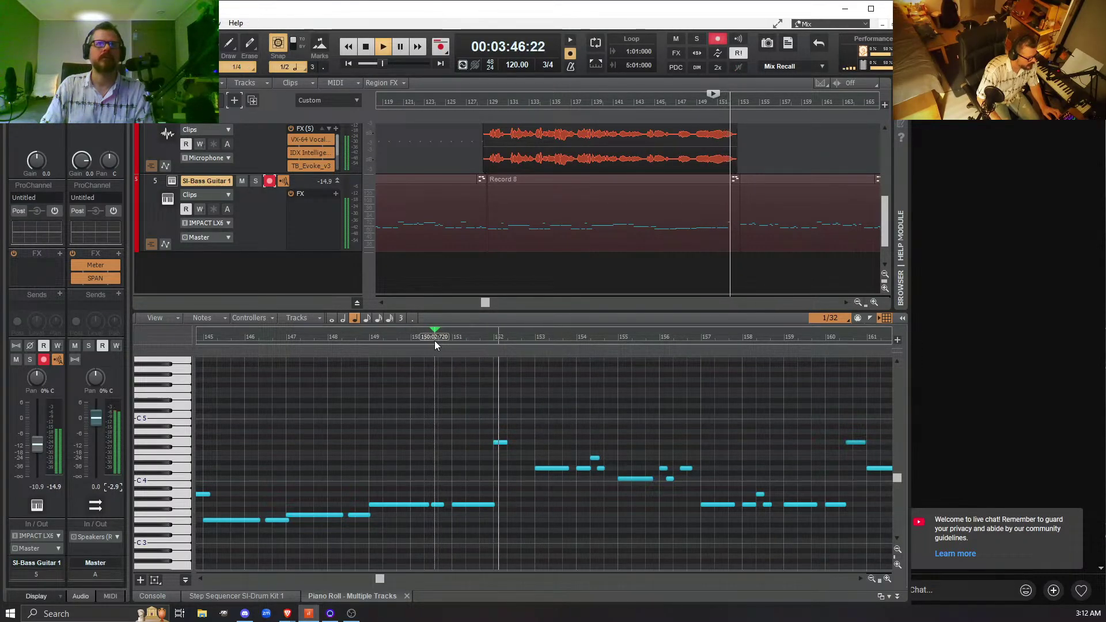
pyautogui.press('space')
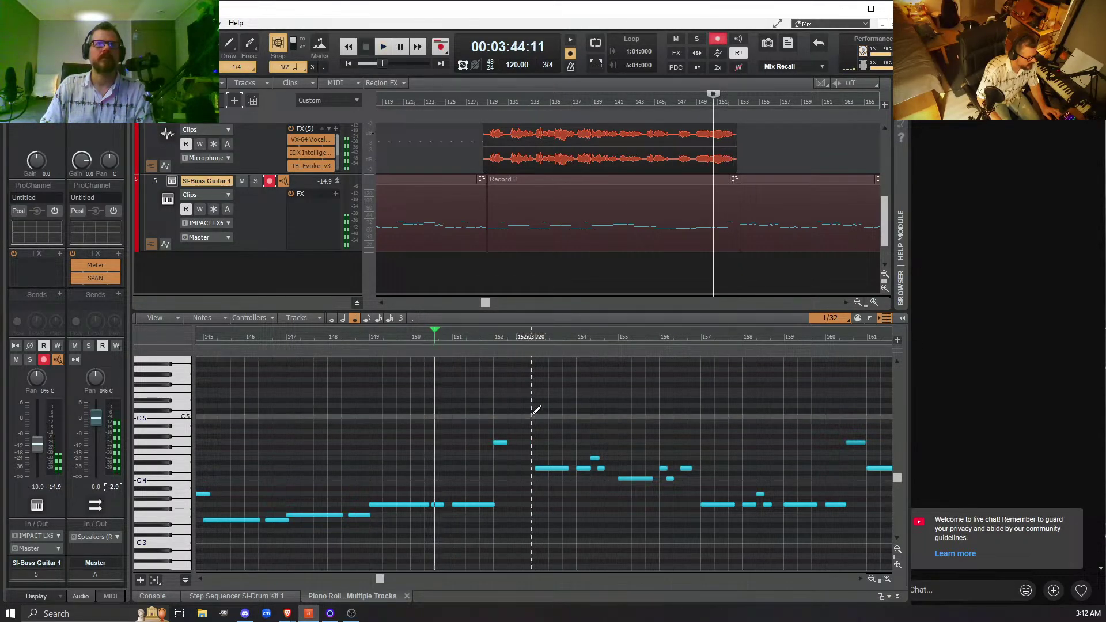
# - Add quarter notes A4 and B4 after the G4 in measure 152 and play the run from about measure 151
pyautogui.click(500, 442)
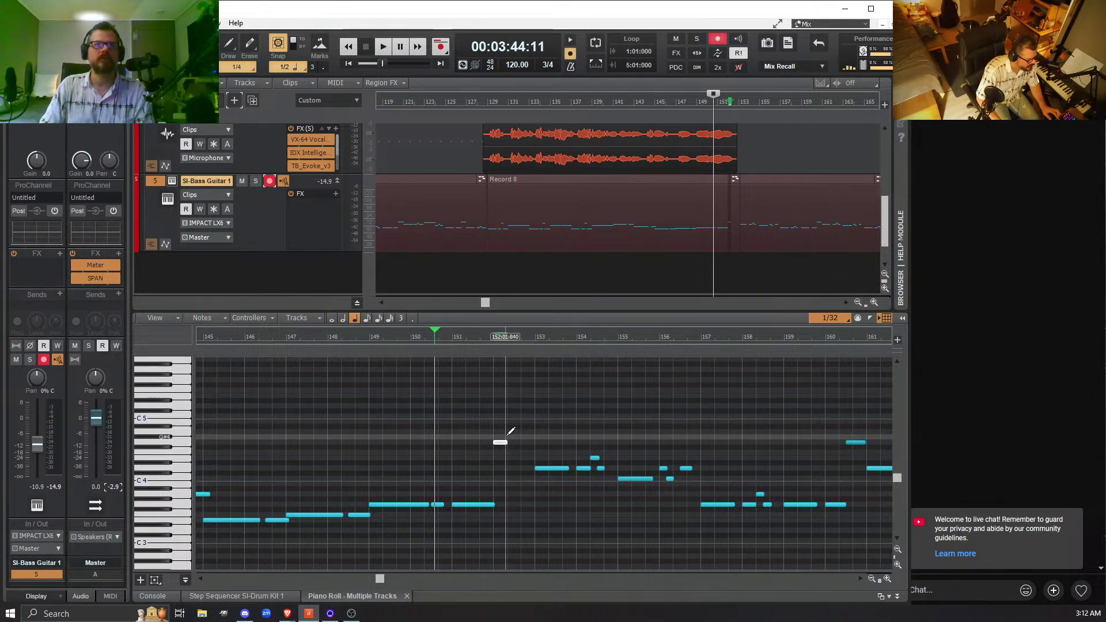
pyautogui.click(508, 436)
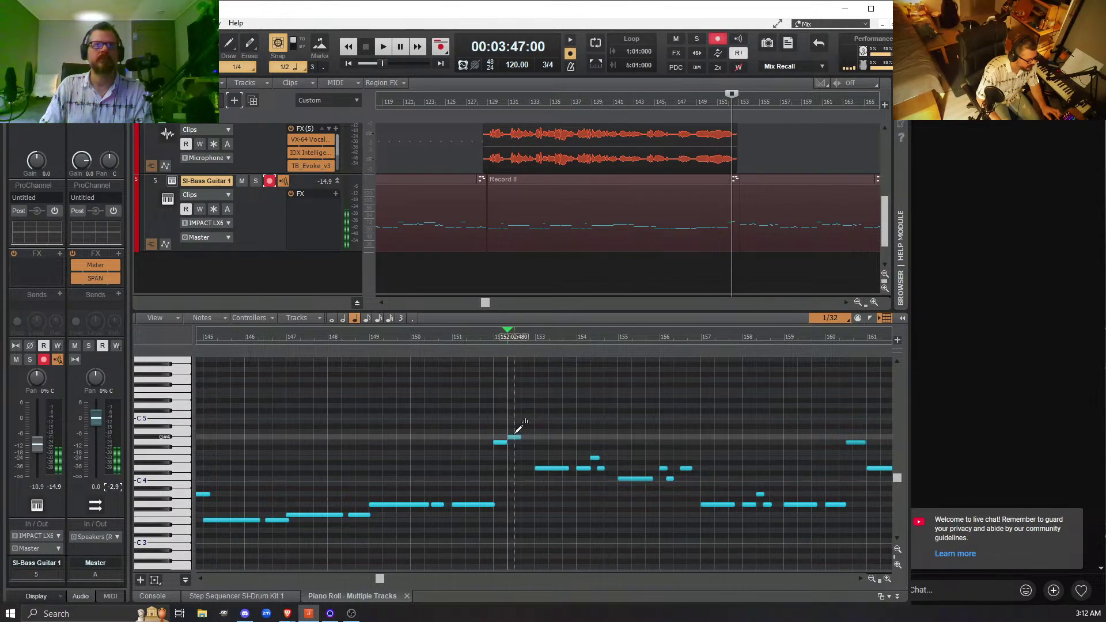
pyautogui.moveTo(513, 438); pyautogui.dragTo(513, 432)
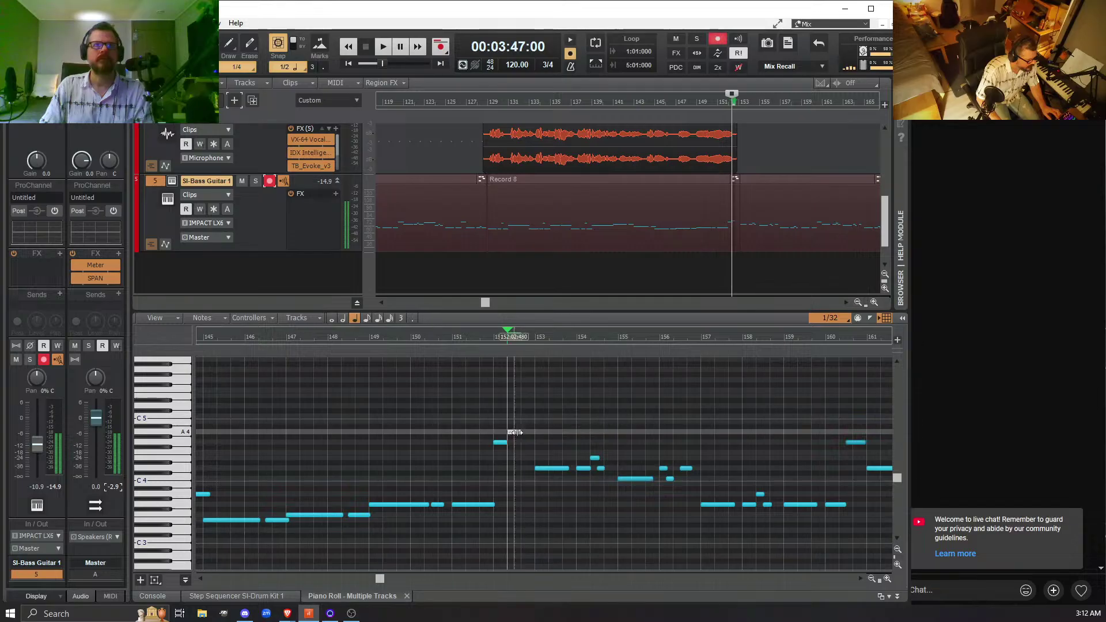
pyautogui.click(524, 421)
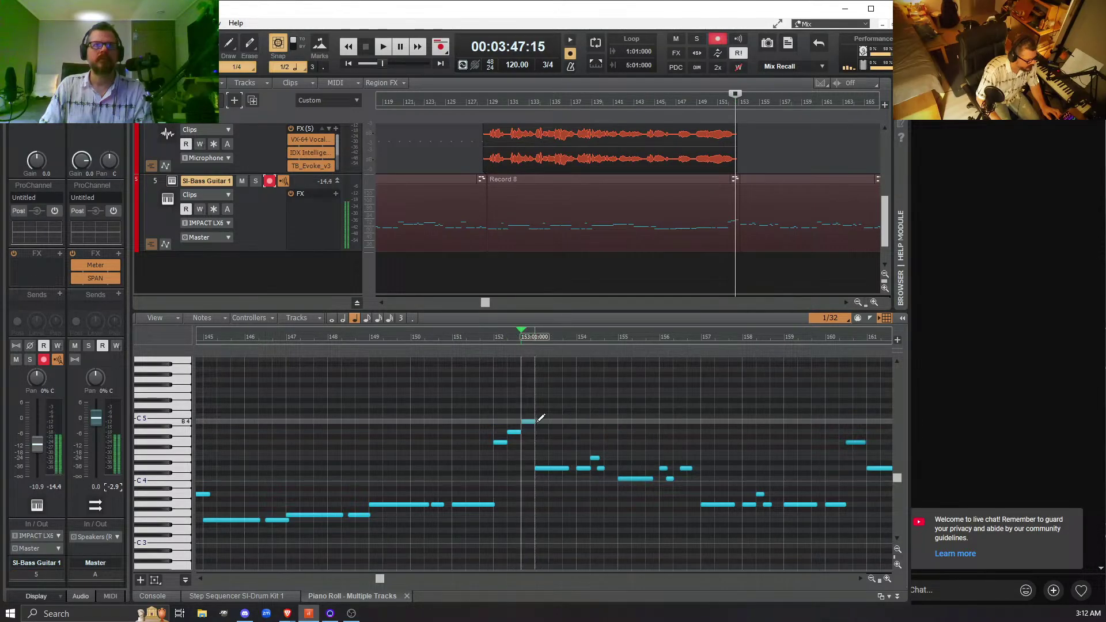
pyautogui.click(449, 338)
pyautogui.press('space')
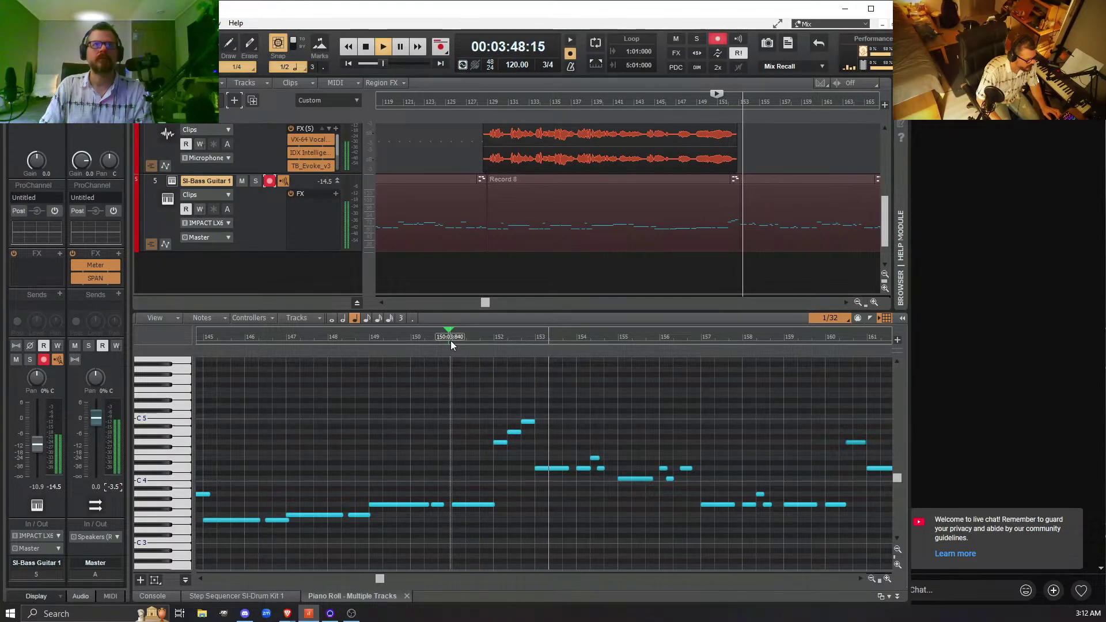
pyautogui.press('space')
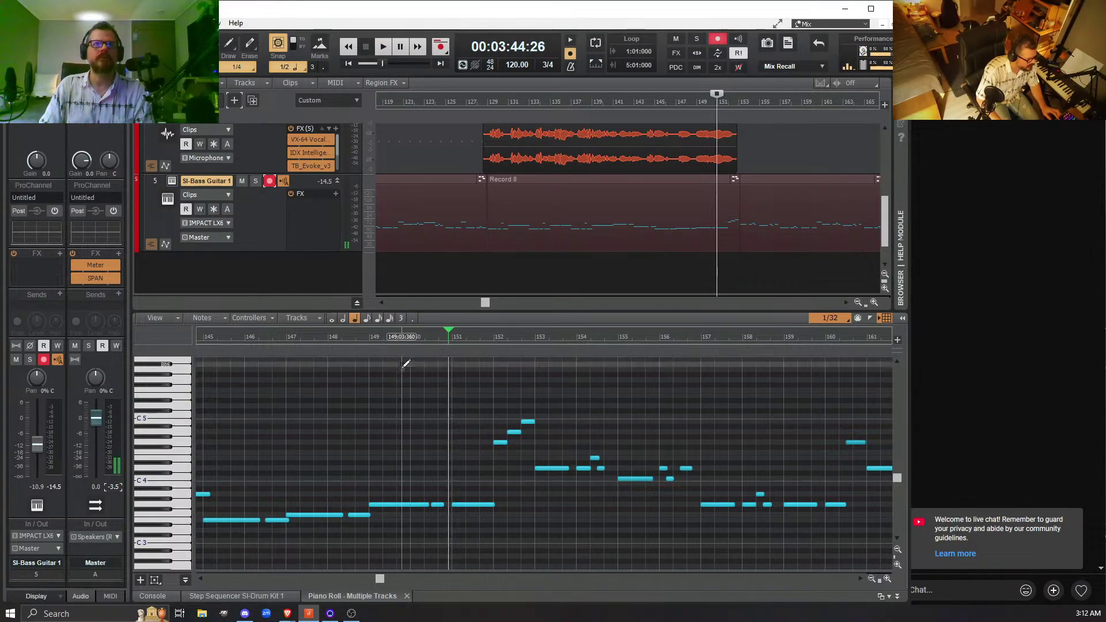
# - Play the bass run in measure 152, first from about measure 148 and again from just before measure 152
pyautogui.click(348, 334)
pyautogui.press('space')
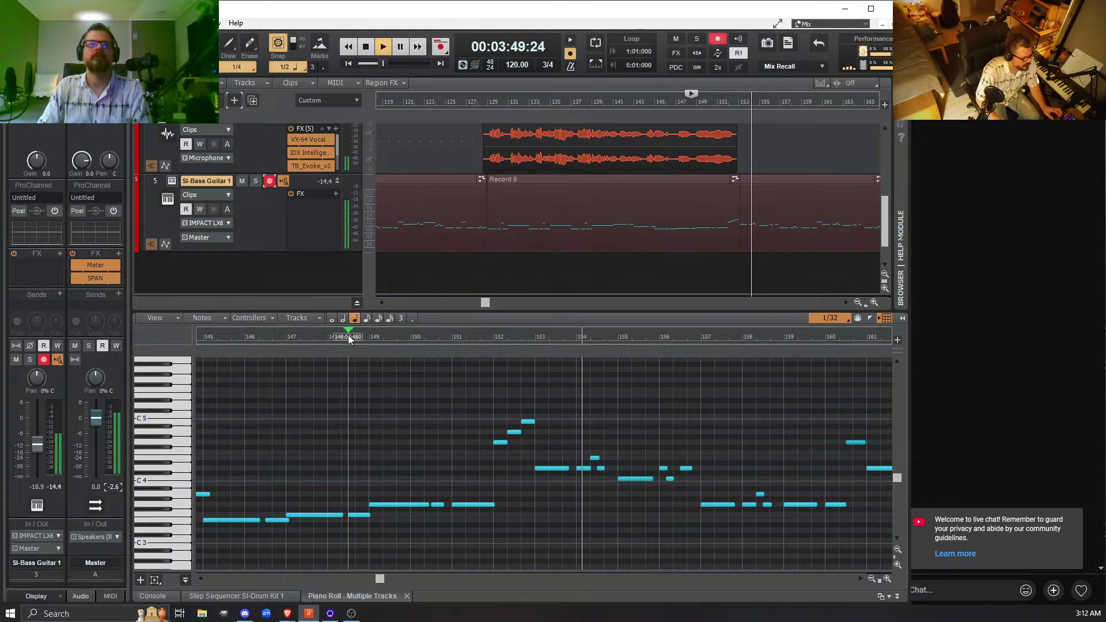
pyautogui.press('space')
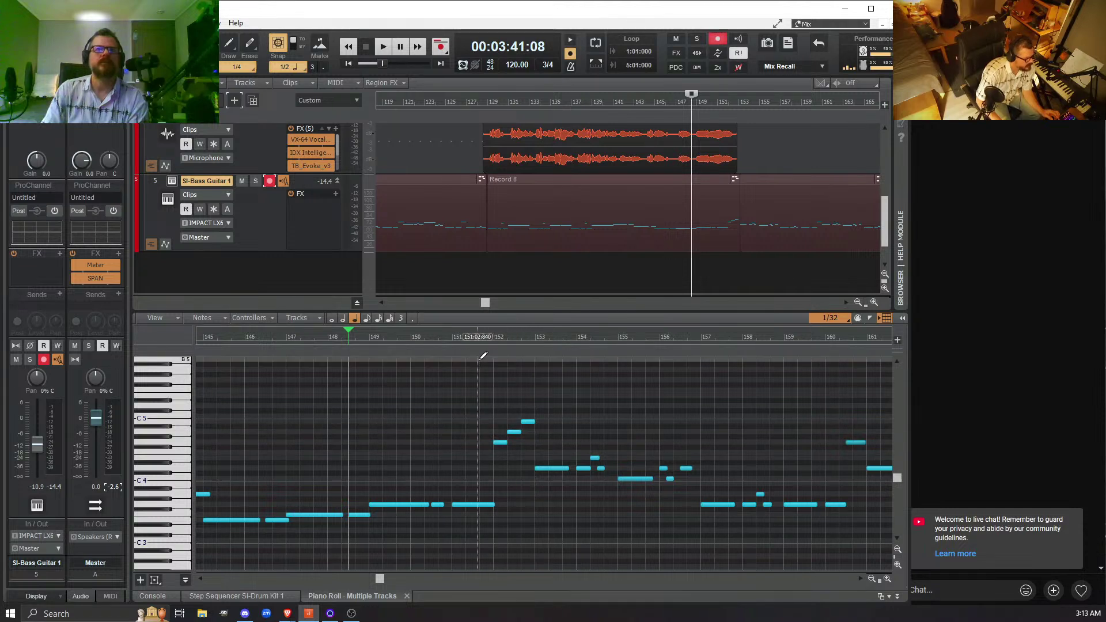
pyautogui.click(483, 341)
pyautogui.press('space')
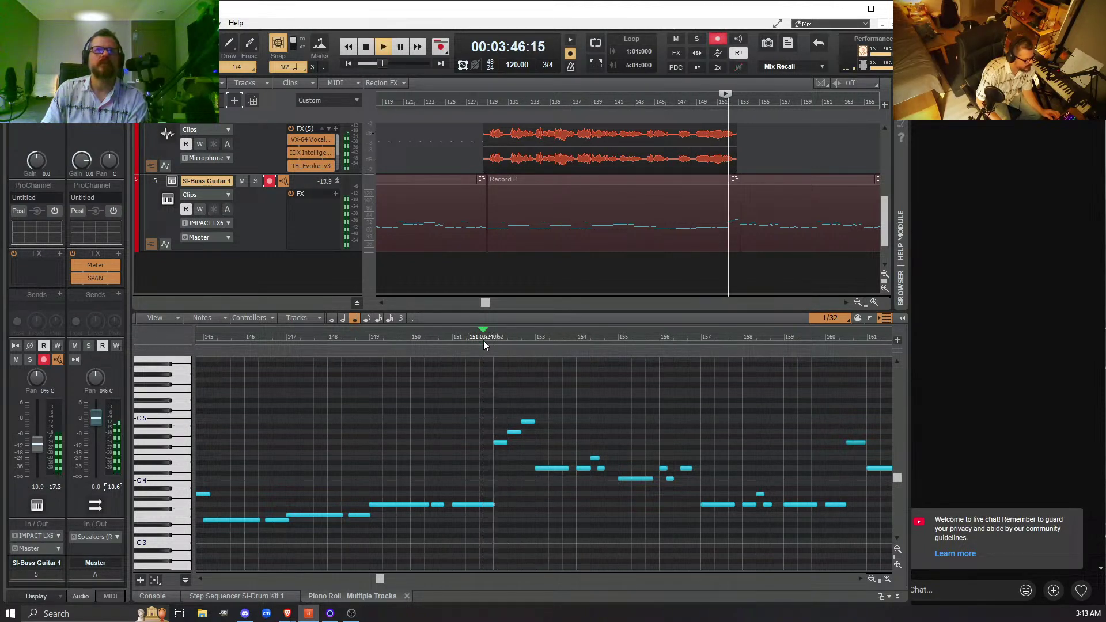
pyautogui.press('space')
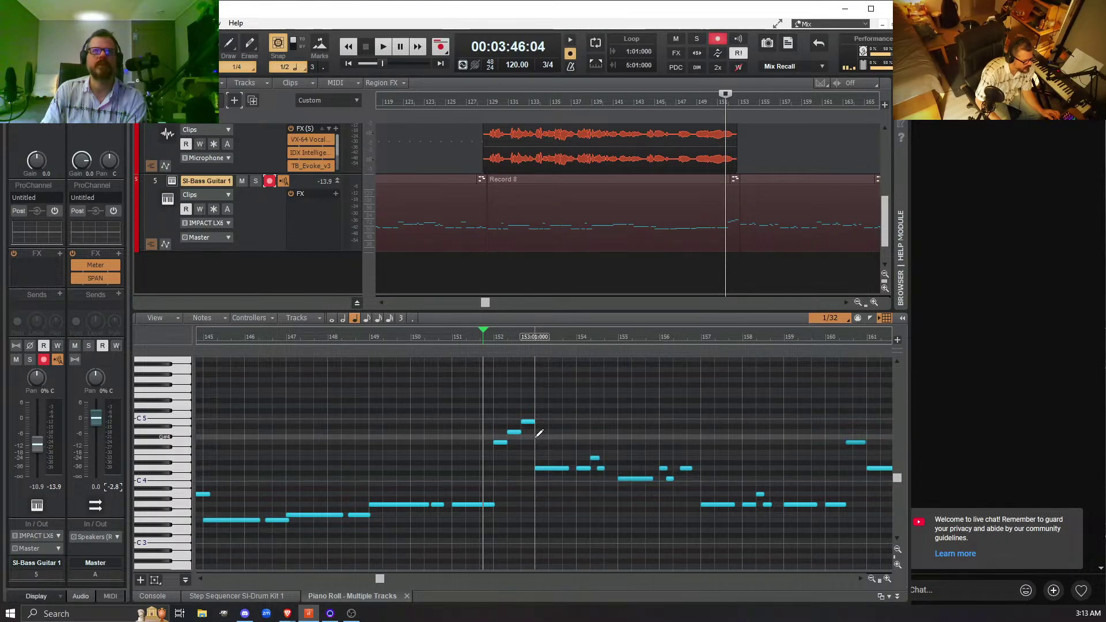
# - Shorten the A4 and B4 notes in measure 152 to eighth notes by delaying their starts, and play the run
pyautogui.moveTo(539, 433); pyautogui.dragTo(516, 412)
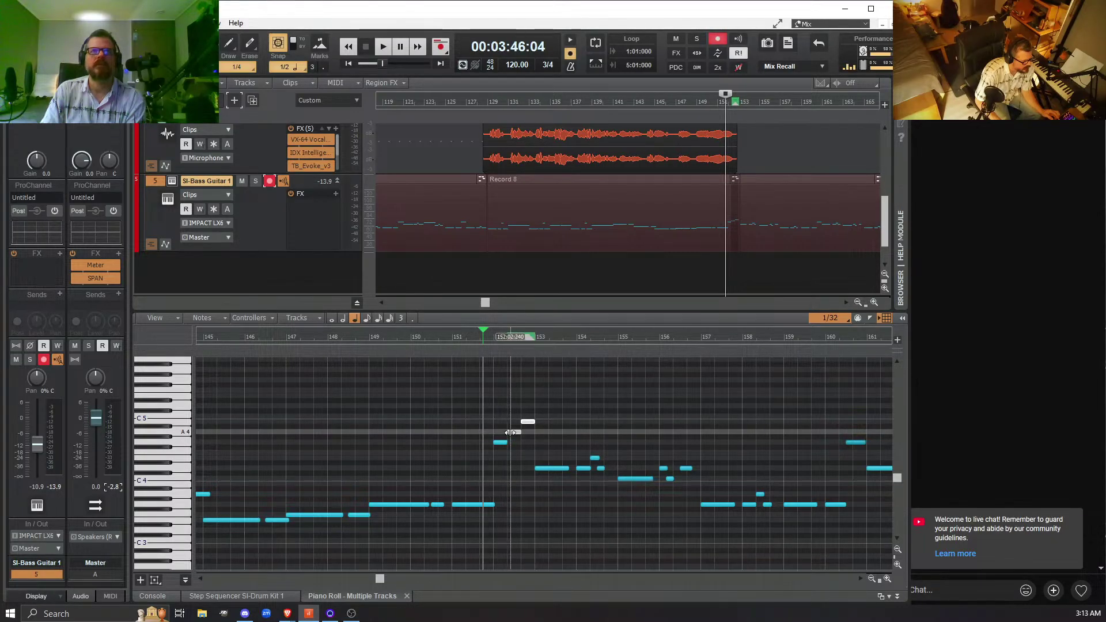
pyautogui.moveTo(506, 431); pyautogui.dragTo(510, 432)
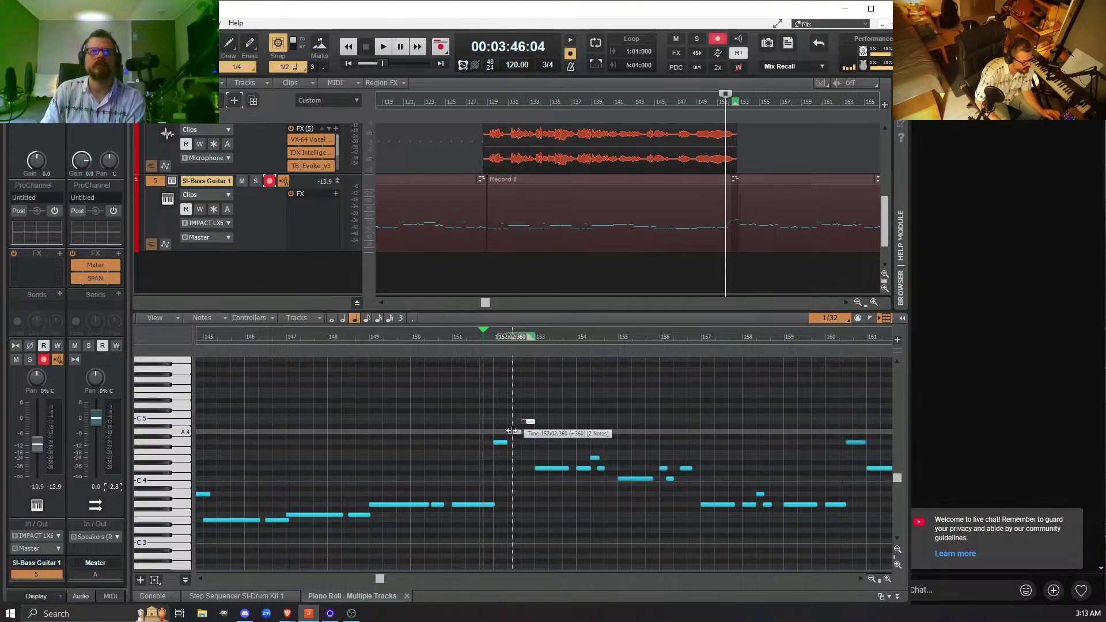
pyautogui.moveTo(512, 431); pyautogui.dragTo(517, 430)
pyautogui.press('4')
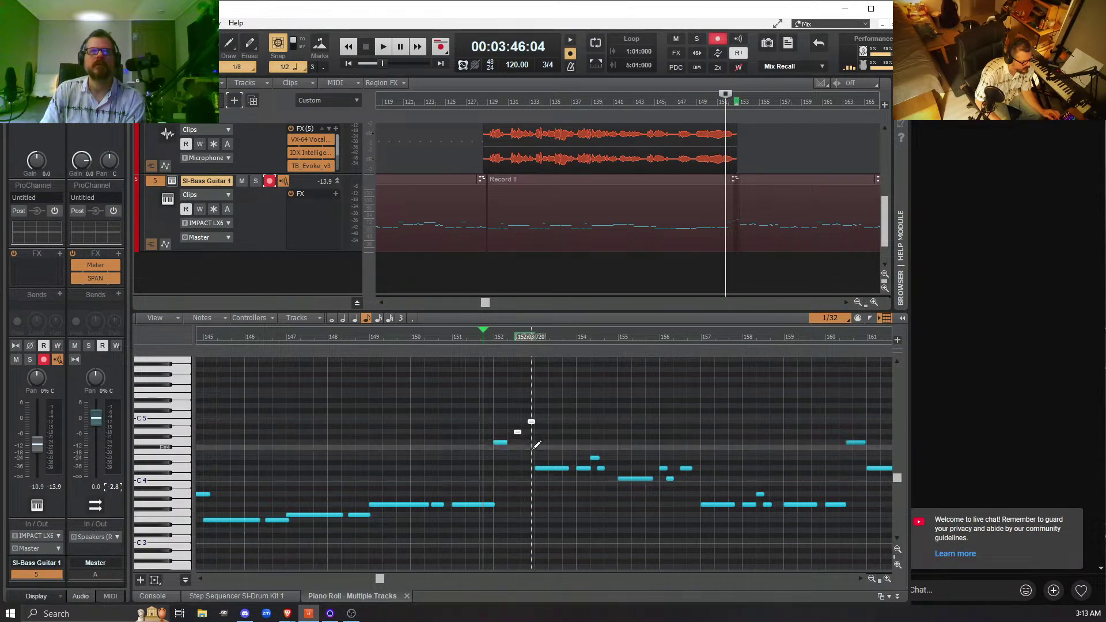
pyautogui.press('space')
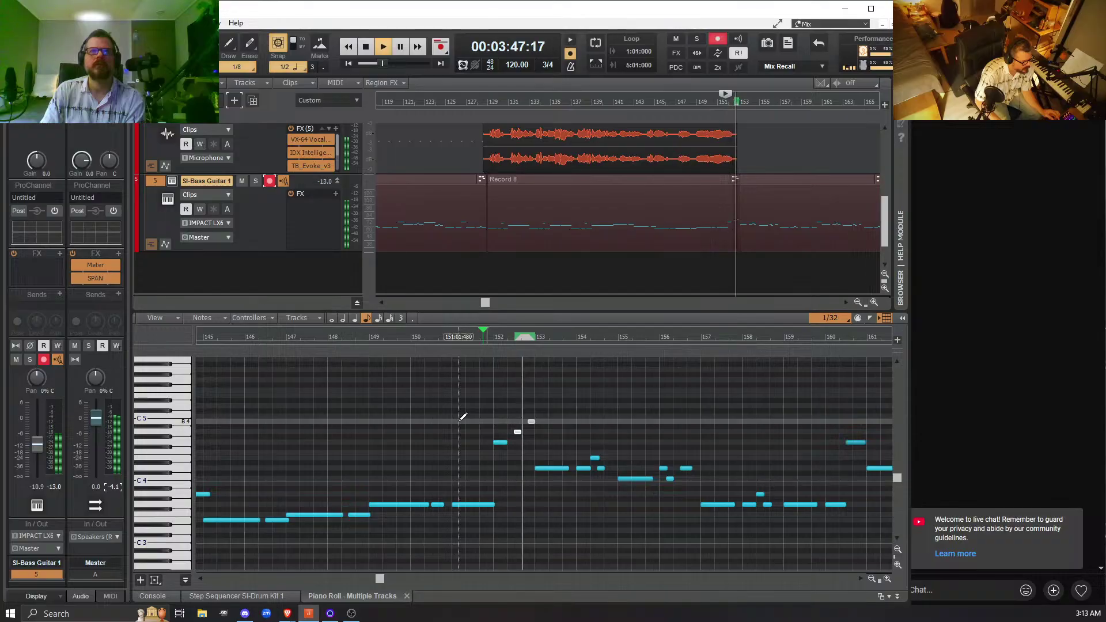
pyautogui.press('space')
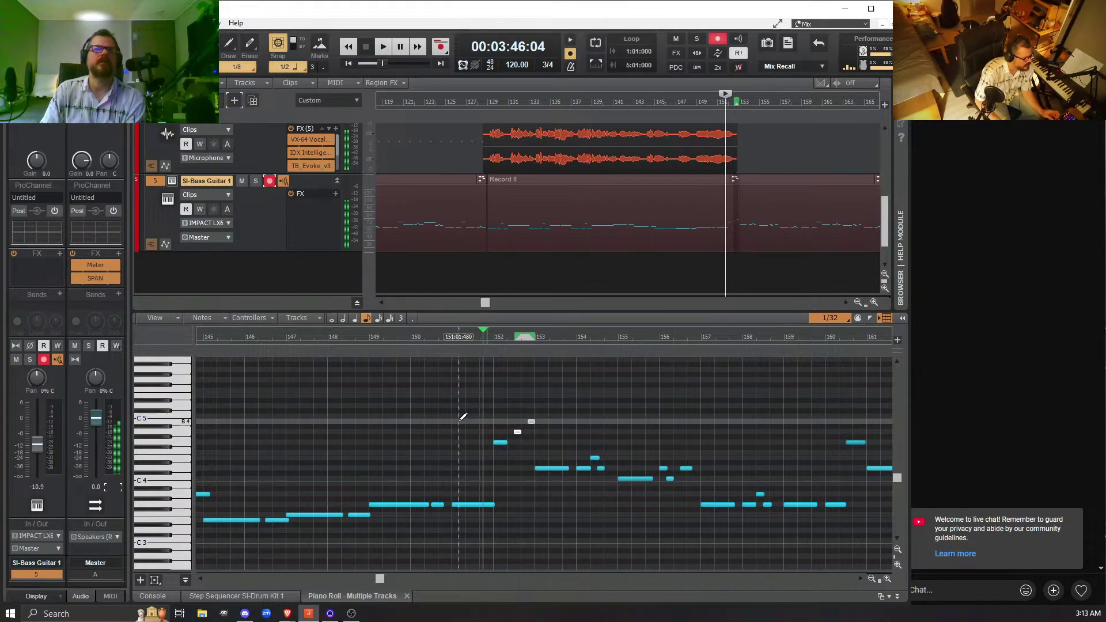
pyautogui.press('space')
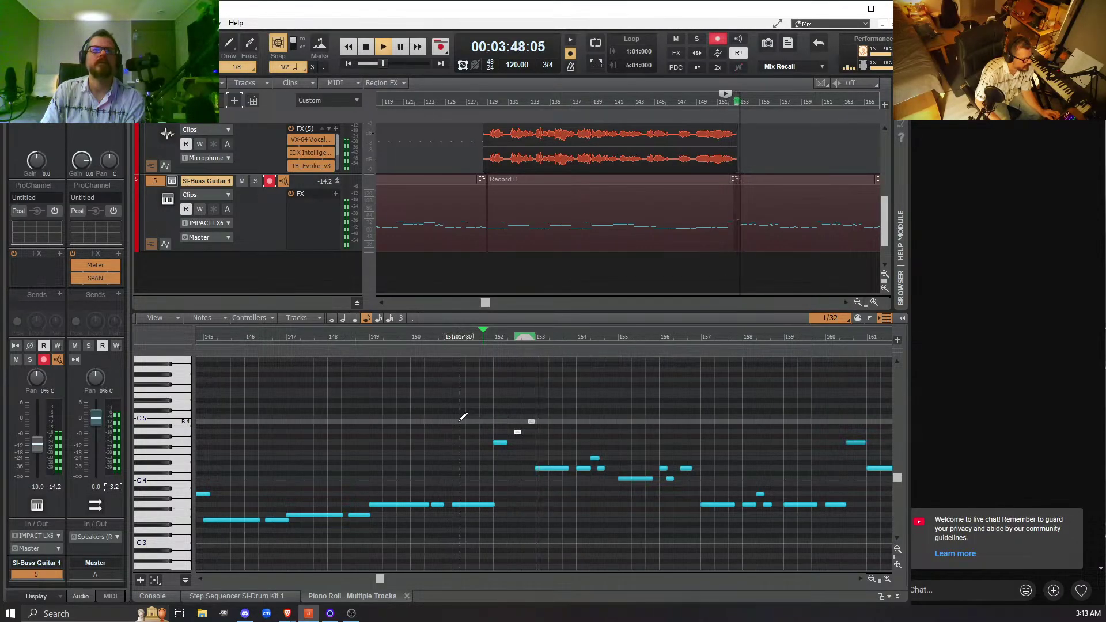
pyautogui.press('space')
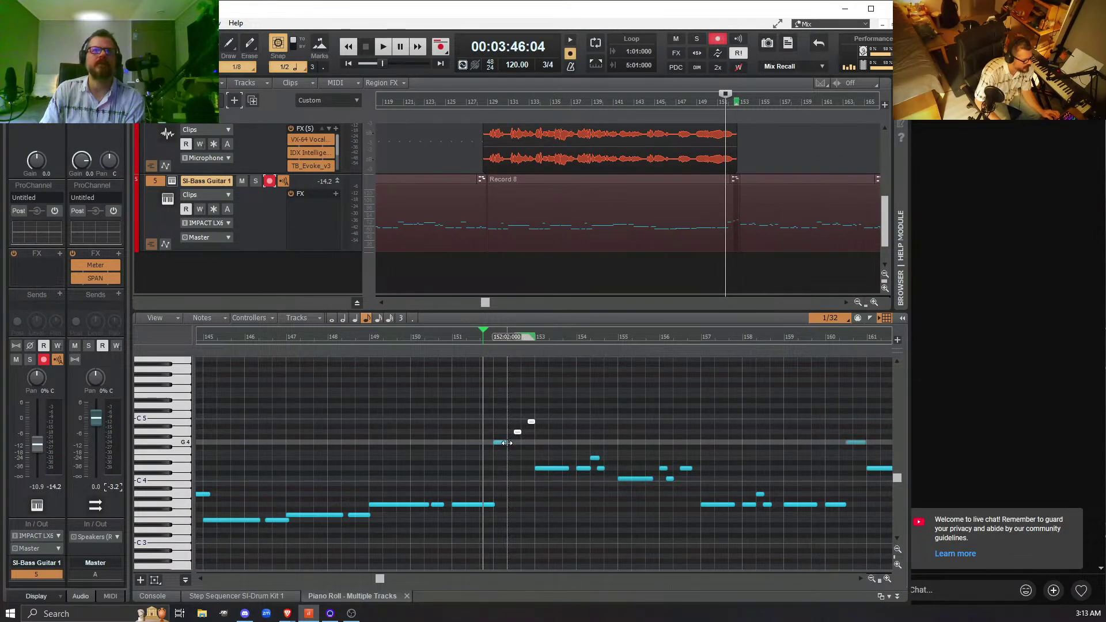
# - Lengthen the G4 note at the start of measure 152 to 1320 ticks and play the transition from measure 149
pyautogui.click(501, 459)
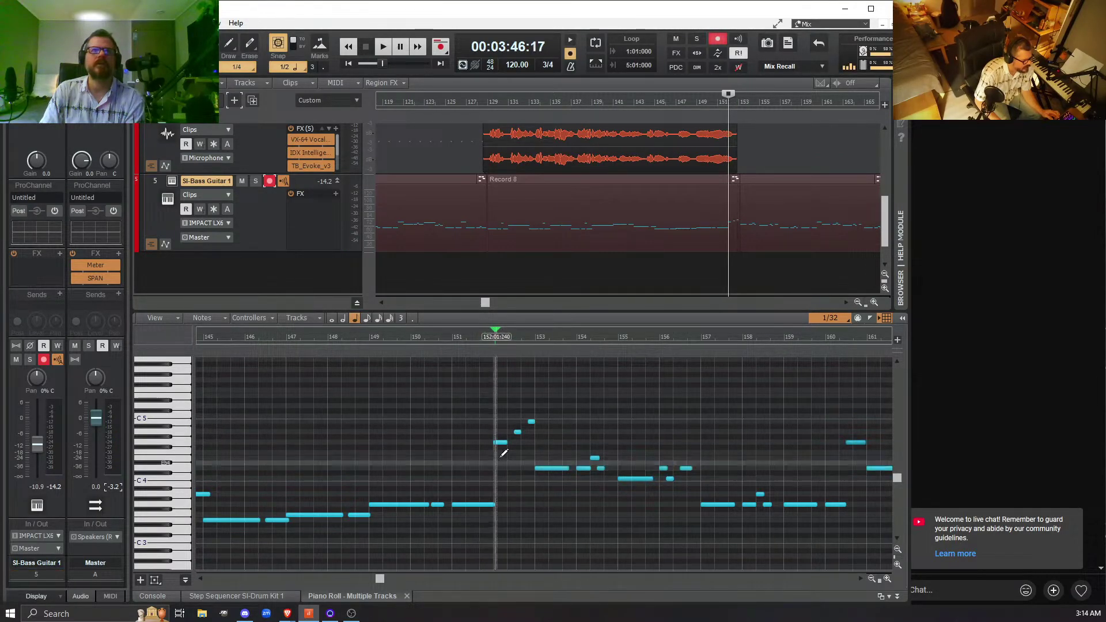
pyautogui.moveTo(507, 441); pyautogui.dragTo(511, 442)
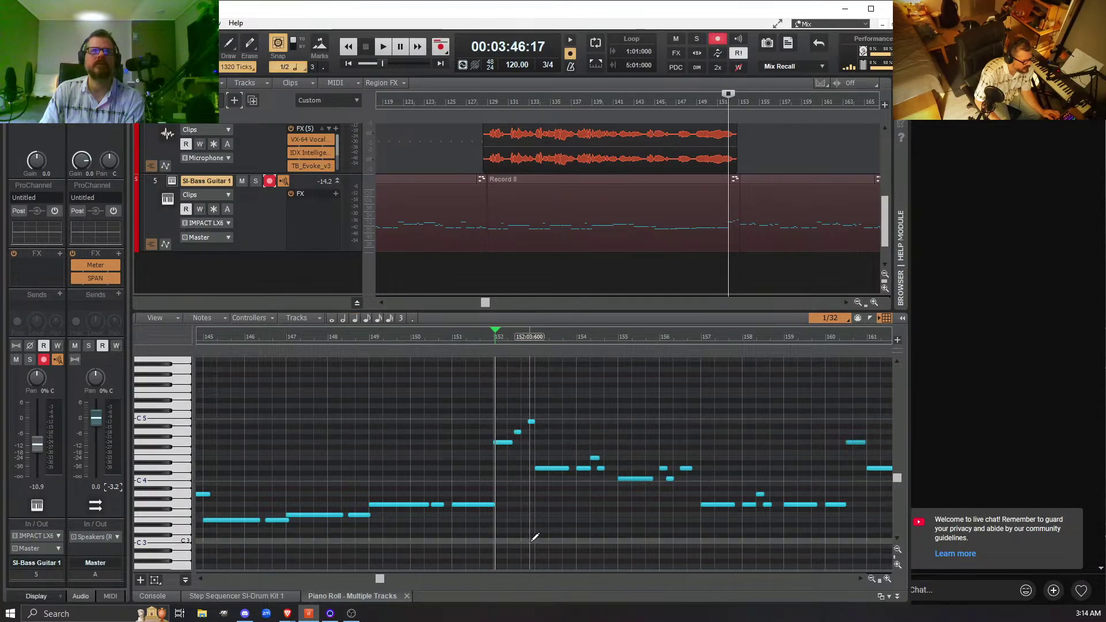
pyautogui.press('space')
pyautogui.press('space')
pyautogui.moveTo(415, 336); pyautogui.dragTo(371, 336)
pyautogui.press('space')
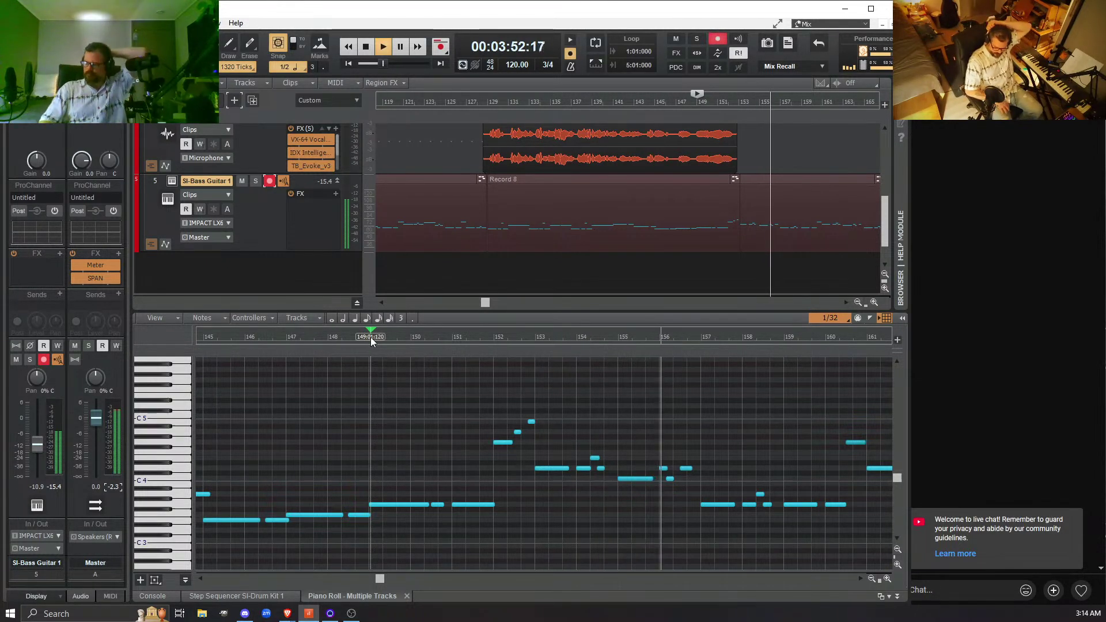
pyautogui.press('space')
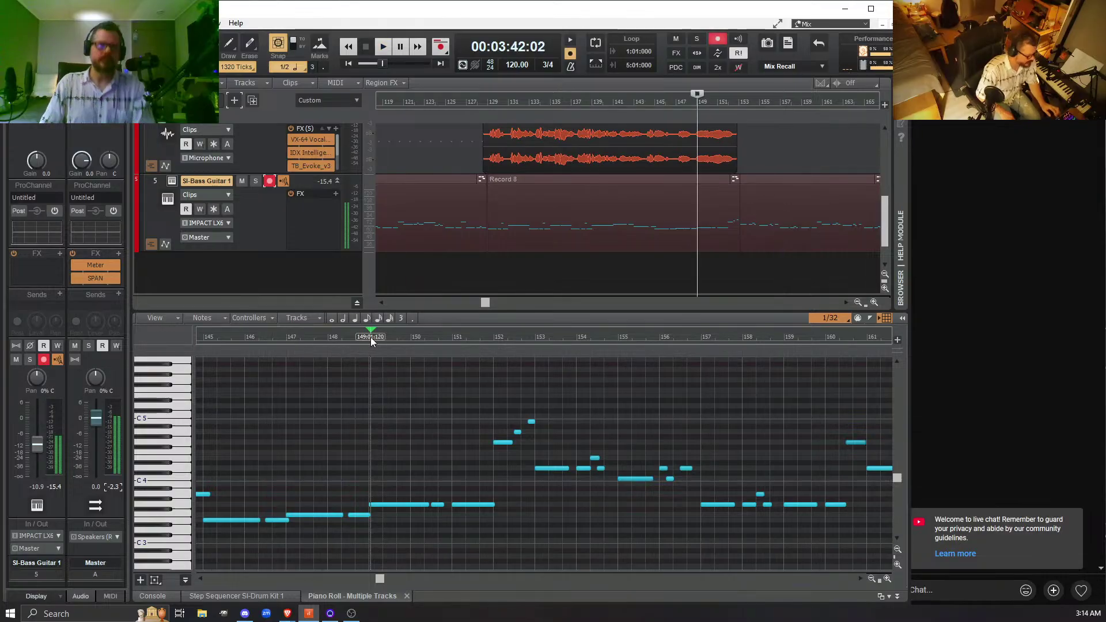
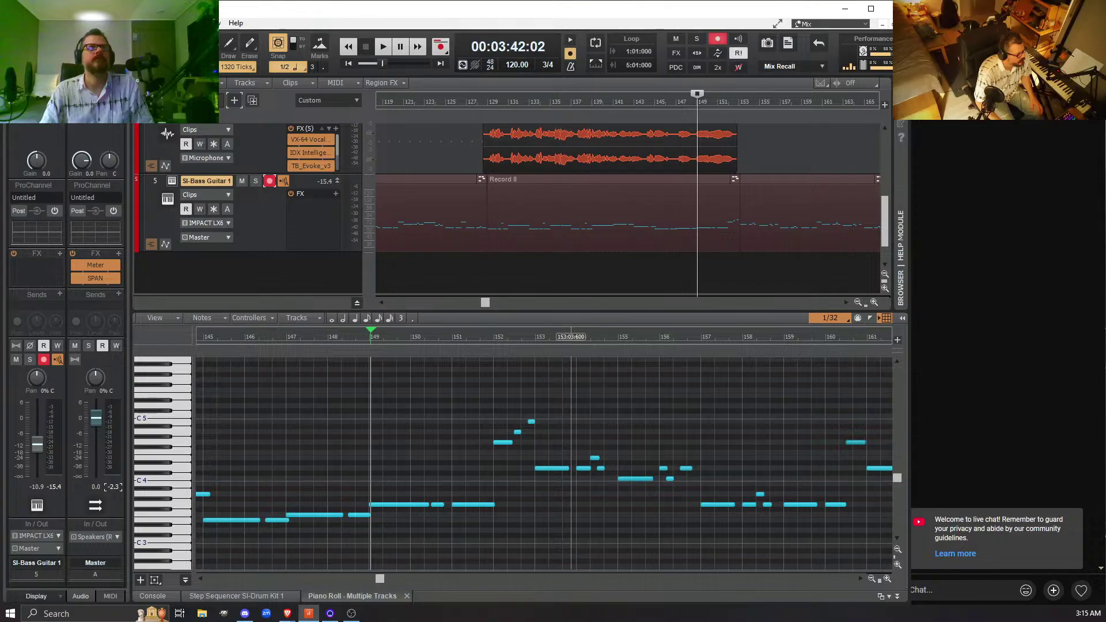
# - Collapse the piano roll, return the track view to the song's start, and show the SI-Bass Guitar 1 track's ProChannel
pyautogui.click(896, 598)
pyautogui.scroll(3, 530, 472)
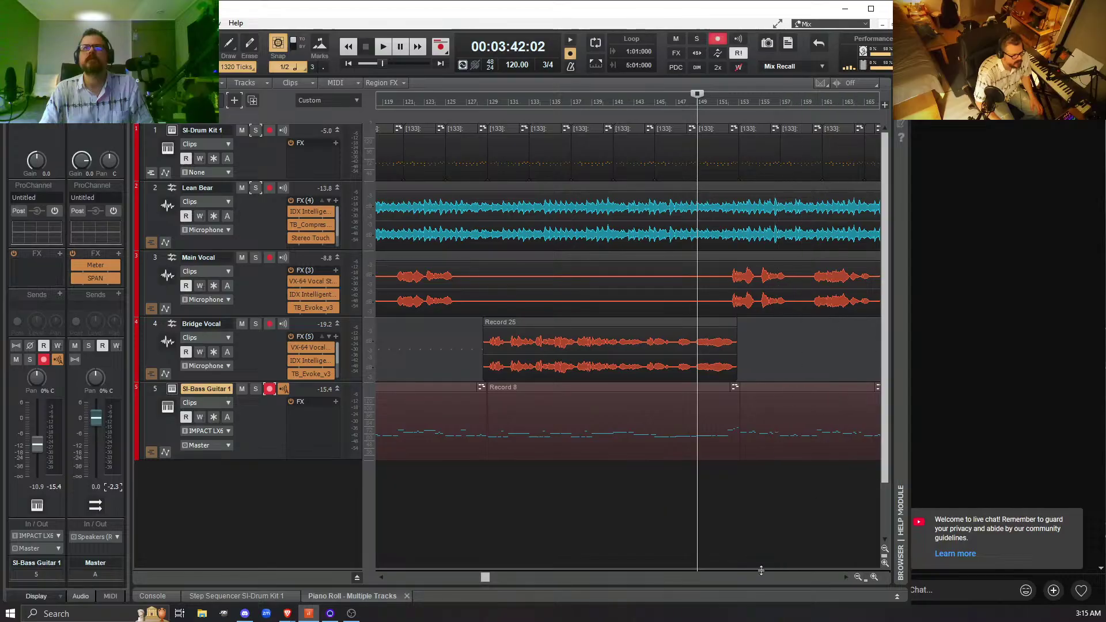
pyautogui.moveTo(483, 575); pyautogui.dragTo(375, 554)
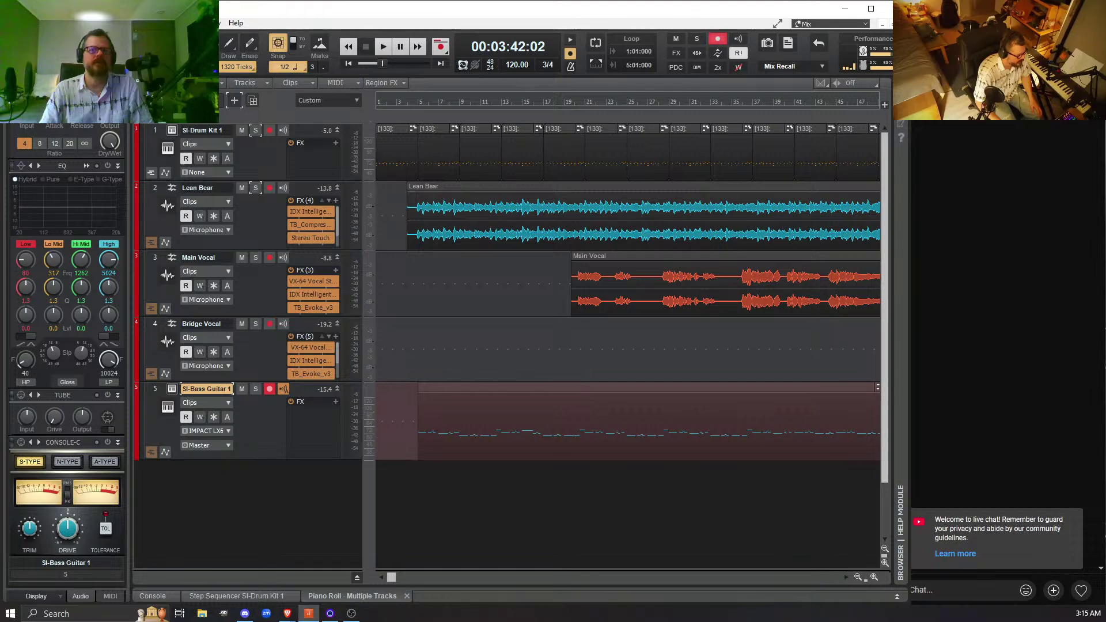
pyautogui.hotkey('alt', 'Tab')
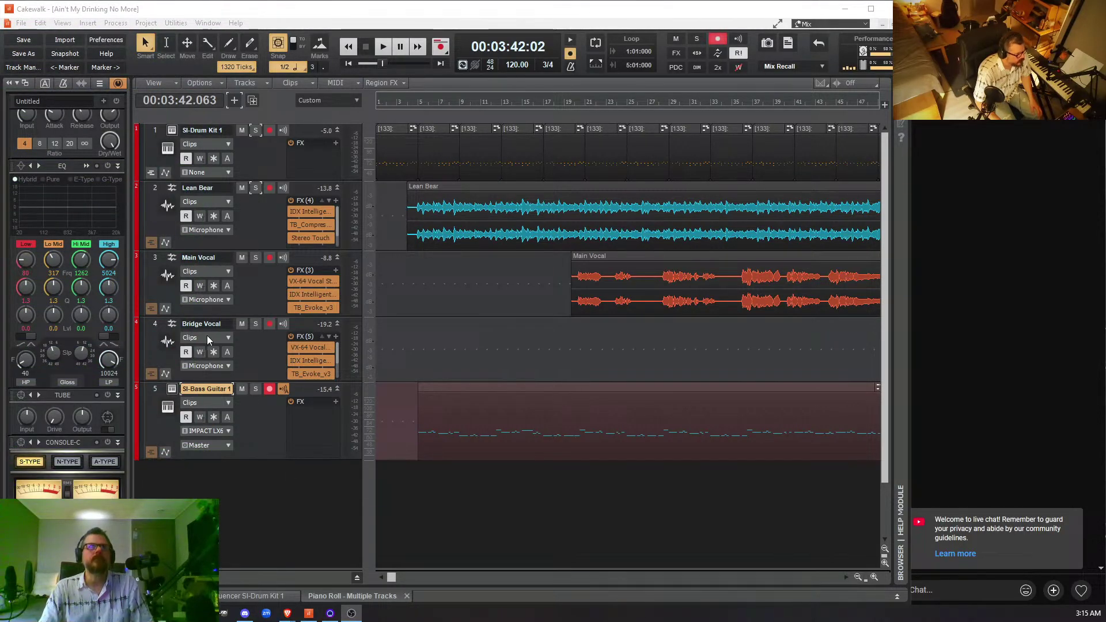
pyautogui.click(117, 84)
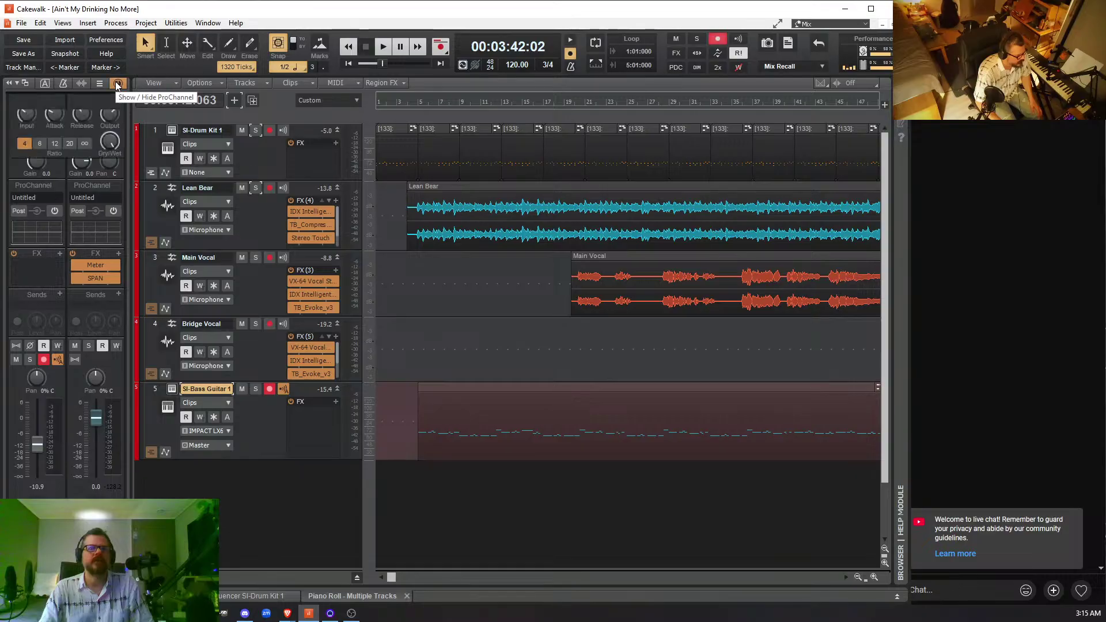
pyautogui.click(117, 84)
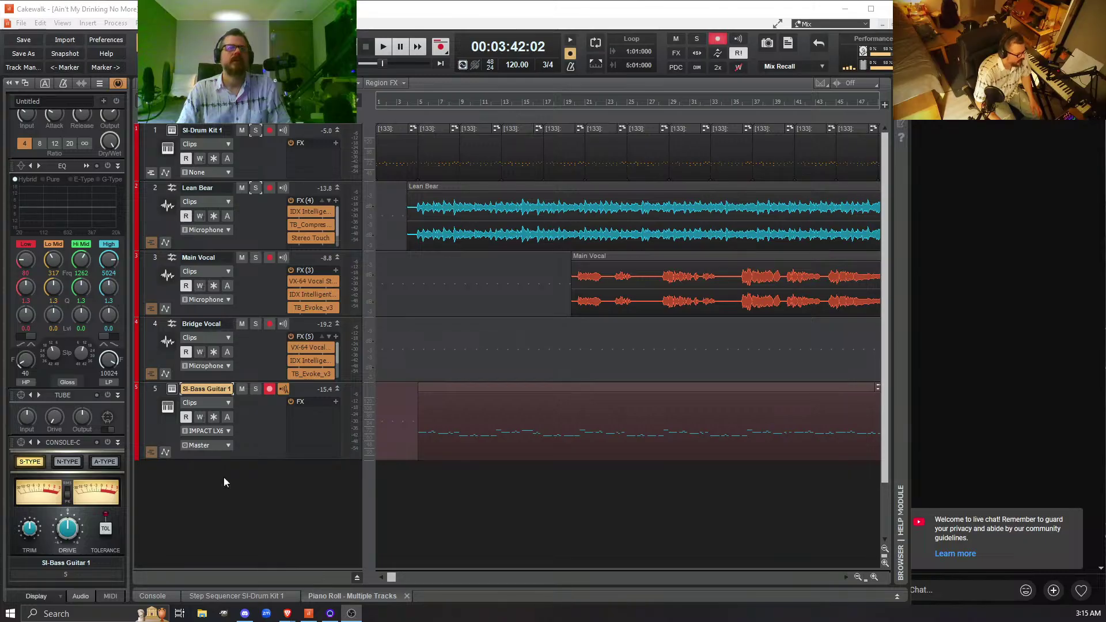
# - Load bass presets in the track's ProChannel: Bass - Fat (S-Type) for Console-C, Bass - 02 for Tube and Bass - Deep for EQ
pyautogui.click(17, 441)
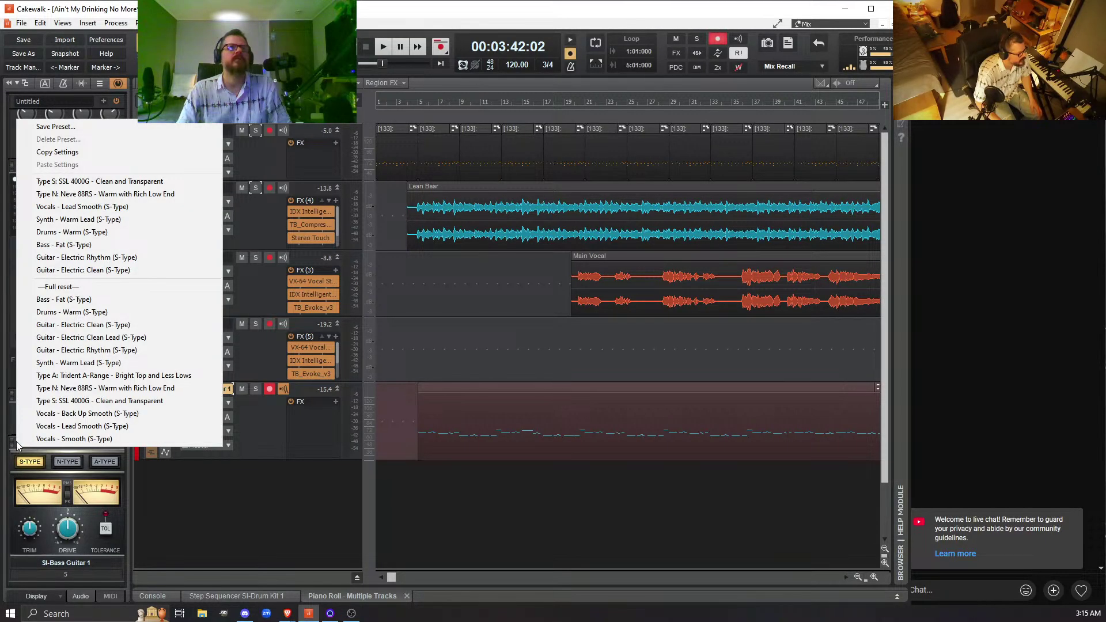
pyautogui.click(64, 294)
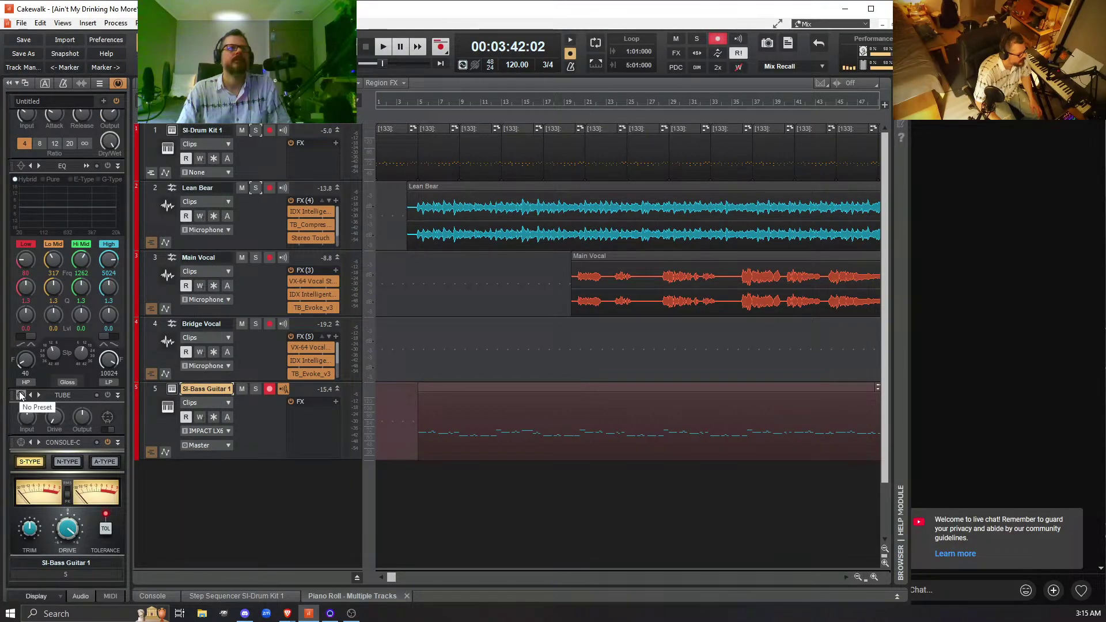
pyautogui.click(21, 396)
pyautogui.click(49, 290)
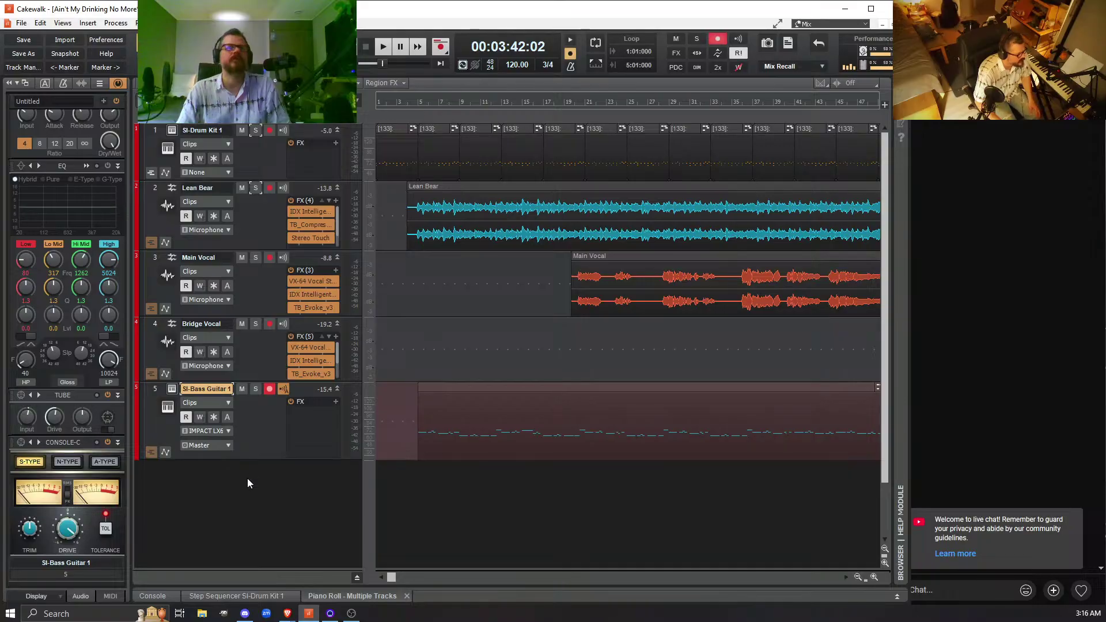
pyautogui.click(19, 167)
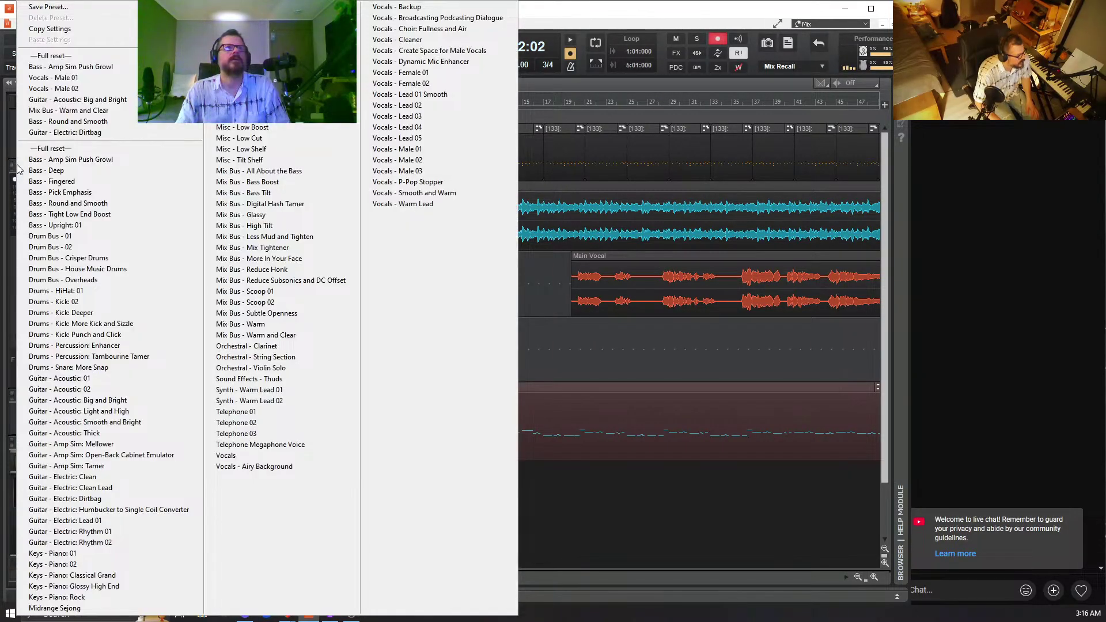
pyautogui.click(63, 172)
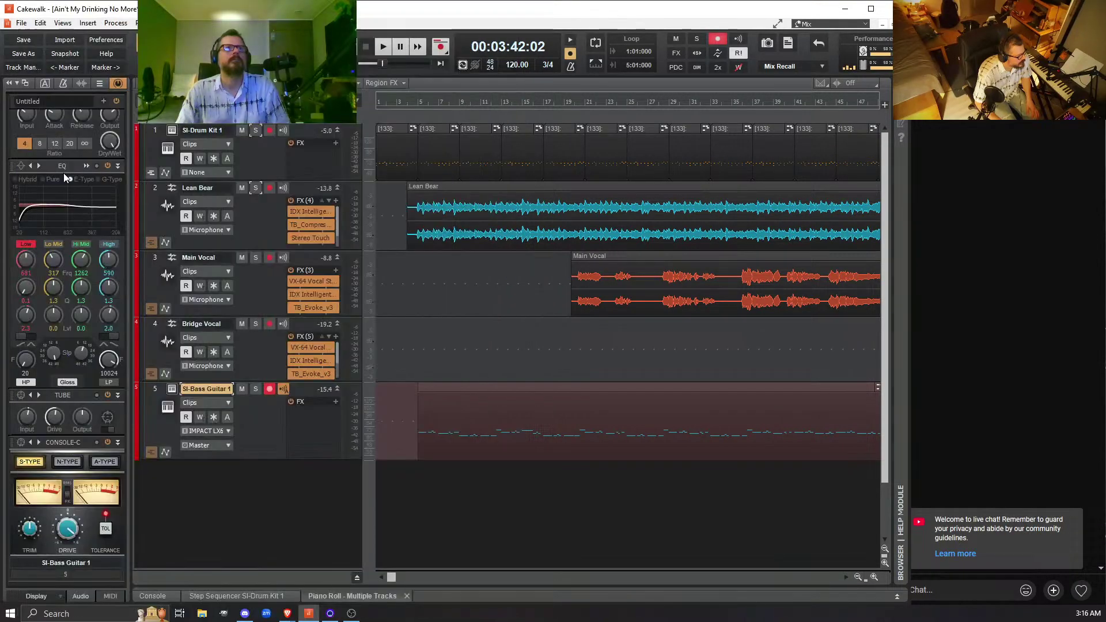
# - Play the song from about measure 4 and compare the bass sound with the ProChannel EQ off and on
pyautogui.click(445, 548)
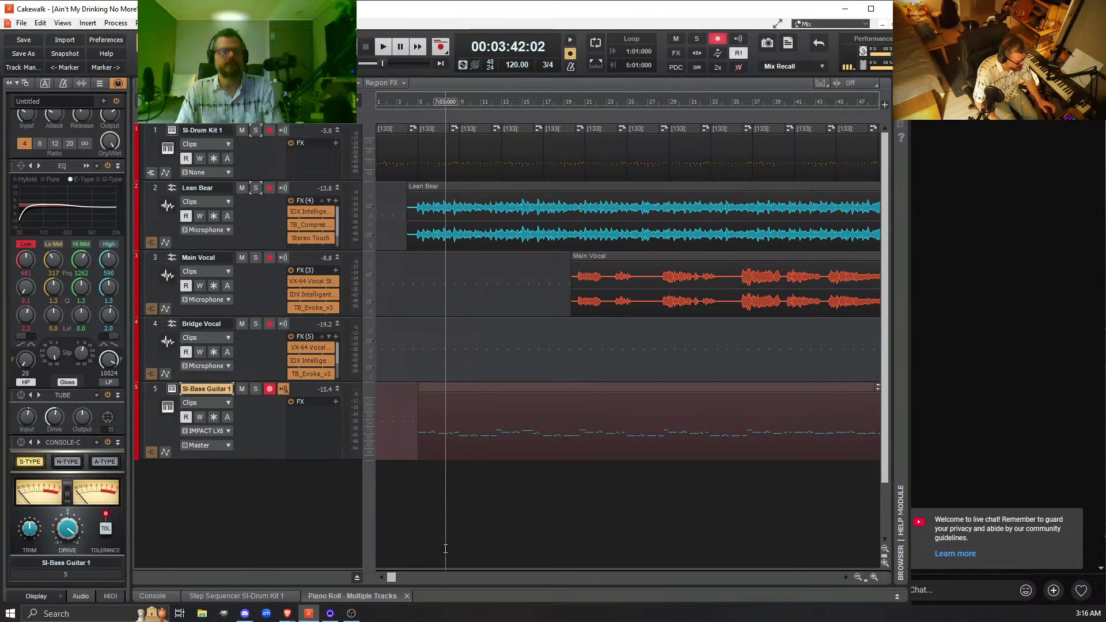
pyautogui.click(404, 546)
pyautogui.press('space')
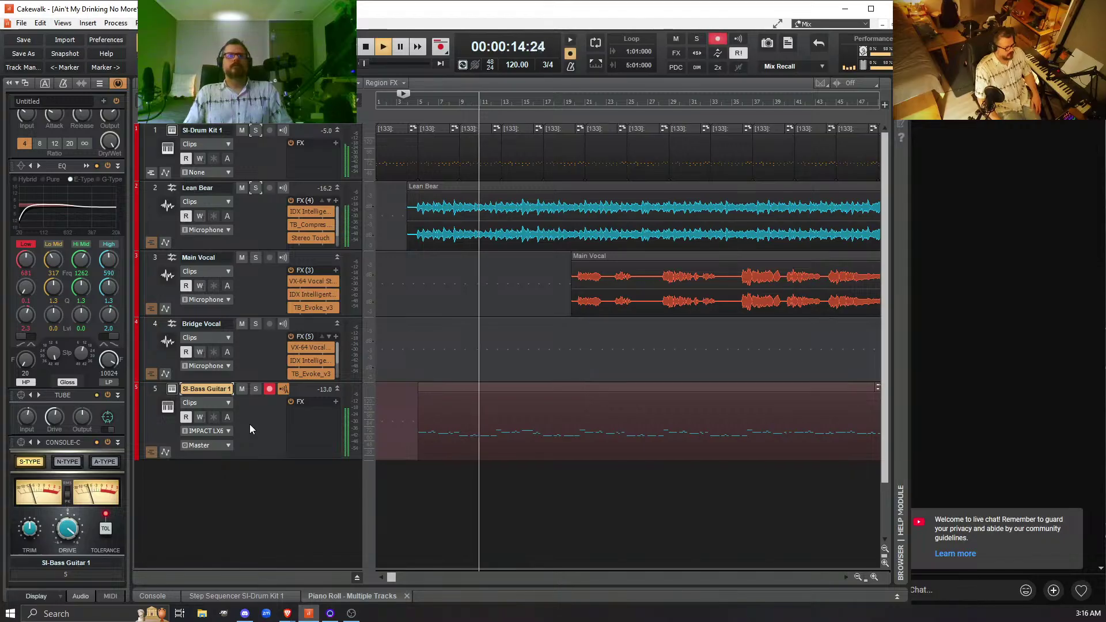
pyautogui.click(107, 167)
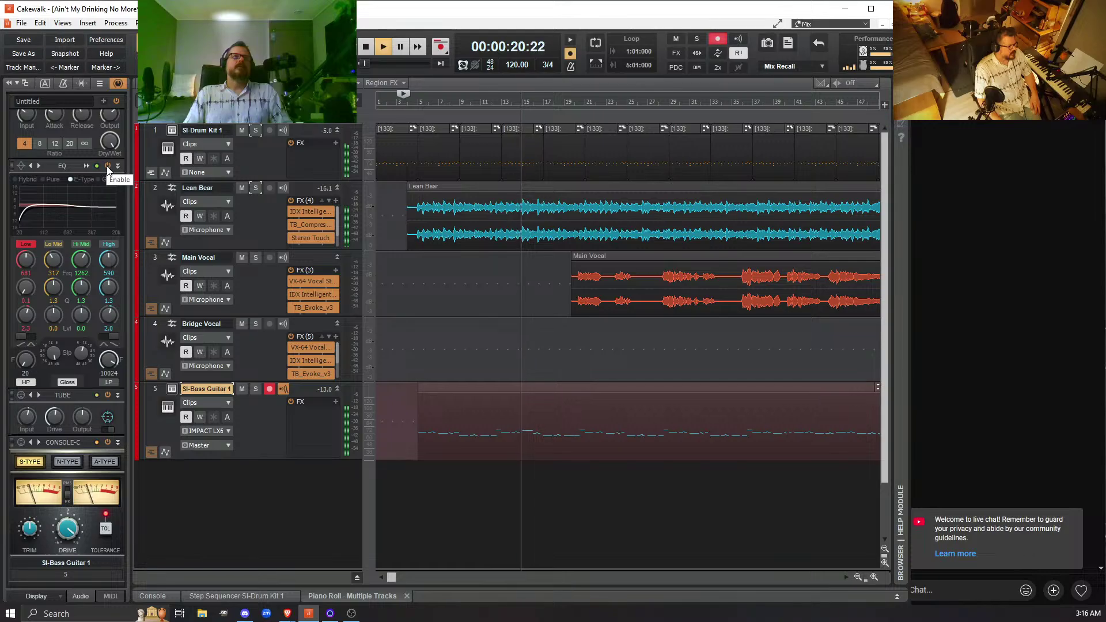
pyautogui.click(107, 166)
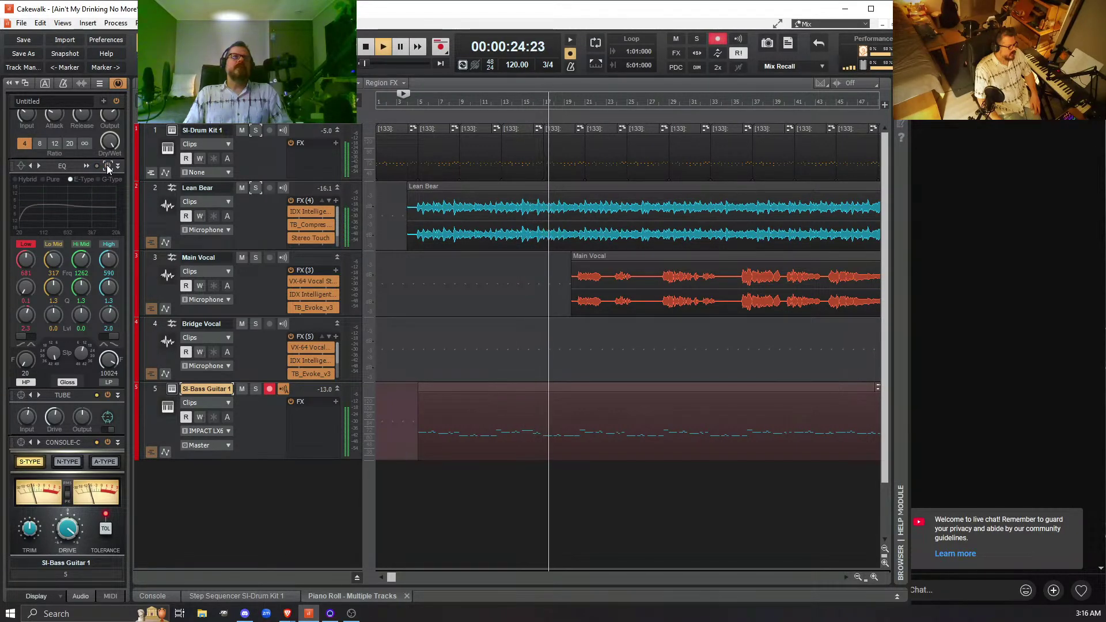
pyautogui.click(107, 166)
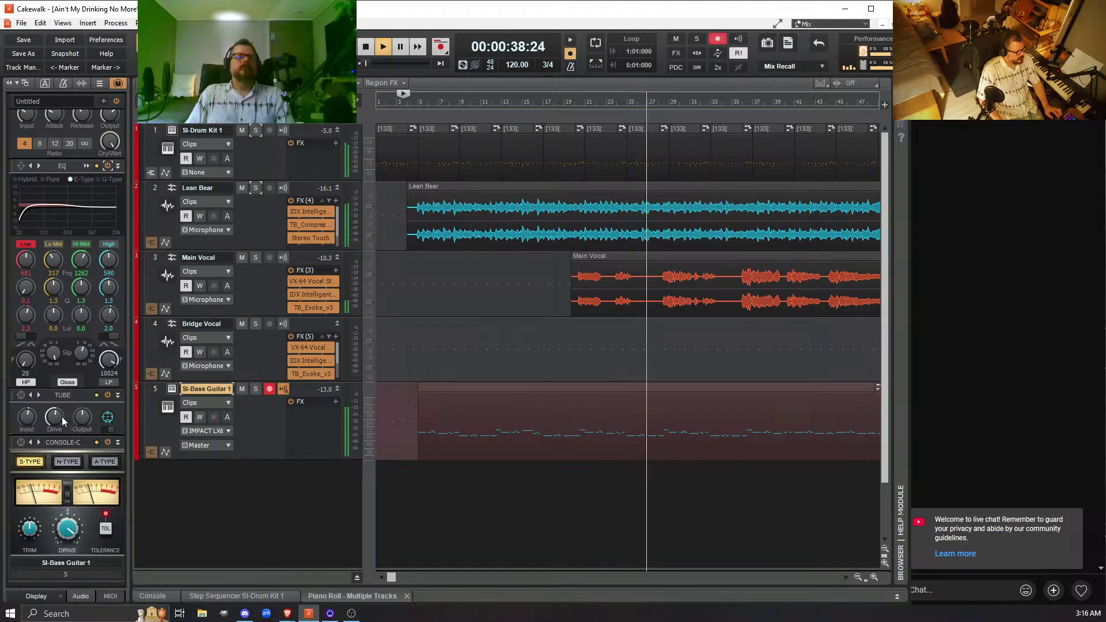
# - Compare the Tube presets Bass - 01 and Bass - 02 during playback, settle on Bass - 02, and stop the song
pyautogui.click(20, 396)
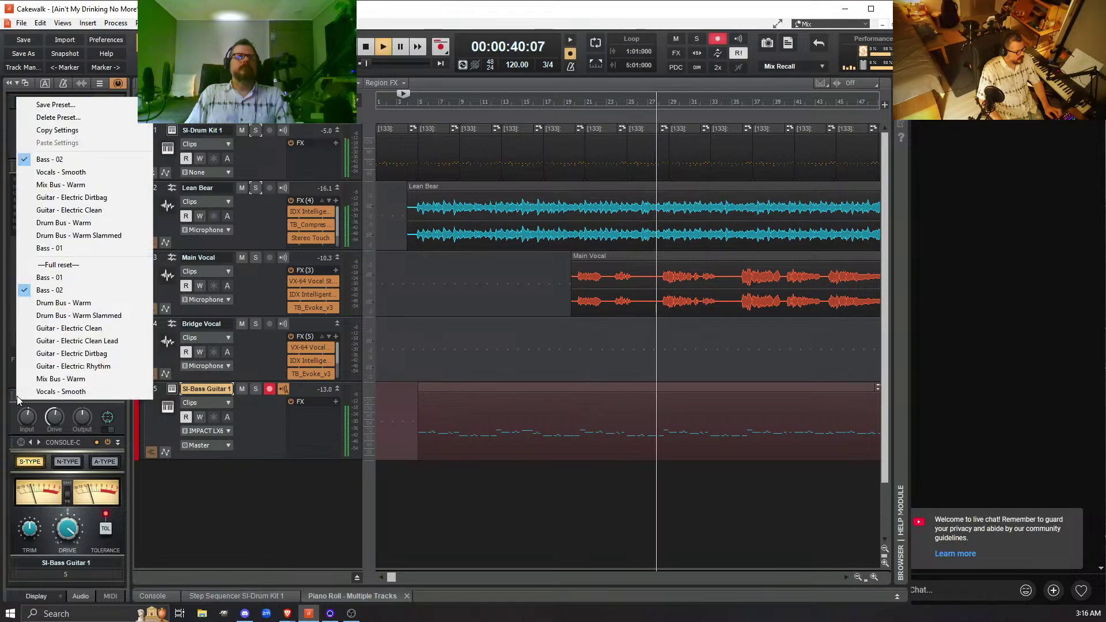
pyautogui.click(29, 274)
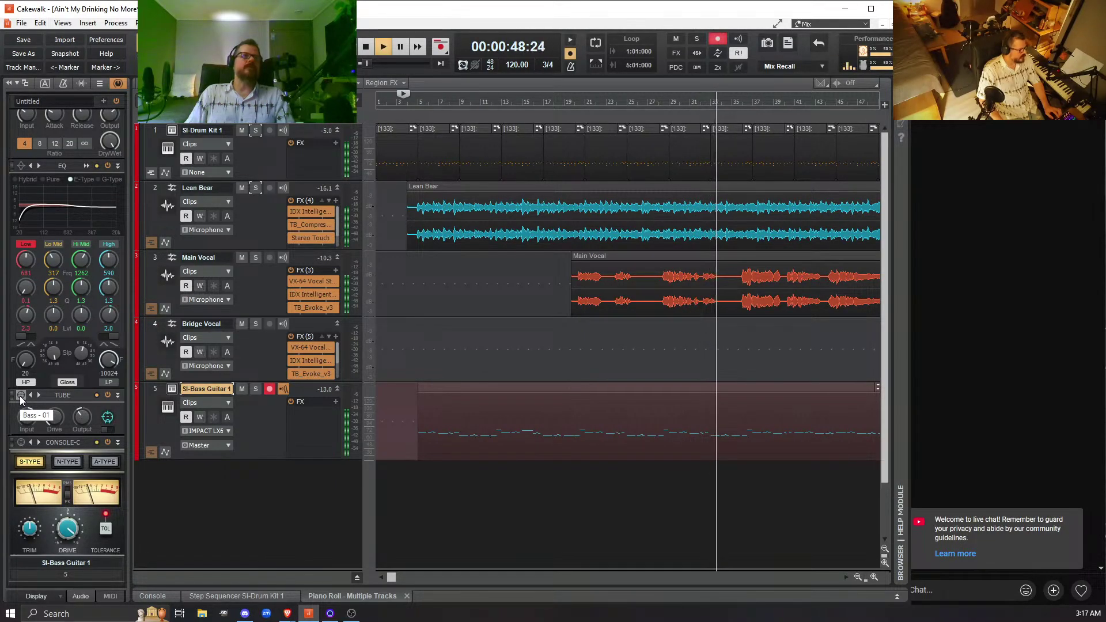
pyautogui.click(21, 395)
pyautogui.click(46, 291)
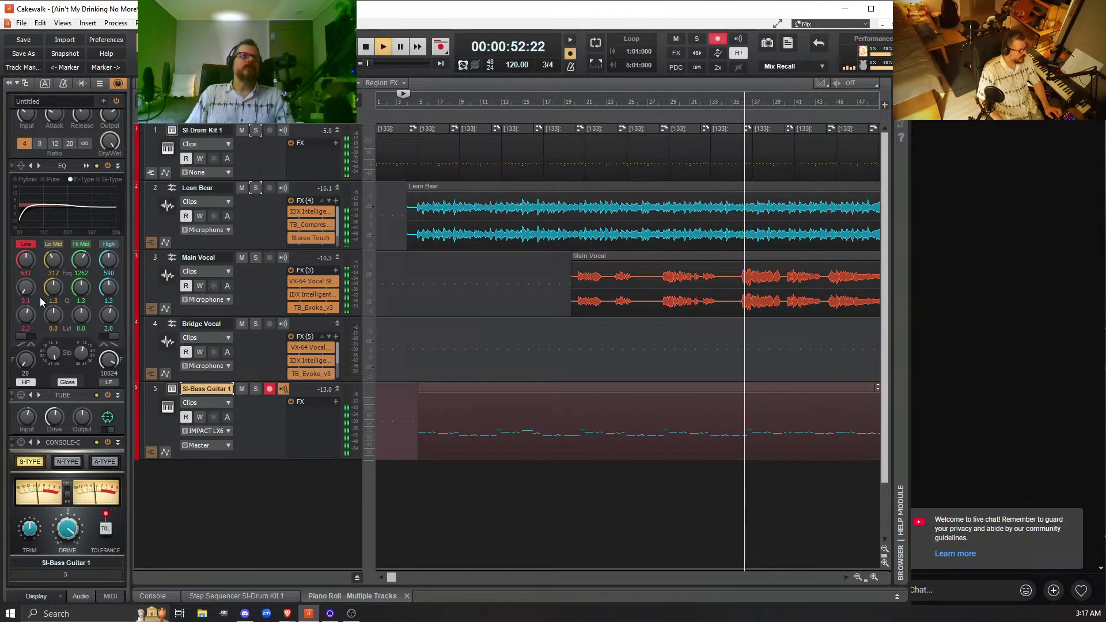
pyautogui.click(20, 395)
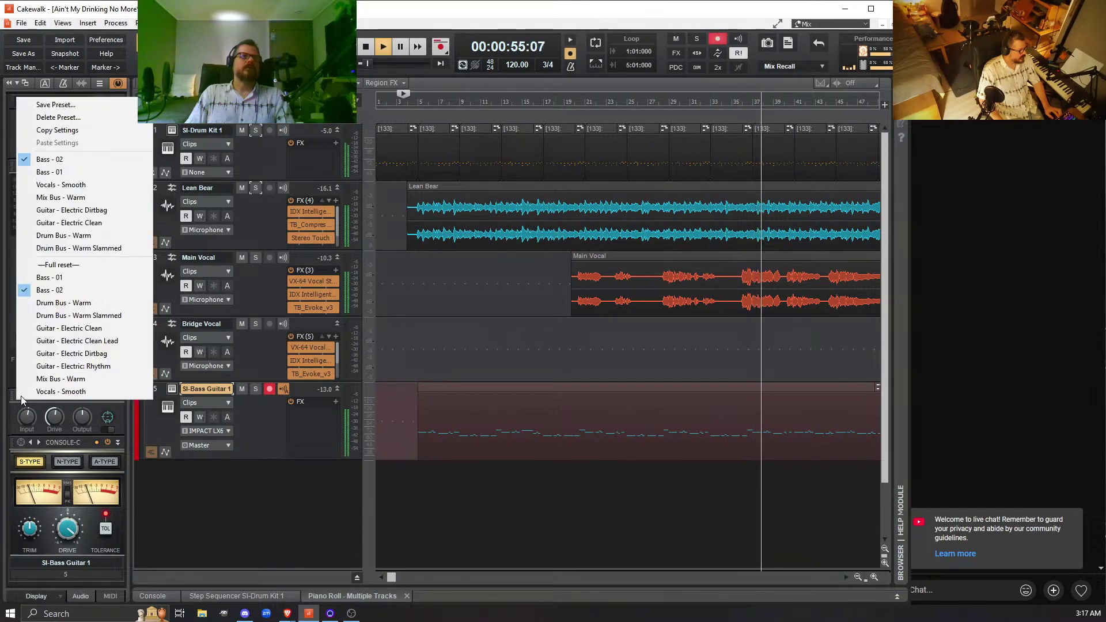
pyautogui.click(32, 279)
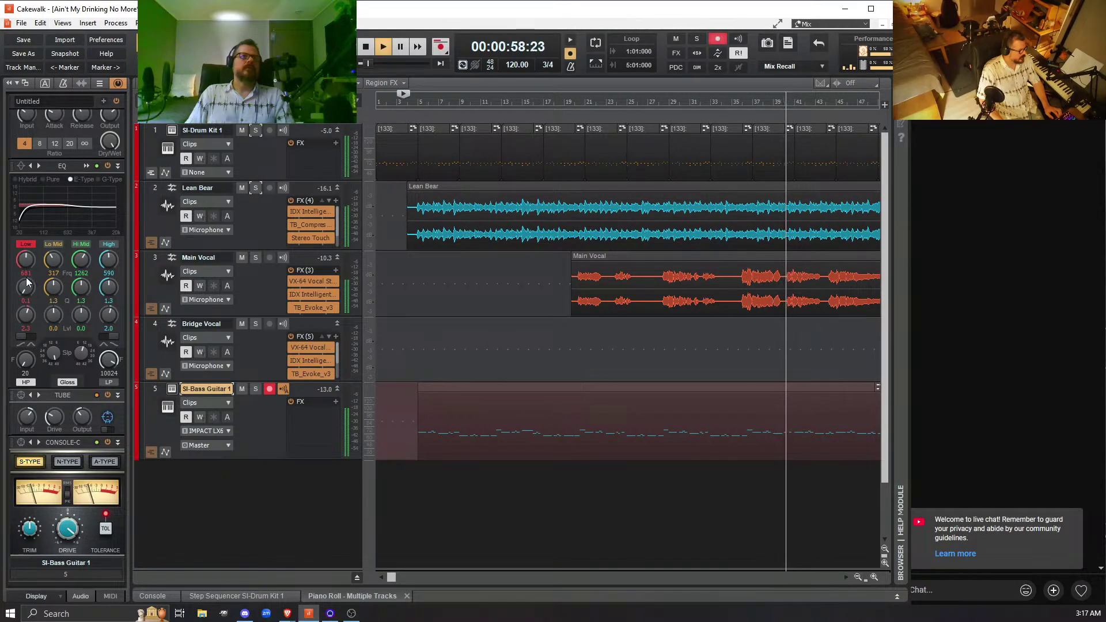
pyautogui.click(22, 396)
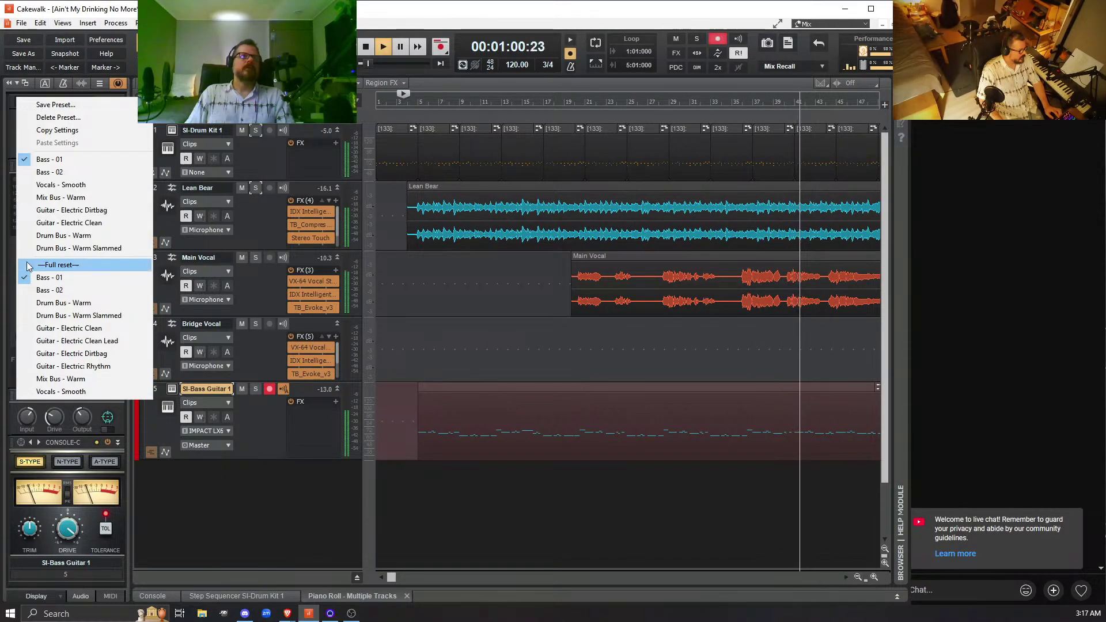
pyautogui.click(32, 297)
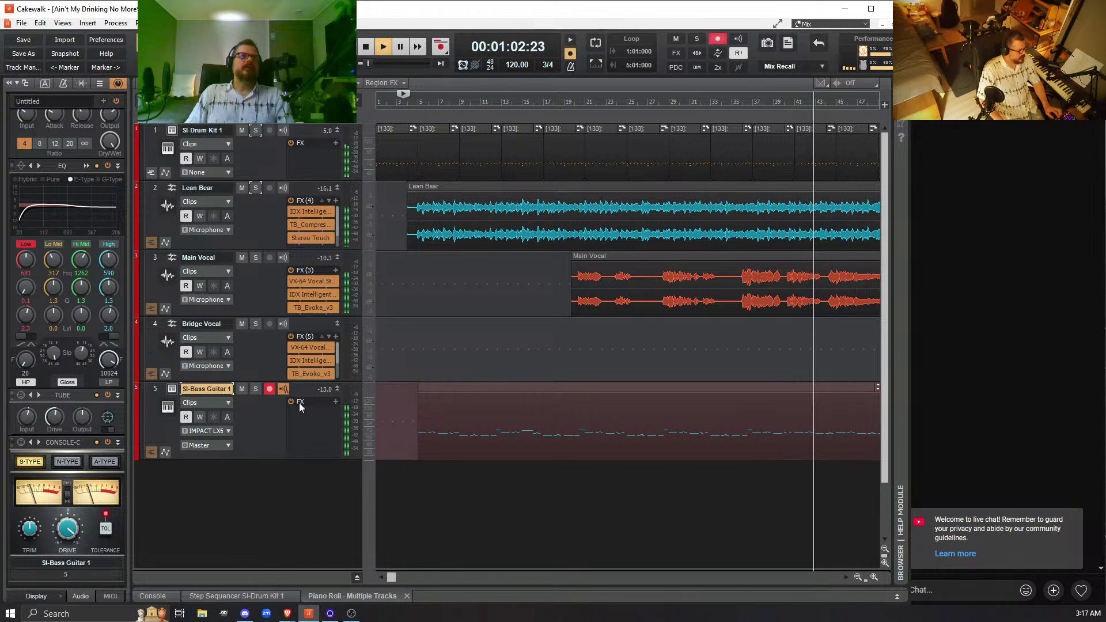
pyautogui.press('space')
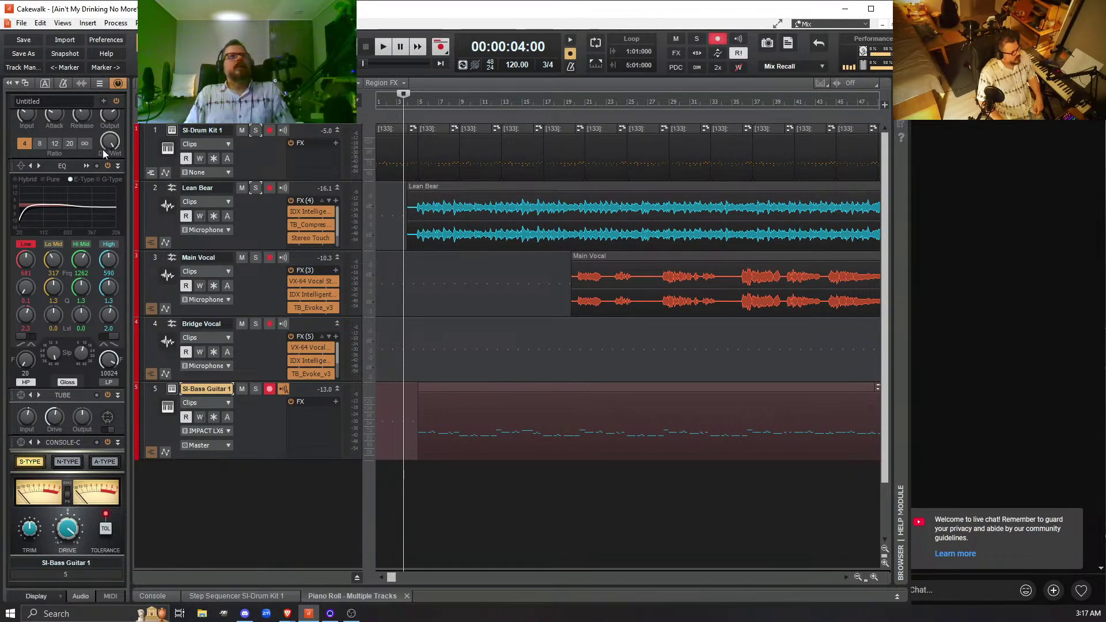
# - Hide the ProChannel and insert Waves IDX LIVE Intelligent Dynamics Stereo on the SI-Bass Guitar 1 track
pyautogui.scroll(3, 97, 181)
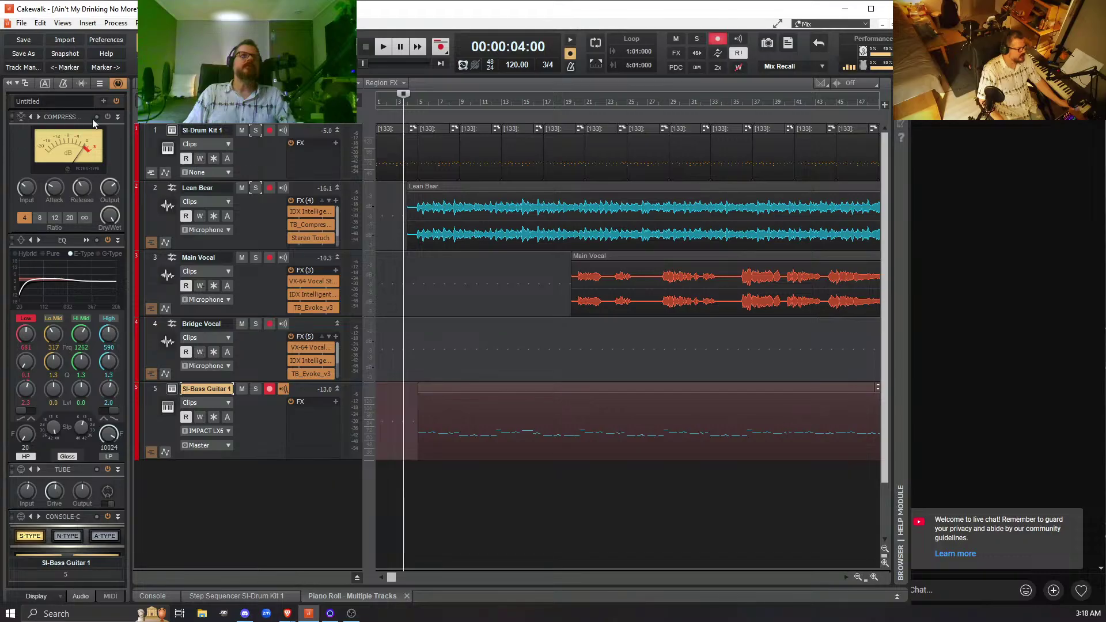
pyautogui.click(119, 84)
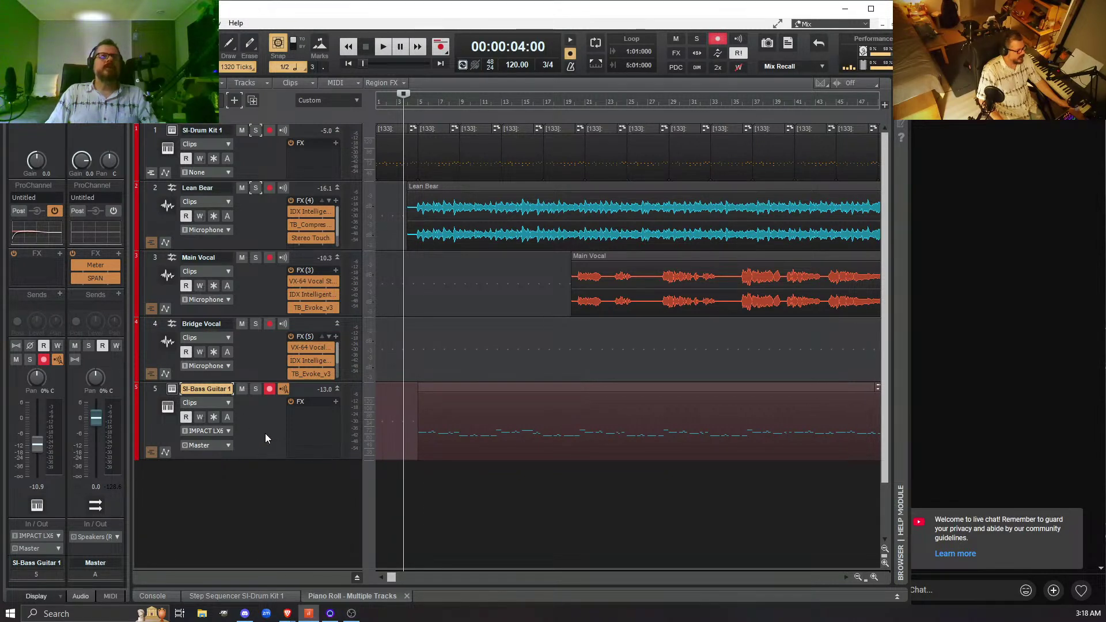
pyautogui.click(335, 402)
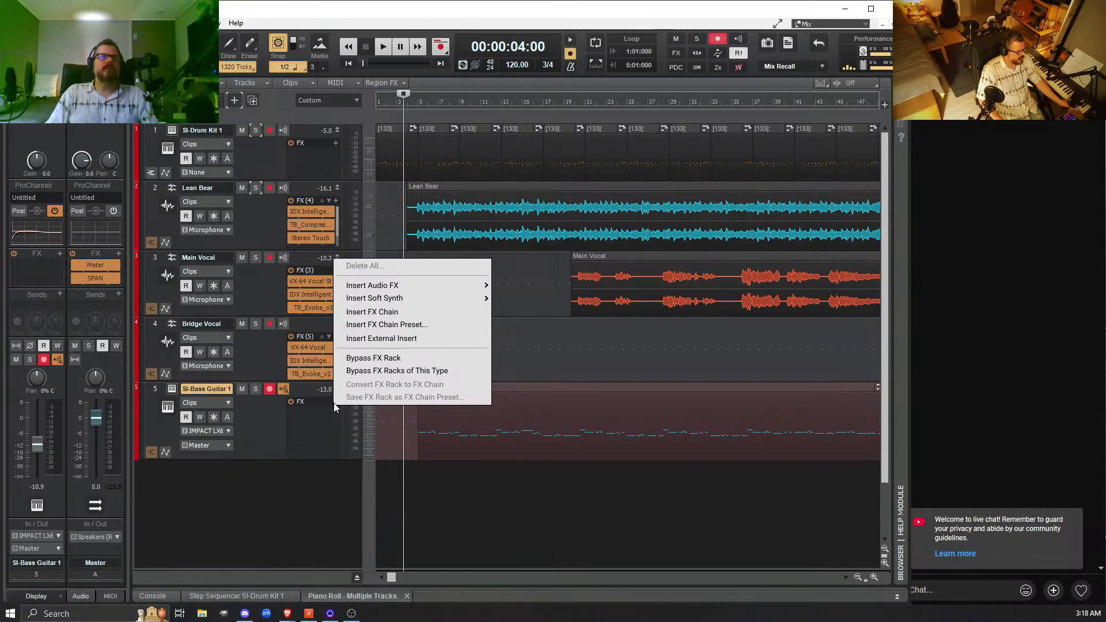
pyautogui.moveTo(429, 283)
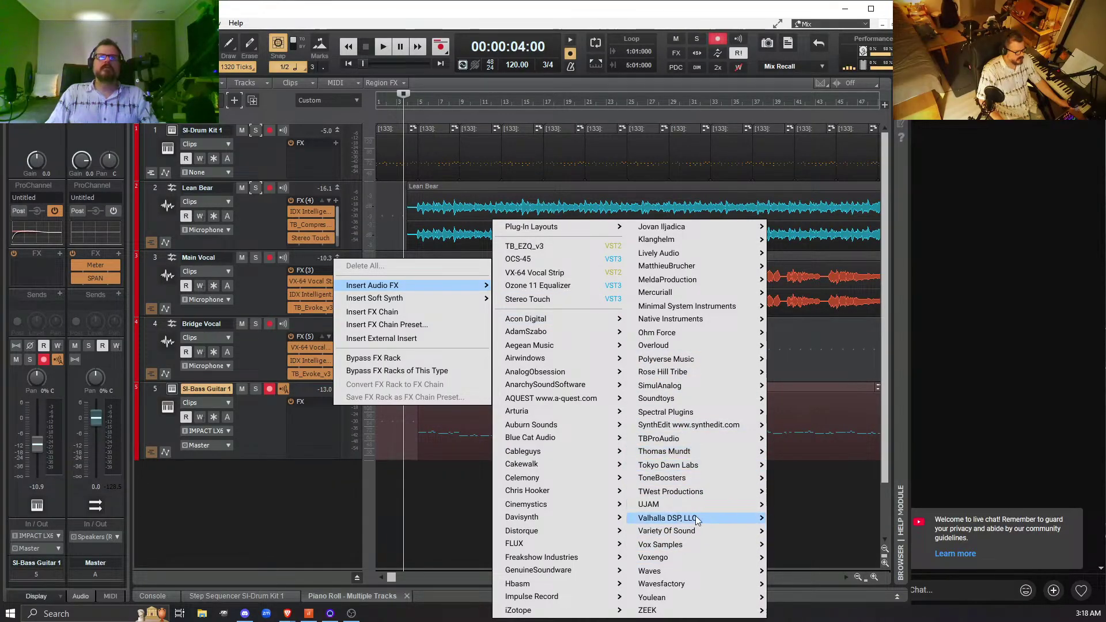
pyautogui.moveTo(716, 568)
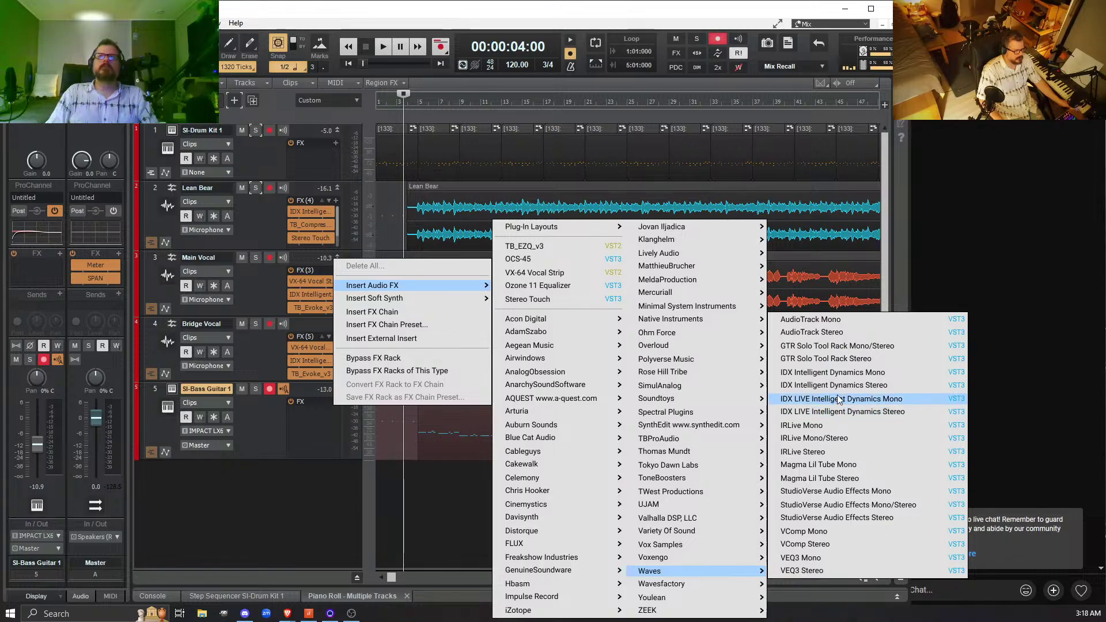
pyautogui.click(830, 411)
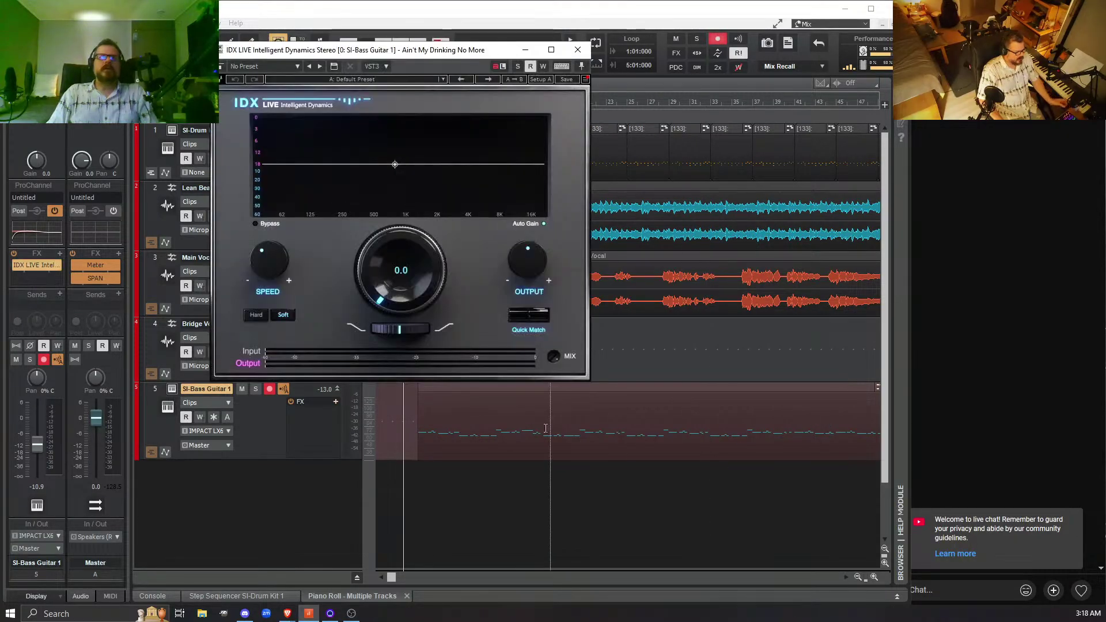
# - Play the song and set the IDX LIVE plug-in's main dynamics amount to -17.3
pyautogui.press('space')
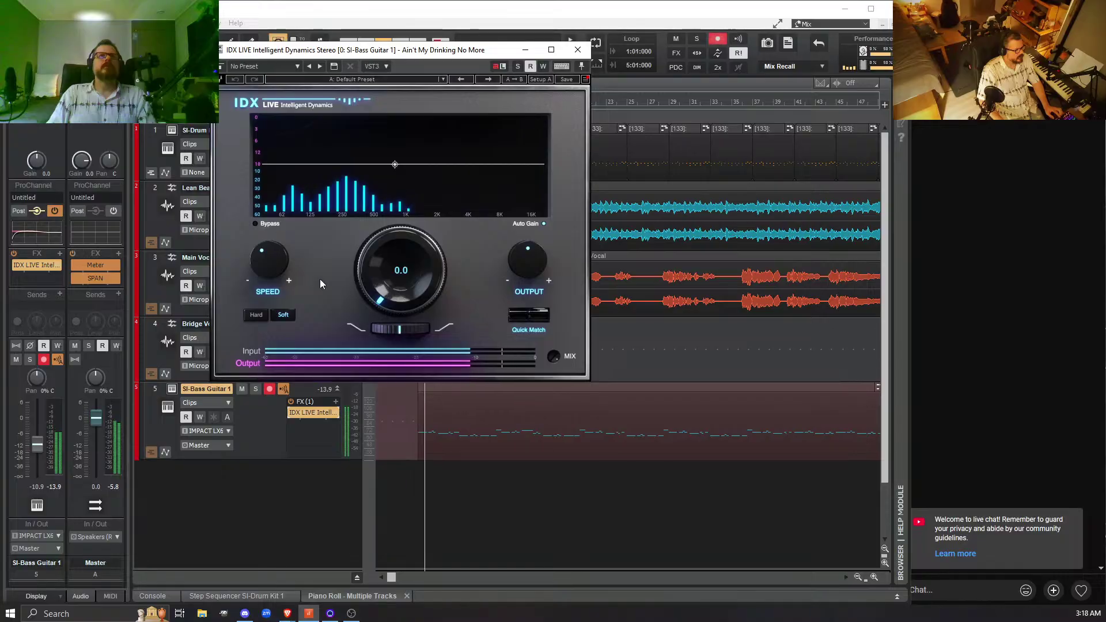
pyautogui.moveTo(388, 305); pyautogui.dragTo(388, 271)
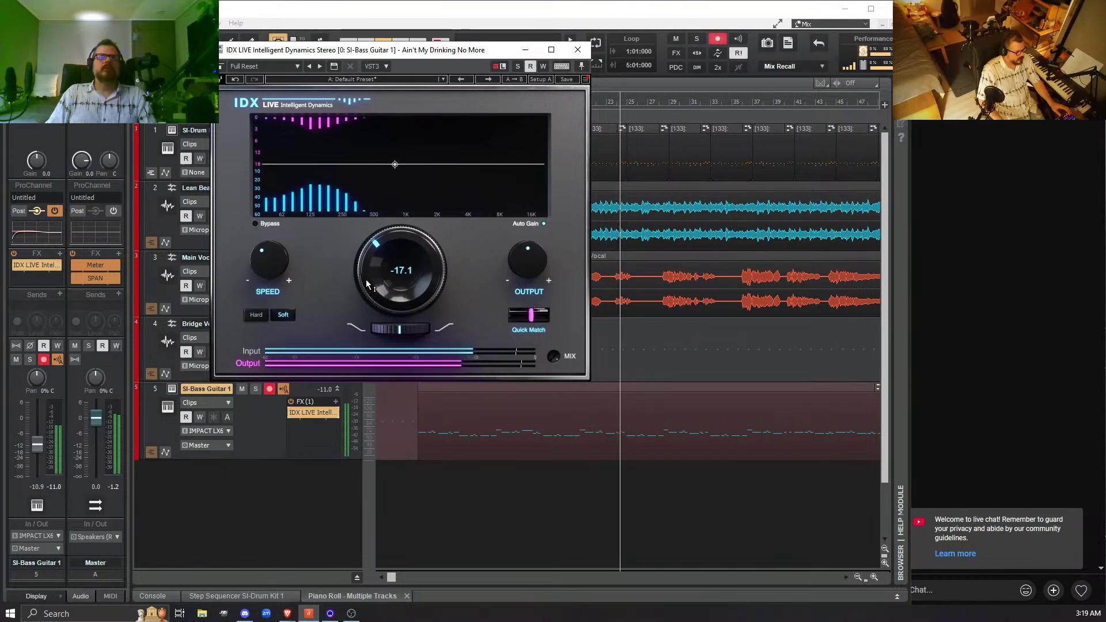
pyautogui.moveTo(372, 276); pyautogui.dragTo(371, 272)
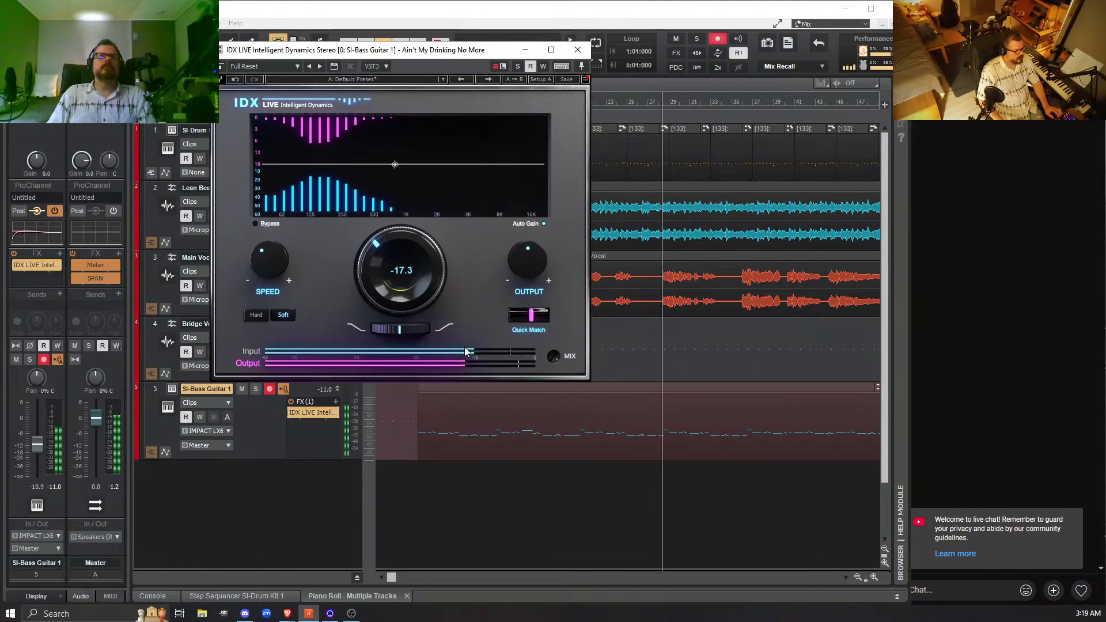
# - Compare IDX LIVE's Hard and Soft modes during playback, leave it on Soft, and close the plug-in
pyautogui.click(257, 315)
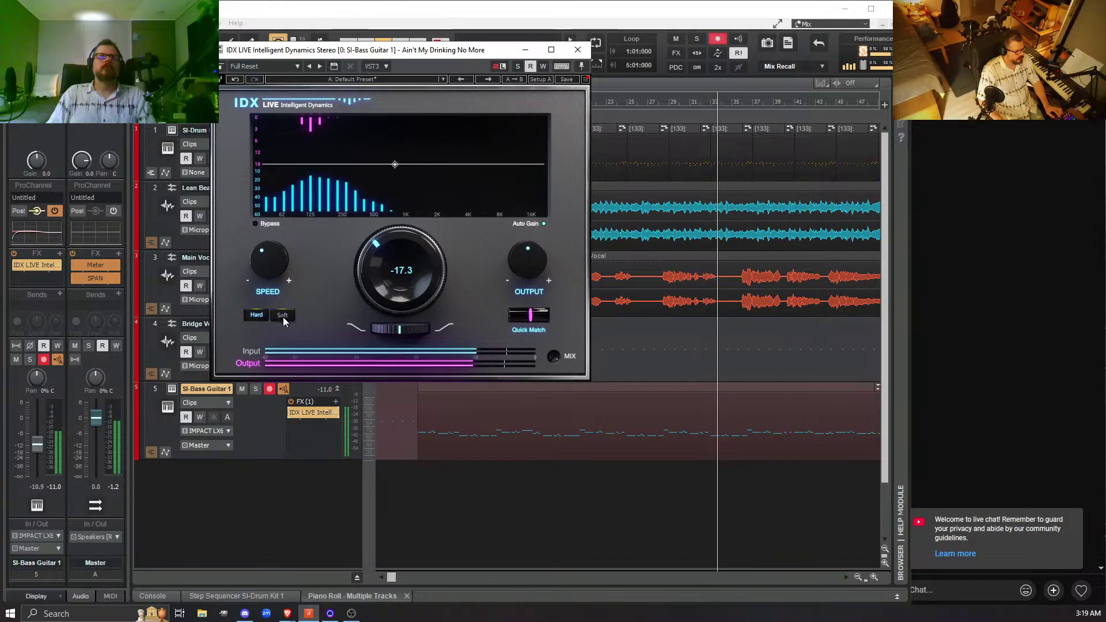
pyautogui.click(283, 318)
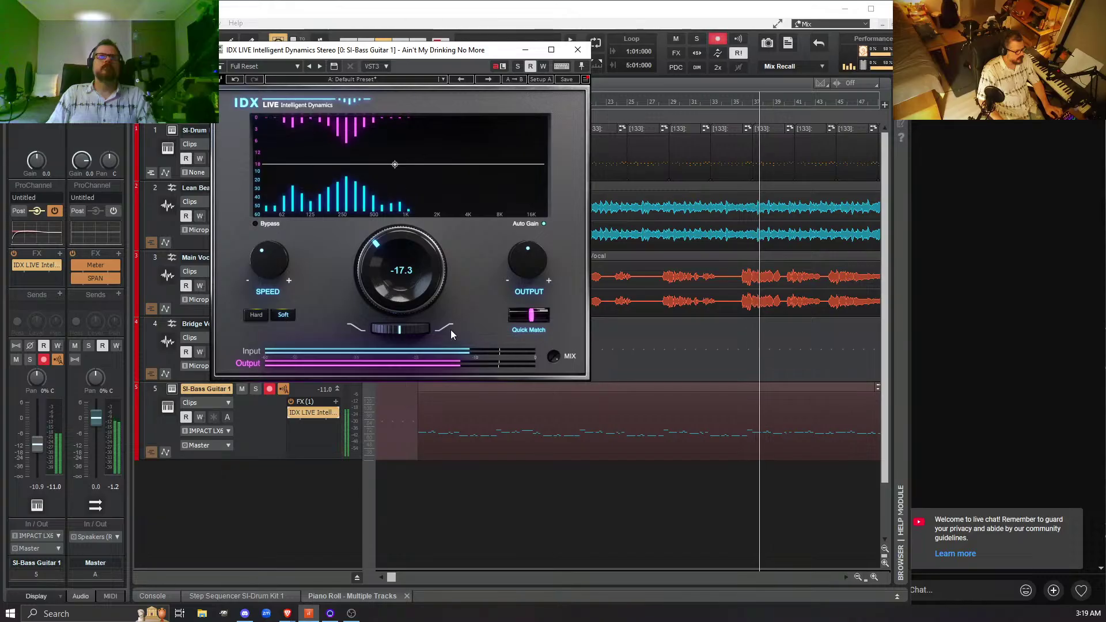
pyautogui.click(257, 316)
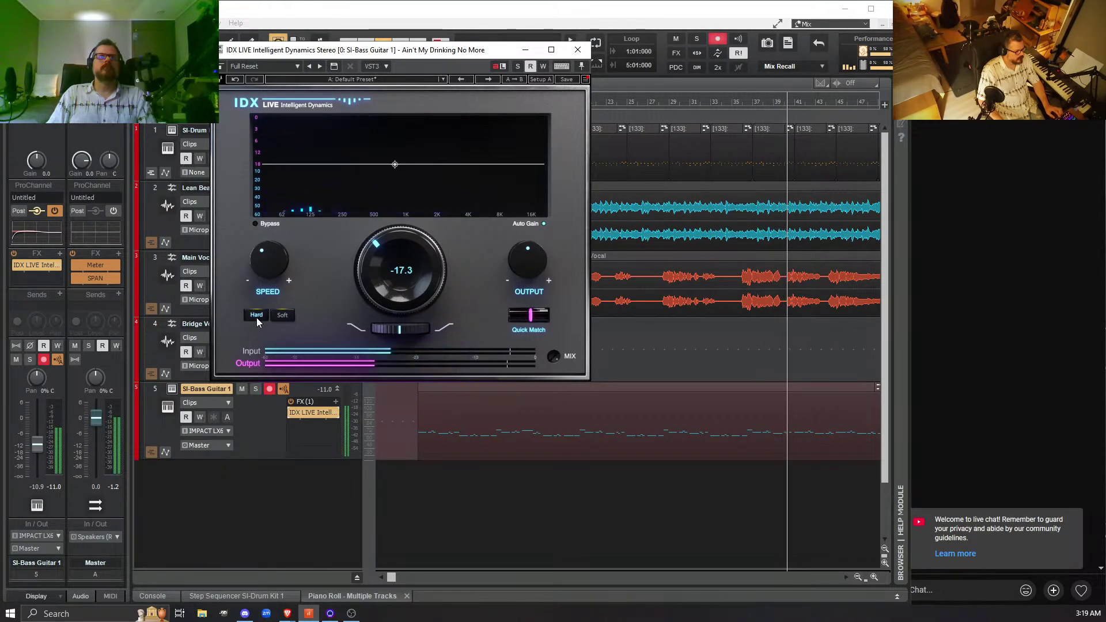
pyautogui.click(278, 314)
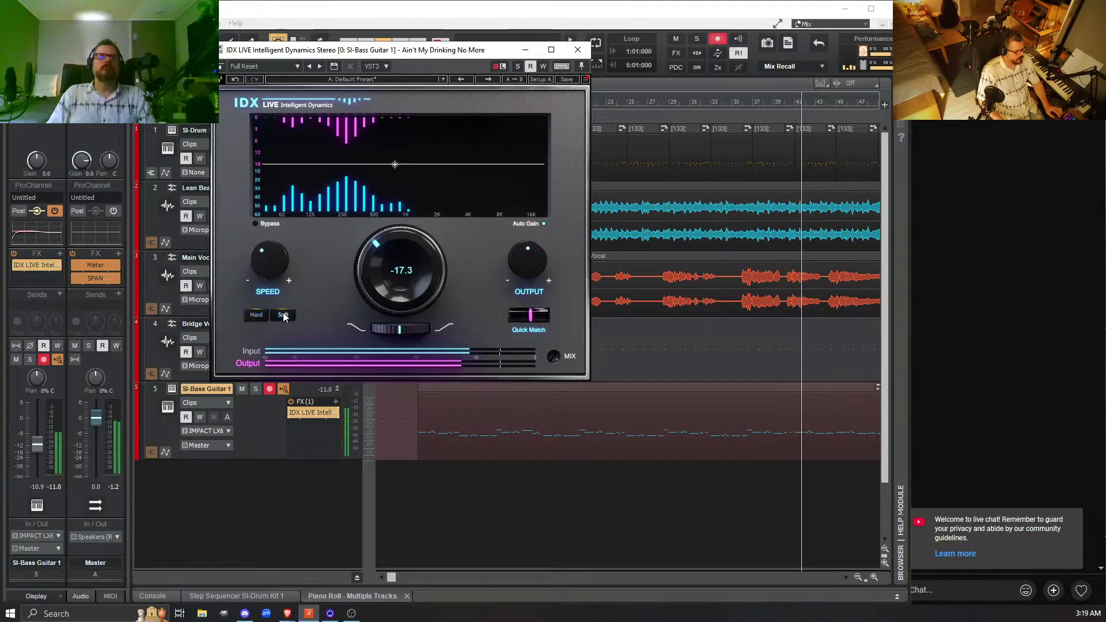
pyautogui.click(577, 49)
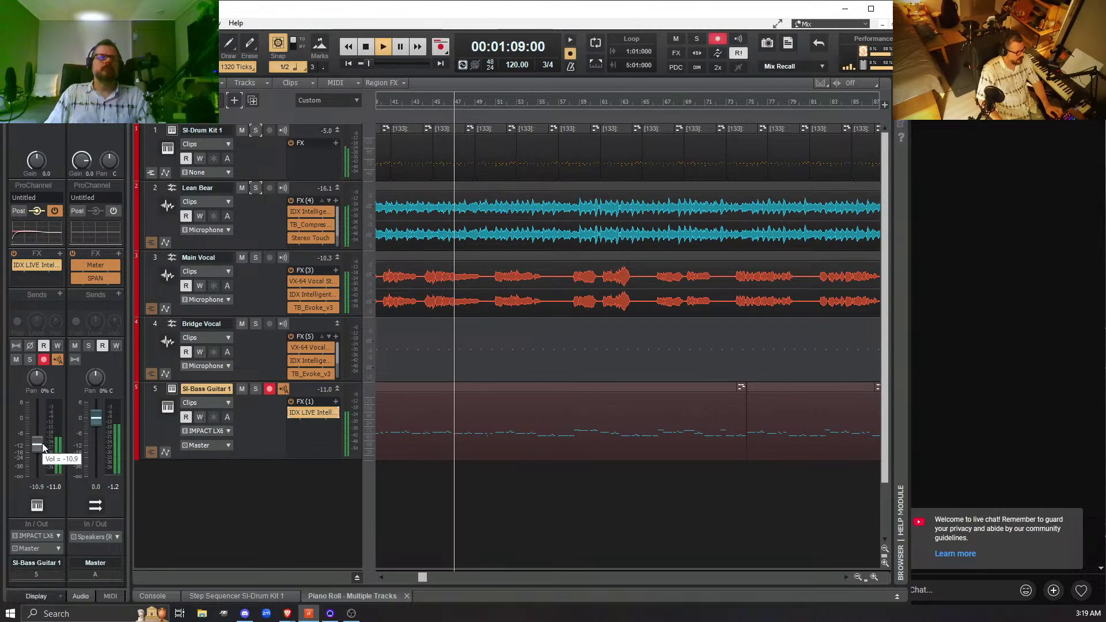
# - Lower the SI-Bass Guitar 1 track's volume to about -15.4 dB and add ToneBoosters TB_Compressor_v4 in demo mode
pyautogui.moveTo(36, 445); pyautogui.dragTo(36, 453)
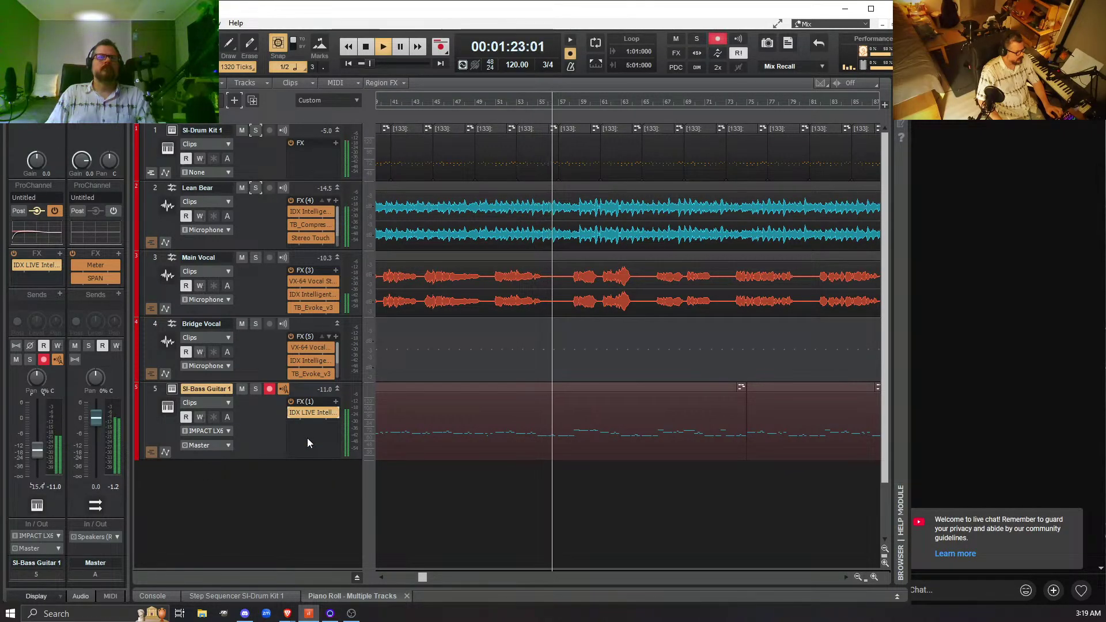
pyautogui.rightClick(335, 405)
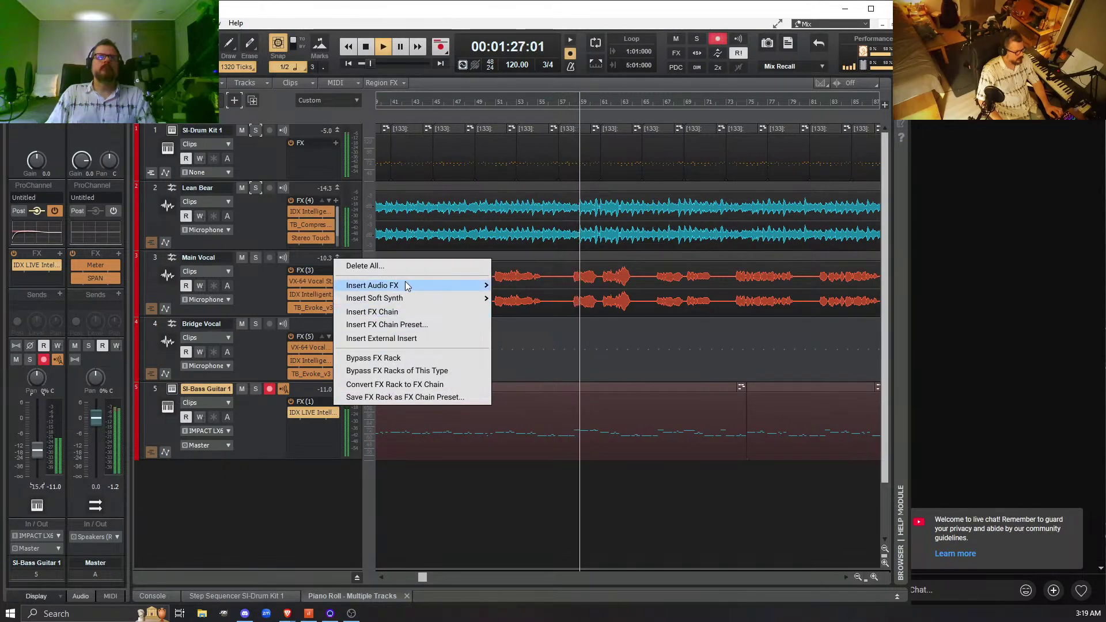
pyautogui.moveTo(405, 284)
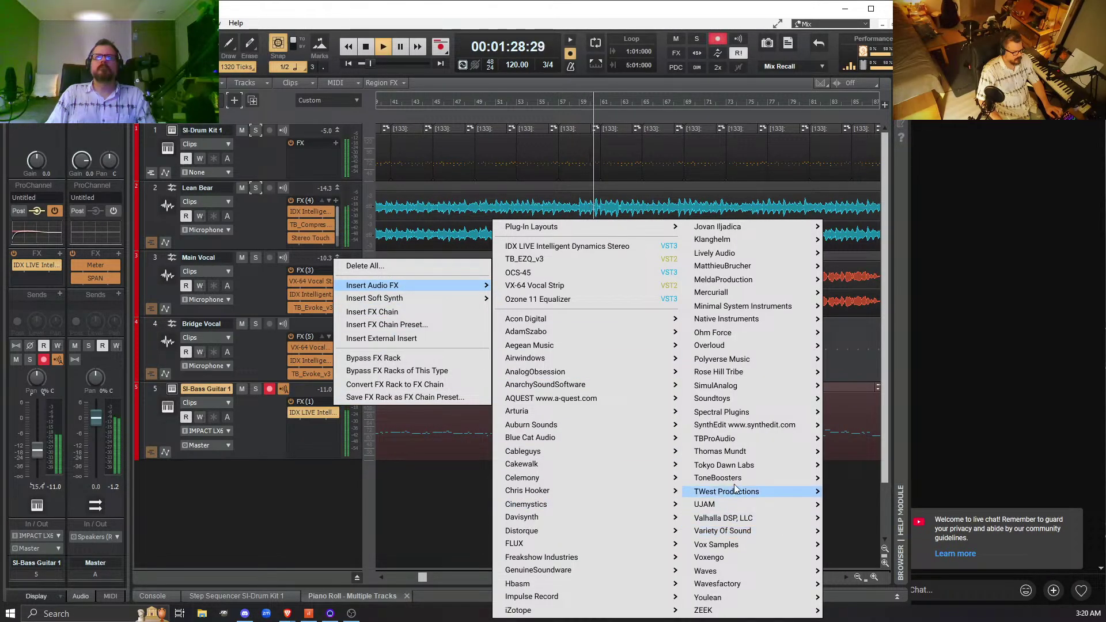
pyautogui.moveTo(737, 481)
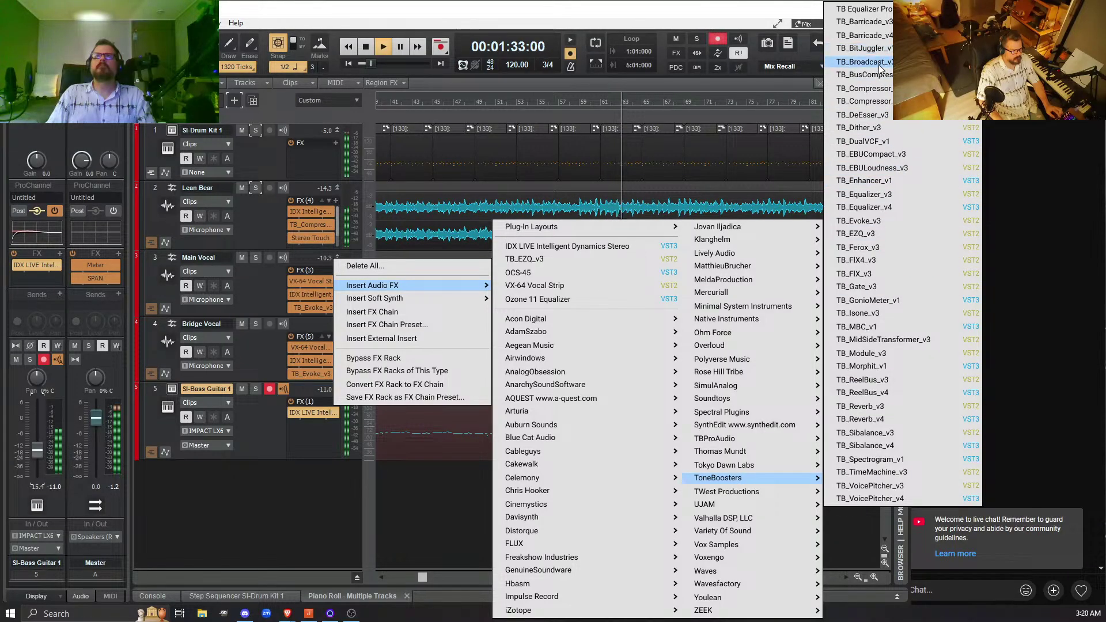
pyautogui.click(877, 101)
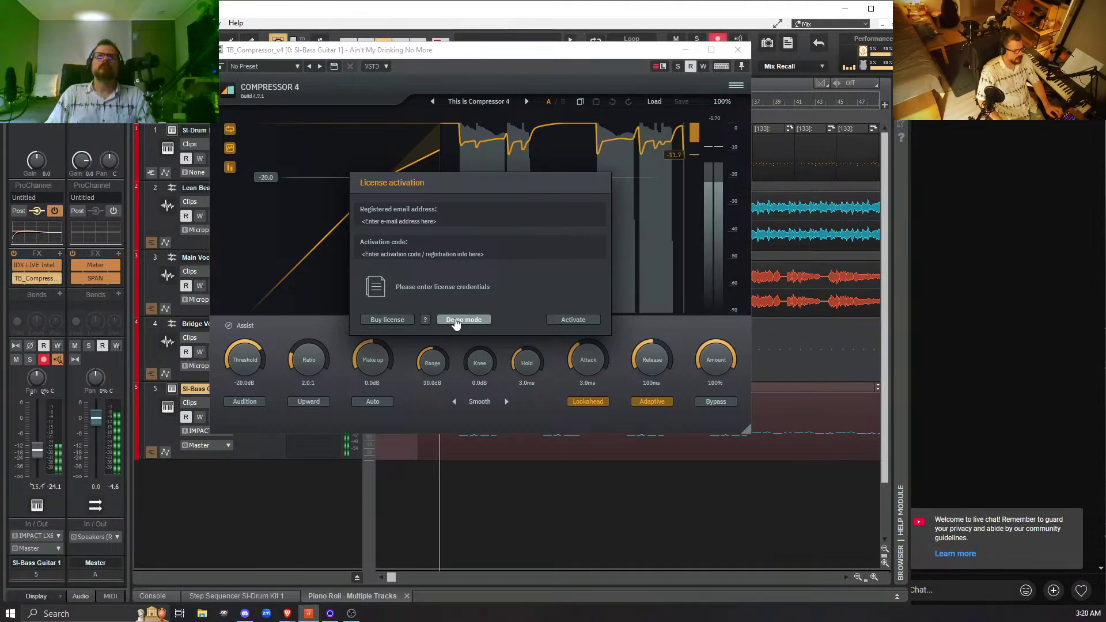
pyautogui.click(455, 321)
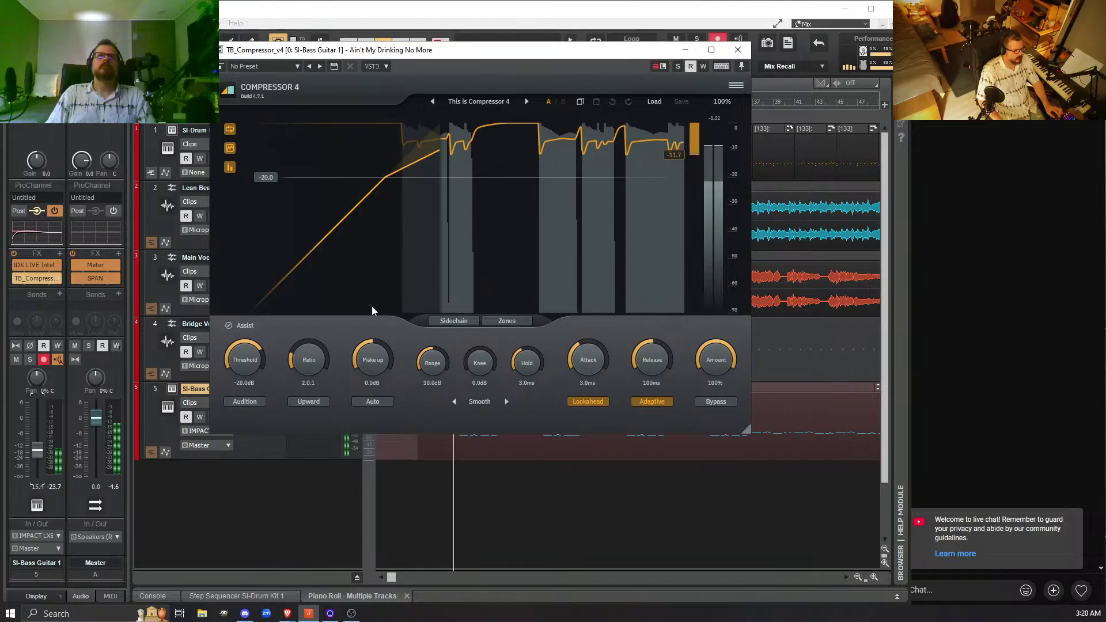
# - Load the compressor's 6:1 bass preset and raise the SI-Bass Guitar 1 track's volume to about -10.3 dB
pyautogui.click(297, 67)
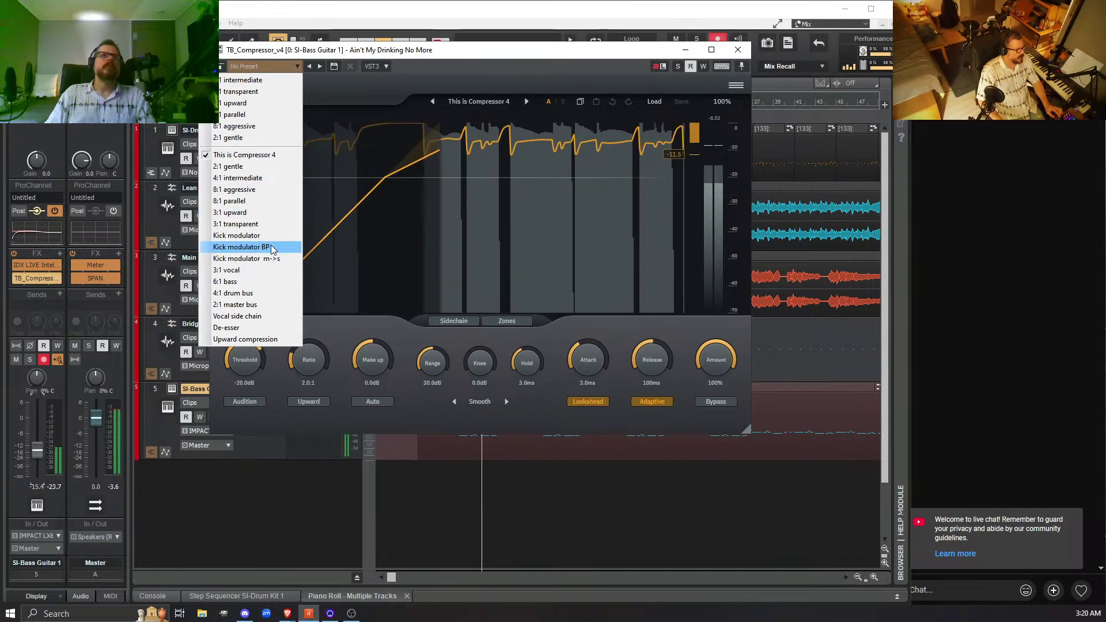
pyautogui.click(251, 281)
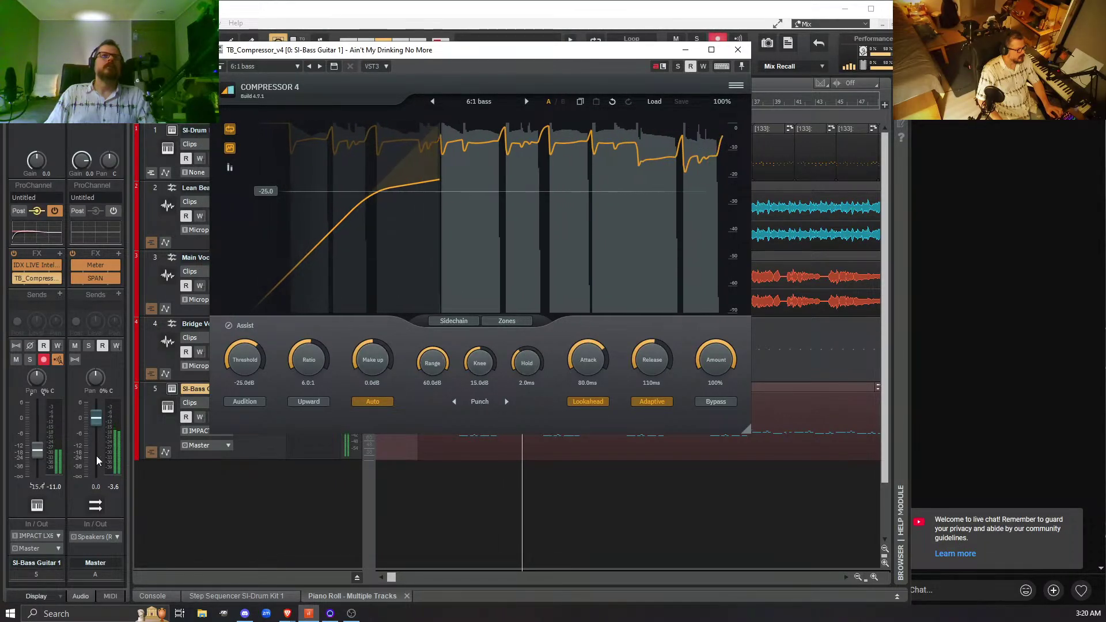
pyautogui.click(37, 458)
pyautogui.moveTo(37, 458); pyautogui.dragTo(37, 452)
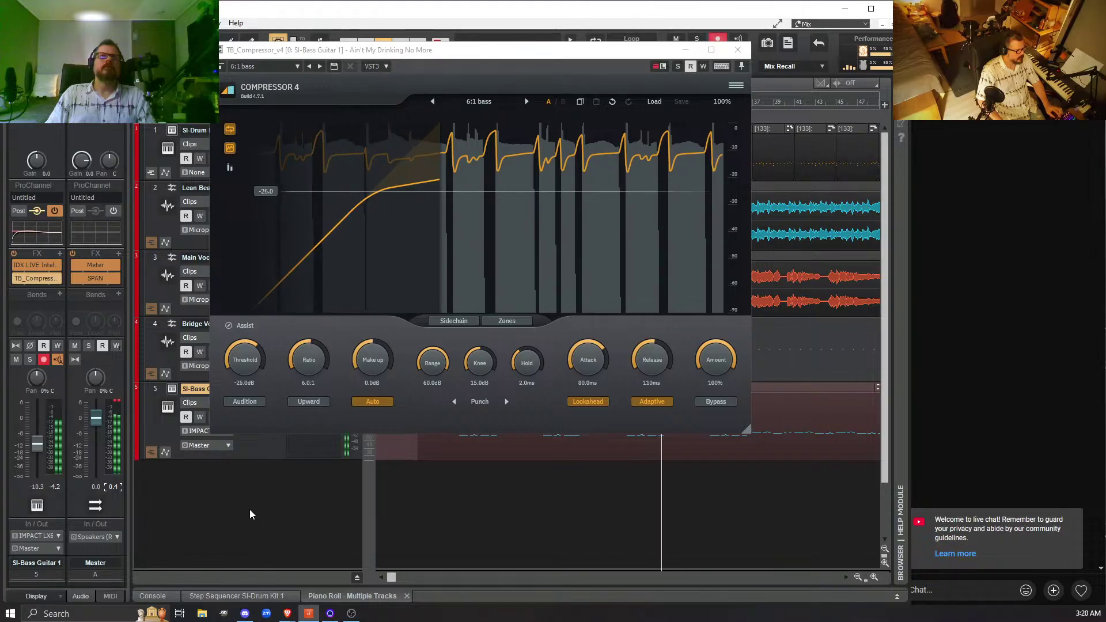
# - Move the compressor window off the track controls, stop playback, and disarm recording on the SI-Bass Guitar 1 track
pyautogui.click(453, 320)
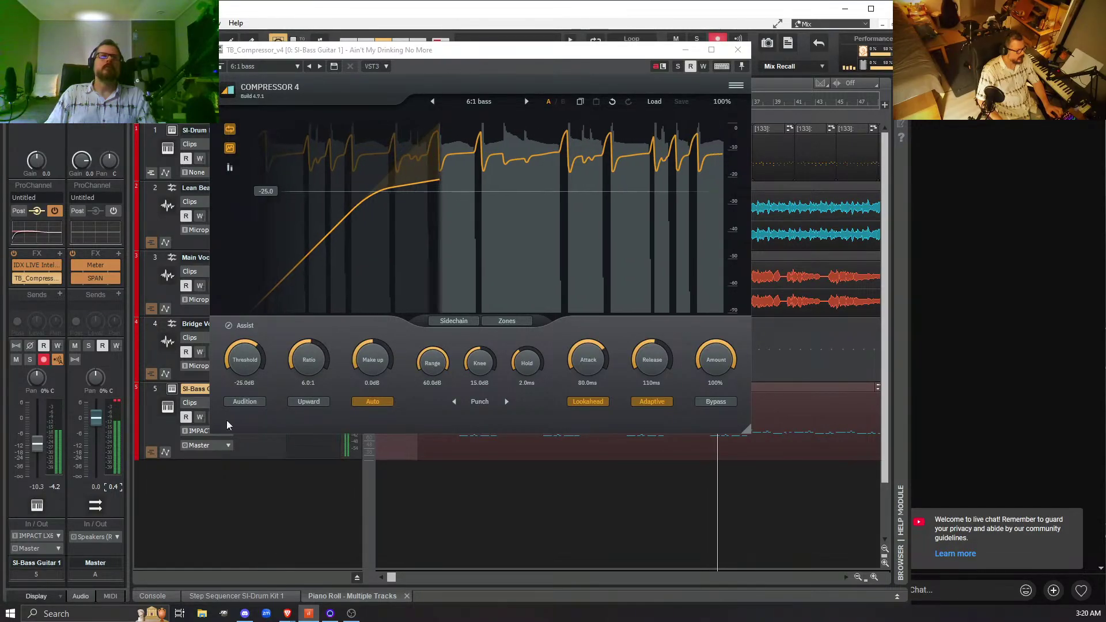
pyautogui.click(405, 53)
pyautogui.moveTo(405, 52); pyautogui.dragTo(468, 58)
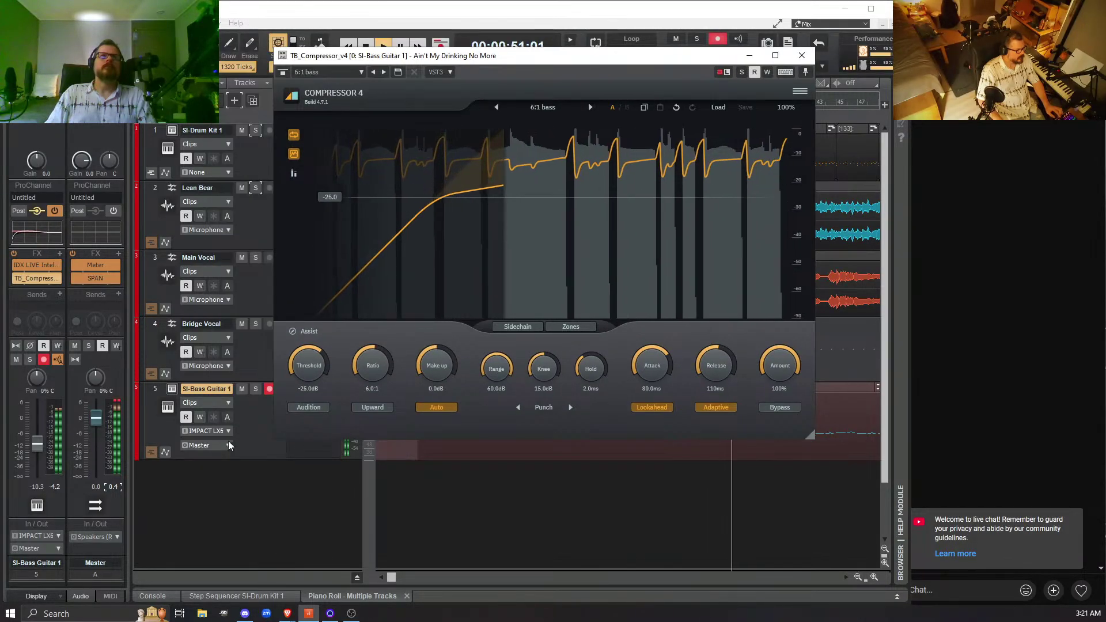
pyautogui.press('space')
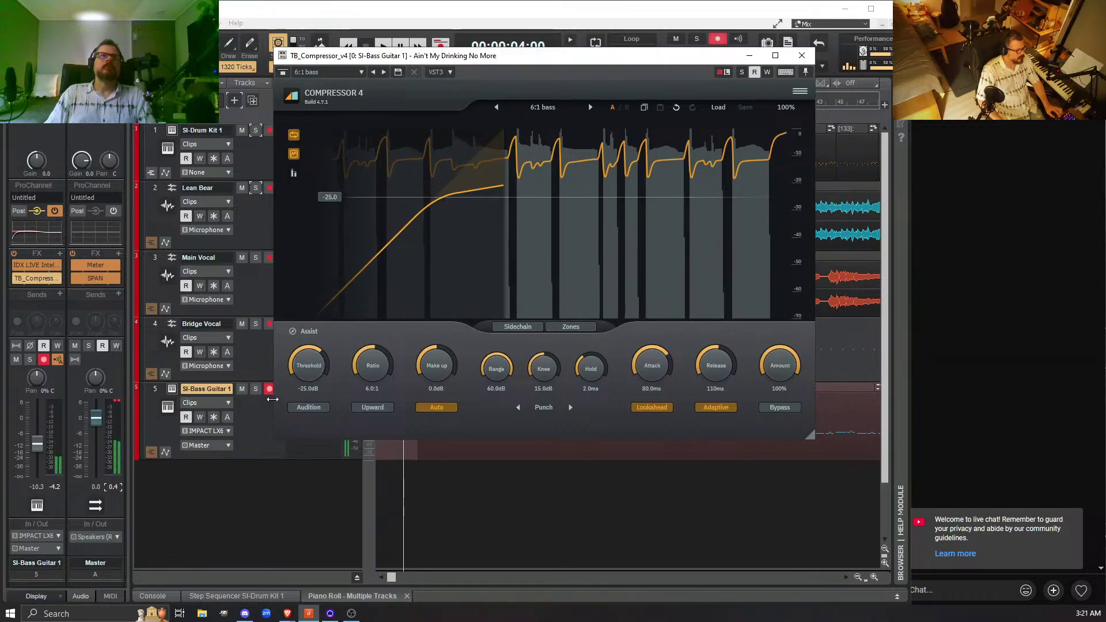
pyautogui.click(267, 392)
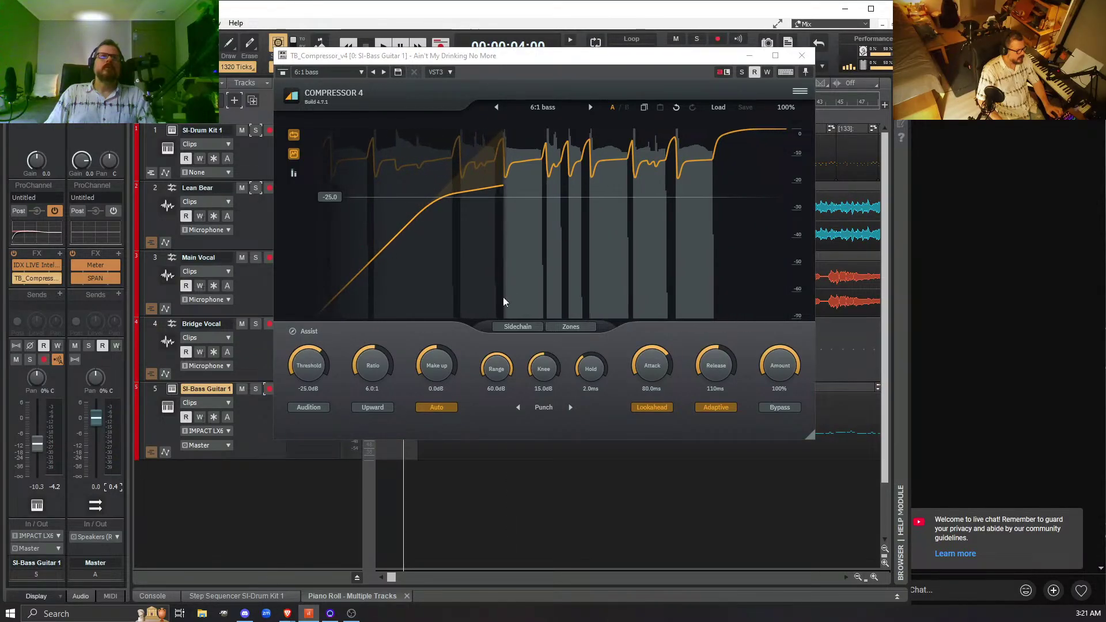
# - Audition the bass with TB_Compressor_v4 bypassed, and lower the SI-Bass Guitar 1 track's volume to about -15.2 dB
pyautogui.moveTo(501, 57); pyautogui.dragTo(520, 38)
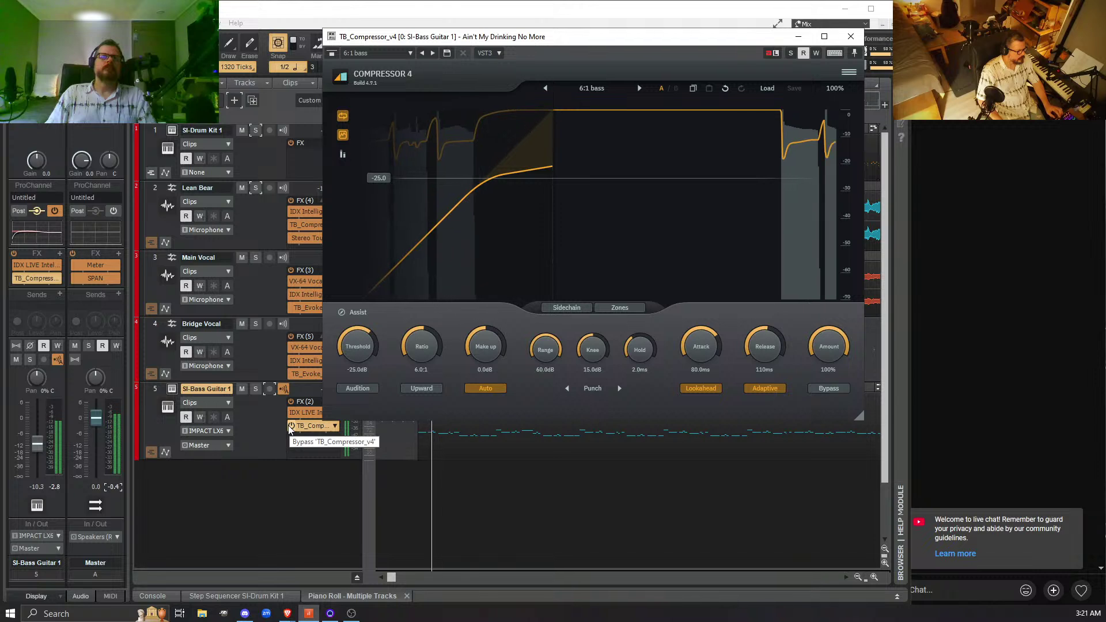
pyautogui.click(290, 426)
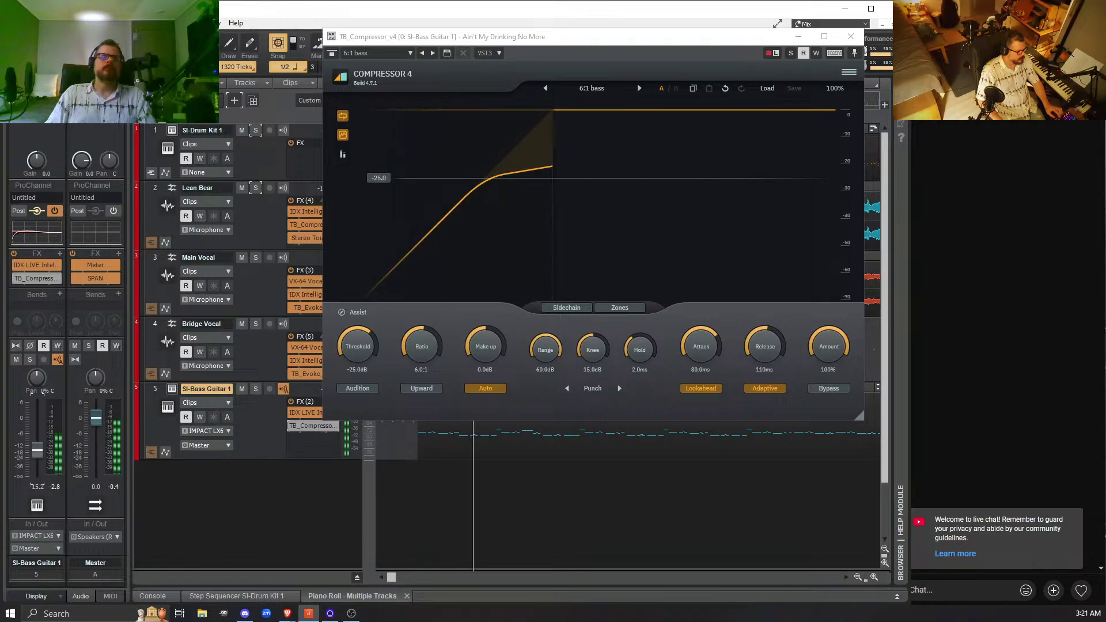
pyautogui.press('space')
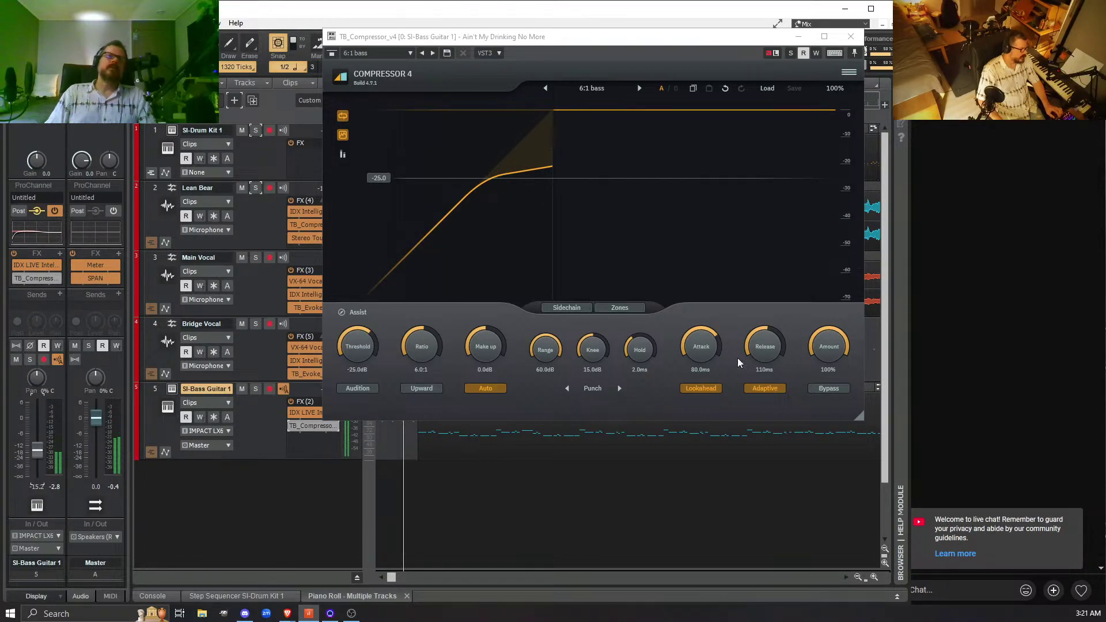
# - Close the compressor window and delete TB_Compressor_v4 from the SI-Bass Guitar 1 effects rack
pyautogui.click(853, 38)
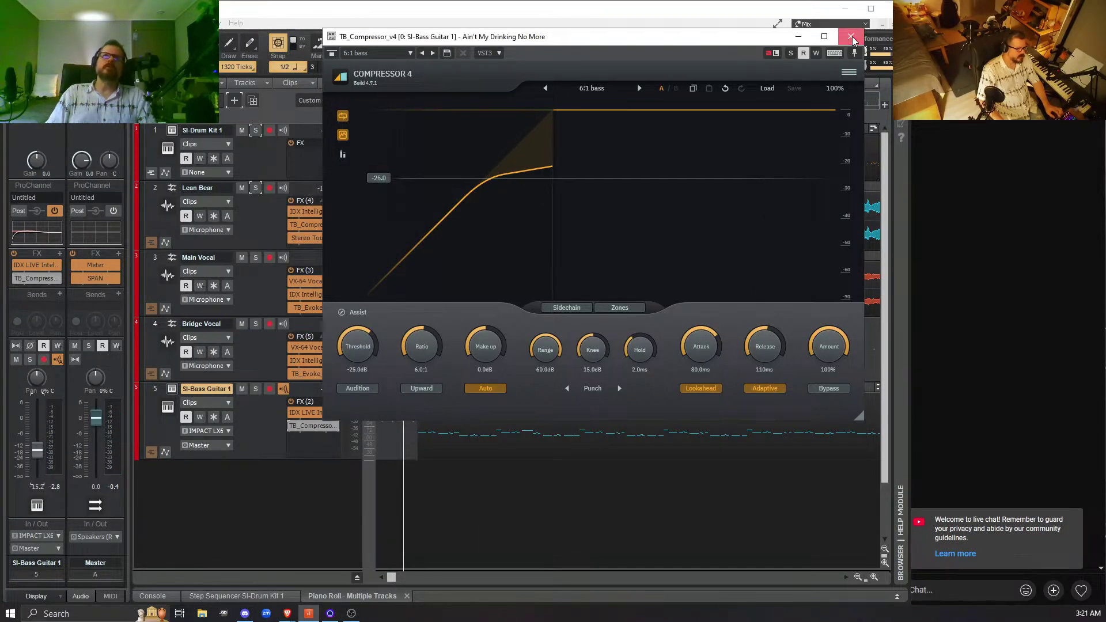
pyautogui.rightClick(316, 428)
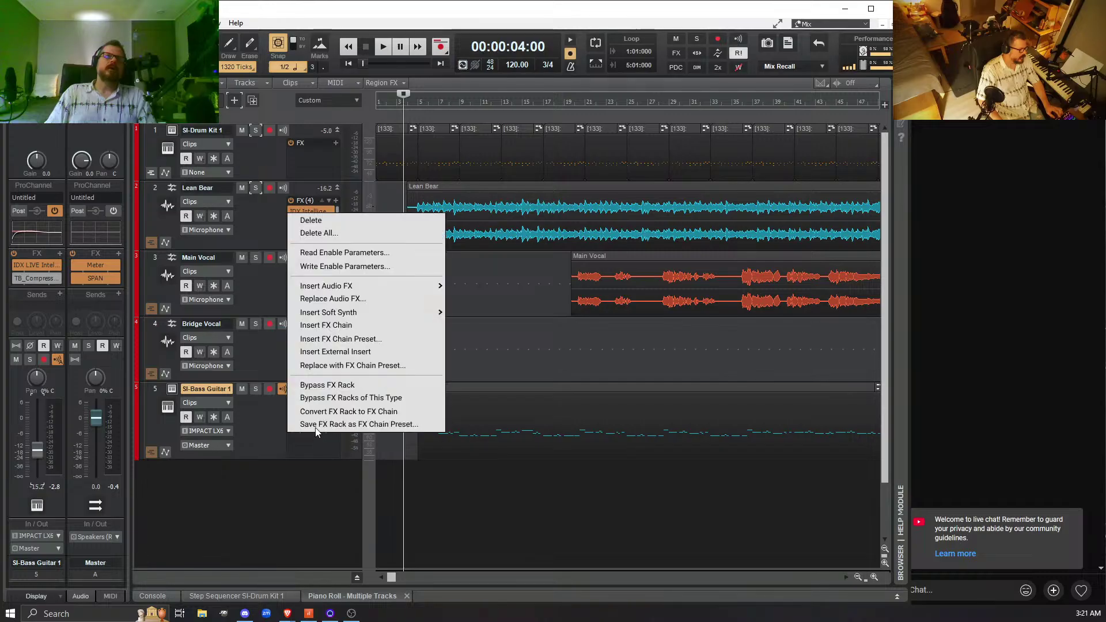
pyautogui.click(368, 223)
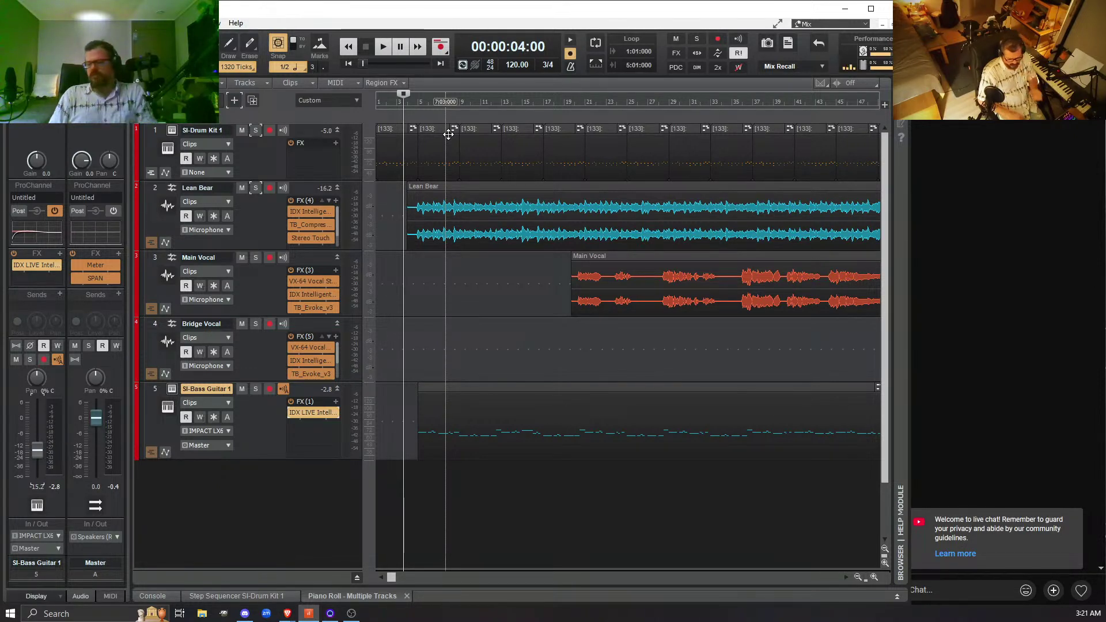
# - Play the mix from the current position to judge the bass level with only IDX LIVE, and stop playback
pyautogui.press('space')
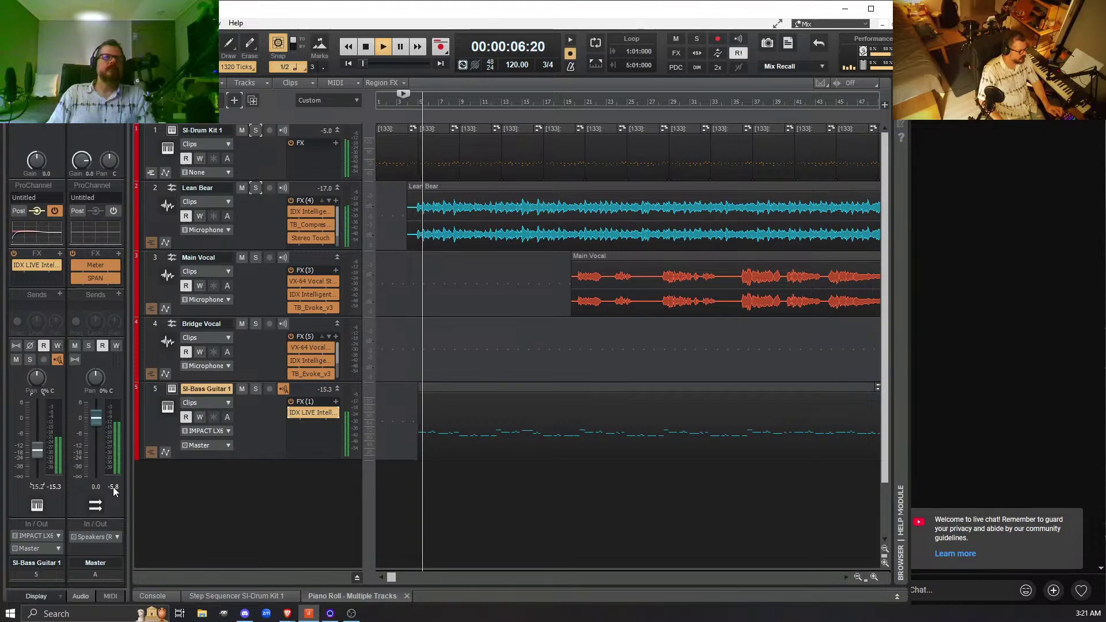
pyautogui.moveTo(39, 460)
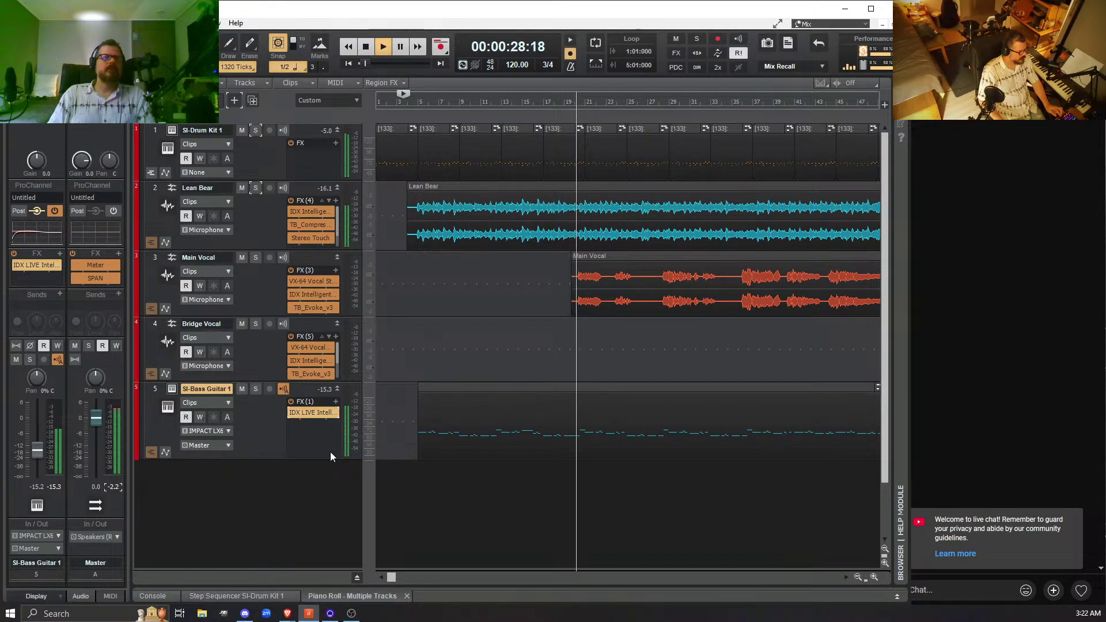
pyautogui.press('space')
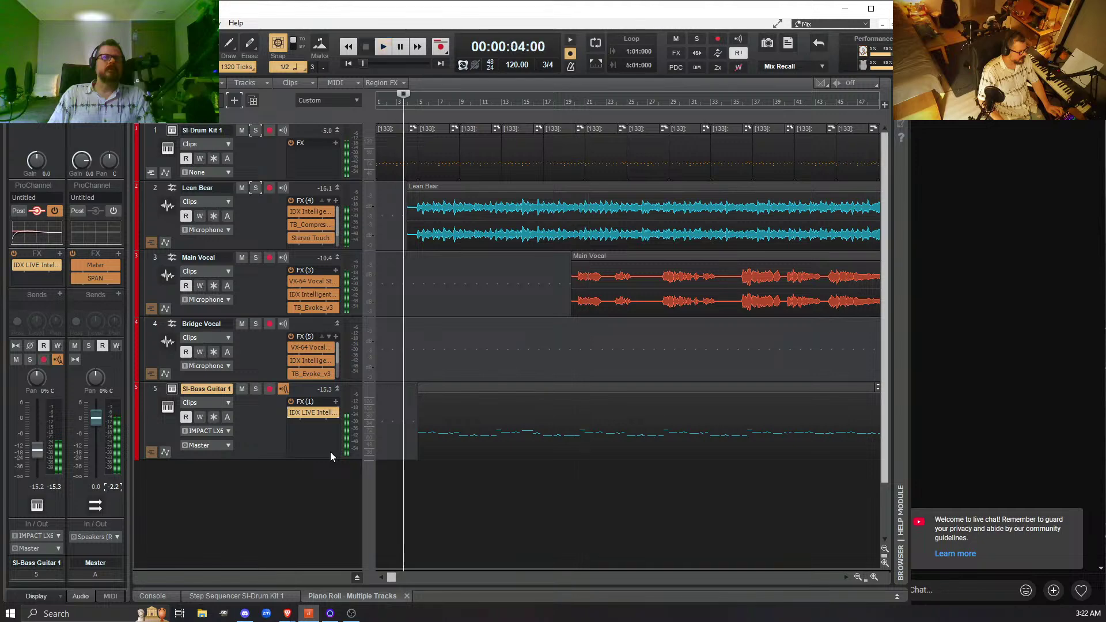
# - Insert the Airwindows Consolidated effect on the SI-Bass Guitar 1 track
pyautogui.click(337, 400)
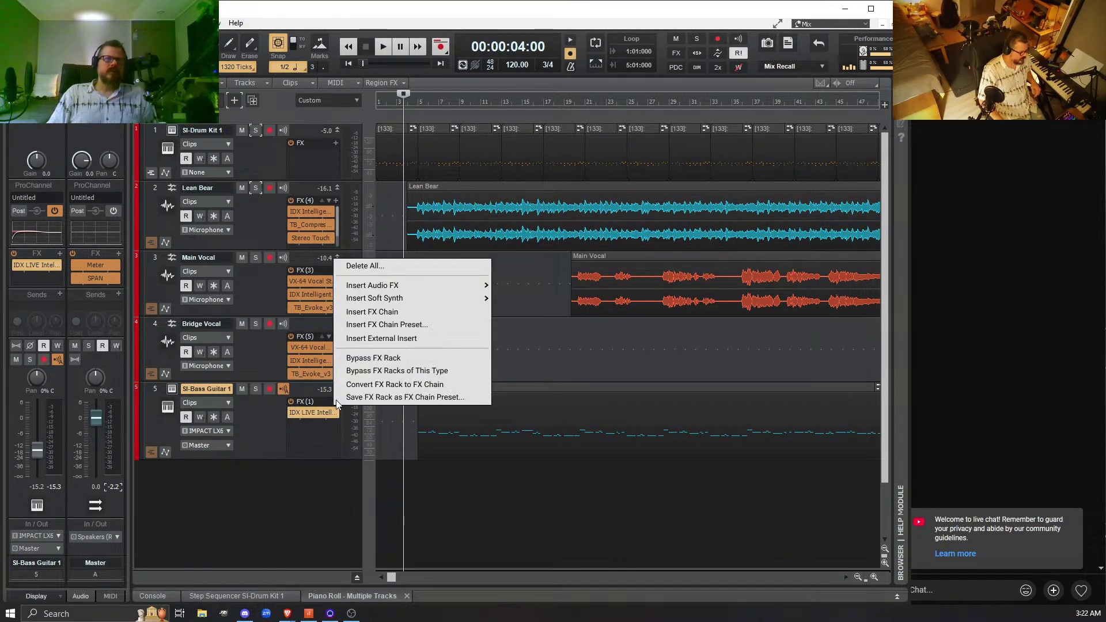
pyautogui.moveTo(395, 285)
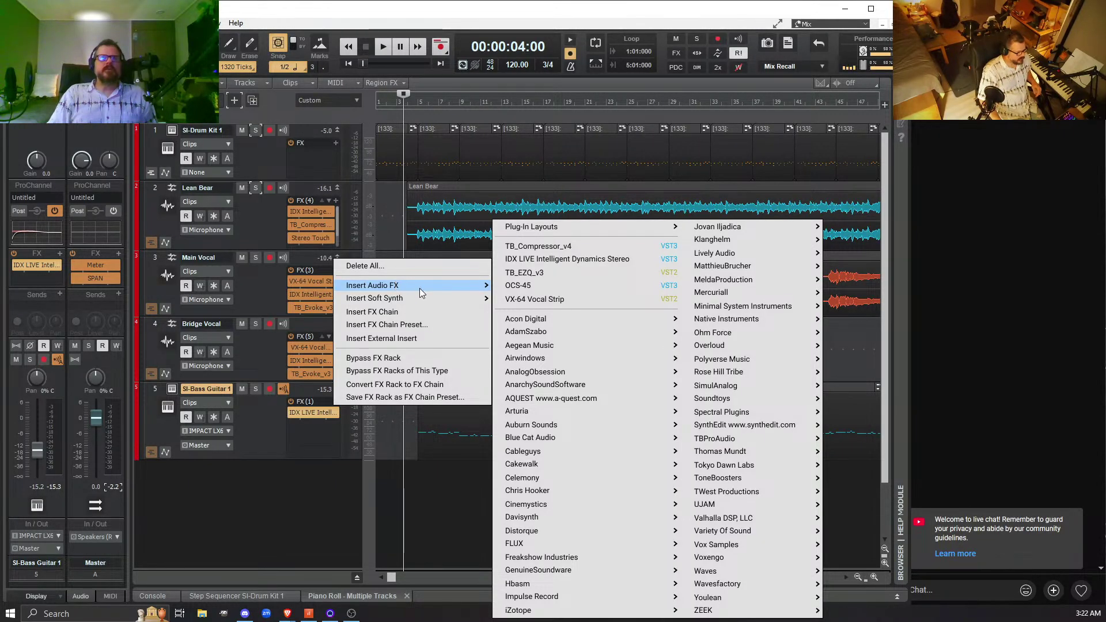
pyautogui.moveTo(599, 318)
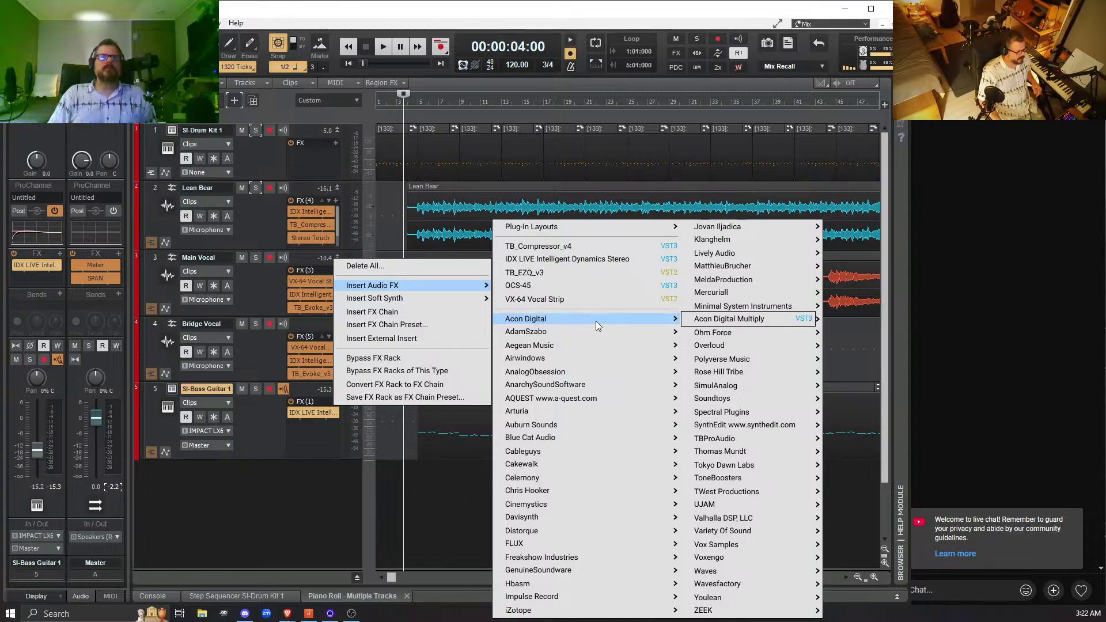
pyautogui.moveTo(603, 378)
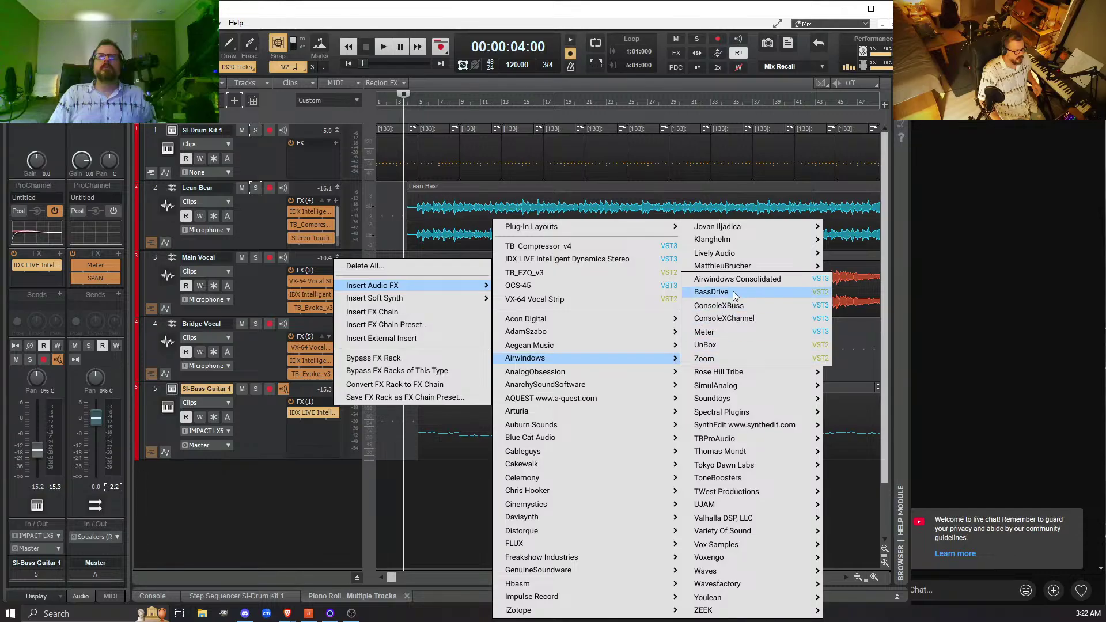
pyautogui.click(731, 281)
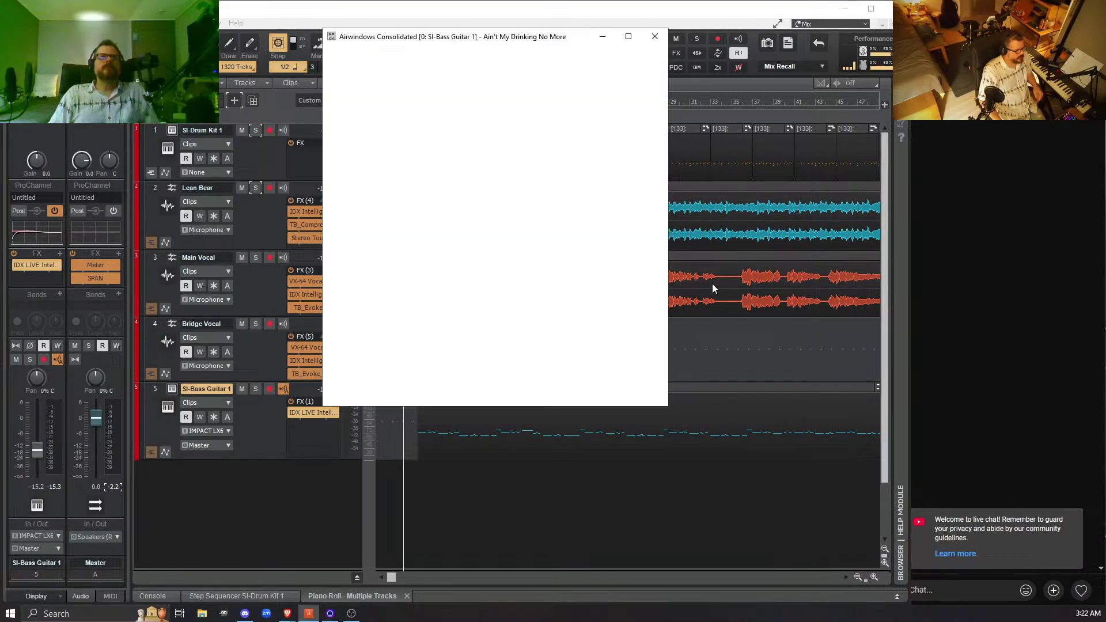
# - Load the BassAmp amp sim in Airwindows Consolidated and move the plug-in window clear of the track controls
pyautogui.click(341, 82)
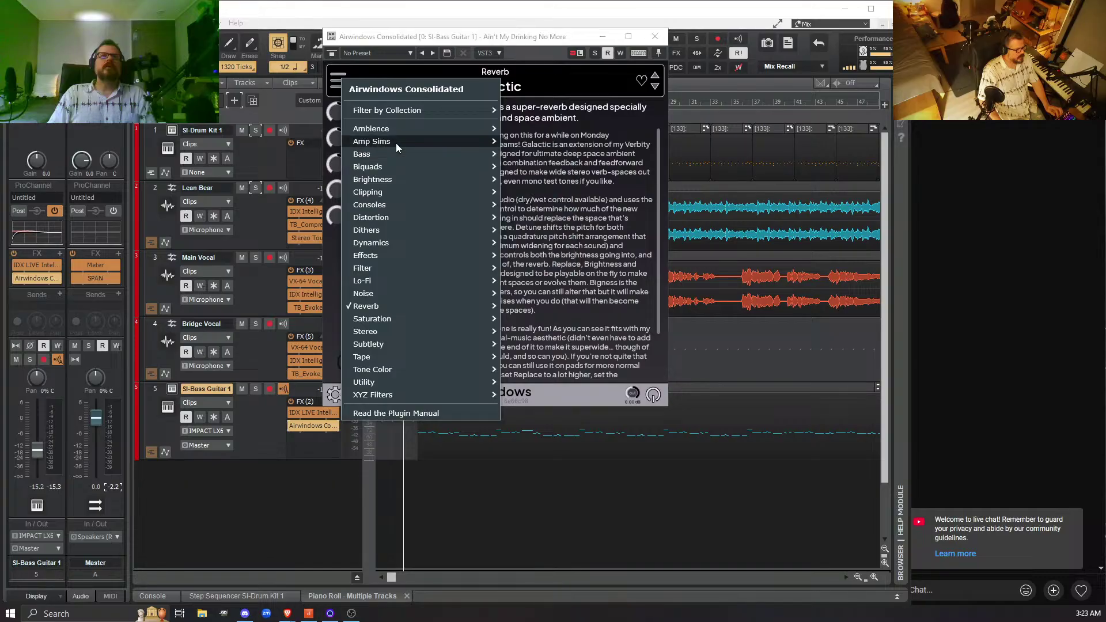
pyautogui.moveTo(396, 143)
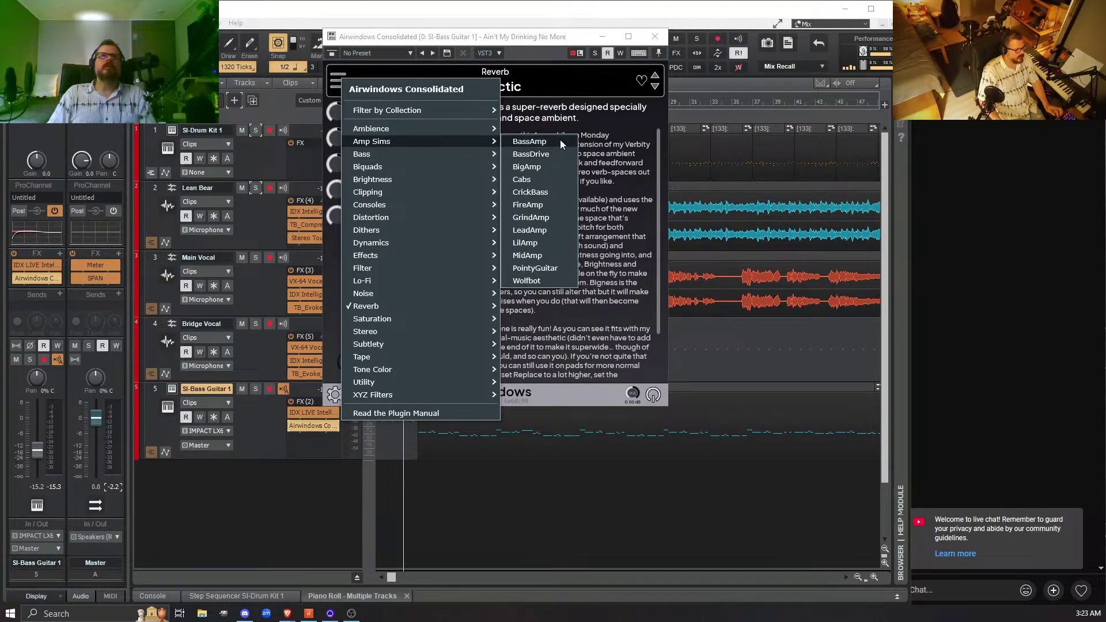
pyautogui.click(529, 141)
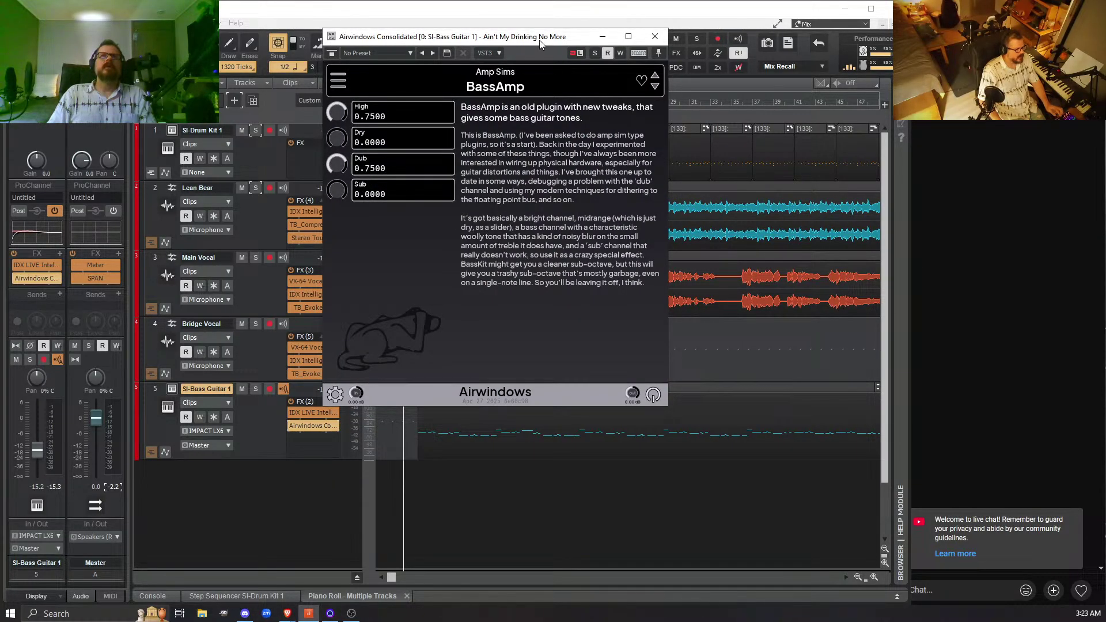
pyautogui.moveTo(515, 38); pyautogui.dragTo(681, 28)
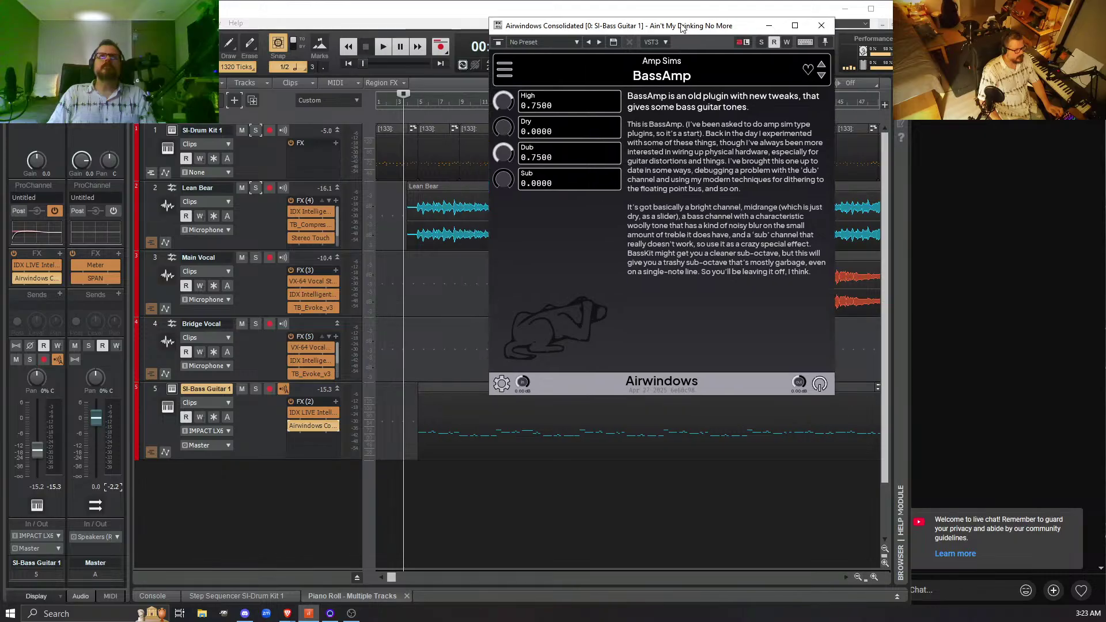
# - Compare the bass with BassAmp bypassed and enabled during playback, leave it enabled, and close the plug-in
pyautogui.press('space')
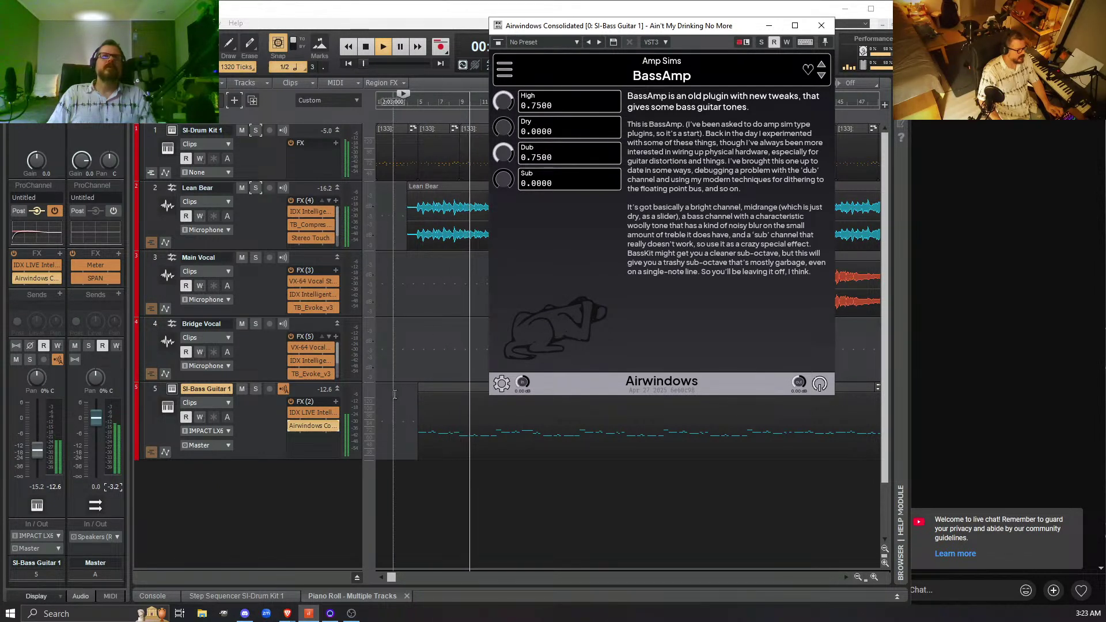
pyautogui.click(291, 426)
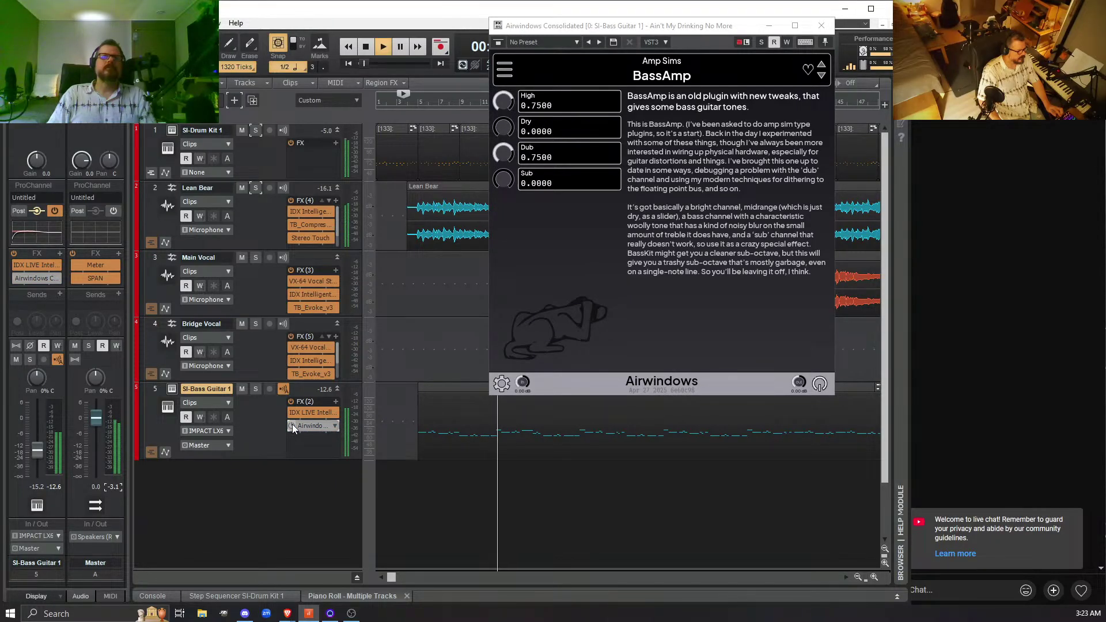
pyautogui.click(292, 425)
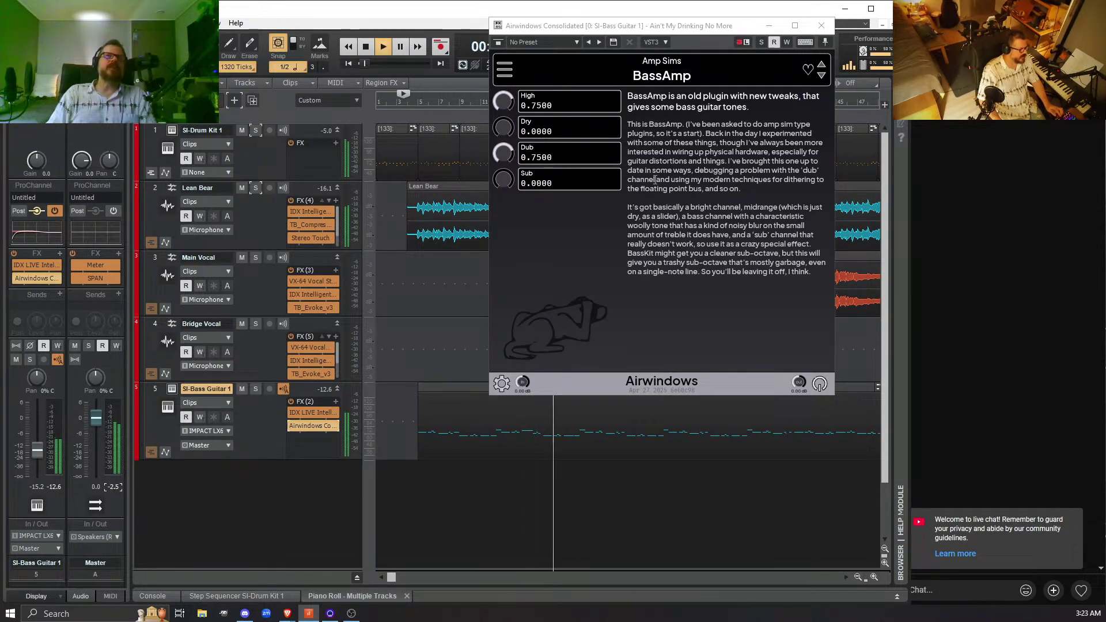
pyautogui.click(822, 27)
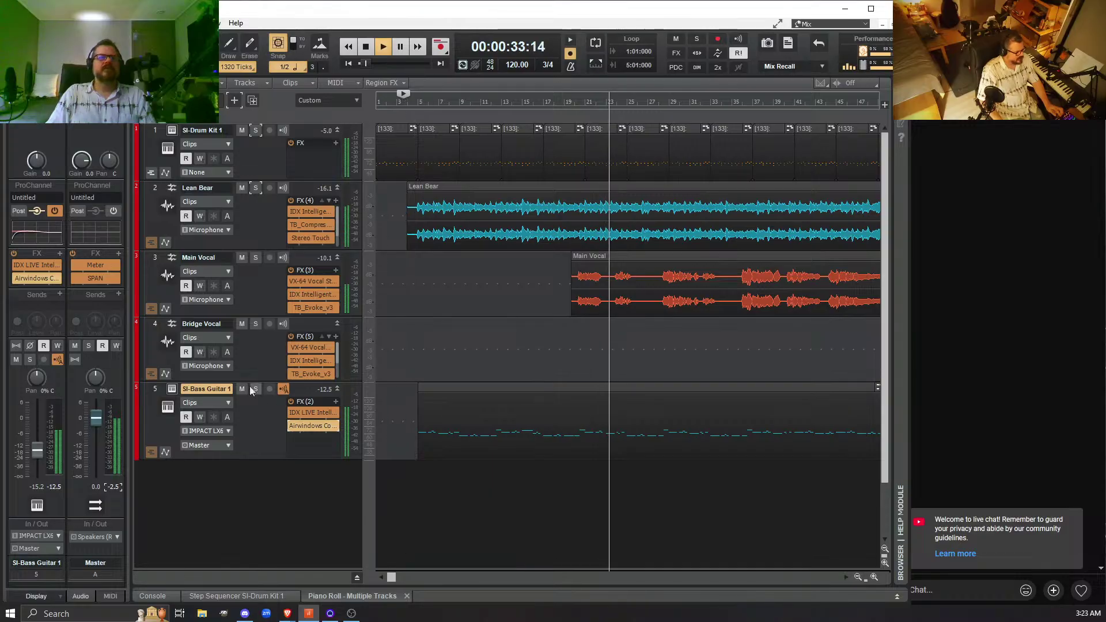
# - Lower the SI-Bass Guitar 1 track's volume to about -15.9 dB and check the mix with the master peak reading reset
pyautogui.moveTo(38, 459)
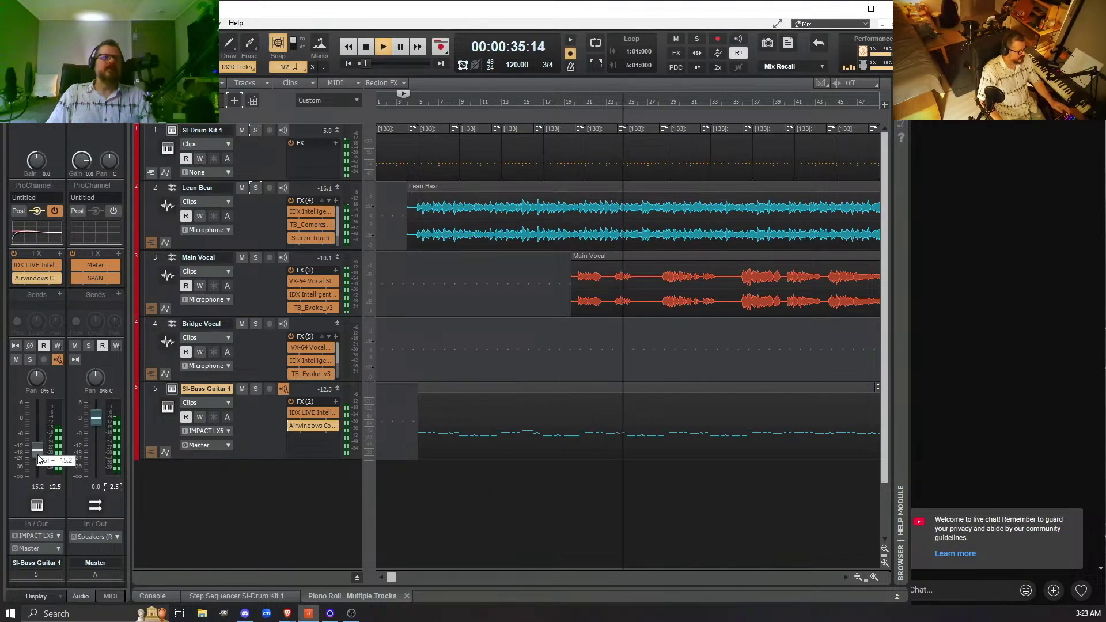
pyautogui.moveTo(34, 448); pyautogui.dragTo(35, 455)
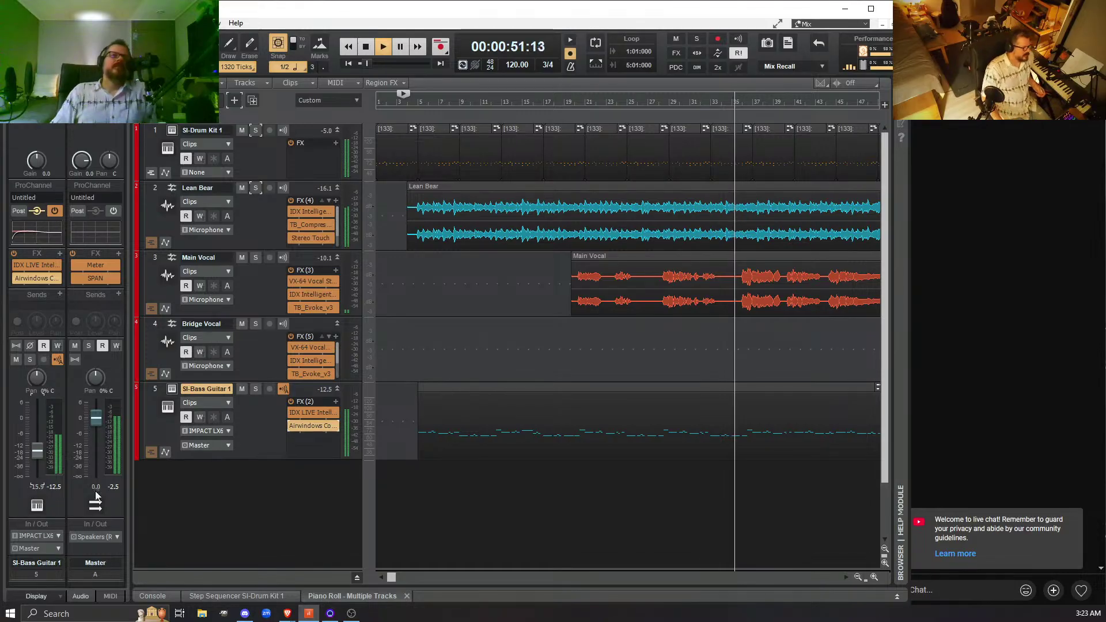
pyautogui.click(109, 488)
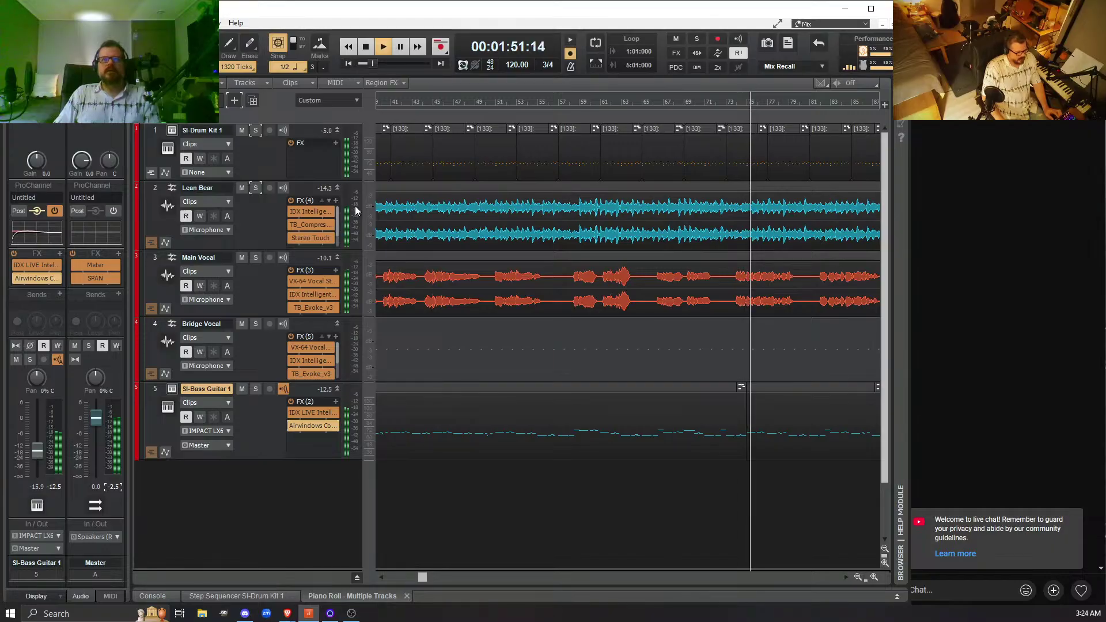
pyautogui.click(365, 49)
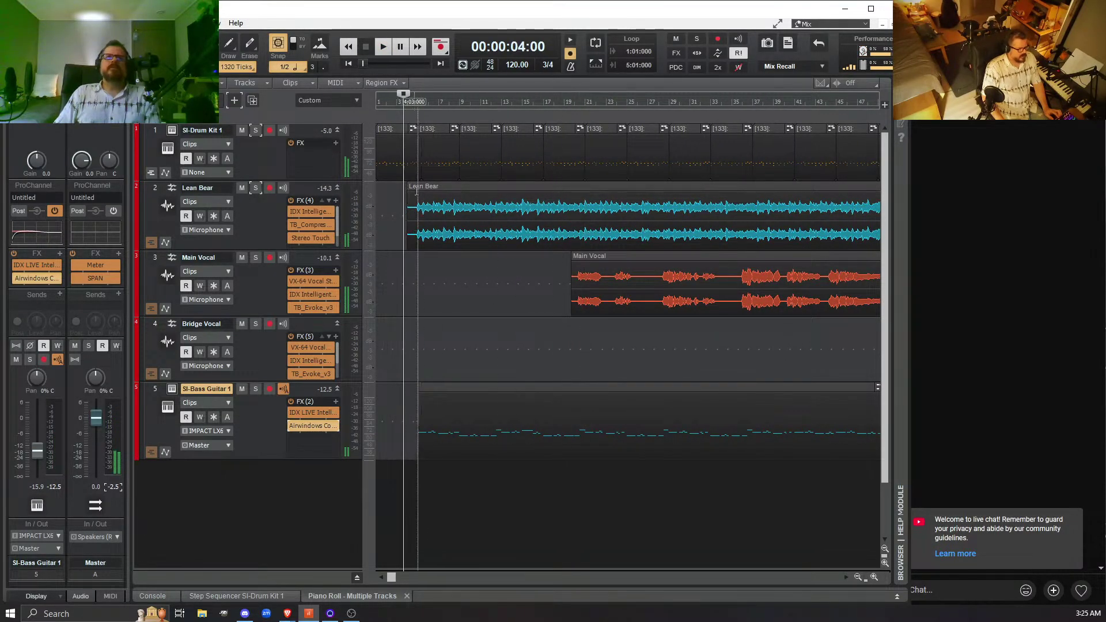
# - Return to the song start, open SPAN on the Master bus, and play the mix to view its spectrum
pyautogui.click(349, 64)
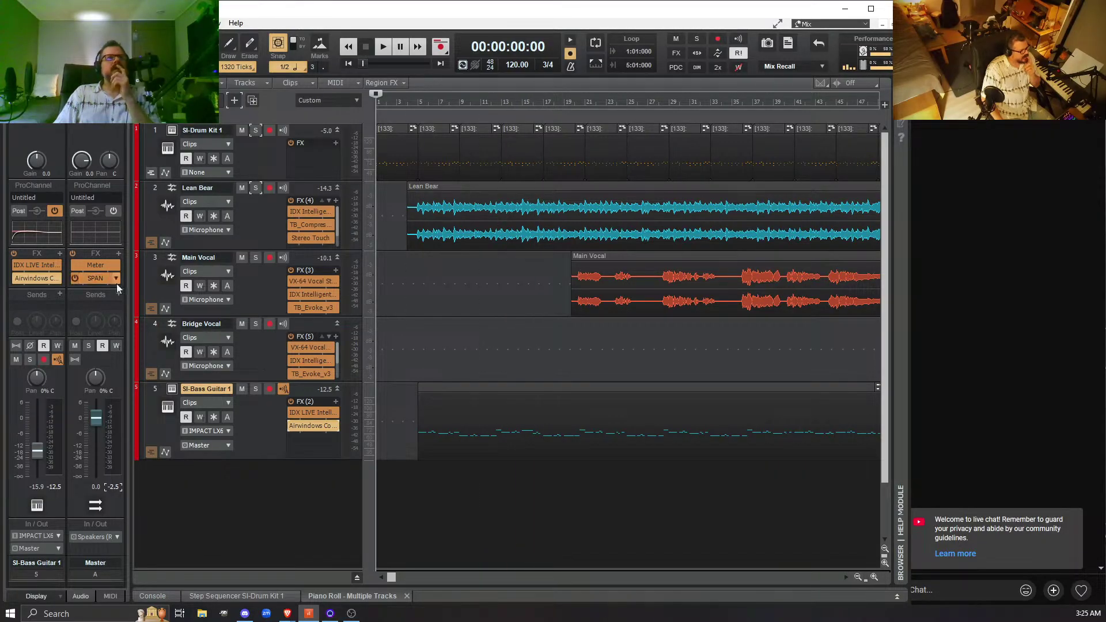
pyautogui.doubleClick(96, 278)
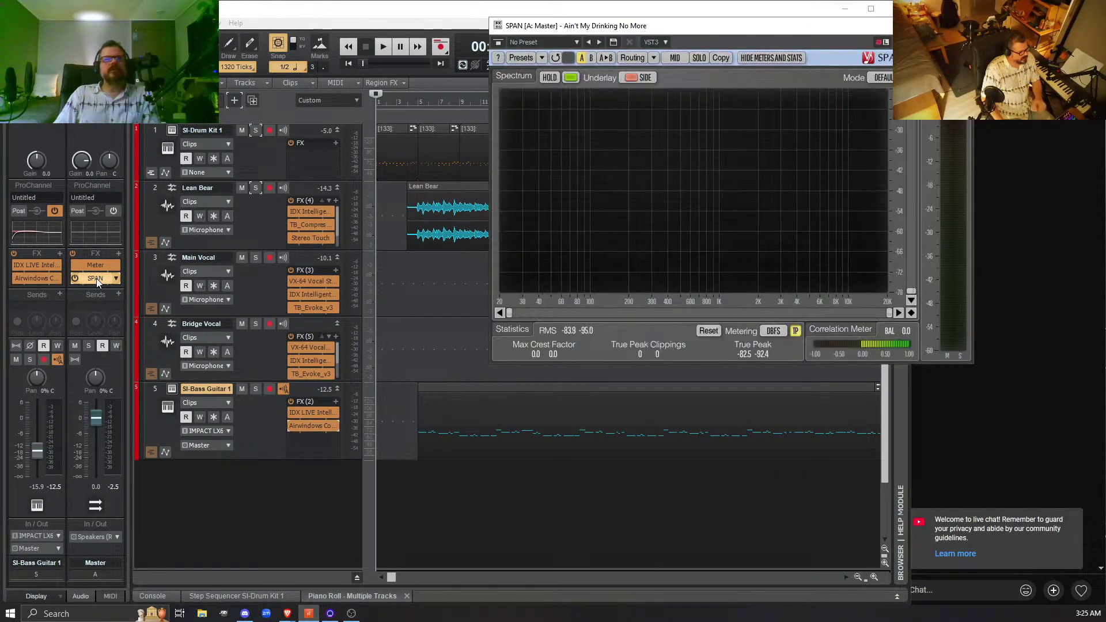
pyautogui.moveTo(729, 34); pyautogui.dragTo(627, 168)
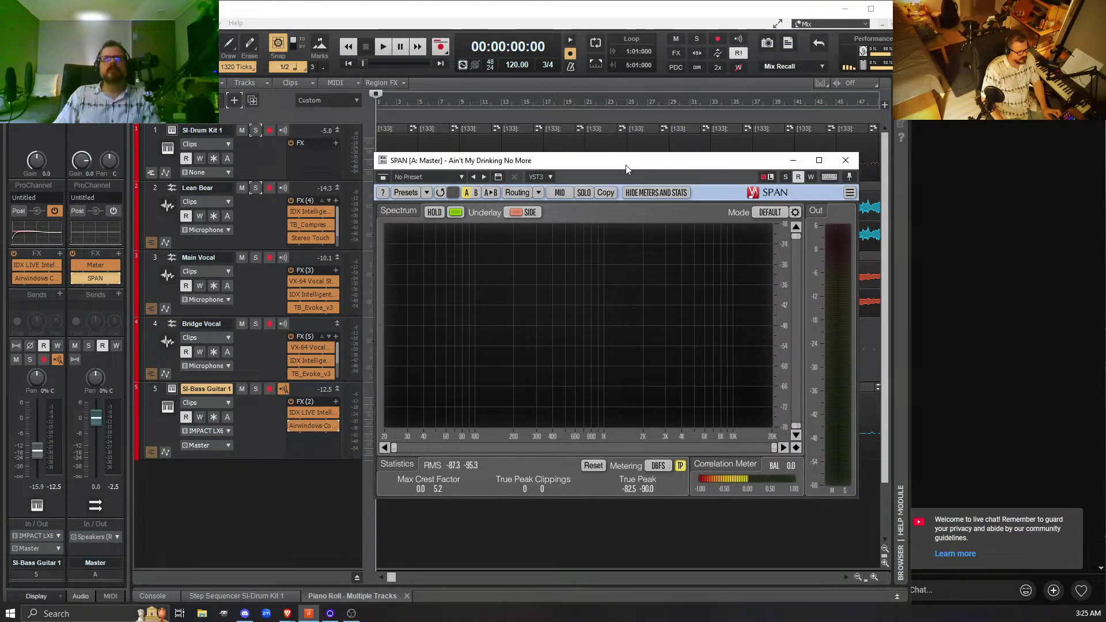
pyautogui.press('space')
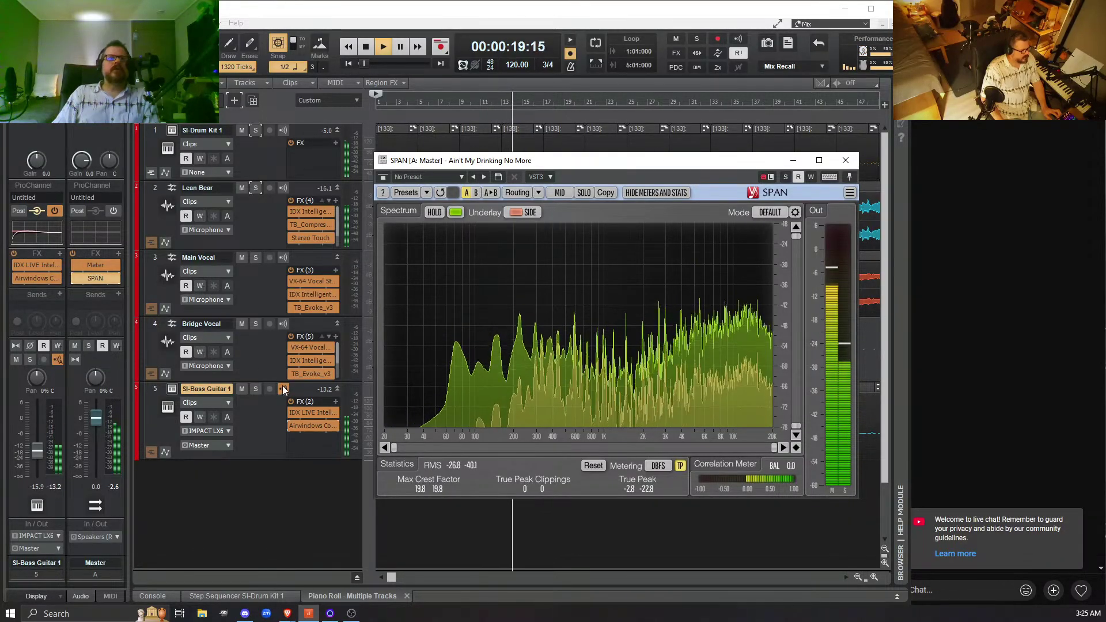
# - Solo the SI-Bass Guitar 1 track to examine its spectrum, compare it with the full mix unsoloed, and close SPAN
pyautogui.click(255, 389)
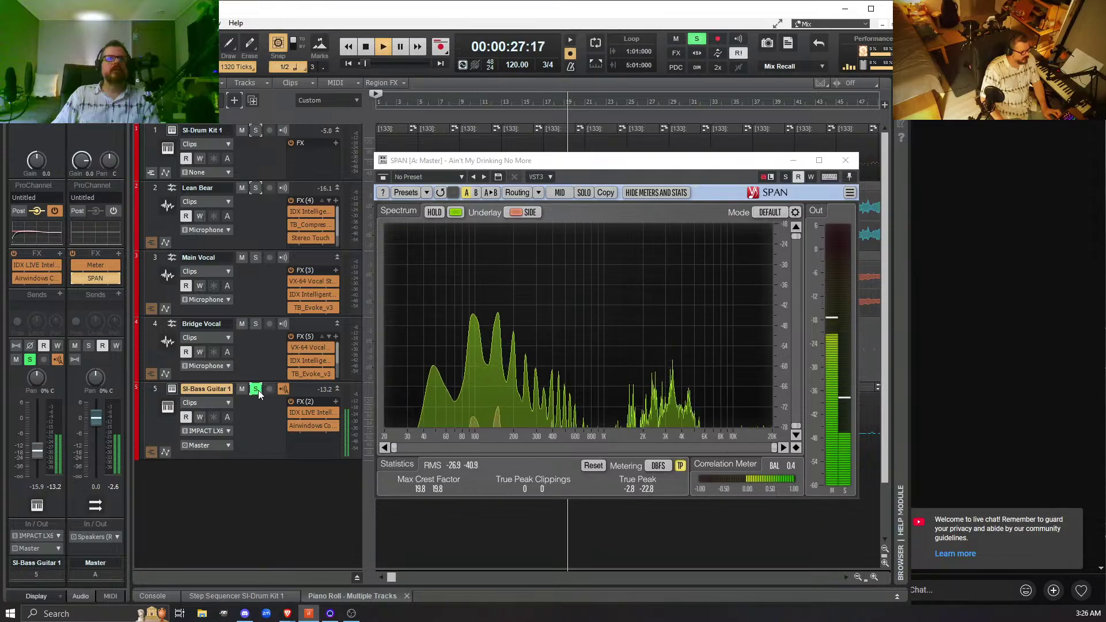
pyautogui.click(257, 389)
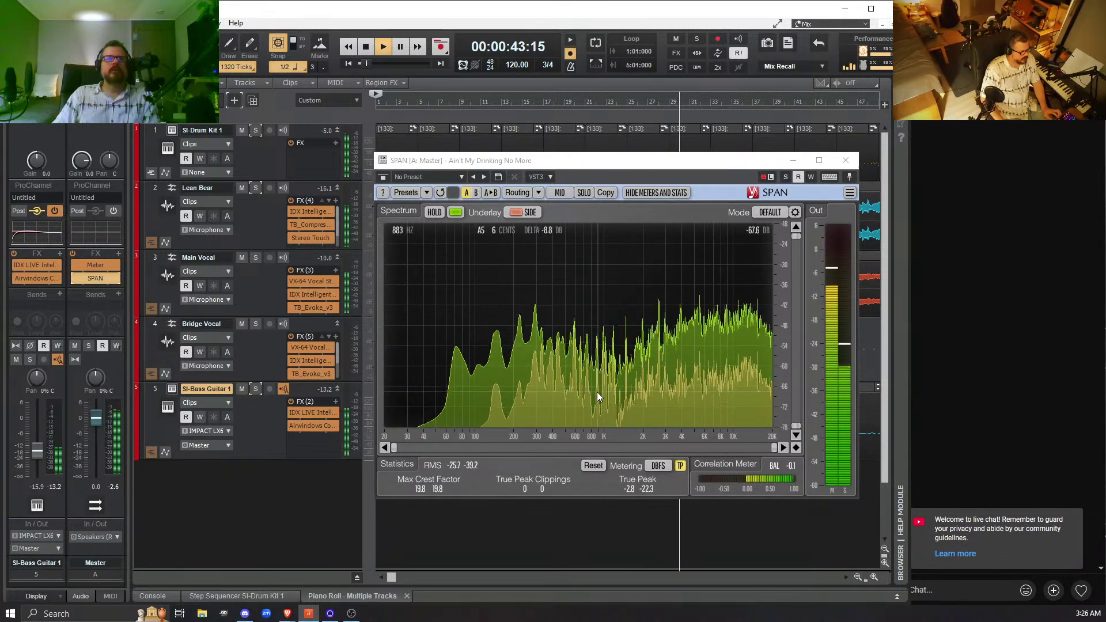
pyautogui.press('space')
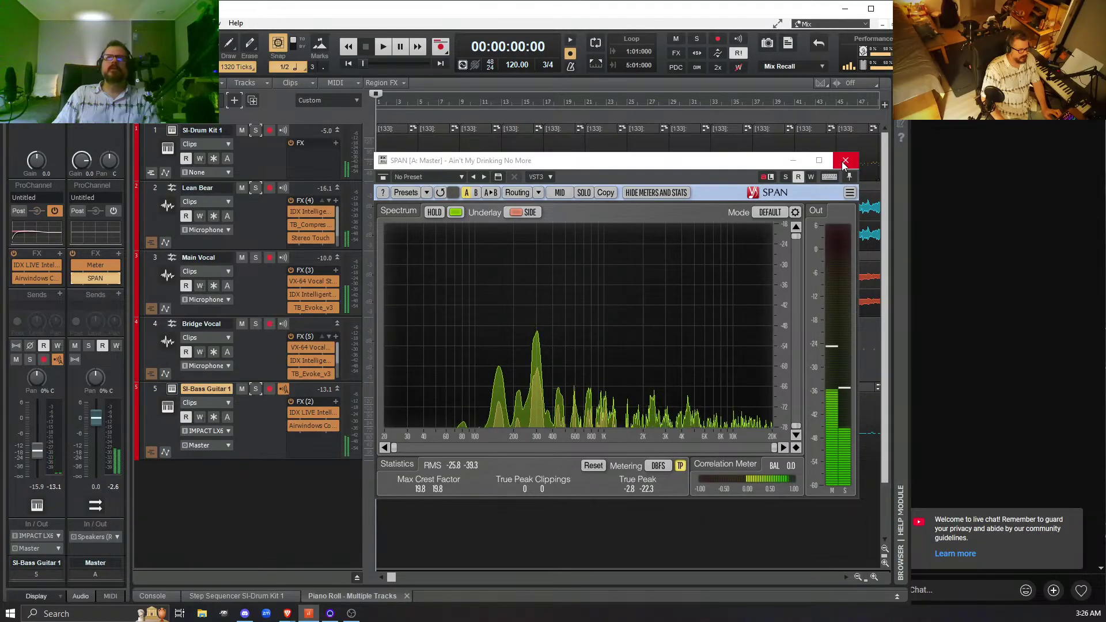
pyautogui.click(841, 167)
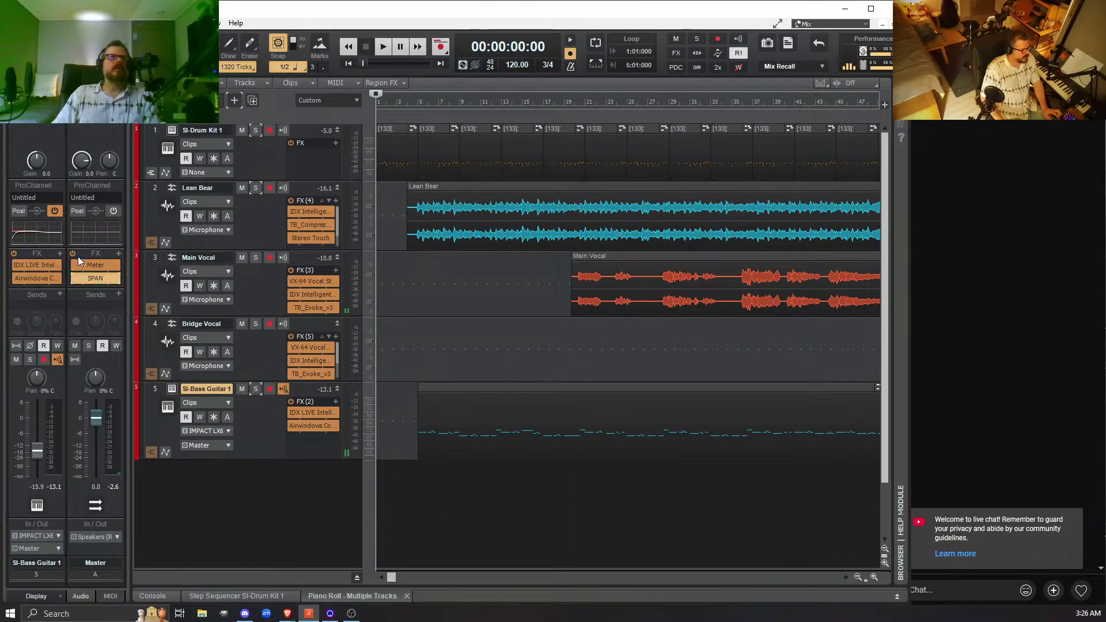
# - Open Meter on the Master bus and play the mix from the start to view its peaks, slew and zero-cross charts
pyautogui.doubleClick(96, 264)
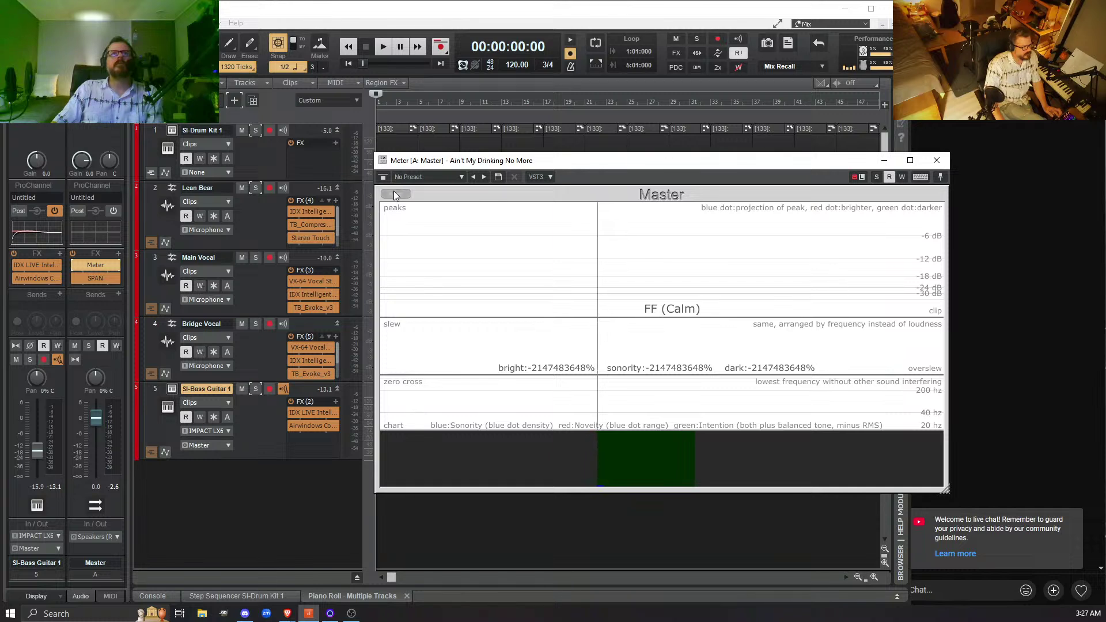
pyautogui.press('space')
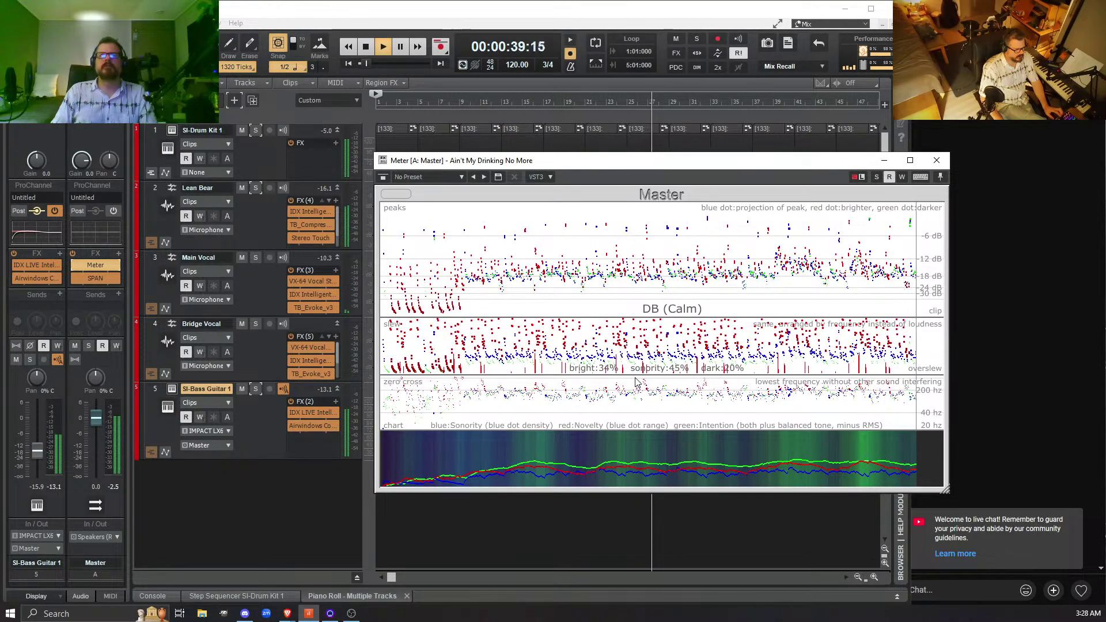
pyautogui.press('space')
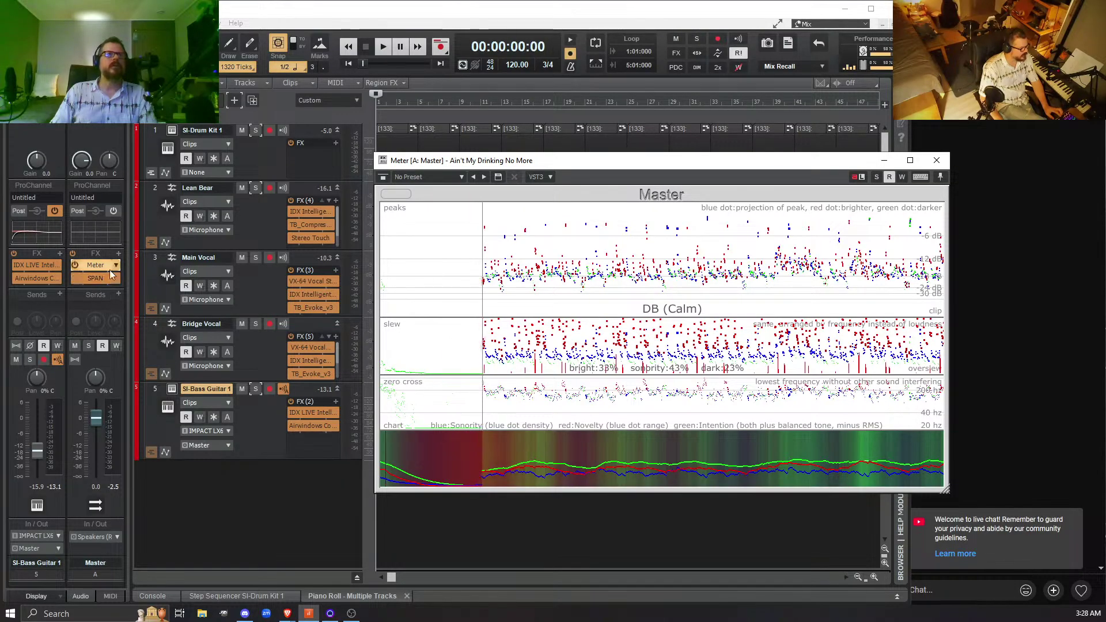
# - Insert Airwindows Consolidated on the Master bus, loaded with the Air4 brightness effect and its Ratio at 1.0
pyautogui.rightClick(118, 257)
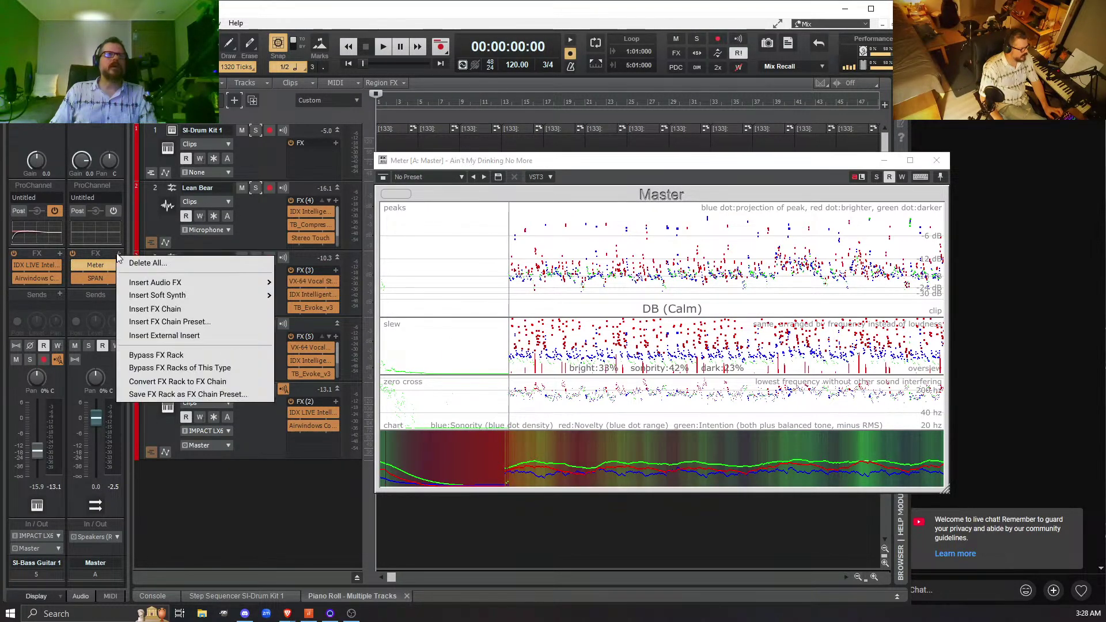
pyautogui.moveTo(167, 281)
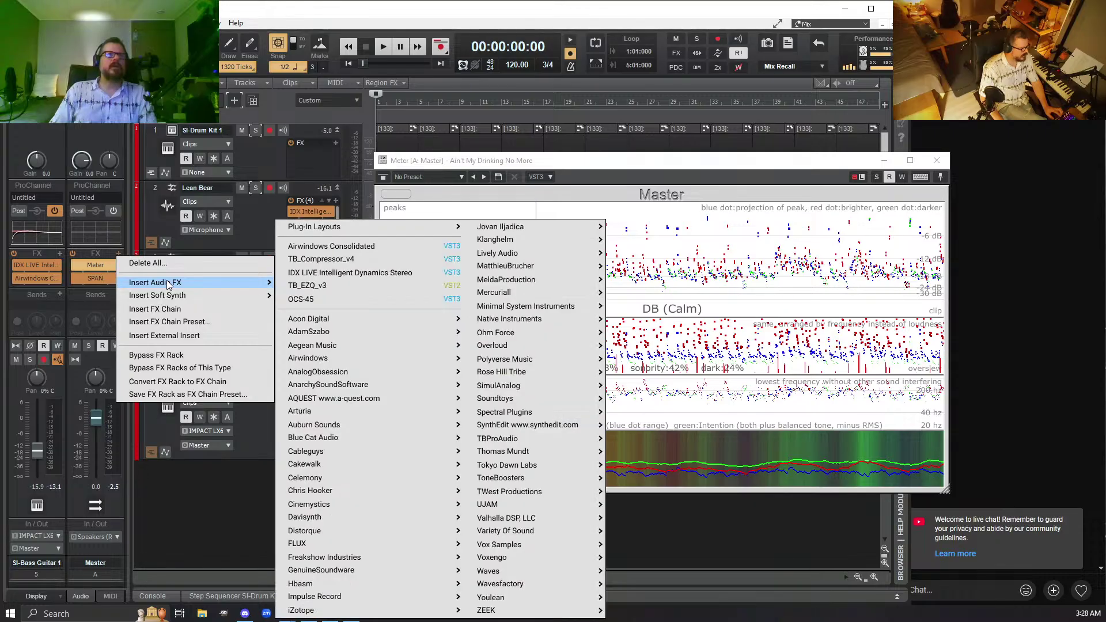
pyautogui.click(389, 247)
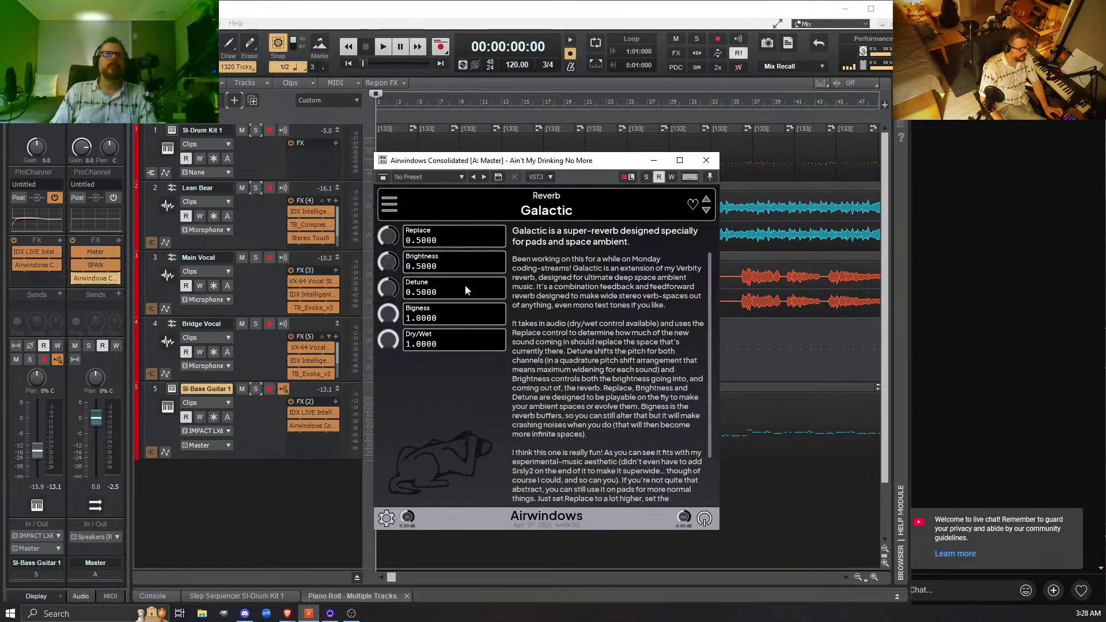
pyautogui.click(390, 203)
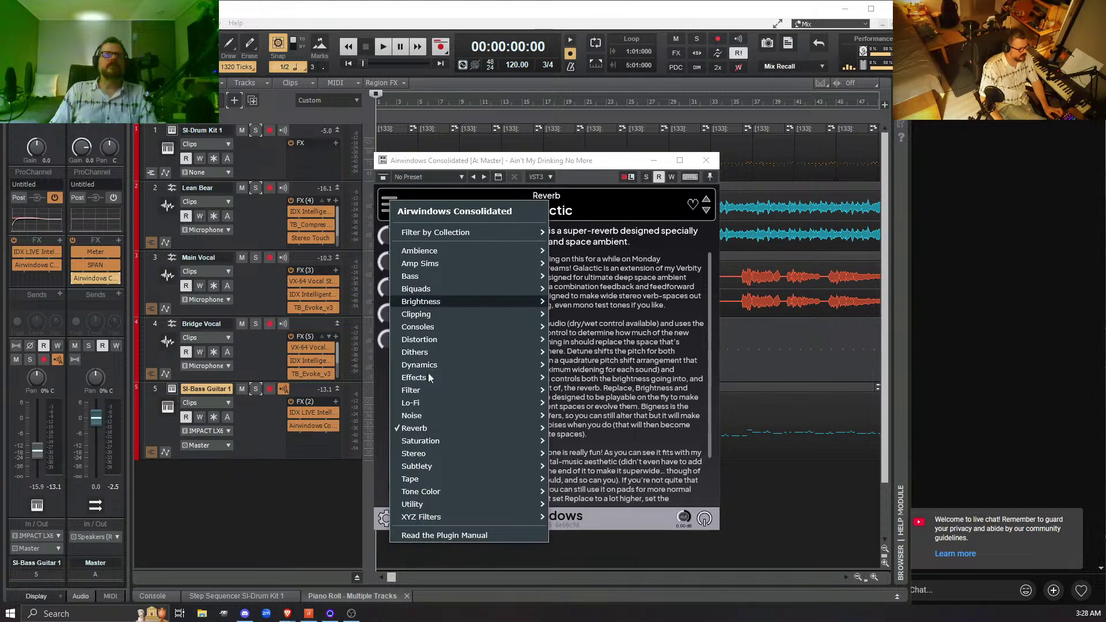
pyautogui.moveTo(447, 300)
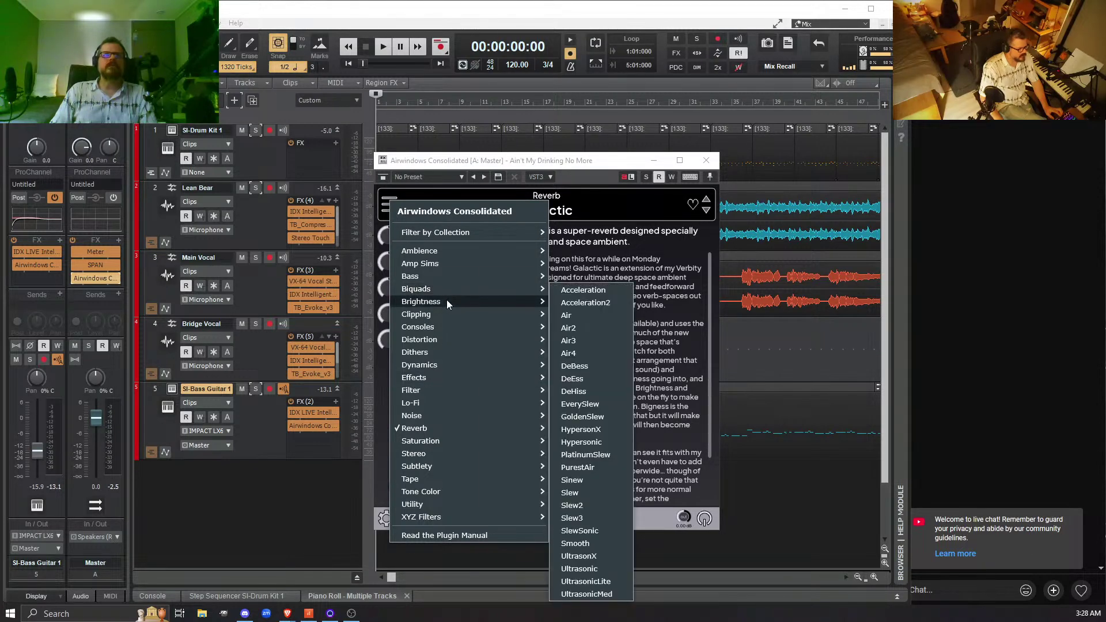
pyautogui.click(582, 357)
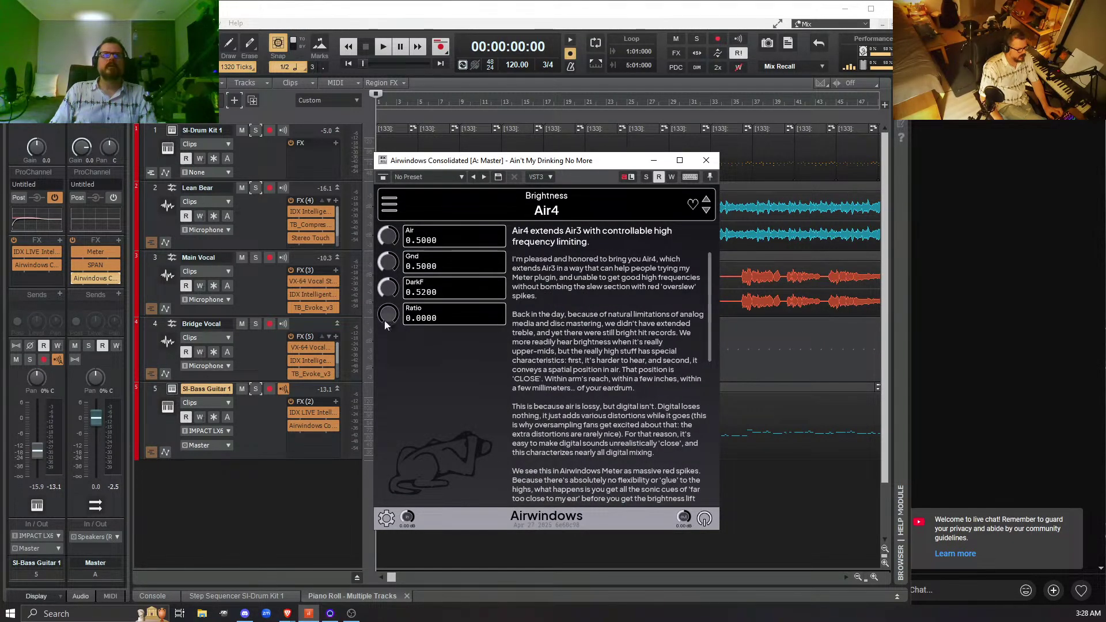
pyautogui.moveTo(389, 322); pyautogui.dragTo(389, 114)
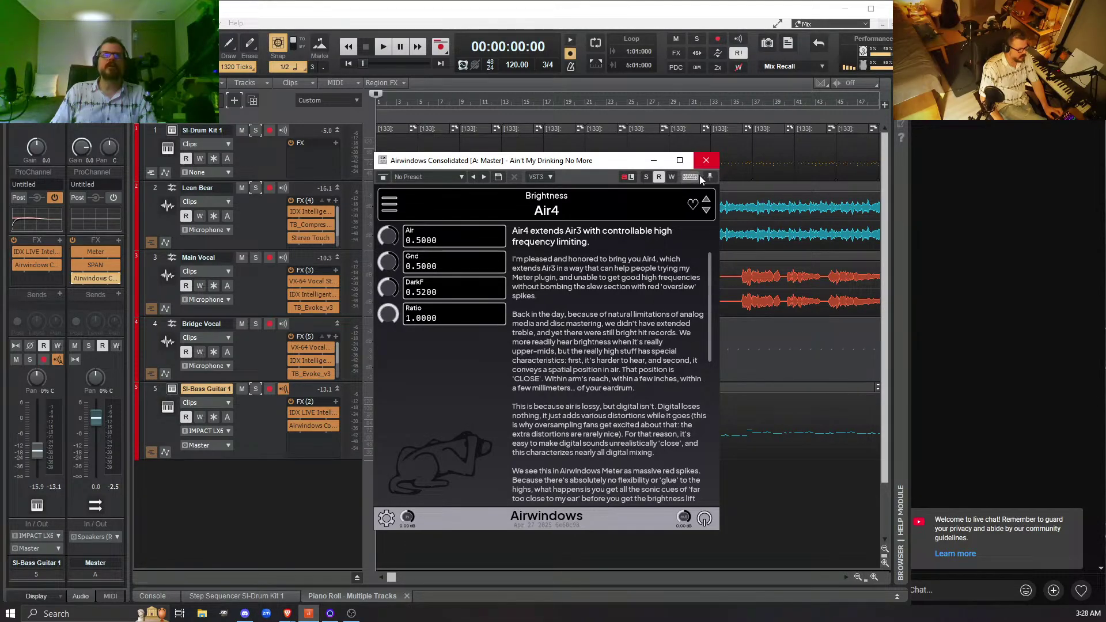
pyautogui.click(705, 161)
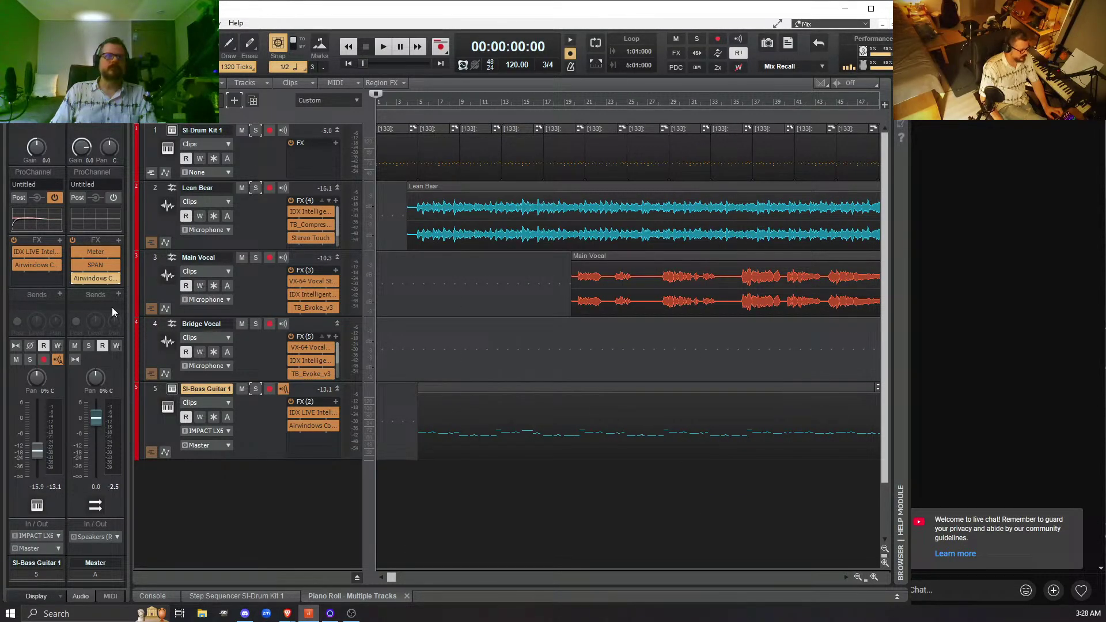
# - Reopen Meter on the Master bus, clear its display, and play the mix from the start to check the slew chart
pyautogui.doubleClick(94, 266)
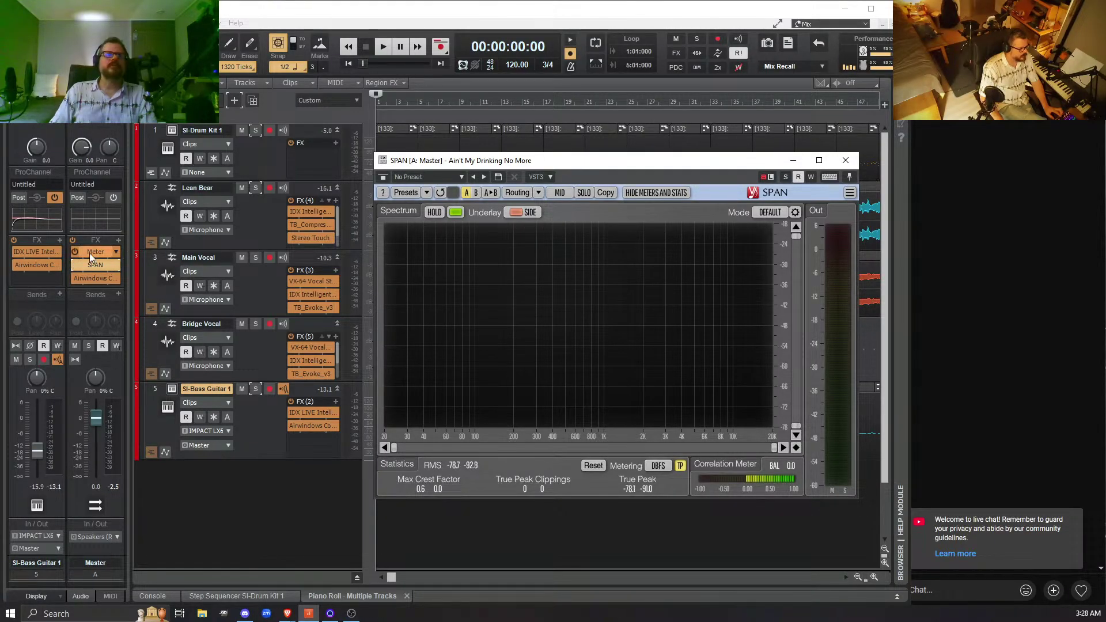
pyautogui.doubleClick(88, 254)
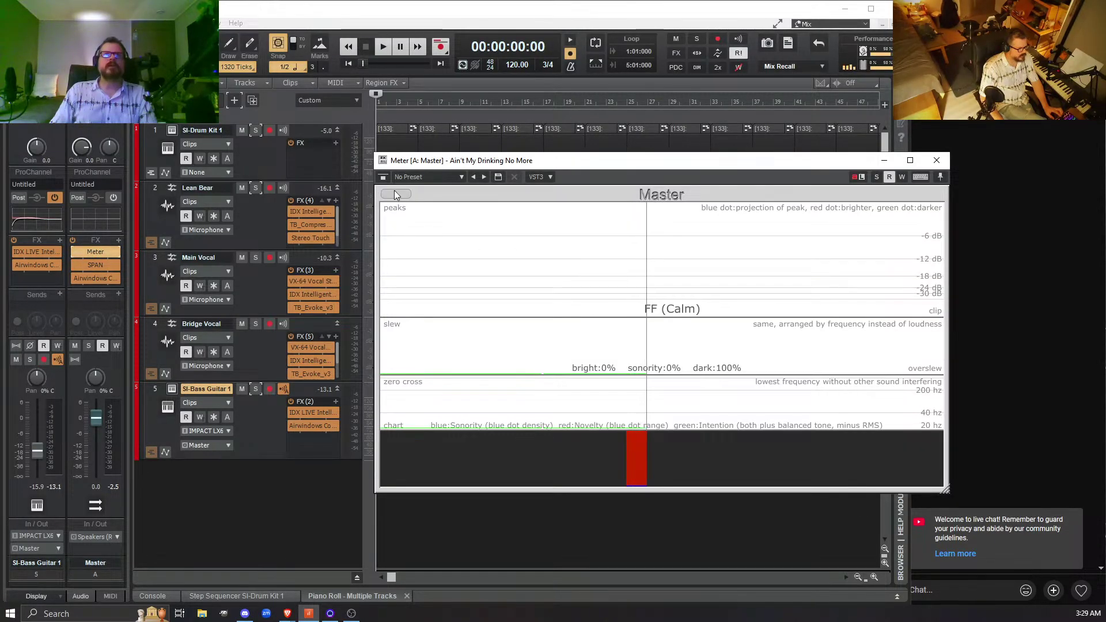
pyautogui.click(396, 194)
pyautogui.press('space')
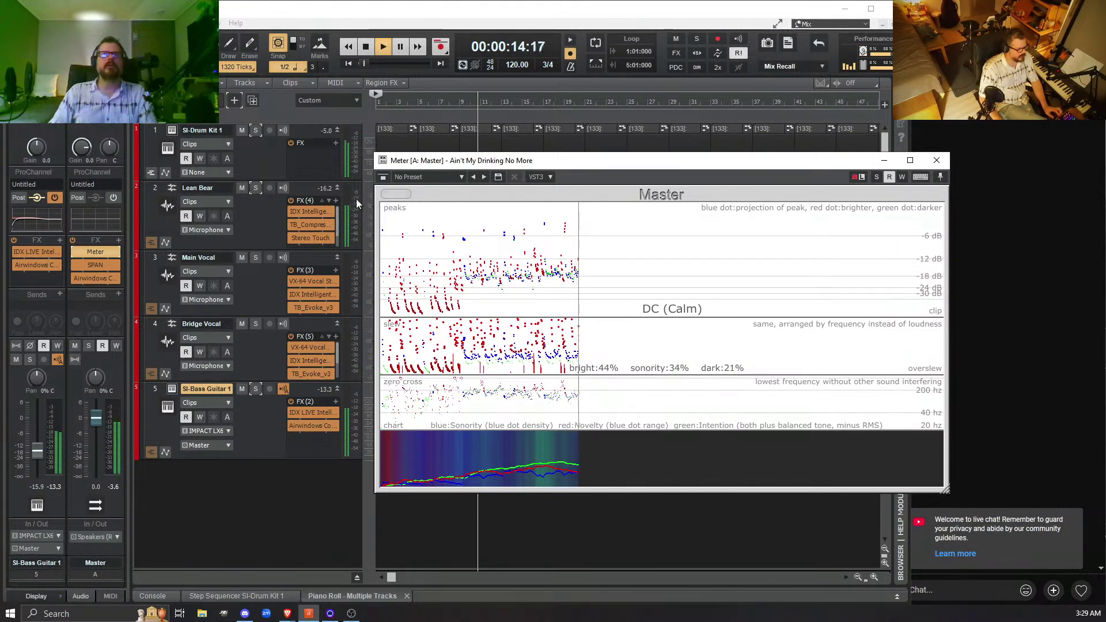
pyautogui.press('space')
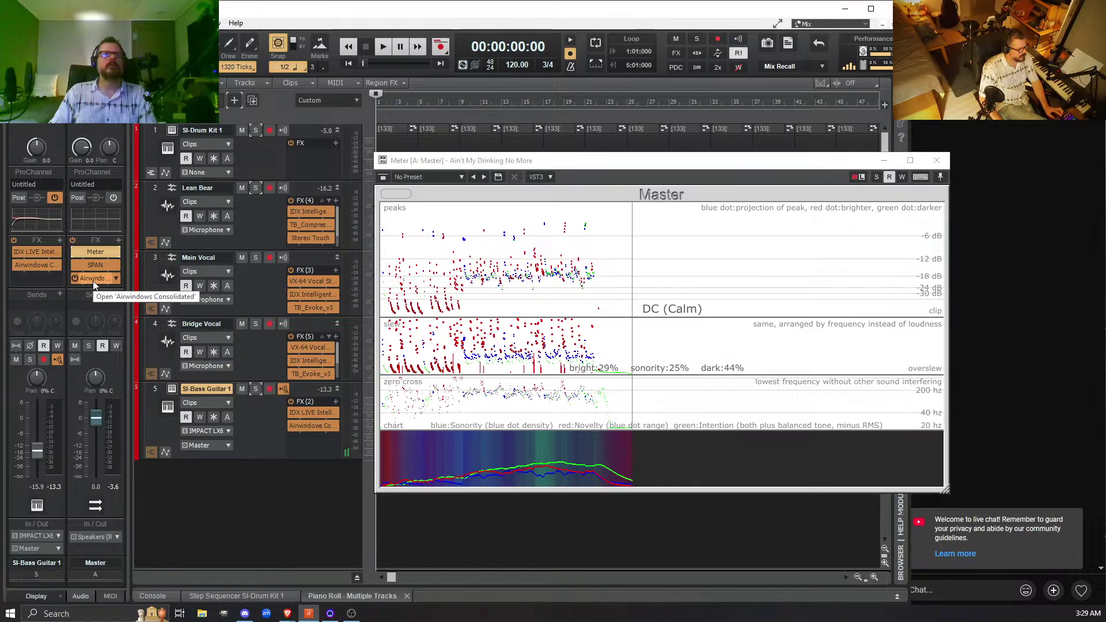
# - Move Airwindows Consolidated ahead of Meter in the Master effects chain, and play the mix with Meter's display cleared
pyautogui.moveTo(92, 282)
pyautogui.mouseDown()
pyautogui.moveTo(93, 253)
pyautogui.moveTo(93, 278)
pyautogui.mouseUp()
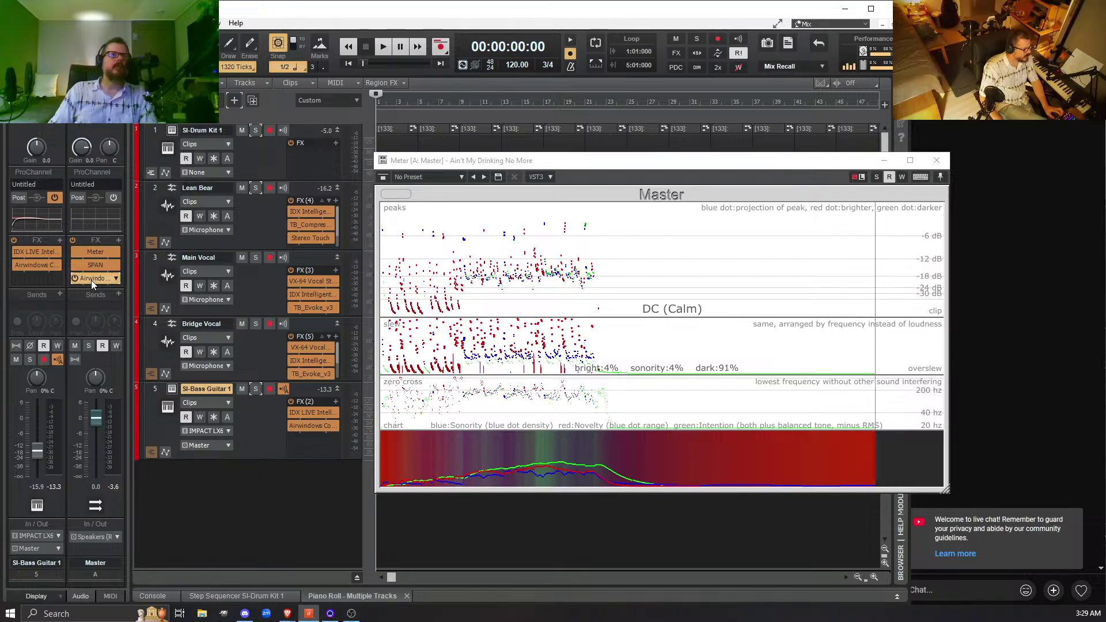
pyautogui.moveTo(91, 280); pyautogui.dragTo(97, 252)
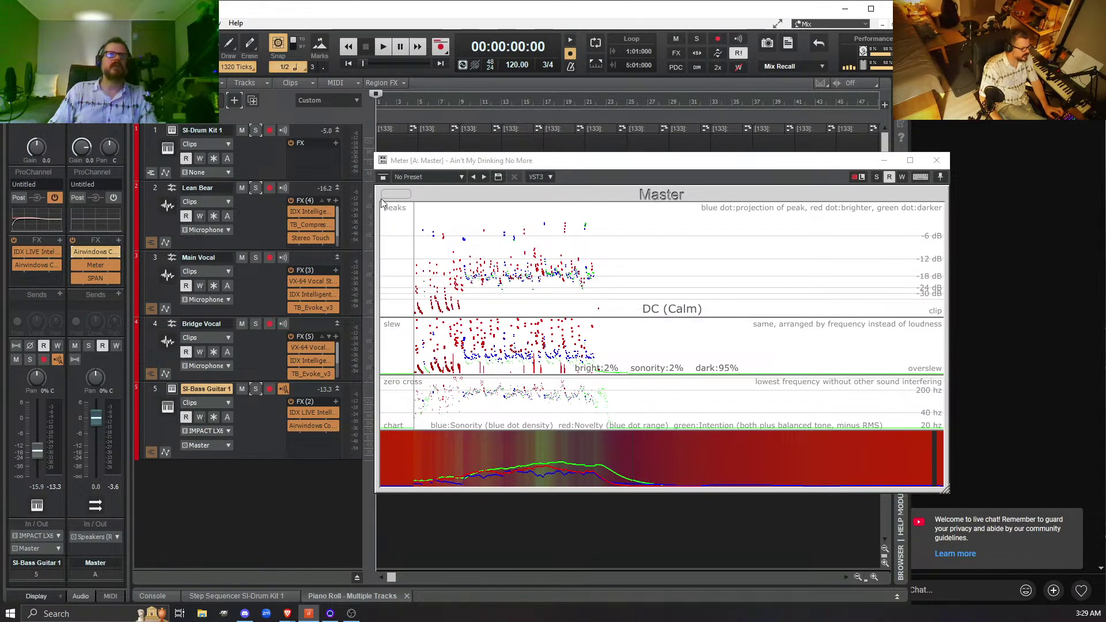
pyautogui.click(402, 192)
pyautogui.press('space')
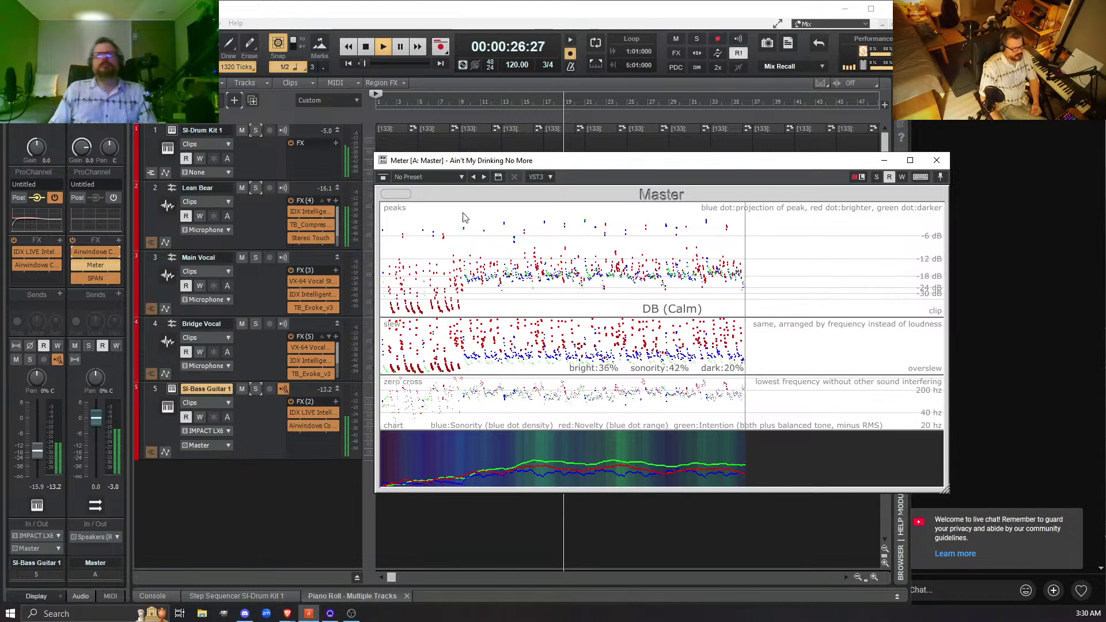
# - Insert the ToneBoosters TB_EZQ_v3 equalizer on the SI-Drum Kit 1 track
pyautogui.click(336, 142)
pyautogui.moveTo(395, 175)
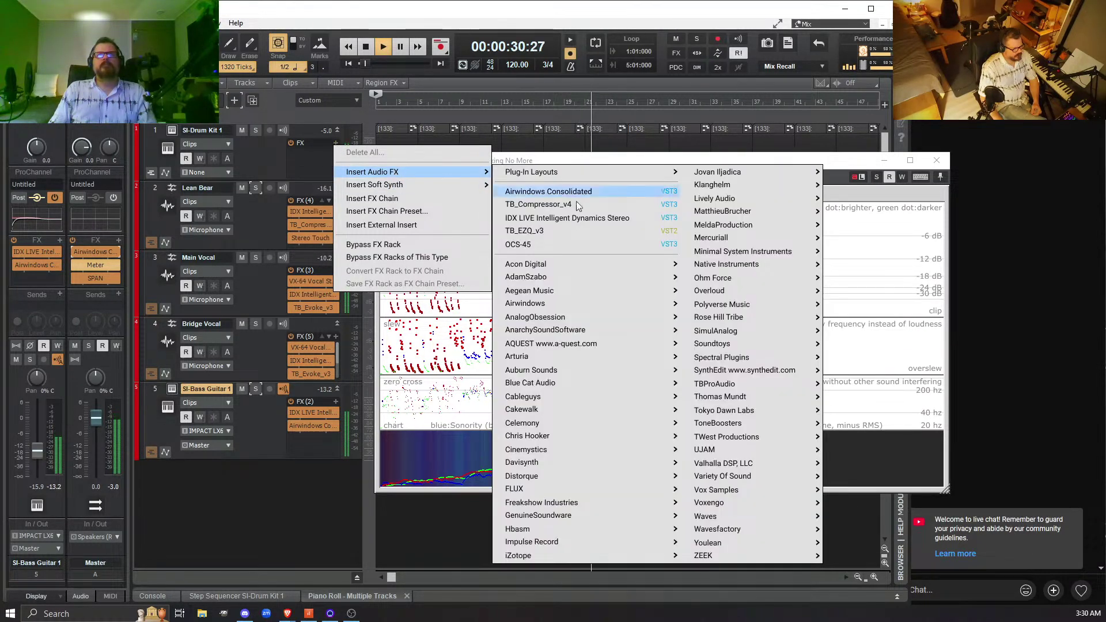
pyautogui.moveTo(744, 444)
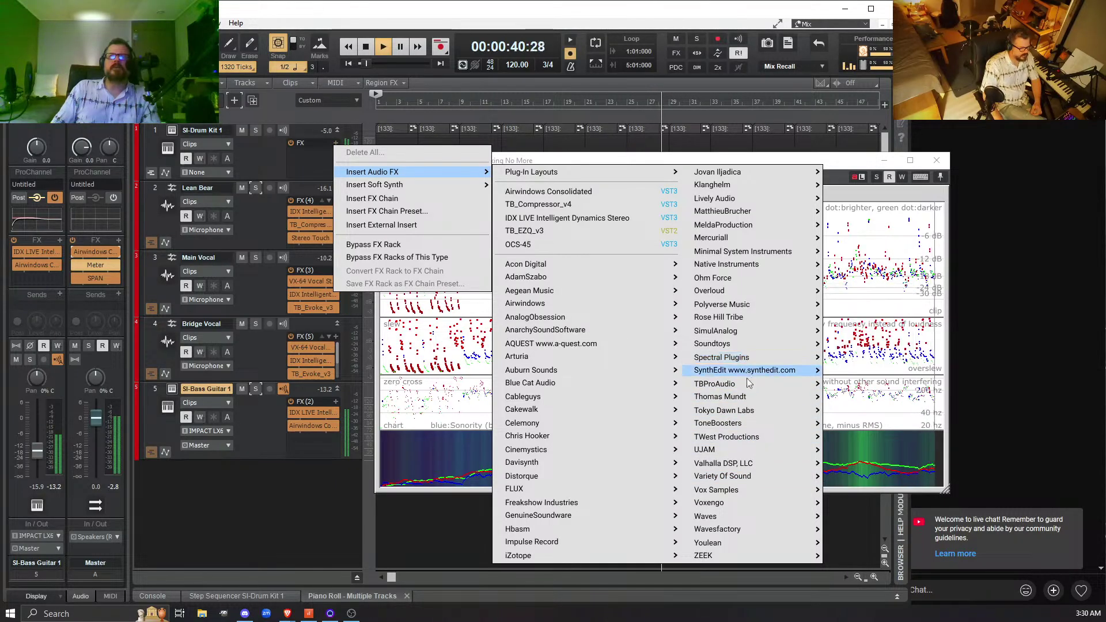
pyautogui.moveTo(760, 424)
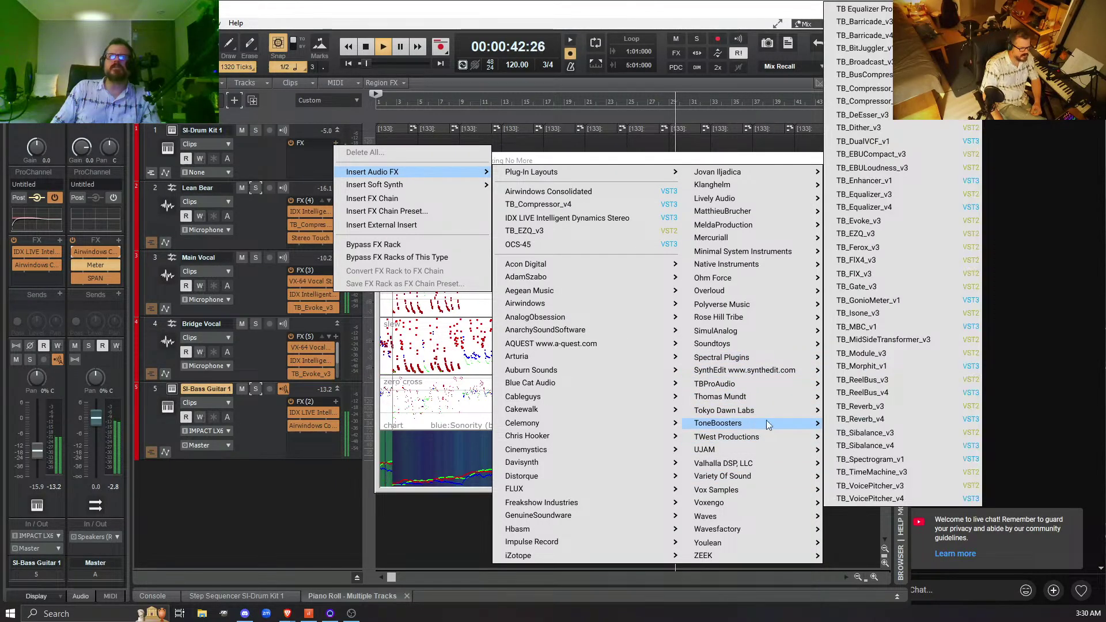
pyautogui.click(889, 233)
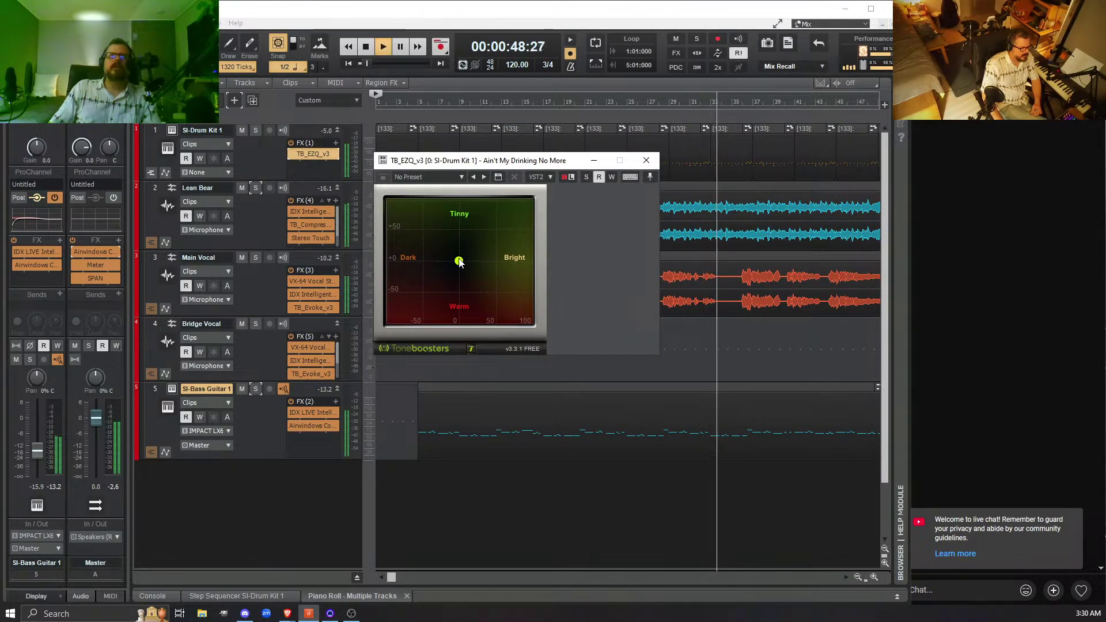
# - Shift the drum kit's TB_EZQ_v3 tone toward warm and slightly bright during playback, move its window aside, and stop
pyautogui.moveTo(459, 263)
pyautogui.mouseDown()
pyautogui.moveTo(438, 281)
pyautogui.moveTo(450, 273)
pyautogui.mouseUp()
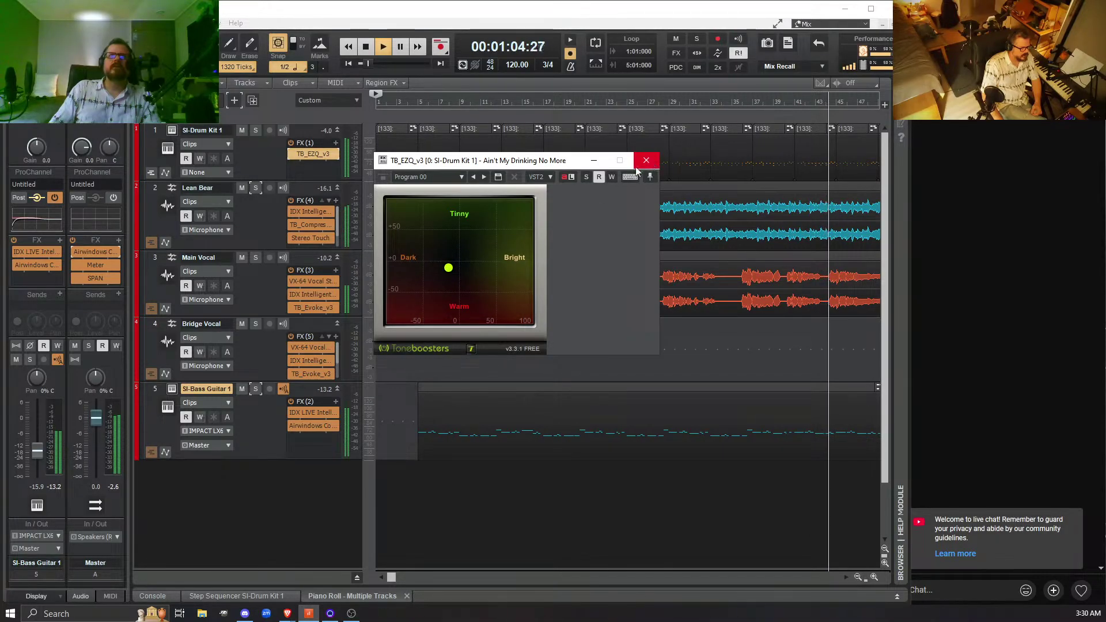
pyautogui.moveTo(450, 273); pyautogui.dragTo(465, 276)
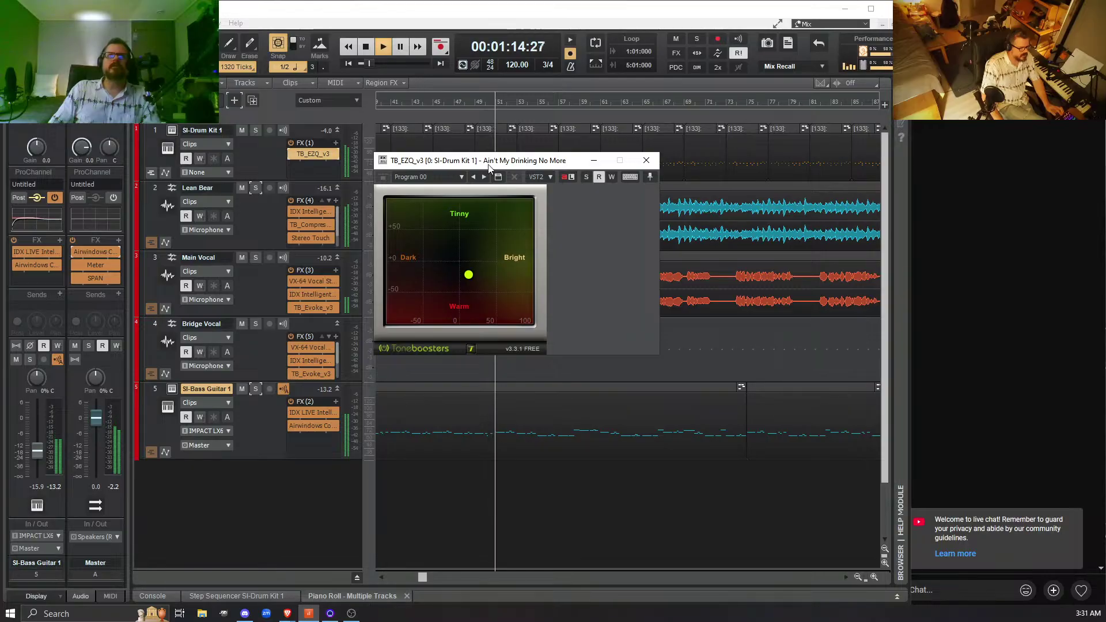
pyautogui.moveTo(493, 167); pyautogui.dragTo(759, 46)
pyautogui.press('space')
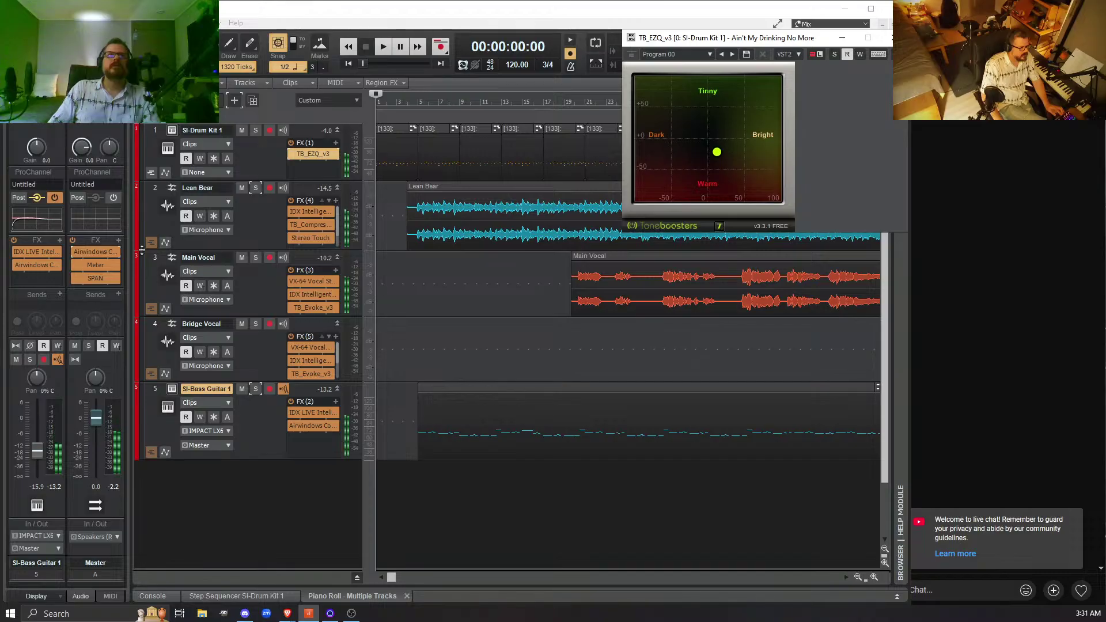
# - Open the Master bus Meter below the equalizer window and briefly play the mix to check the drum tone
pyautogui.doubleClick(91, 264)
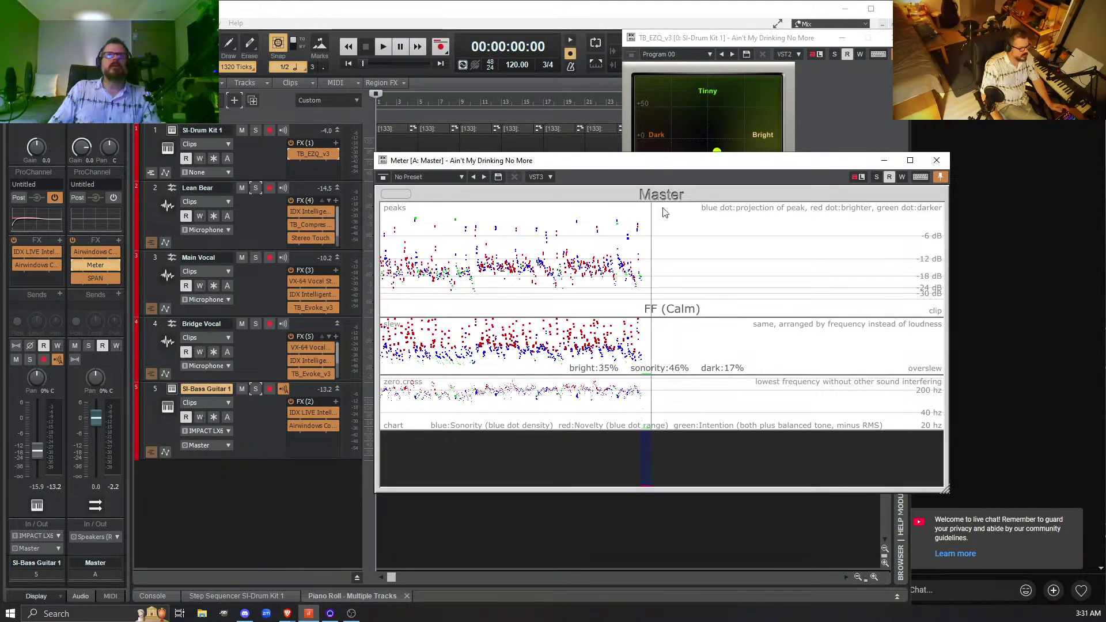
pyautogui.moveTo(657, 163); pyautogui.dragTo(552, 224)
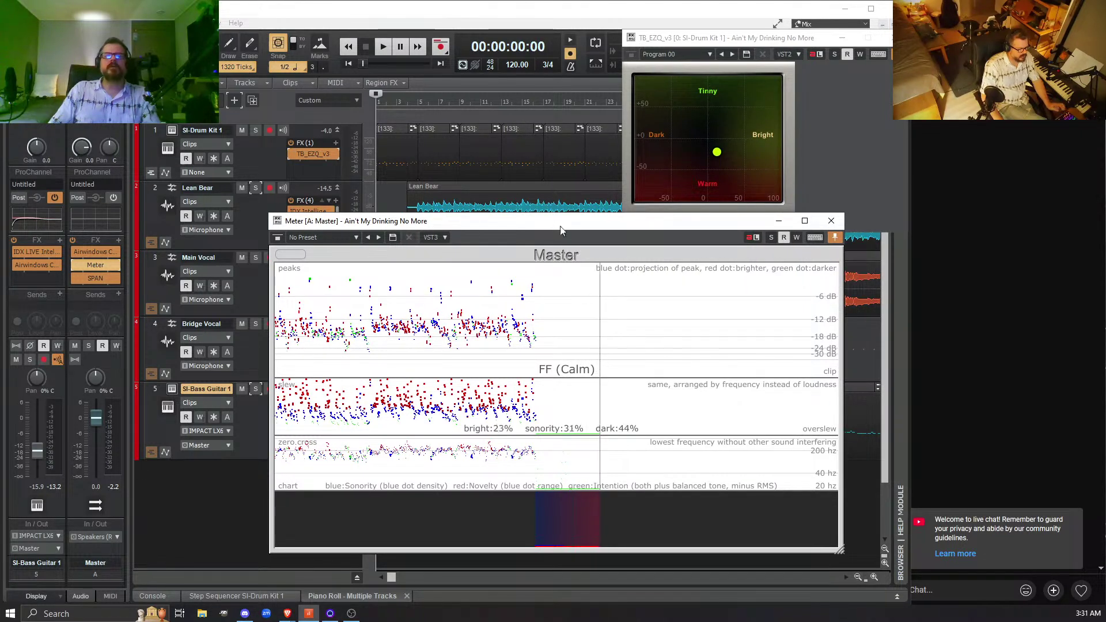
pyautogui.press('space')
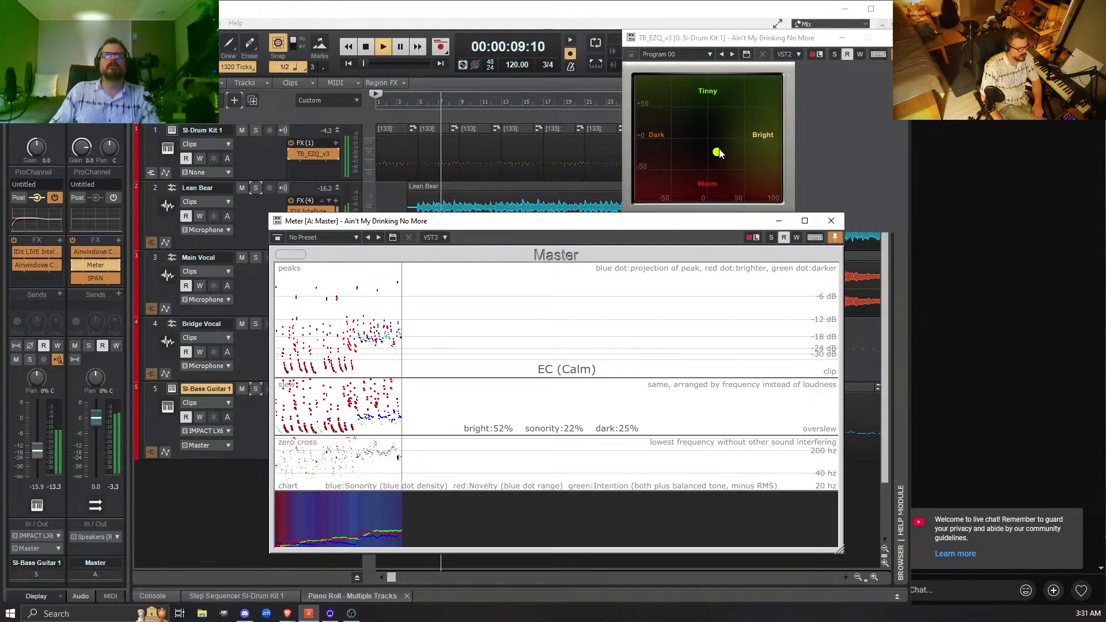
pyautogui.press('space')
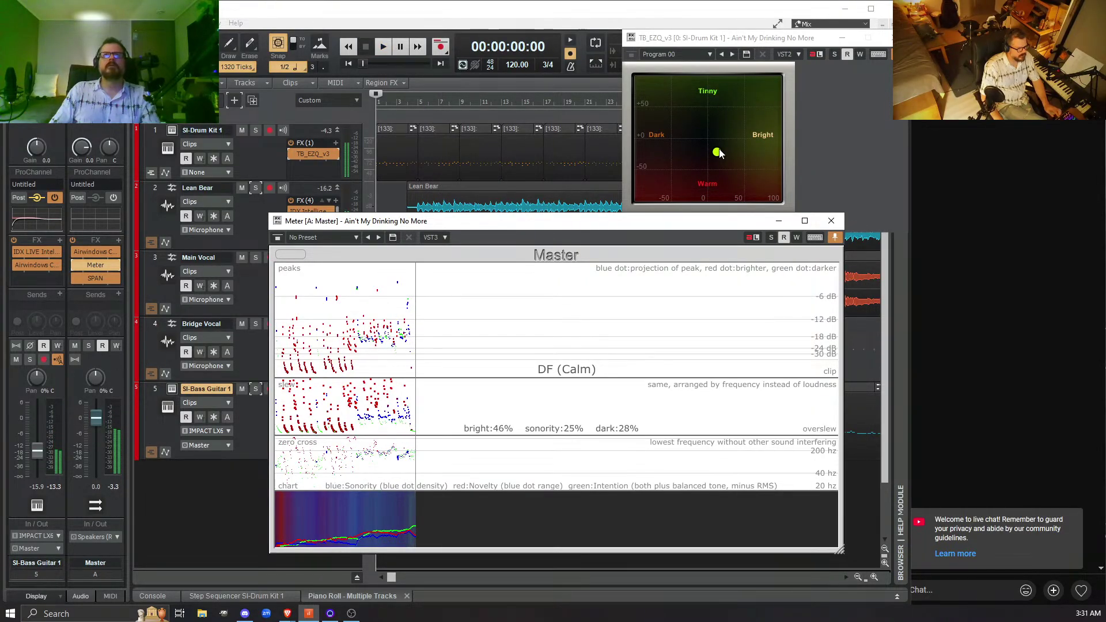
# - Shift the drum kit's TB_EZQ_v3 tone to slightly dark and warm, and compare it bypassed and enabled with a cleared Meter
pyautogui.moveTo(718, 154); pyautogui.dragTo(707, 160)
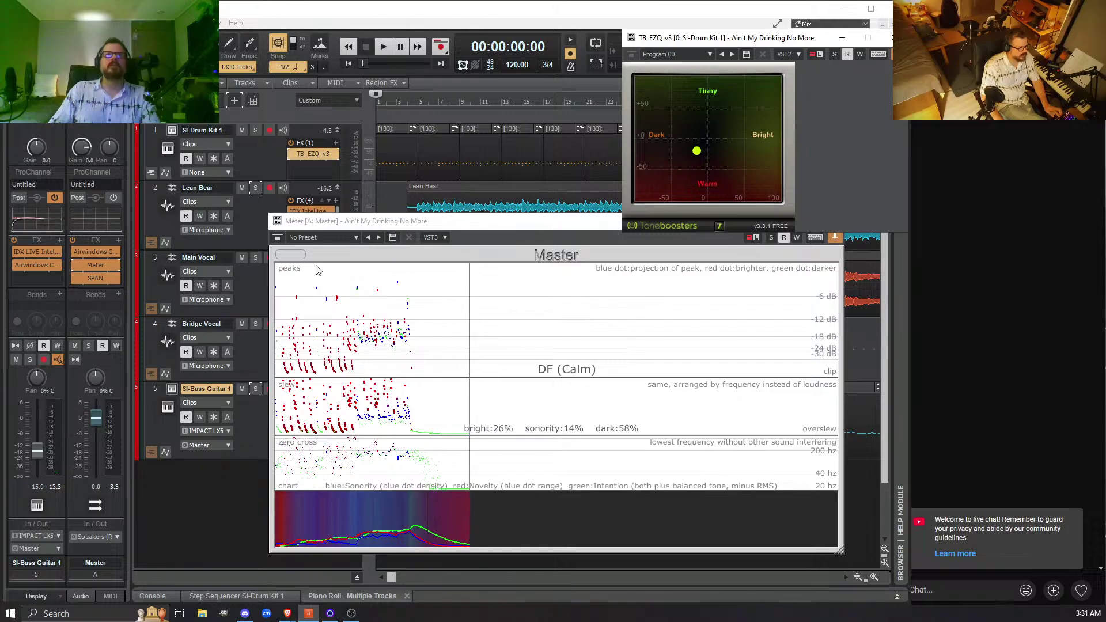
pyautogui.click(299, 255)
pyautogui.press('space')
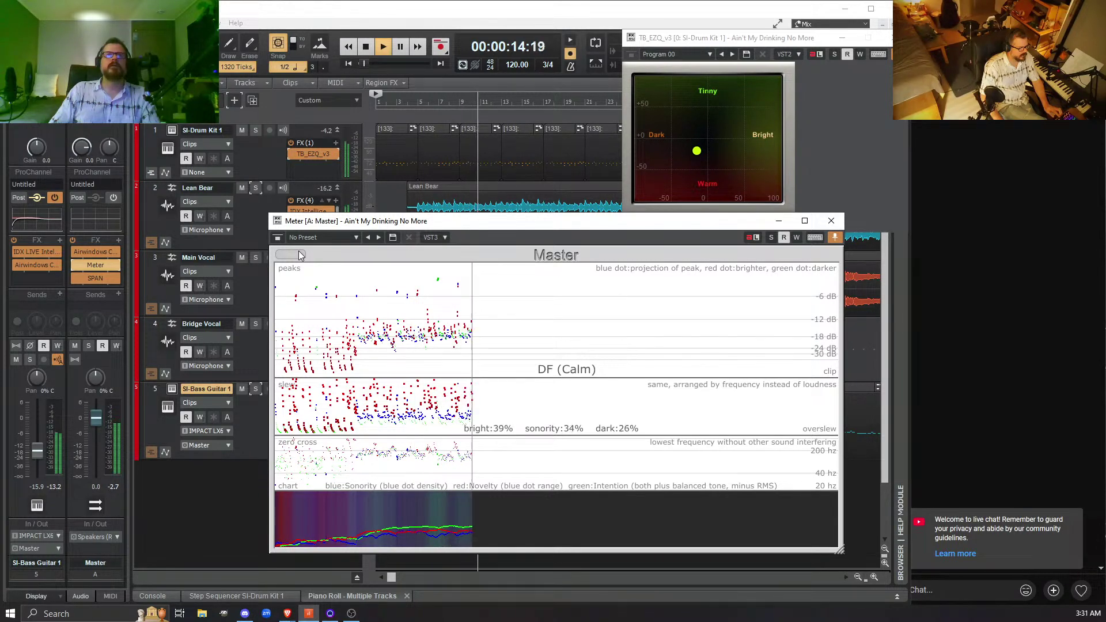
pyautogui.click(291, 154)
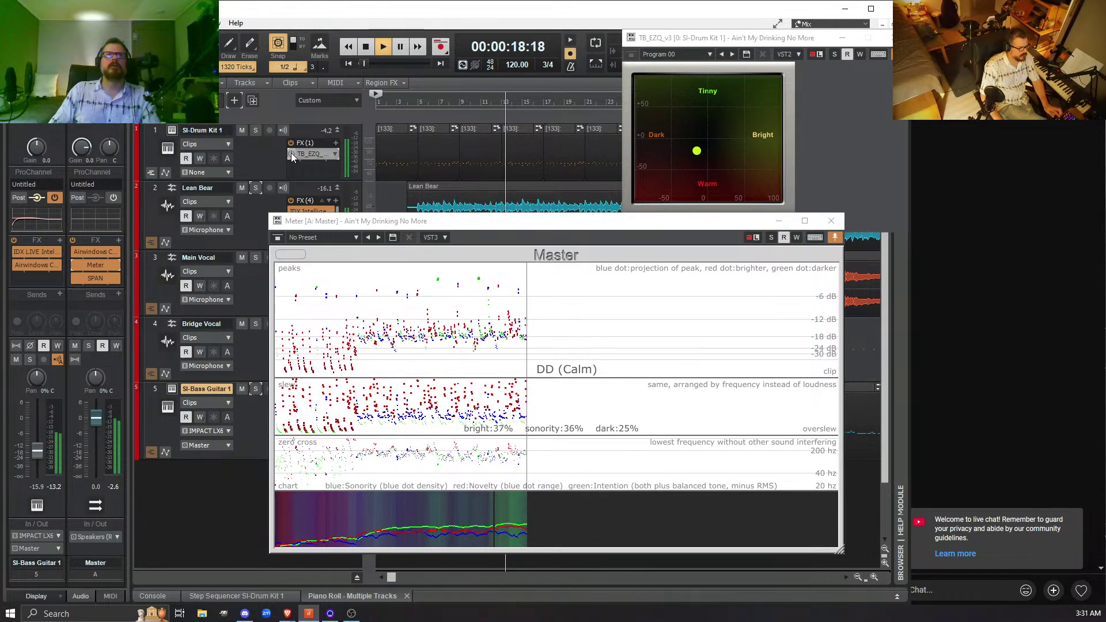
pyautogui.click(291, 153)
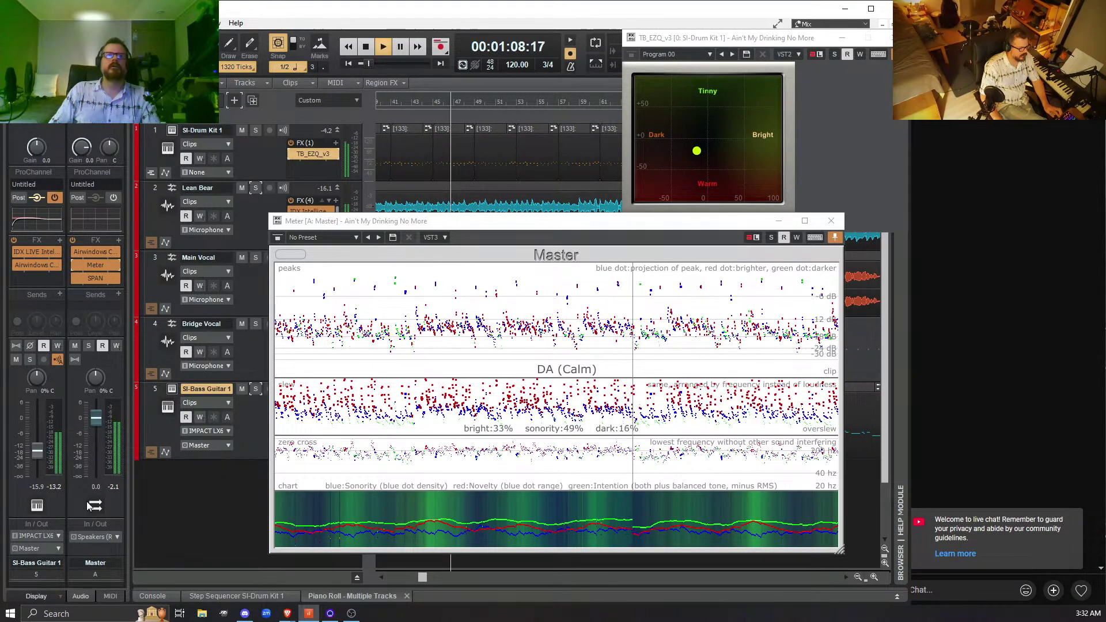
# - Reset the Master peak reading and reposition the Meter window while monitoring the rest of the mix
pyautogui.click(120, 485)
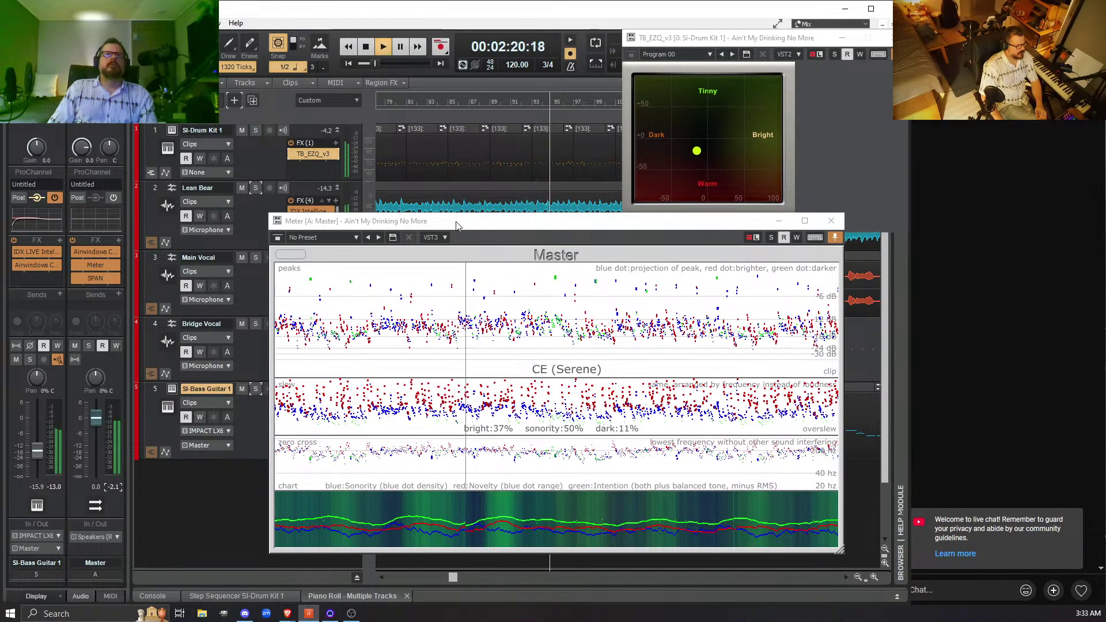
pyautogui.click(480, 226)
pyautogui.moveTo(480, 227); pyautogui.dragTo(504, 225)
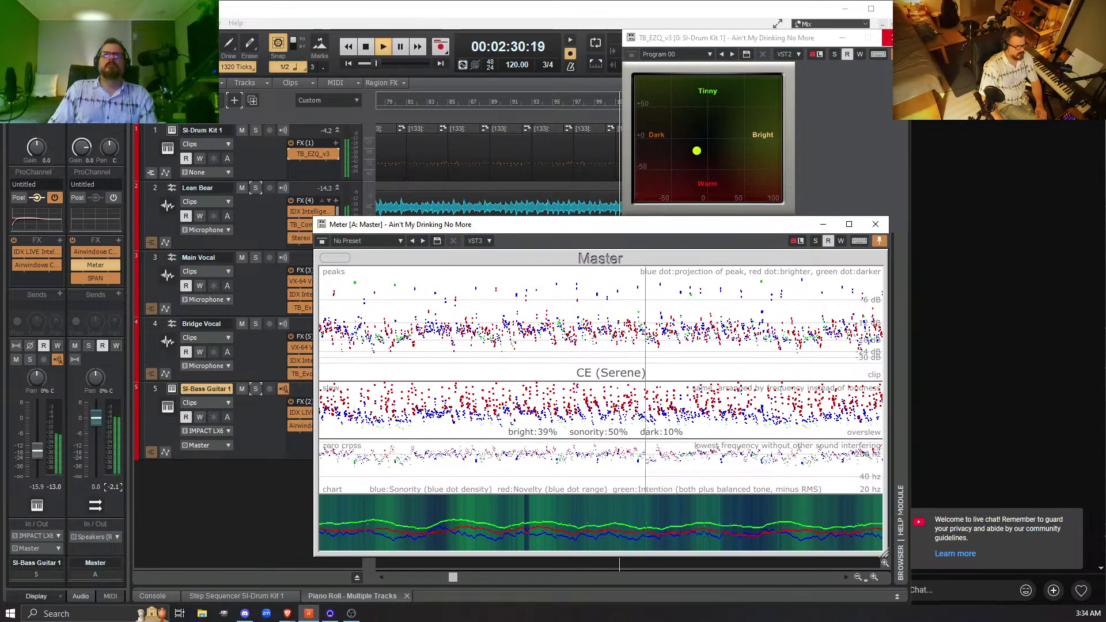
# - Close the drum kit's TB_EZQ_v3 window, monitor the mix to its end in the repositioned Meter, and close the Meter after stopping playback
pyautogui.click(888, 37)
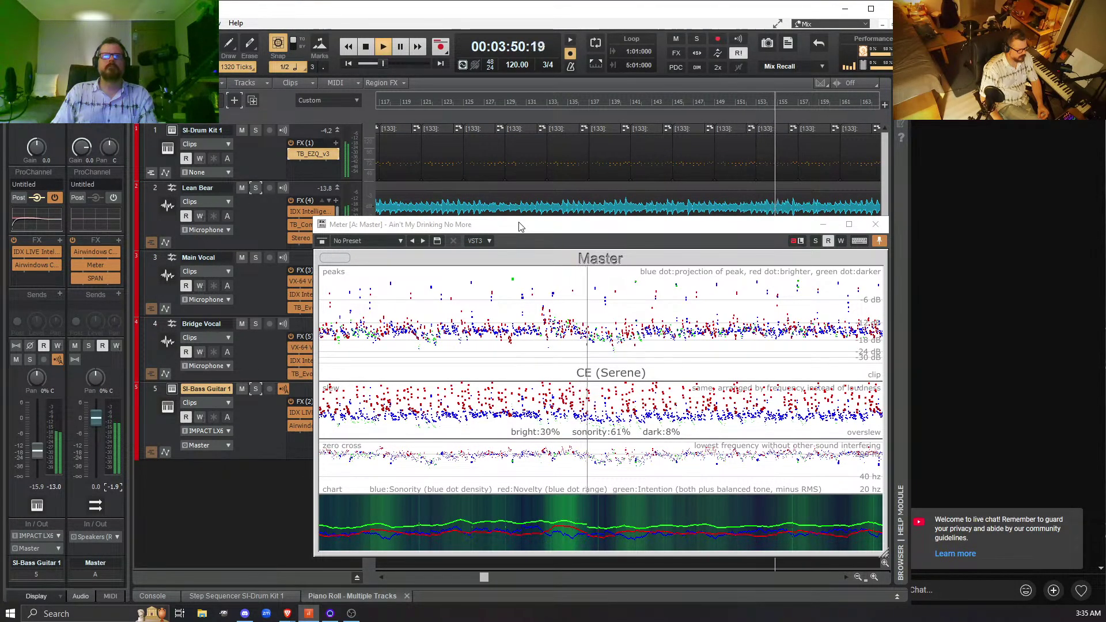
pyautogui.moveTo(520, 225); pyautogui.dragTo(394, 173)
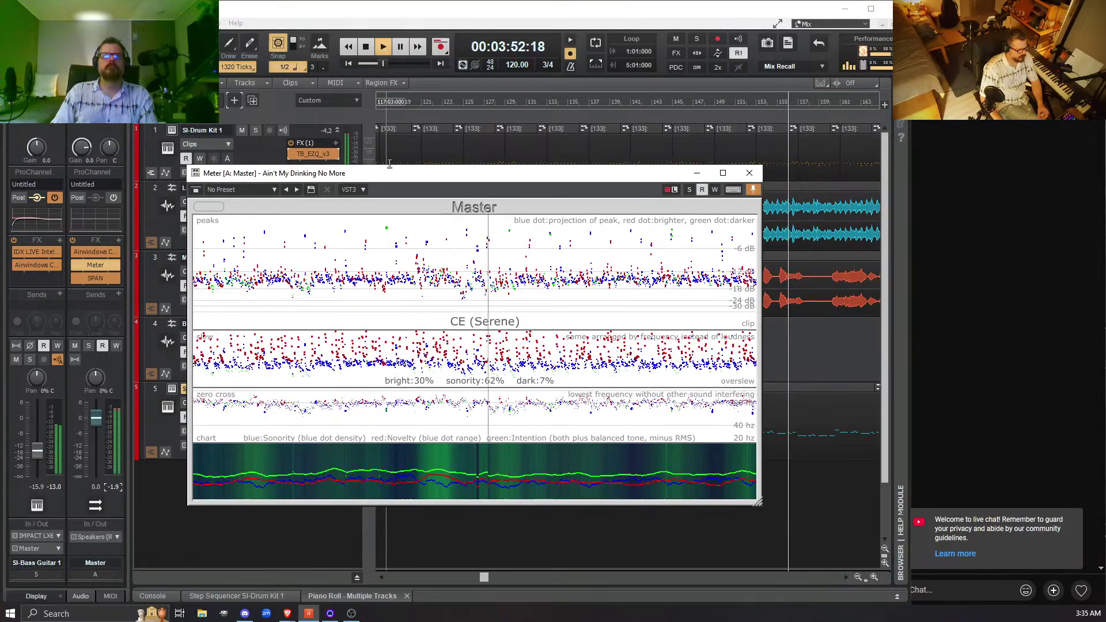
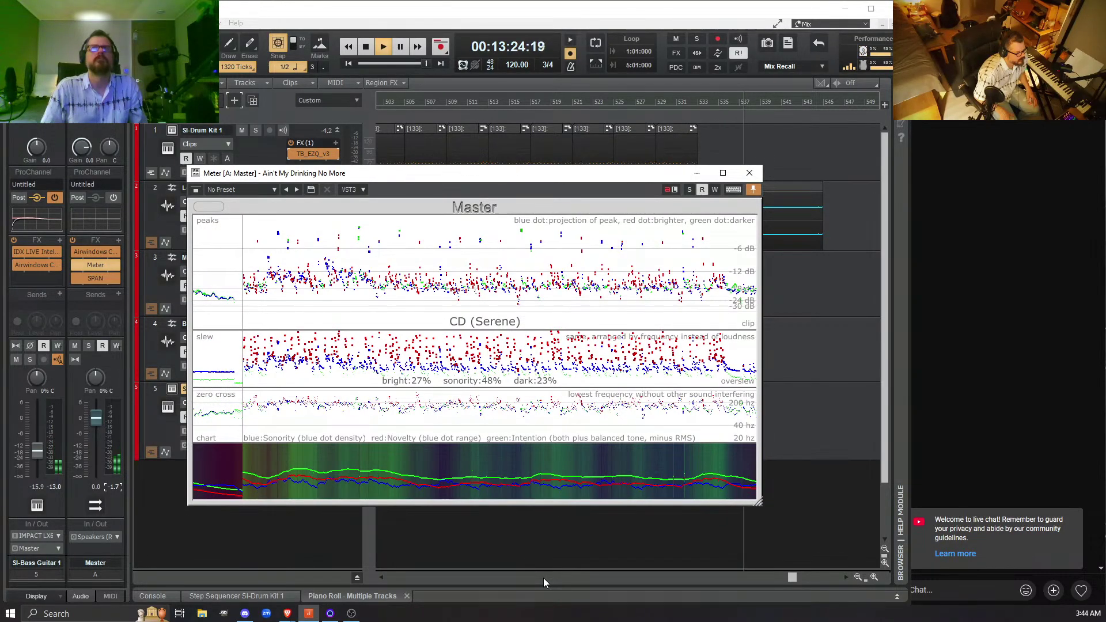
pyautogui.press('space')
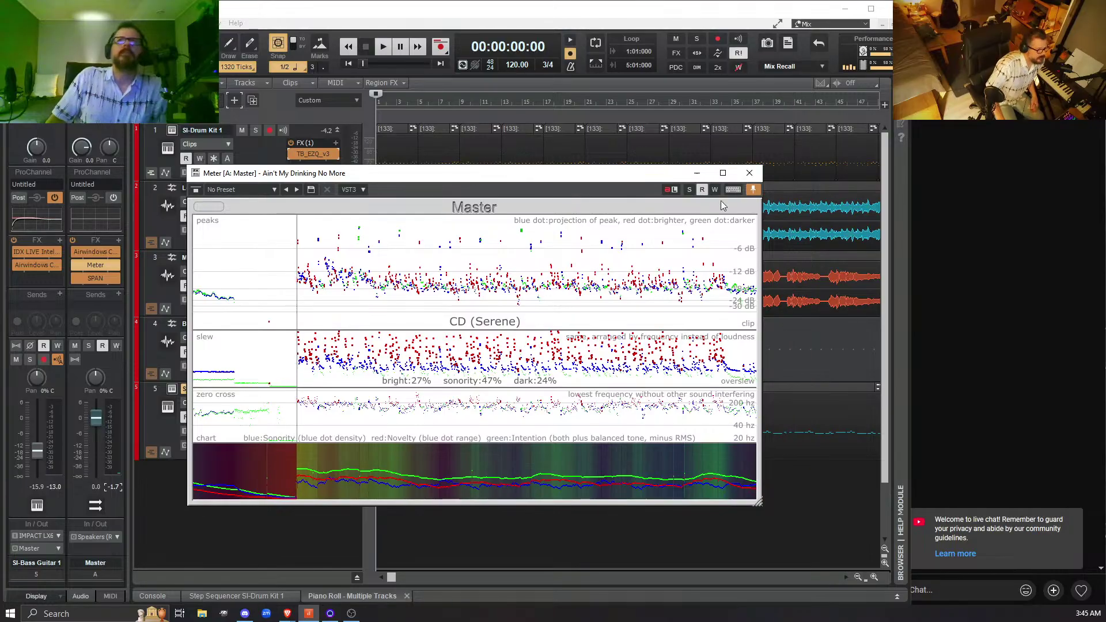
pyautogui.click(749, 173)
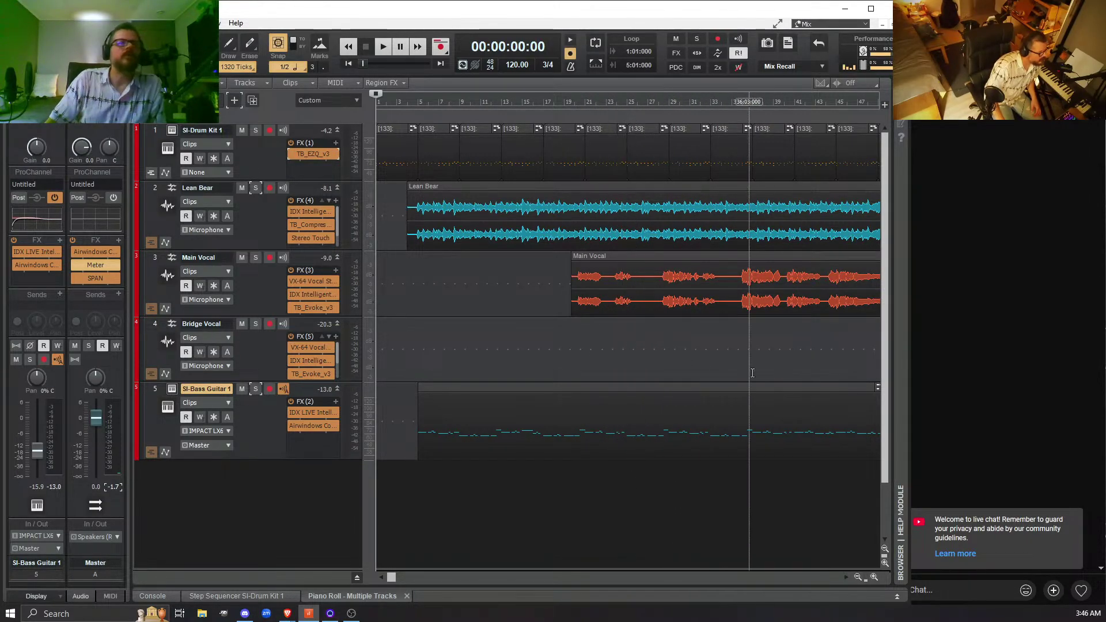
# - Switch to the YouTube Studio live stream page in the browser, at its End Stream confirmation
pyautogui.hotkey('alt', 'Tab')
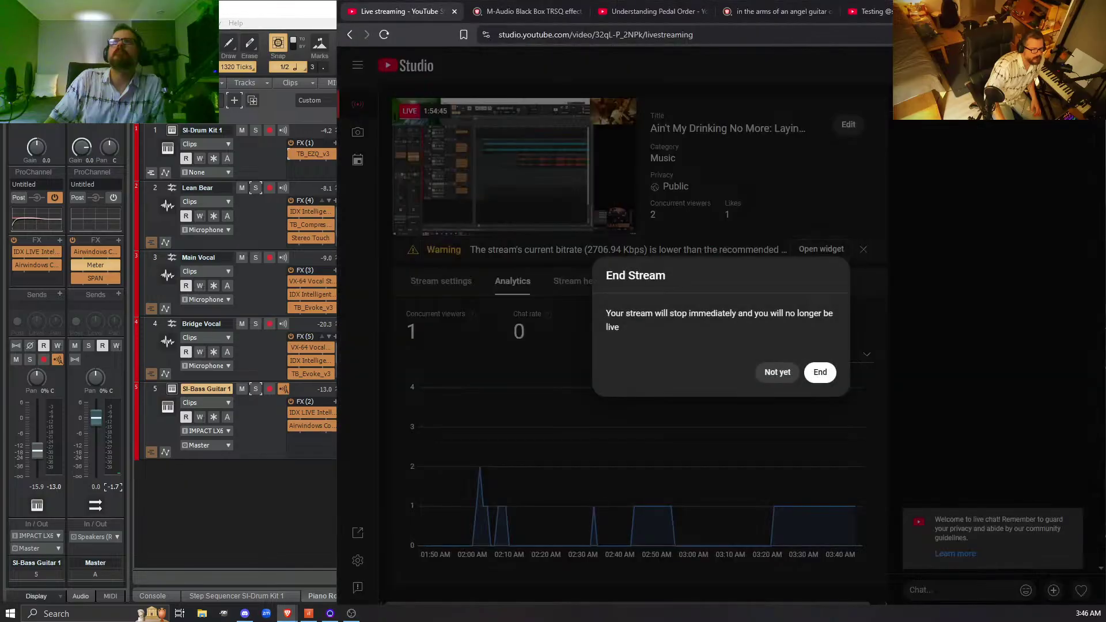